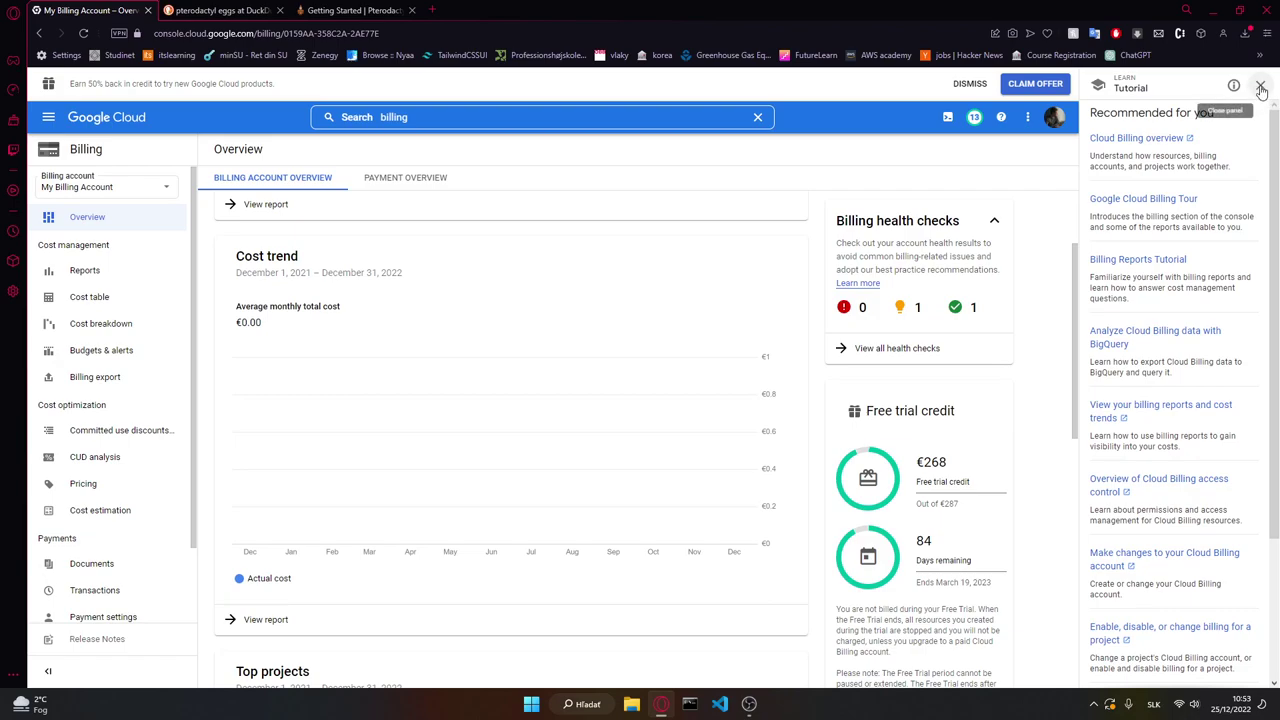
Step: Close the Tutorial side panel and browse the console navigation menu
{"action": "left_click", "coordinate": [1262, 88]}
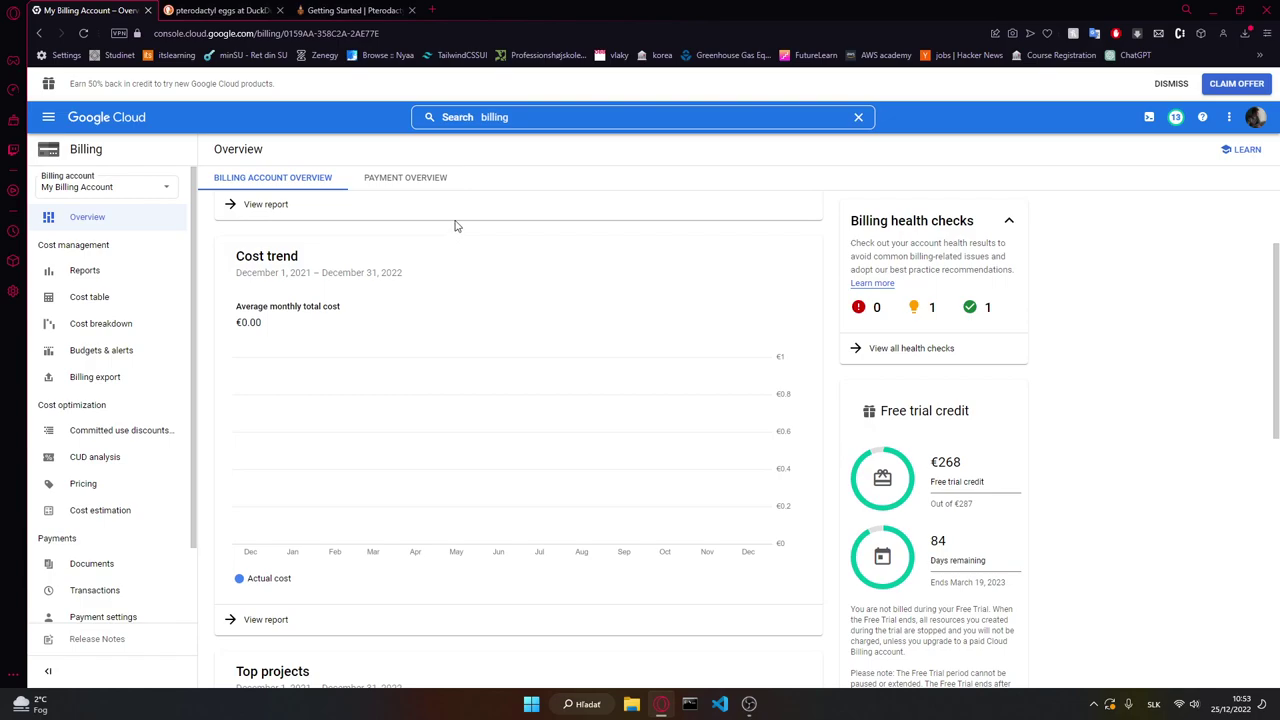
{"action": "scroll", "coordinate": [125, 200], "scroll_direction": "down", "scroll_amount": 2}
{"action": "scroll", "coordinate": [103, 170], "scroll_direction": "up", "scroll_amount": 1}
{"action": "scroll", "coordinate": [103, 170], "scroll_direction": "up", "scroll_amount": 1}
{"action": "left_click", "coordinate": [48, 117]}
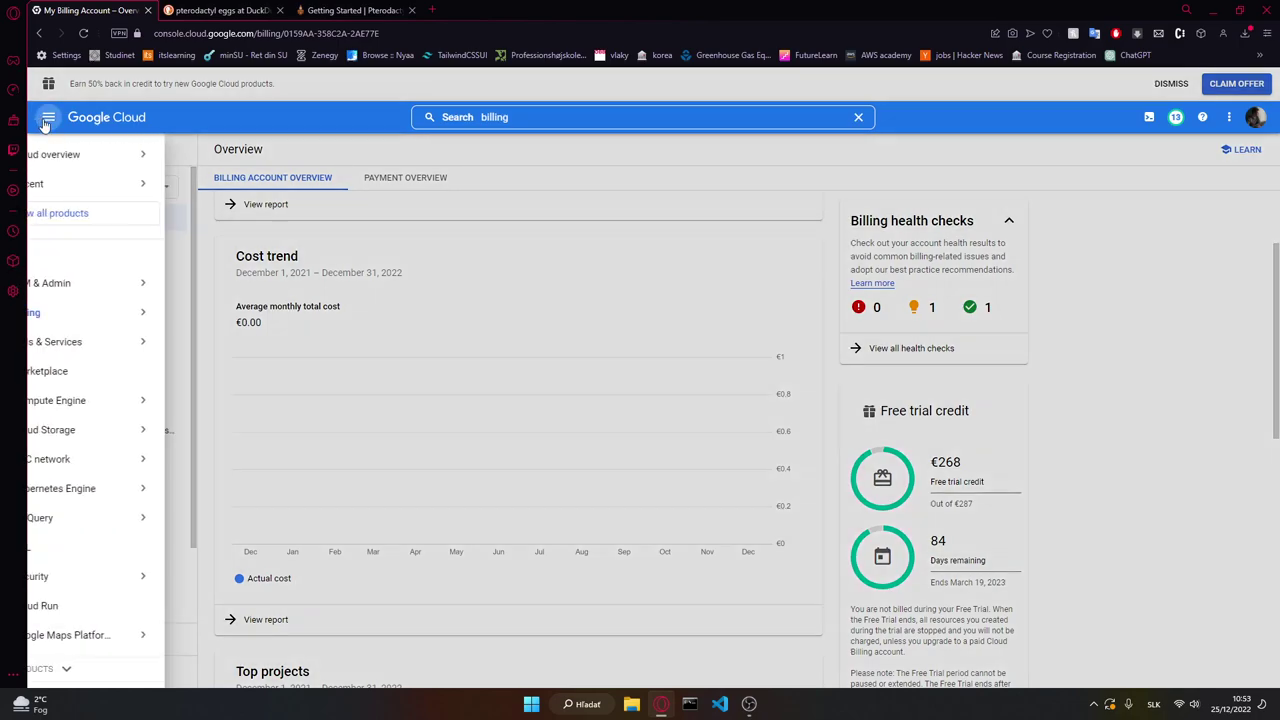
{"action": "mouse_move", "coordinate": [157, 570]}
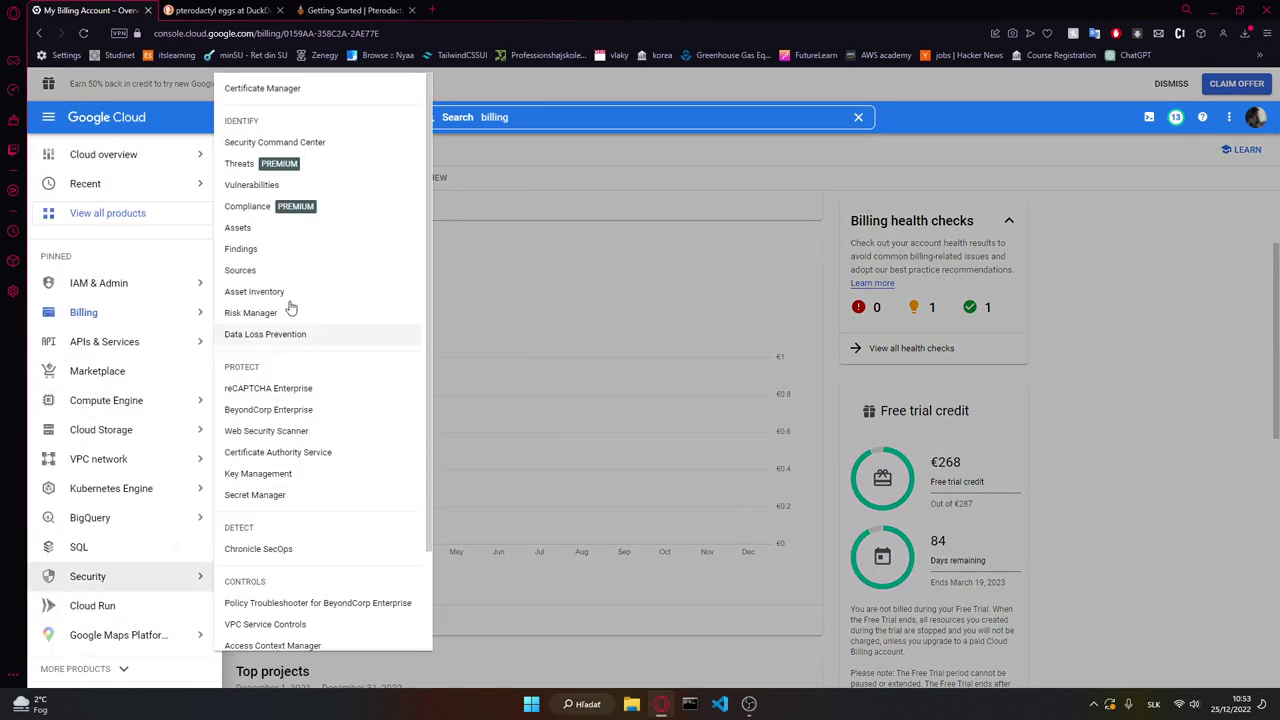
Step: Clear the 'billing' text from the console search bar, leaving the Billing overview showing
{"action": "left_click", "coordinate": [540, 117]}
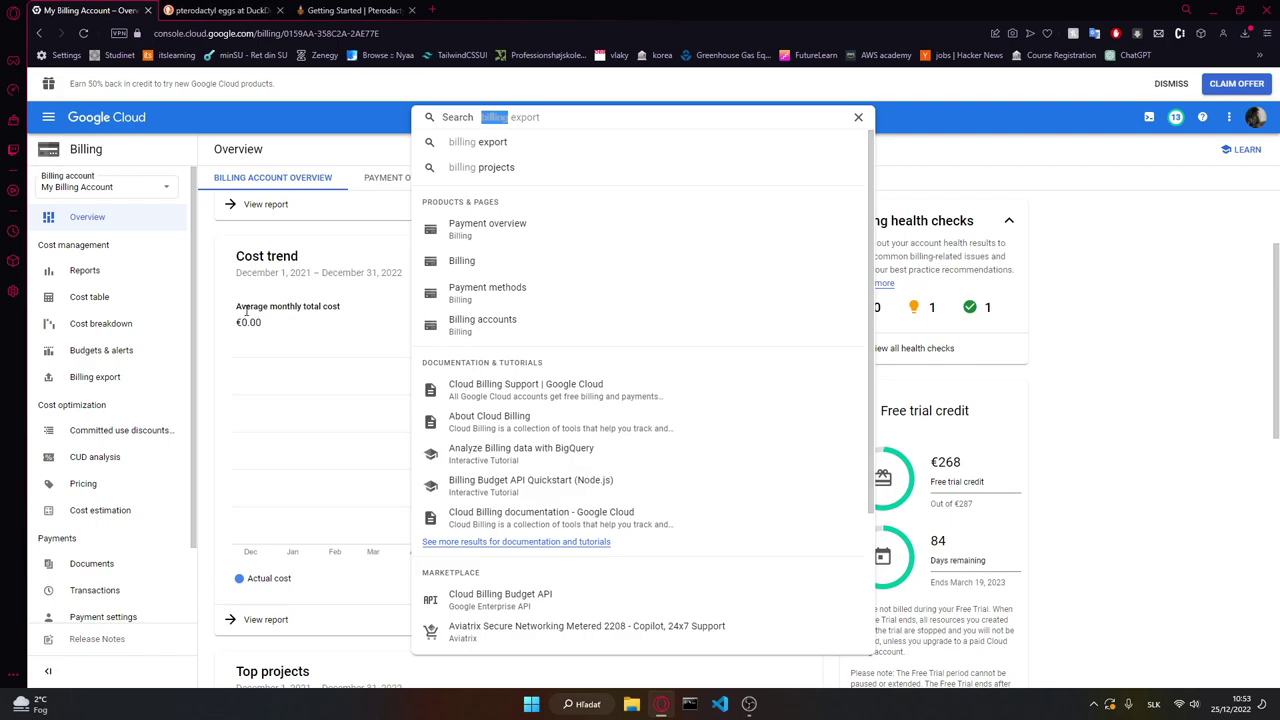
{"action": "left_click", "coordinate": [1195, 336]}
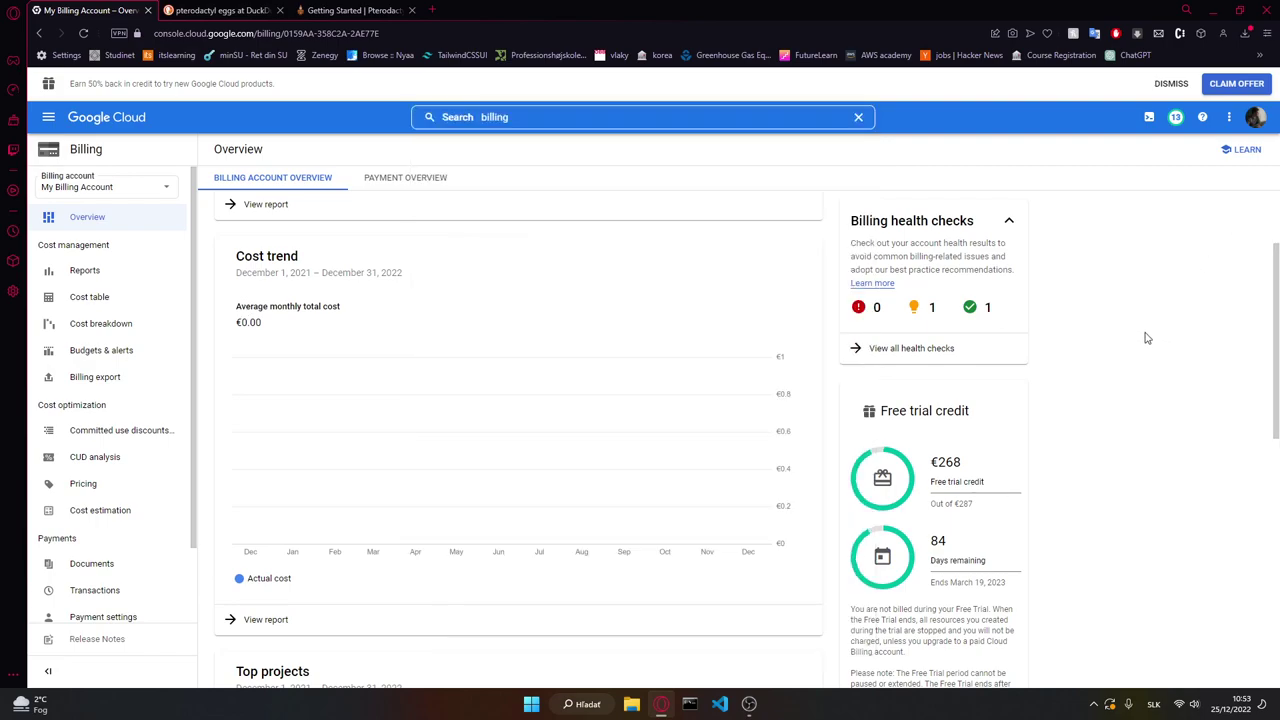
{"action": "scroll", "coordinate": [805, 383], "scroll_direction": "up", "scroll_amount": 2}
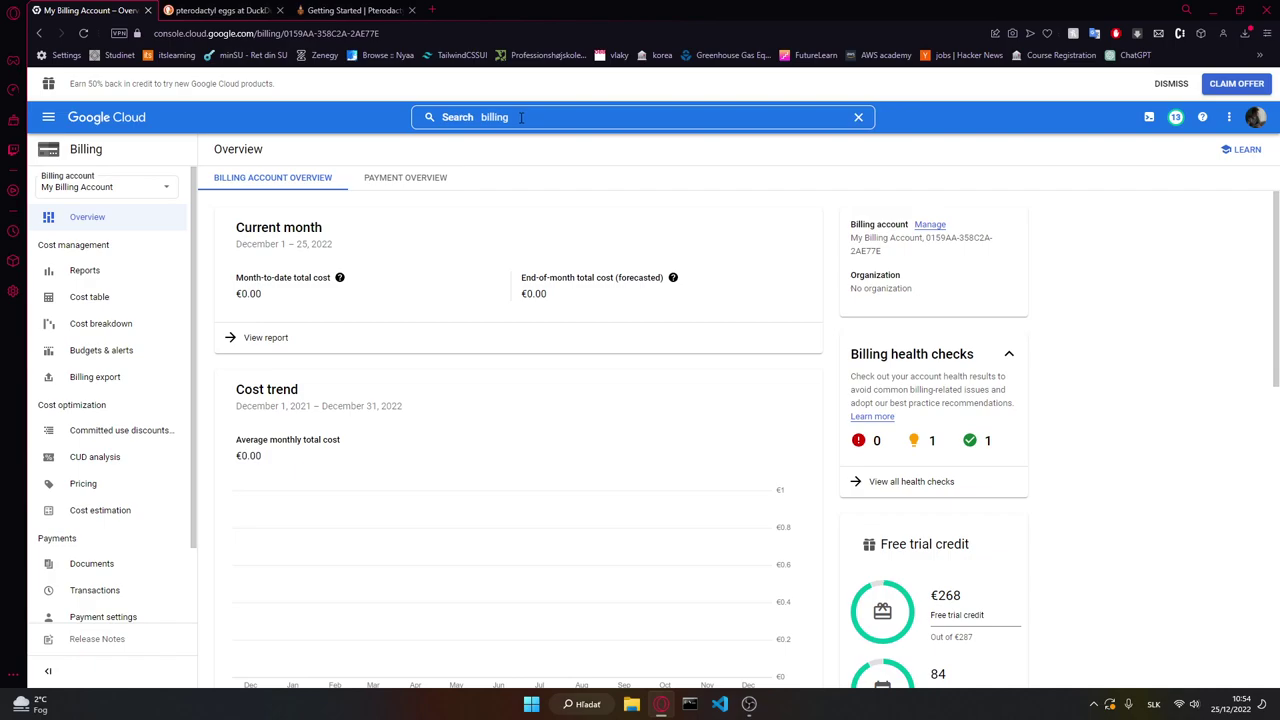
{"action": "left_click", "coordinate": [520, 117]}
{"action": "key", "text": "ctrl+a"}
{"action": "key", "text": "BackSpace"}
{"action": "left_click", "coordinate": [1035, 178]}
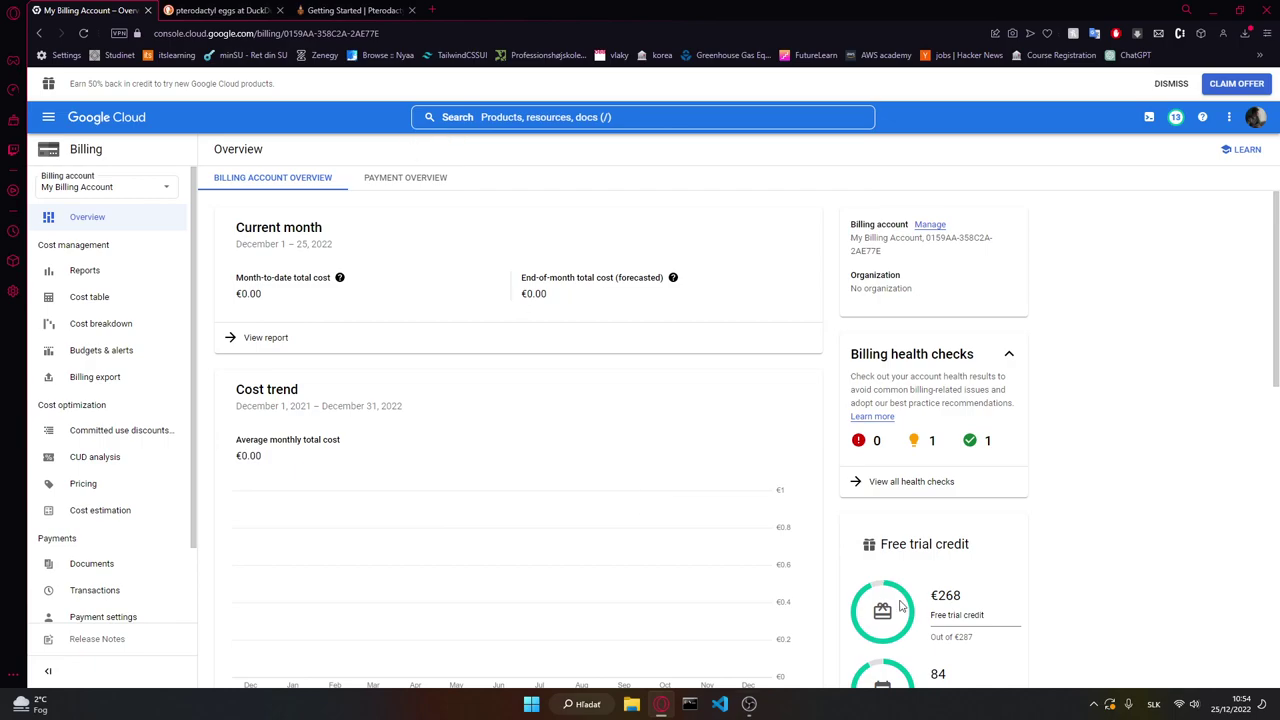
Step: Search 'vm' and go to the Compute Engine VM instances page
{"action": "left_click", "coordinate": [488, 124]}
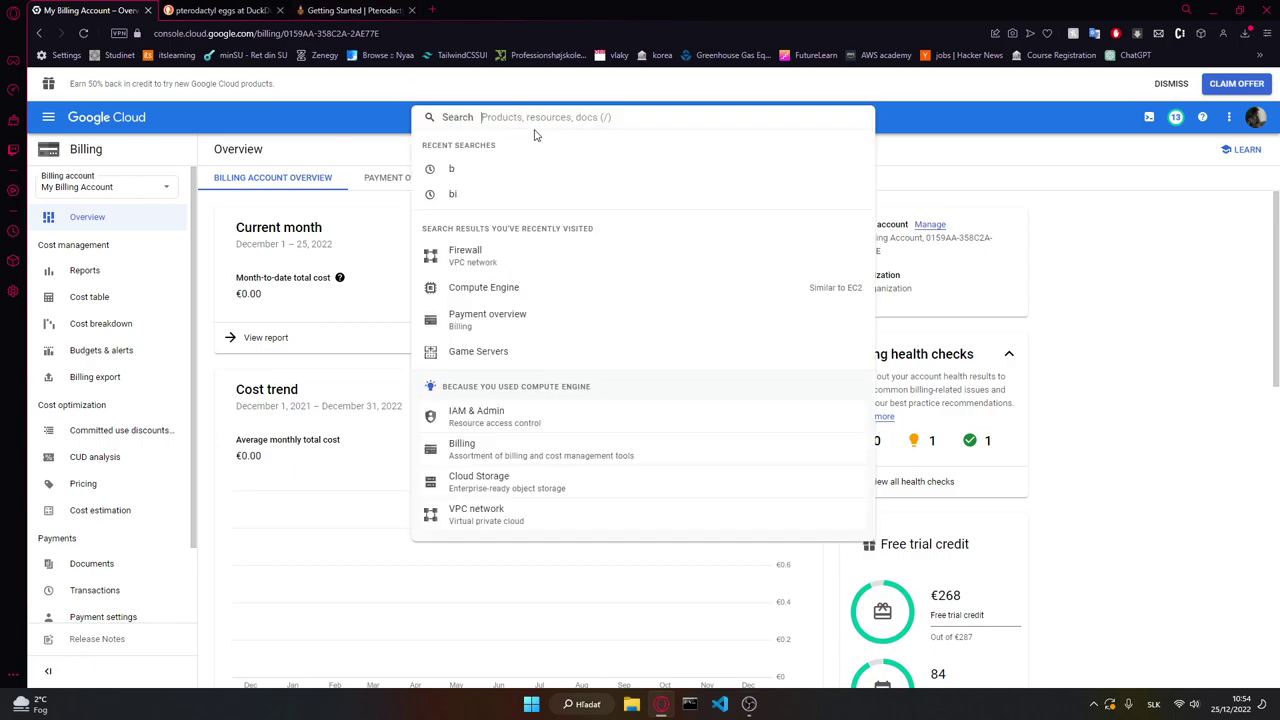
{"action": "type", "text": "vm"}
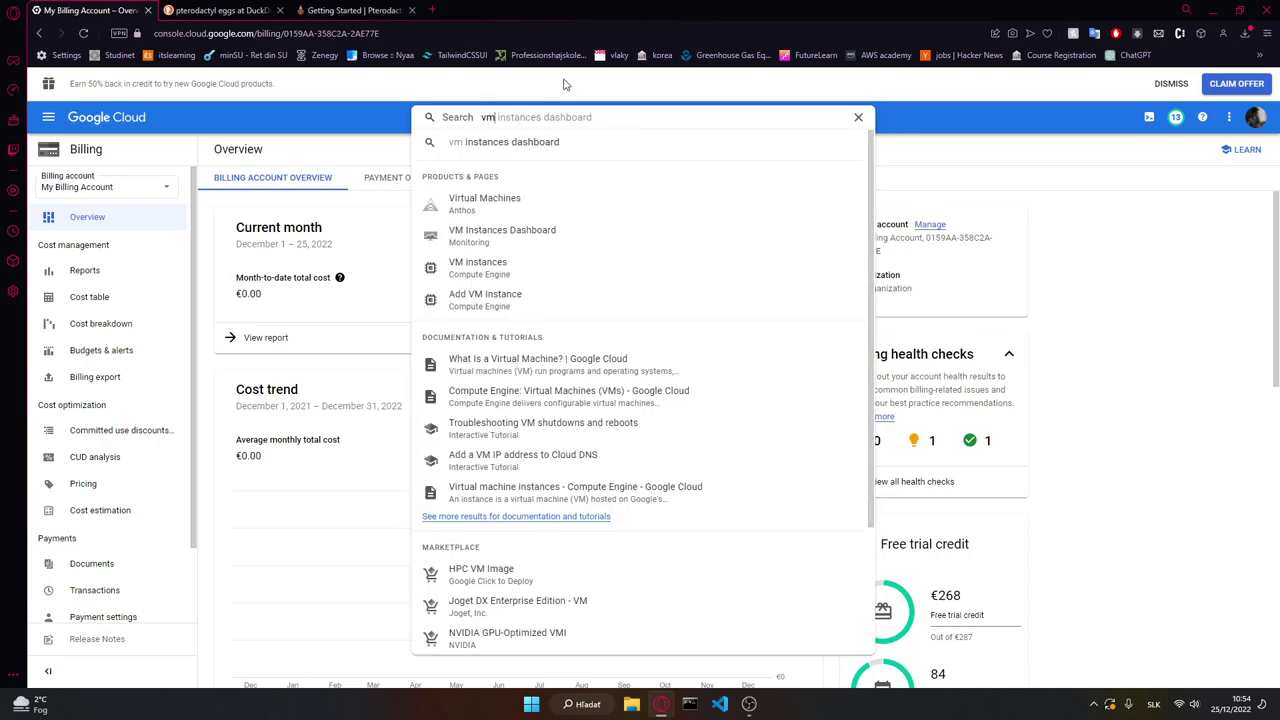
{"action": "left_click", "coordinate": [523, 270]}
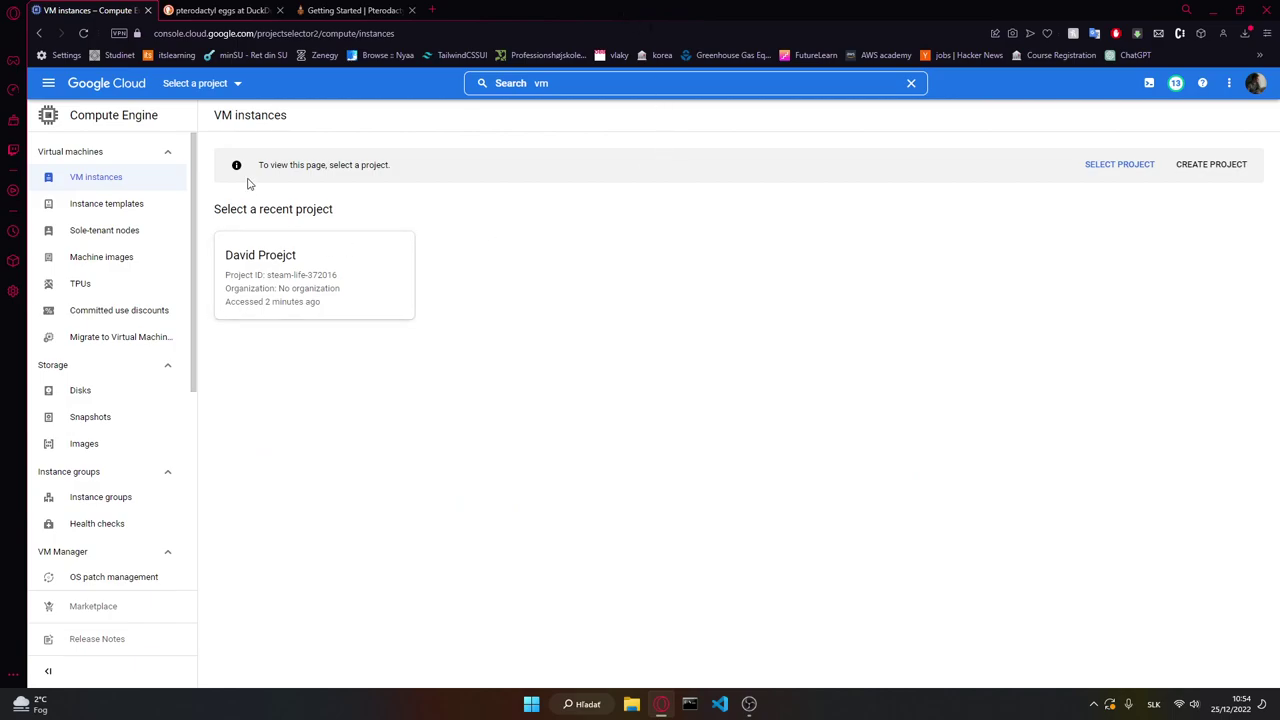
Step: From the project selector, start creating a new project
{"action": "left_click", "coordinate": [238, 85]}
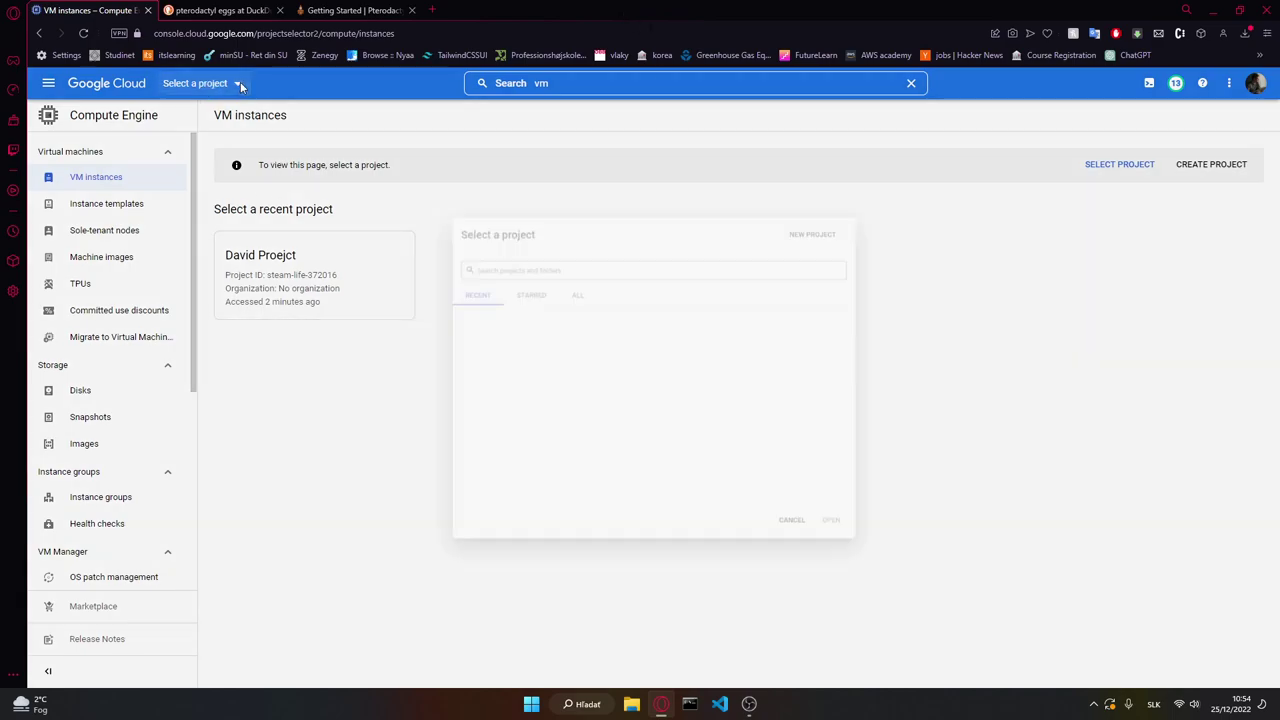
{"action": "left_click", "coordinate": [511, 315]}
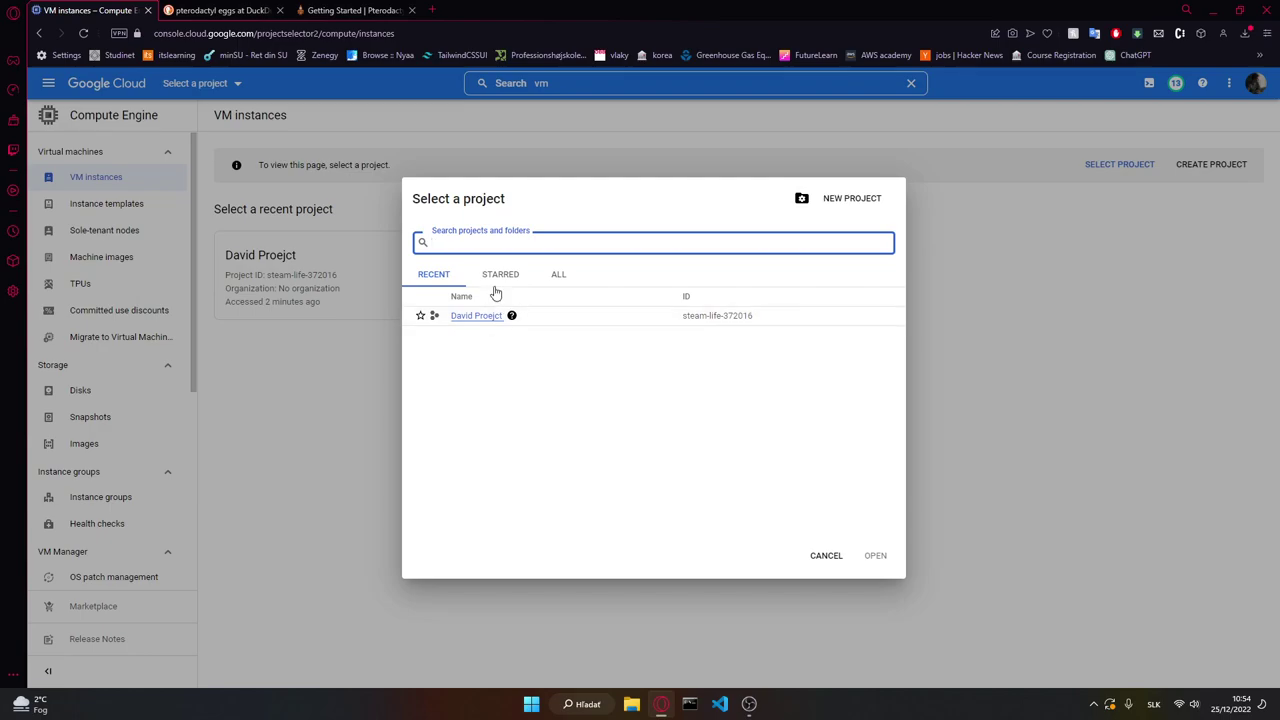
{"action": "left_click", "coordinate": [862, 204]}
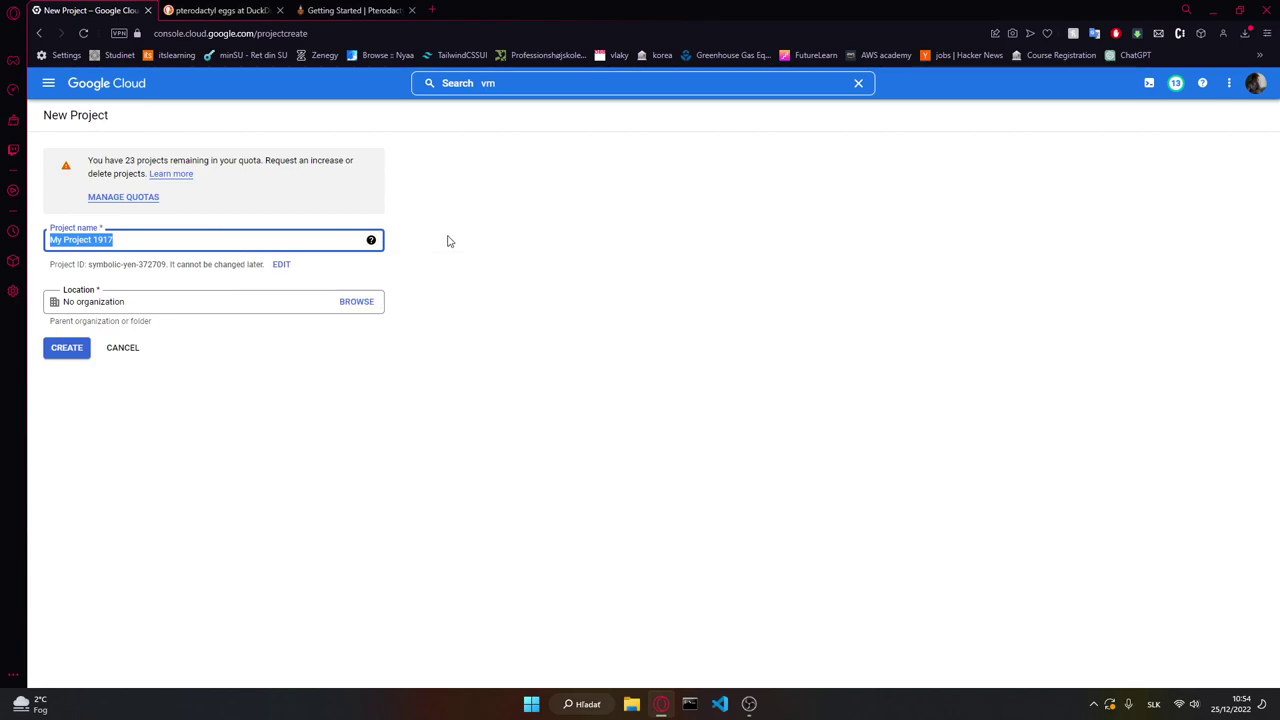
Step: Name the new project 'Video Project' and create it
{"action": "type", "text": "Video Pro"}
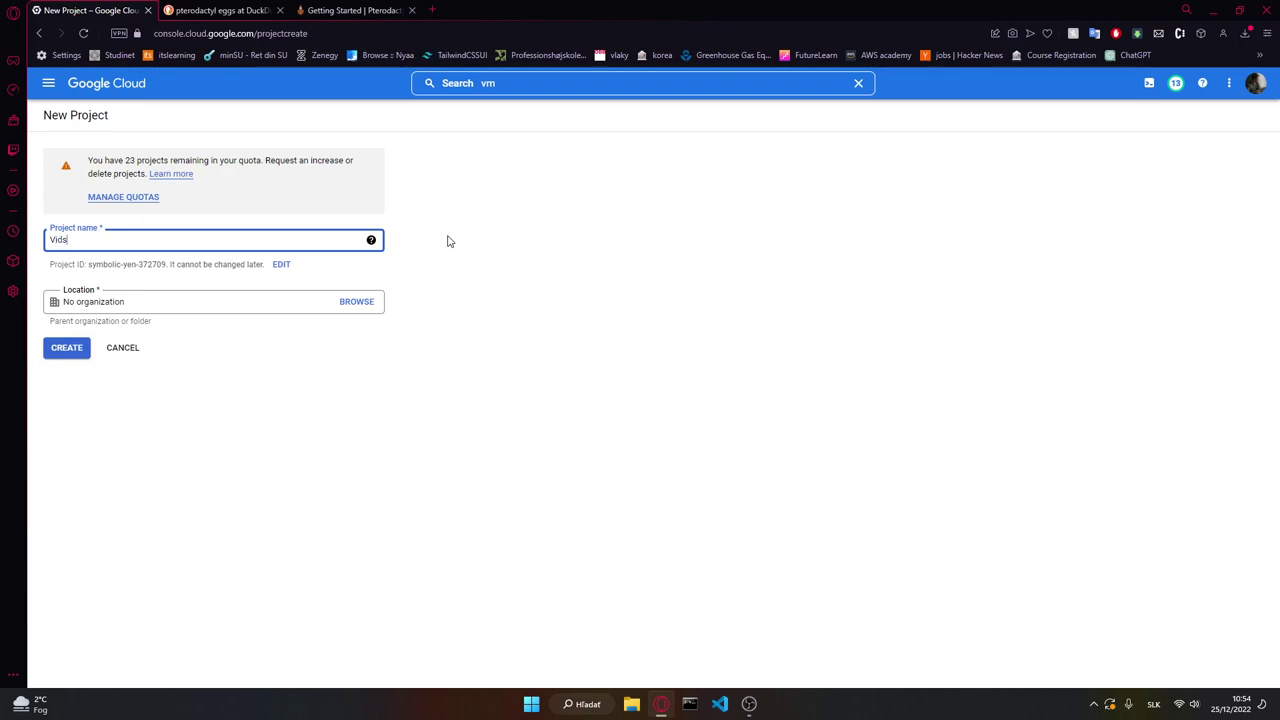
{"action": "type", "text": "ject"}
{"action": "left_click", "coordinate": [465, 128]}
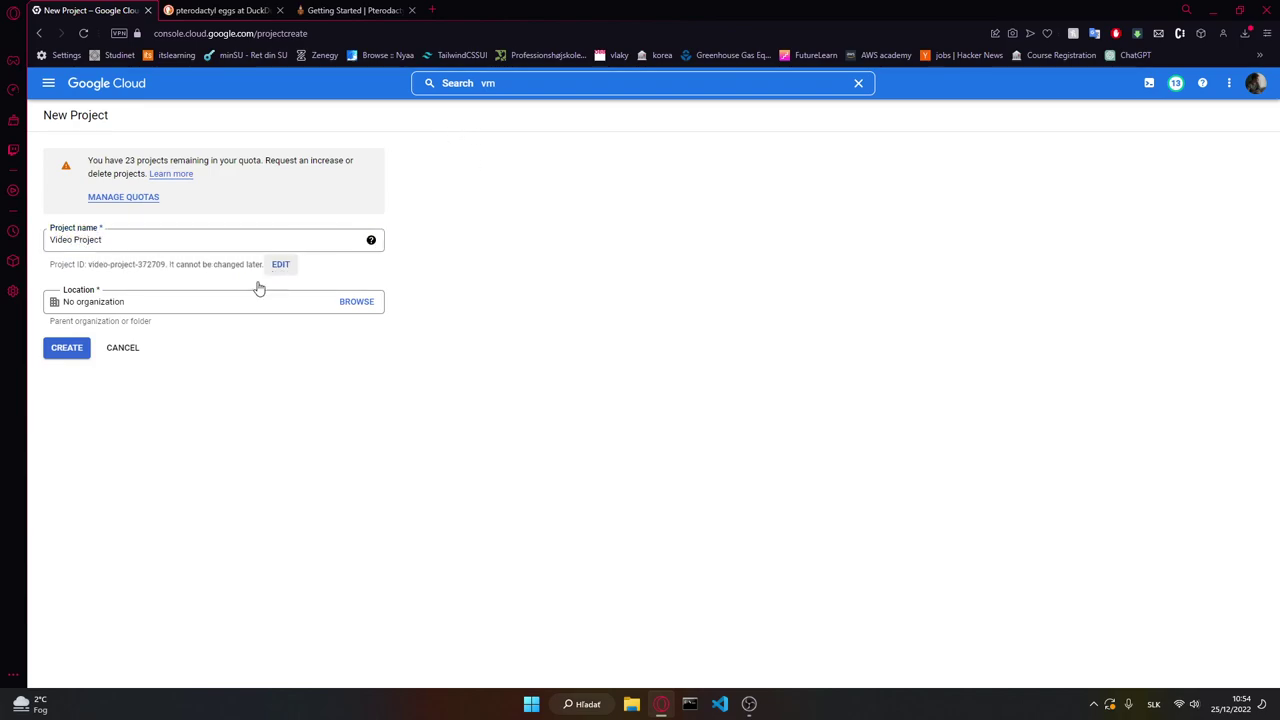
{"action": "left_click", "coordinate": [67, 348]}
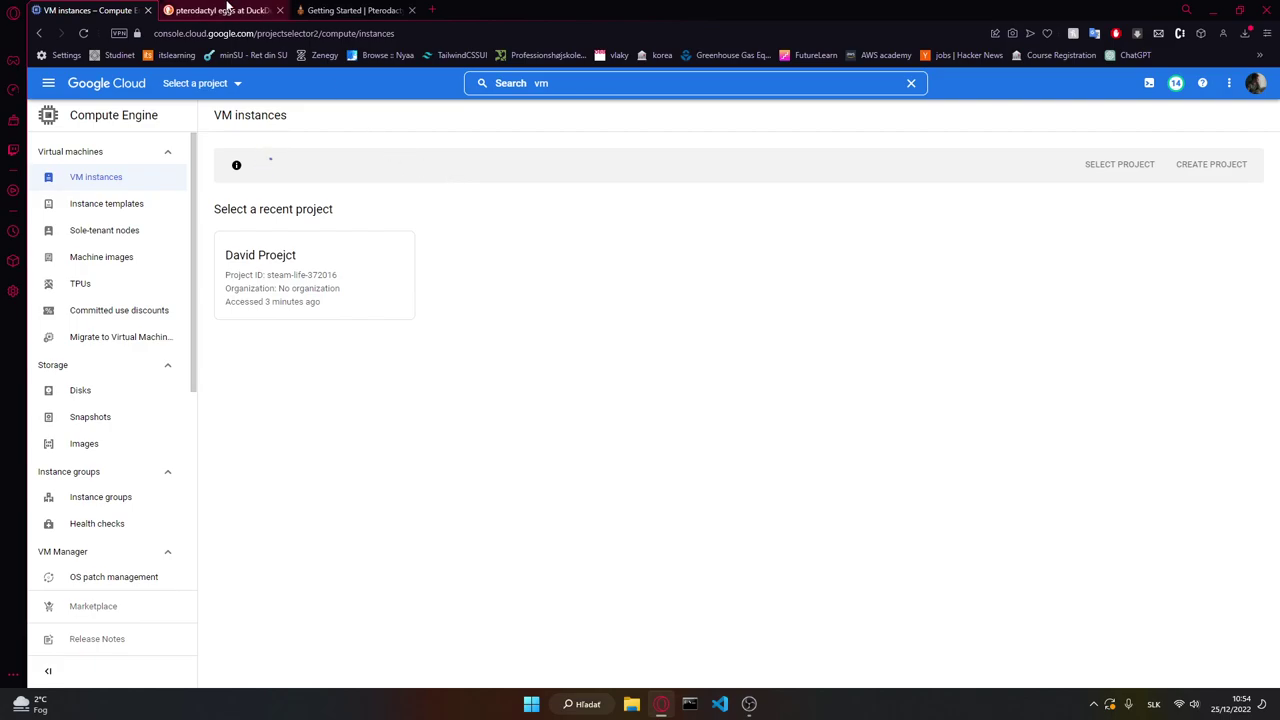
Step: Open the parkervcp/eggs and gabidut/Pterodactyl-Eggs results from the DuckDuckGo search in new tabs
{"action": "left_click", "coordinate": [226, 10]}
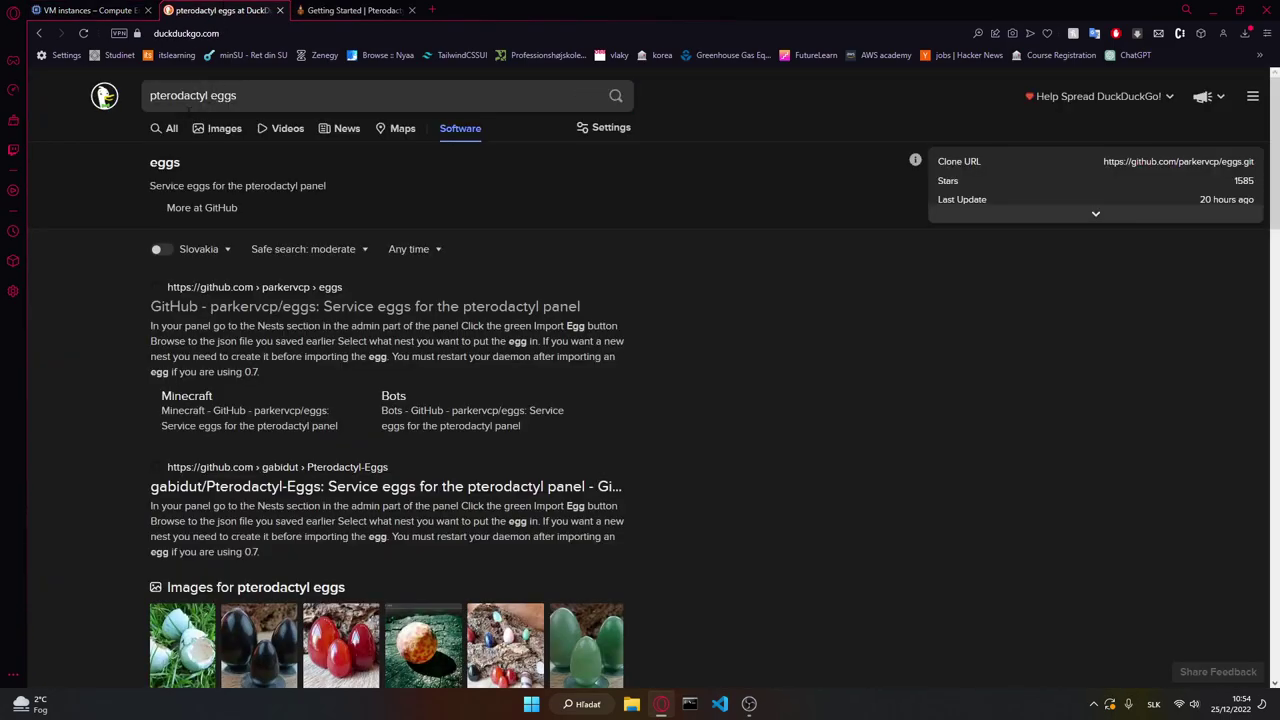
{"action": "middle_click", "coordinate": [228, 310]}
{"action": "middle_click", "coordinate": [212, 490]}
Step: Review both repository READMEs, then close the DuckDuckGo search results tab
{"action": "left_click", "coordinate": [376, 10]}
{"action": "scroll", "coordinate": [496, 207], "scroll_direction": "down", "scroll_amount": 15}
{"action": "scroll", "coordinate": [486, 206], "scroll_direction": "down", "scroll_amount": 5}
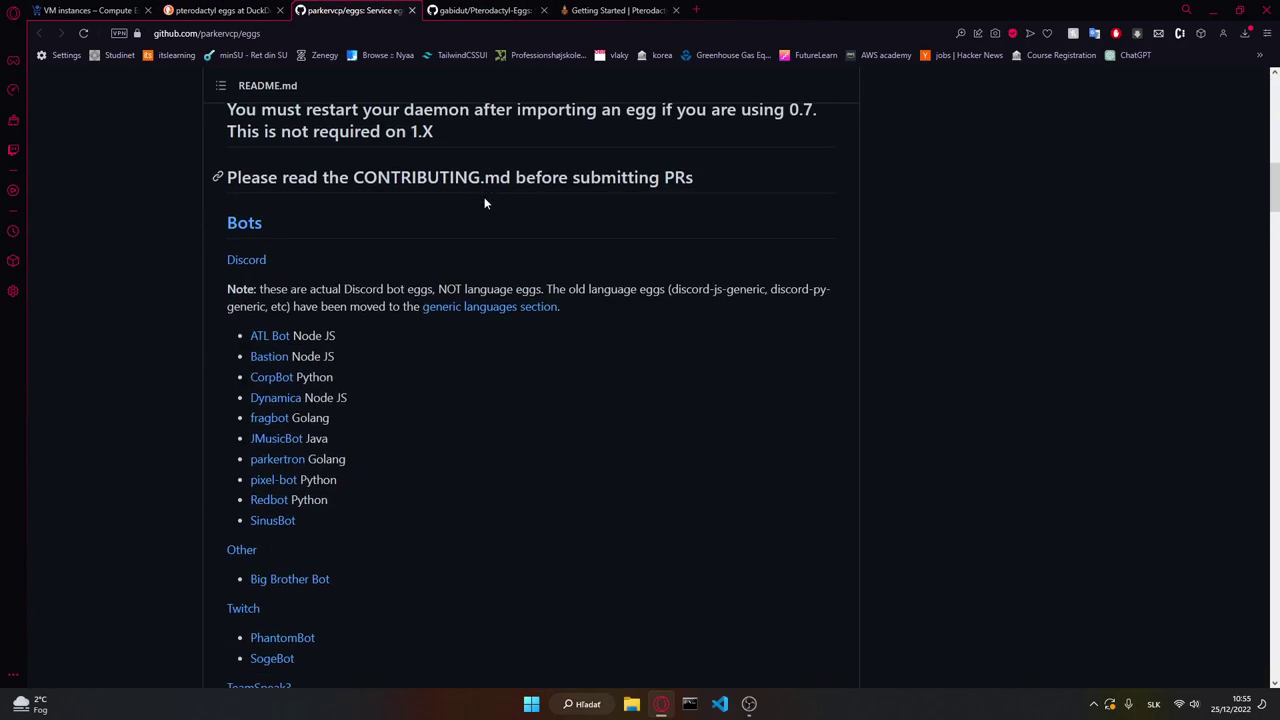
{"action": "left_click", "coordinate": [480, 10]}
{"action": "scroll", "coordinate": [440, 240], "scroll_direction": "down", "scroll_amount": 10}
{"action": "scroll", "coordinate": [445, 285], "scroll_direction": "down", "scroll_amount": 4}
{"action": "scroll", "coordinate": [457, 289], "scroll_direction": "up", "scroll_amount": 3}
{"action": "left_click", "coordinate": [404, 10]}
{"action": "left_click", "coordinate": [480, 10]}
{"action": "scroll", "coordinate": [388, 478], "scroll_direction": "down", "scroll_amount": 2}
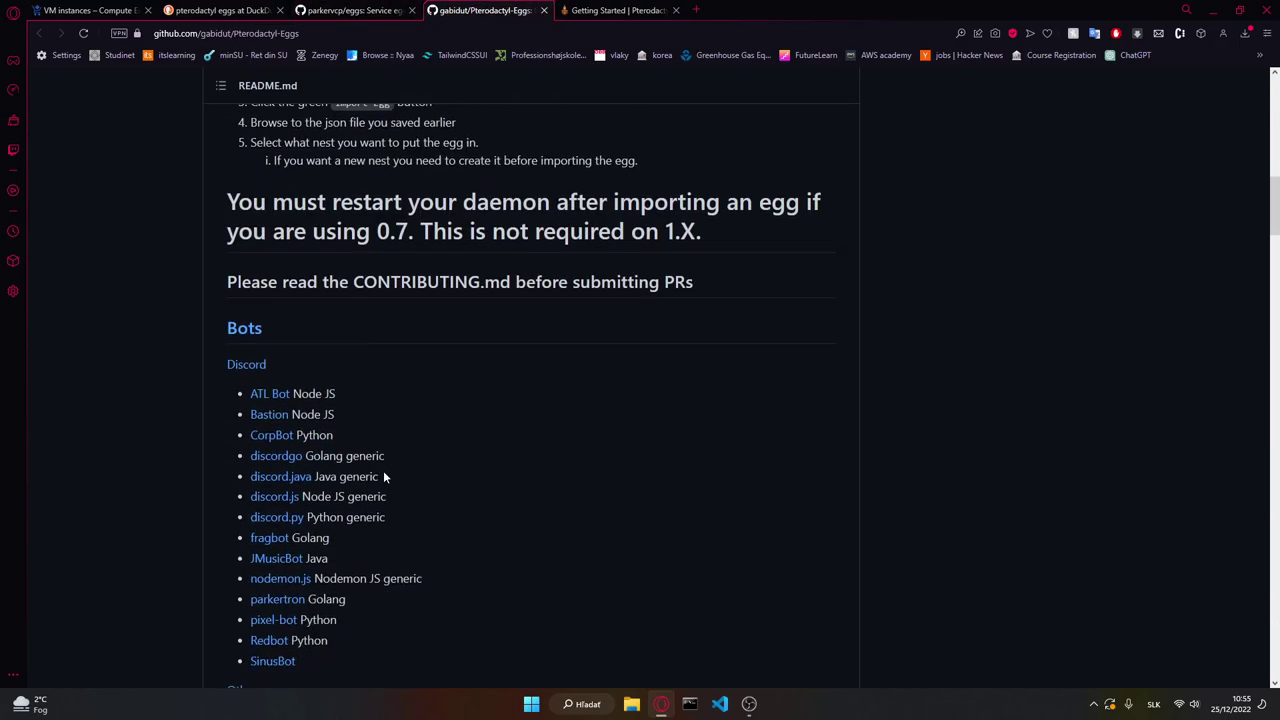
{"action": "left_click", "coordinate": [220, 10]}
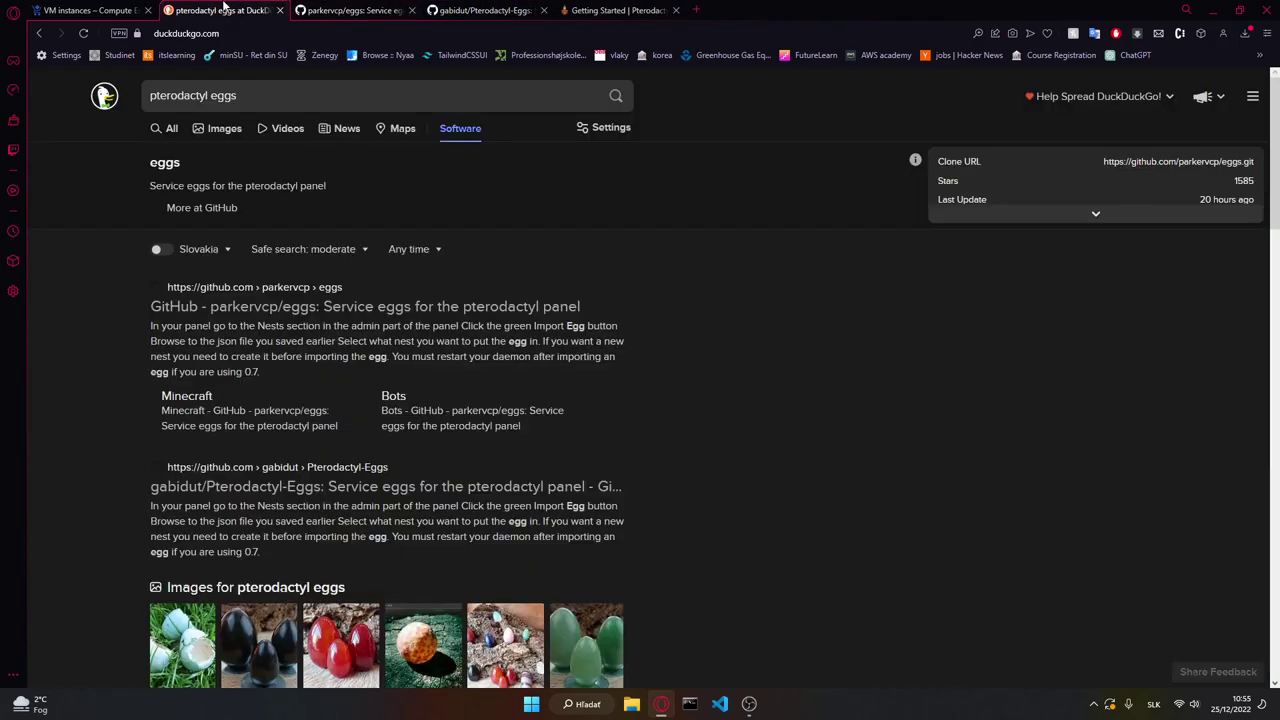
{"action": "middle_click", "coordinate": [224, 8]}
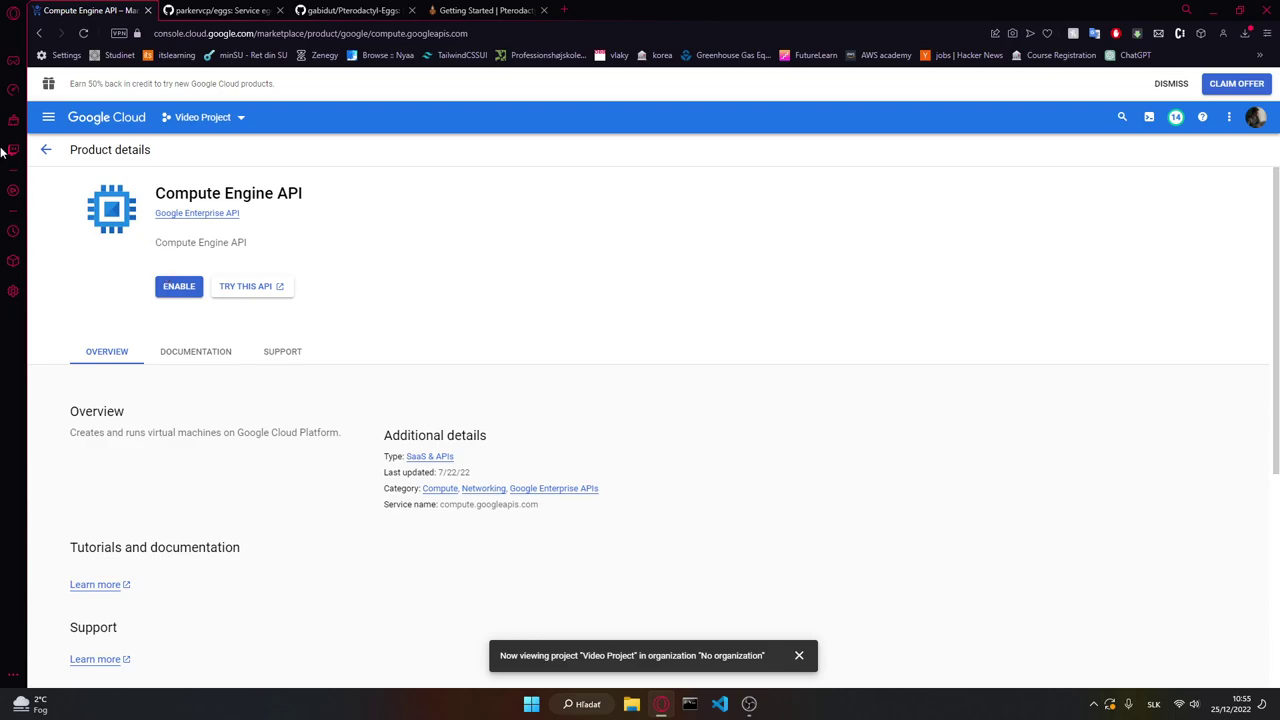
Step: Confirm Video Project is the active project and enable the Compute Engine API
{"action": "left_click", "coordinate": [45, 149]}
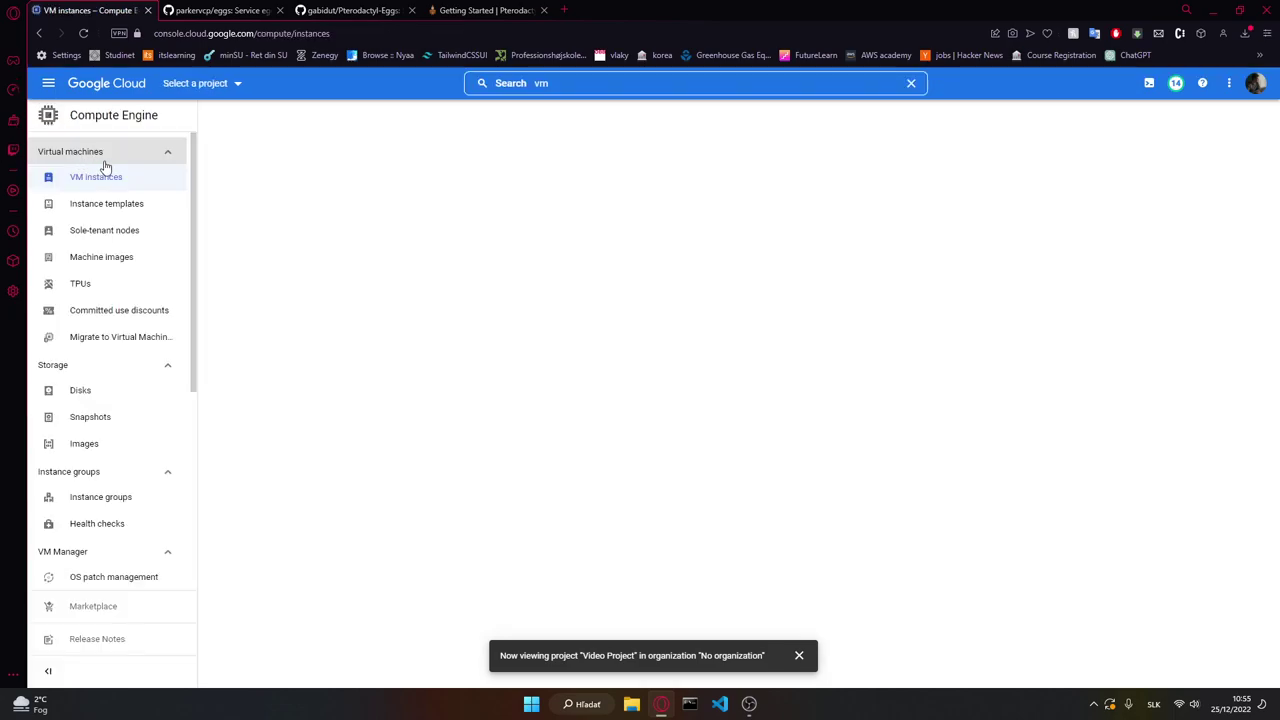
{"action": "left_click", "coordinate": [212, 85]}
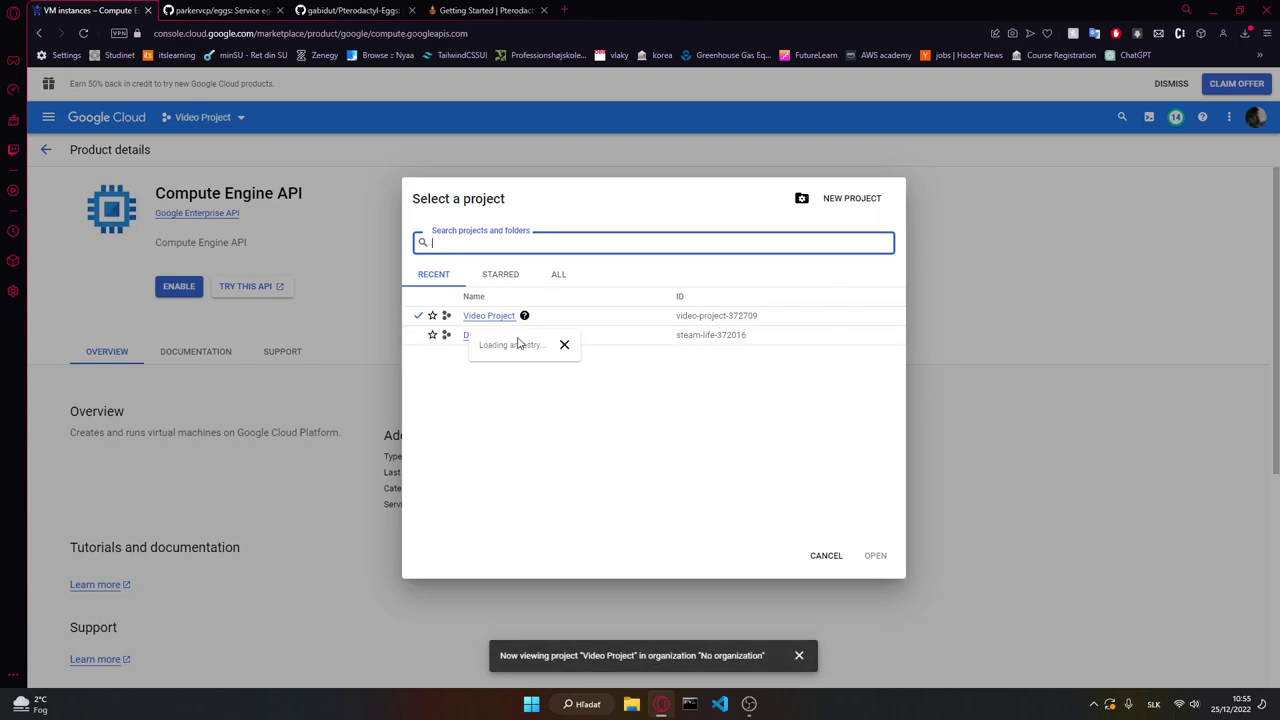
{"action": "left_click", "coordinate": [824, 557]}
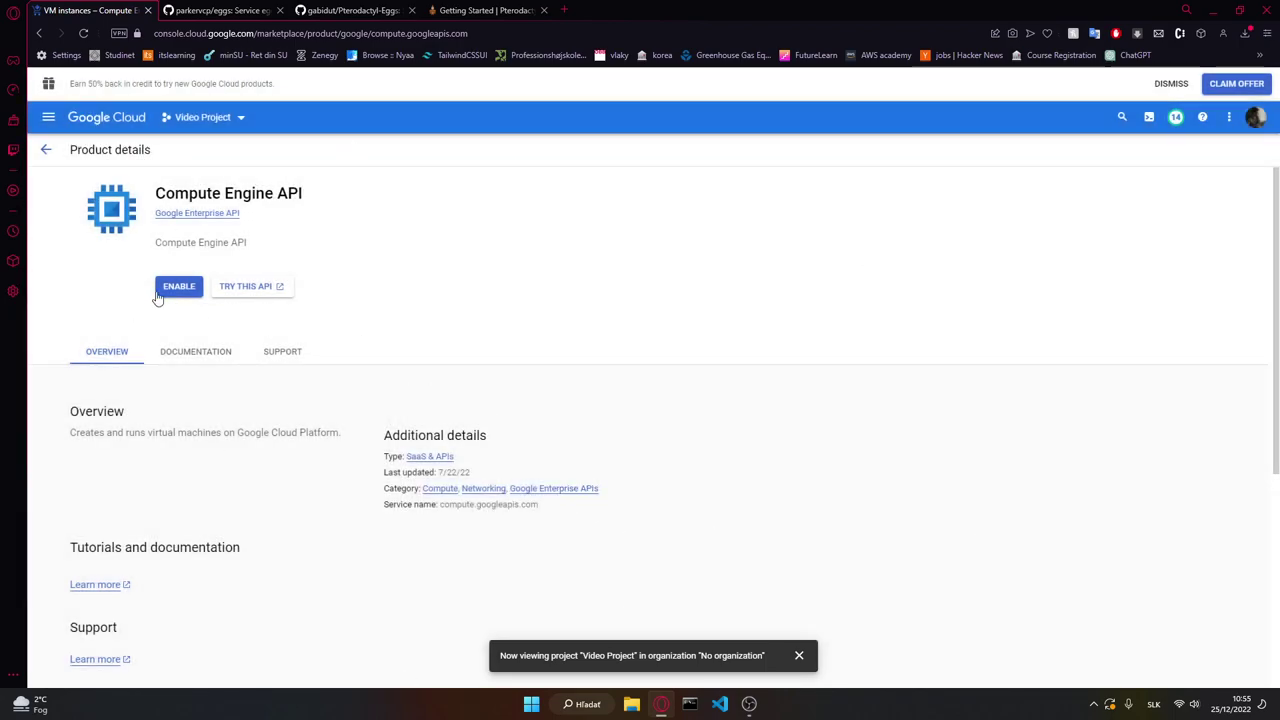
{"action": "left_click", "coordinate": [195, 287]}
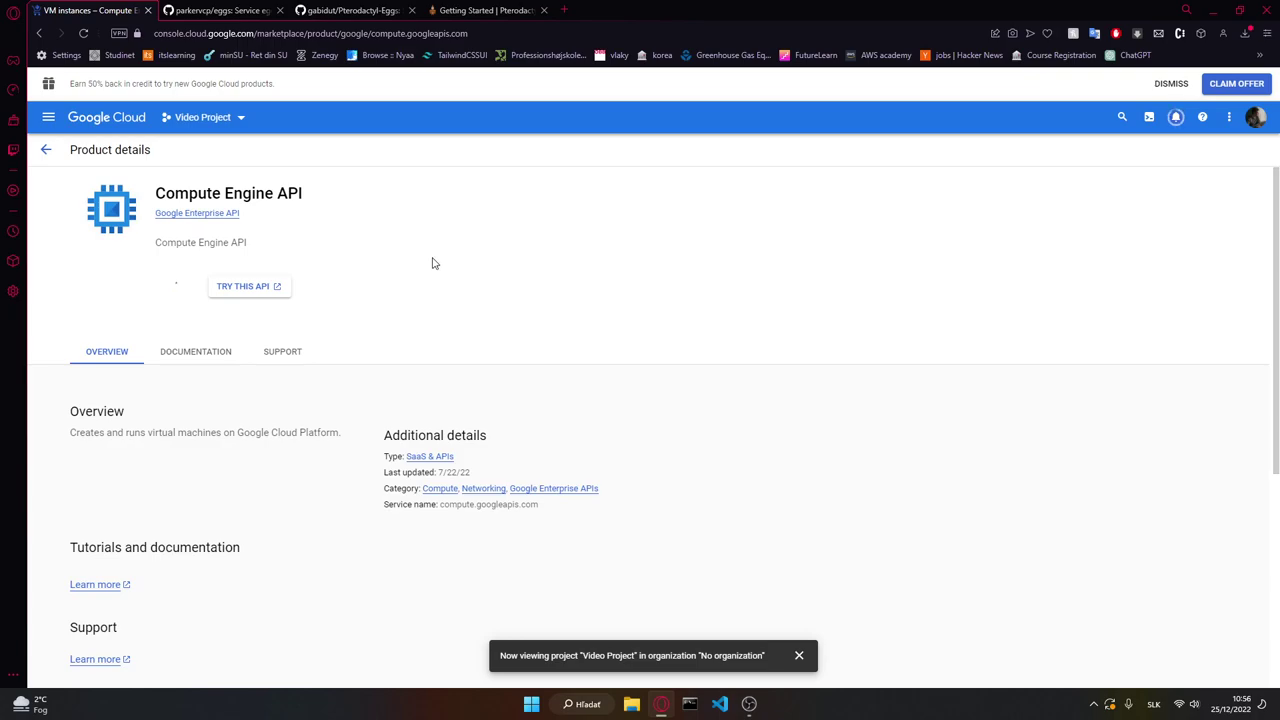
Step: Skim the parkervcp and gabidut Pterodactyl egg repository READMEs
{"action": "scroll", "coordinate": [414, 281], "scroll_direction": "down", "scroll_amount": 20}
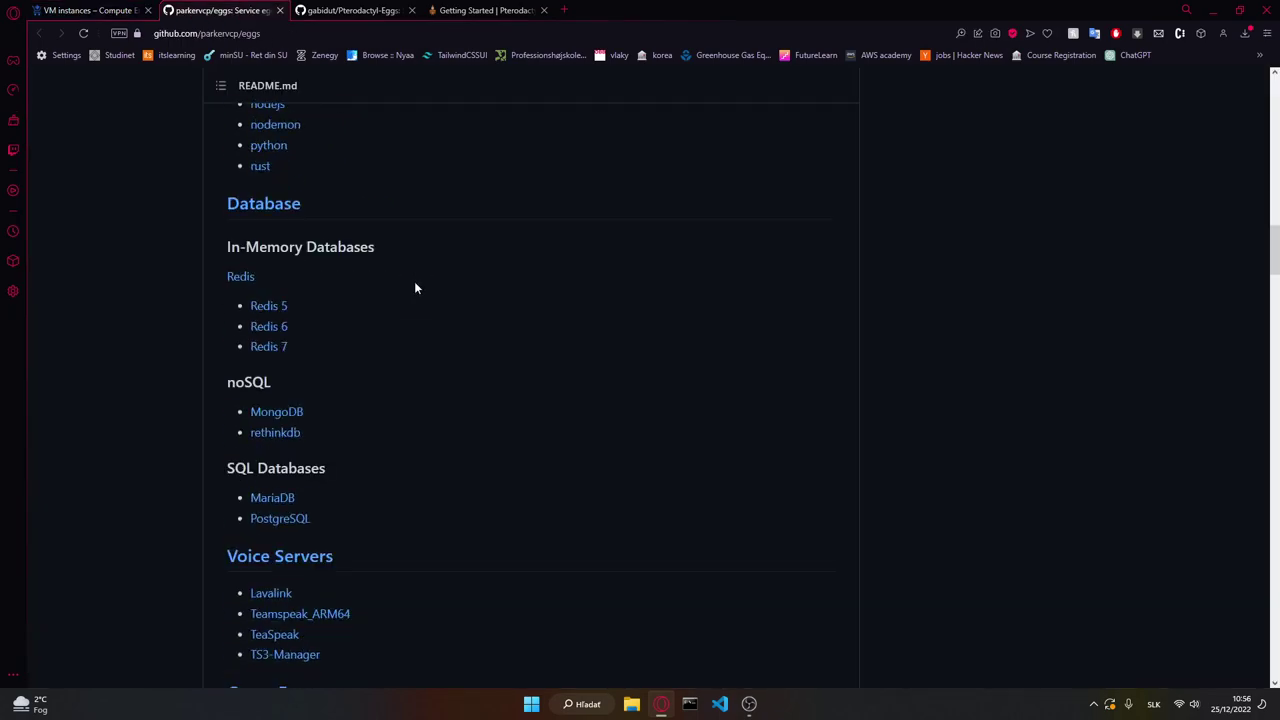
{"action": "key", "text": "ctrl+Tab"}
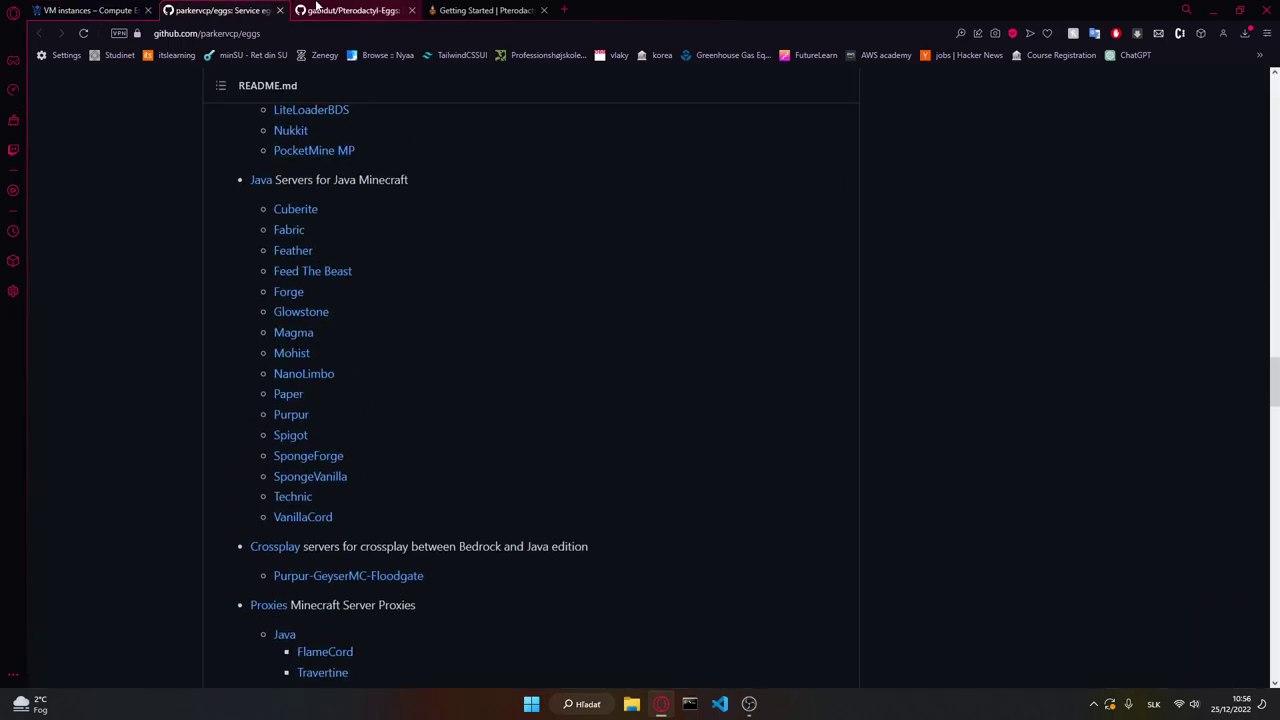
{"action": "scroll", "coordinate": [300, 400], "scroll_direction": "down", "scroll_amount": 15}
{"action": "scroll", "coordinate": [300, 390], "scroll_direction": "down", "scroll_amount": 6}
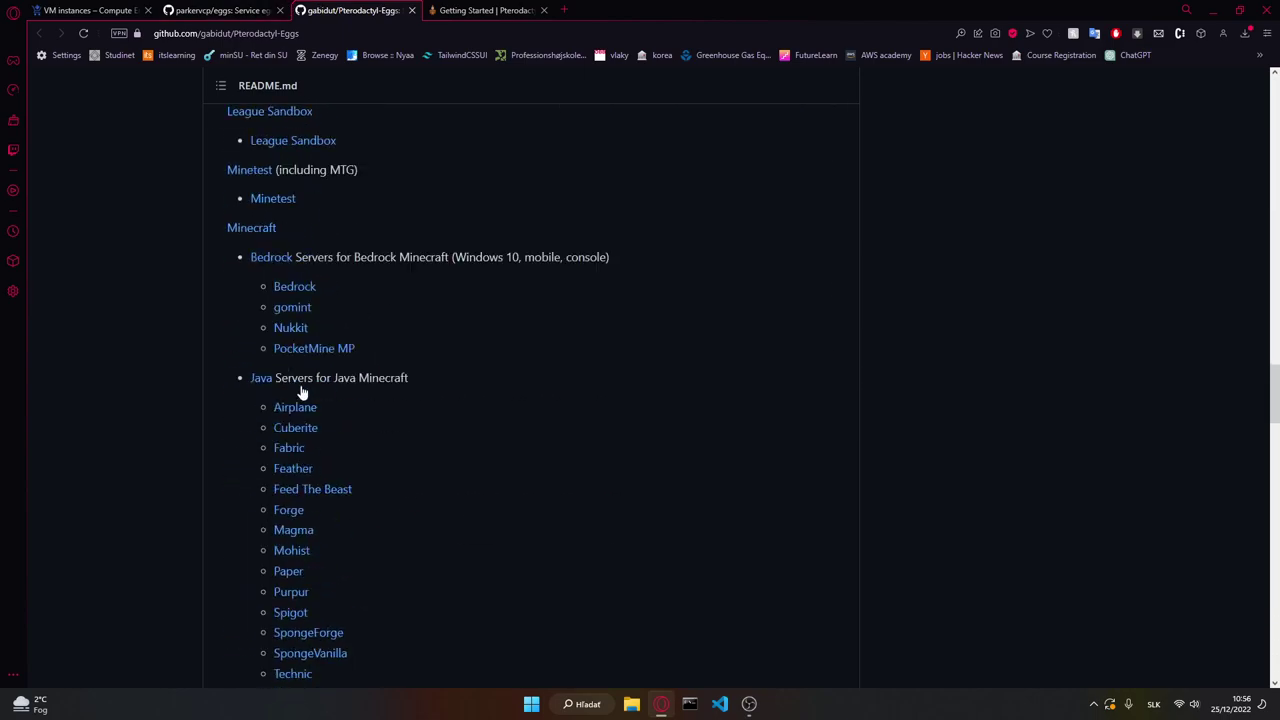
{"action": "scroll", "coordinate": [314, 365], "scroll_direction": "up", "scroll_amount": 3}
Step: Scroll the parkervcp/eggs game list down to Valheim and open its folder
{"action": "key", "text": "ctrl+shift+Tab"}
{"action": "scroll", "coordinate": [455, 451], "scroll_direction": "down", "scroll_amount": 4}
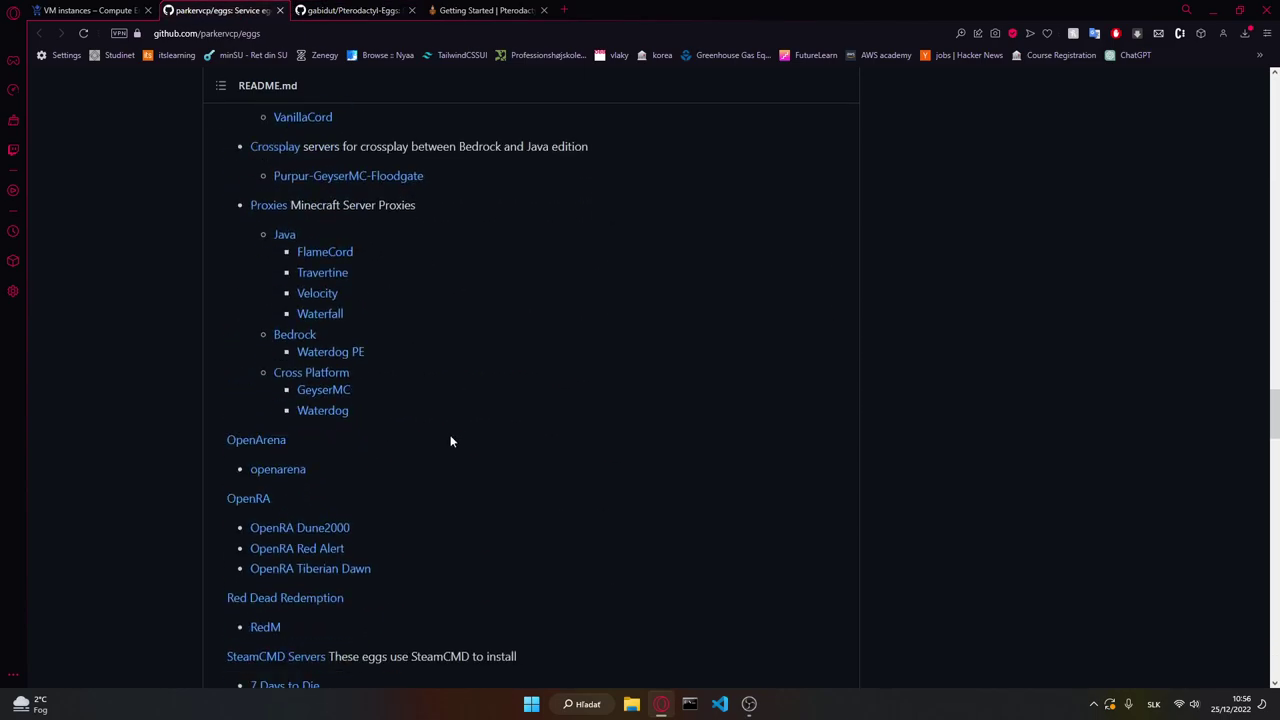
{"action": "scroll", "coordinate": [383, 426], "scroll_direction": "down", "scroll_amount": 5}
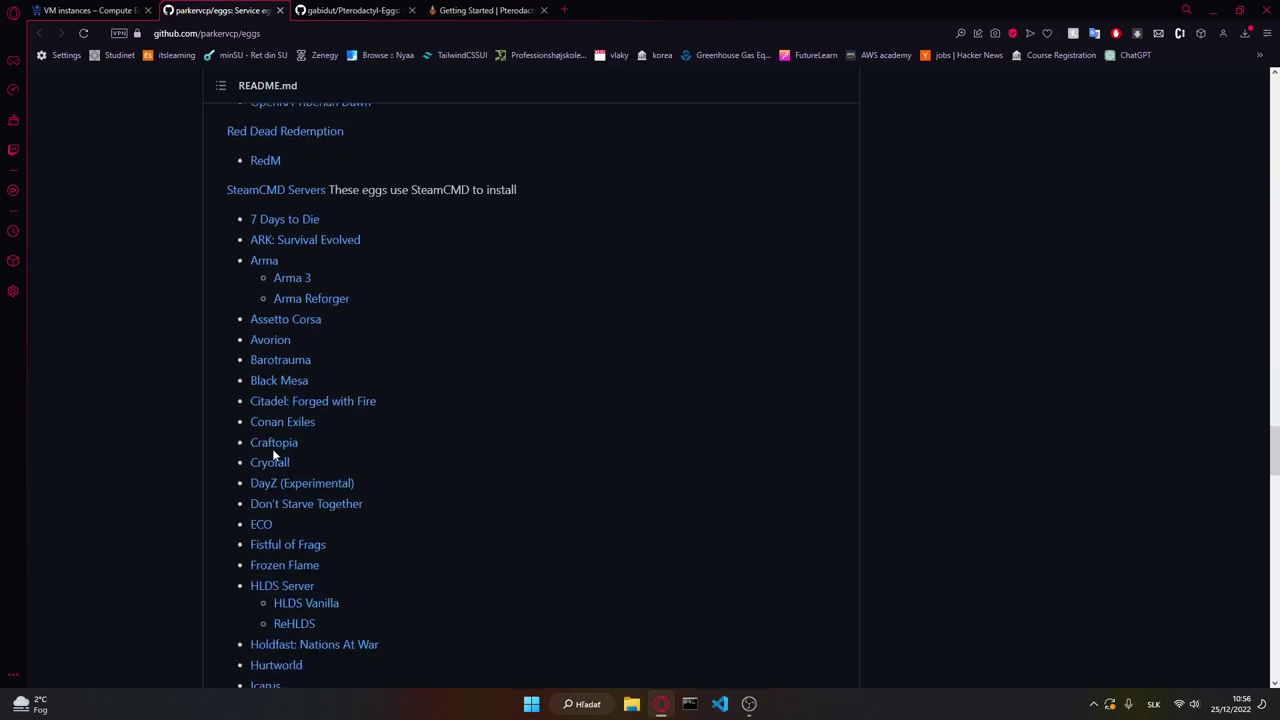
{"action": "scroll", "coordinate": [272, 448], "scroll_direction": "down", "scroll_amount": 3}
{"action": "scroll", "coordinate": [297, 580], "scroll_direction": "down", "scroll_amount": 3}
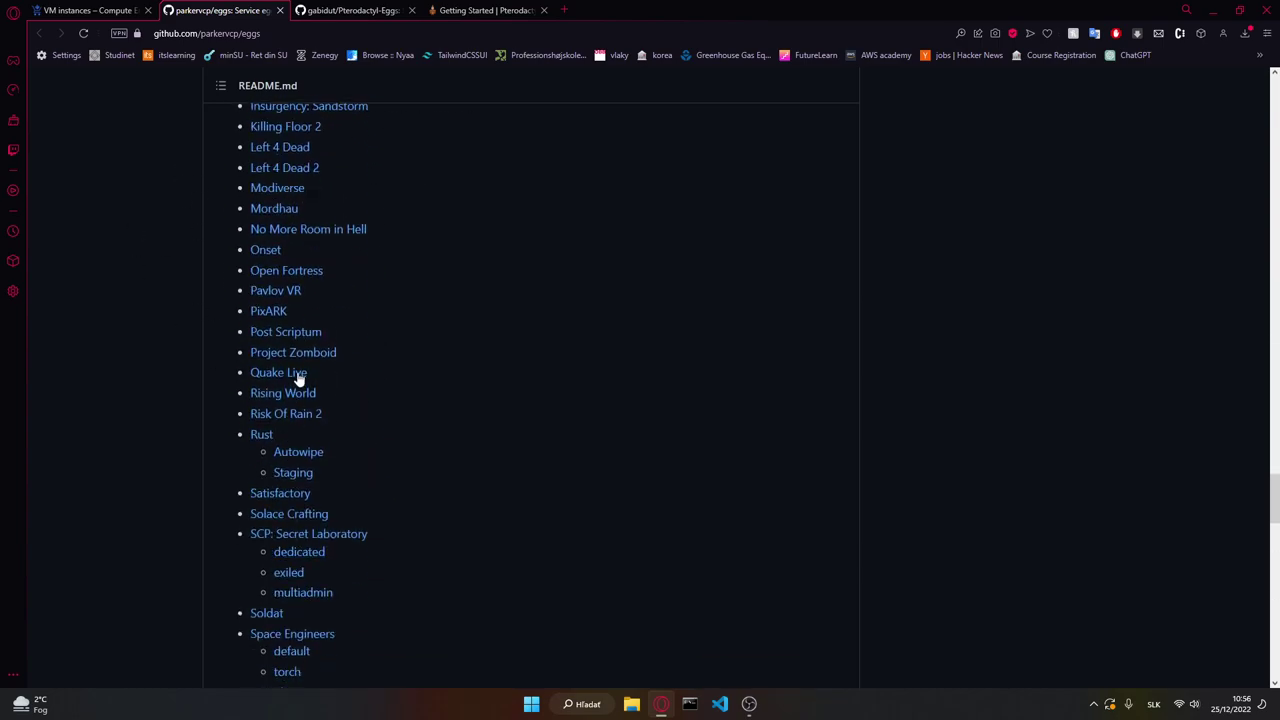
{"action": "scroll", "coordinate": [299, 438], "scroll_direction": "down", "scroll_amount": 4}
{"action": "scroll", "coordinate": [263, 450], "scroll_direction": "up", "scroll_amount": 2}
{"action": "scroll", "coordinate": [275, 510], "scroll_direction": "down", "scroll_amount": 2}
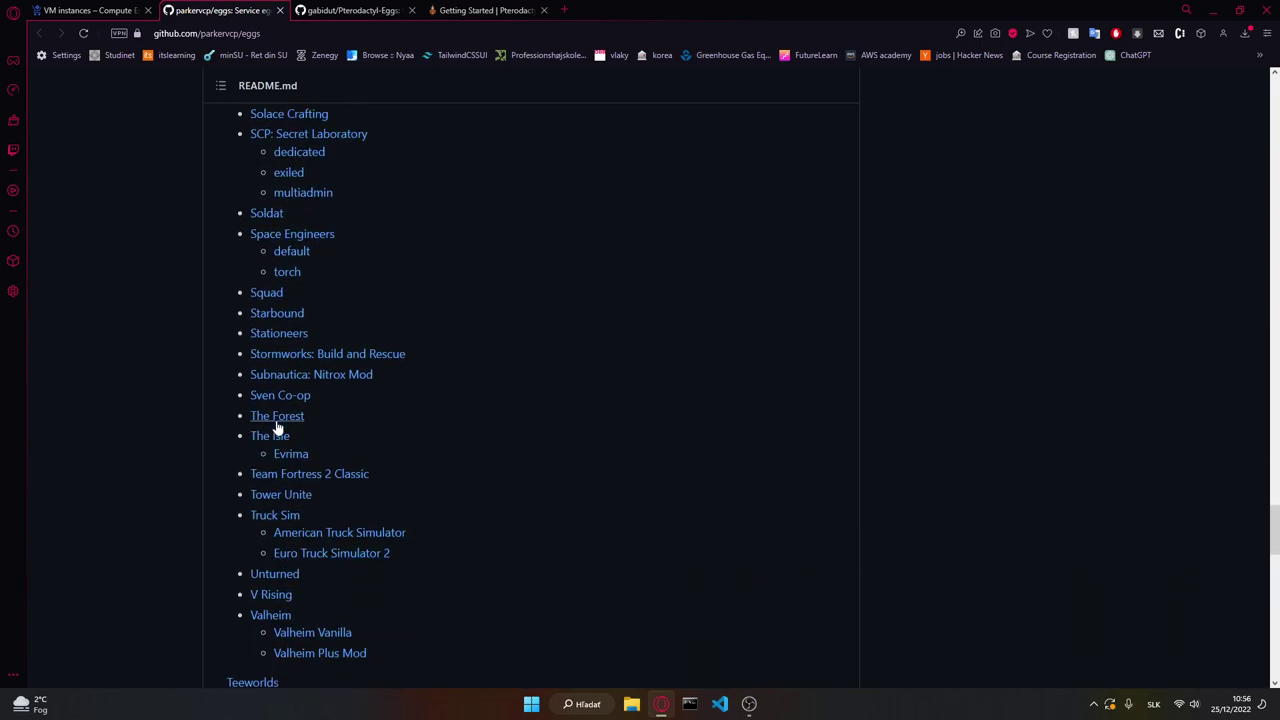
{"action": "scroll", "coordinate": [283, 400], "scroll_direction": "down", "scroll_amount": 1}
{"action": "scroll", "coordinate": [283, 403], "scroll_direction": "down", "scroll_amount": 2}
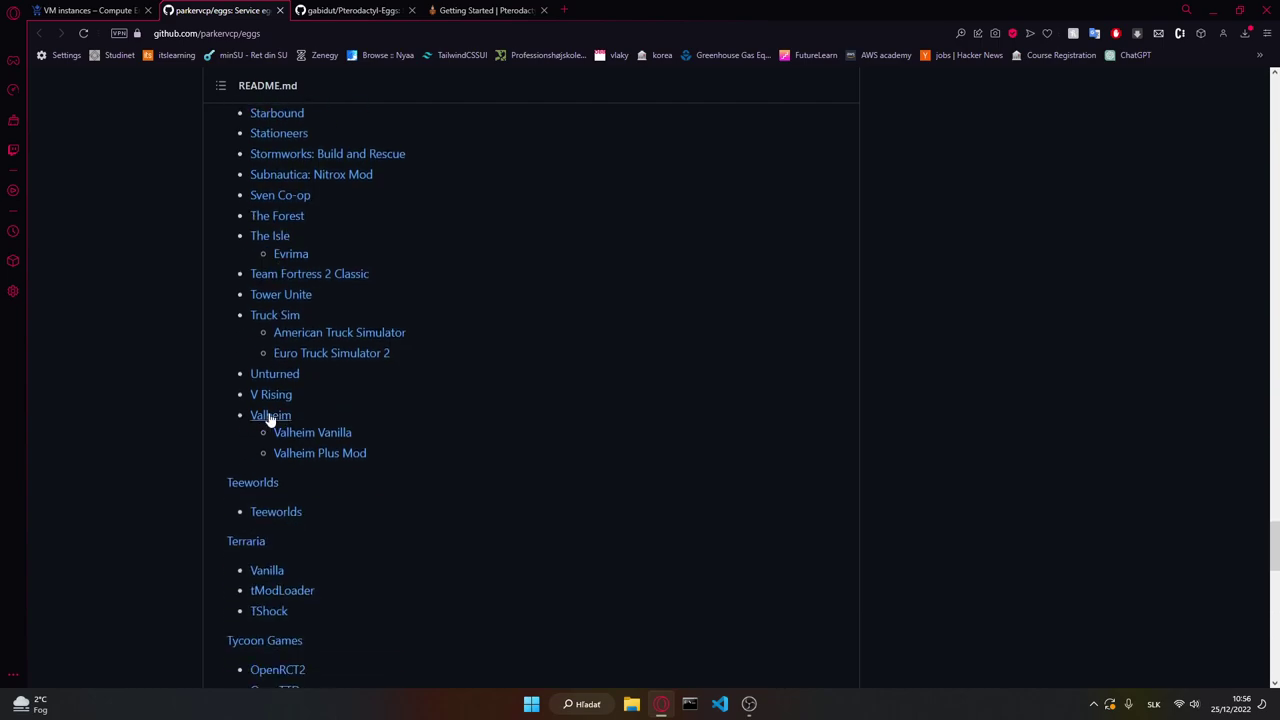
{"action": "left_click", "coordinate": [269, 418]}
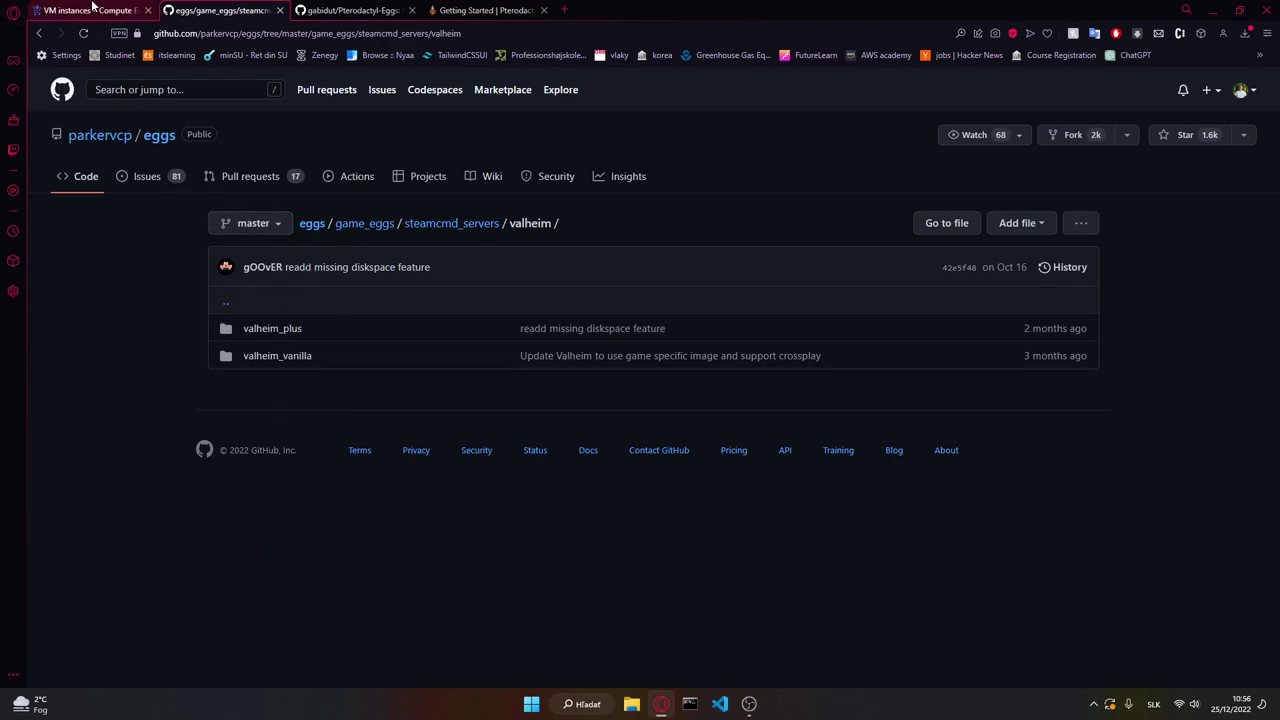
Step: Open the valheim_vanilla folder and check the default game port 2456 in its README
{"action": "left_click", "coordinate": [88, 10]}
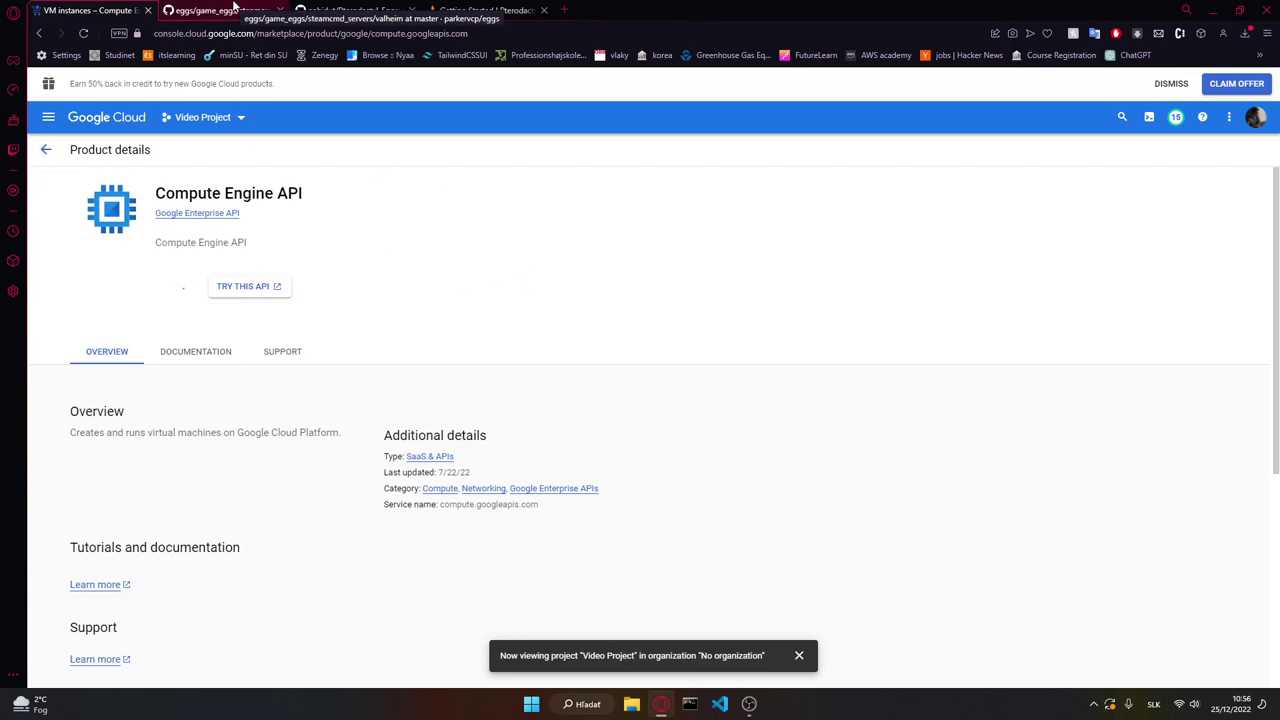
{"action": "key", "text": "ctrl+Tab"}
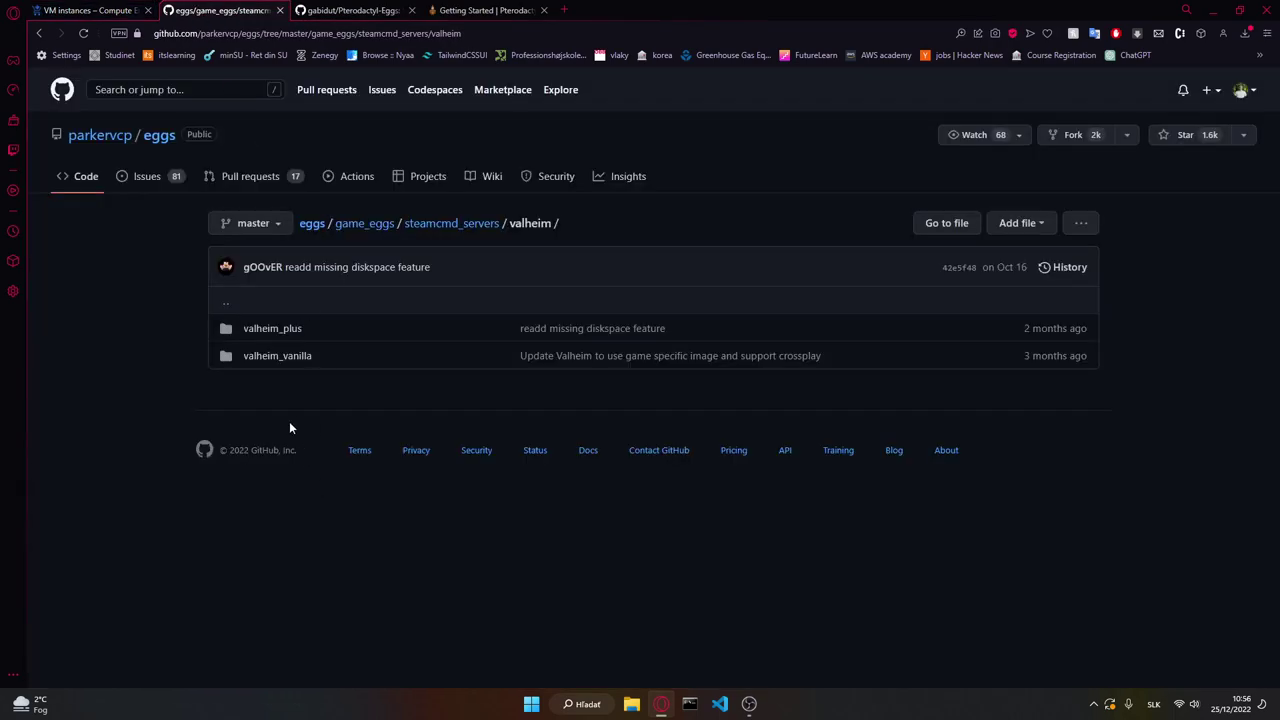
{"action": "left_click", "coordinate": [270, 360]}
{"action": "scroll", "coordinate": [330, 462], "scroll_direction": "down", "scroll_amount": 1}
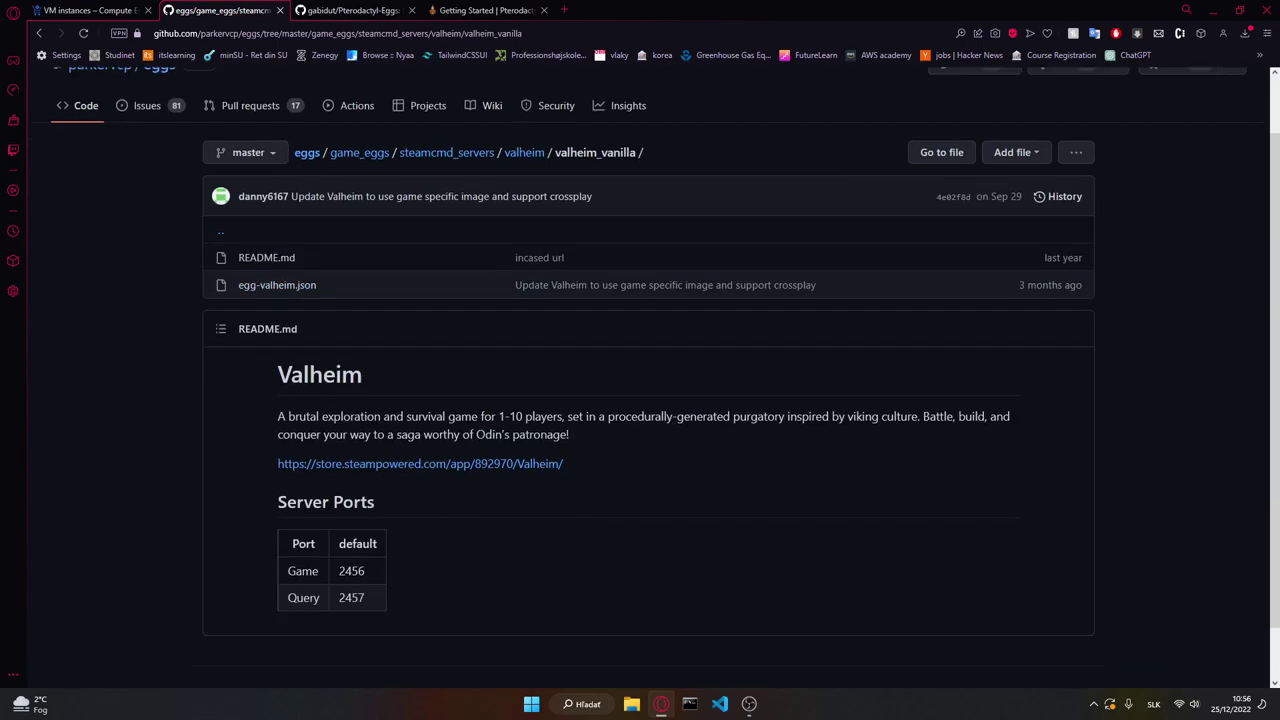
{"action": "scroll", "coordinate": [396, 508], "scroll_direction": "down", "scroll_amount": 1}
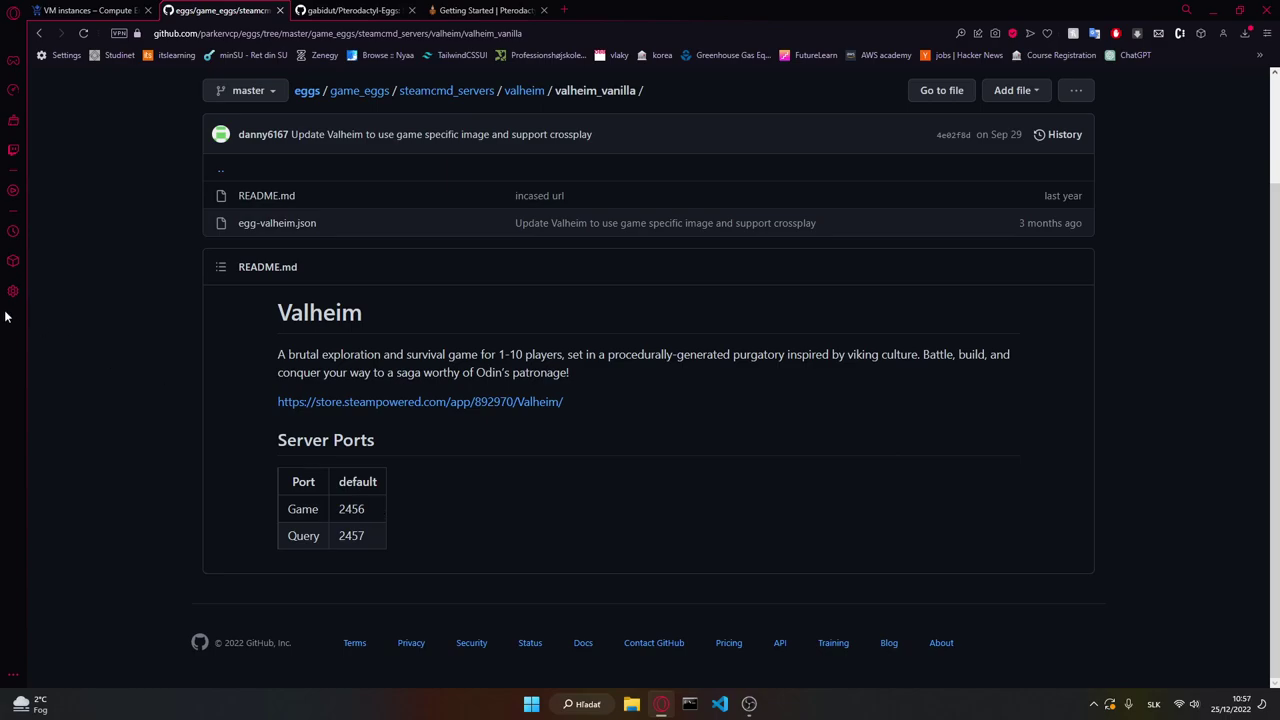
{"action": "double_click", "coordinate": [351, 509]}
{"action": "left_click", "coordinate": [466, 469]}
Step: Open egg-valheim.json and scroll through its contents
{"action": "left_click", "coordinate": [88, 10]}
{"action": "left_click", "coordinate": [220, 10]}
{"action": "left_click", "coordinate": [273, 224]}
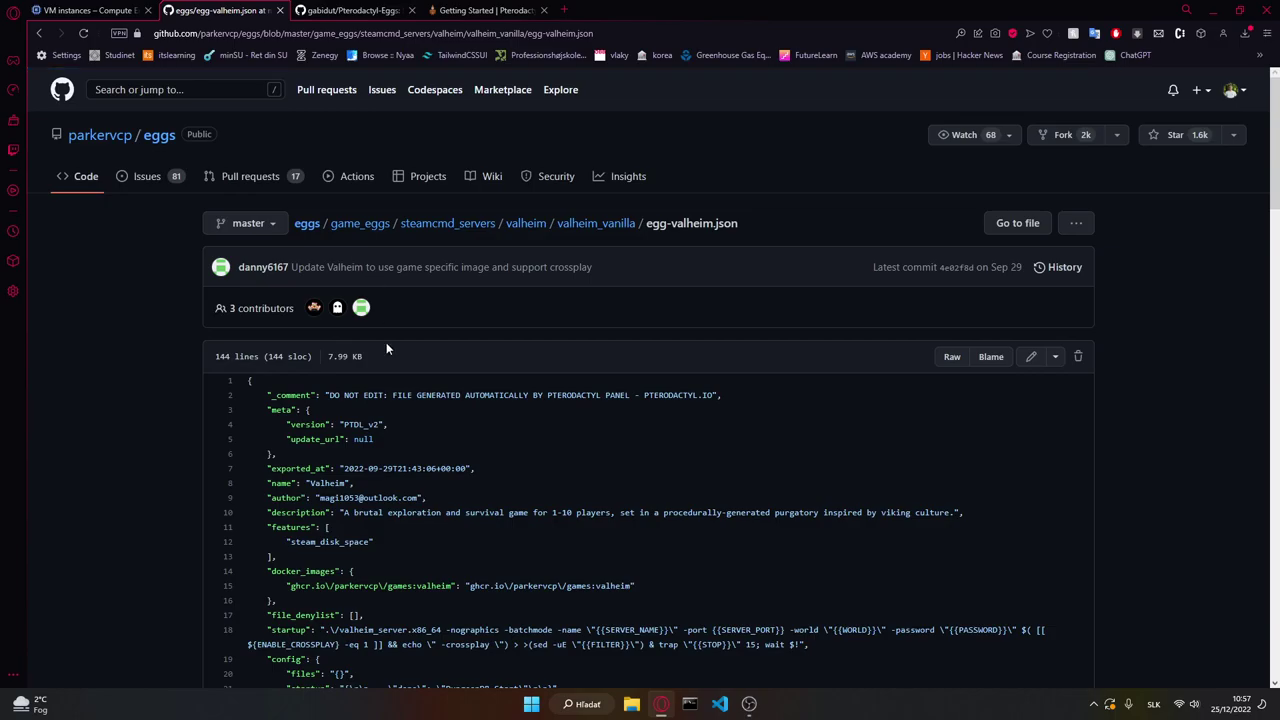
{"action": "scroll", "coordinate": [398, 475], "scroll_direction": "down", "scroll_amount": 15}
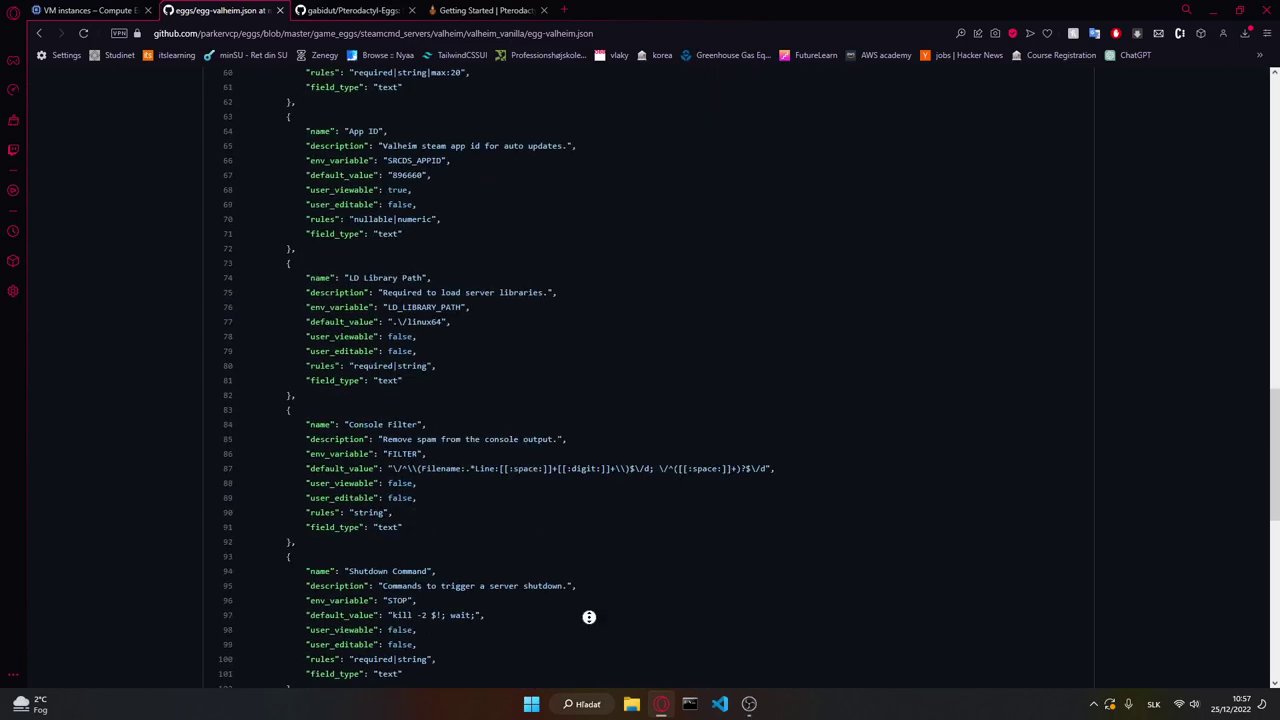
{"action": "scroll", "coordinate": [586, 614], "scroll_direction": "up", "scroll_amount": 15}
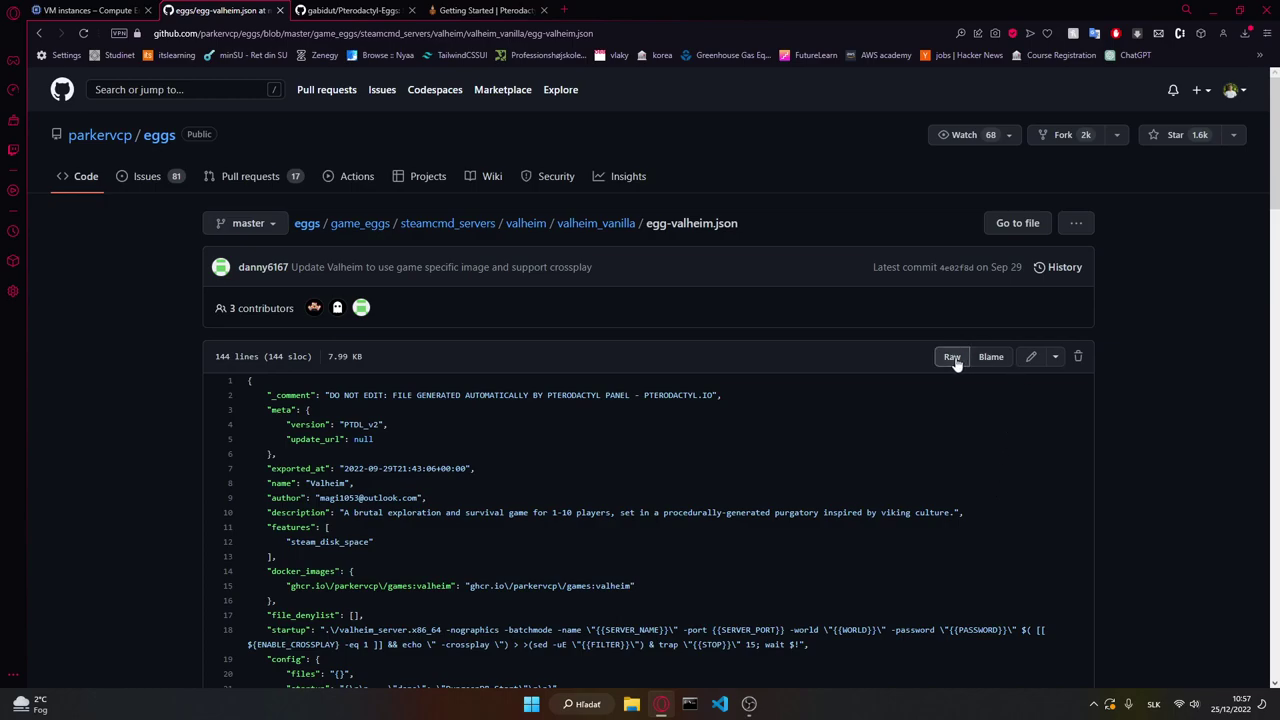
{"action": "scroll", "coordinate": [802, 484], "scroll_direction": "down", "scroll_amount": 5}
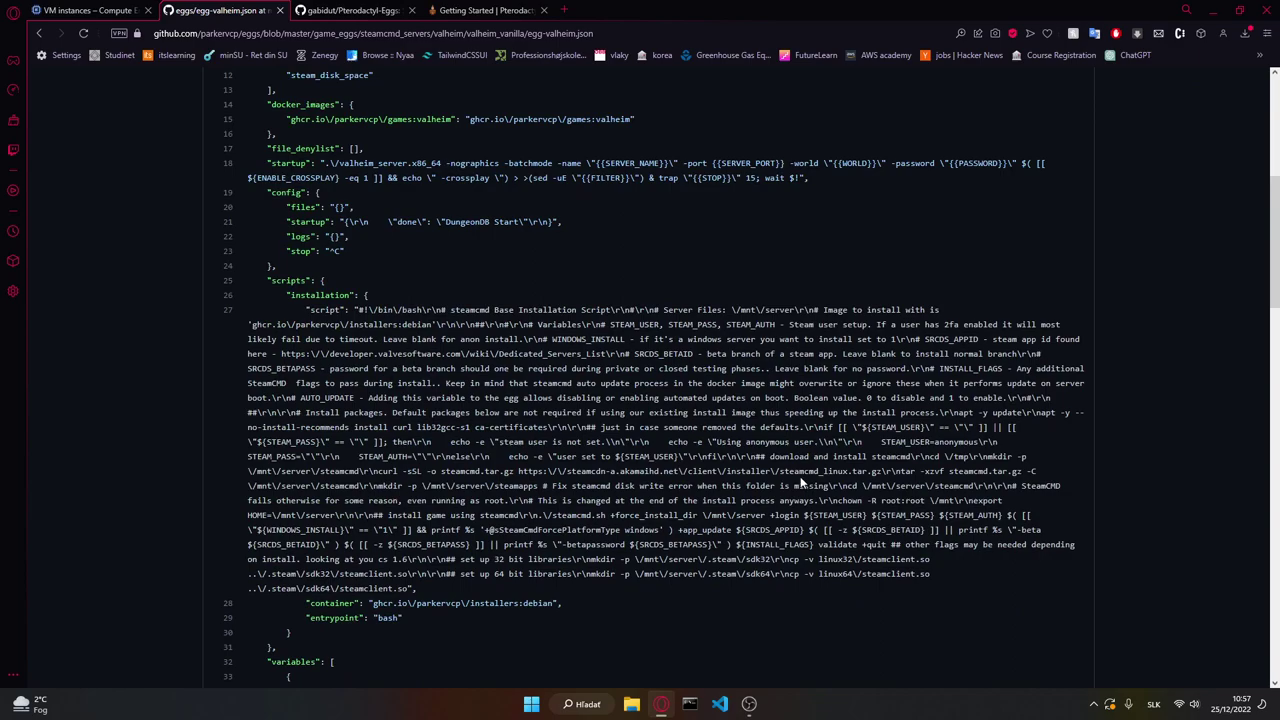
{"action": "scroll", "coordinate": [402, 431], "scroll_direction": "up", "scroll_amount": 4}
{"action": "scroll", "coordinate": [379, 423], "scroll_direction": "up", "scroll_amount": 2}
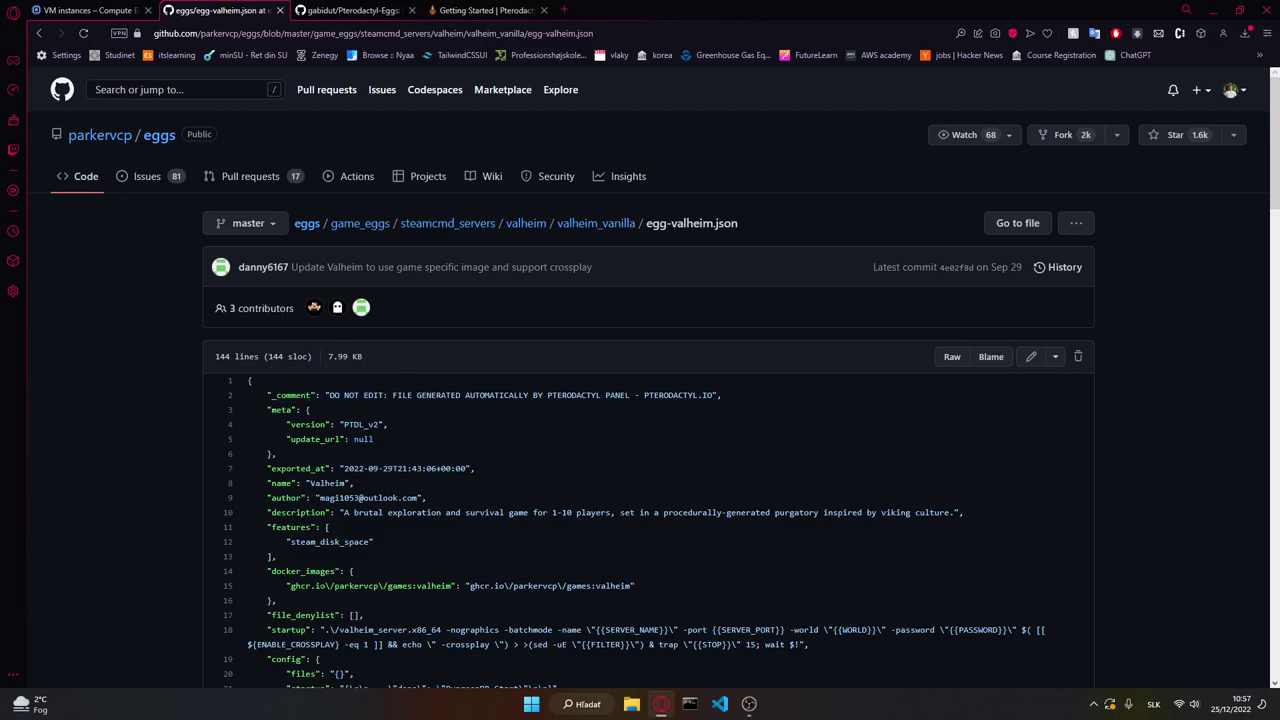
{"action": "scroll", "coordinate": [640, 450], "scroll_direction": "down", "scroll_amount": 3}
{"action": "scroll", "coordinate": [537, 446], "scroll_direction": "up", "scroll_amount": 3}
{"action": "scroll", "coordinate": [670, 390], "scroll_direction": "down", "scroll_amount": 9}
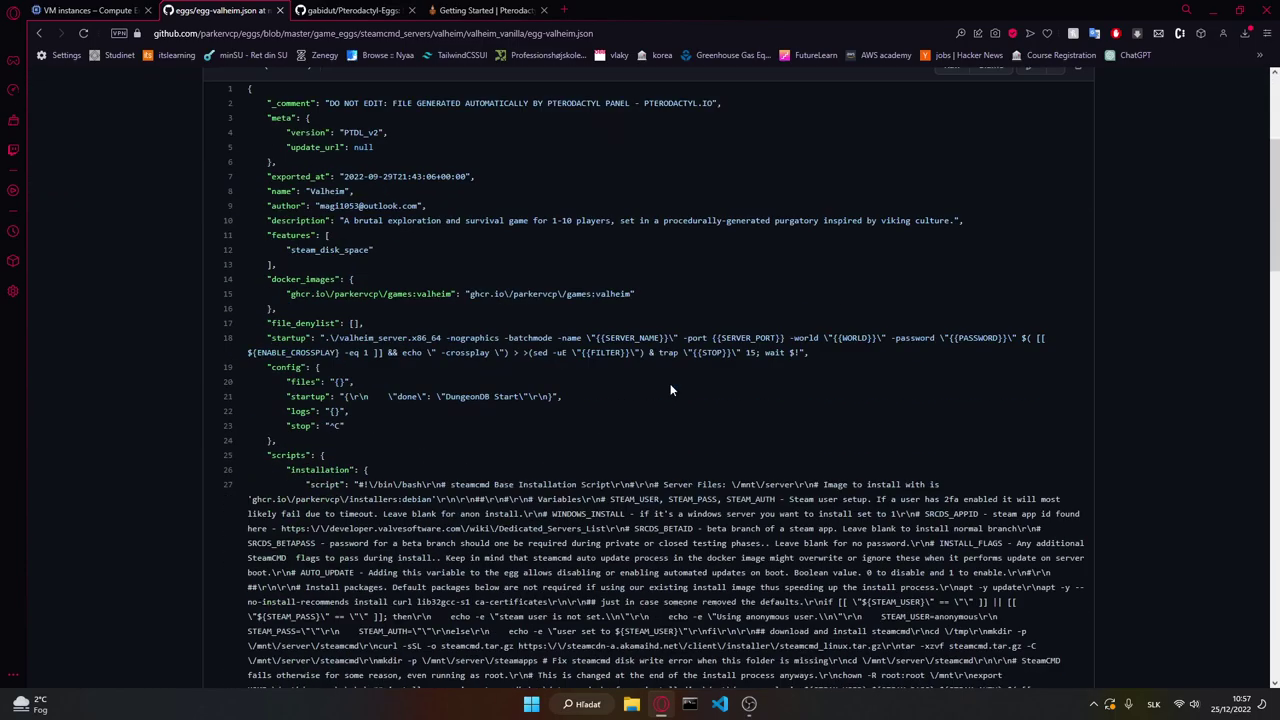
{"action": "scroll", "coordinate": [670, 390], "scroll_direction": "down", "scroll_amount": 10}
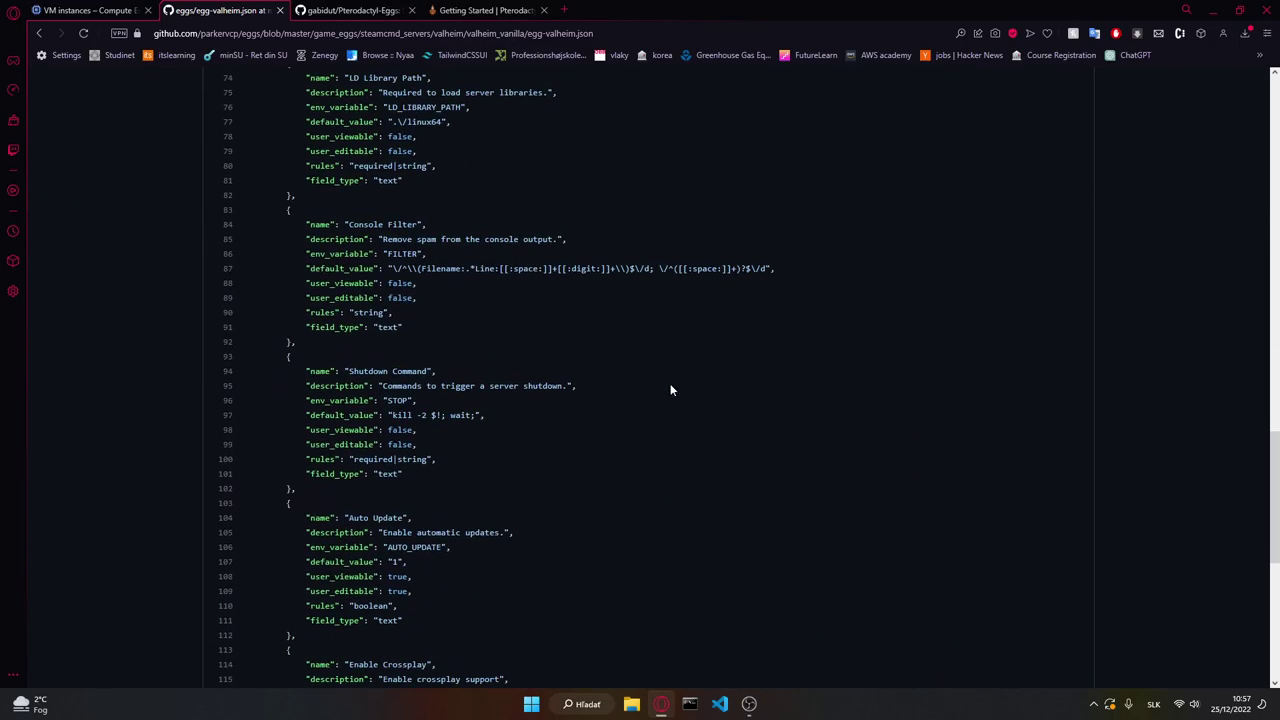
{"action": "scroll", "coordinate": [670, 390], "scroll_direction": "down", "scroll_amount": 5}
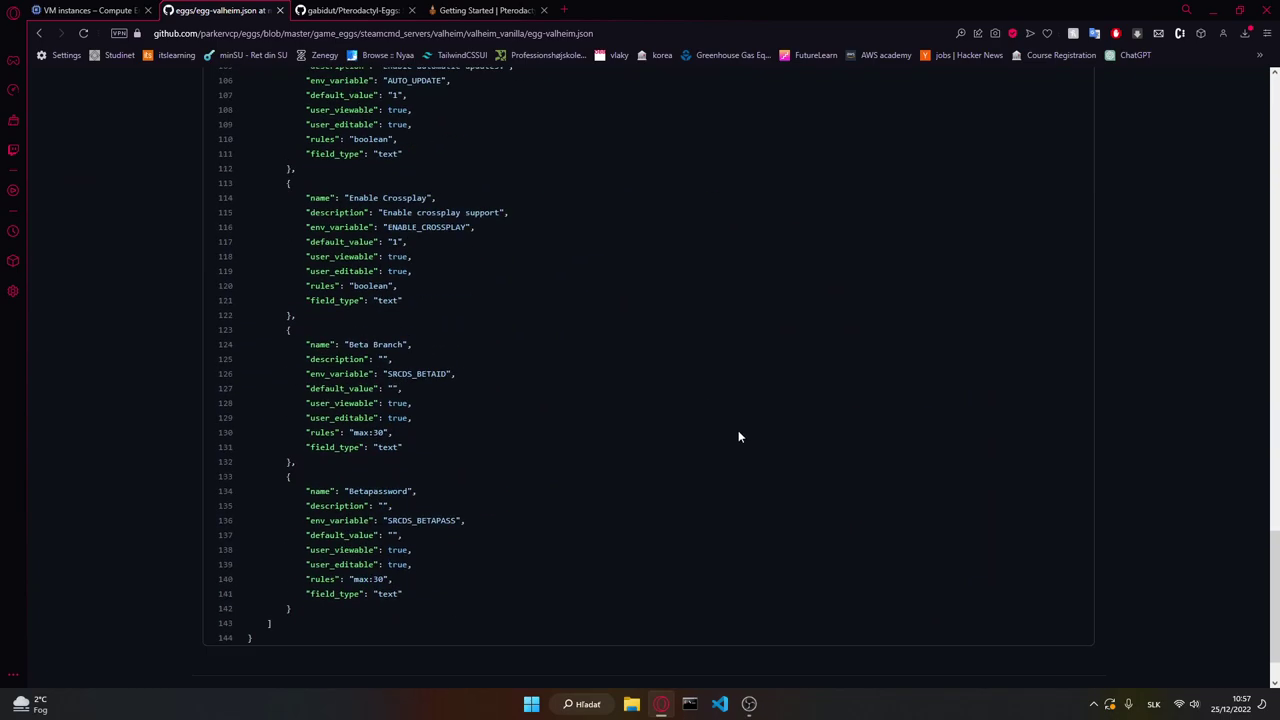
{"action": "scroll", "coordinate": [1140, 494], "scroll_direction": "up", "scroll_amount": 20}
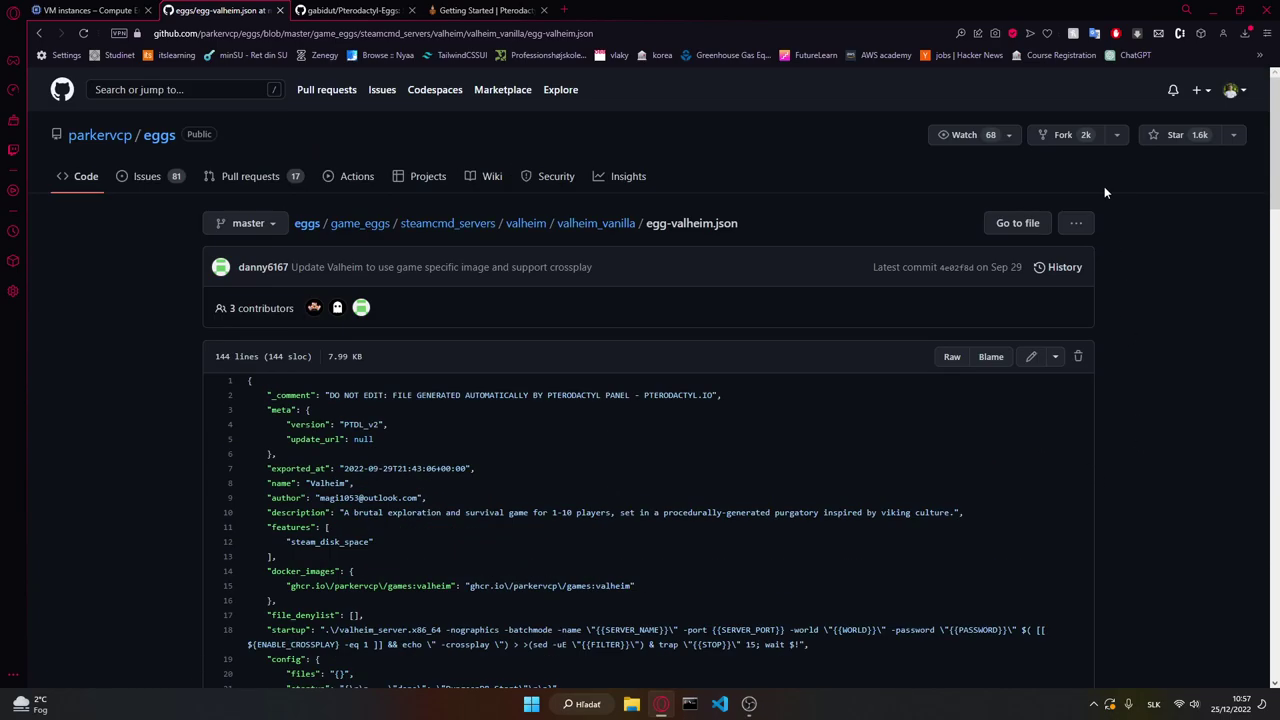
Step: Download the raw egg-valheim.json as a JSON file on the Desktop, then return to VM instances
{"action": "left_click", "coordinate": [952, 357]}
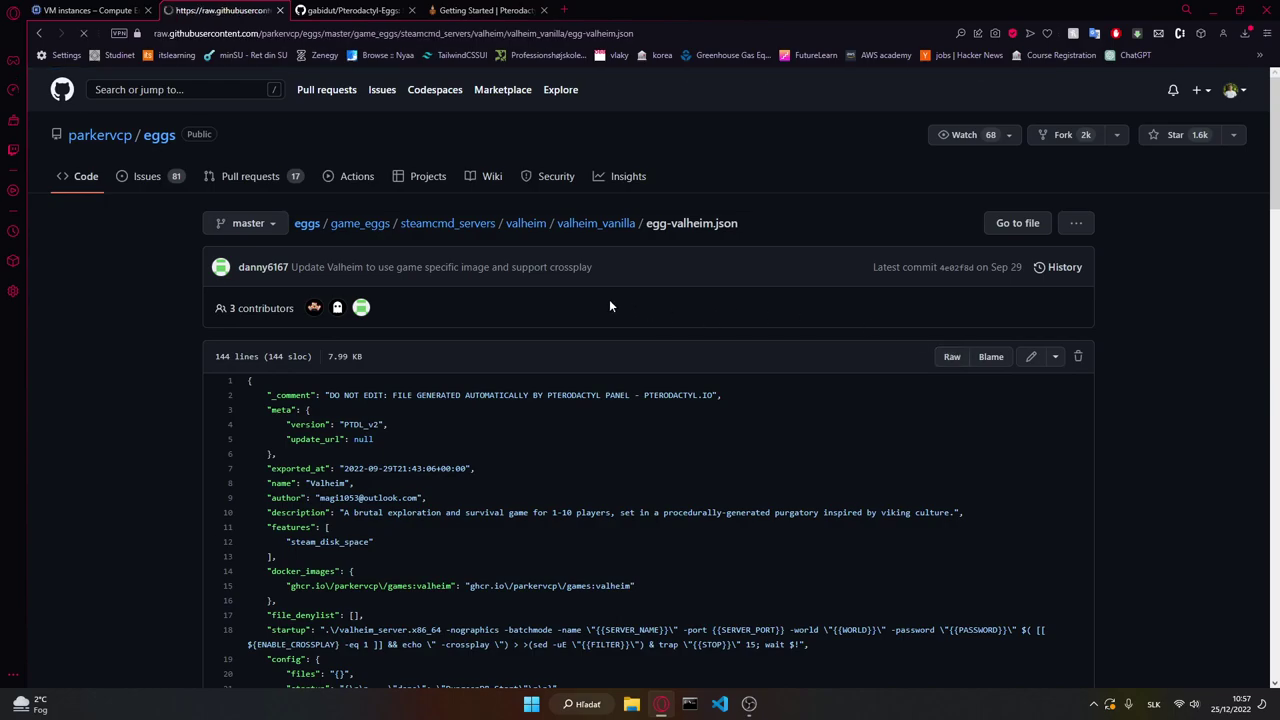
{"action": "right_click", "coordinate": [401, 259]}
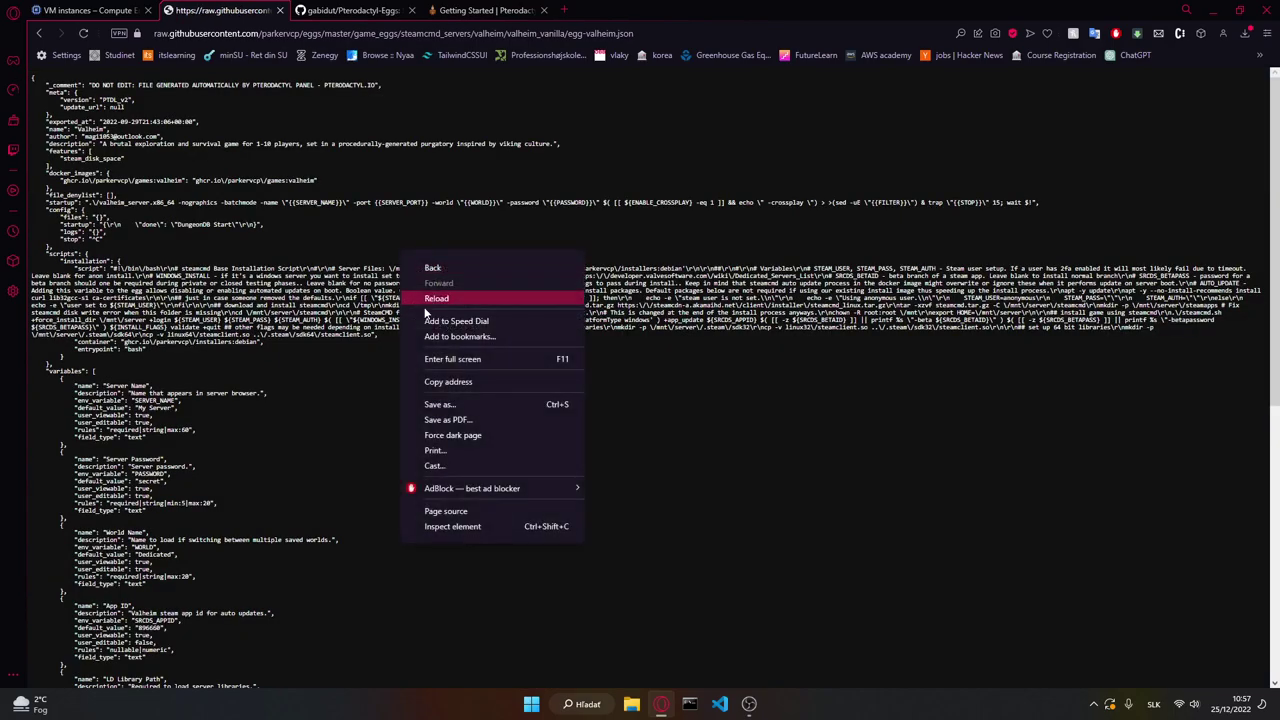
{"action": "left_click", "coordinate": [458, 402]}
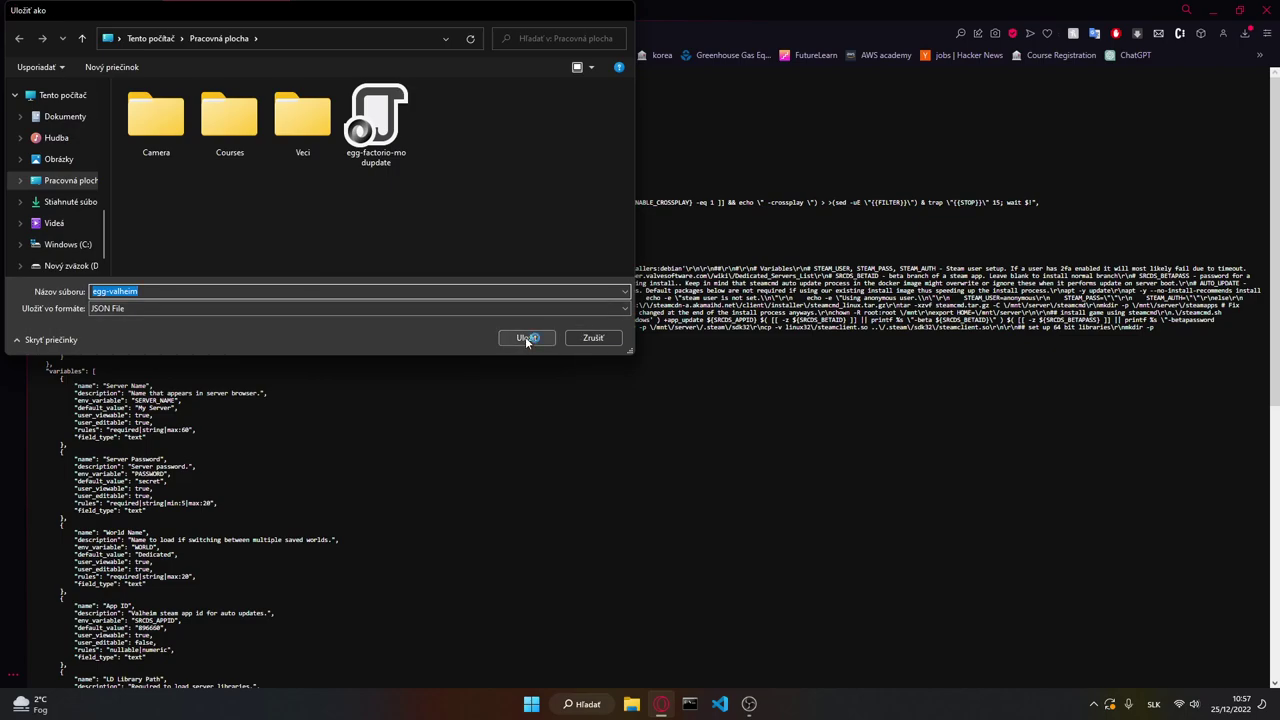
{"action": "left_click", "coordinate": [525, 337]}
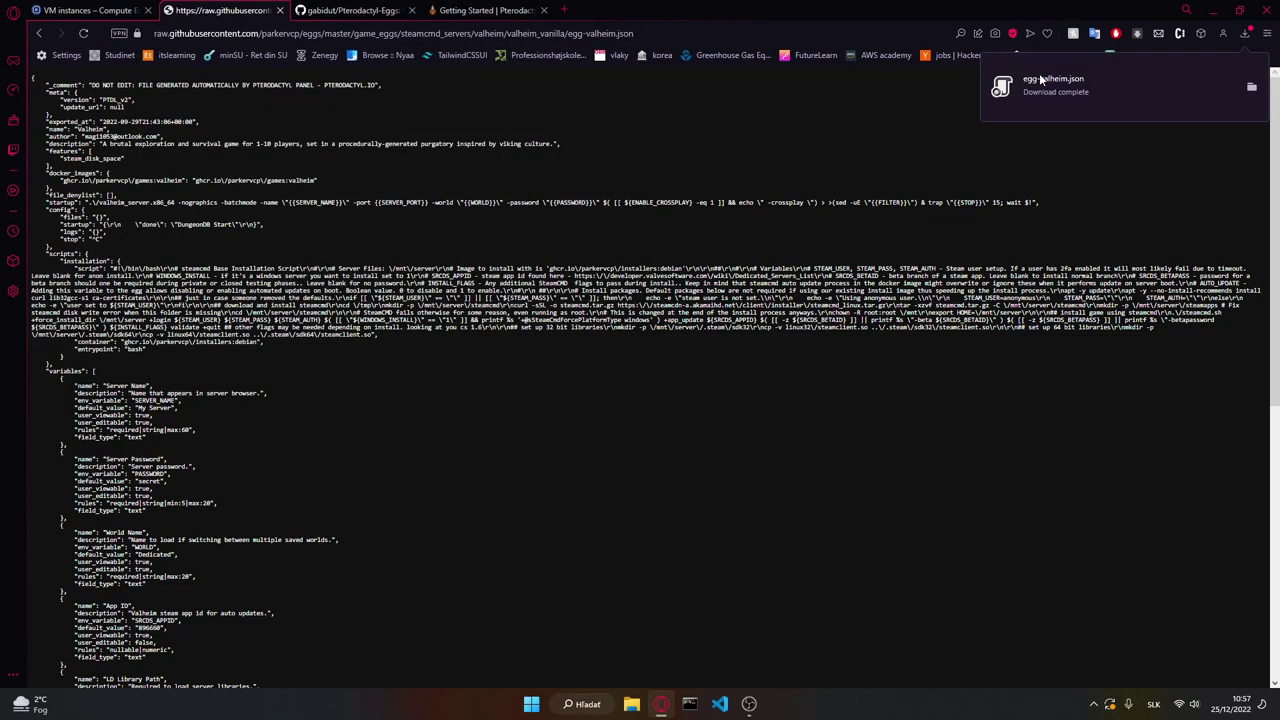
{"action": "left_click", "coordinate": [92, 9]}
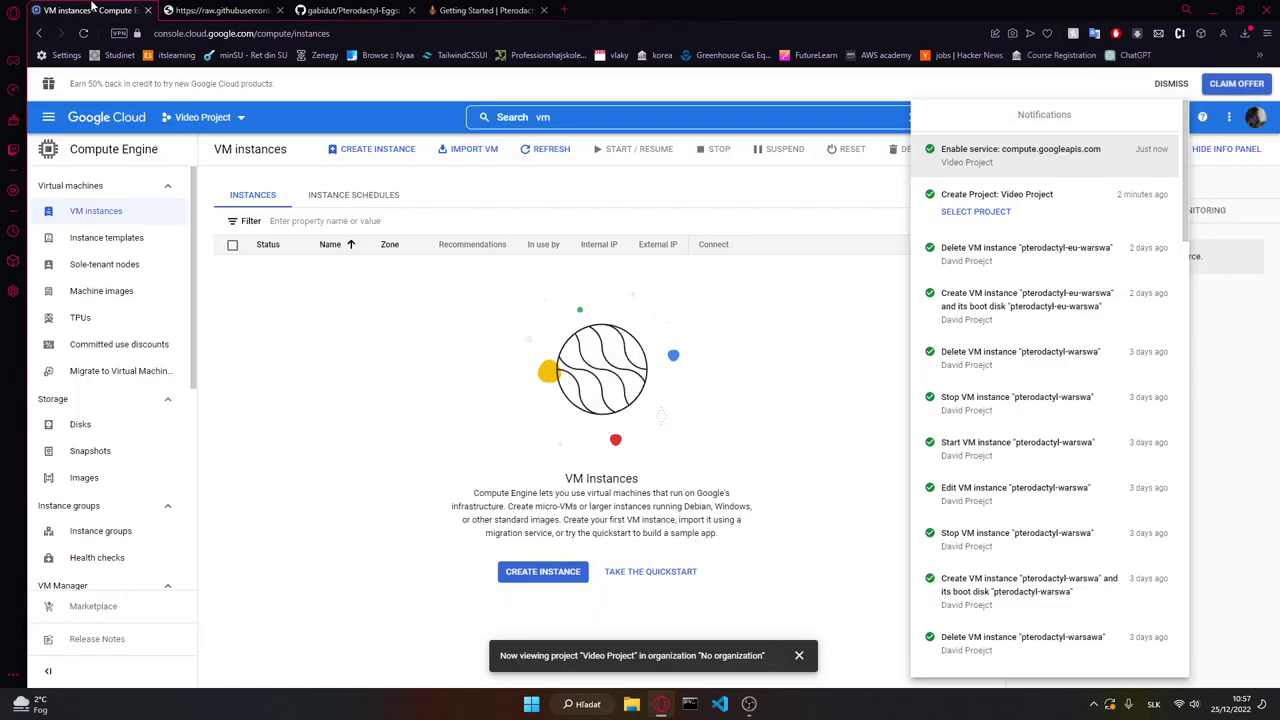
Step: Dismiss notifications and name the new instance pterodactyl-warsawa
{"action": "left_click", "coordinate": [480, 362]}
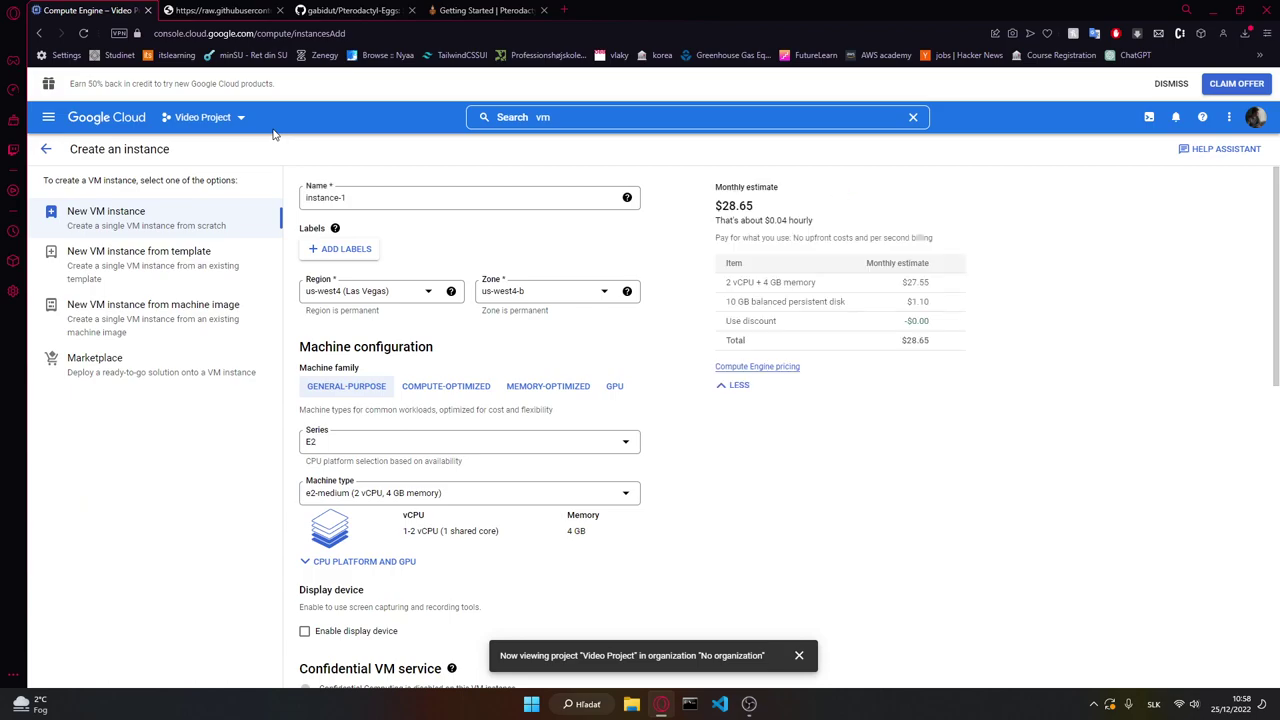
{"action": "left_click", "coordinate": [367, 198]}
{"action": "key", "text": "ctrl+a"}
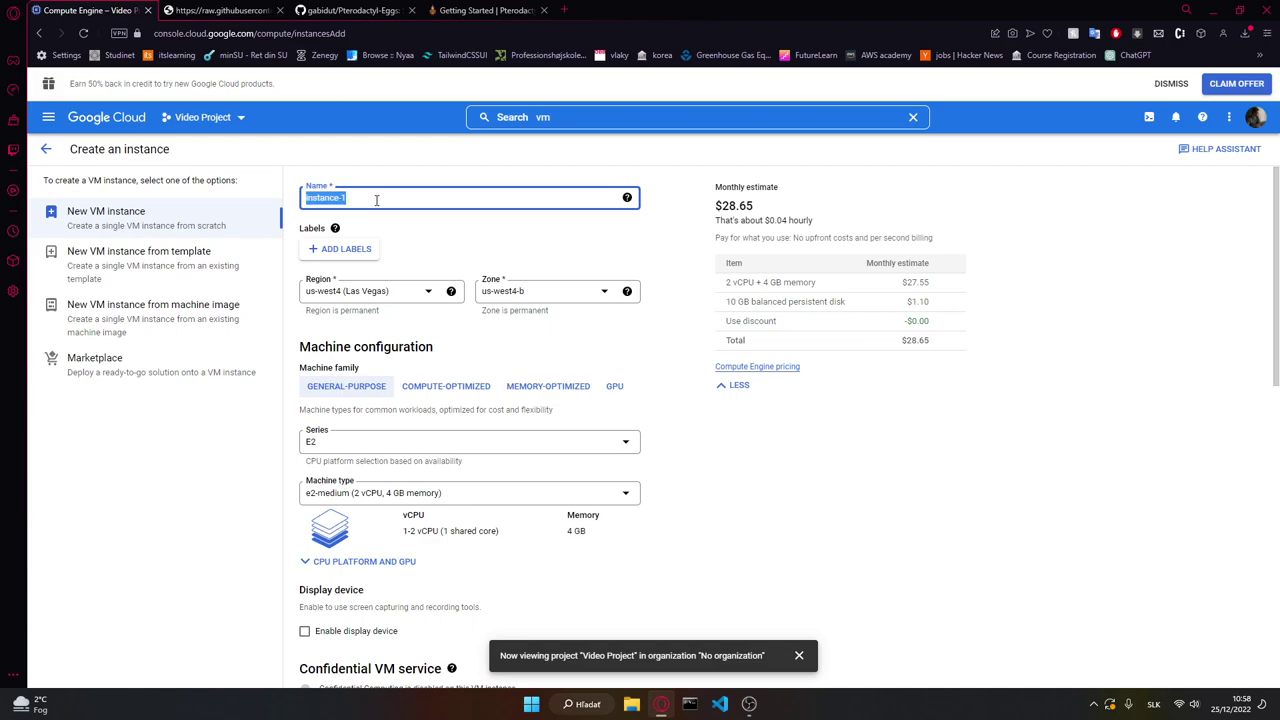
{"action": "type", "text": "pte"}
{"action": "right_click", "coordinate": [375, 199]}
{"action": "left_click", "coordinate": [375, 199]}
{"action": "left_click", "coordinate": [405, 230]}
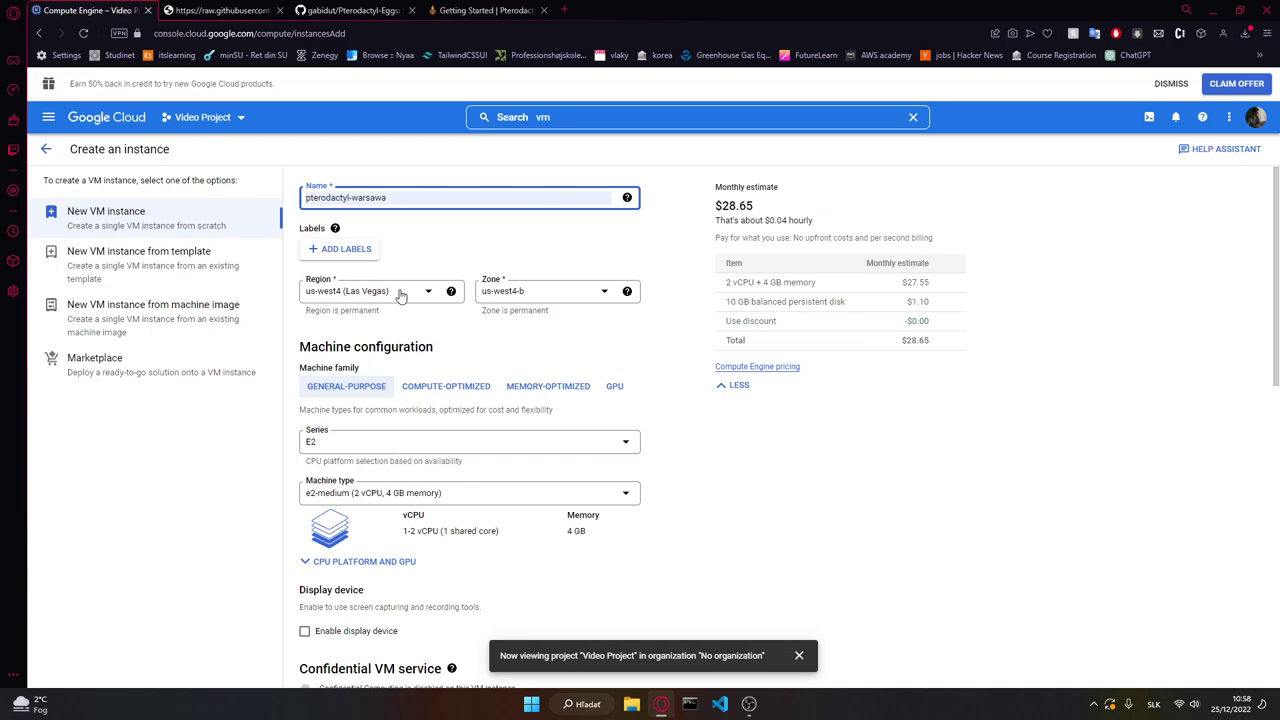
Step: Set the region to europe-central2 (Warsaw) with zone europe-central2-a
{"action": "left_click", "coordinate": [400, 292]}
{"action": "scroll", "coordinate": [400, 372], "scroll_direction": "up", "scroll_amount": 5}
{"action": "scroll", "coordinate": [437, 377], "scroll_direction": "up", "scroll_amount": 3}
{"action": "left_click", "coordinate": [414, 409]}
{"action": "left_click", "coordinate": [557, 298]}
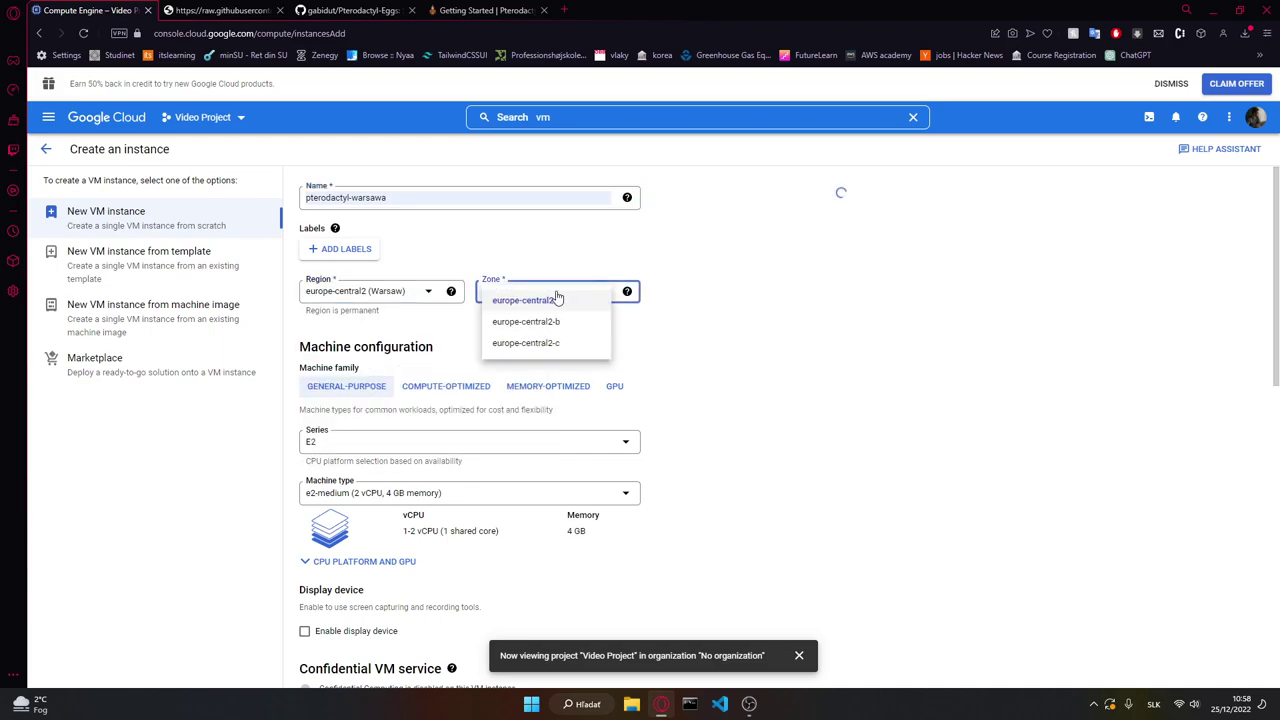
{"action": "left_click", "coordinate": [771, 360]}
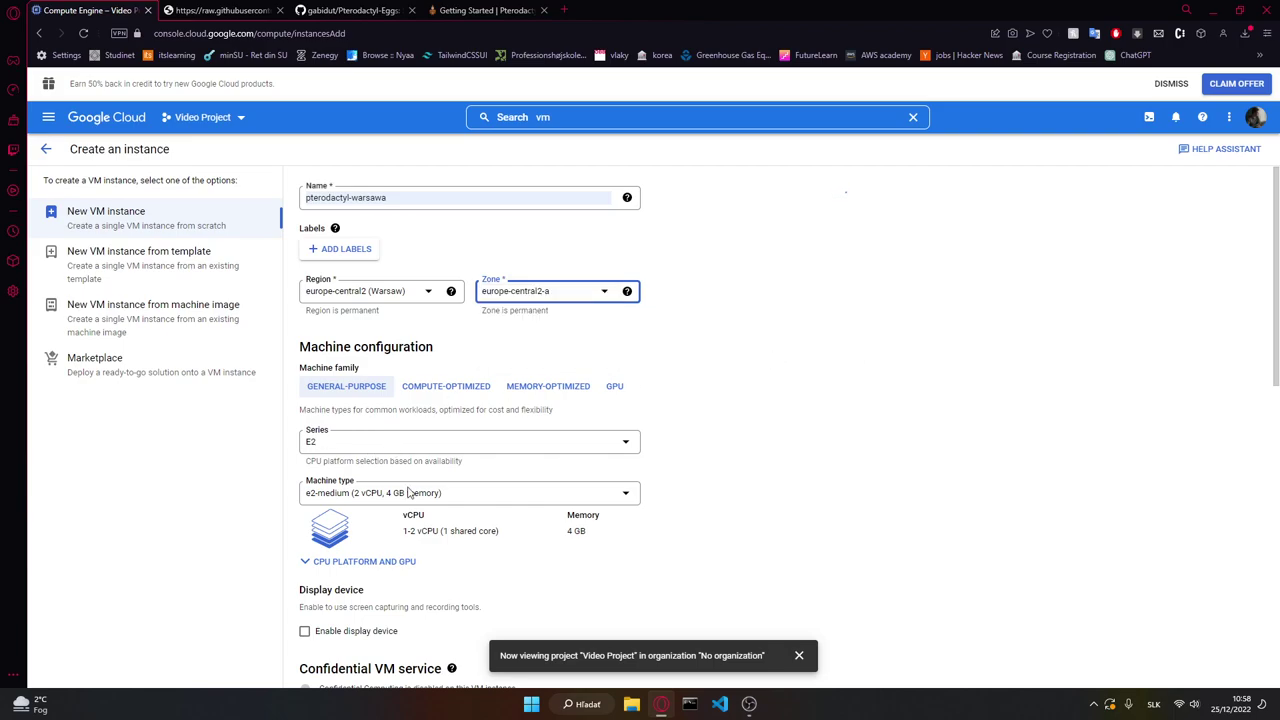
{"action": "left_click", "coordinate": [408, 492]}
{"action": "scroll", "coordinate": [360, 570], "scroll_direction": "down", "scroll_amount": 3}
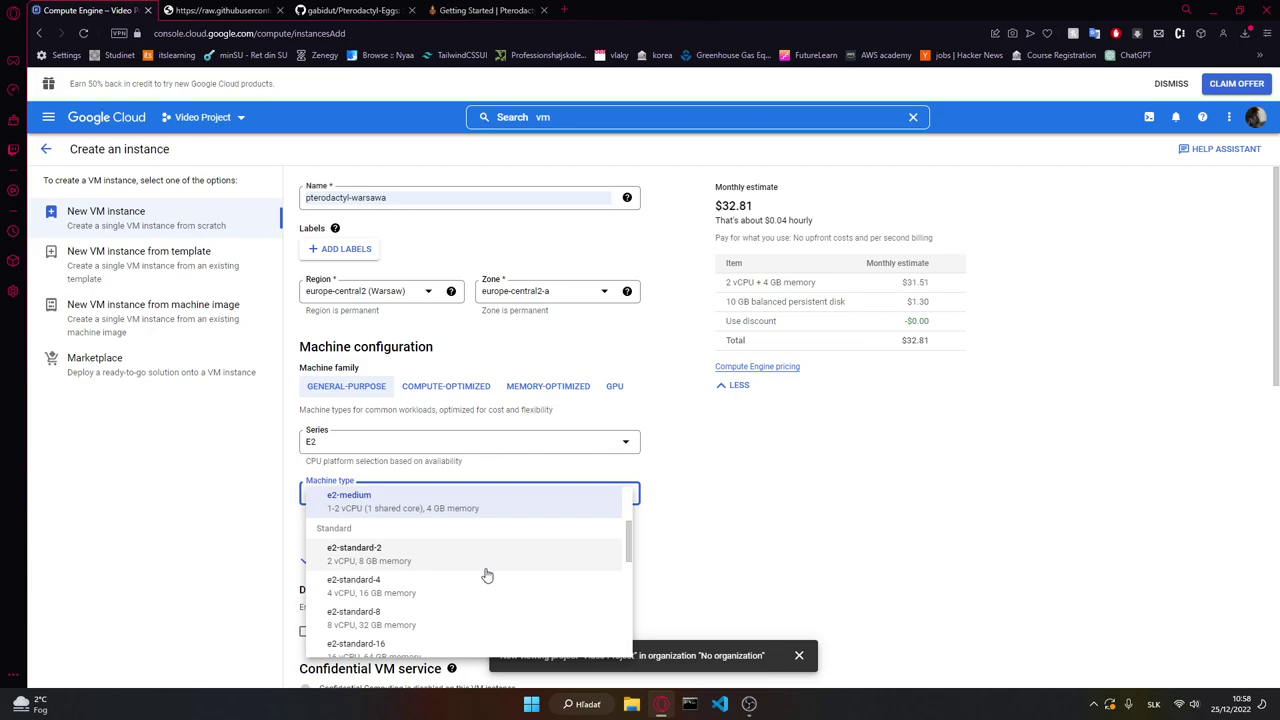
Step: Try the compute-optimized c2-standard-8 machine type
{"action": "left_click", "coordinate": [520, 572]}
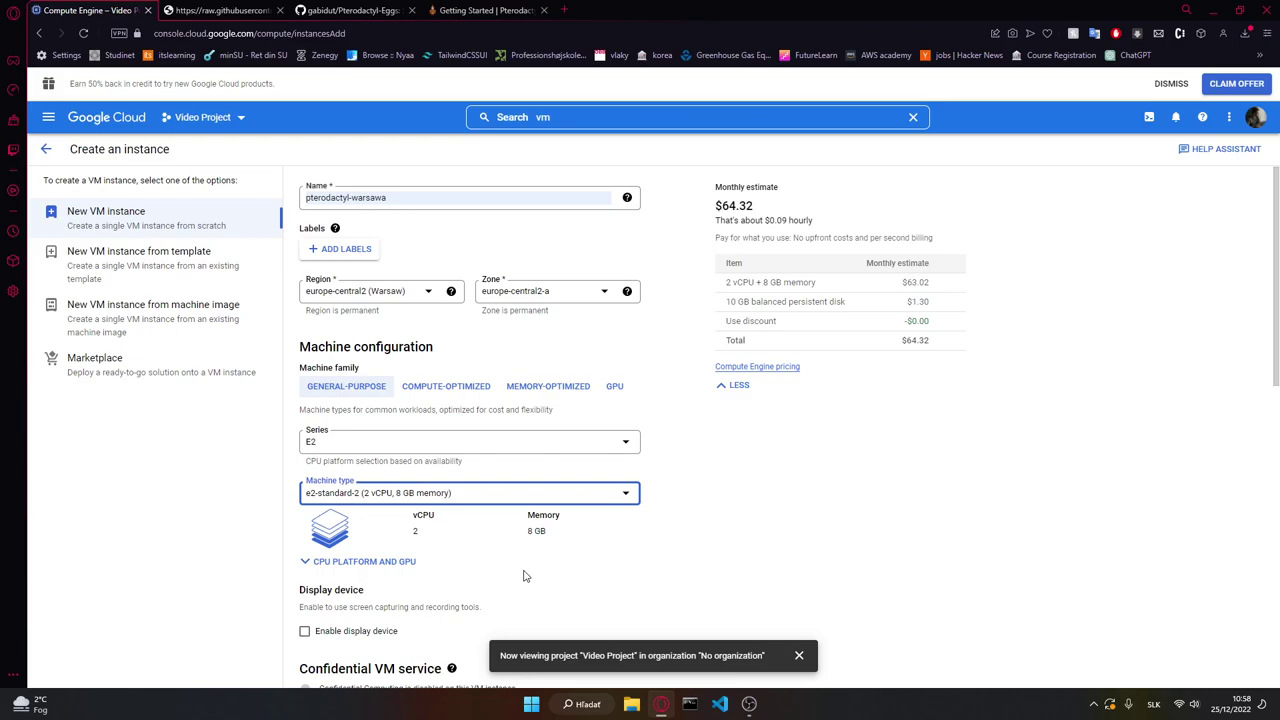
{"action": "left_click", "coordinate": [455, 390]}
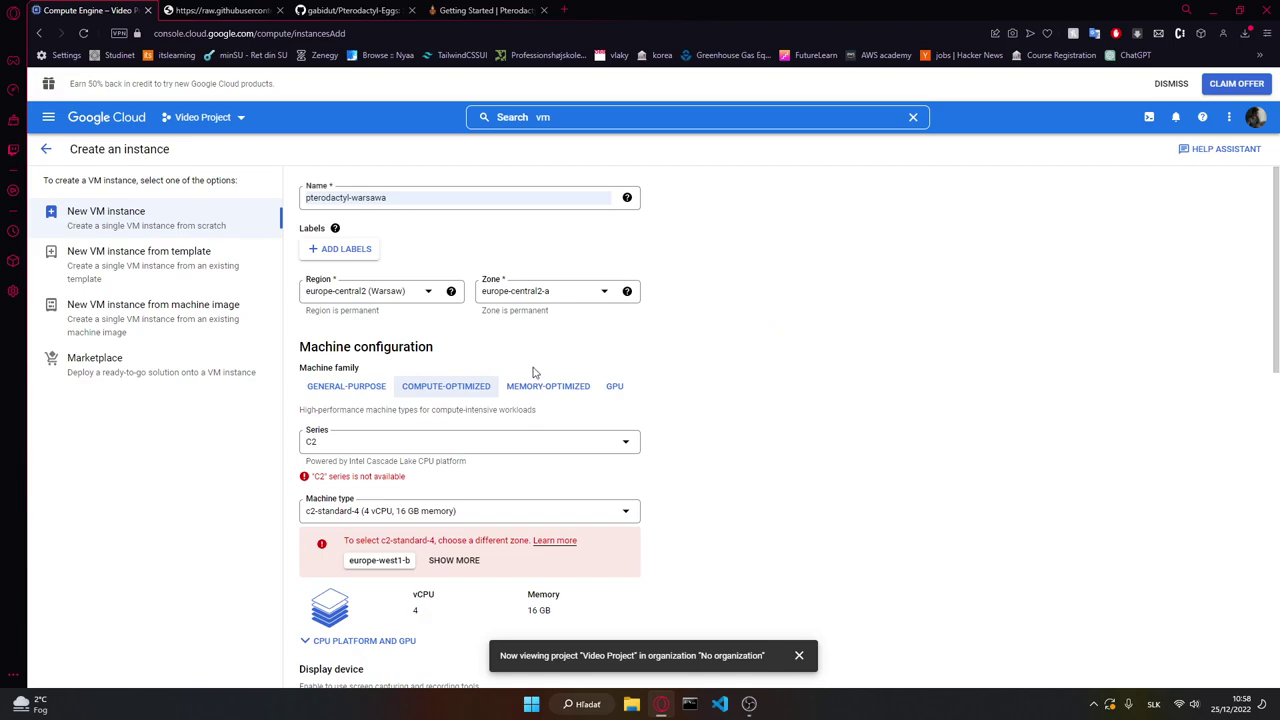
{"action": "left_click", "coordinate": [385, 513]}
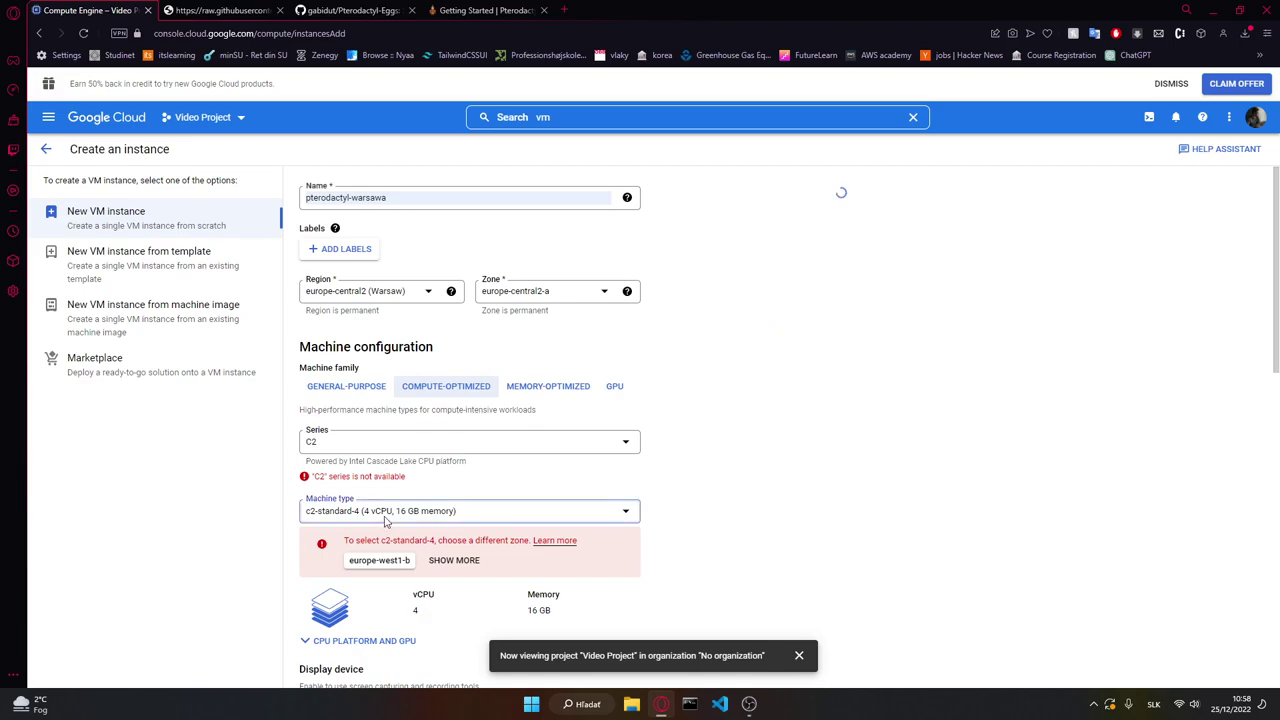
{"action": "scroll", "coordinate": [415, 528], "scroll_direction": "down", "scroll_amount": 1}
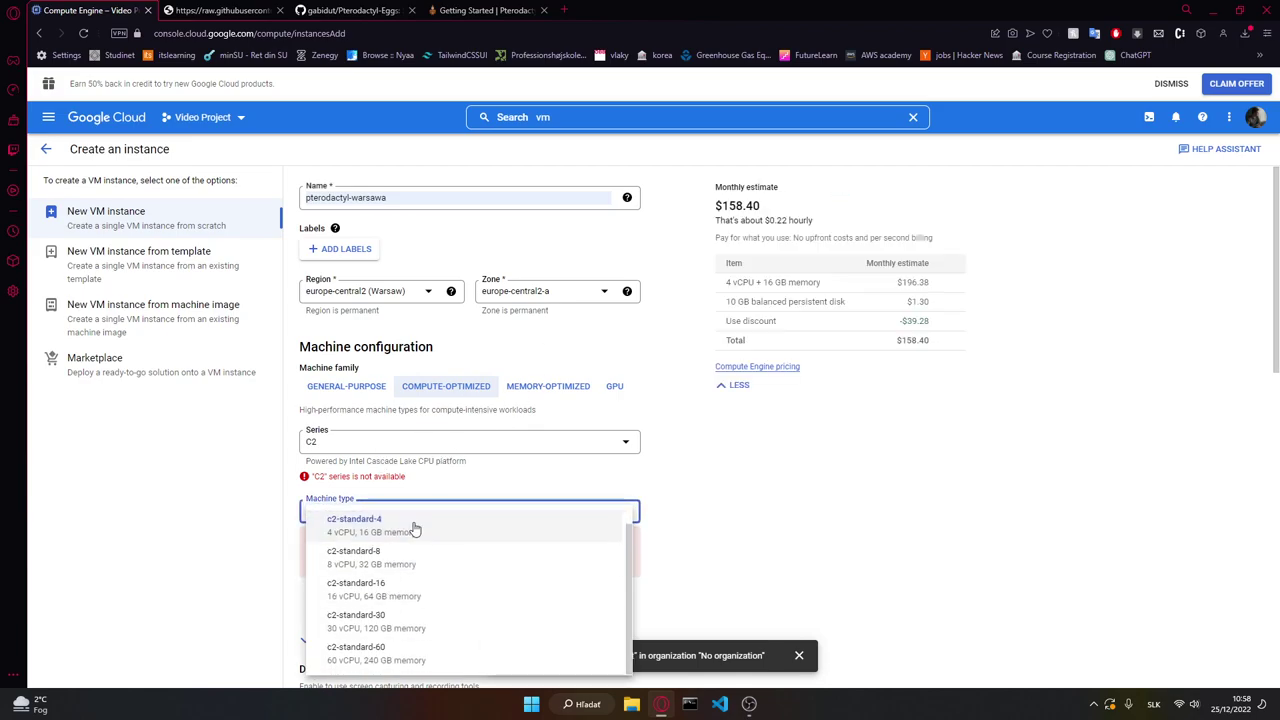
{"action": "left_click", "coordinate": [370, 553]}
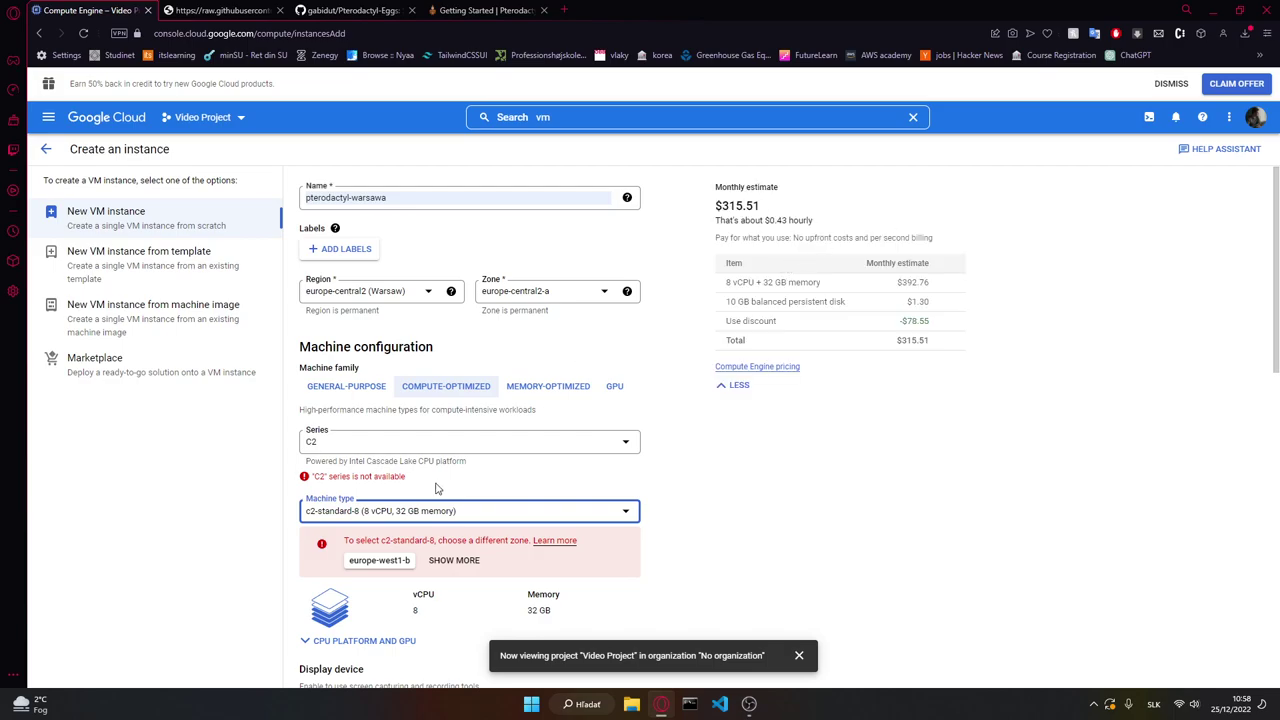
Step: Switch back to general-purpose and choose e2-standard-2 (2 vCPU, 8 GB memory)
{"action": "left_click", "coordinate": [362, 388]}
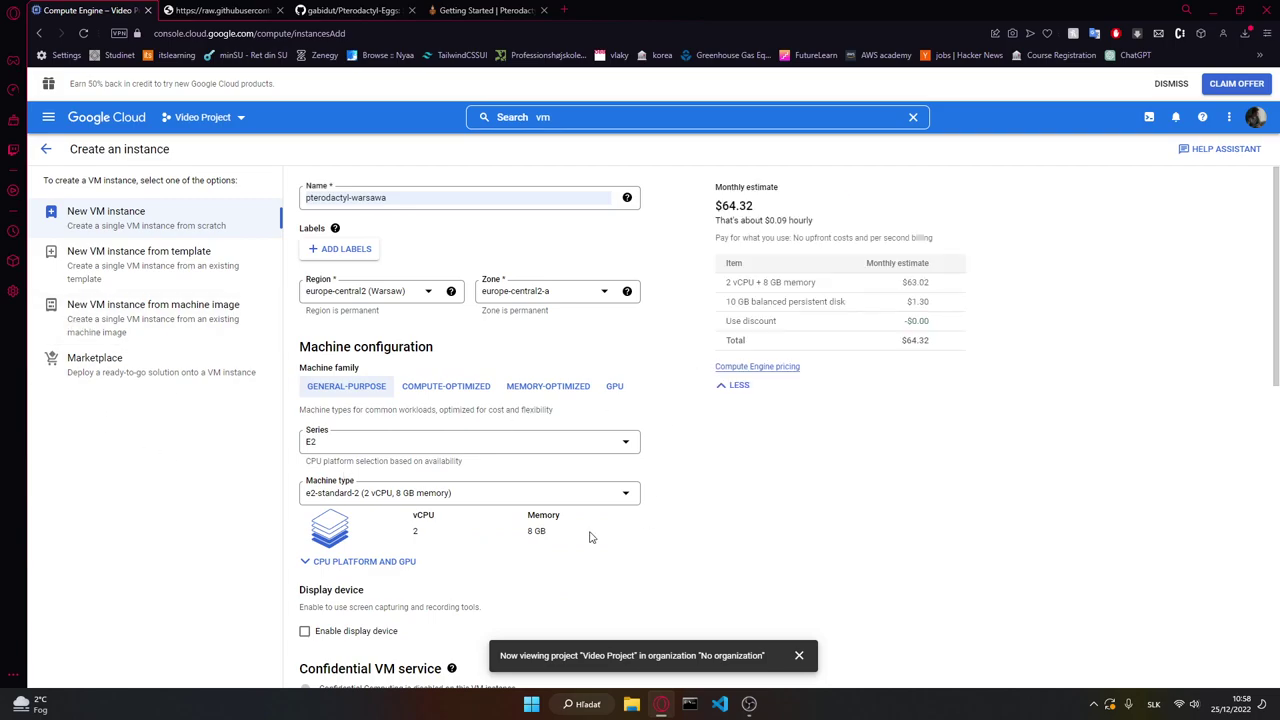
{"action": "left_click", "coordinate": [429, 490]}
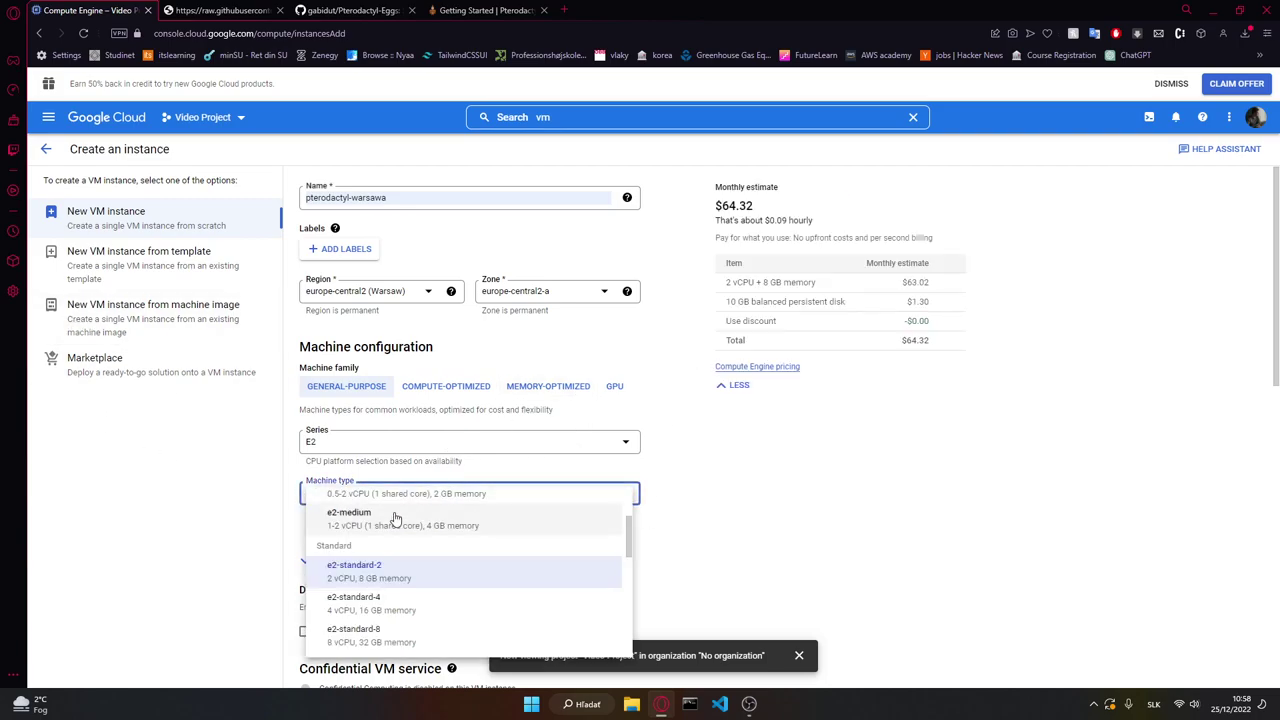
{"action": "left_click", "coordinate": [328, 570]}
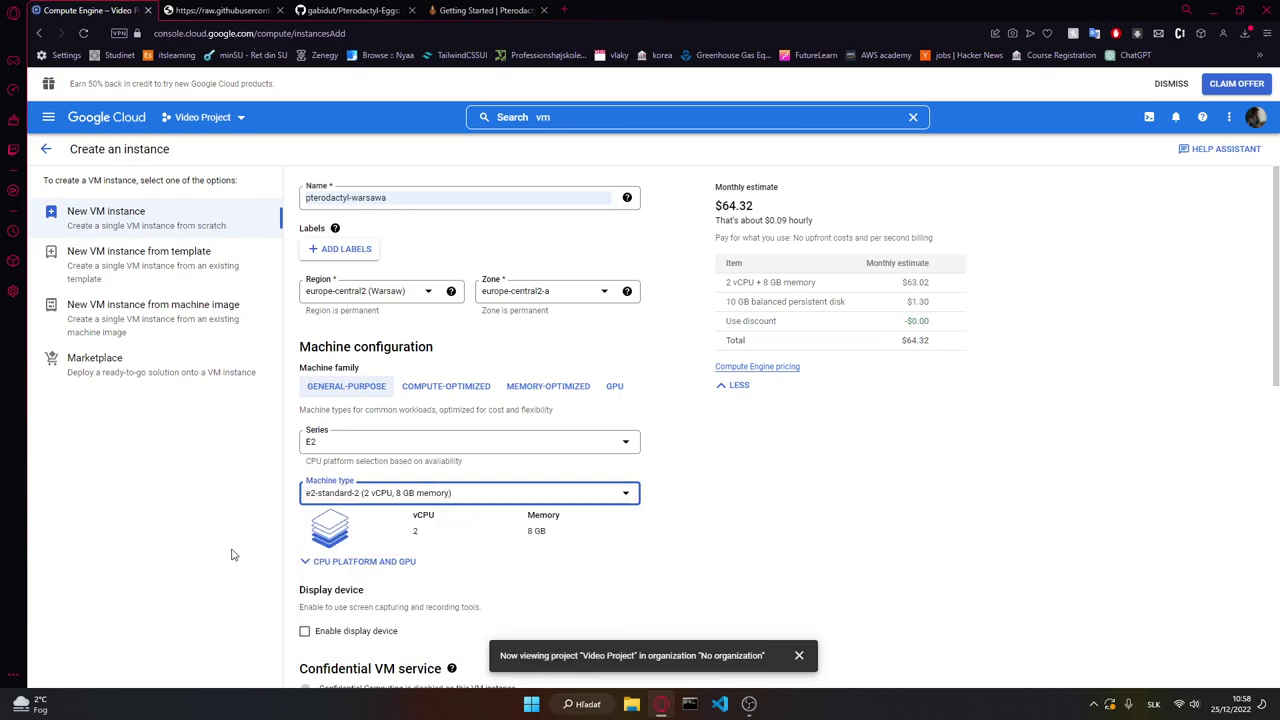
{"action": "scroll", "coordinate": [646, 452], "scroll_direction": "down", "scroll_amount": 2}
Step: Replace the Debian 11 boot image with Ubuntu 20.04 LTS x86/64
{"action": "scroll", "coordinate": [646, 452], "scroll_direction": "down", "scroll_amount": 2}
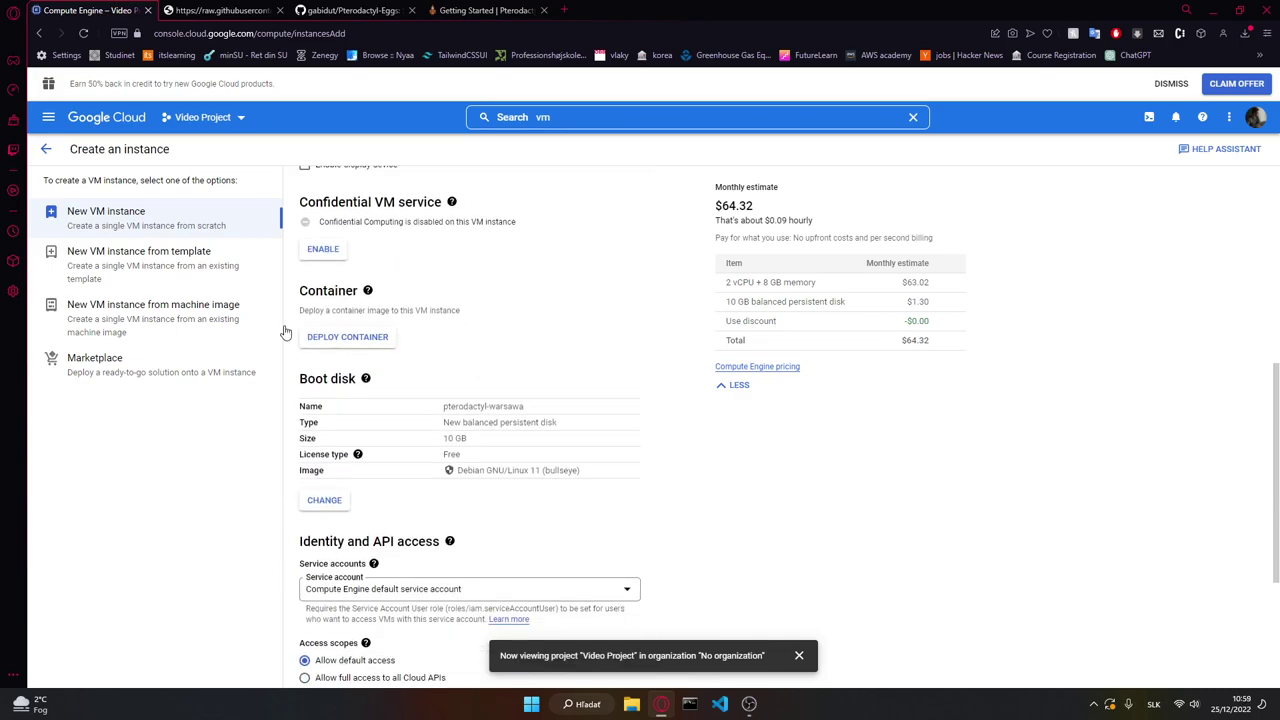
{"action": "left_click", "coordinate": [320, 499]}
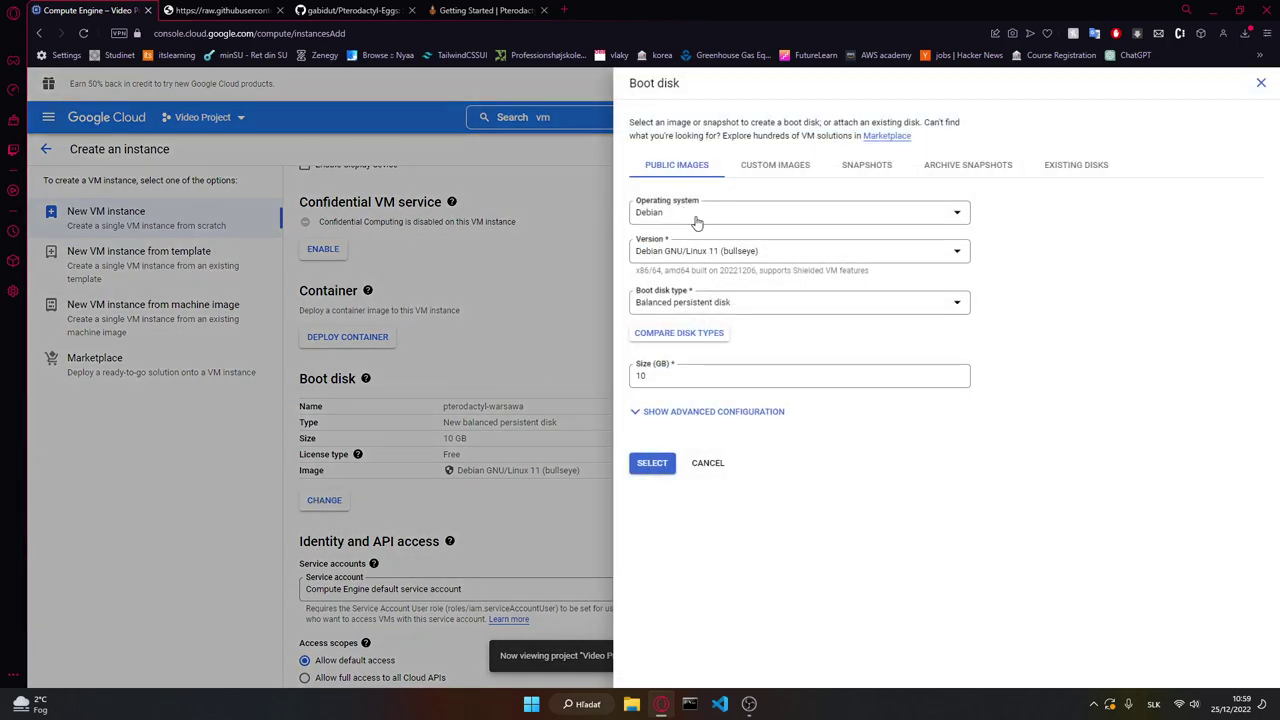
{"action": "left_click", "coordinate": [692, 216]}
{"action": "scroll", "coordinate": [697, 326], "scroll_direction": "down", "scroll_amount": 4}
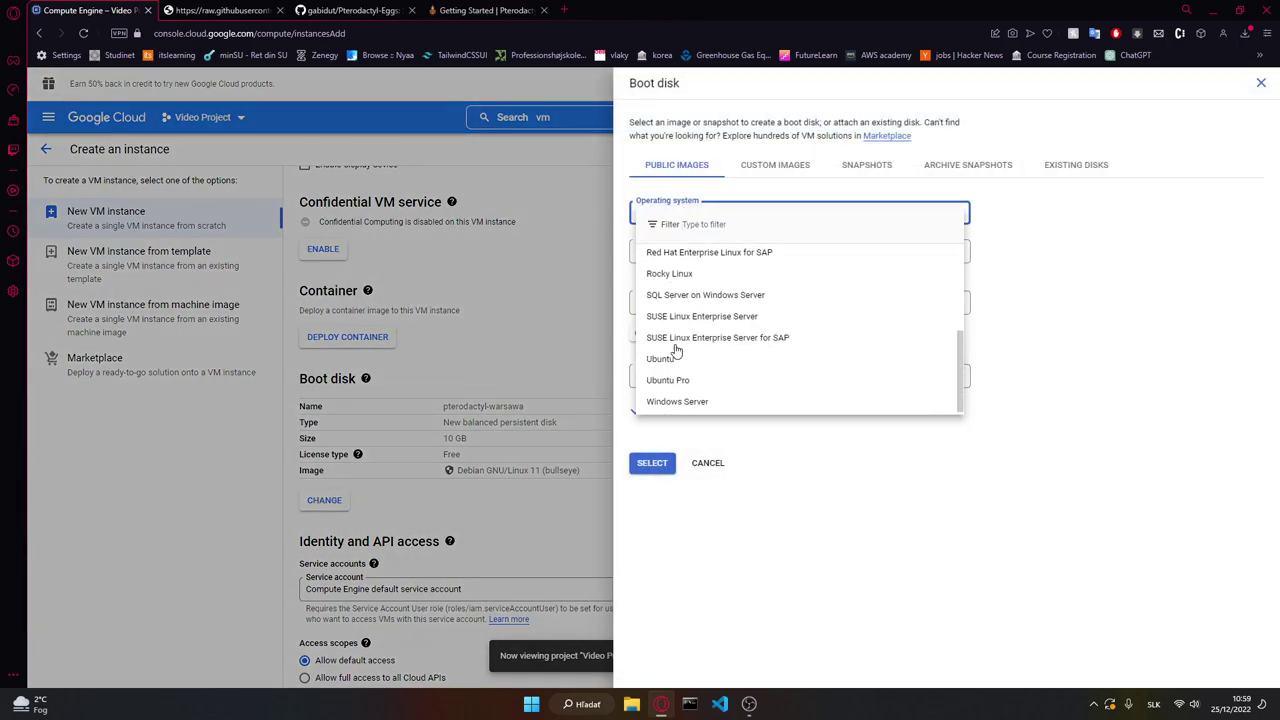
{"action": "left_click", "coordinate": [687, 359]}
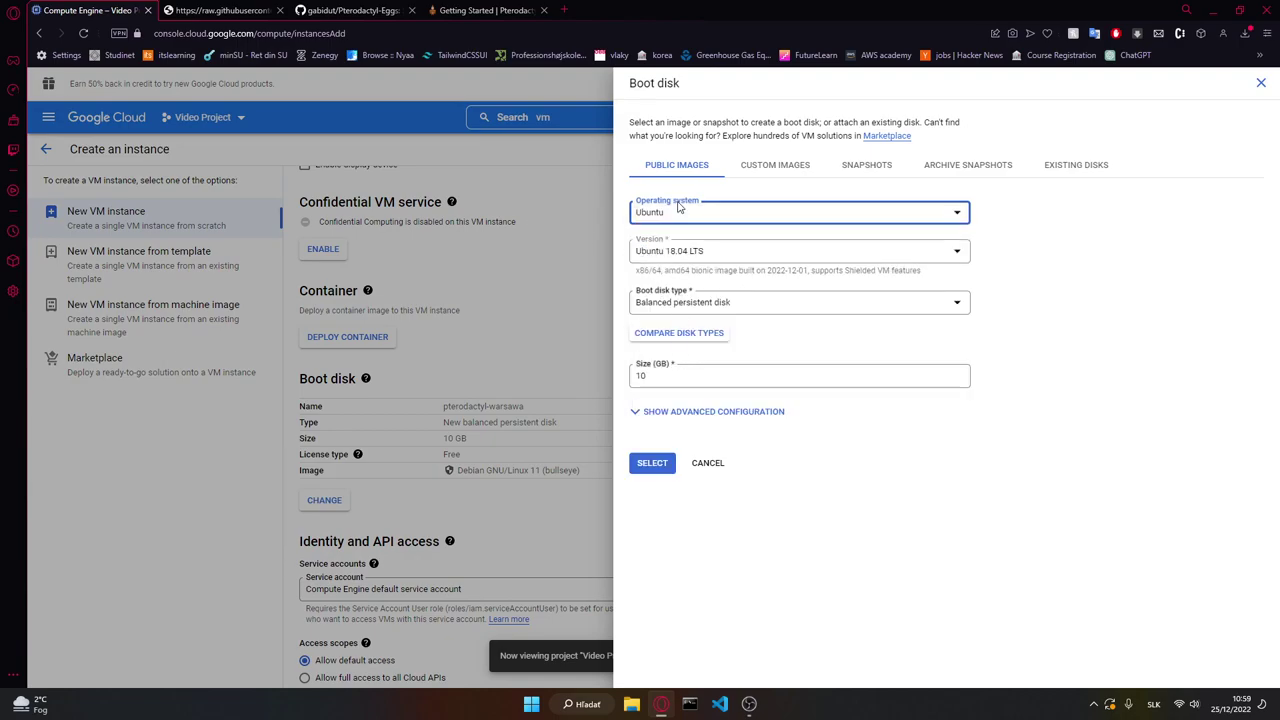
{"action": "left_click", "coordinate": [719, 248]}
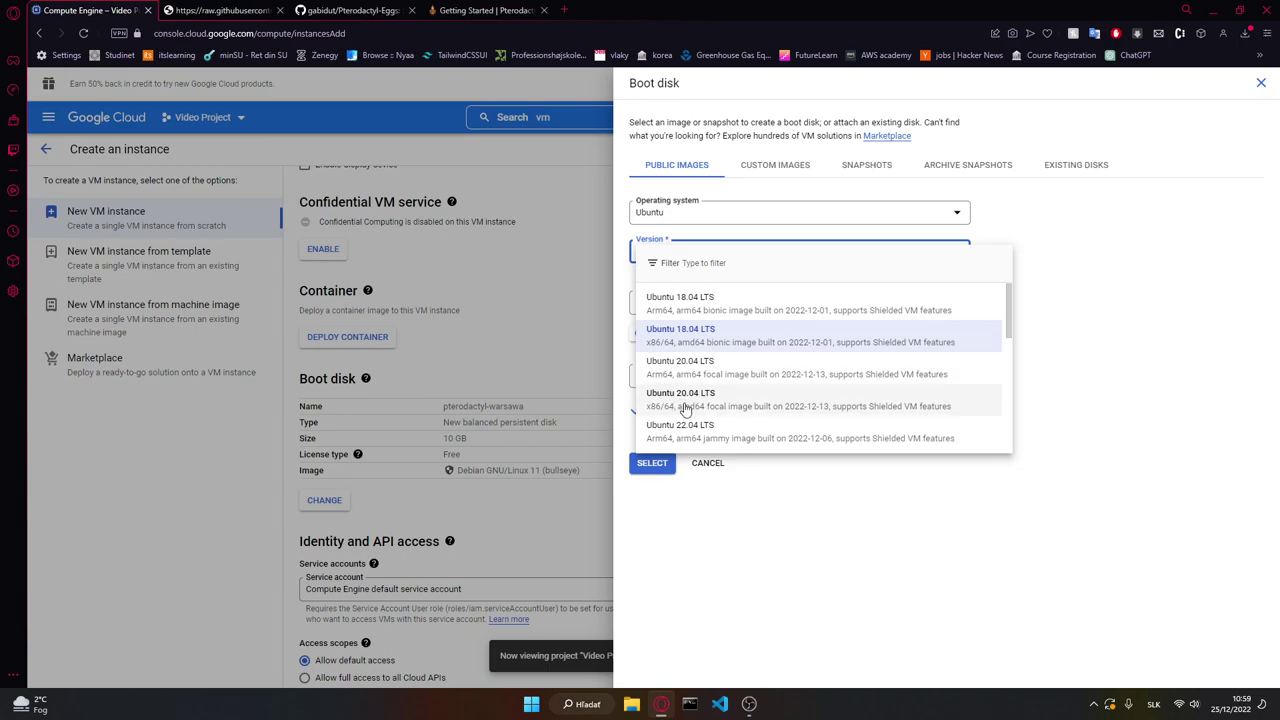
{"action": "left_click", "coordinate": [686, 406]}
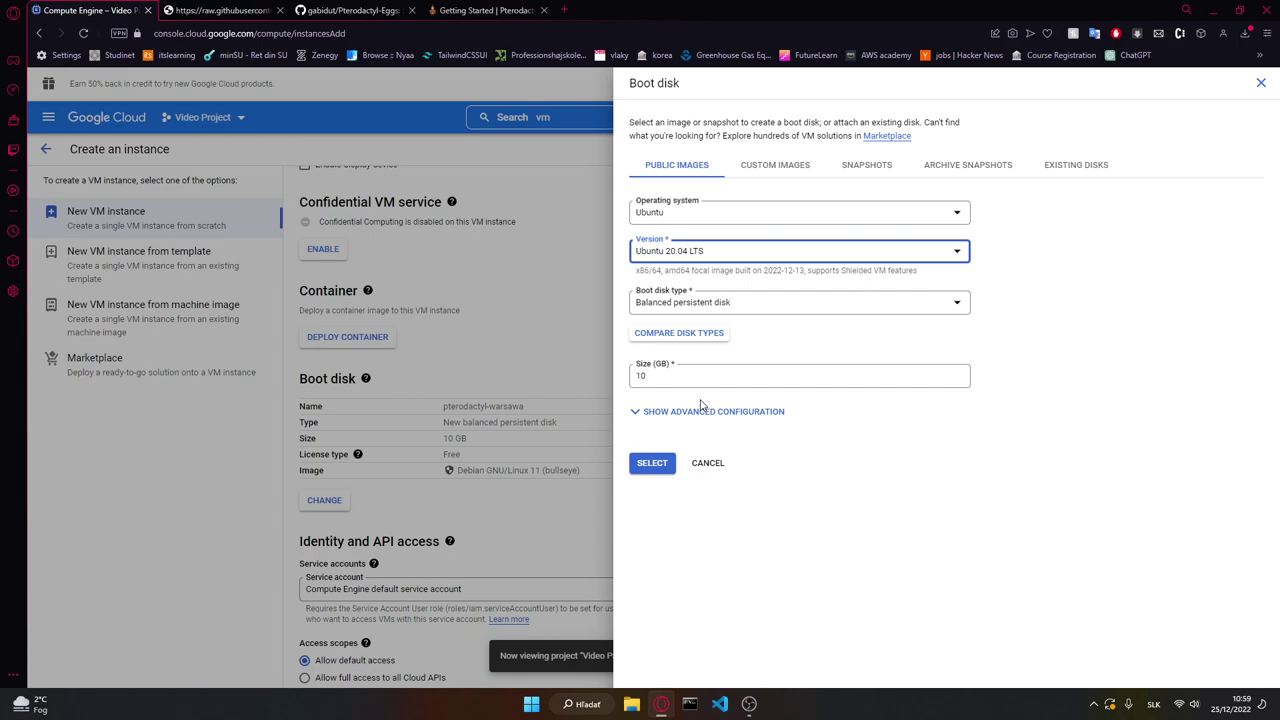
{"action": "left_click", "coordinate": [716, 262]}
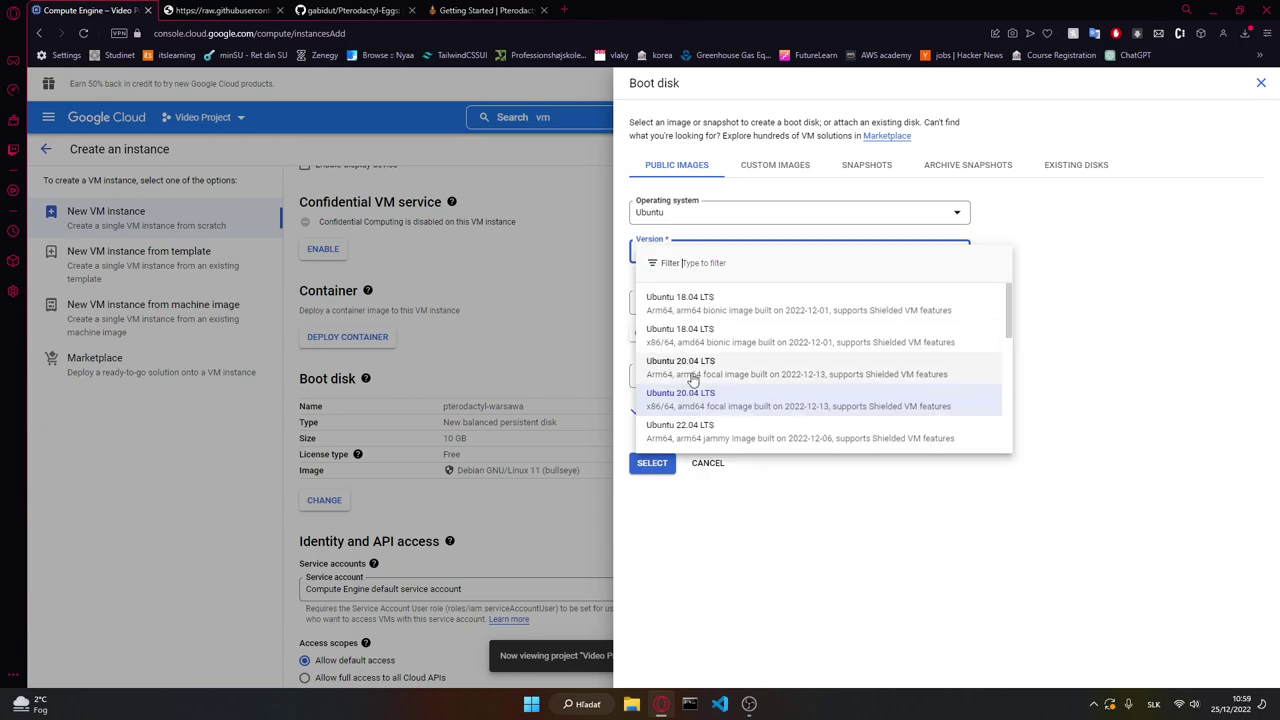
{"action": "left_click", "coordinate": [948, 672]}
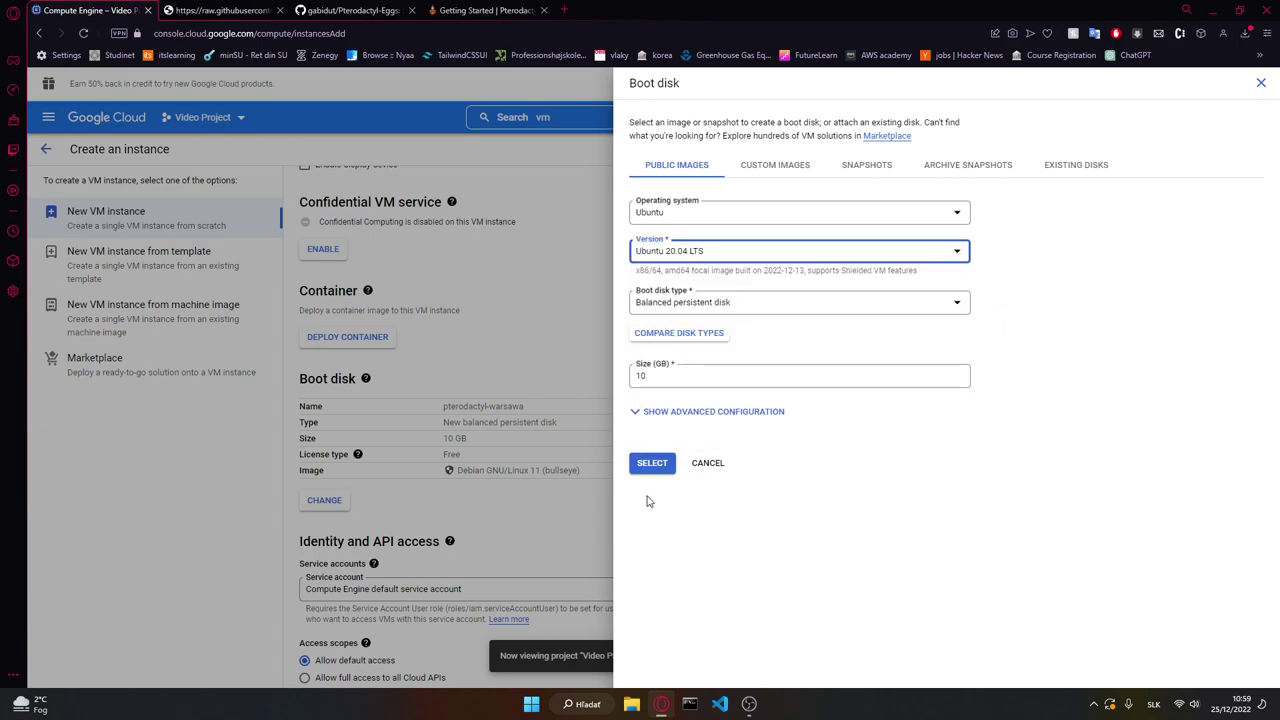
{"action": "left_click", "coordinate": [651, 463]}
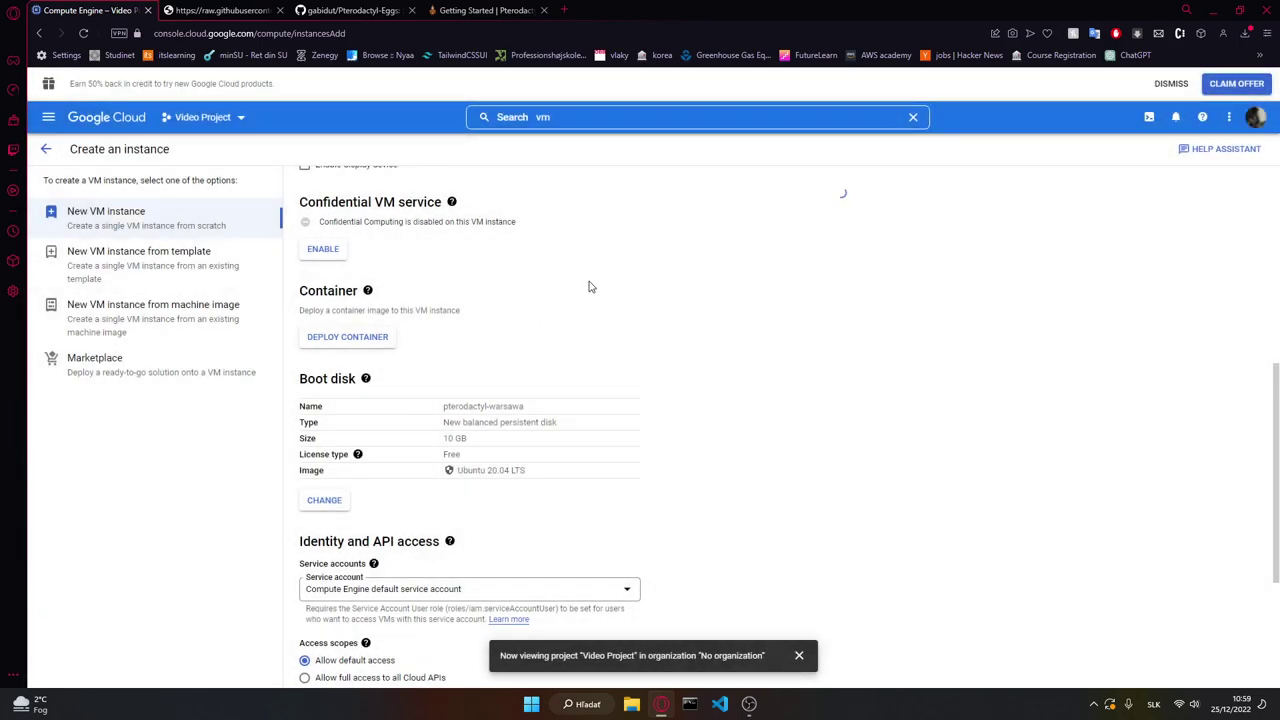
Step: Increase the boot disk size to 15 GB
{"action": "scroll", "coordinate": [589, 287], "scroll_direction": "down", "scroll_amount": 3}
{"action": "scroll", "coordinate": [520, 360], "scroll_direction": "up", "scroll_amount": 3}
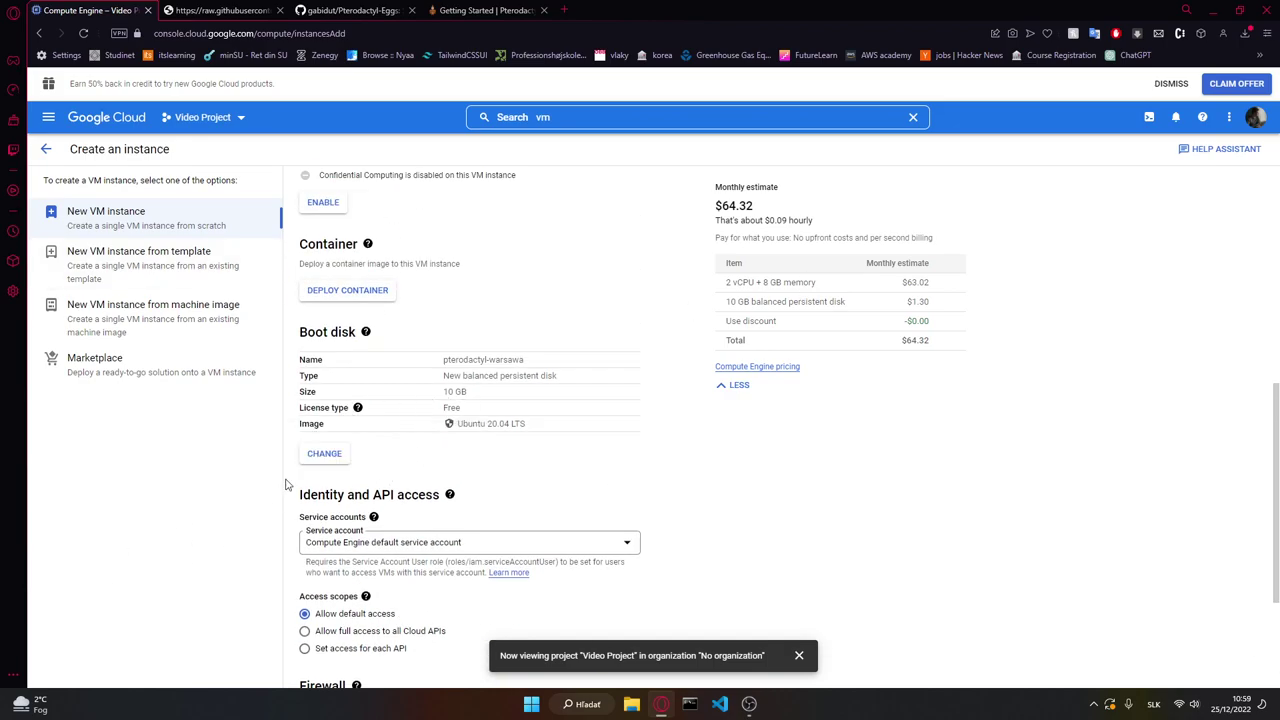
{"action": "left_click", "coordinate": [323, 454]}
{"action": "double_click", "coordinate": [662, 376]}
{"action": "type", "text": "15"}
{"action": "left_click", "coordinate": [650, 465]}
Step: Allow HTTP and HTTPS traffic and create the pterodactyl-warsawa VM
{"action": "left_click_drag", "start_coordinate": [930, 302], "coordinate": [900, 312]}
{"action": "left_click", "coordinate": [900, 312]}
{"action": "scroll", "coordinate": [677, 466], "scroll_direction": "down", "scroll_amount": 2}
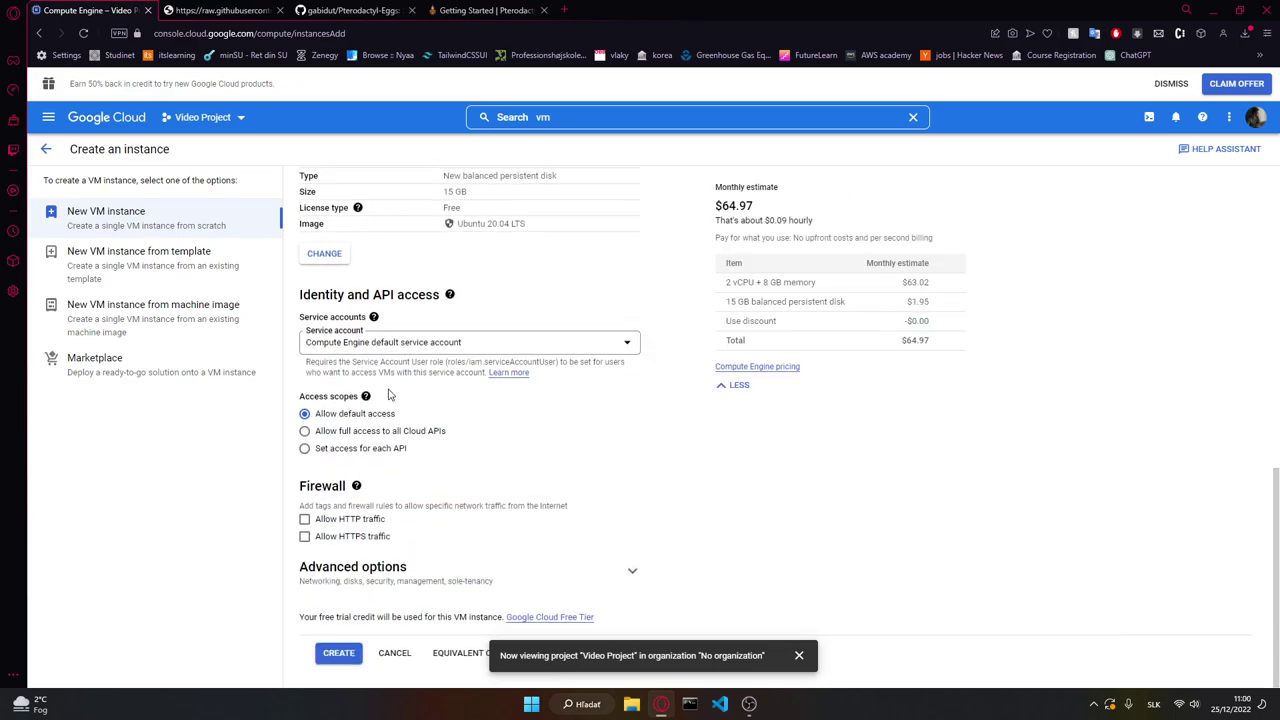
{"action": "left_click", "coordinate": [325, 522]}
{"action": "left_click", "coordinate": [345, 539]}
{"action": "left_click", "coordinate": [799, 655]}
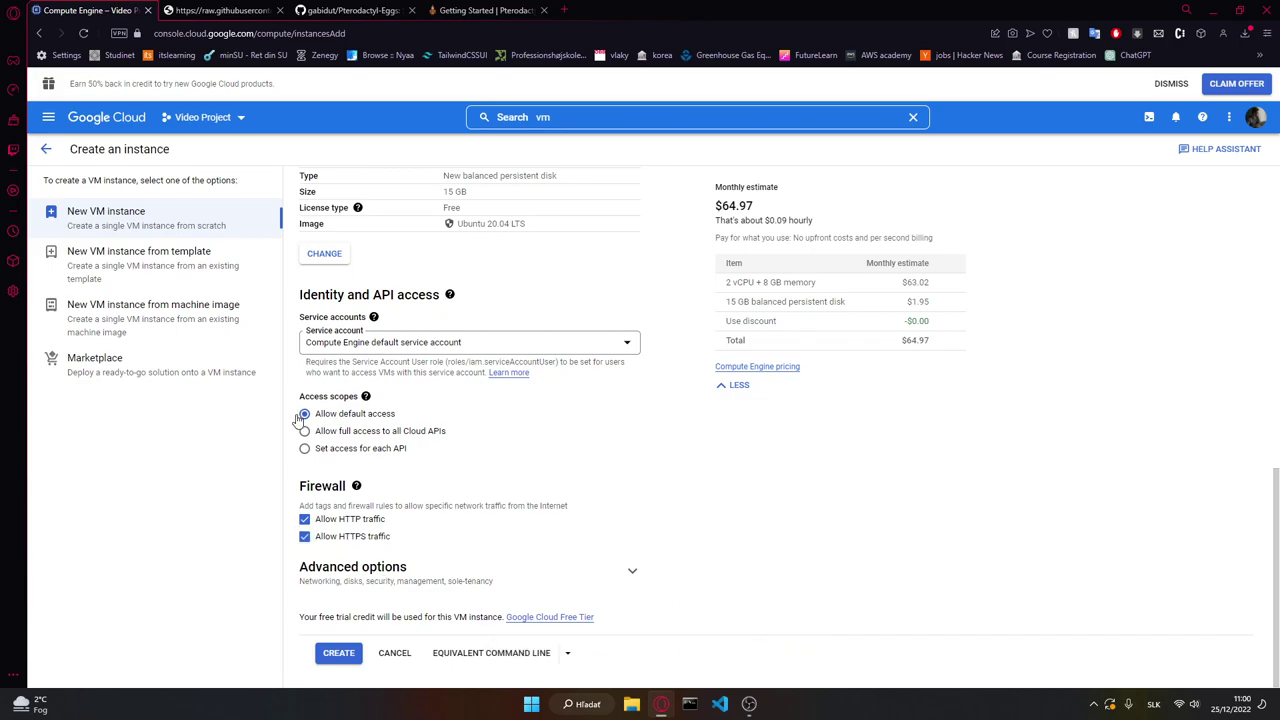
{"action": "scroll", "coordinate": [603, 298], "scroll_direction": "up", "scroll_amount": 5}
{"action": "scroll", "coordinate": [603, 298], "scroll_direction": "down", "scroll_amount": 6}
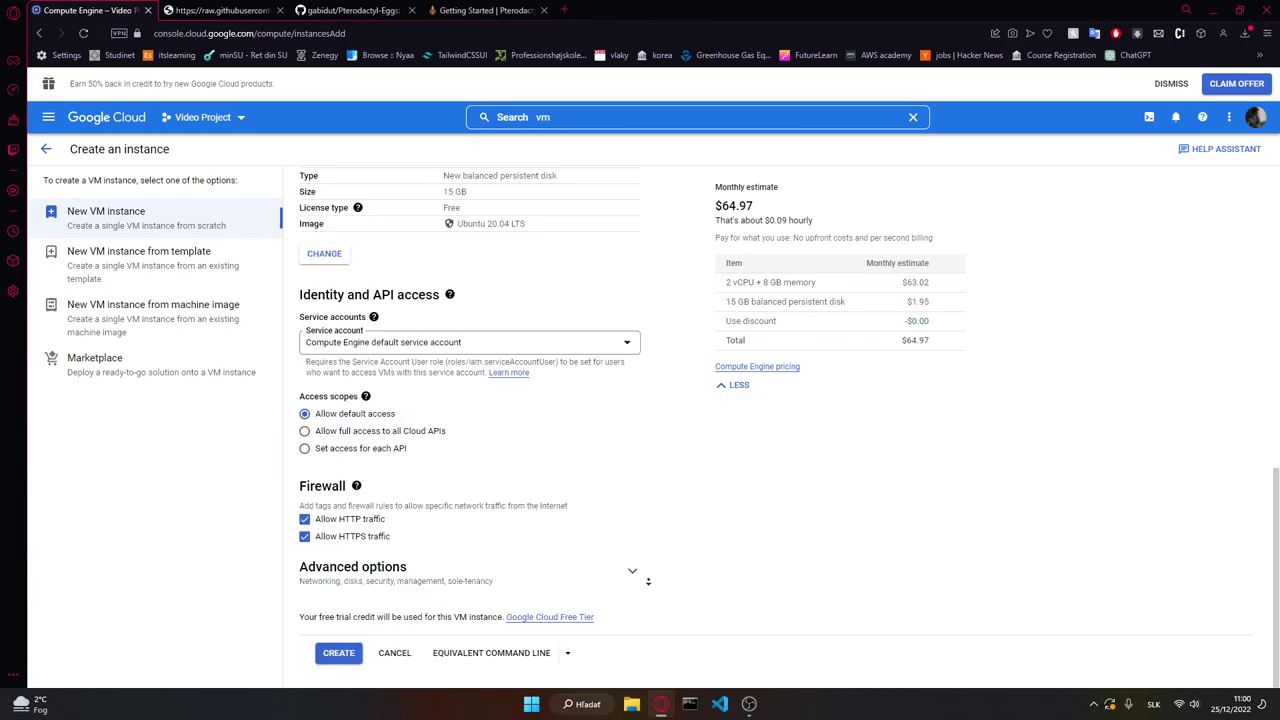
{"action": "left_click", "coordinate": [340, 653]}
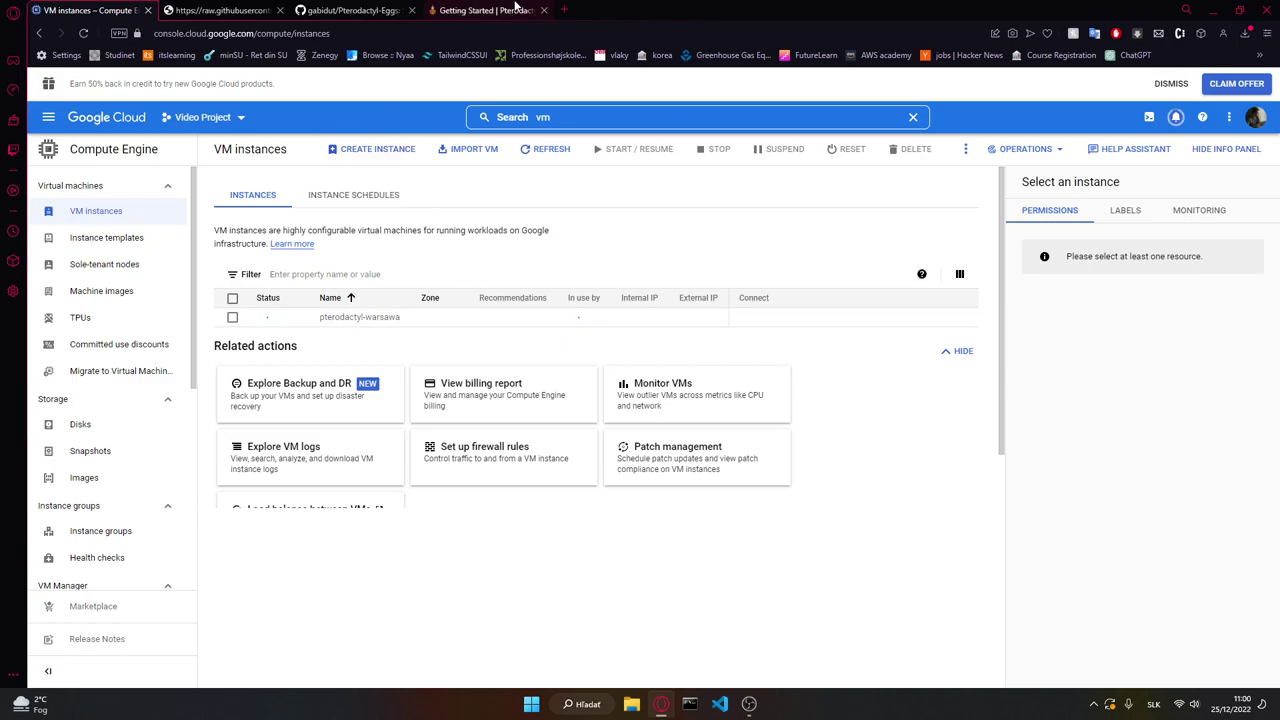
{"action": "left_click_drag", "start_coordinate": [505, 7], "coordinate": [224, 18]}
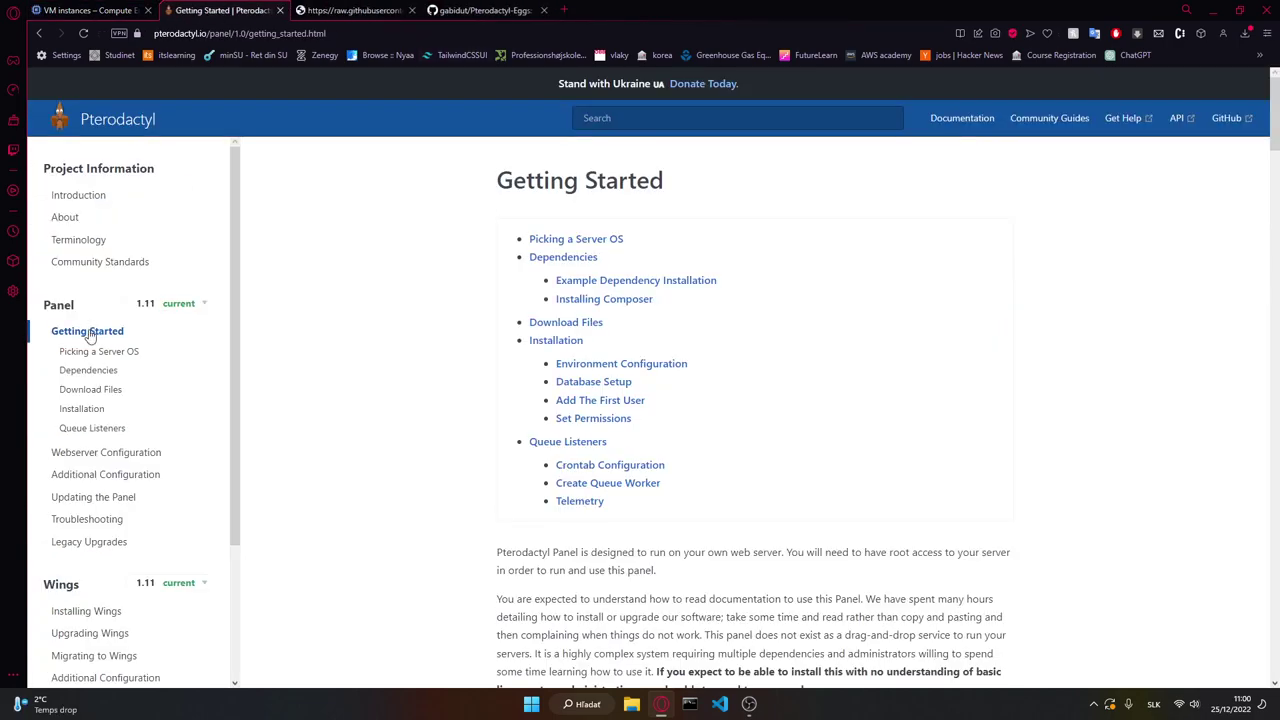
{"action": "scroll", "coordinate": [520, 378], "scroll_direction": "down", "scroll_amount": 3}
{"action": "scroll", "coordinate": [530, 381], "scroll_direction": "down", "scroll_amount": 10}
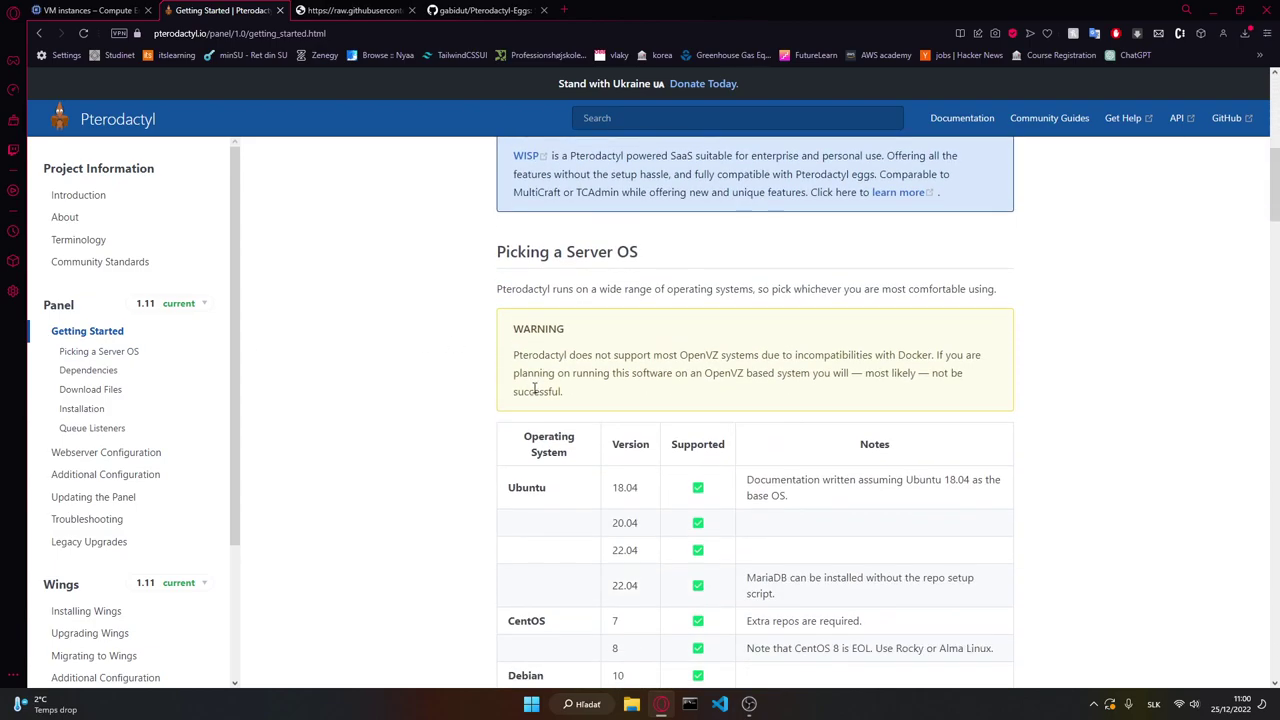
{"action": "scroll", "coordinate": [612, 329], "scroll_direction": "down", "scroll_amount": 1}
{"action": "scroll", "coordinate": [560, 500], "scroll_direction": "up", "scroll_amount": 1}
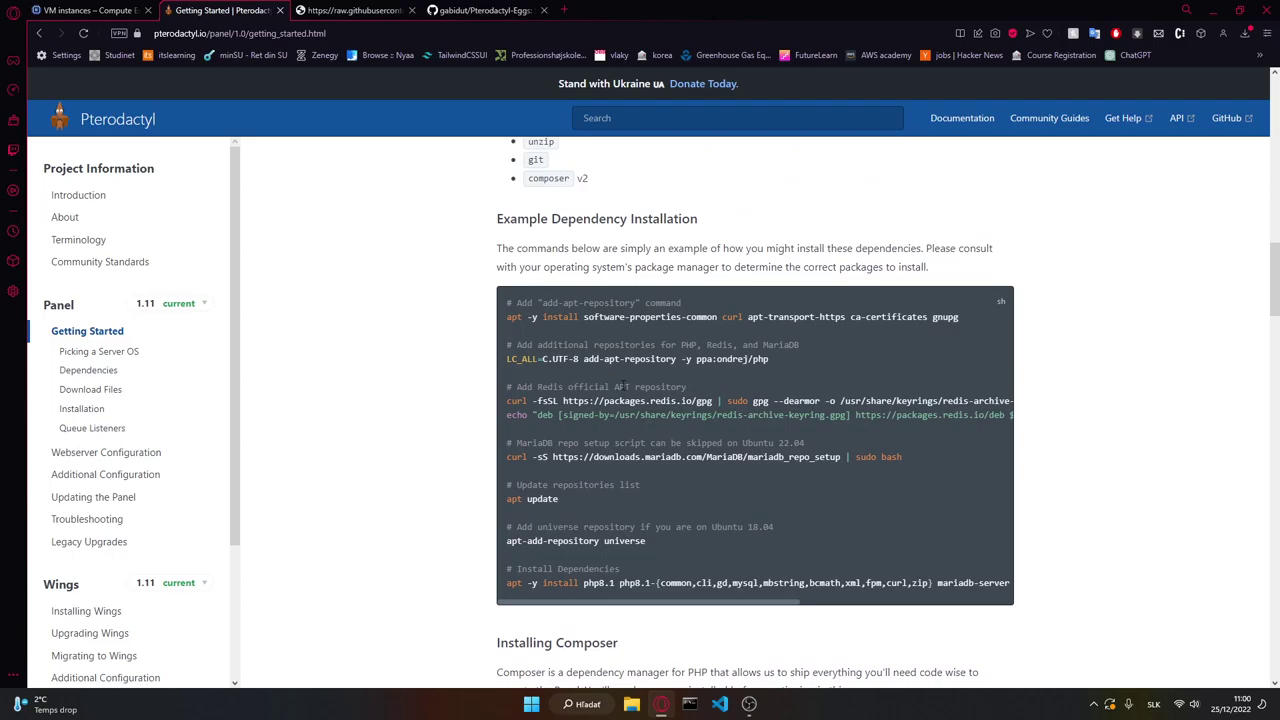
{"action": "scroll", "coordinate": [463, 357], "scroll_direction": "down", "scroll_amount": 15}
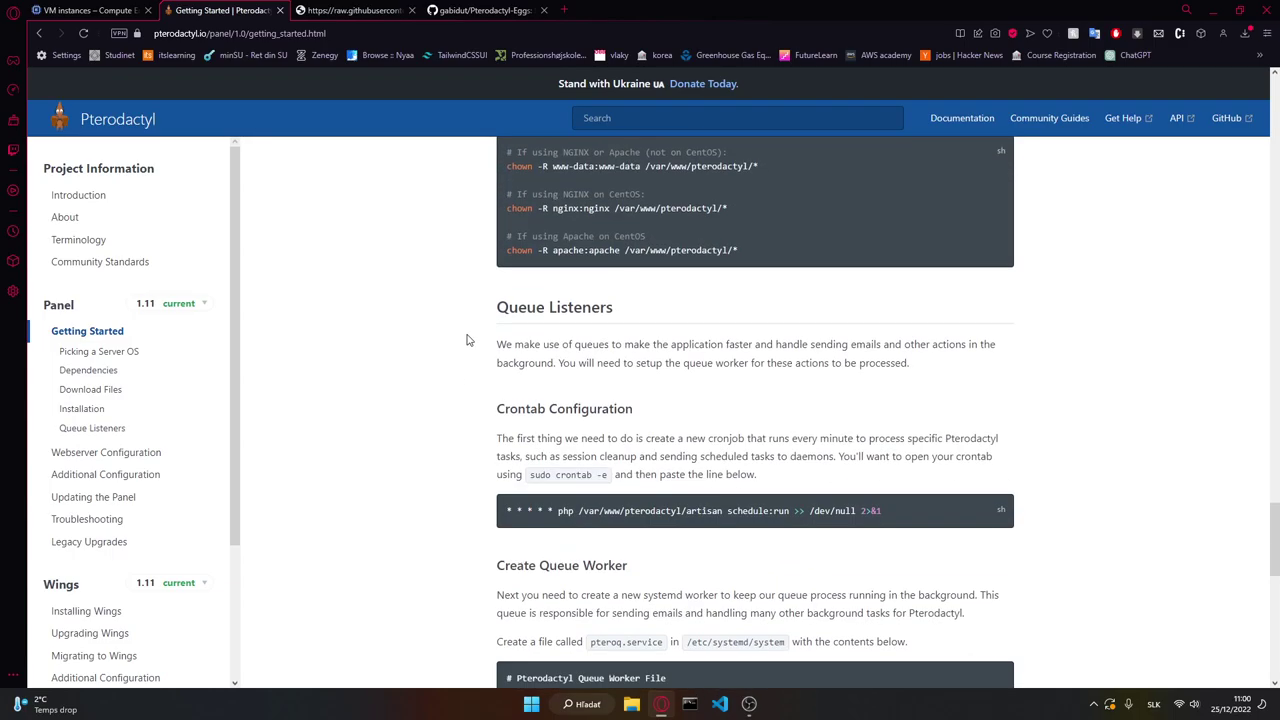
{"action": "scroll", "coordinate": [466, 340], "scroll_direction": "down", "scroll_amount": 3}
{"action": "scroll", "coordinate": [489, 381], "scroll_direction": "up", "scroll_amount": 15}
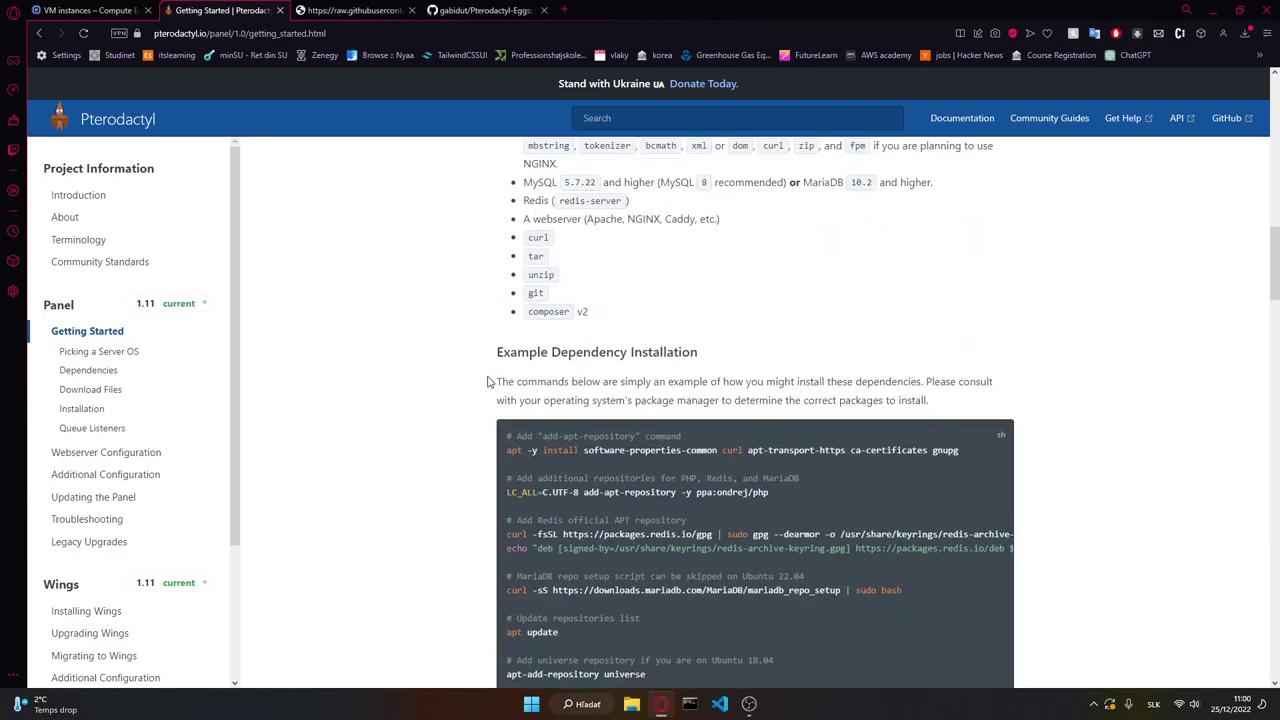
{"action": "scroll", "coordinate": [489, 381], "scroll_direction": "down", "scroll_amount": 5}
{"action": "scroll", "coordinate": [466, 311], "scroll_direction": "up", "scroll_amount": 1}
{"action": "left_click", "coordinate": [90, 10]}
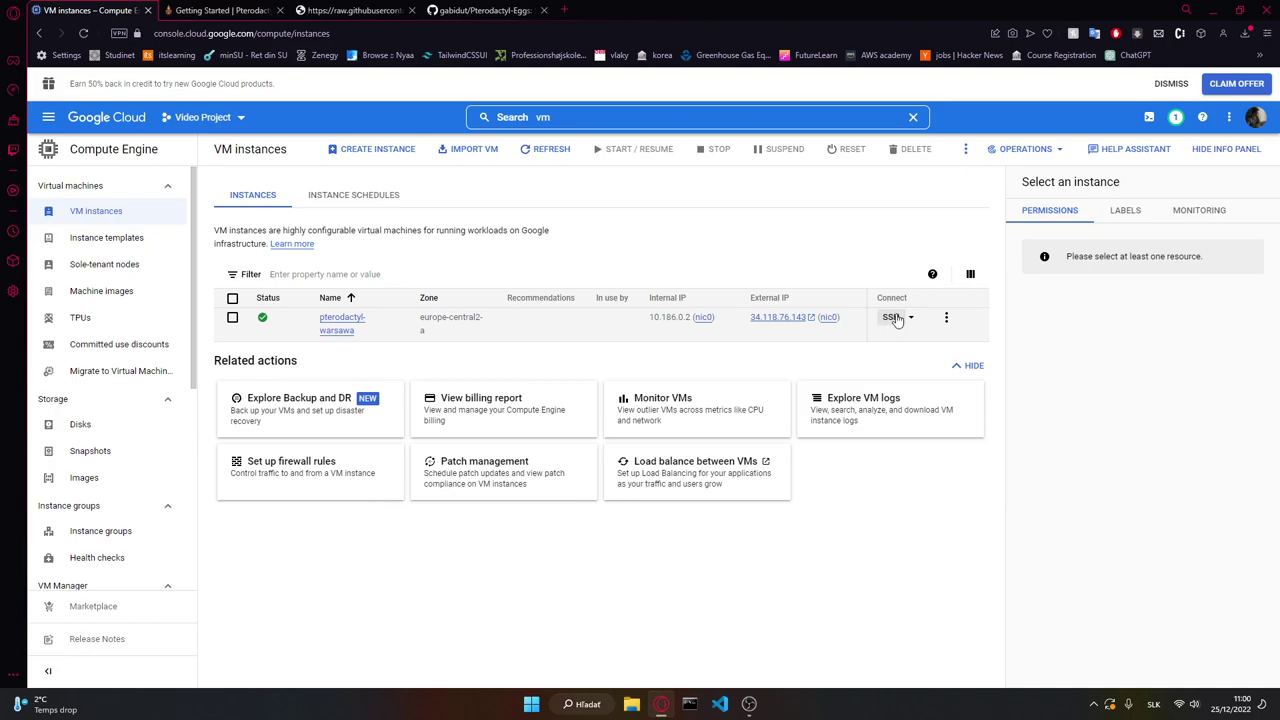
Step: Open an SSH-in-browser session to pterodactyl-warsawa and reposition its window
{"action": "left_click", "coordinate": [897, 320]}
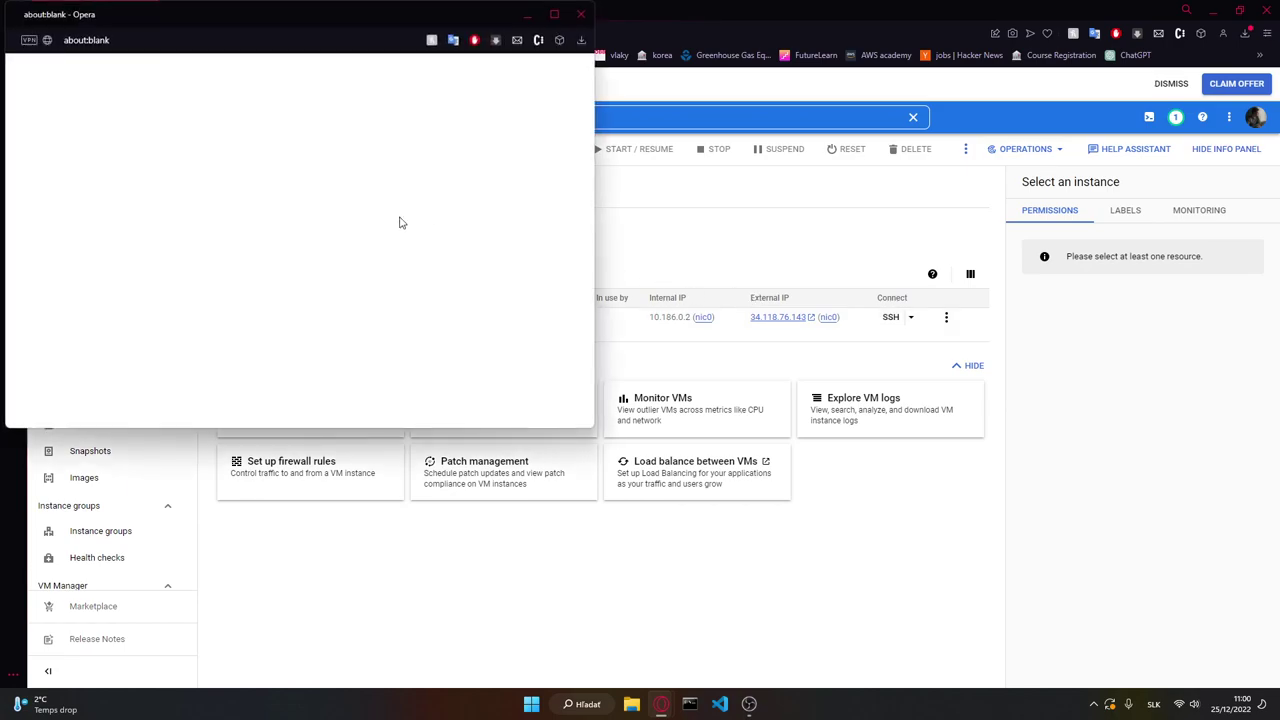
{"action": "left_click_drag", "start_coordinate": [220, 21], "coordinate": [358, 148]}
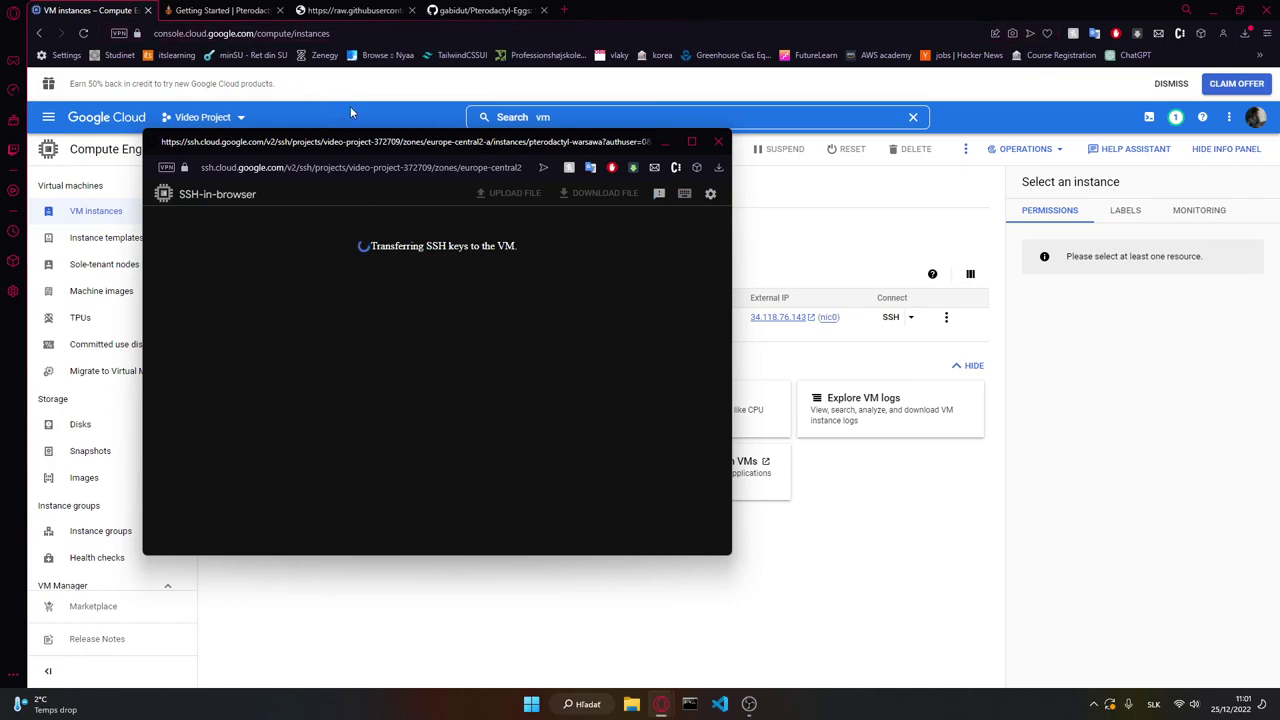
{"action": "left_click_drag", "start_coordinate": [381, 137], "coordinate": [410, 167]}
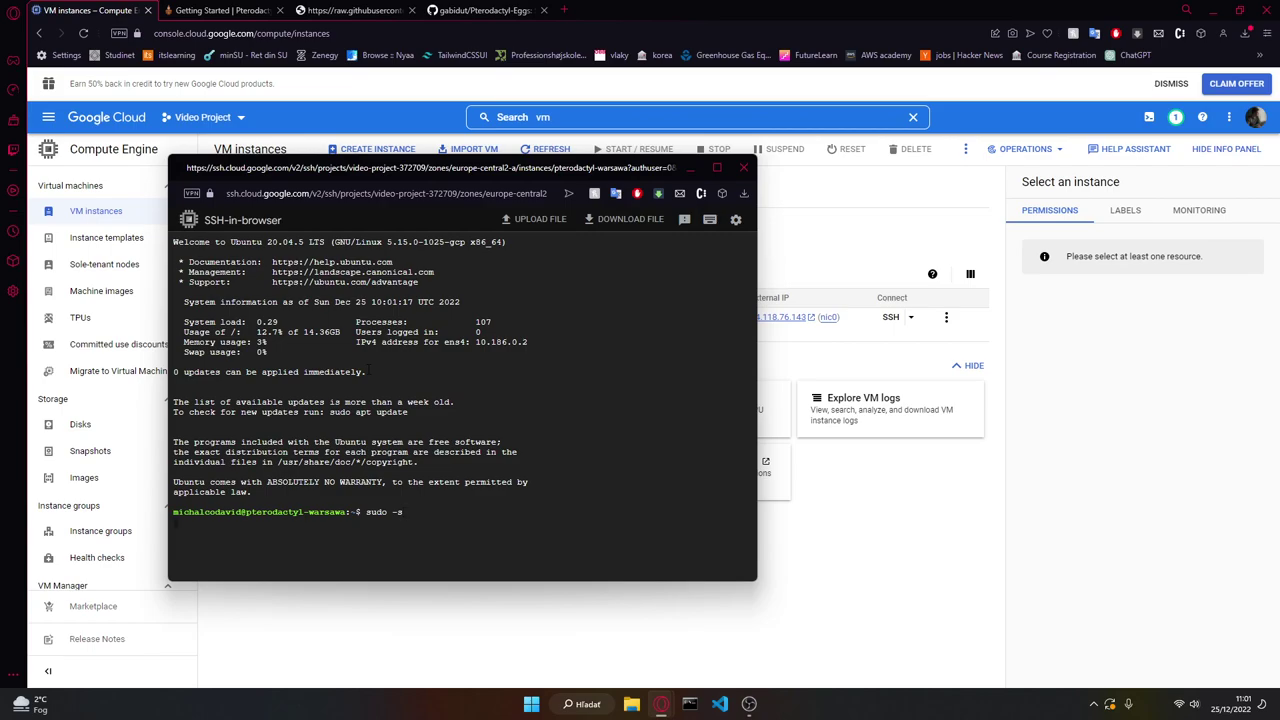
Step: Move up to the filesystem root directory with cd commands
{"action": "type", "text": "cd .."}
{"action": "key", "text": "Return"}
{"action": "type", "text": "cd ."}
{"action": "key", "text": "Return"}
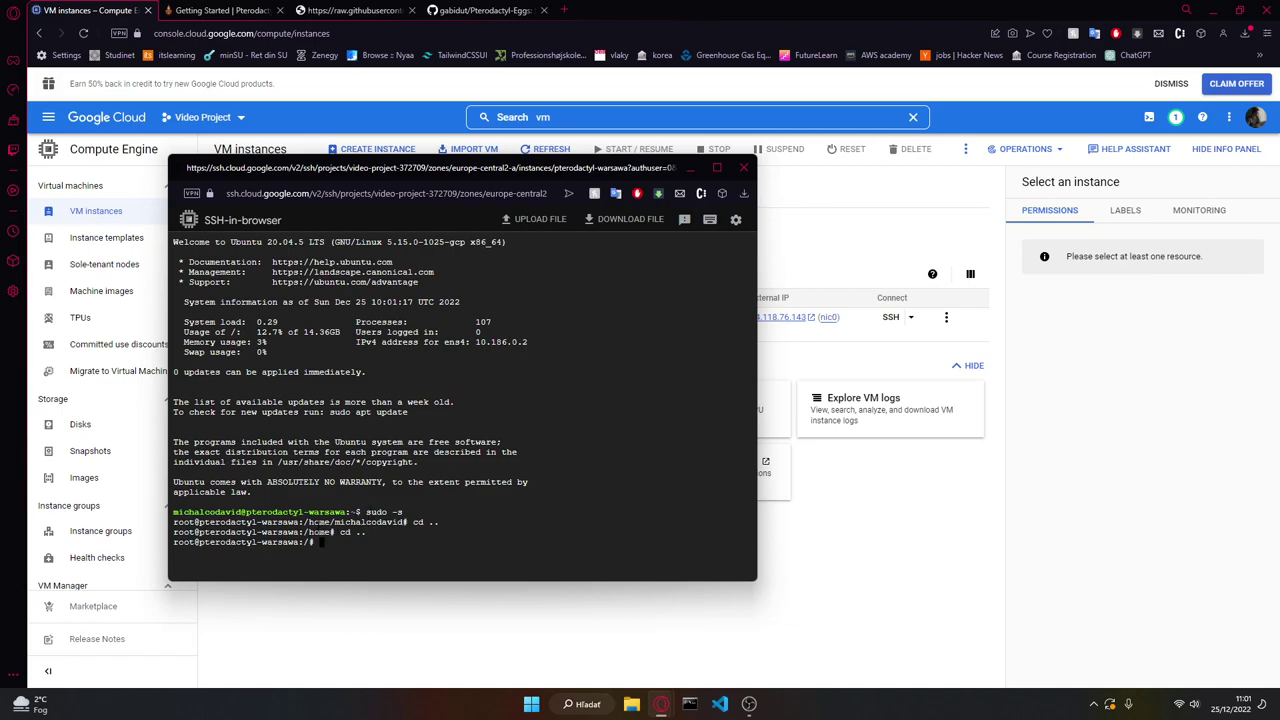
Step: Run the apt install prerequisites command from the Pterodactyl docs in the terminal
{"action": "left_click", "coordinate": [222, 9]}
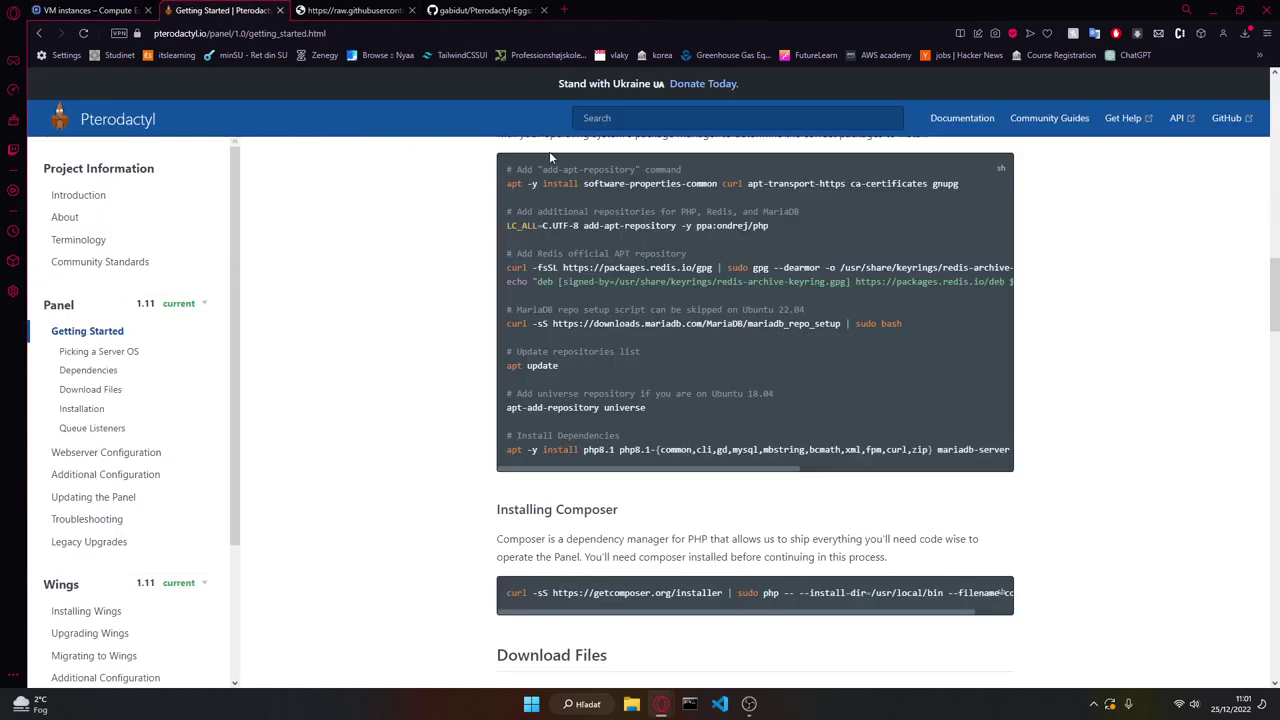
{"action": "triple_click", "coordinate": [597, 183]}
{"action": "key", "text": "ctrl+c"}
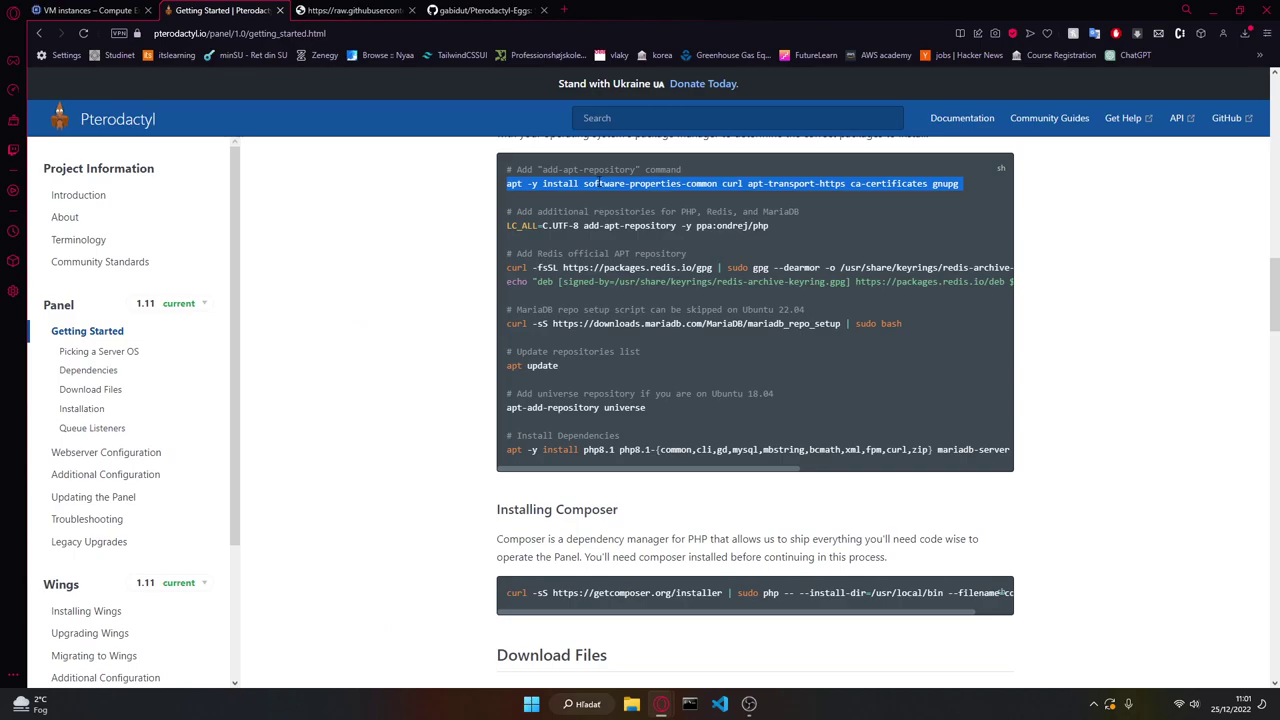
{"action": "key", "text": "alt+Tab"}
{"action": "key", "text": "alt+Tab"}
{"action": "key", "text": "alt+Tab"}
{"action": "key", "text": "ctrl+v"}
{"action": "key", "text": "Return"}
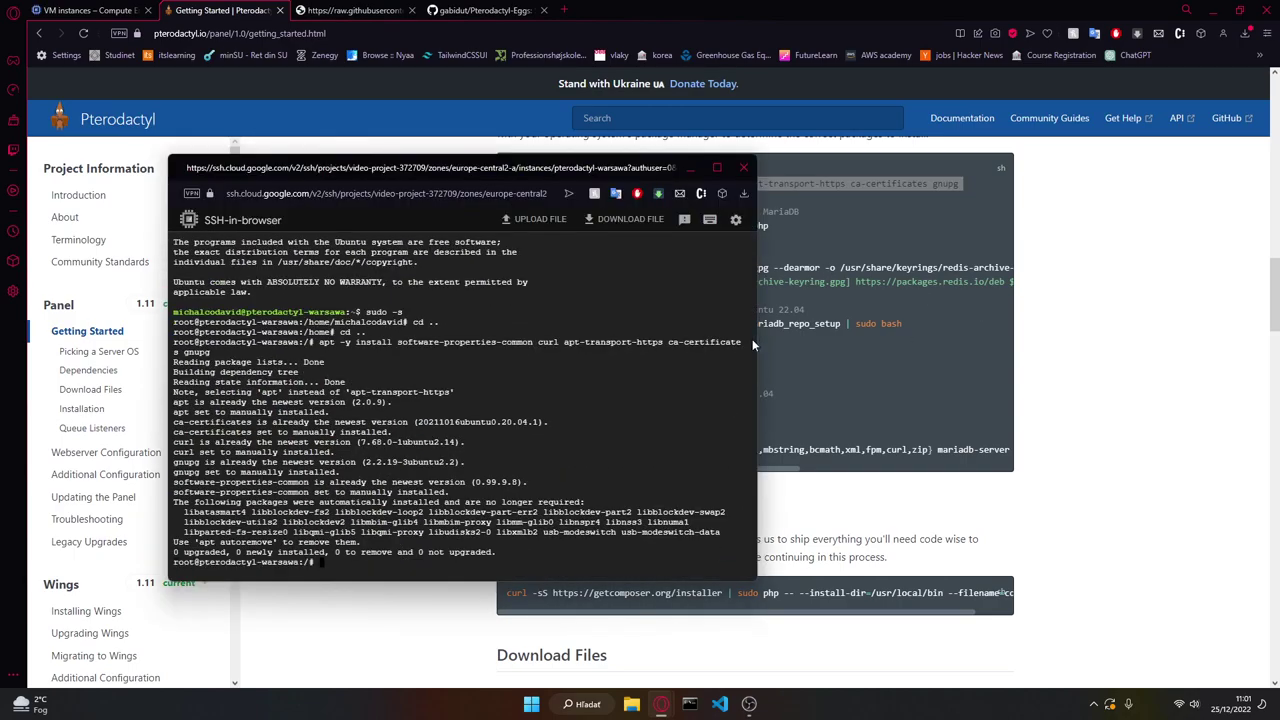
Step: Add the PHP repository via LC_ALL add-apt-repository and run the Redis repository setup lines
{"action": "key", "text": "alt+Tab"}
{"action": "triple_click", "coordinate": [600, 226]}
{"action": "key", "text": "alt+Tab"}
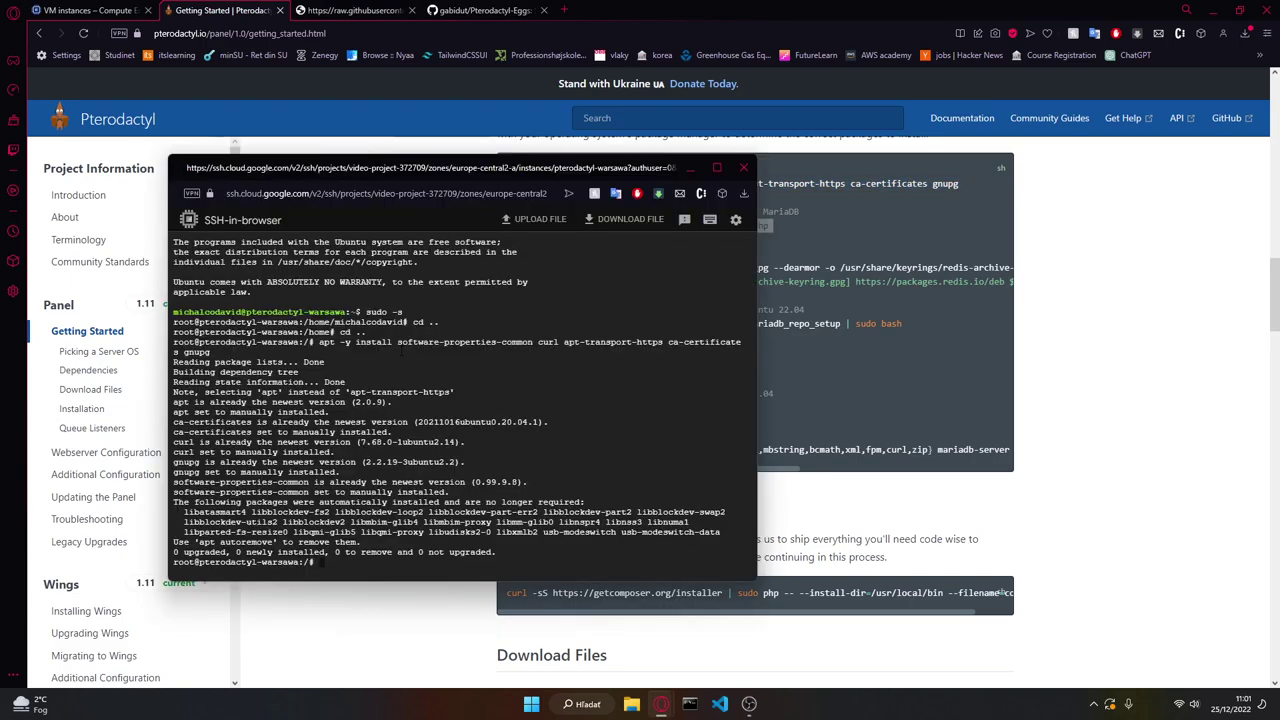
{"action": "key", "text": "alt+Tab"}
{"action": "mouse_move", "coordinate": [507, 280]}
{"action": "left_mouse_down"}
{"action": "mouse_move", "coordinate": [1012, 284]}
{"action": "mouse_move", "coordinate": [506, 166]}
{"action": "mouse_move", "coordinate": [512, 300]}
{"action": "mouse_move", "coordinate": [507, 267]}
{"action": "left_mouse_up"}
{"action": "key", "text": "ctrl+c"}
{"action": "key", "text": "alt+Tab"}
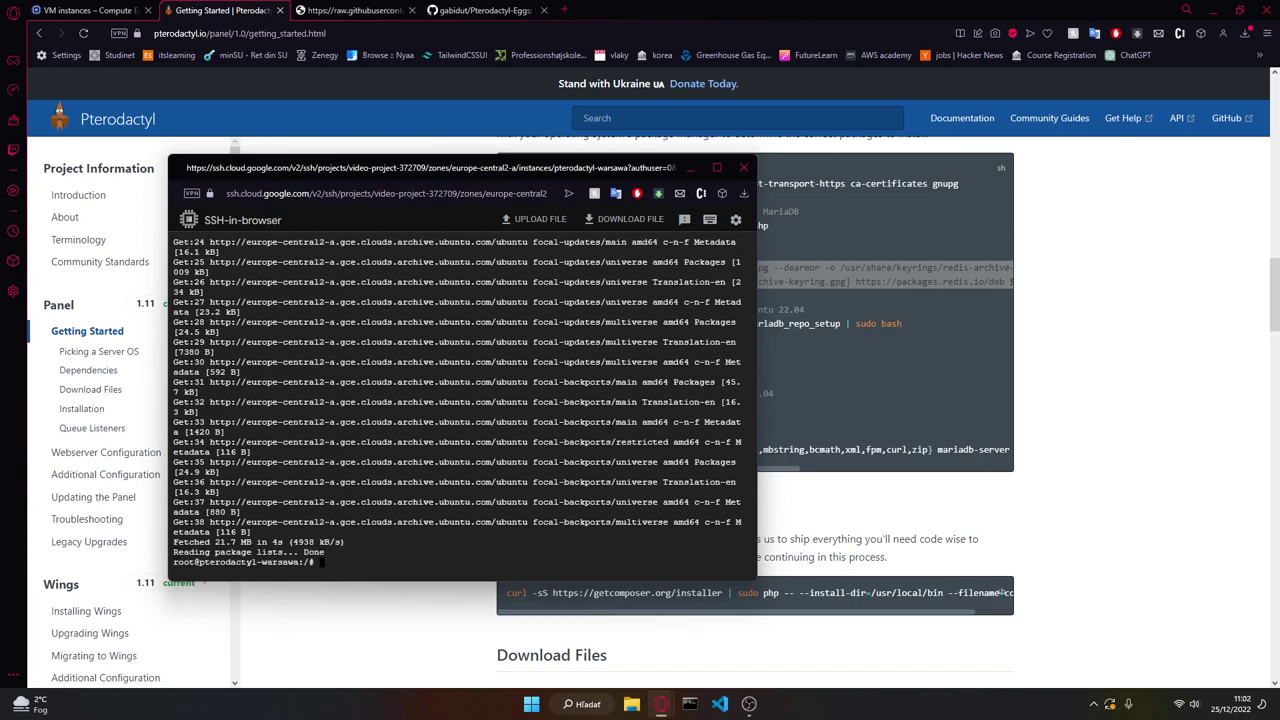
{"action": "key", "text": "ctrl+v"}
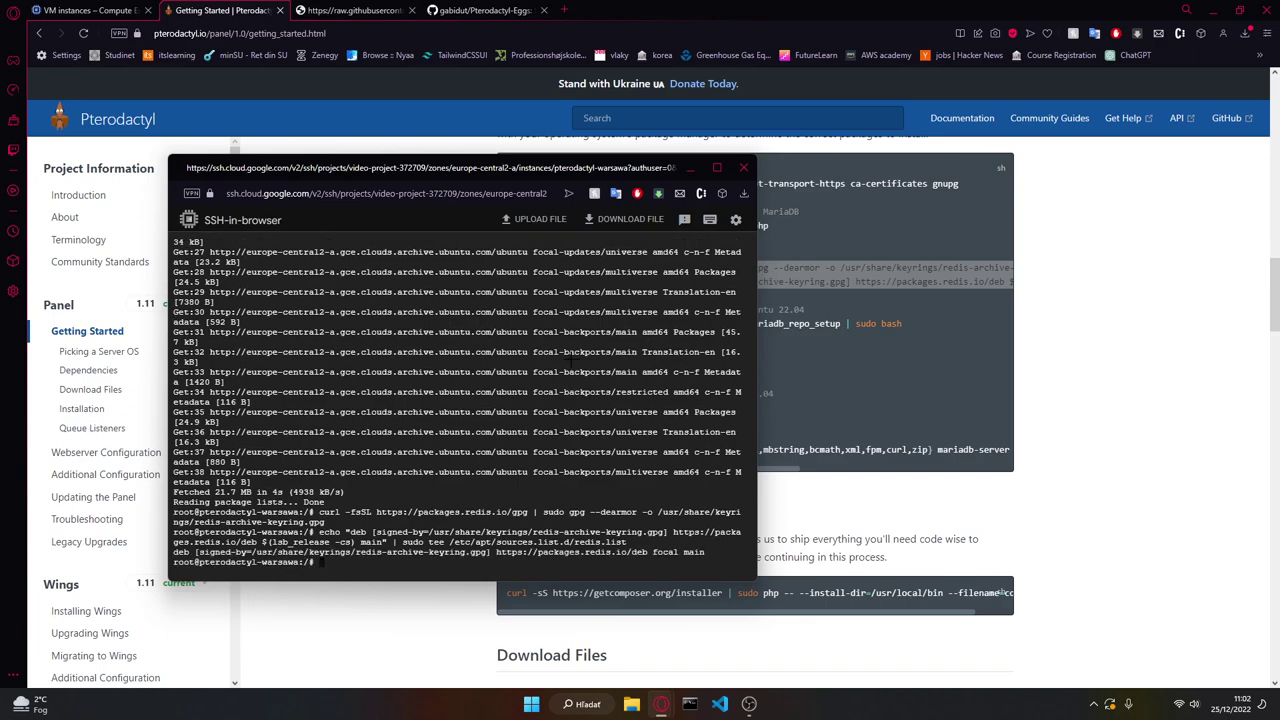
Step: Run the MariaDB repository setup script
{"action": "key", "text": "alt+Tab"}
{"action": "right_click", "coordinate": [556, 320]}
{"action": "left_click", "coordinate": [542, 338]}
{"action": "triple_click", "coordinate": [540, 323]}
{"action": "key", "text": "ctrl+c"}
{"action": "key", "text": "alt+Tab"}
{"action": "key", "text": "ctrl+v"}
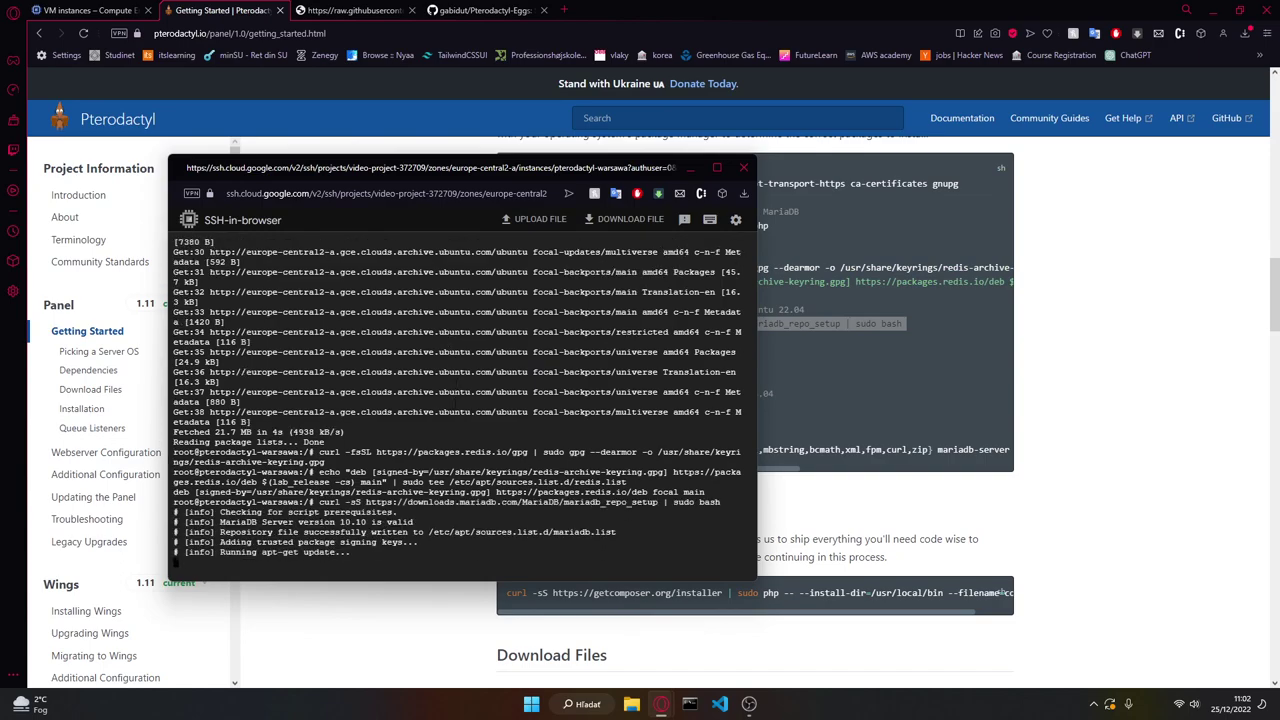
Step: Refresh the package lists with apt update
{"action": "key", "text": "alt+Tab"}
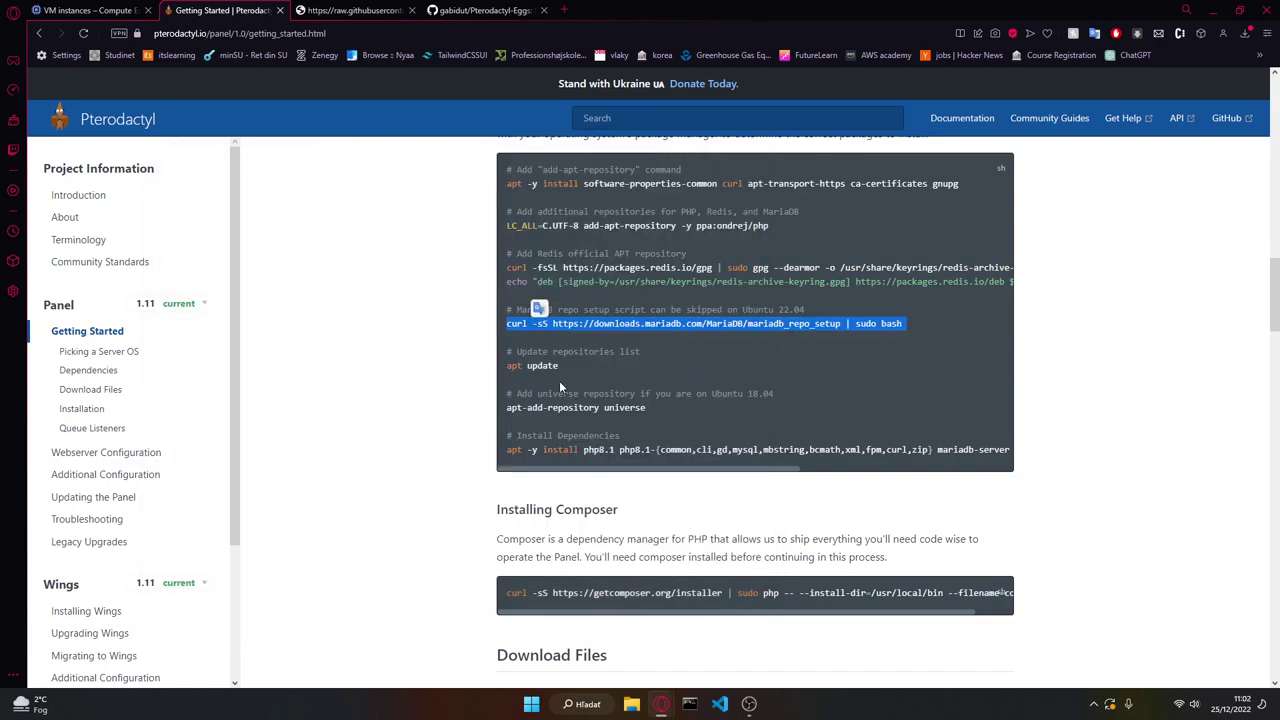
{"action": "double_click", "coordinate": [540, 366]}
{"action": "triple_click", "coordinate": [529, 366]}
{"action": "key", "text": "ctrl+c"}
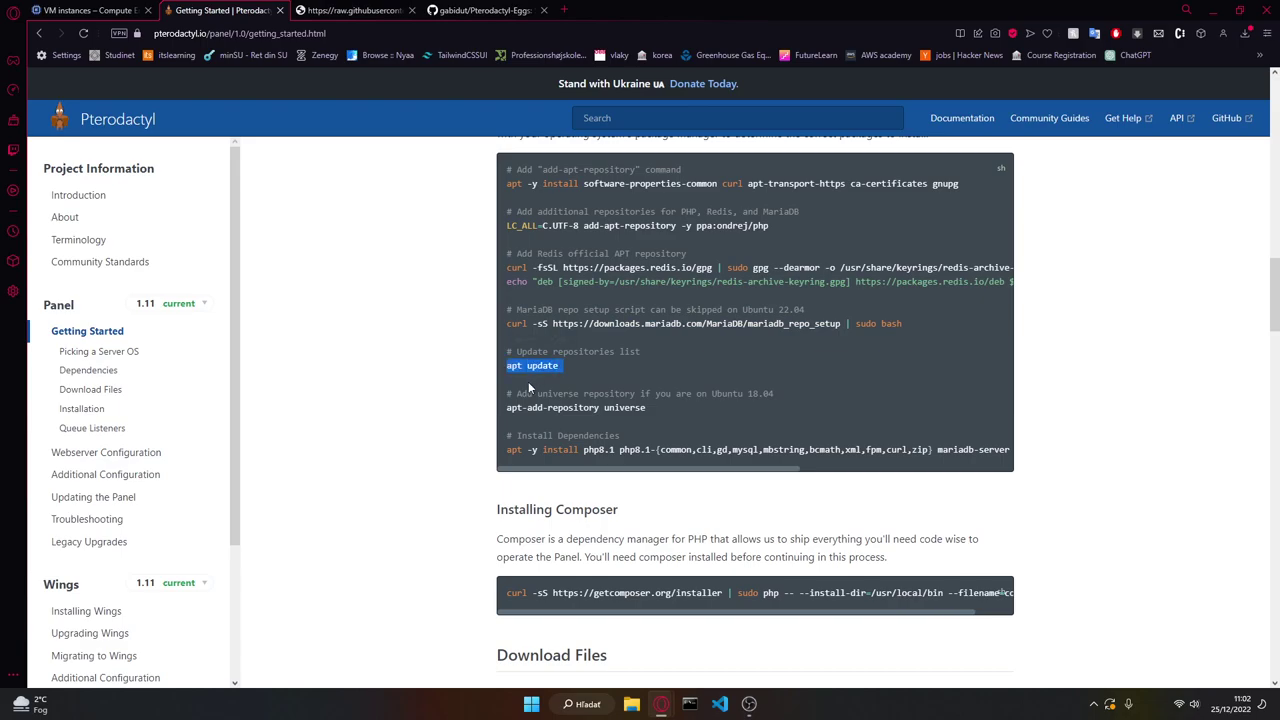
{"action": "key", "text": "alt+Tab"}
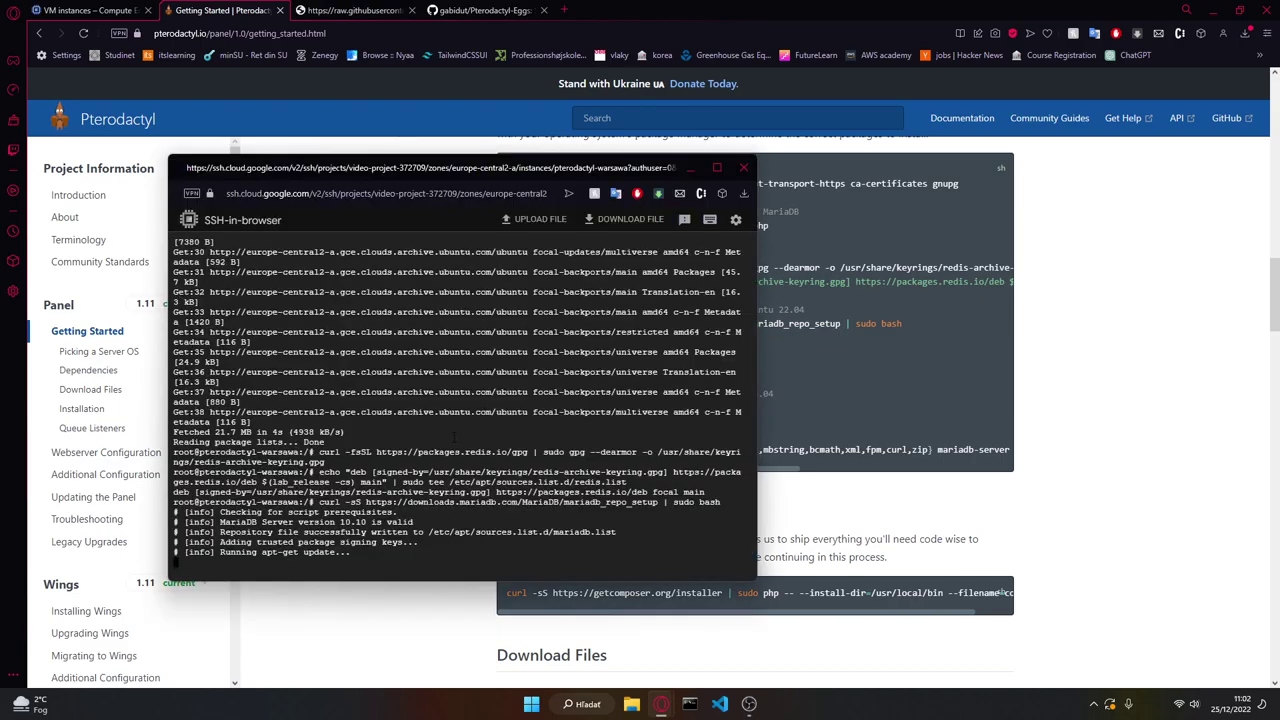
{"action": "key", "text": "alt+Tab"}
{"action": "key", "text": "alt+Tab"}
{"action": "key", "text": "ctrl+v"}
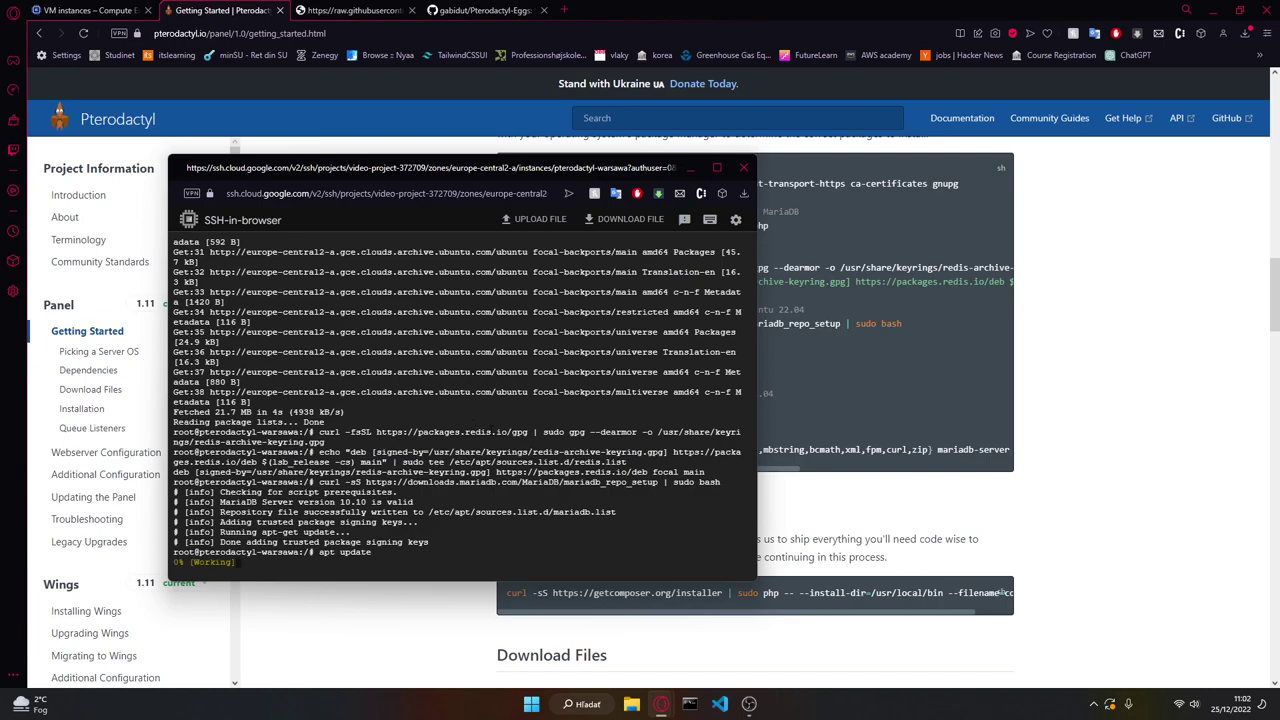
{"action": "key", "text": "alt+Tab"}
Step: Enable the universe repository with apt-add-repository universe
{"action": "triple_click", "coordinate": [558, 412]}
{"action": "key", "text": "ctrl+c"}
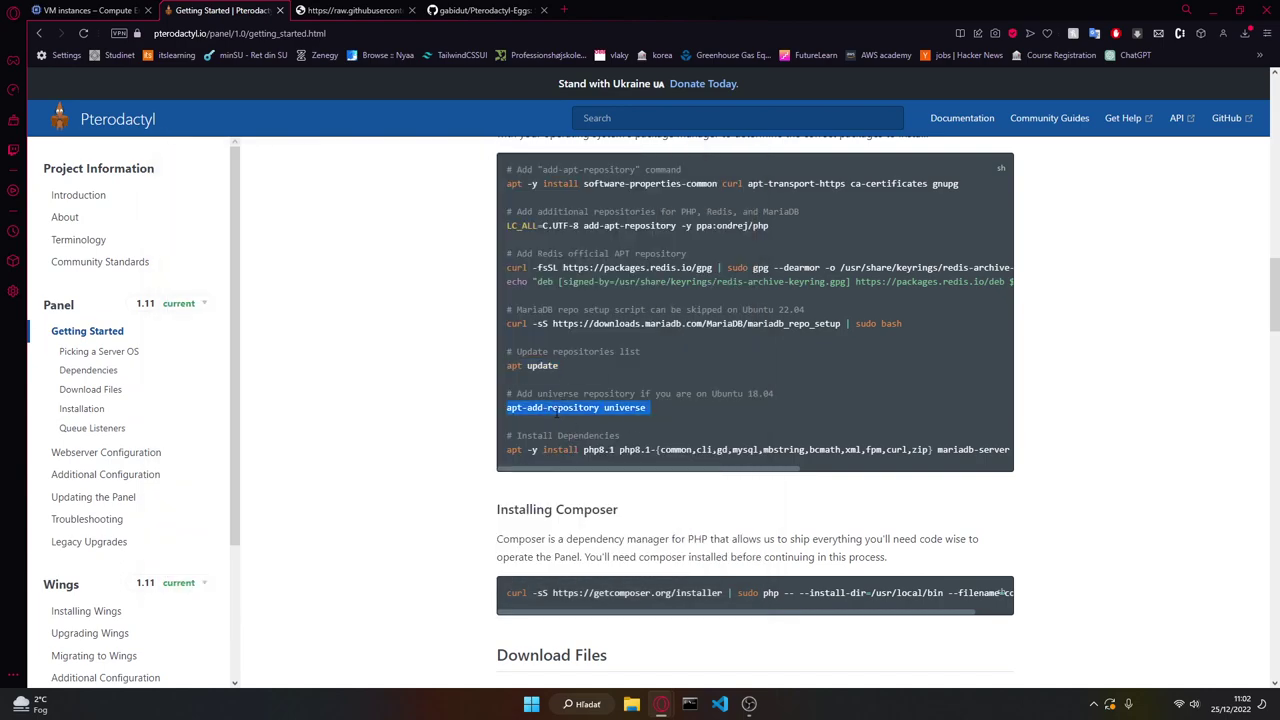
{"action": "key", "text": "alt+Tab"}
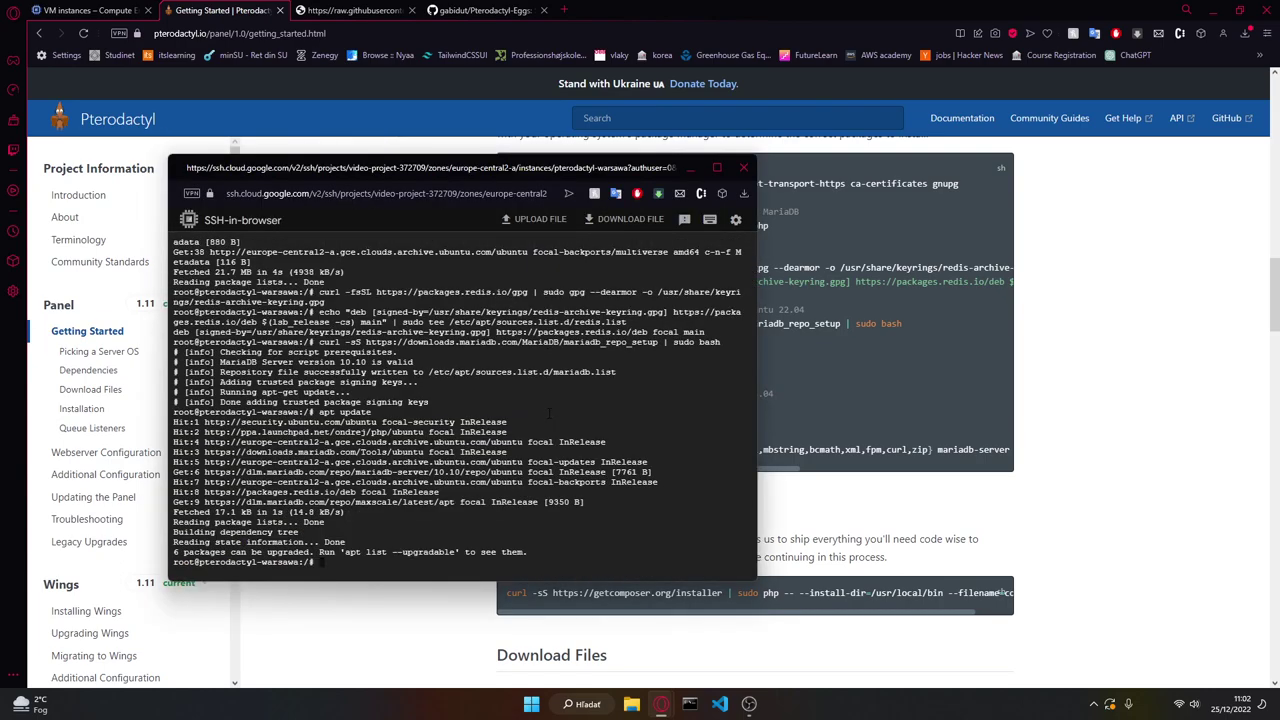
{"action": "key", "text": "ctrl+v"}
{"action": "key", "text": "Return"}
Step: Start installing the php8.1, nginx and mariadb-server dependencies with apt -y install
{"action": "key", "text": "alt+Tab"}
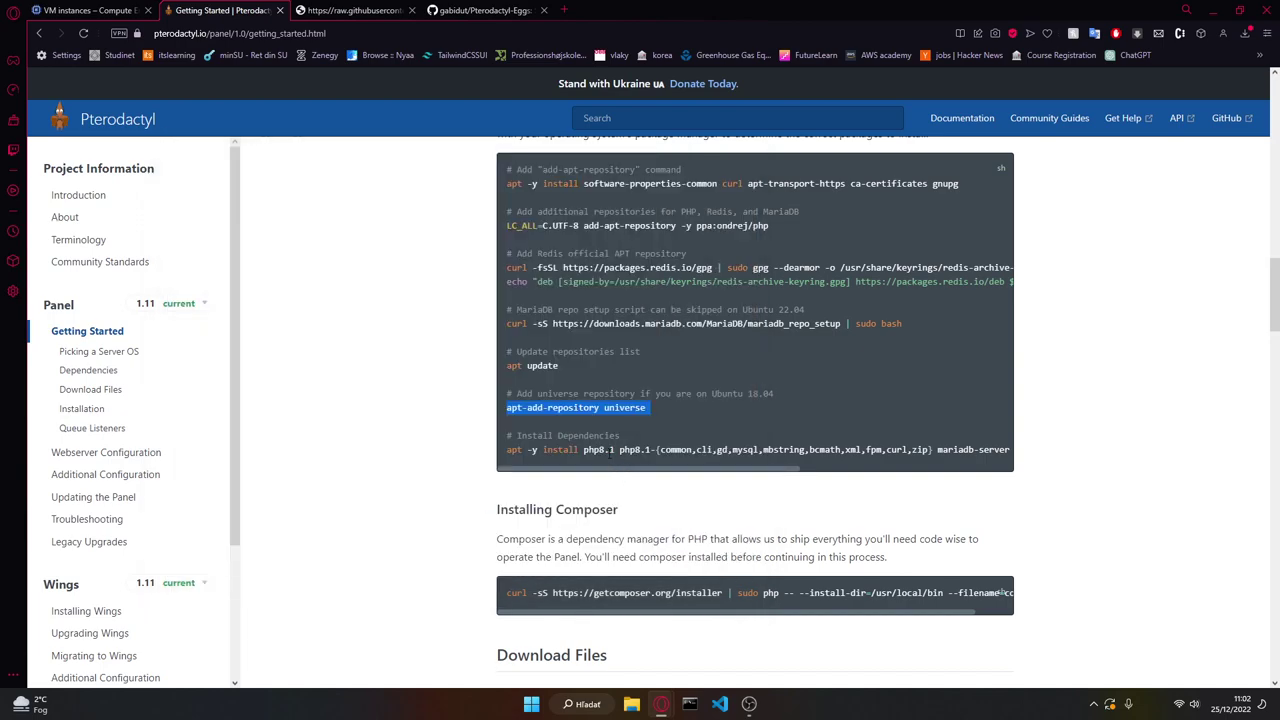
{"action": "triple_click", "coordinate": [612, 452]}
{"action": "key", "text": "ctrl+c"}
{"action": "key", "text": "alt+Tab"}
{"action": "key", "text": "ctrl+v"}
{"action": "key", "text": "Return"}
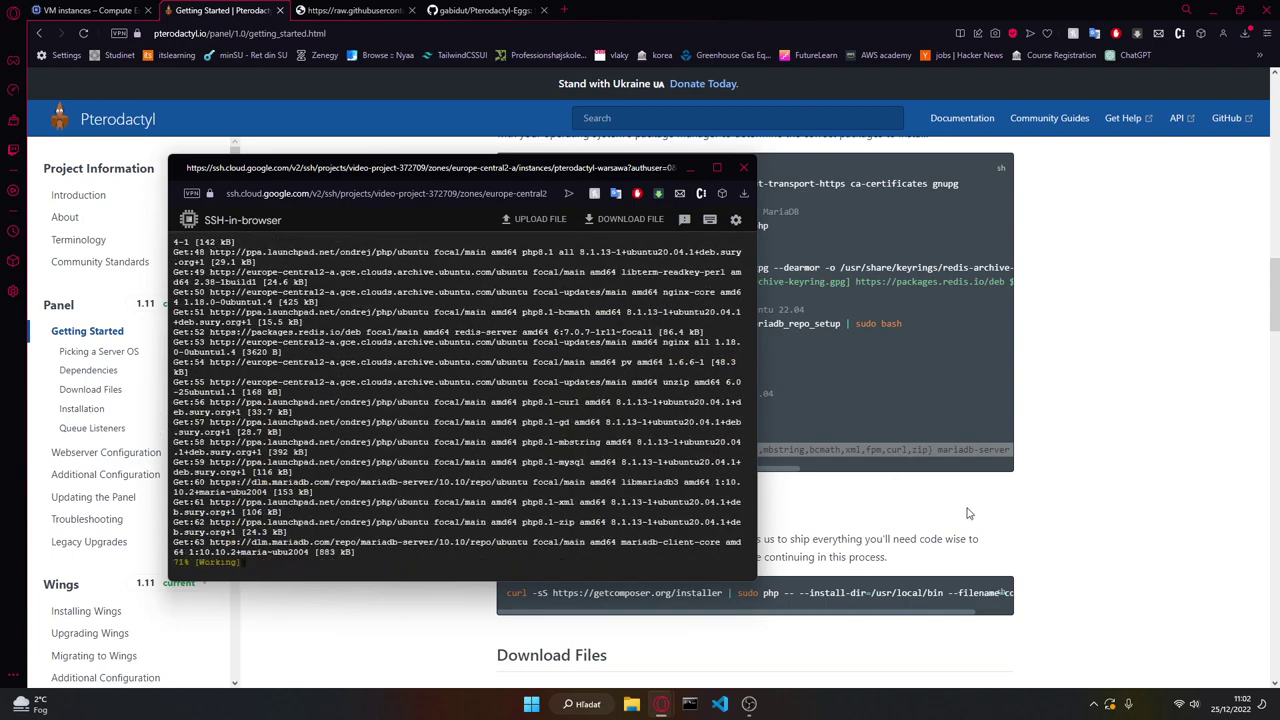
Step: Find the Composer installer line in the docs while the dependency install finishes
{"action": "left_click", "coordinate": [1053, 445]}
{"action": "scroll", "coordinate": [1000, 446], "scroll_direction": "down", "scroll_amount": 2}
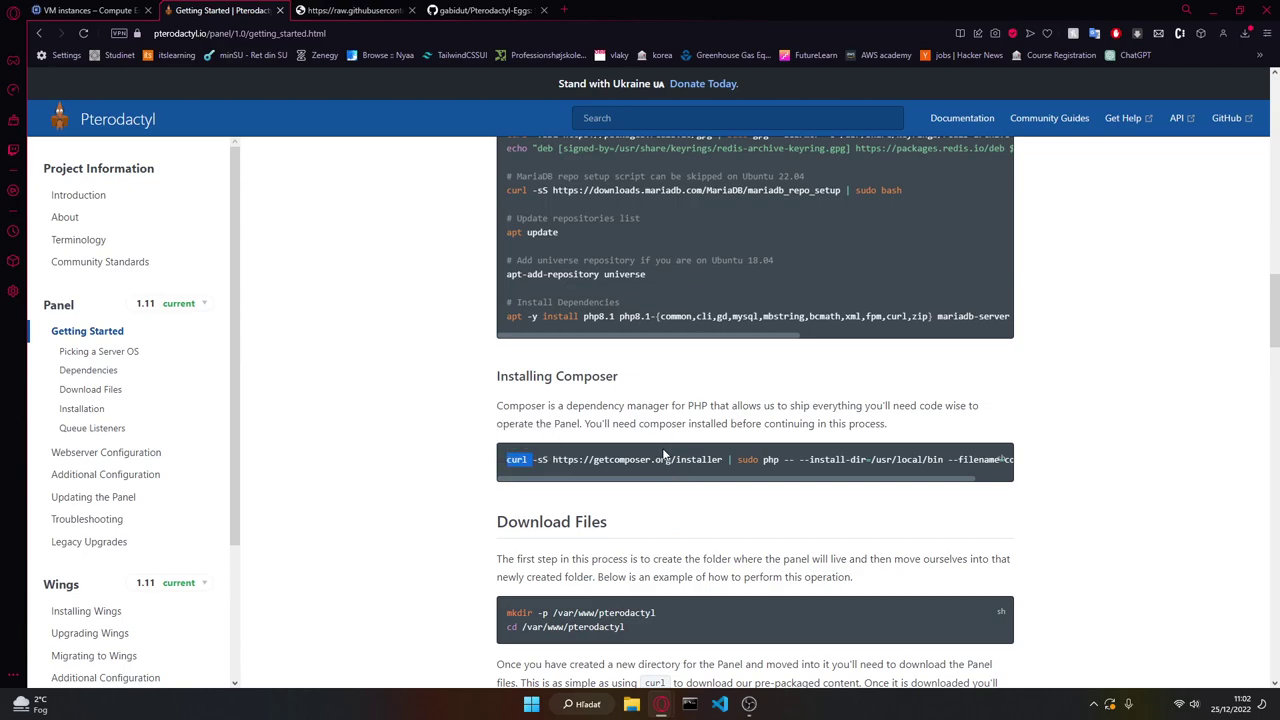
{"action": "triple_click", "coordinate": [658, 460]}
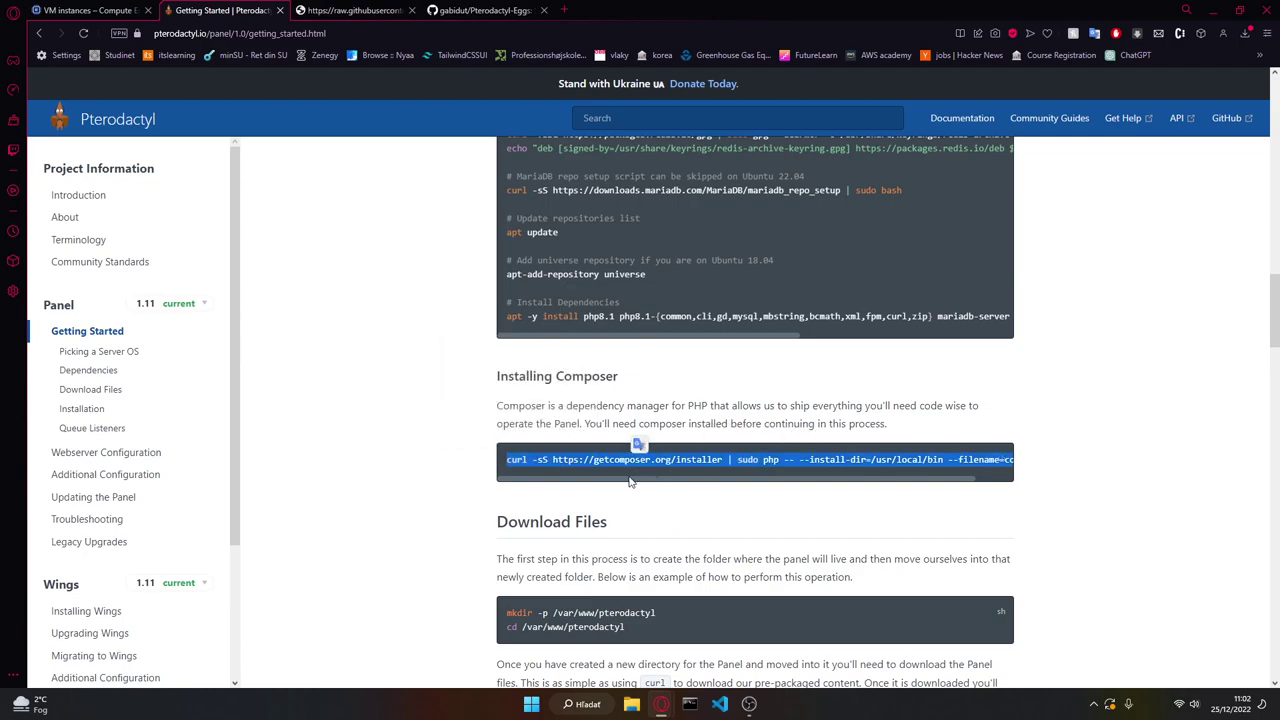
{"action": "scroll", "coordinate": [638, 480], "scroll_direction": "down", "scroll_amount": 2}
{"action": "key", "text": "alt+Tab"}
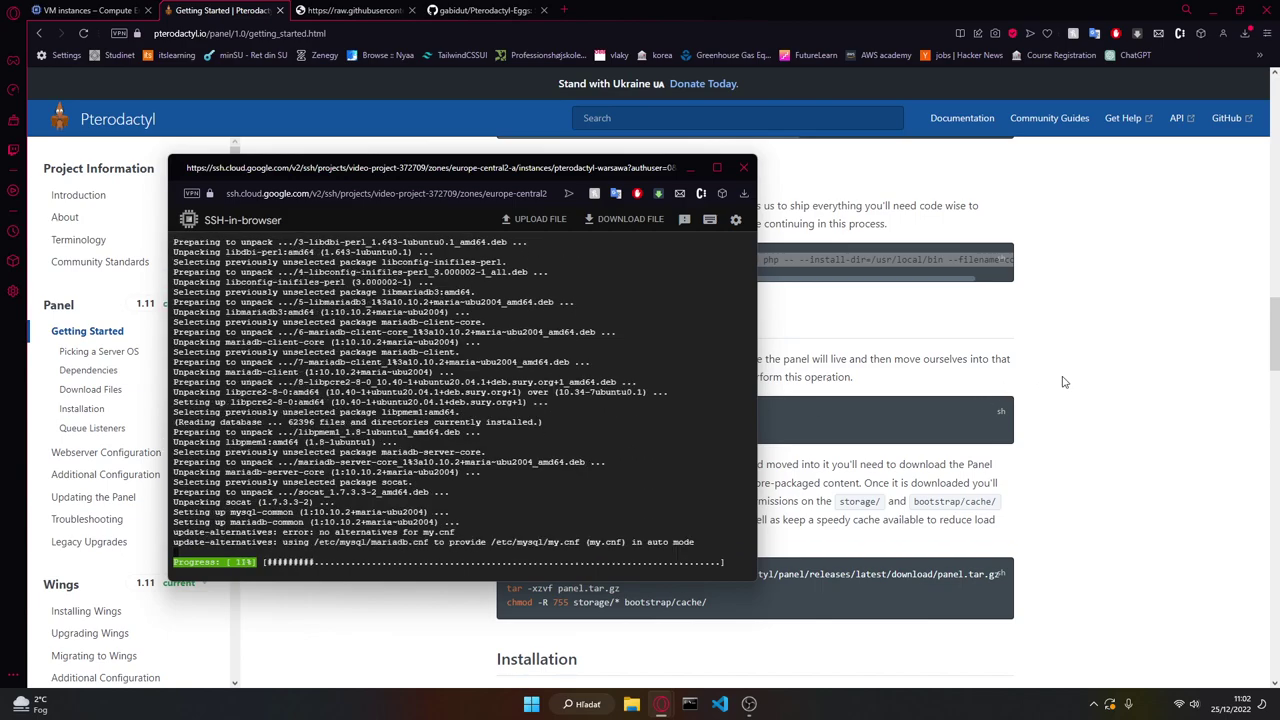
{"action": "left_click", "coordinate": [975, 408]}
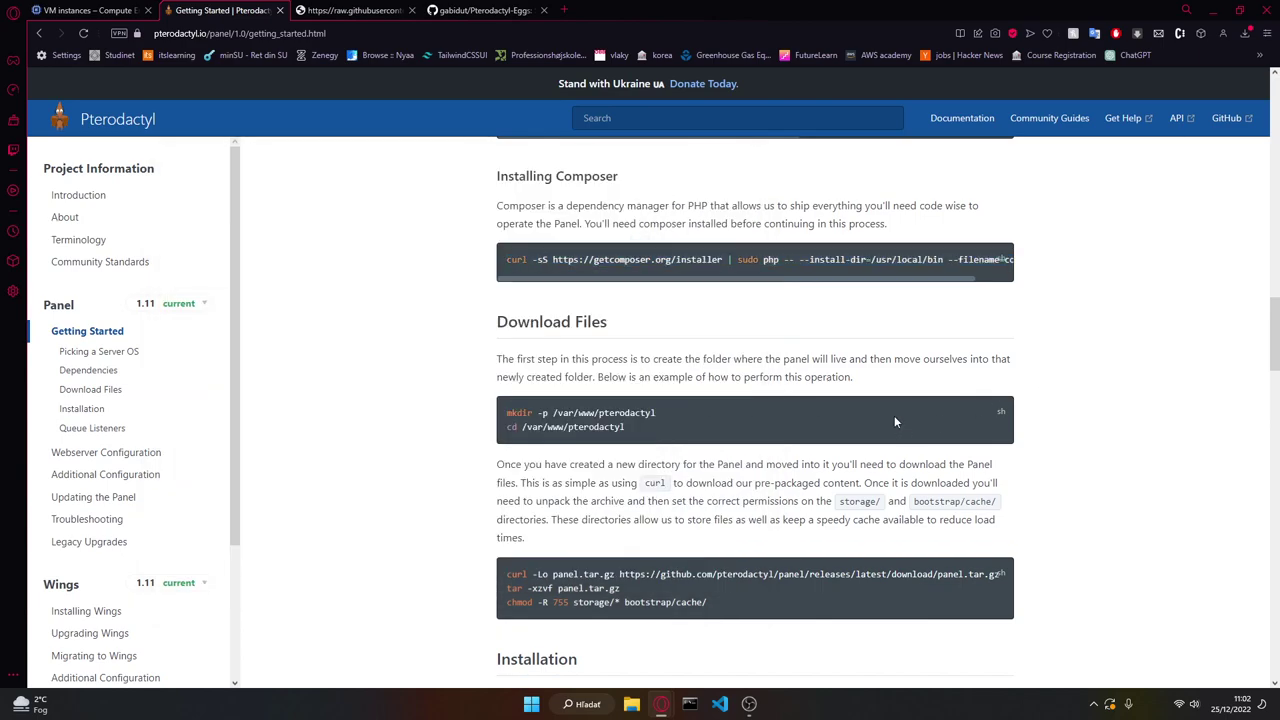
{"action": "scroll", "coordinate": [893, 420], "scroll_direction": "up", "scroll_amount": 3}
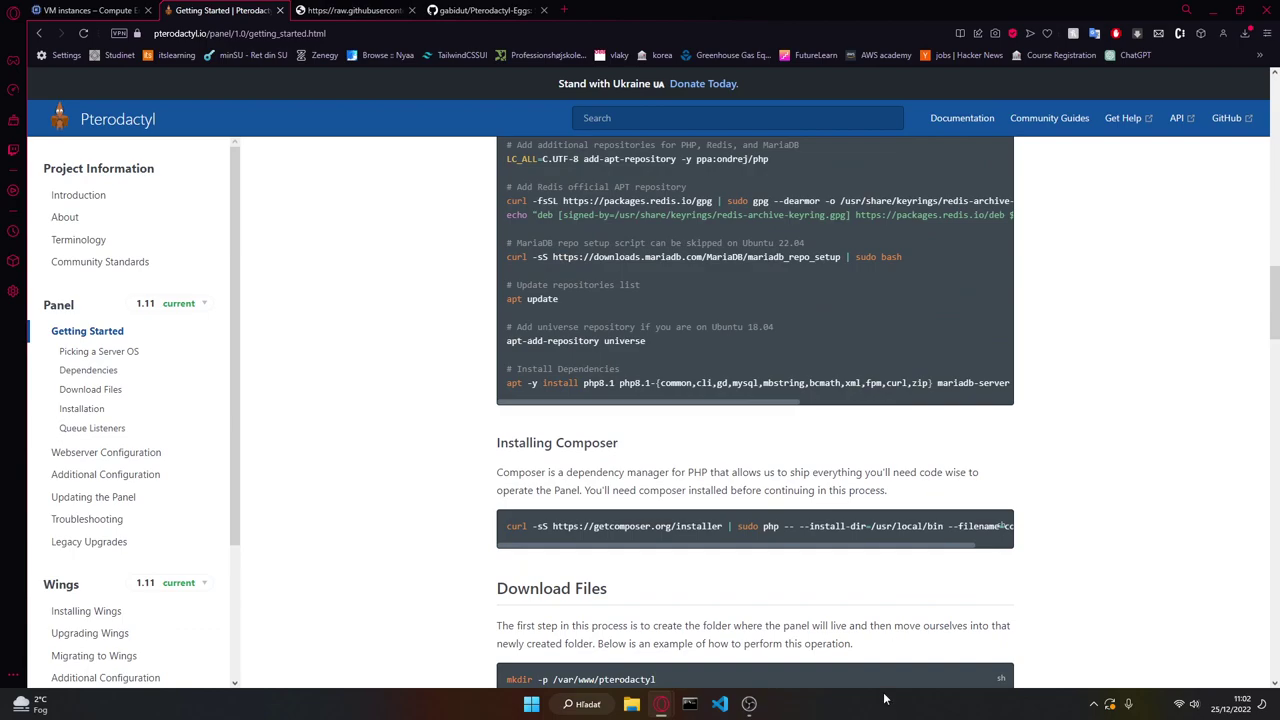
{"action": "scroll", "coordinate": [930, 406], "scroll_direction": "up", "scroll_amount": 1}
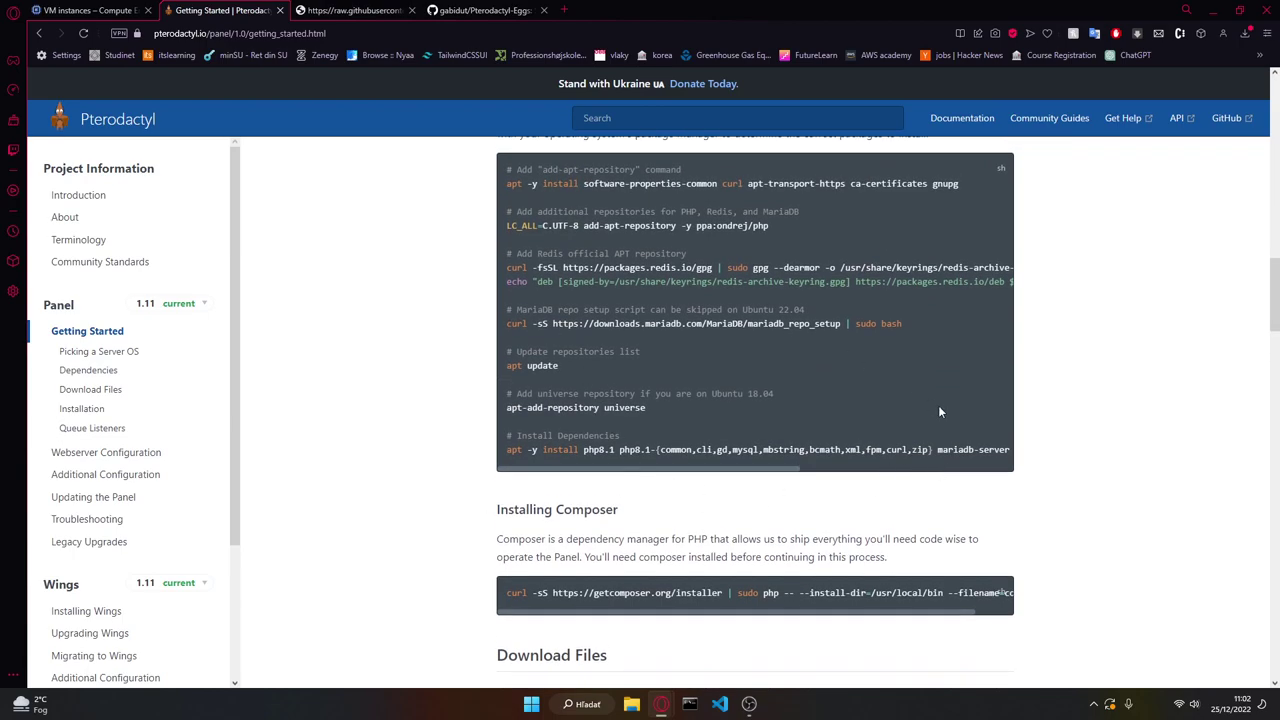
{"action": "scroll", "coordinate": [990, 527], "scroll_direction": "down", "scroll_amount": 1}
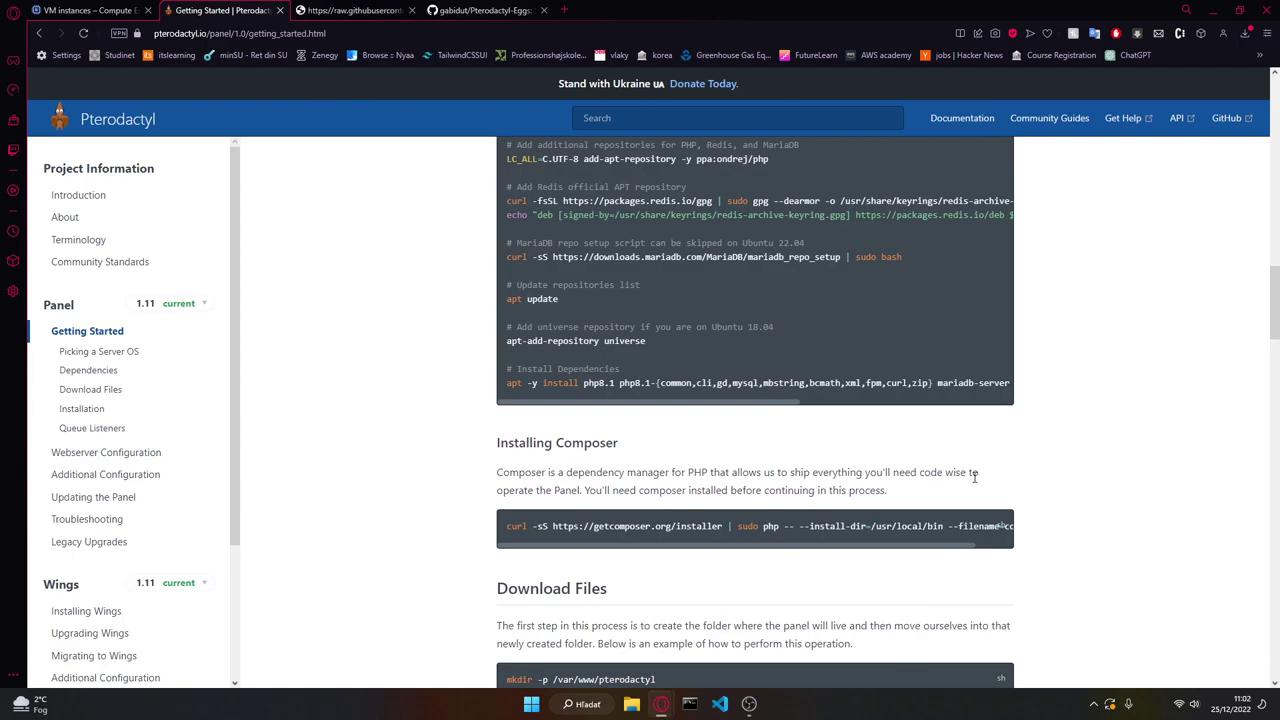
{"action": "key", "text": "alt+Tab"}
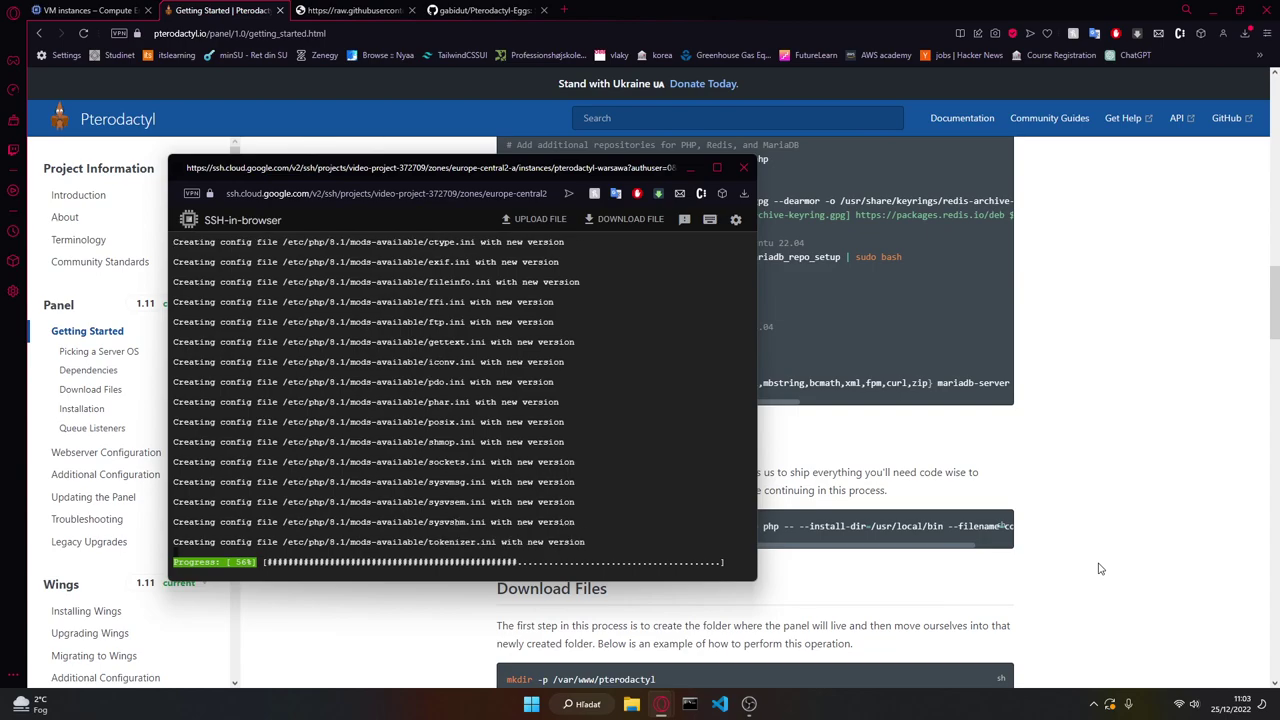
{"action": "key", "text": "alt+Tab"}
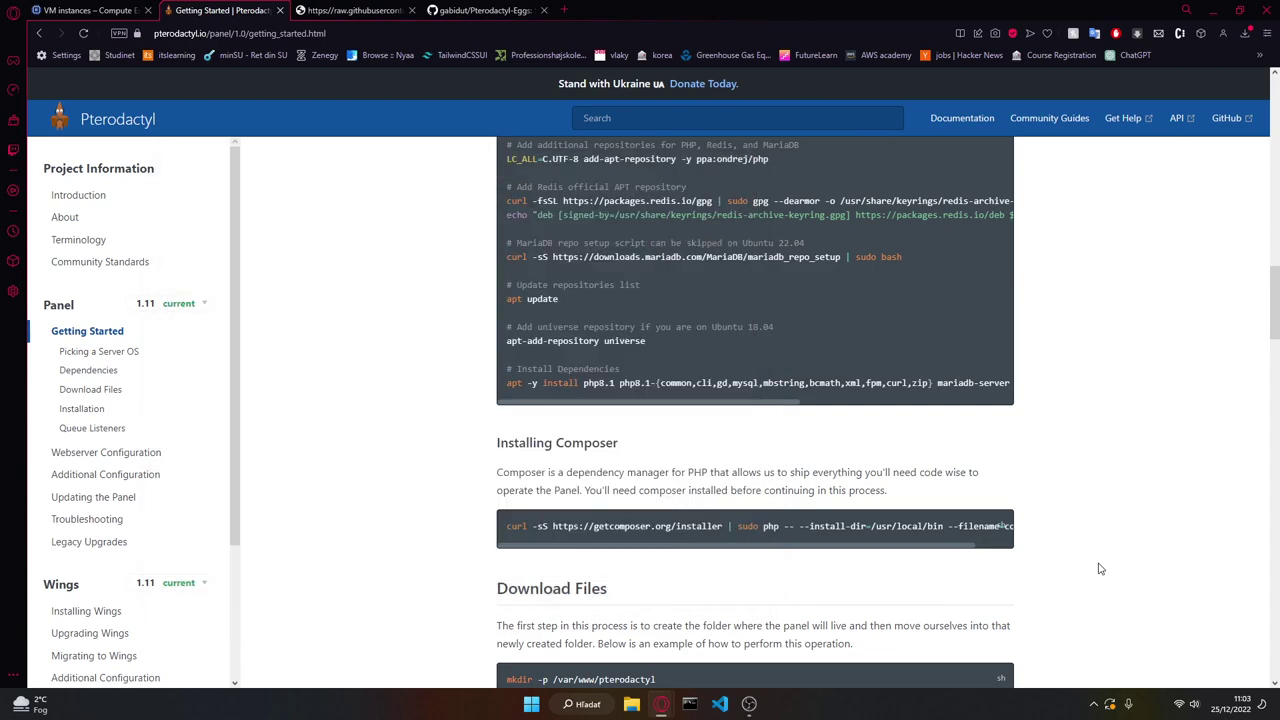
{"action": "scroll", "coordinate": [440, 562], "scroll_direction": "up", "scroll_amount": 1}
{"action": "scroll", "coordinate": [480, 559], "scroll_direction": "down", "scroll_amount": 1}
Step: Run the Composer curl installer command in the SSH terminal
{"action": "left_click", "coordinate": [550, 526]}
{"action": "key", "text": "alt+Tab"}
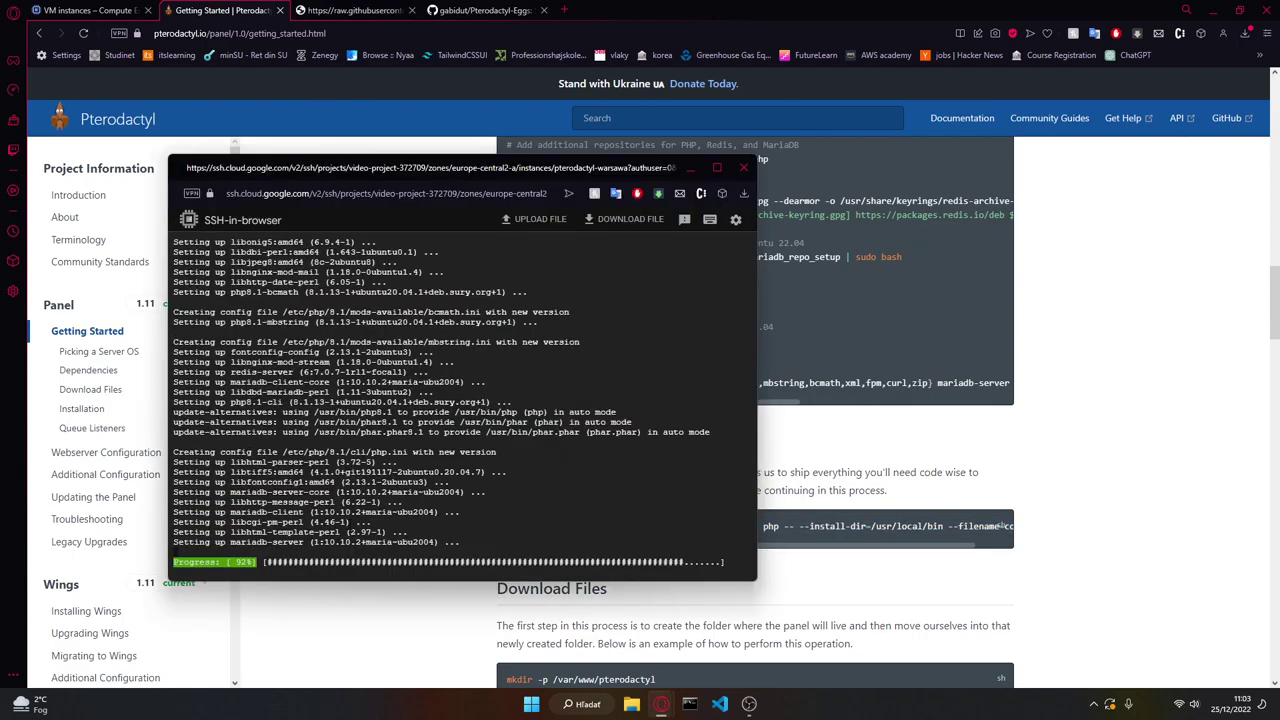
{"action": "key", "text": "alt+Tab"}
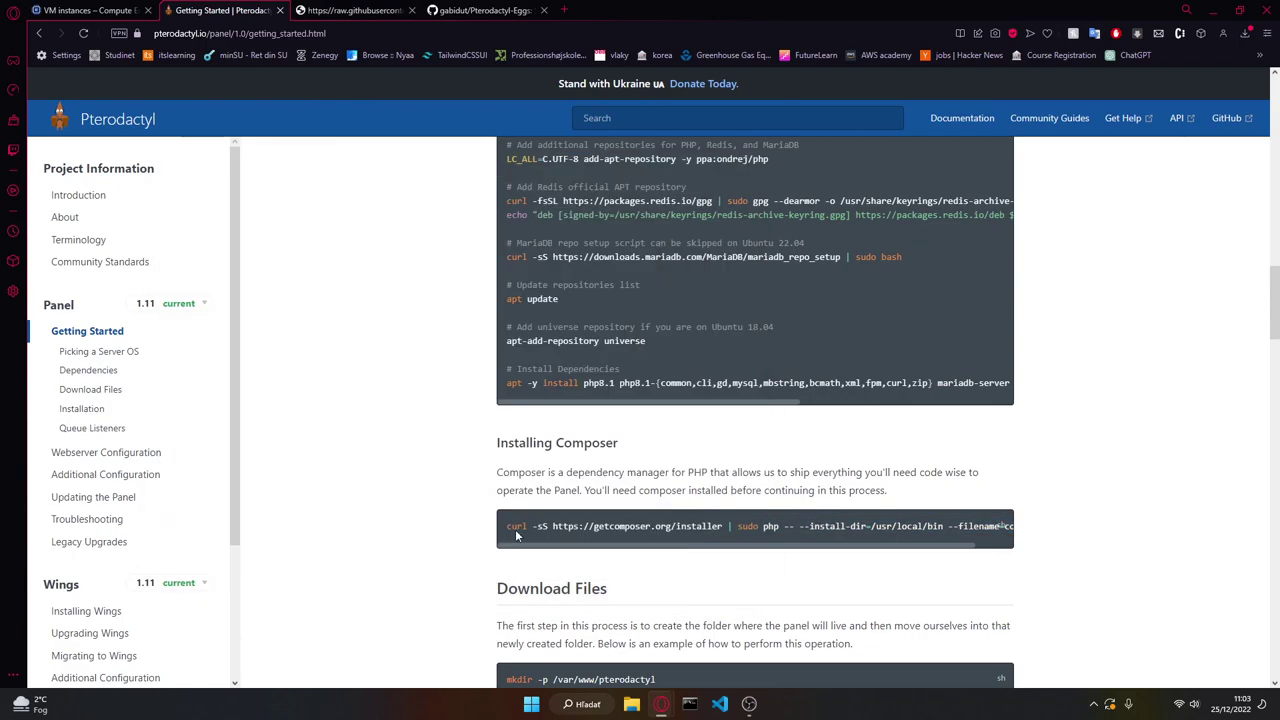
{"action": "scroll", "coordinate": [533, 531], "scroll_direction": "up", "scroll_amount": 1}
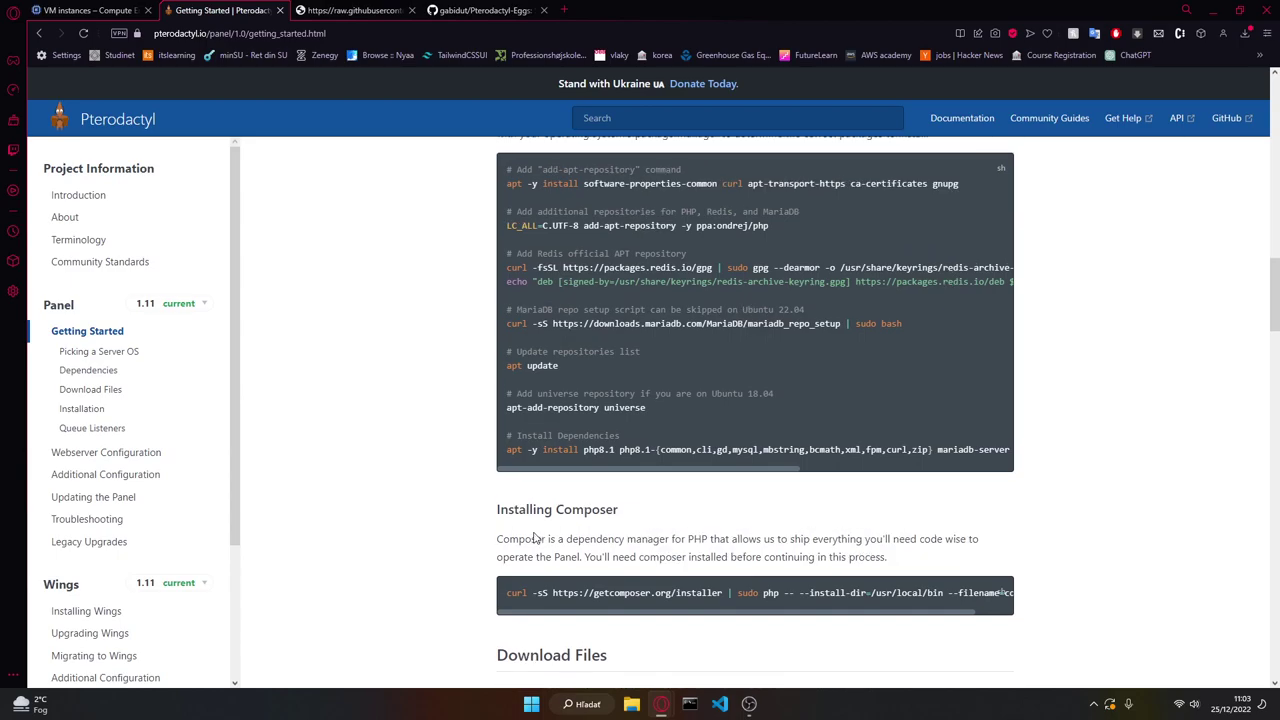
{"action": "key", "text": "alt+Tab"}
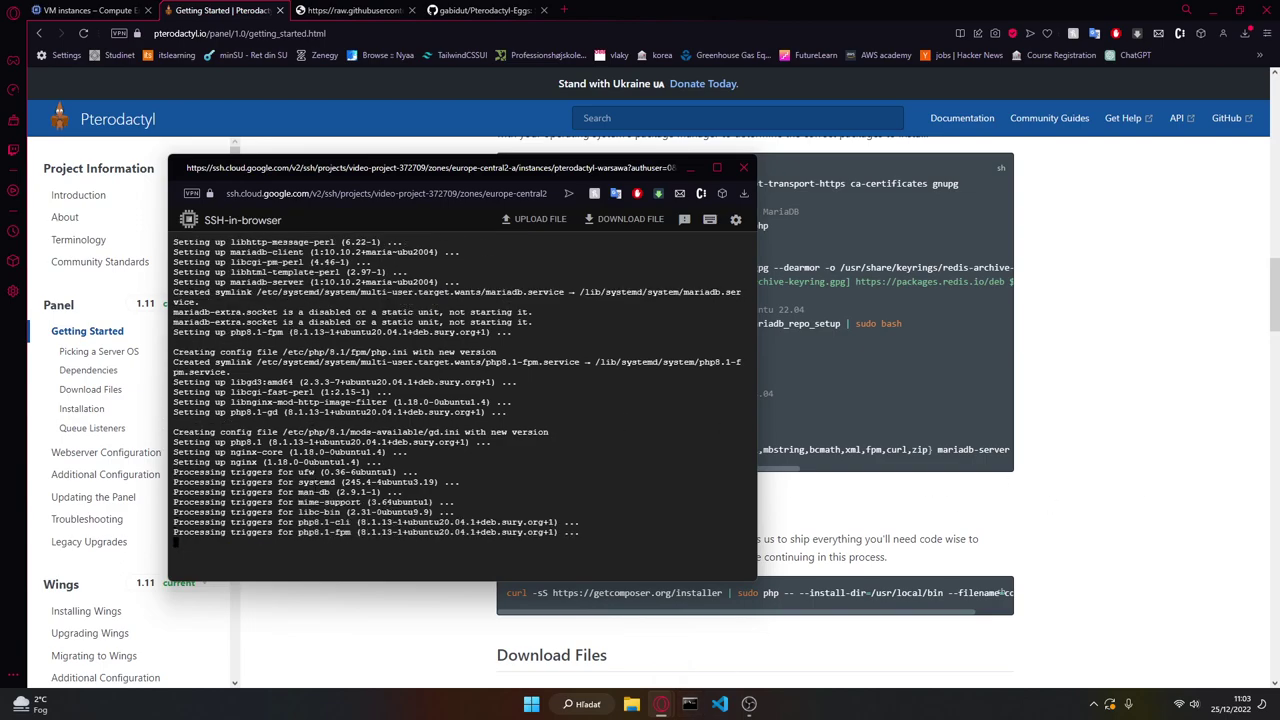
{"action": "key", "text": "ctrl+v"}
{"action": "key", "text": "Return"}
{"action": "key", "text": "alt+Tab"}
Step: Create the /var/www/pterodactyl folder with mkdir -p
{"action": "scroll", "coordinate": [515, 485], "scroll_direction": "down", "scroll_amount": 2}
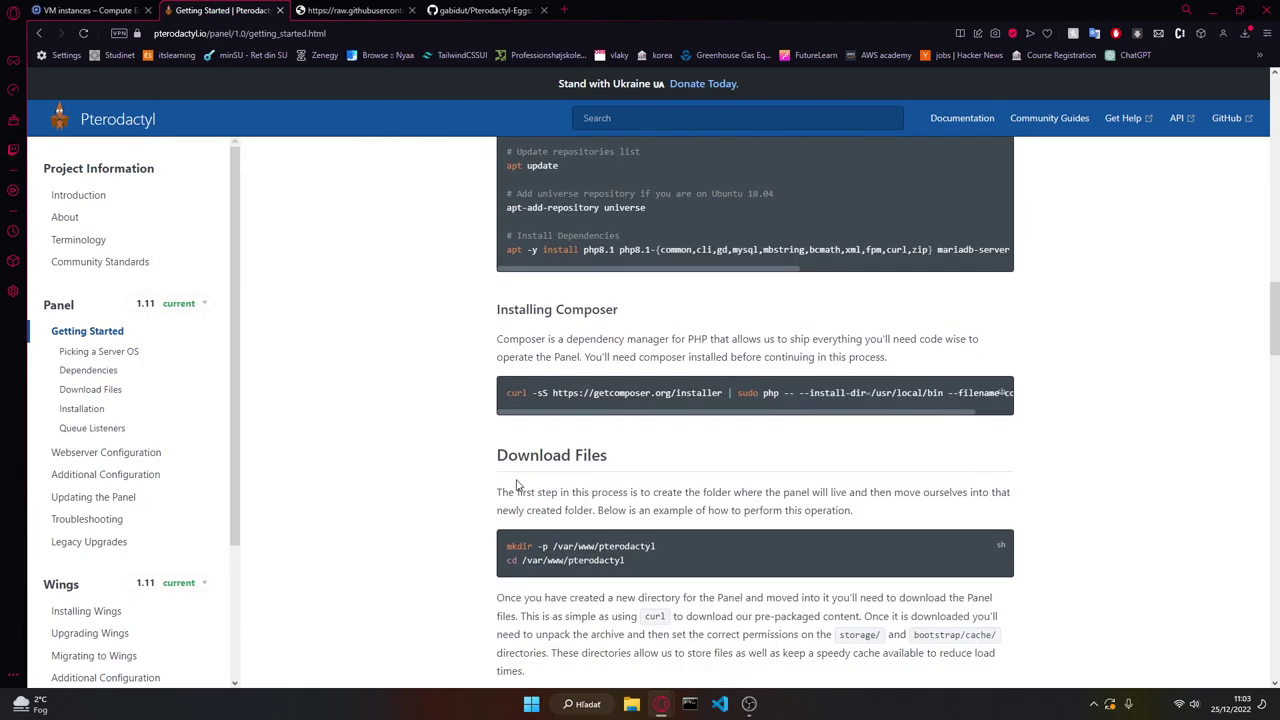
{"action": "scroll", "coordinate": [517, 485], "scroll_direction": "down", "scroll_amount": 2}
{"action": "double_click", "coordinate": [520, 346]}
{"action": "double_click", "coordinate": [595, 346]}
{"action": "triple_click", "coordinate": [595, 346]}
{"action": "key", "text": "ctrl+c"}
{"action": "key", "text": "alt+Tab"}
{"action": "key", "text": "ctrl+v"}
{"action": "key", "text": "Return"}
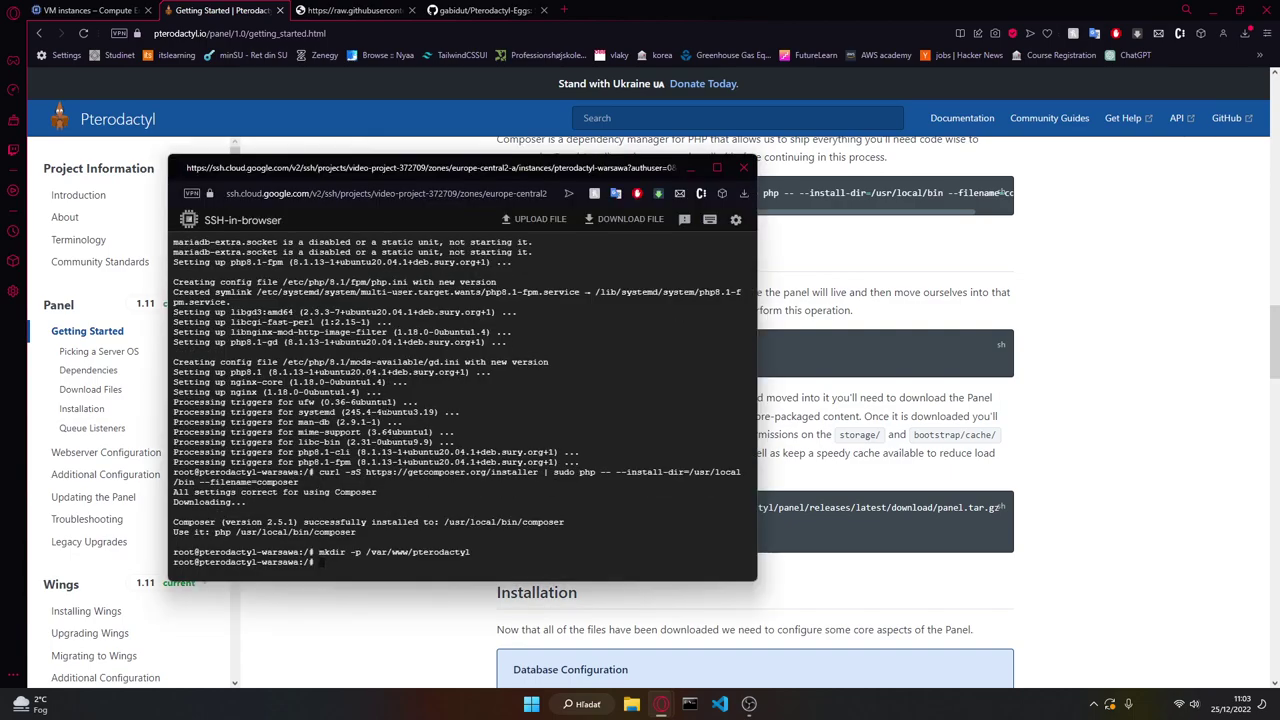
{"action": "key", "text": "alt+Tab"}
Step: Change into the /var/www/pterodactyl directory
{"action": "triple_click", "coordinate": [557, 361]}
{"action": "key", "text": "ctrl+c"}
{"action": "key", "text": "alt+Tab"}
{"action": "key", "text": "ctrl+v"}
{"action": "key", "text": "Return"}
{"action": "key", "text": "alt+Tab"}
{"action": "key", "text": "alt+Tab"}
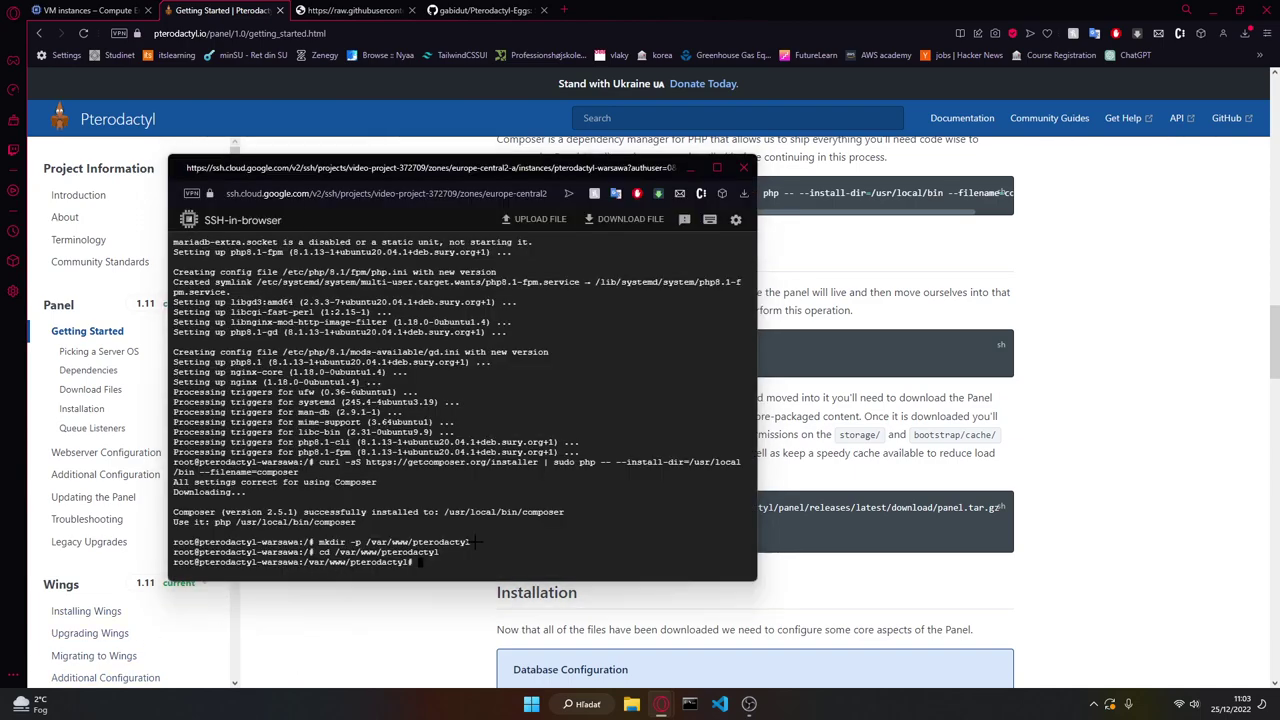
Step: Download the panel.tar.gz archive onto the server
{"action": "key", "text": "alt+Tab"}
{"action": "triple_click", "coordinate": [590, 508]}
{"action": "key", "text": "ctrl+c"}
{"action": "key", "text": "alt+Tab"}
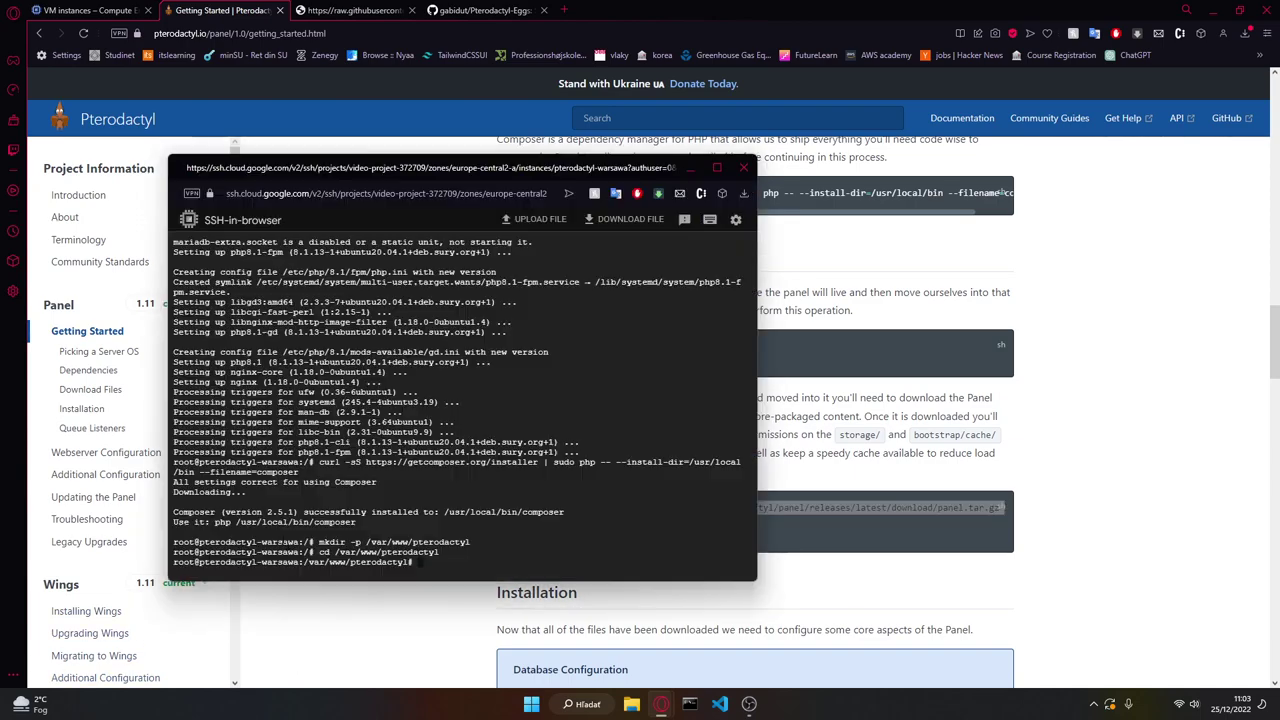
{"action": "key", "text": "alt+Tab"}
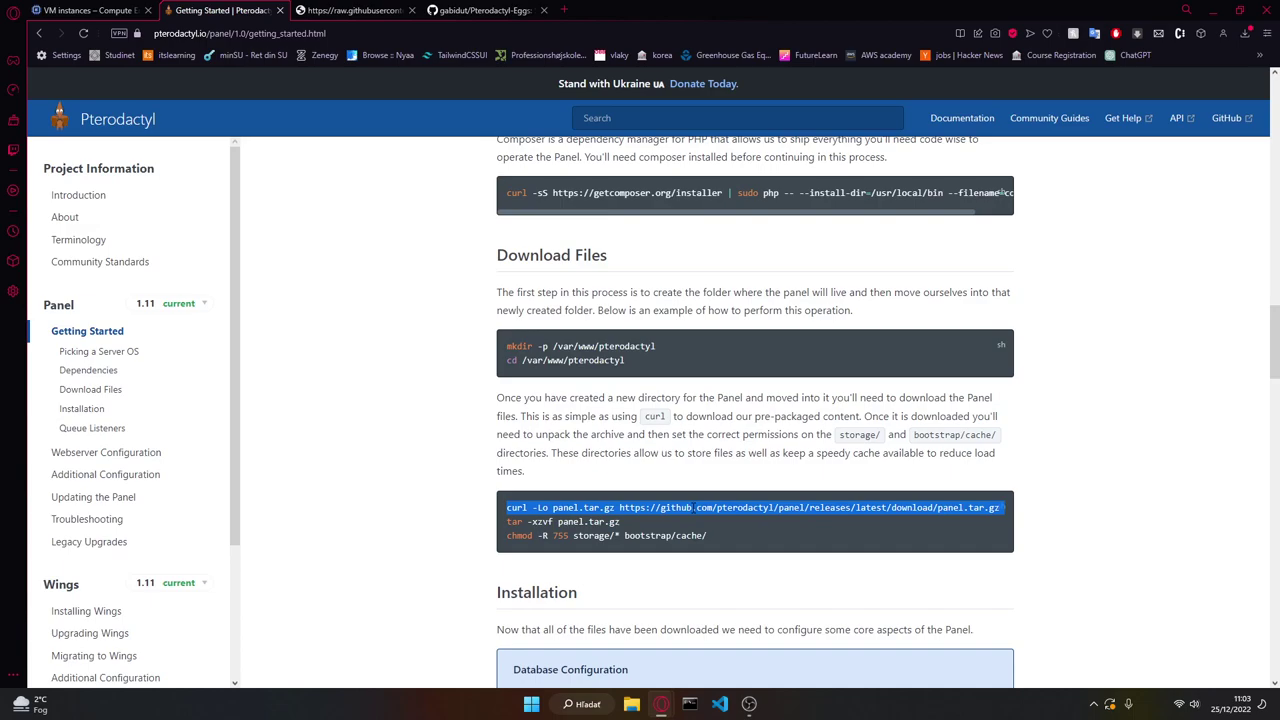
Step: Extract the panel archive with tar -xzvf panel.tar.gz
{"action": "key", "text": "alt+Tab"}
{"action": "key", "text": "ctrl+v"}
{"action": "key", "text": "Return"}
{"action": "key", "text": "alt+Tab"}
{"action": "mouse_move", "coordinate": [506, 521]}
{"action": "left_mouse_down"}
{"action": "mouse_move", "coordinate": [528, 521]}
{"action": "mouse_move", "coordinate": [516, 537]}
{"action": "left_mouse_up"}
{"action": "key", "text": "alt+Tab"}
{"action": "key", "text": "ctrl+v"}
{"action": "key", "text": "Return"}
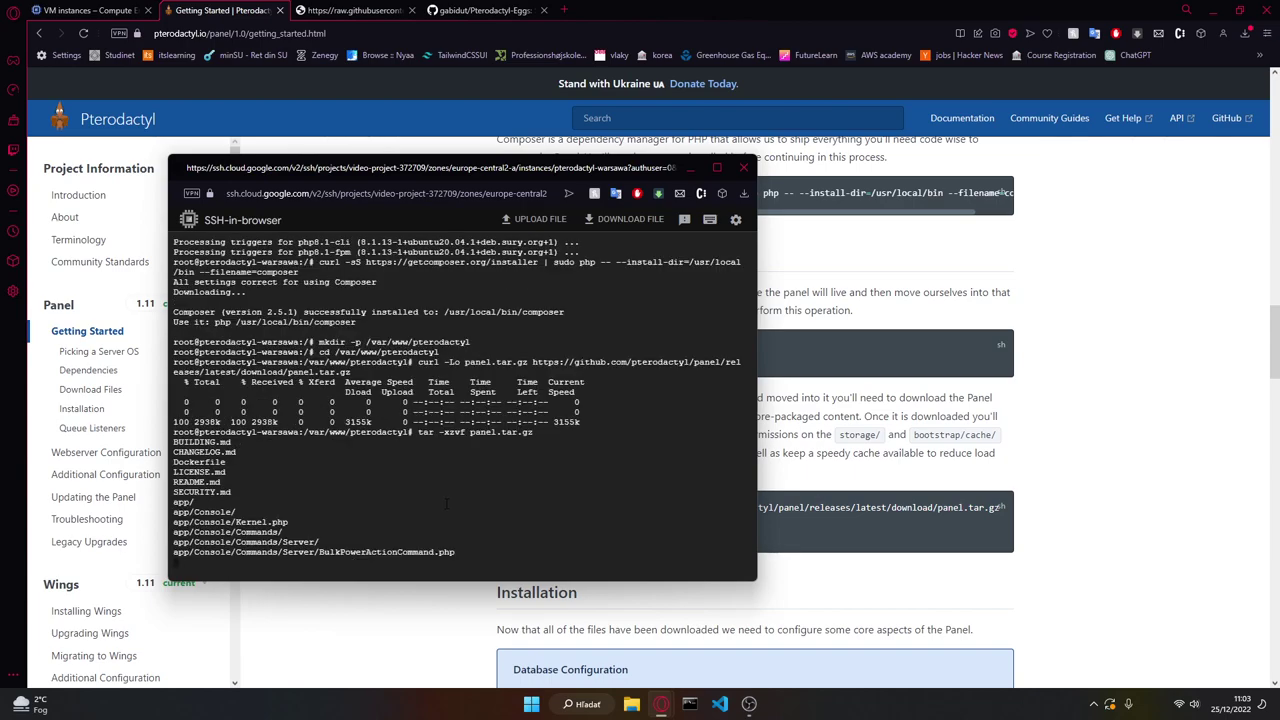
{"action": "key", "text": "alt+Tab"}
Step: Apply chmod -R 755 to storage/* and bootstrap/cache/
{"action": "left_click_drag", "start_coordinate": [507, 536], "coordinate": [707, 536]}
{"action": "key", "text": "ctrl+c"}
{"action": "key", "text": "alt+Tab"}
{"action": "key", "text": "ctrl+v"}
{"action": "key", "text": "Return"}
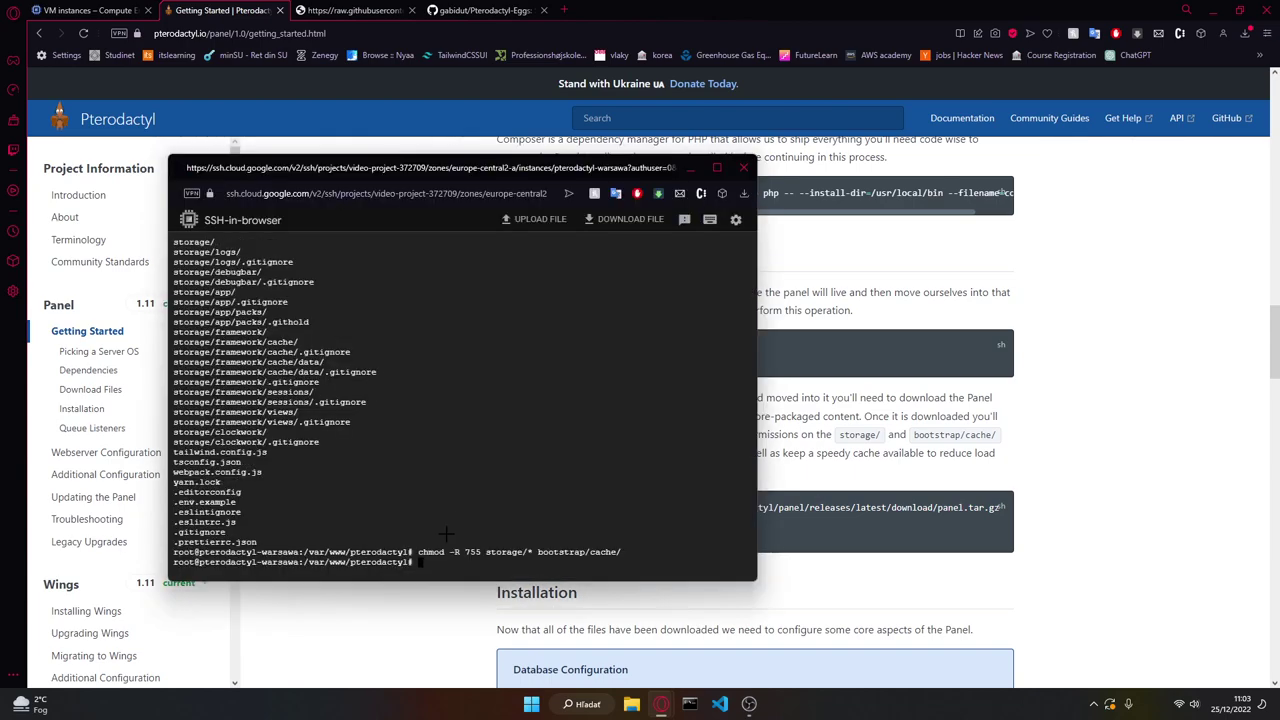
{"action": "key", "text": "alt+Tab"}
{"action": "scroll", "coordinate": [450, 530], "scroll_direction": "down", "scroll_amount": 3}
Step: Log into MariaDB as root with mysql -u root -p
{"action": "left_click", "coordinate": [564, 447]}
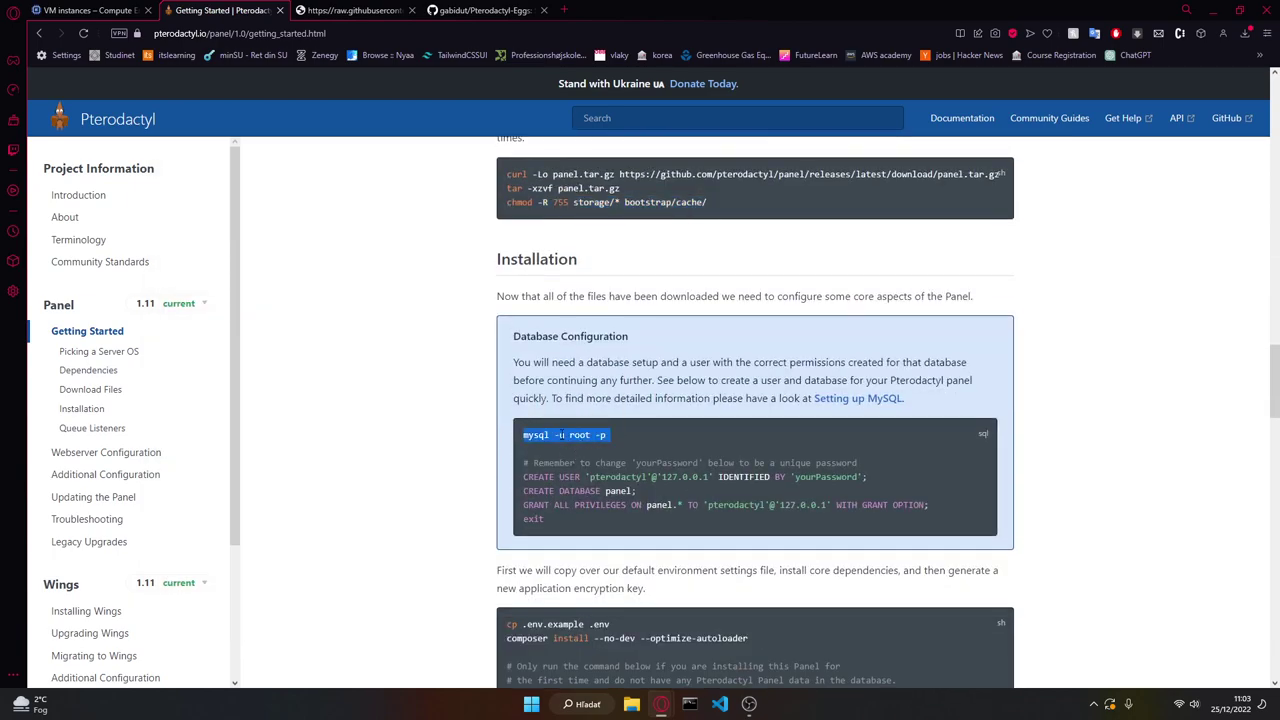
{"action": "left_click_drag", "start_coordinate": [523, 435], "coordinate": [607, 435]}
{"action": "key", "text": "ctrl+c"}
{"action": "key", "text": "alt+Tab"}
{"action": "key", "text": "ctrl+v"}
{"action": "key", "text": "Return"}
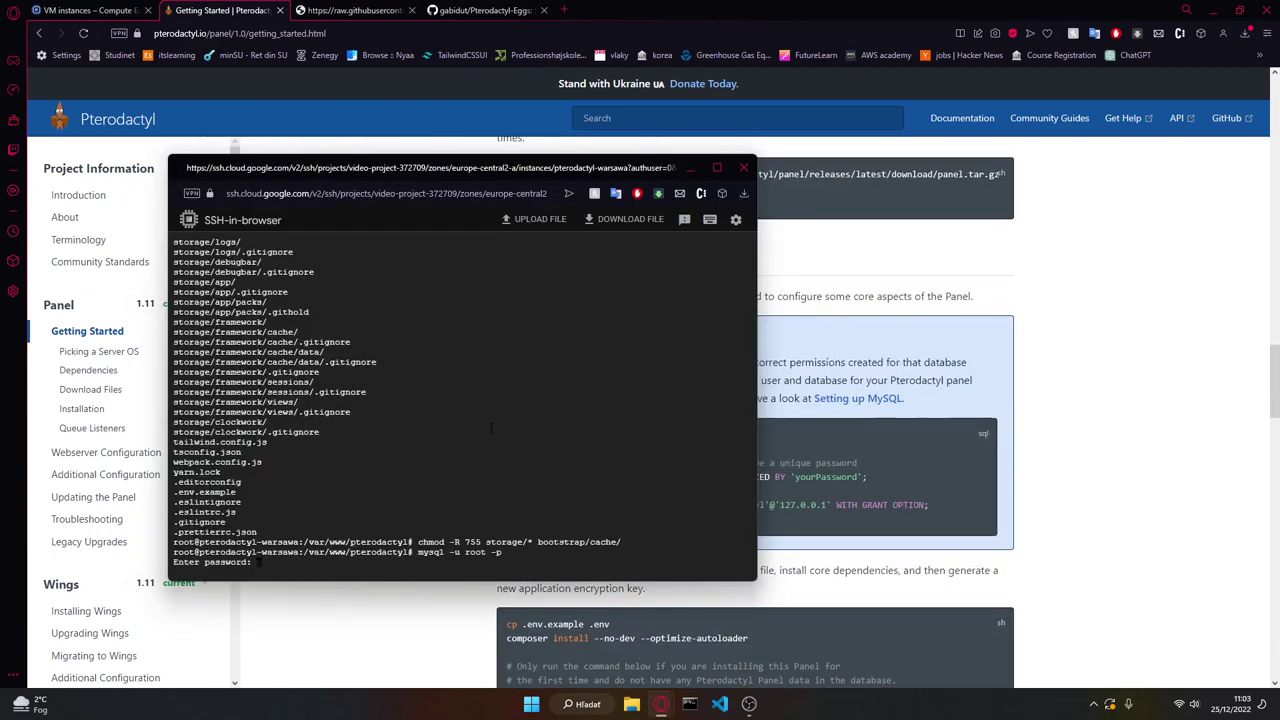
{"action": "key", "text": "alt+Tab"}
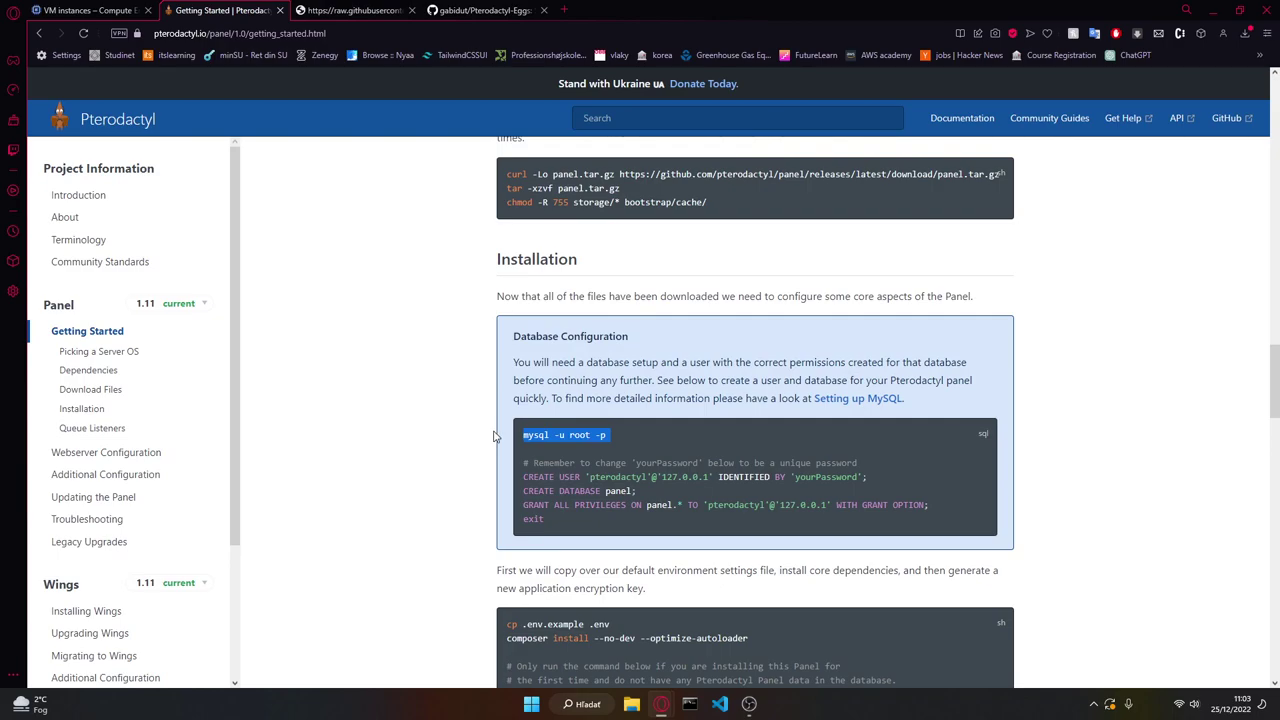
{"action": "scroll", "coordinate": [646, 436], "scroll_direction": "down", "scroll_amount": 1}
{"action": "key", "text": "alt+Tab"}
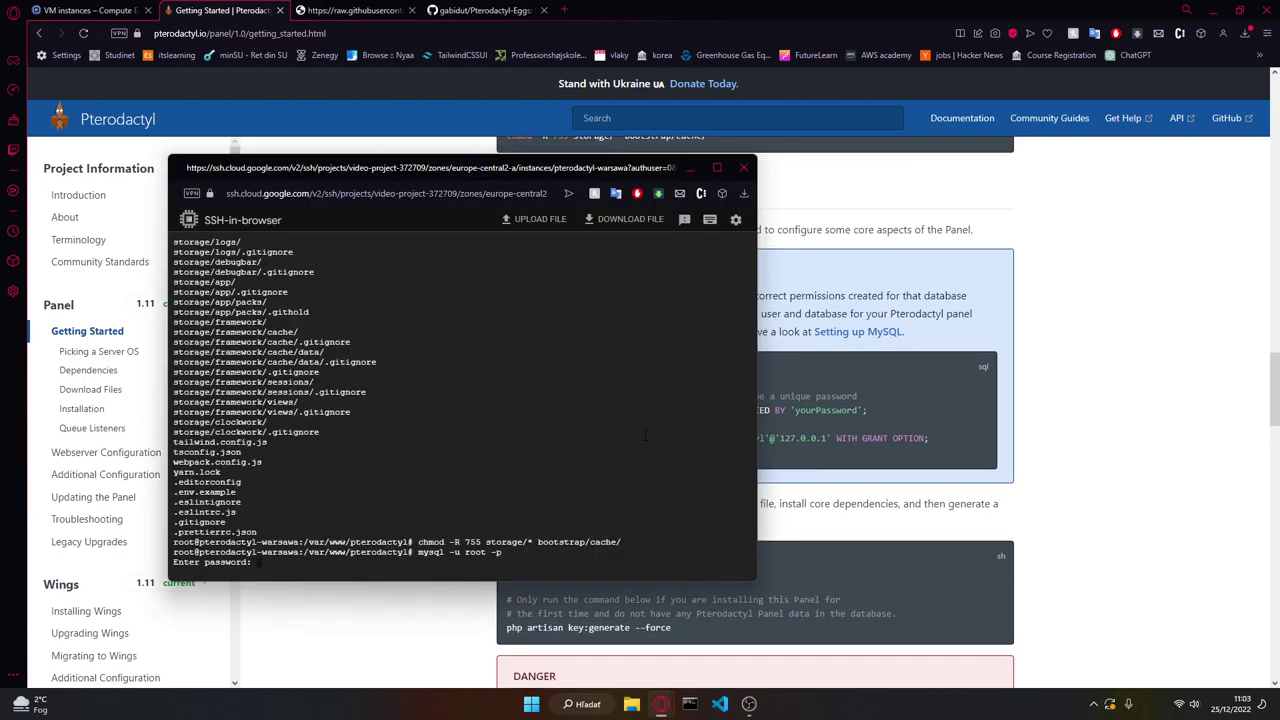
{"action": "key", "text": "Return"}
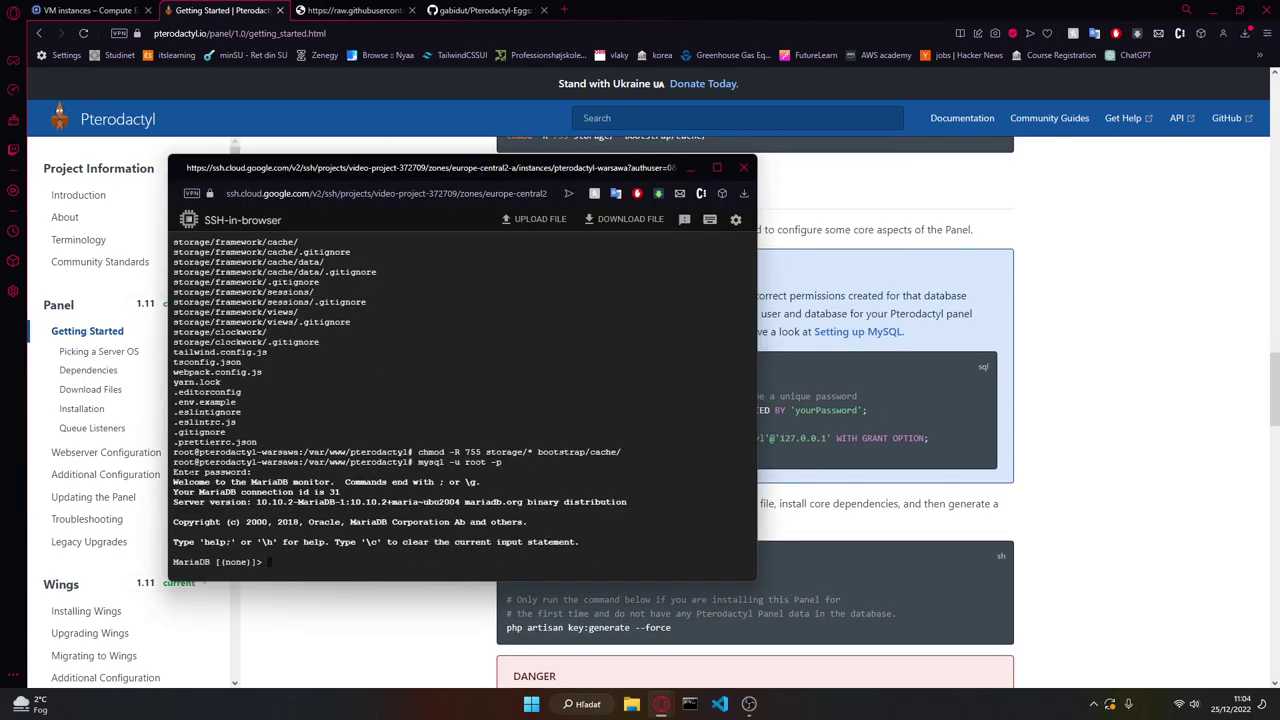
{"action": "left_click_drag", "start_coordinate": [293, 170], "coordinate": [86, 154]}
{"action": "left_click", "coordinate": [745, 410]}
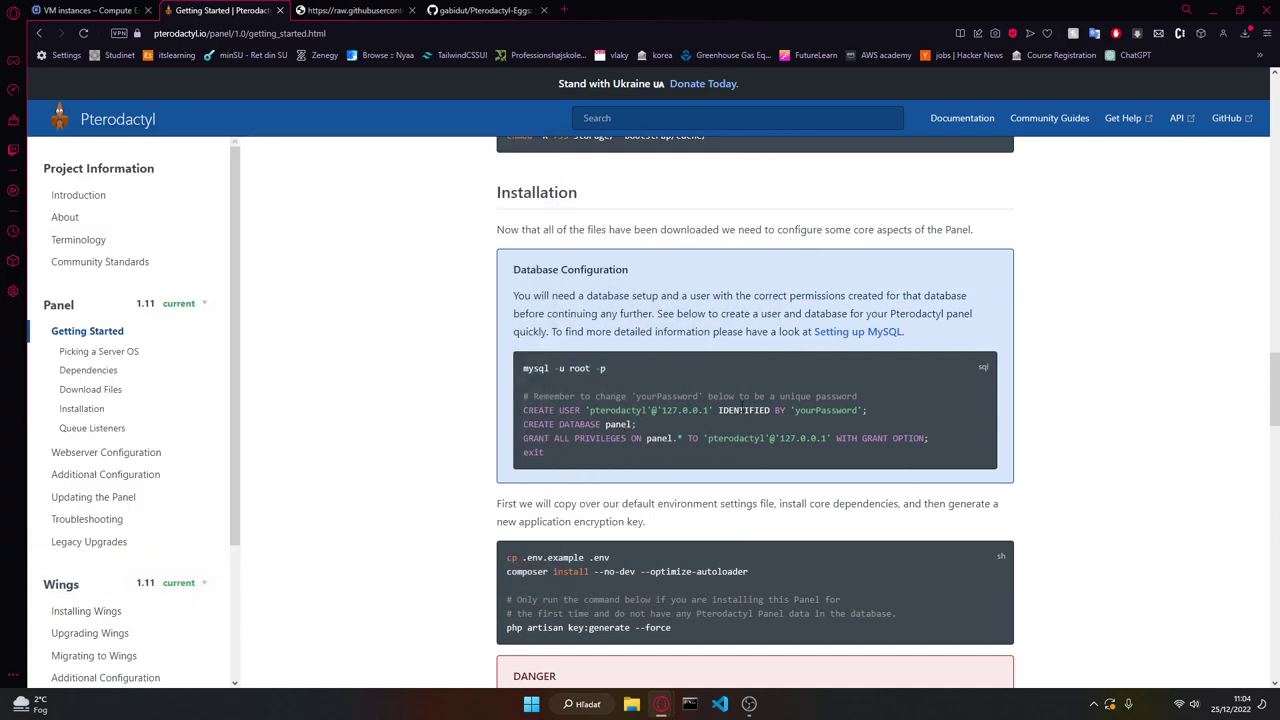
{"action": "triple_click", "coordinate": [745, 410]}
{"action": "key", "text": "ctrl+c"}
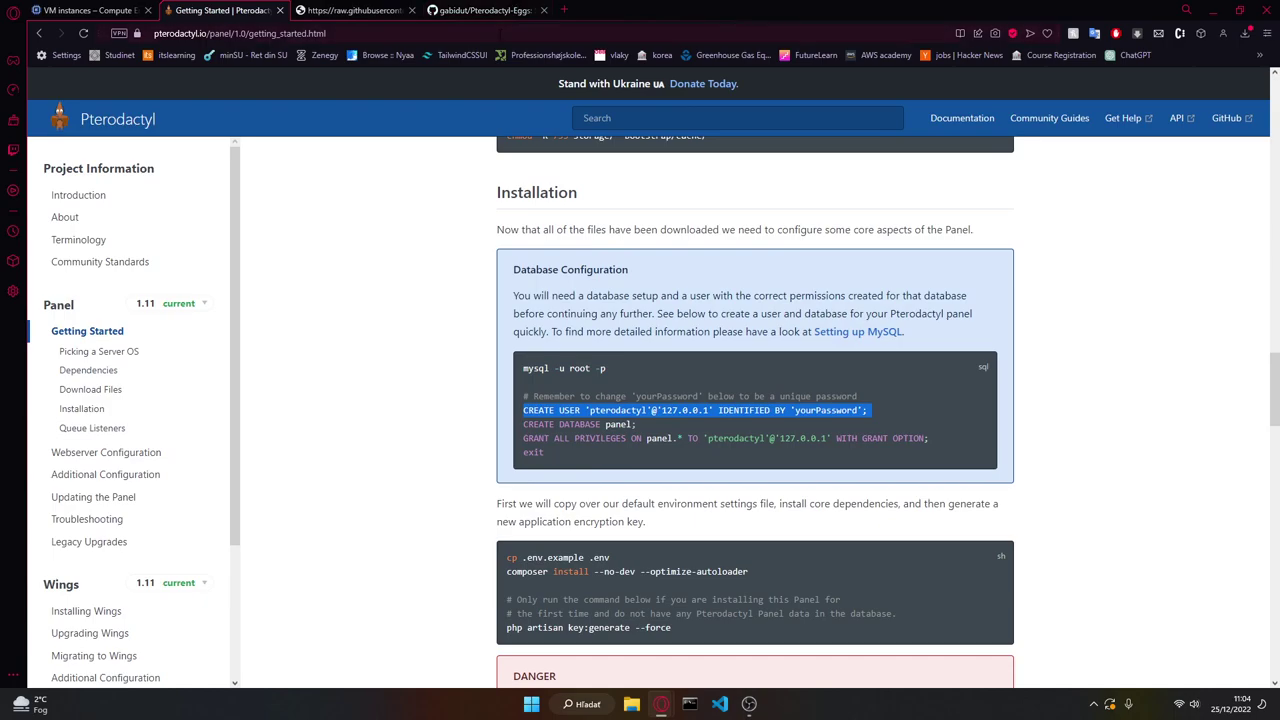
{"action": "key", "text": "ctrl+l"}
{"action": "key", "text": "ctrl+v"}
{"action": "double_click", "coordinate": [372, 33]}
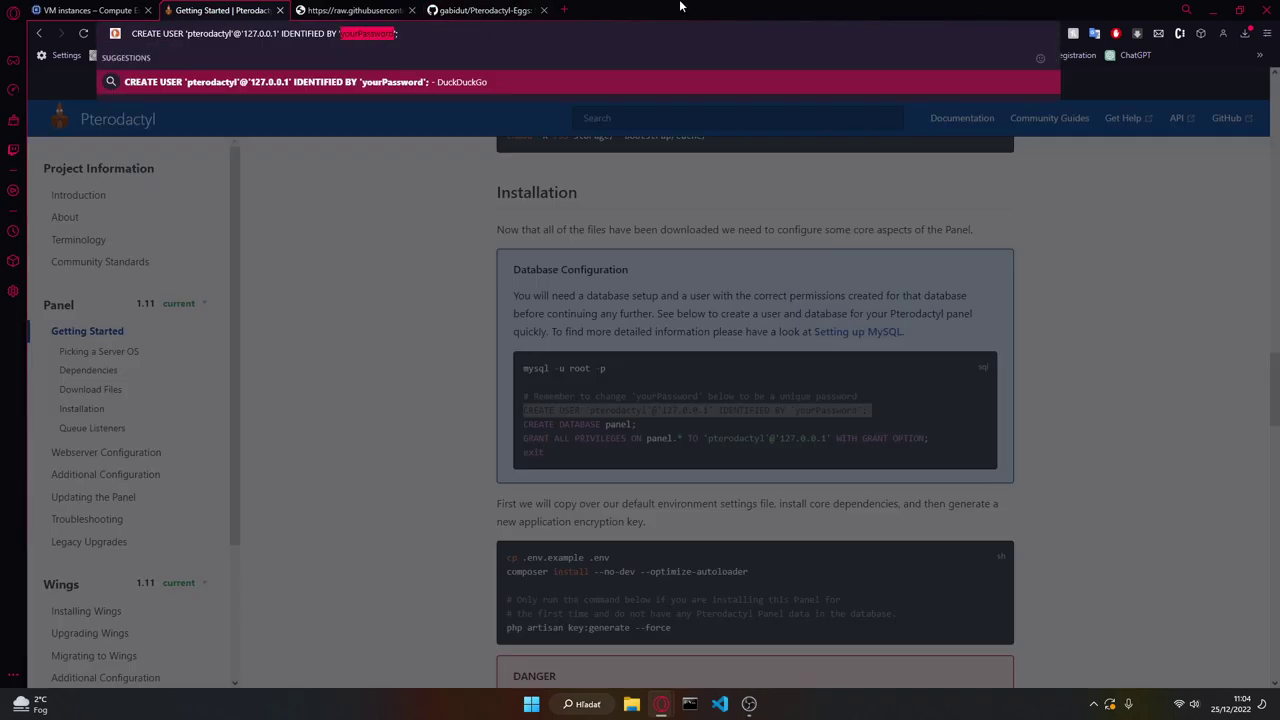
{"action": "type", "text": "password"}
{"action": "key", "text": "ctrl+a"}
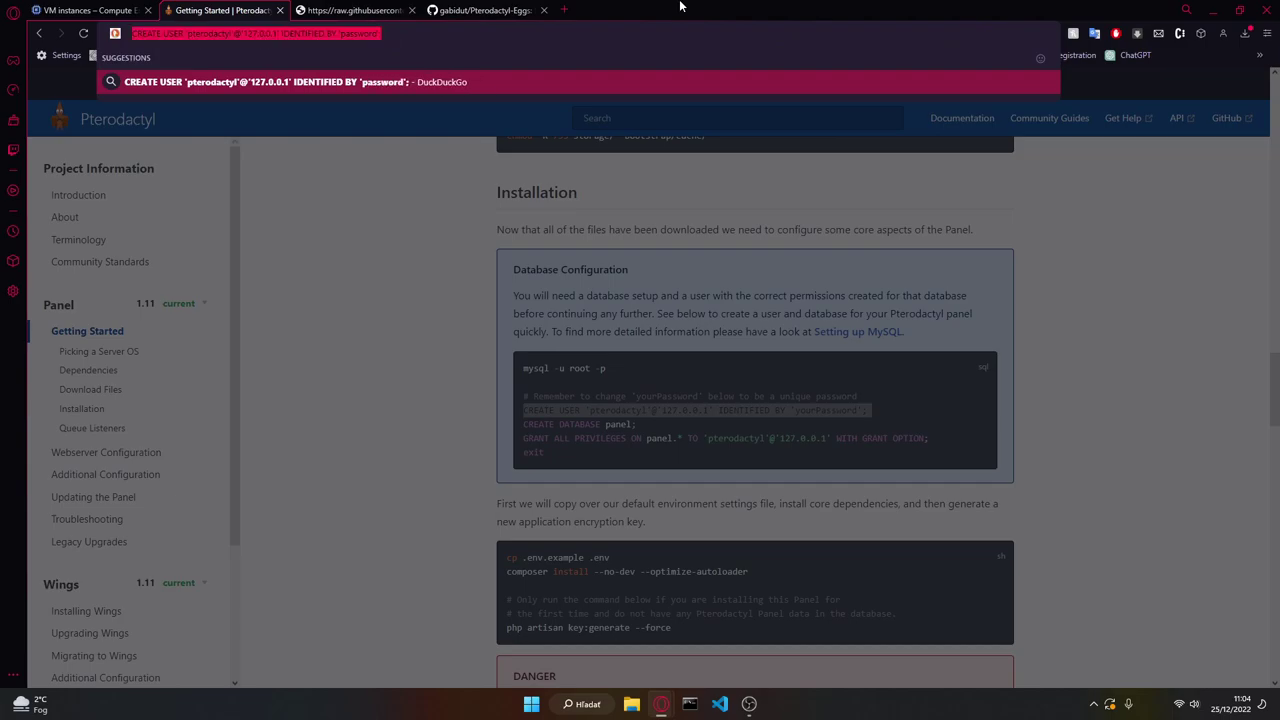
{"action": "key", "text": "alt+Tab"}
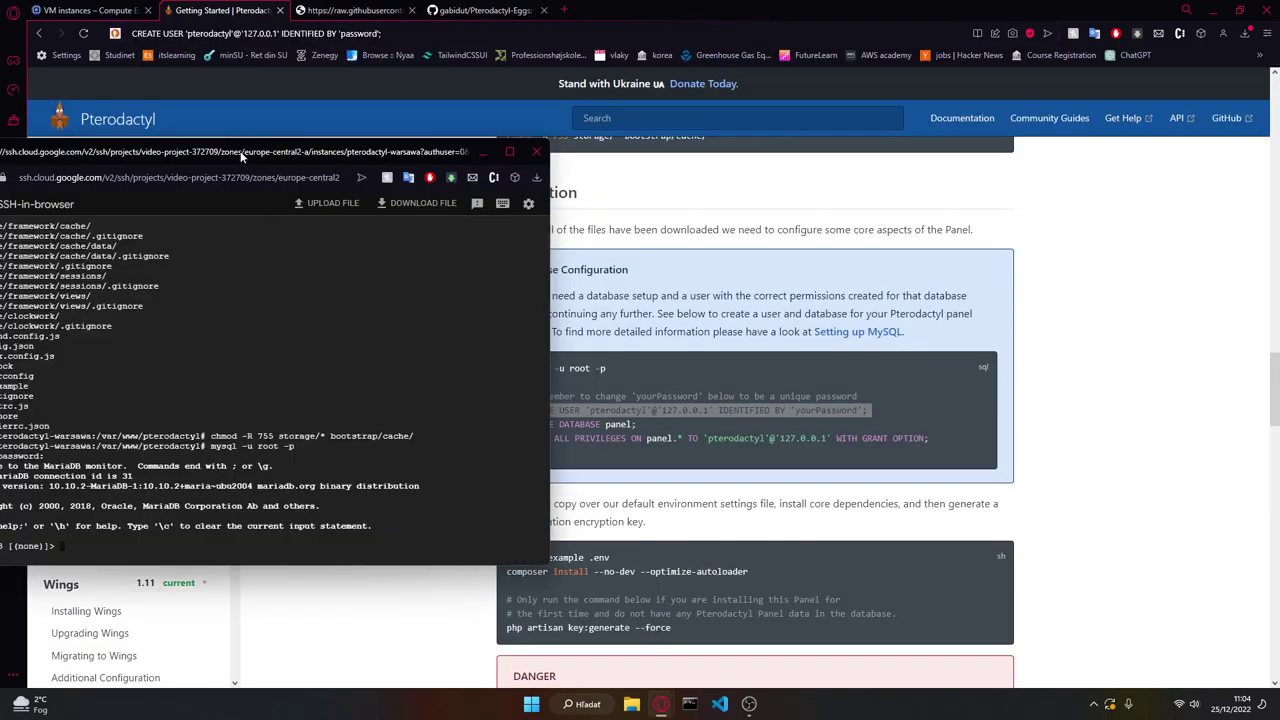
{"action": "left_click_drag", "start_coordinate": [241, 151], "coordinate": [318, 90]}
{"action": "key", "text": "ctrl+v"}
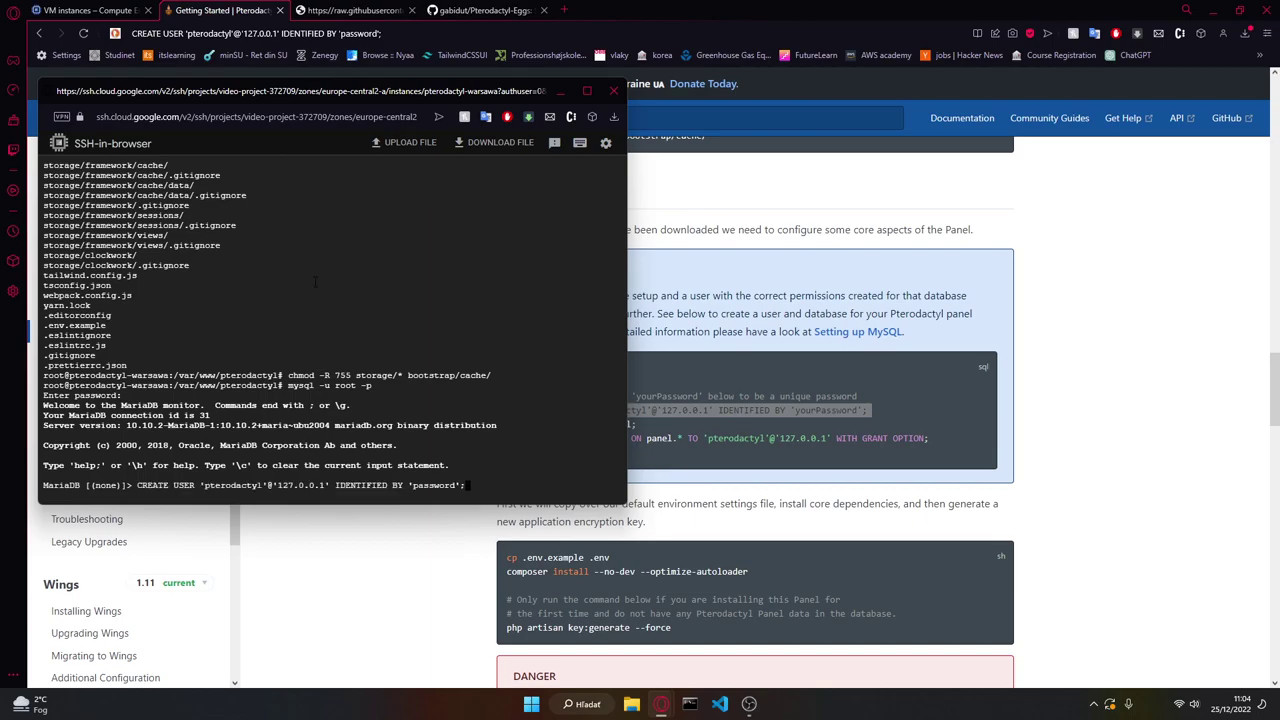
{"action": "key", "text": "Return"}
Step: Create the panel database with CREATE DATABASE panel
{"action": "key", "text": "alt+Tab"}
{"action": "triple_click", "coordinate": [605, 424]}
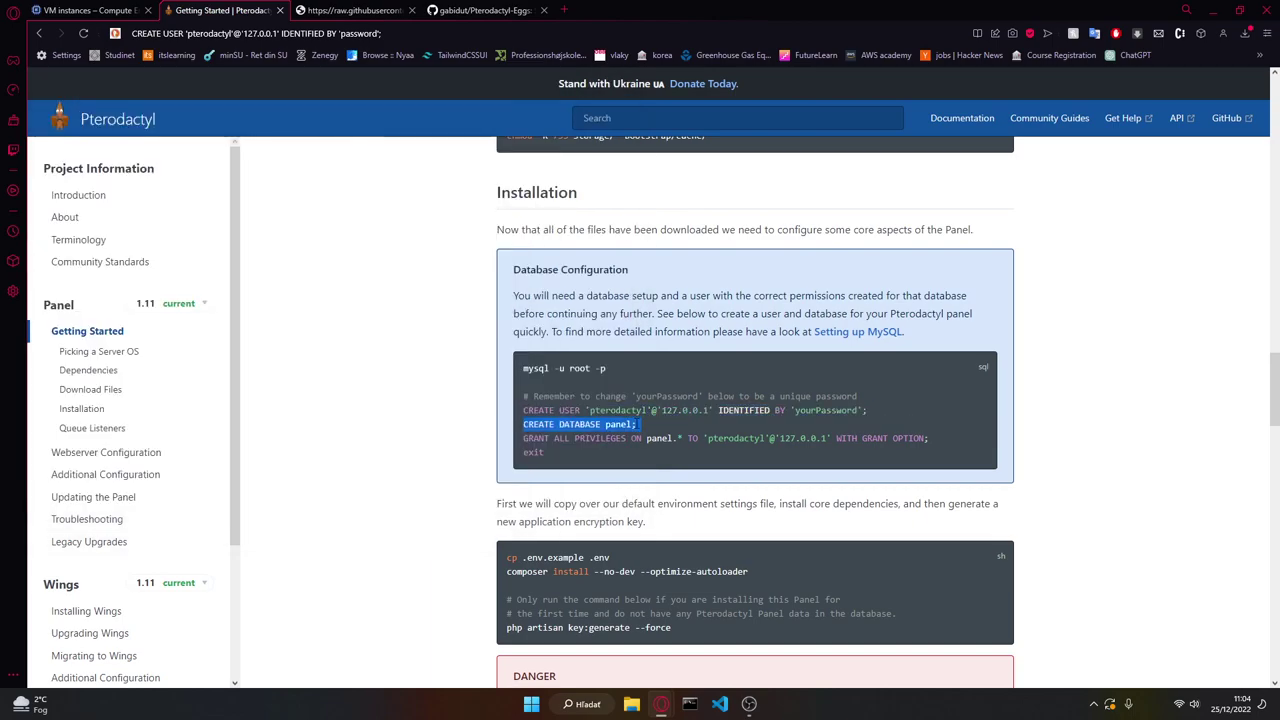
{"action": "key", "text": "ctrl+c"}
{"action": "key", "text": "alt+Tab"}
{"action": "key", "text": "ctrl+v"}
{"action": "key", "text": "Return"}
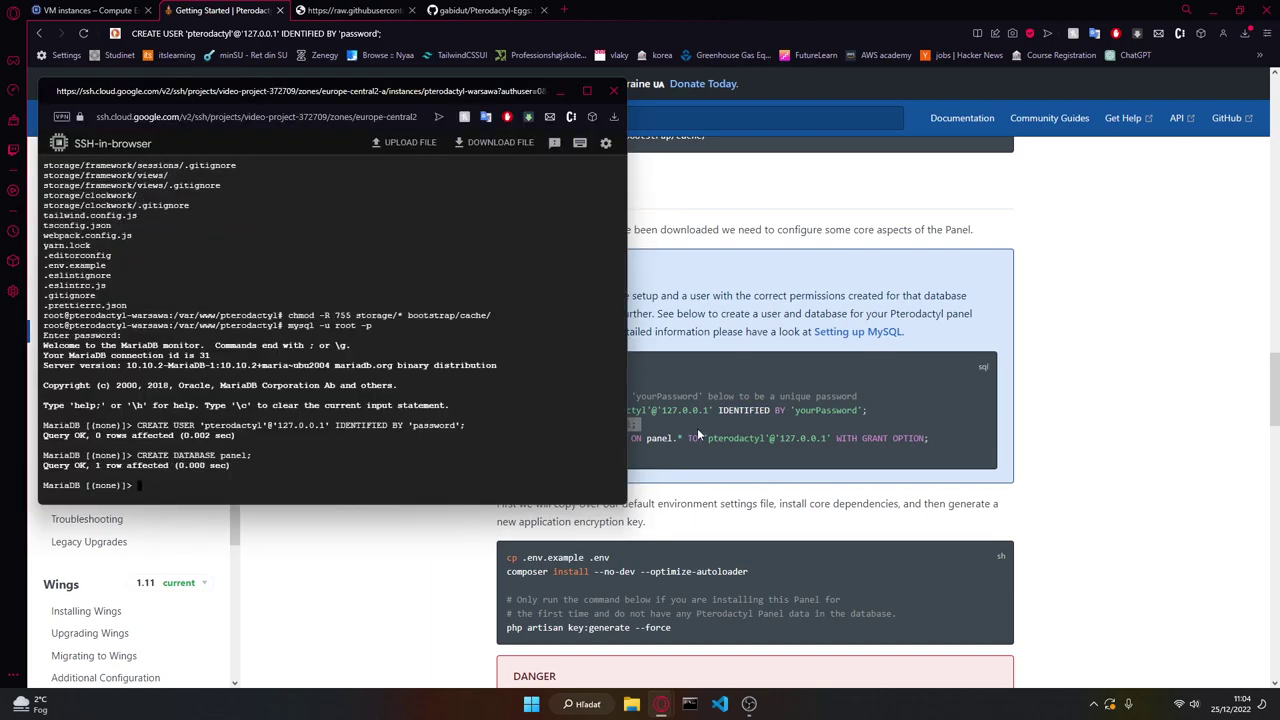
Step: Grant the pterodactyl user all privileges on the panel database
{"action": "left_click", "coordinate": [701, 437]}
{"action": "triple_click", "coordinate": [701, 437]}
{"action": "key", "text": "ctrl+c"}
{"action": "key", "text": "alt+Tab"}
{"action": "key", "text": "ctrl+v"}
{"action": "key", "text": "Return"}
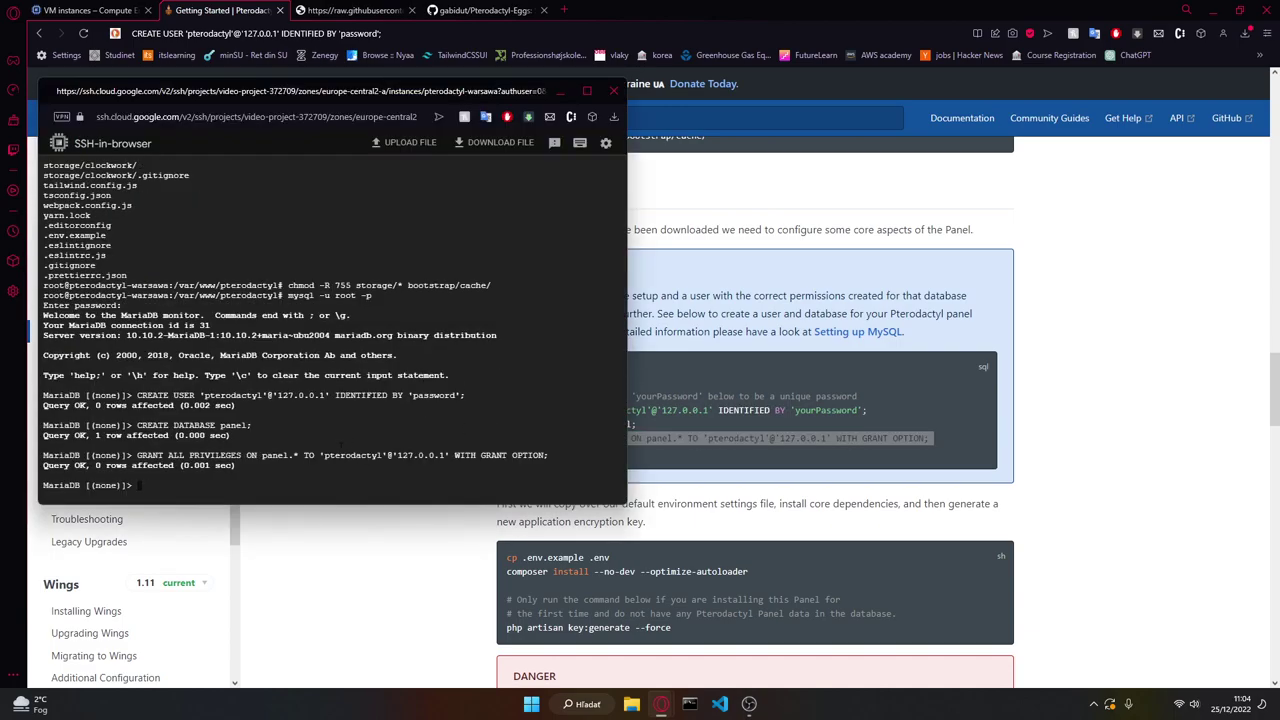
Step: Leave the MariaDB monitor and return to the installation guide
{"action": "left_click", "coordinate": [676, 440]}
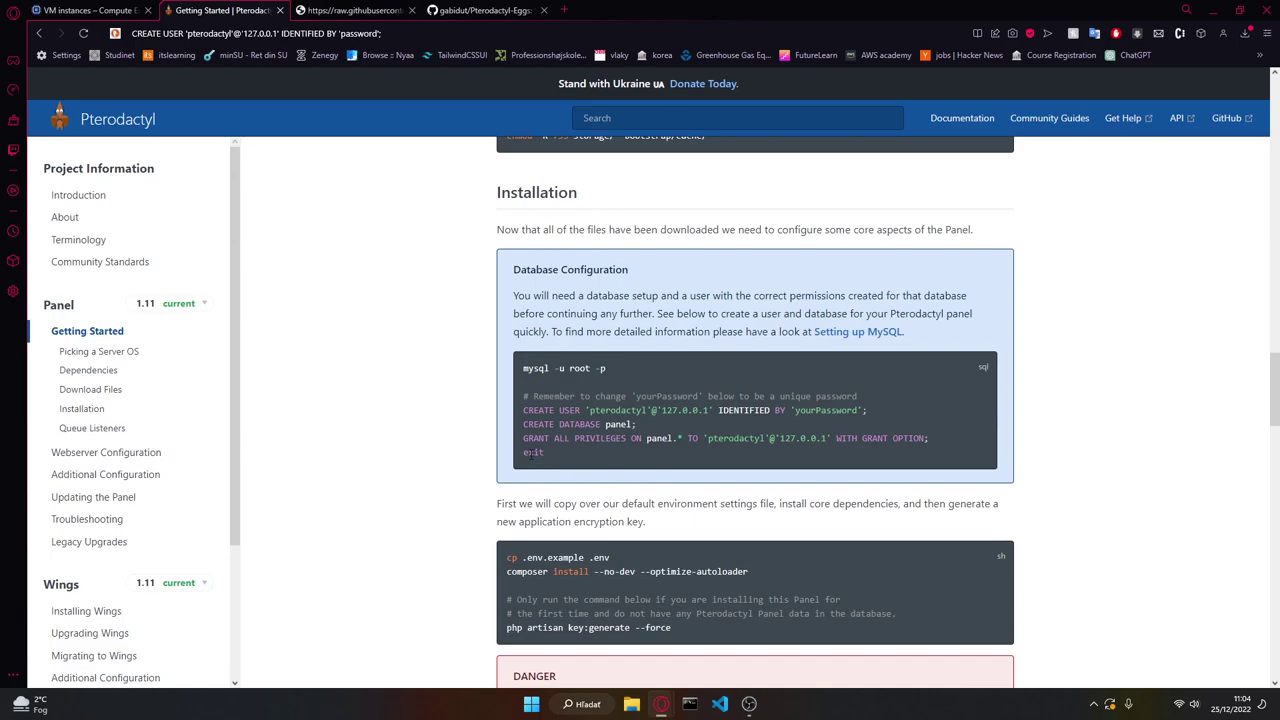
{"action": "double_click", "coordinate": [533, 453]}
{"action": "key", "text": "ctrl+c"}
{"action": "key", "text": "alt+Tab"}
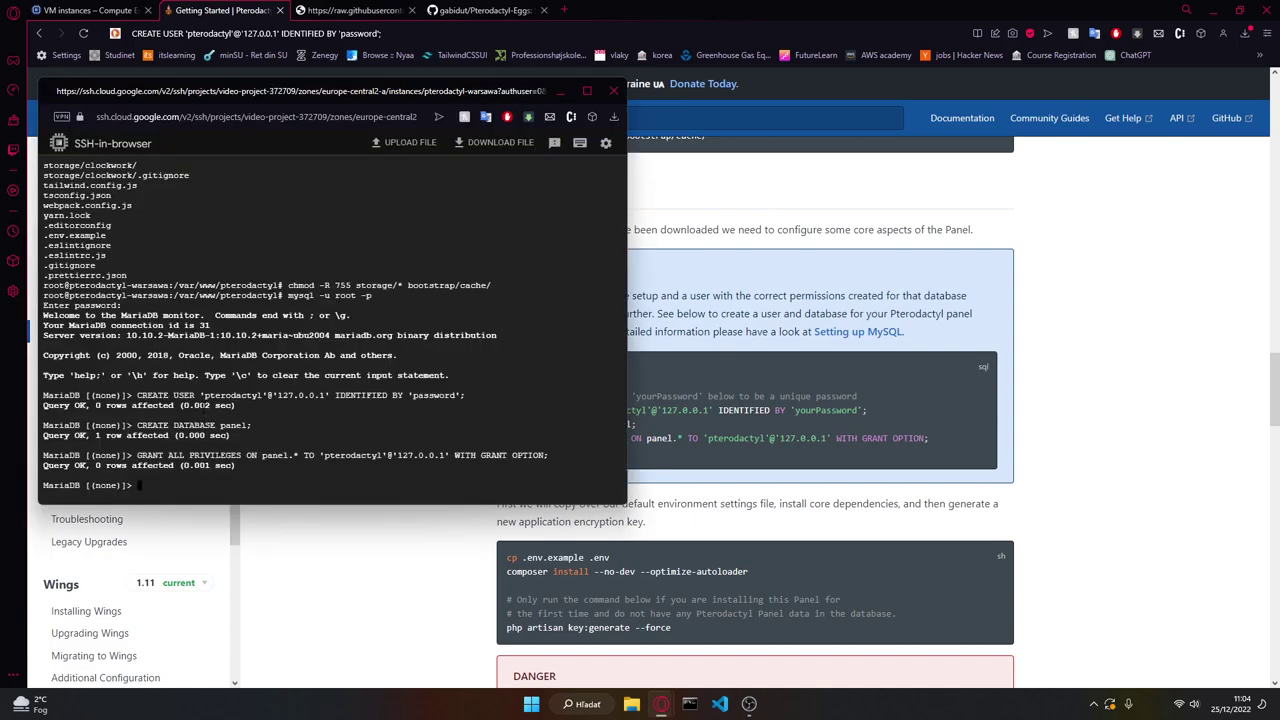
{"action": "key", "text": "ctrl+c"}
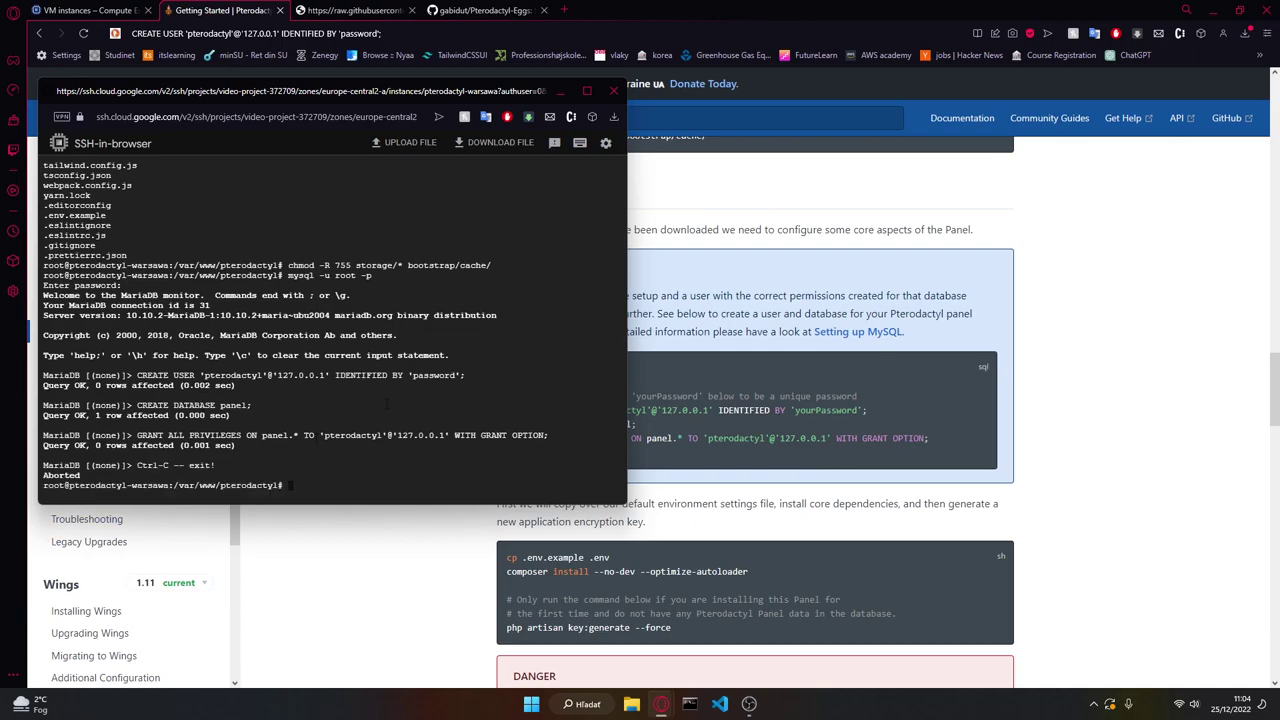
{"action": "scroll", "coordinate": [396, 546], "scroll_direction": "down", "scroll_amount": 3}
{"action": "key", "text": "alt+Tab"}
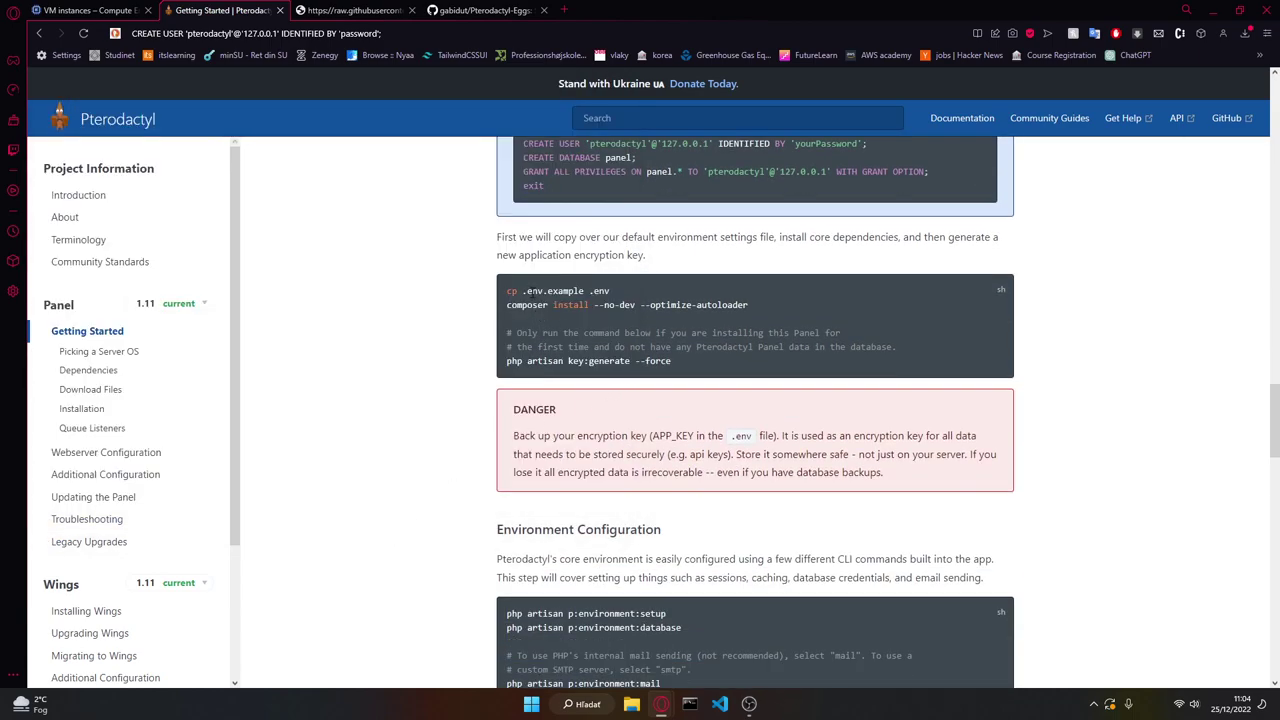
Step: Create the .env file with cp .env.example .env
{"action": "key", "text": "alt+Tab"}
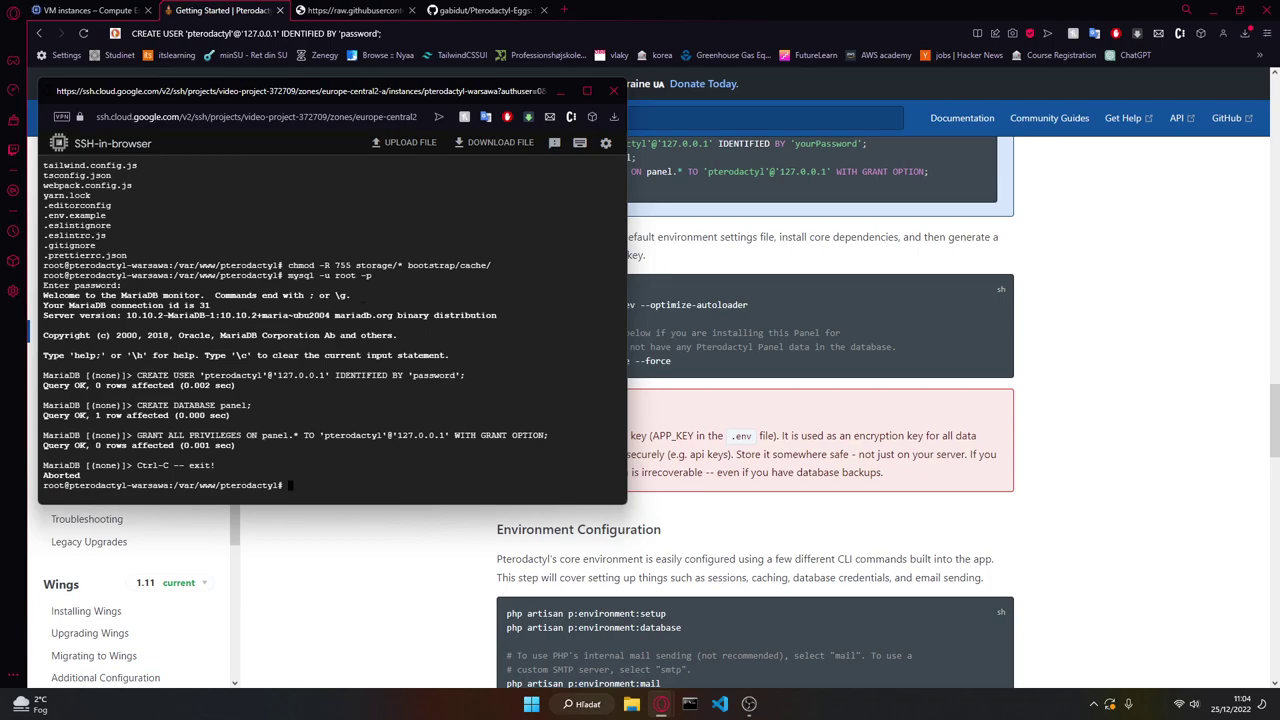
{"action": "key", "text": "alt+Tab"}
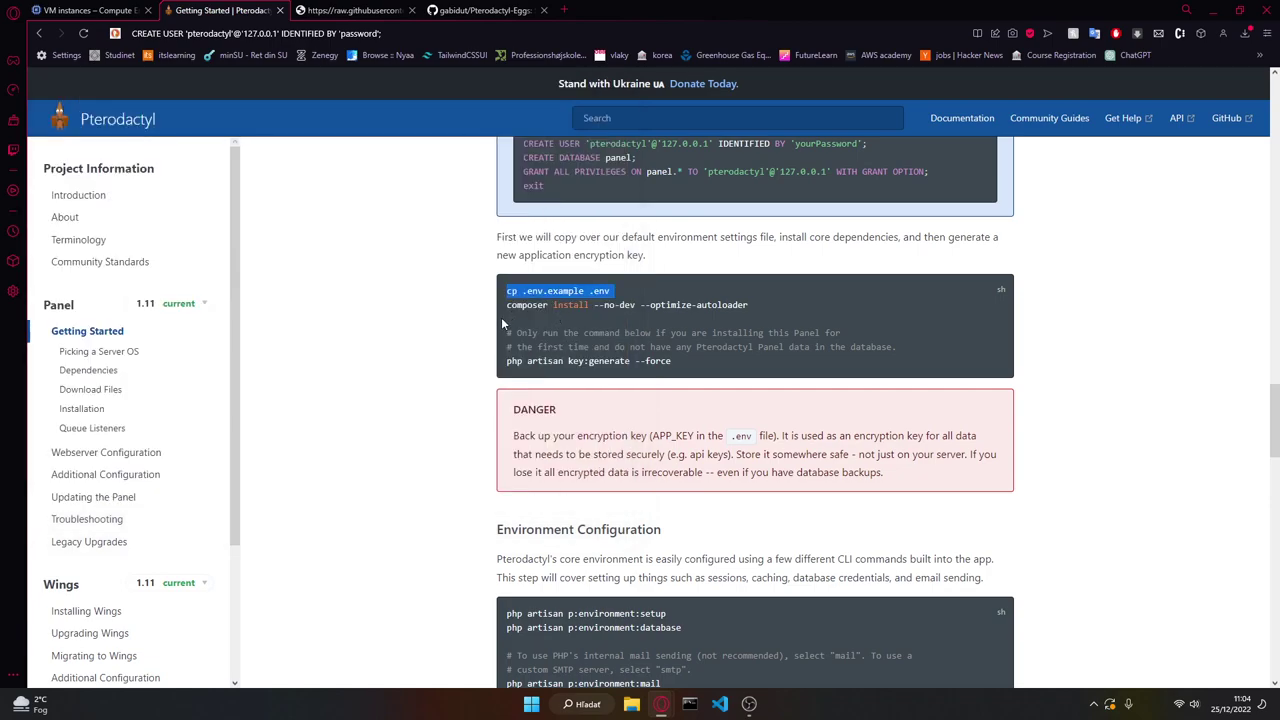
{"action": "left_click_drag", "start_coordinate": [643, 237], "coordinate": [780, 242]}
{"action": "left_click", "coordinate": [806, 257]}
{"action": "key", "text": "alt+Tab"}
{"action": "key", "text": "ctrl+v"}
{"action": "key", "text": "Return"}
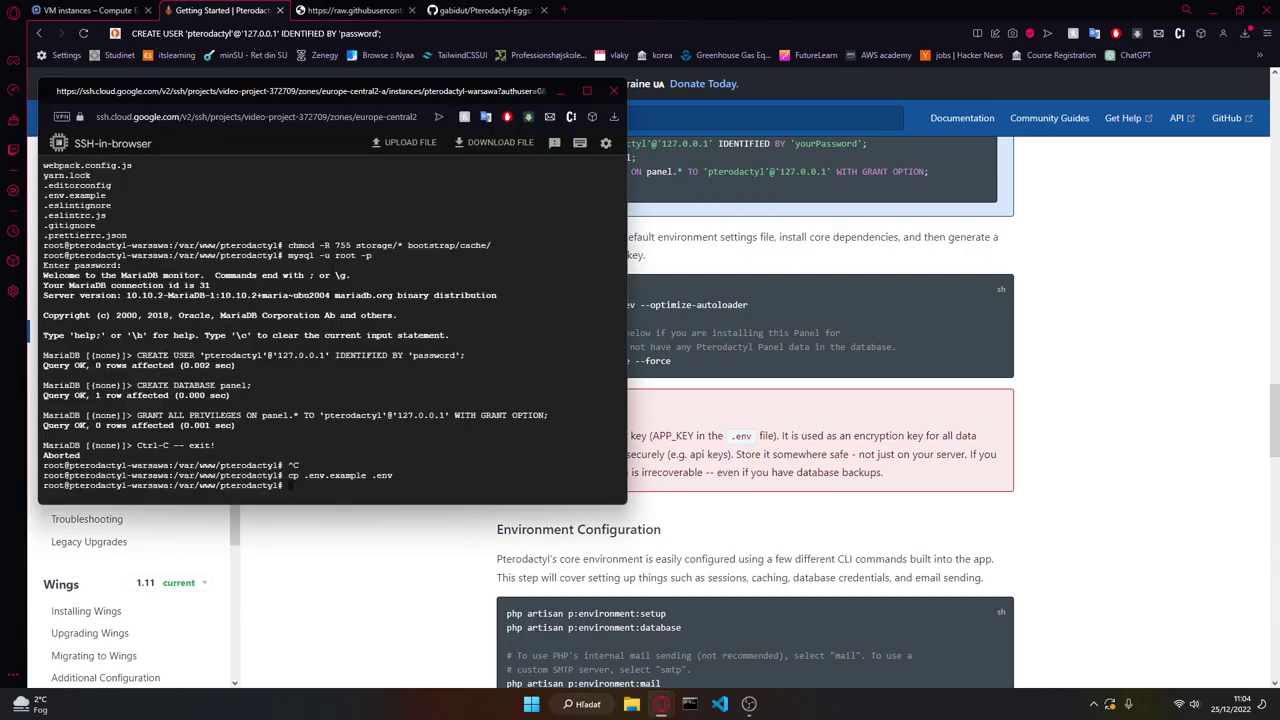
Step: Run composer install --no-dev --optimize-autoloader, answering yes to run as root
{"action": "key", "text": "alt+Tab"}
{"action": "triple_click", "coordinate": [670, 305]}
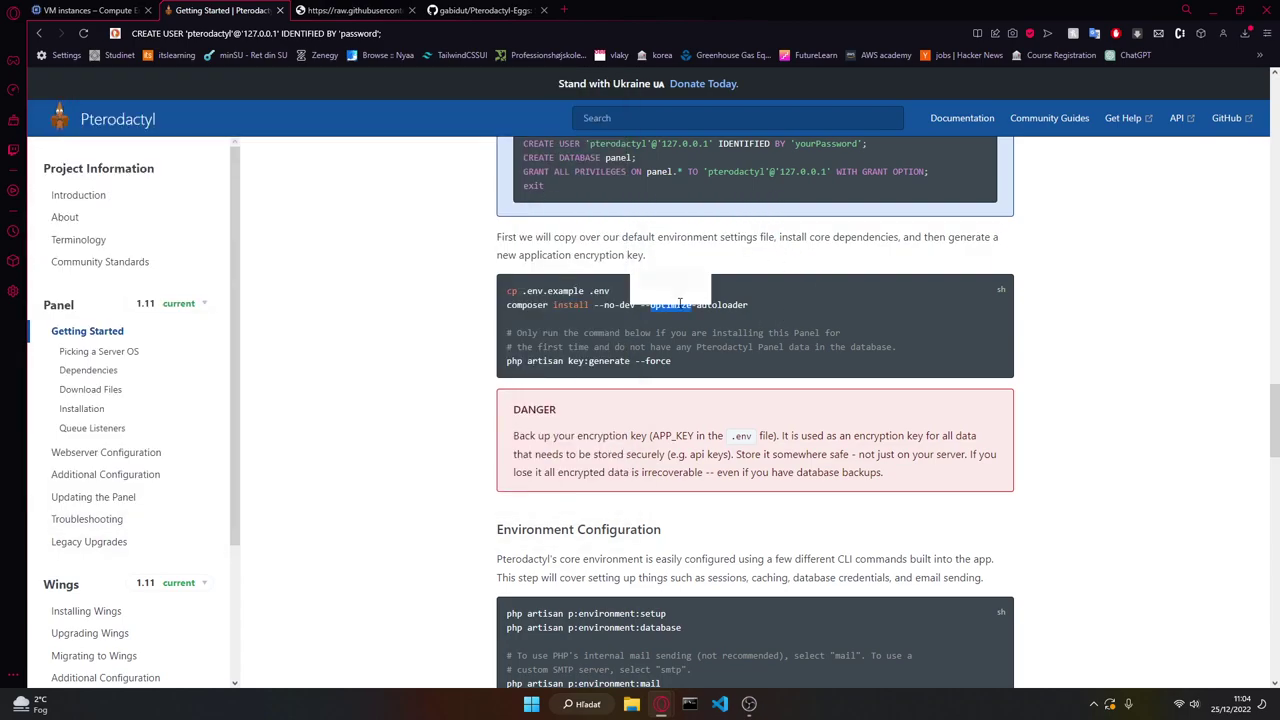
{"action": "key", "text": "alt+Tab"}
{"action": "key", "text": "ctrl+v"}
{"action": "key", "text": "Return"}
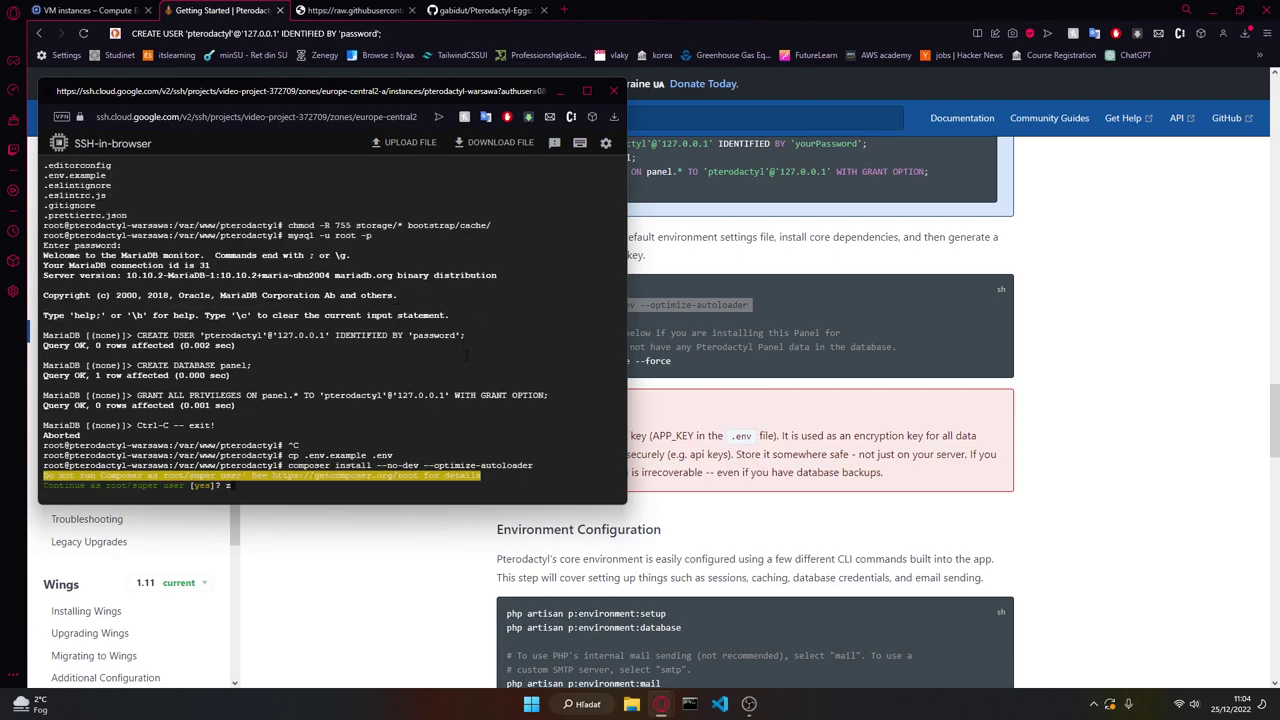
{"action": "type", "text": "yes"}
{"action": "key", "text": "Return"}
Step: Generate the application encryption key with php artisan key:generate --force
{"action": "key", "text": "alt+Tab"}
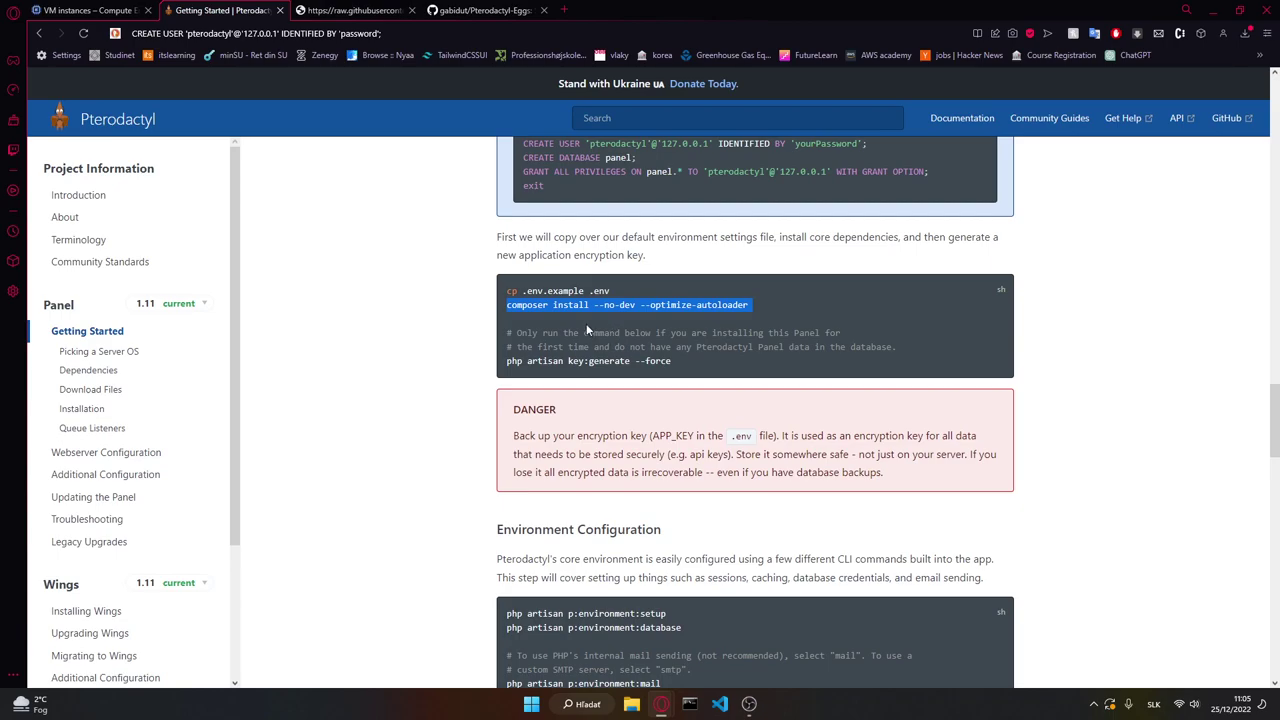
{"action": "triple_click", "coordinate": [568, 360]}
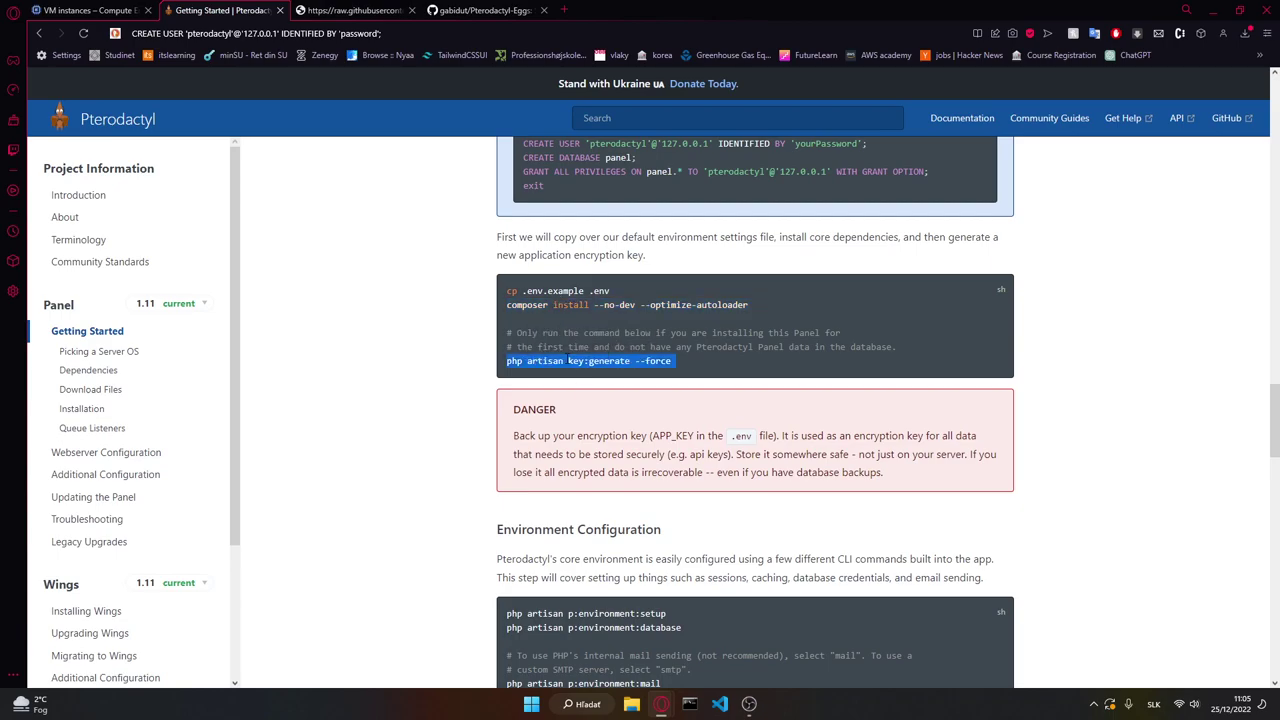
{"action": "key", "text": "alt+Tab"}
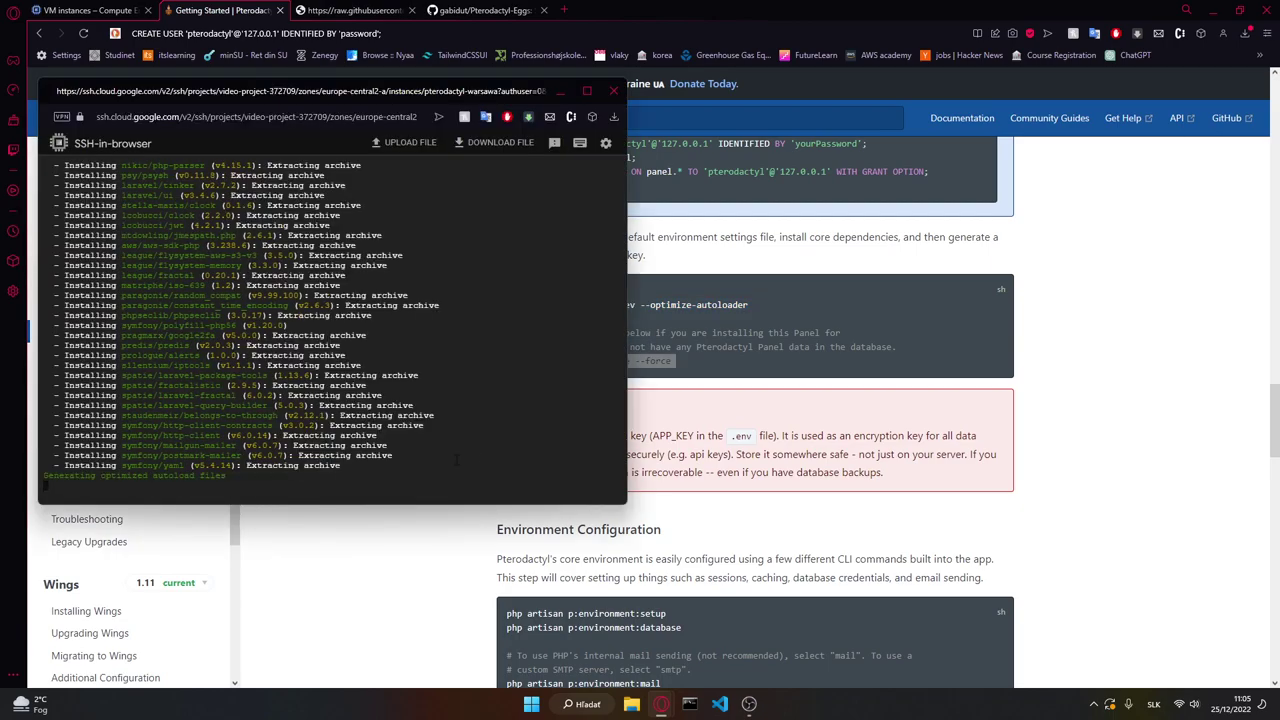
{"action": "key", "text": "alt+Tab"}
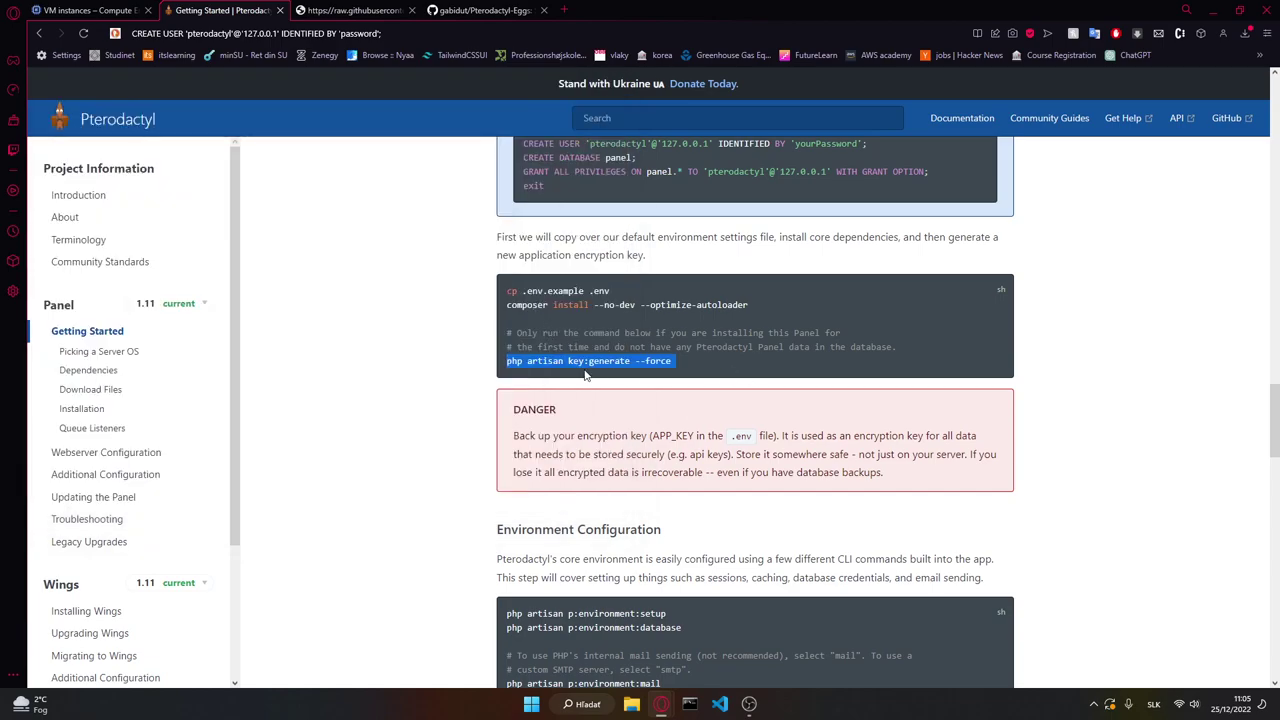
{"action": "key", "text": "alt+Tab"}
{"action": "key", "text": "ctrl+v"}
{"action": "key", "text": "Return"}
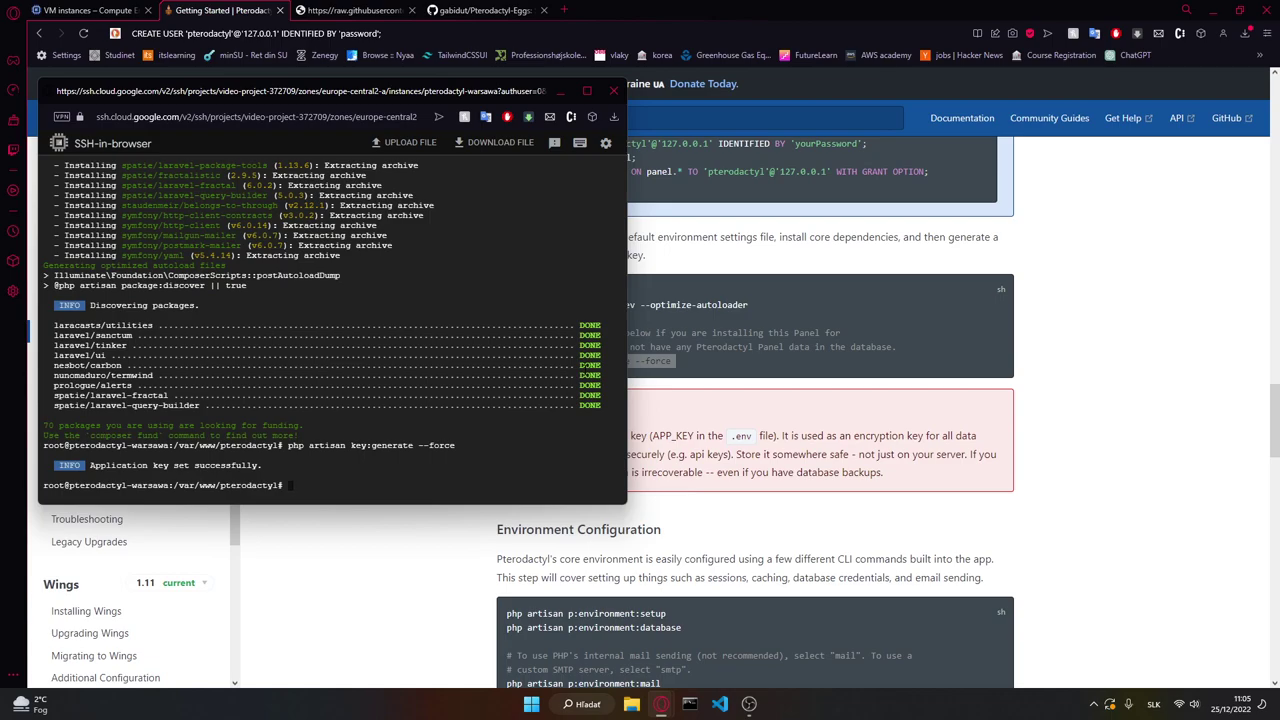
{"action": "key", "text": "alt+Tab"}
{"action": "scroll", "coordinate": [638, 413], "scroll_direction": "down", "scroll_amount": 2}
Step: Start the environment setup with php artisan p:environment:setup
{"action": "double_click", "coordinate": [638, 413]}
{"action": "triple_click", "coordinate": [638, 413]}
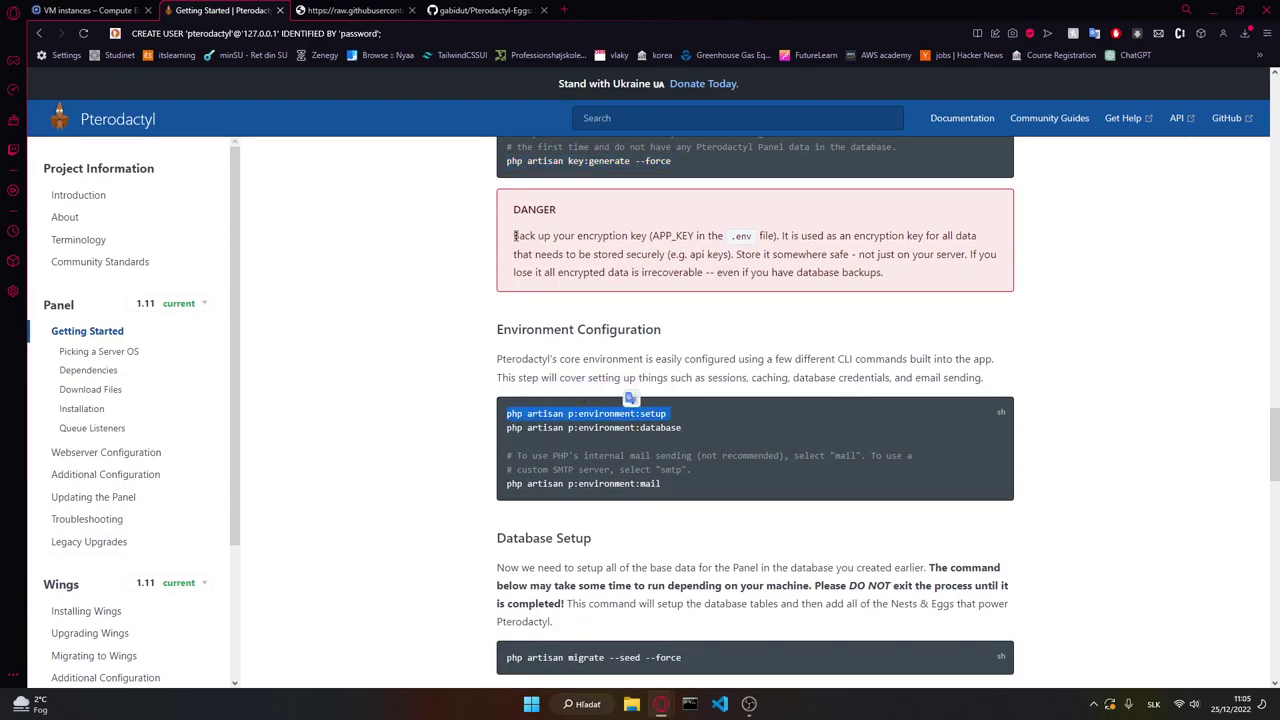
{"action": "left_click_drag", "start_coordinate": [513, 238], "coordinate": [645, 237]}
{"action": "left_click", "coordinate": [645, 237]}
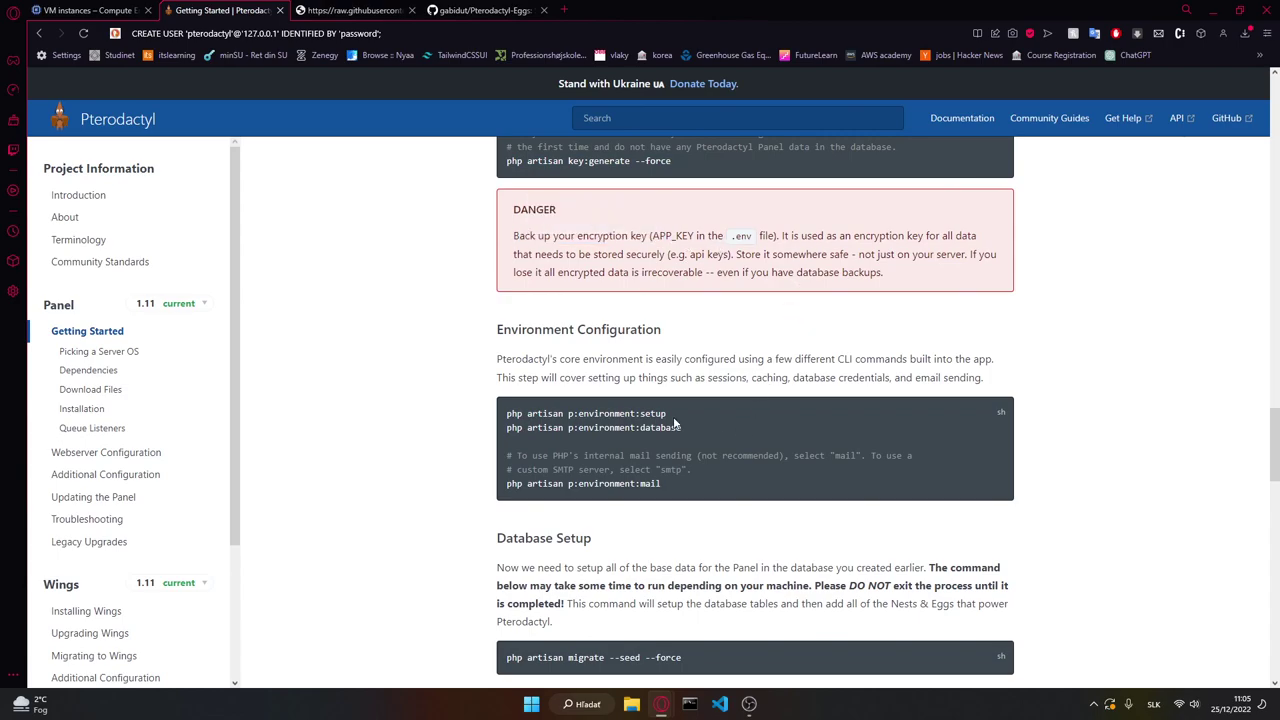
{"action": "double_click", "coordinate": [636, 412]}
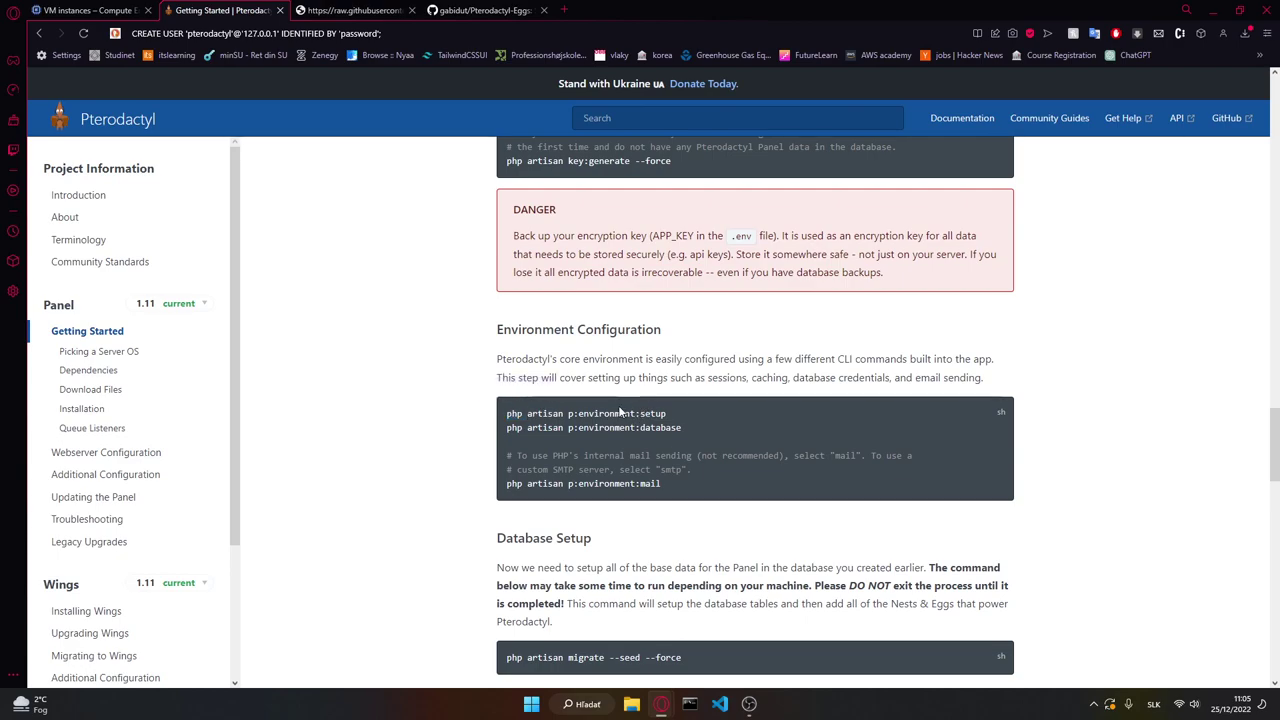
{"action": "triple_click", "coordinate": [636, 412]}
{"action": "key", "text": "ctrl+c"}
{"action": "key", "text": "alt+Tab"}
{"action": "key", "text": "ctrl+v"}
{"action": "key", "text": "Return"}
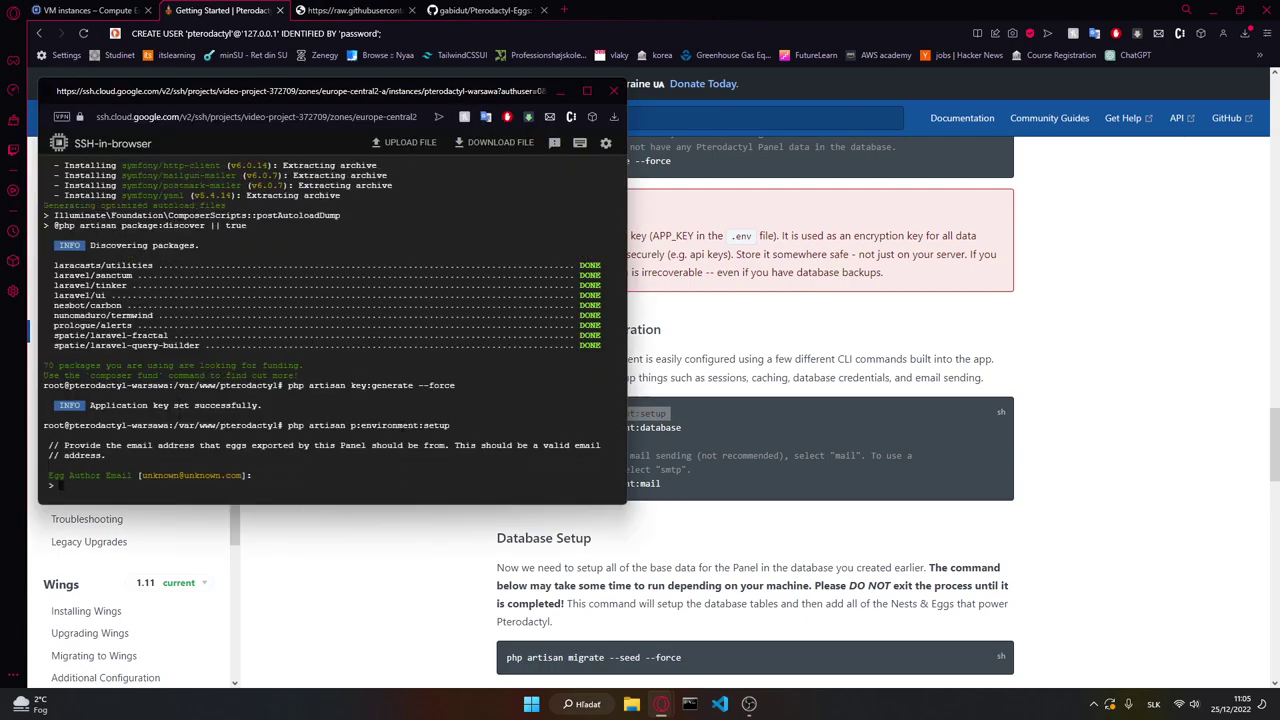
Step: Enter an email address as the egg author email
{"action": "key", "text": "alt+Tab"}
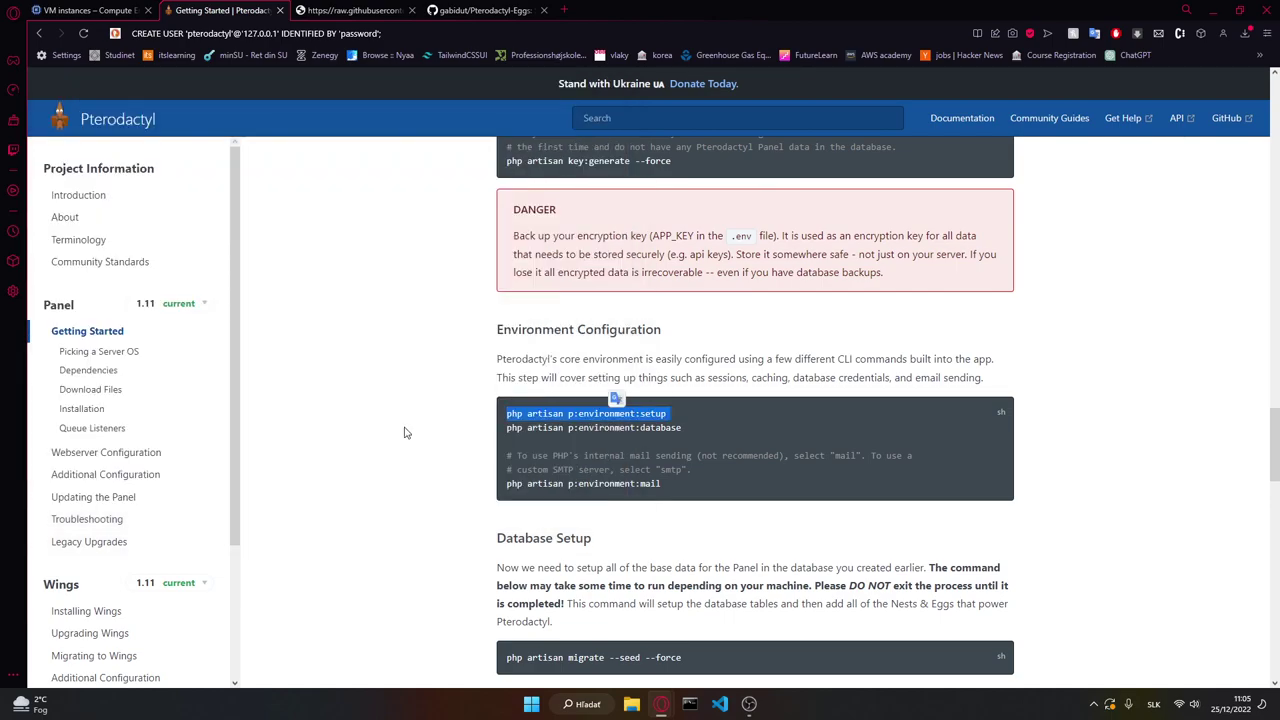
{"action": "left_click", "coordinate": [700, 483]}
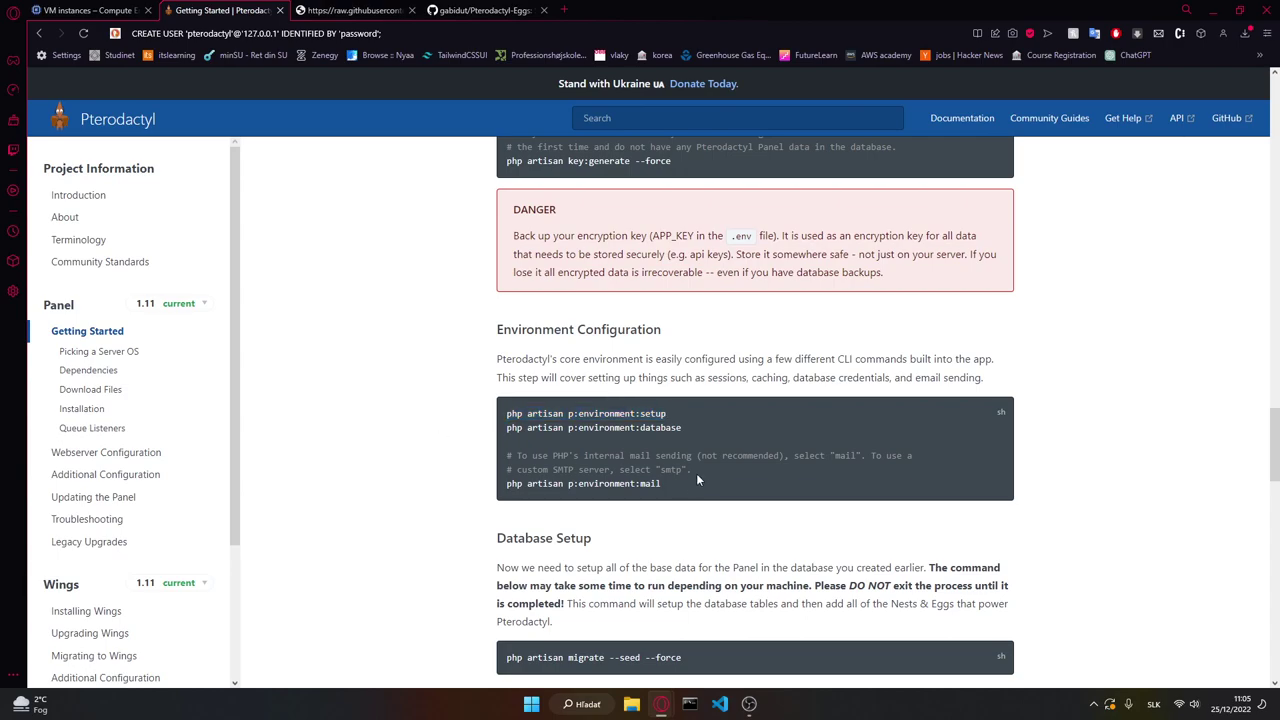
{"action": "scroll", "coordinate": [700, 483], "scroll_direction": "down", "scroll_amount": 1}
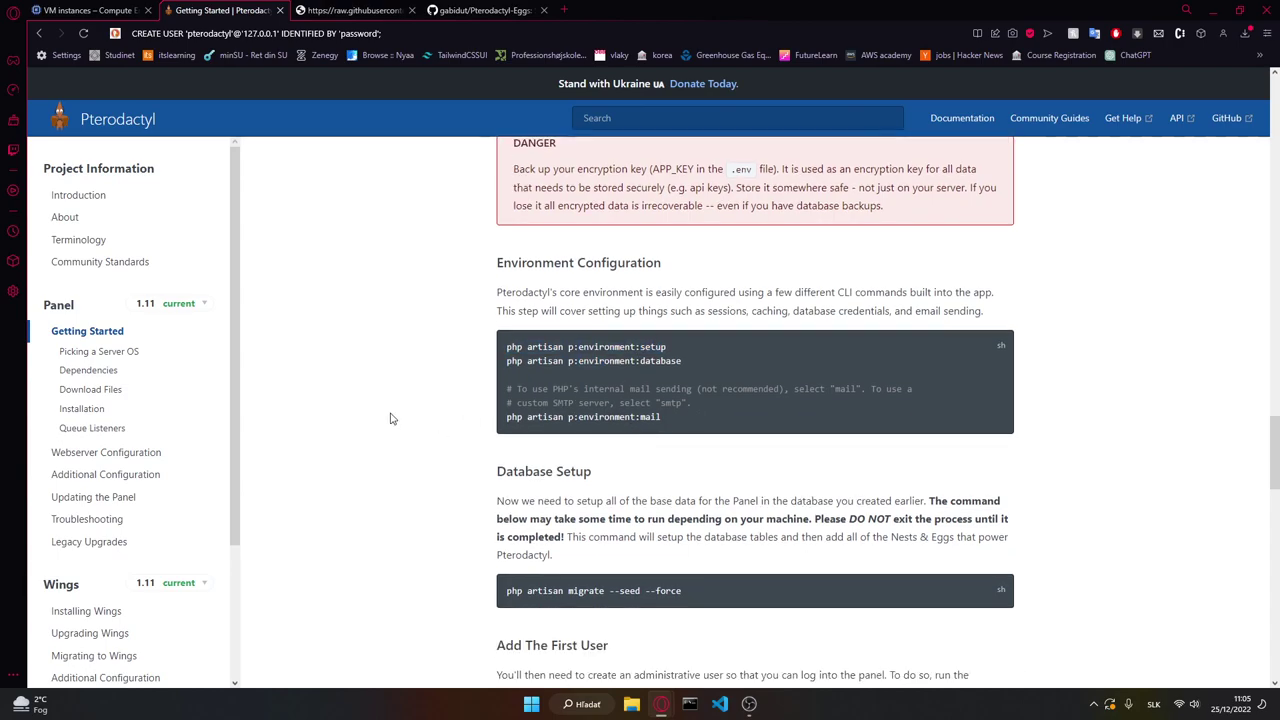
{"action": "scroll", "coordinate": [391, 417], "scroll_direction": "up", "scroll_amount": 1}
{"action": "key", "text": "alt+Tab"}
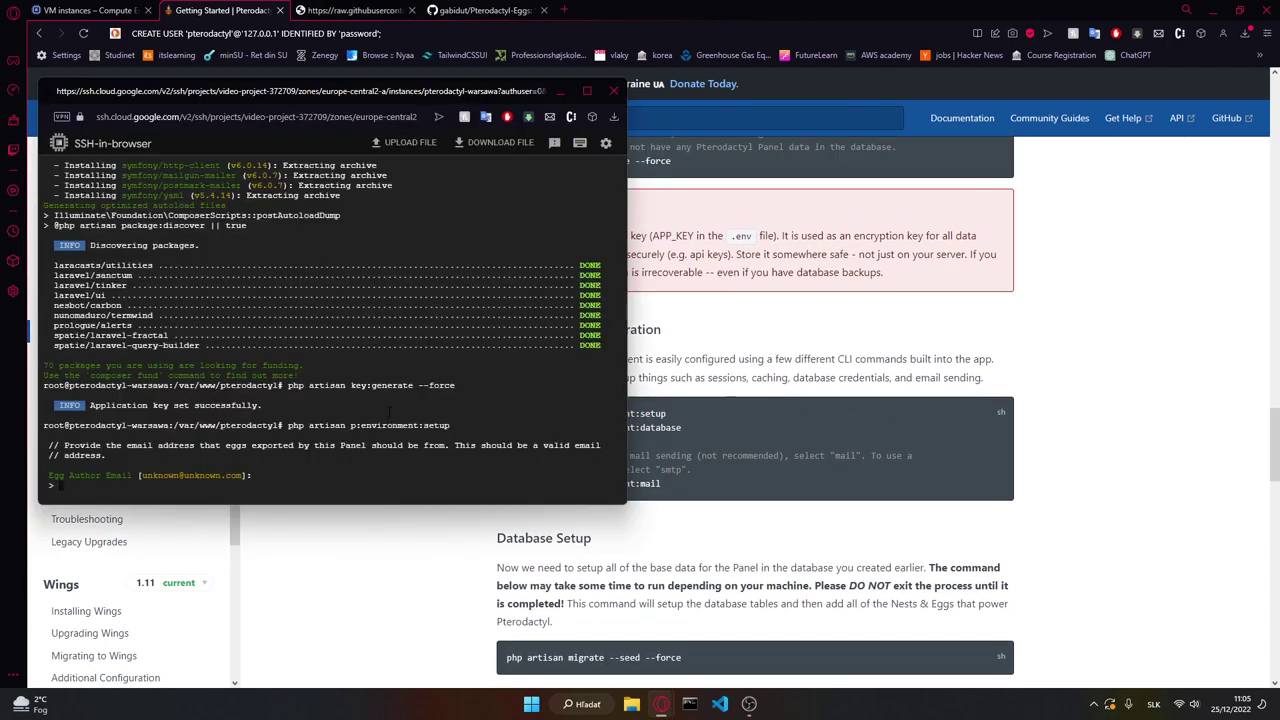
{"action": "key", "text": "Return"}
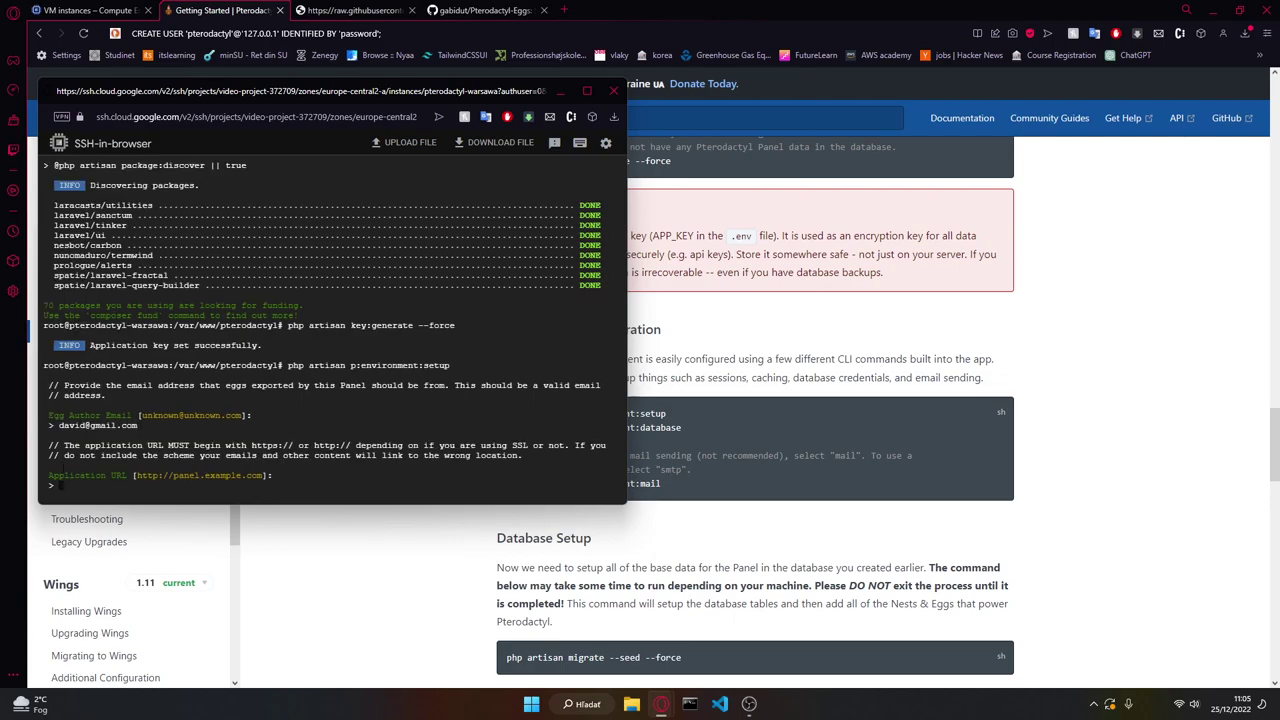
Step: Copy the VM's external IP 34.118.76.143 and paste it as the application URL
{"action": "left_click", "coordinate": [862, 293]}
{"action": "left_click", "coordinate": [90, 10]}
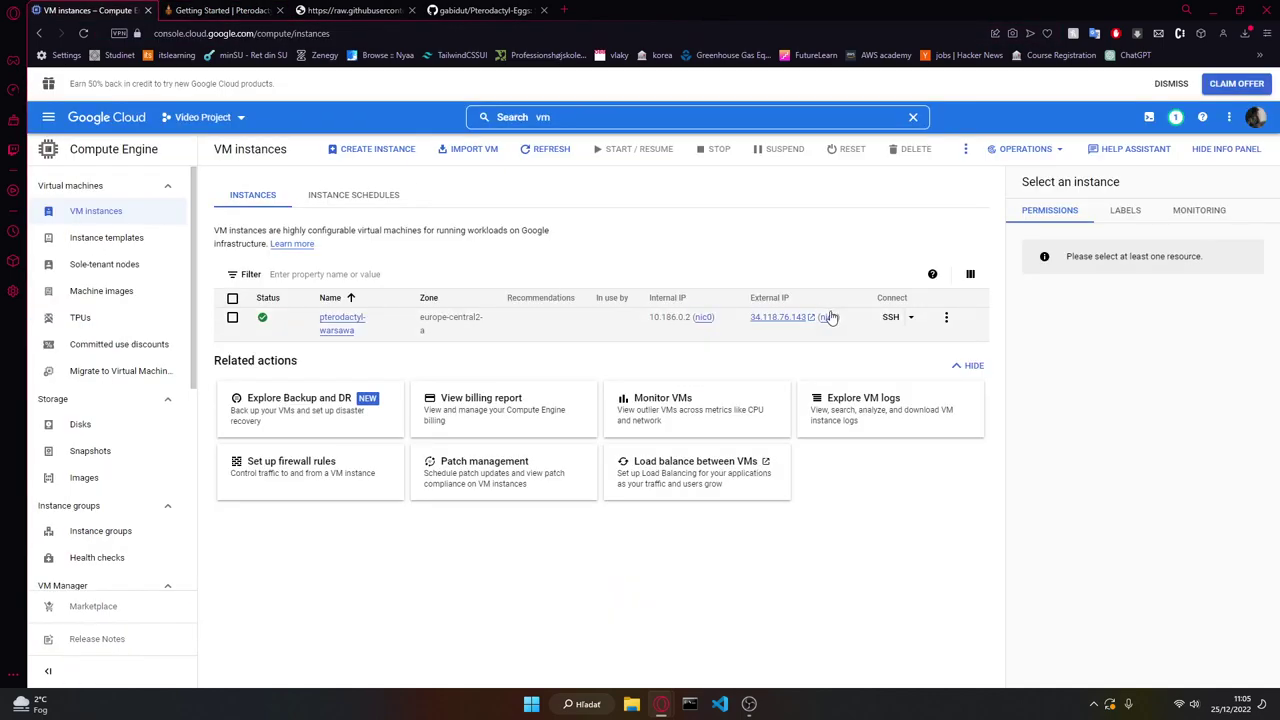
{"action": "left_click", "coordinate": [759, 332]}
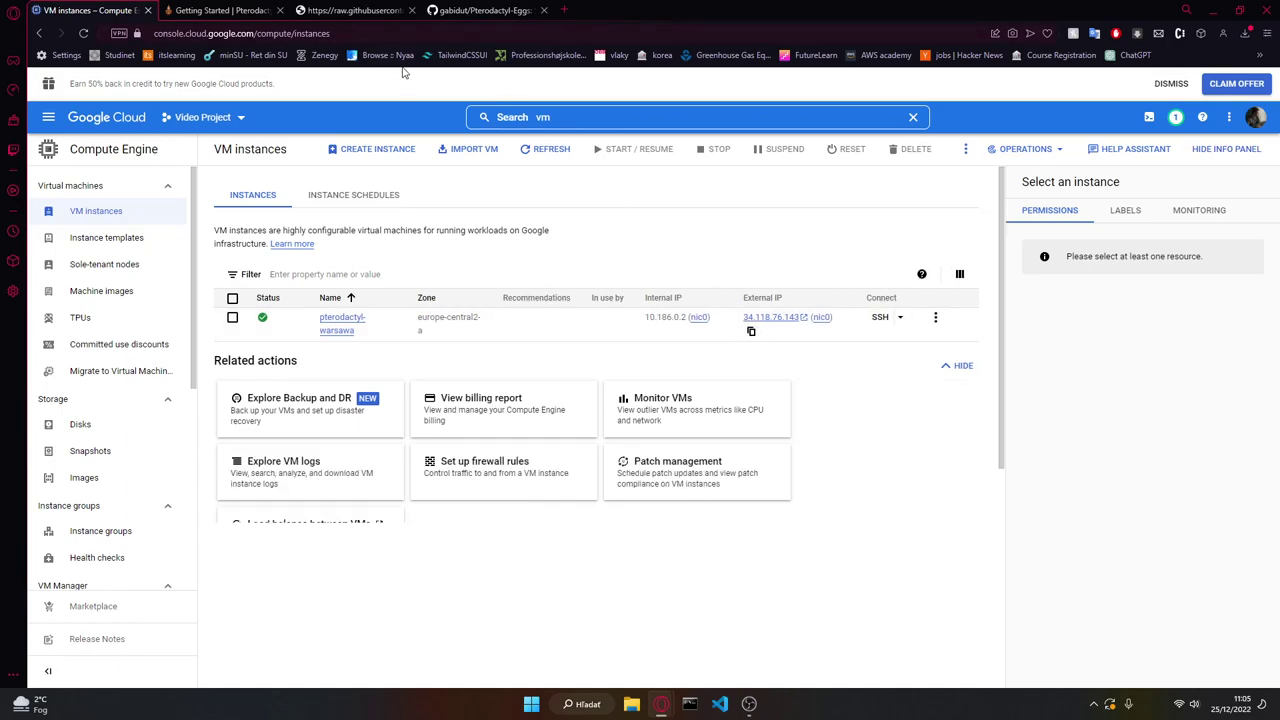
{"action": "key", "text": "alt+Tab"}
{"action": "key", "text": "ctrl+v"}
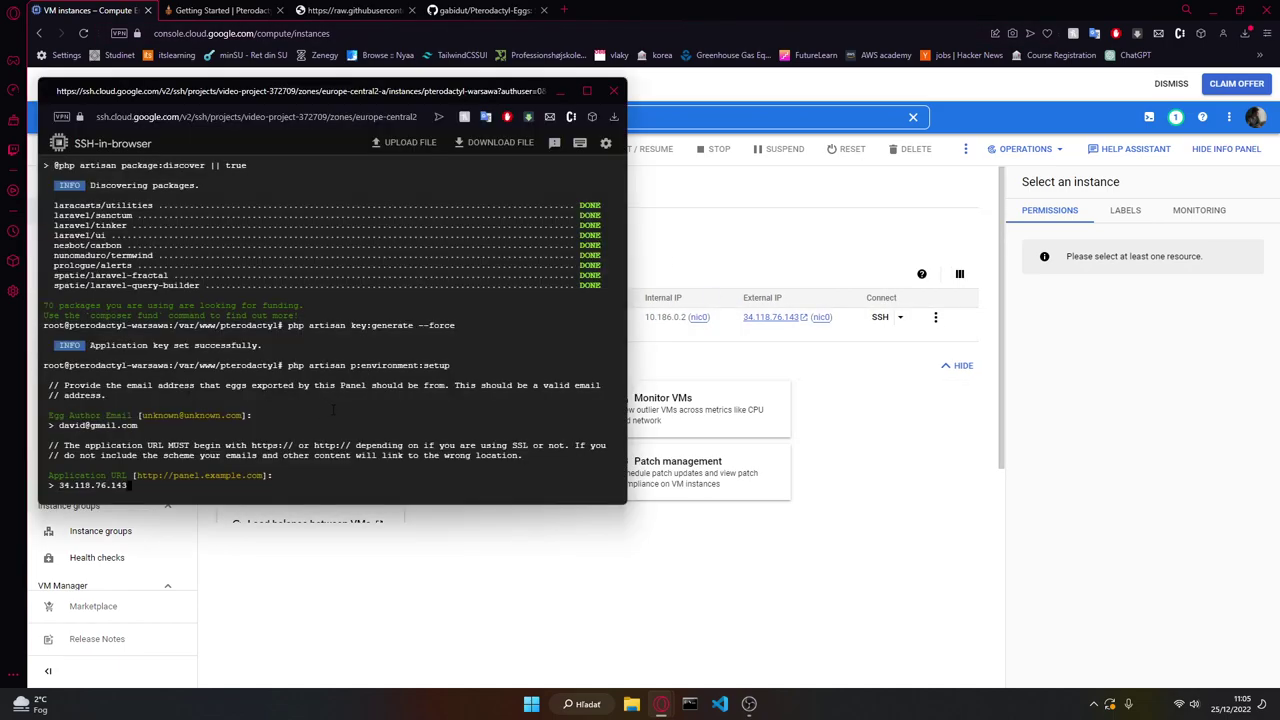
Step: Confirm the URL, set timezone Europe/Prague and keep default cache, session and queue drivers
{"action": "key", "text": "Return"}
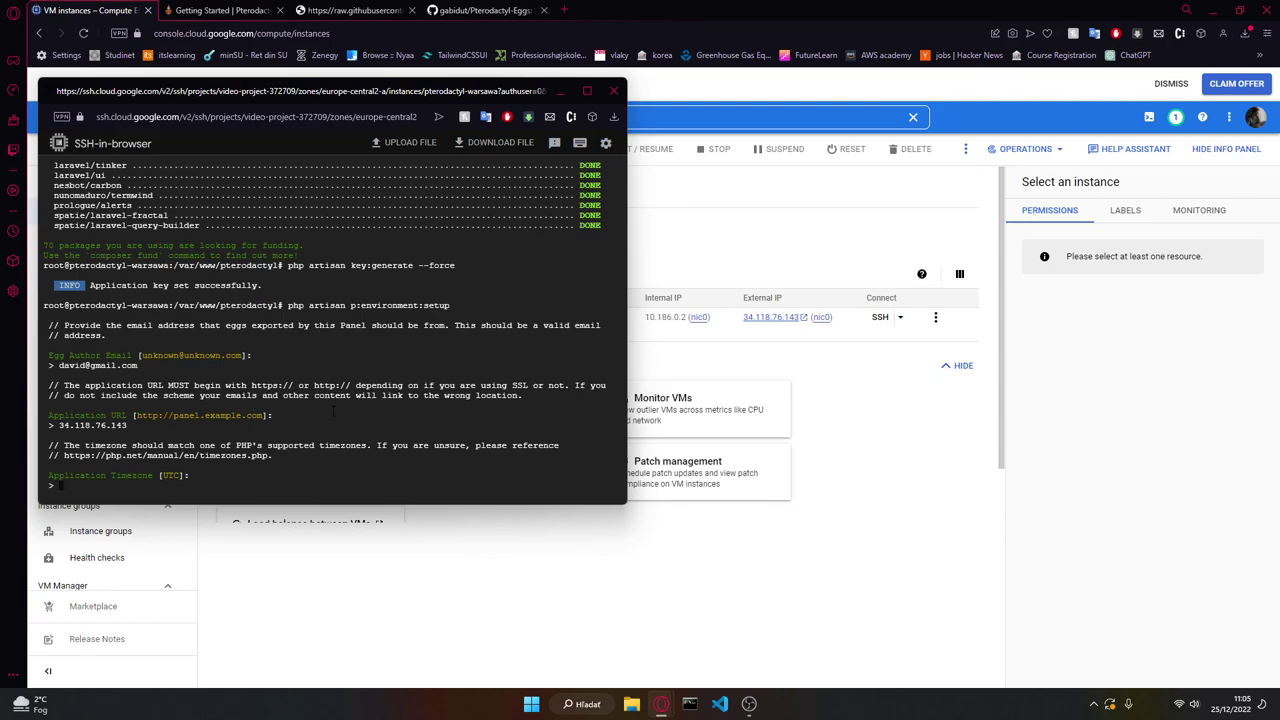
{"action": "type", "text": "Europe/Prague"}
{"action": "key", "text": "Return"}
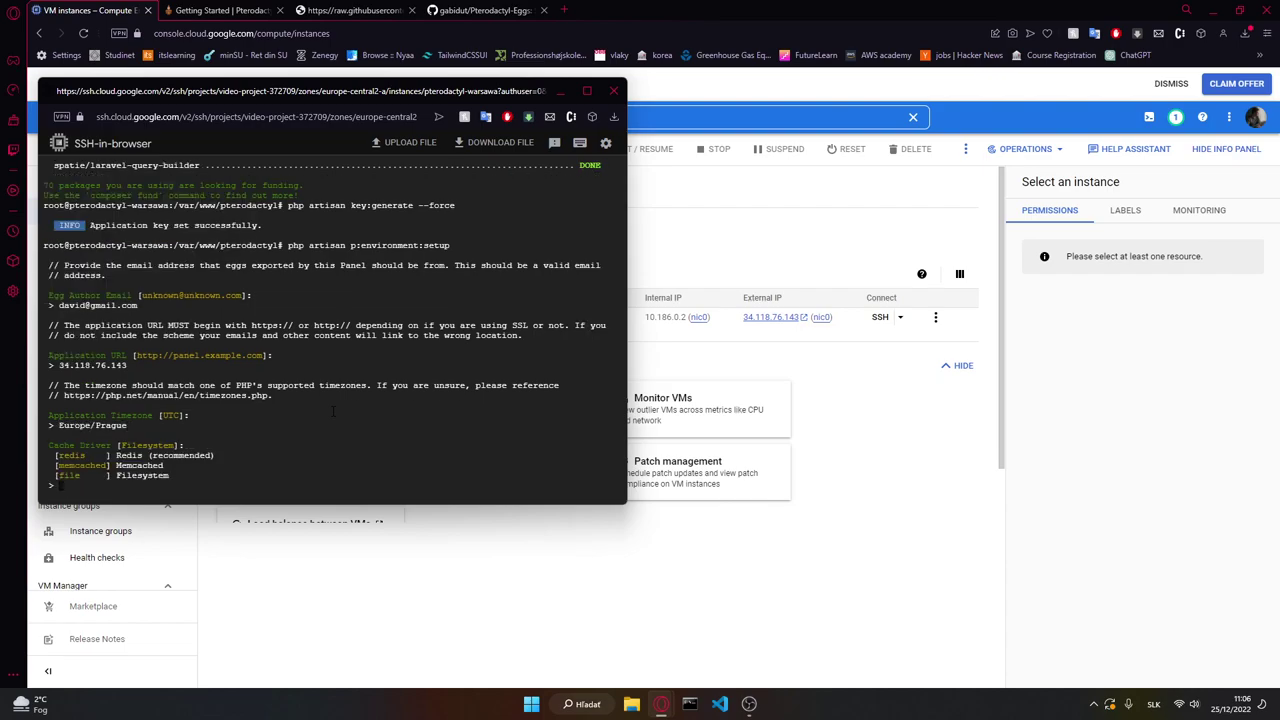
{"action": "key", "text": "Return"}
{"action": "key", "text": "Return"}
{"action": "key", "text": "Return"}
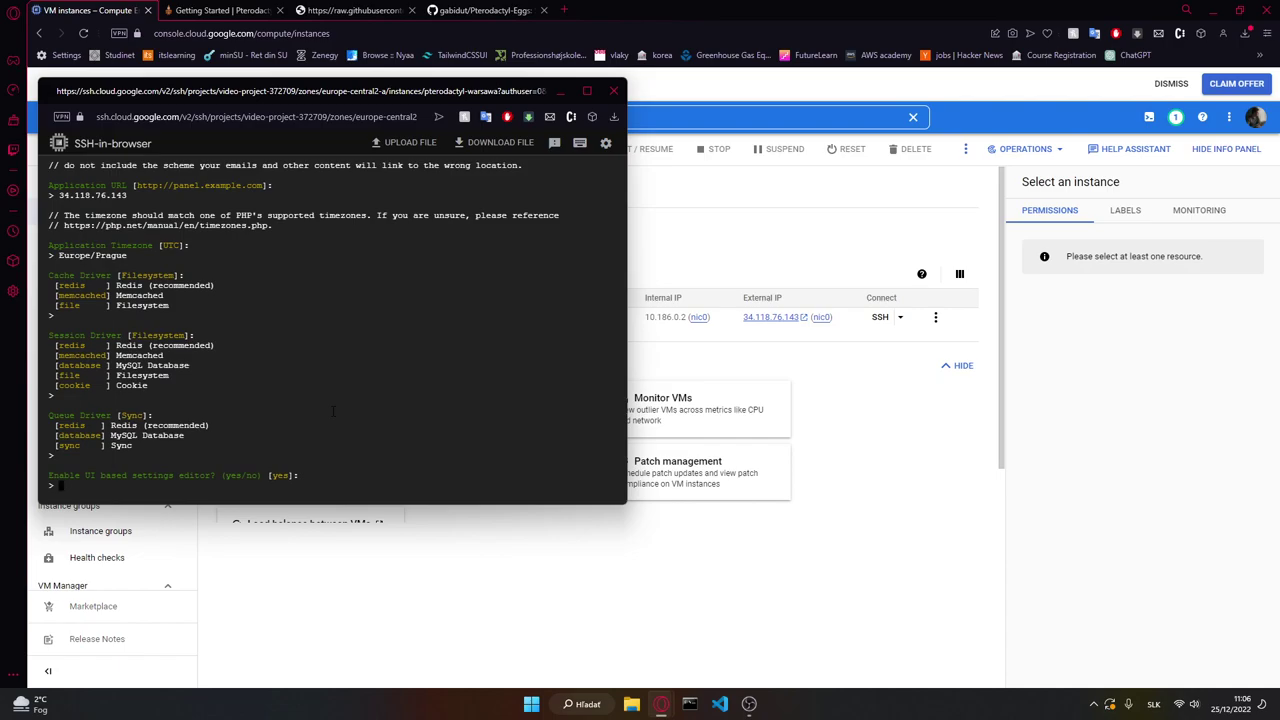
Step: Answer yes to enabling the UI settings editor and anonymous telemetry
{"action": "type", "text": "yes"}
{"action": "key", "text": "Return"}
{"action": "type", "text": "y"}
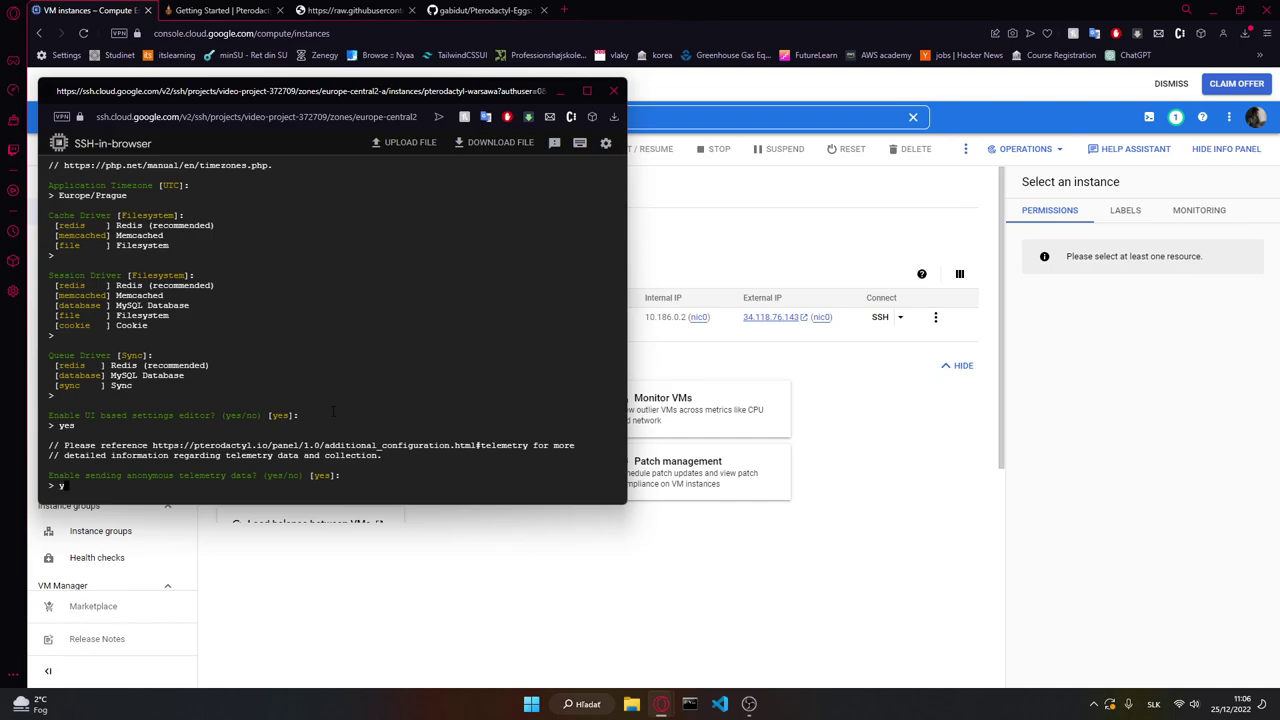
{"action": "type", "text": "es"}
{"action": "key", "text": "Return"}
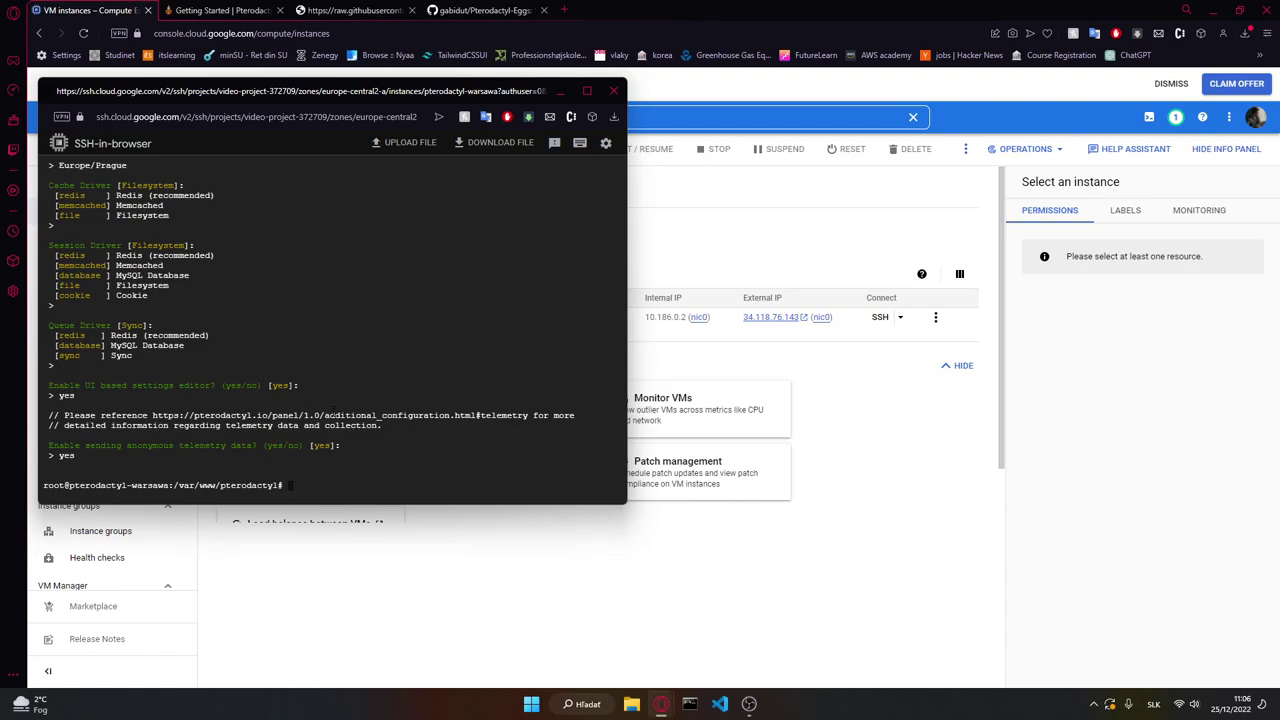
Step: Run php artisan p:environment:database to configure the panel's database connection
{"action": "left_click", "coordinate": [220, 10]}
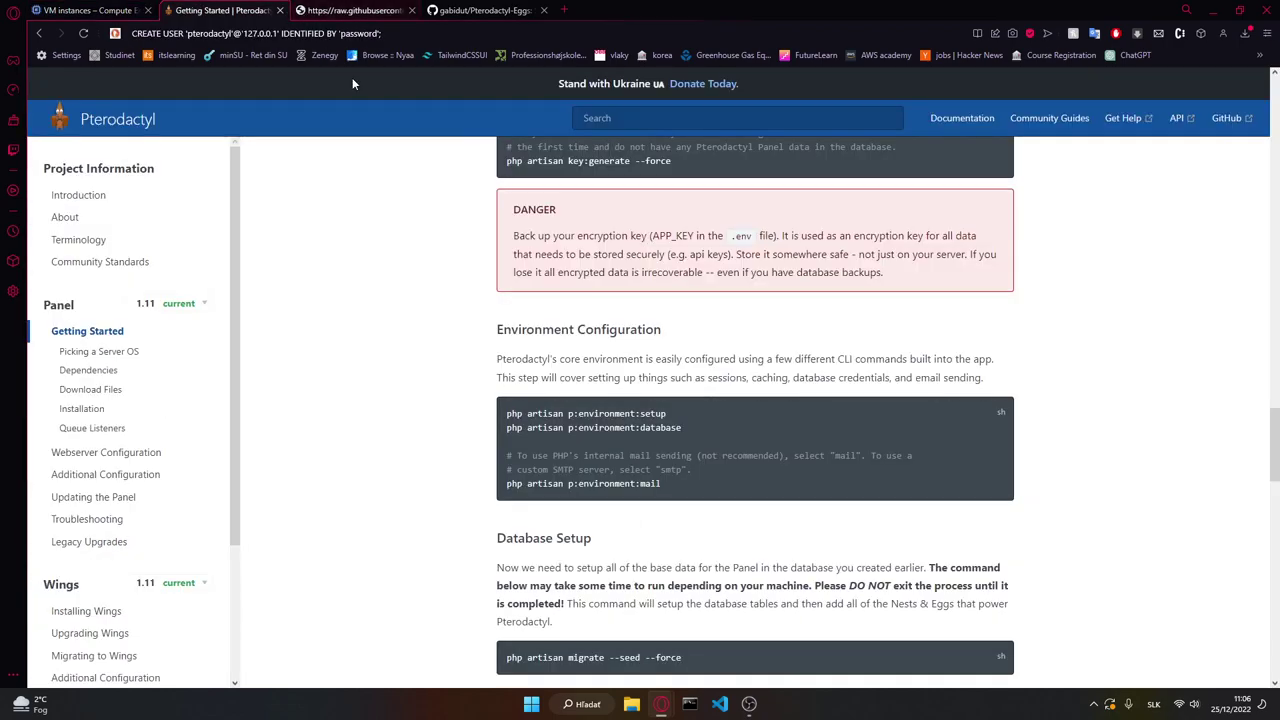
{"action": "left_click_drag", "start_coordinate": [684, 428], "coordinate": [504, 428]}
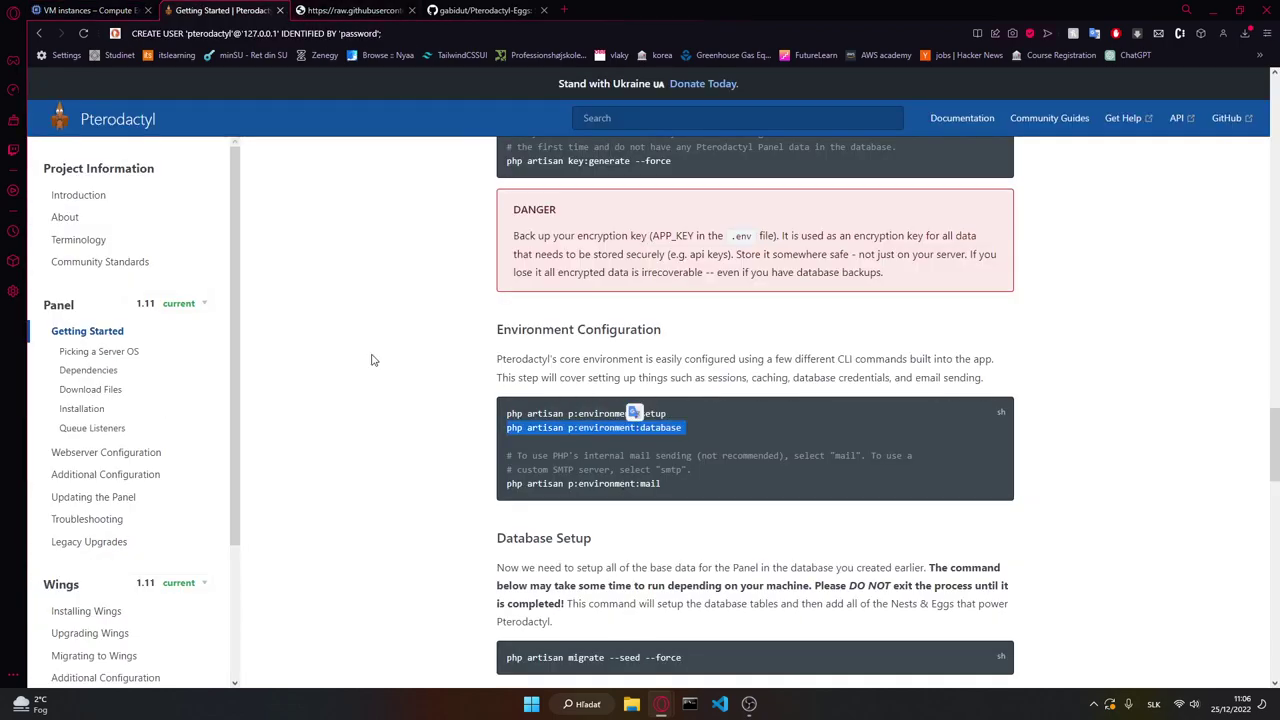
{"action": "key", "text": "alt+Tab"}
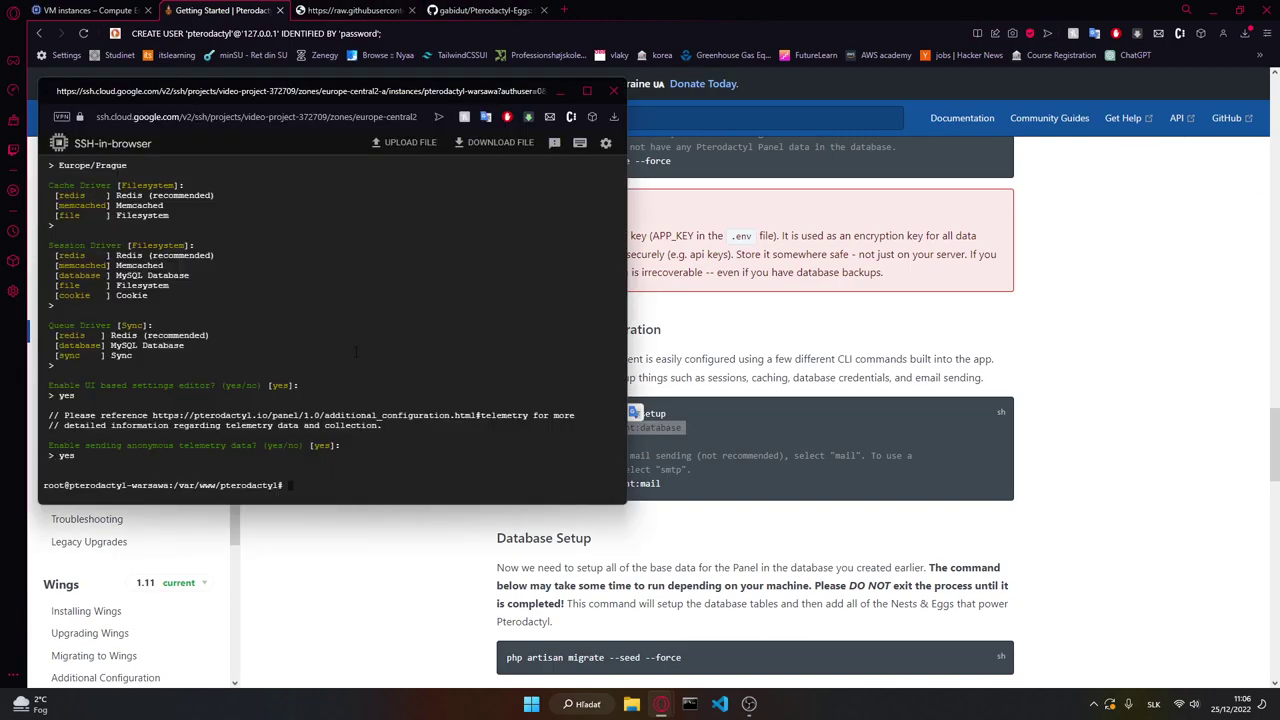
{"action": "key", "text": "ctrl+v"}
{"action": "key", "text": "Return"}
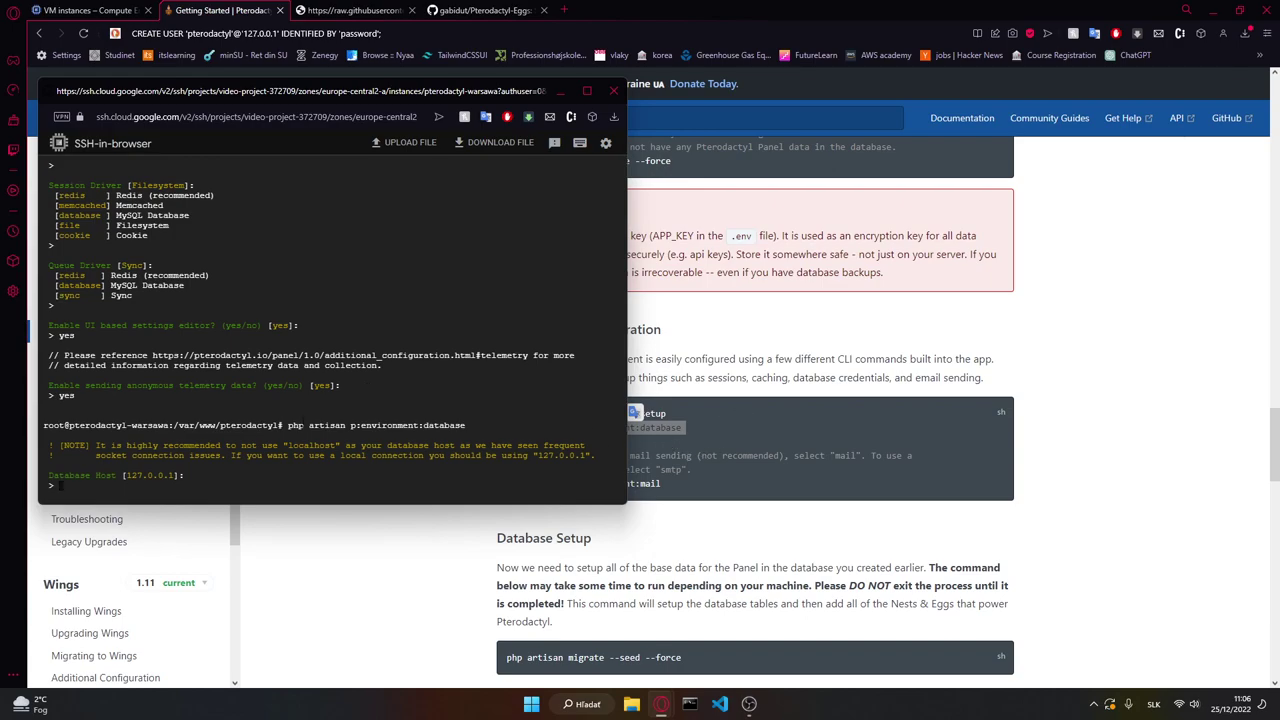
Step: Accept host 127.0.0.1, port 3306, database panel and user pterodactyl, then submit the password
{"action": "key", "text": "Return"}
{"action": "key", "text": "Return"}
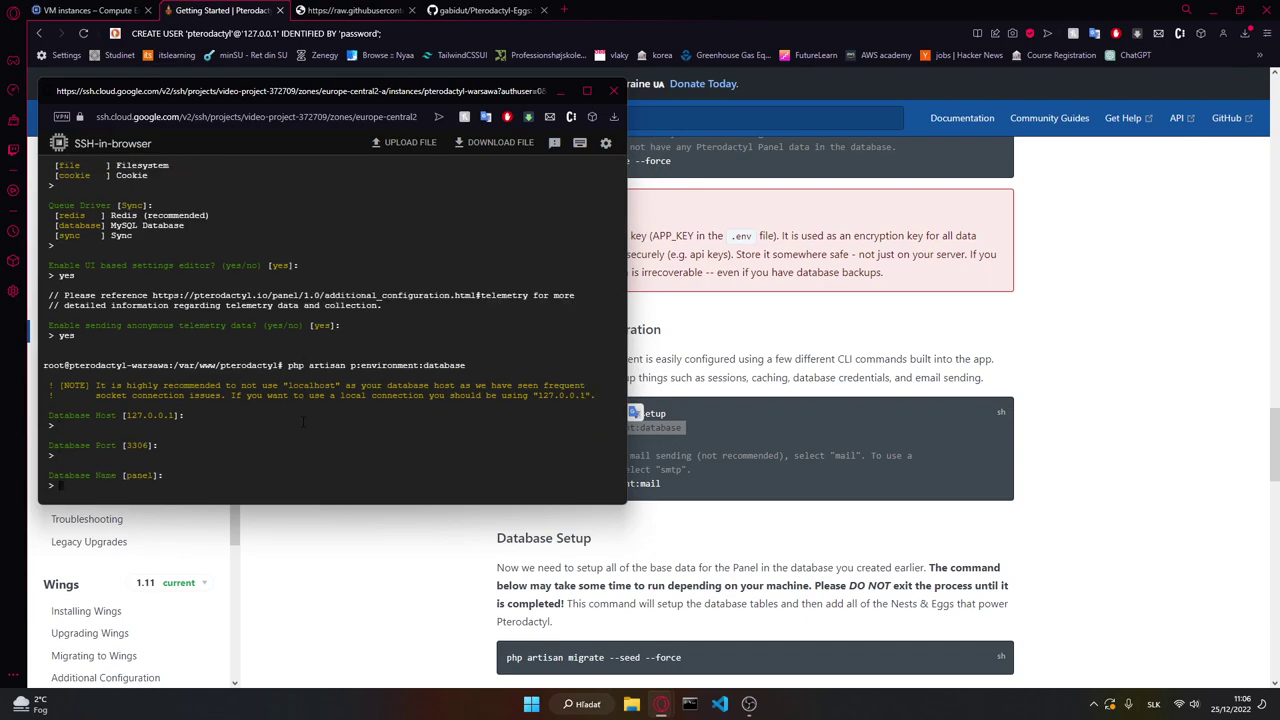
{"action": "key", "text": "Return"}
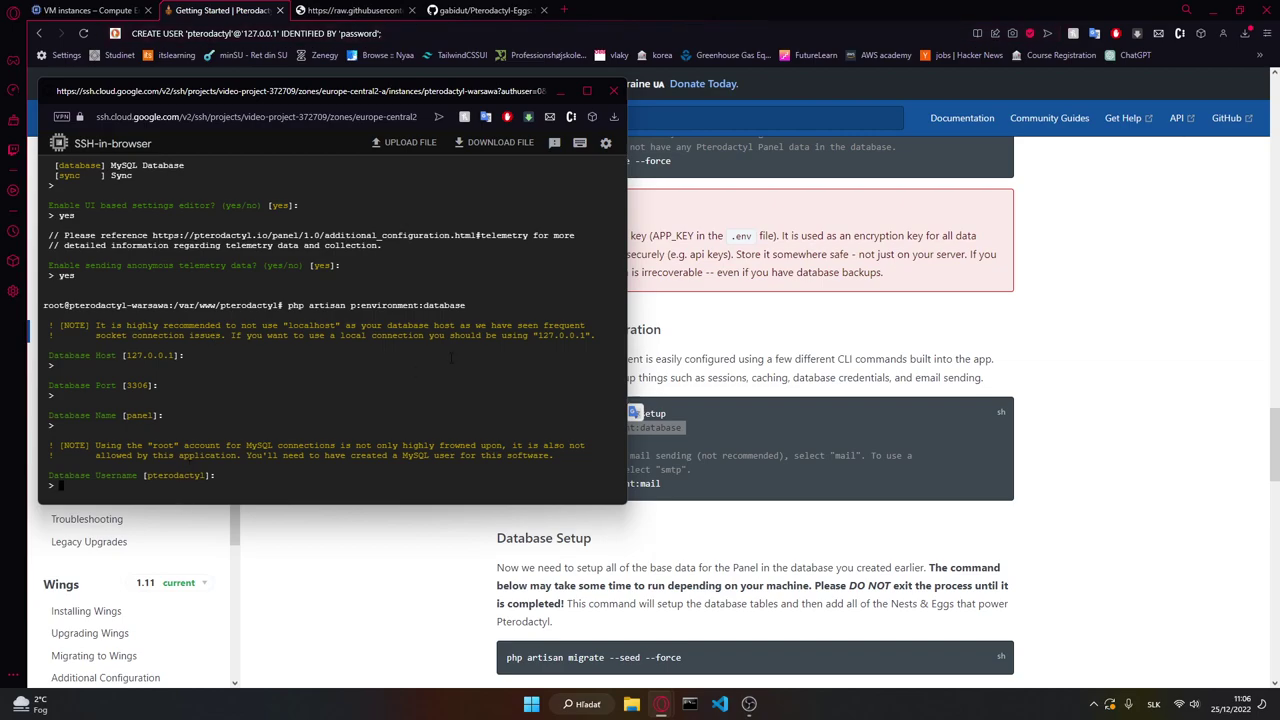
{"action": "key", "text": "Return"}
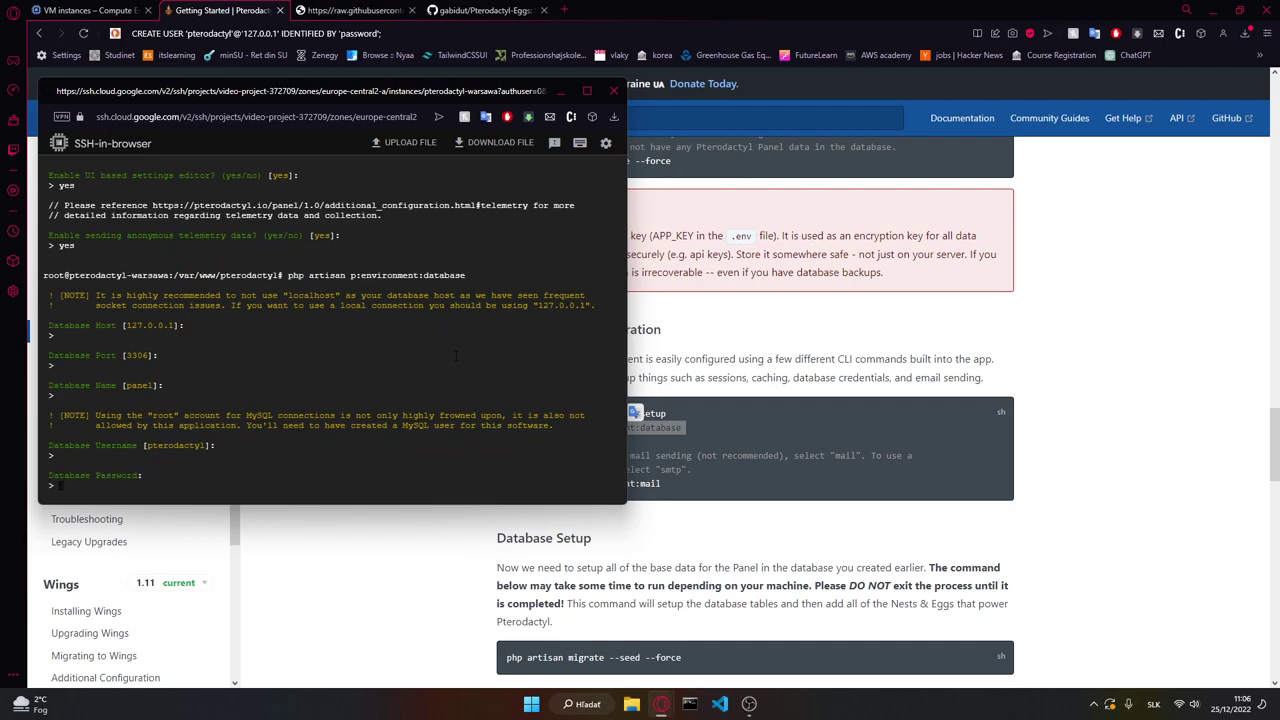
{"action": "key", "text": "Return"}
Step: Migrate and seed the panel database with php artisan migrate --seed --force
{"action": "left_click", "coordinate": [613, 530]}
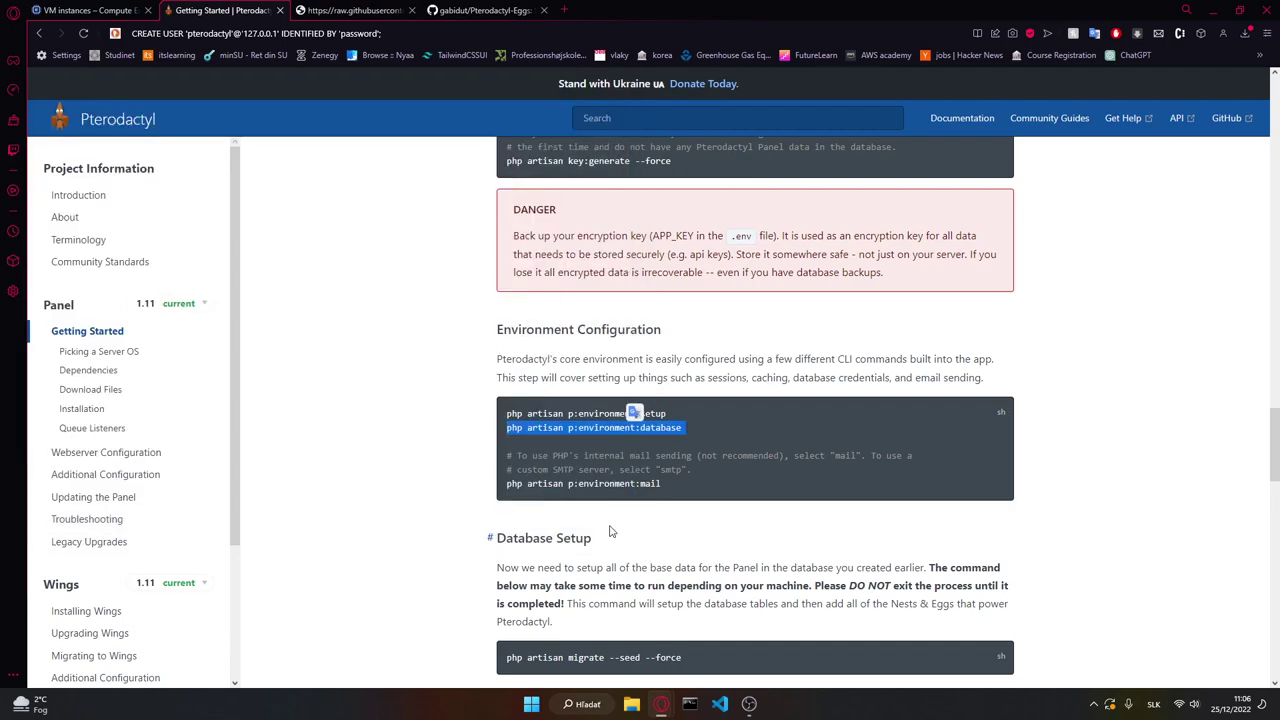
{"action": "scroll", "coordinate": [490, 537], "scroll_direction": "down", "scroll_amount": 3}
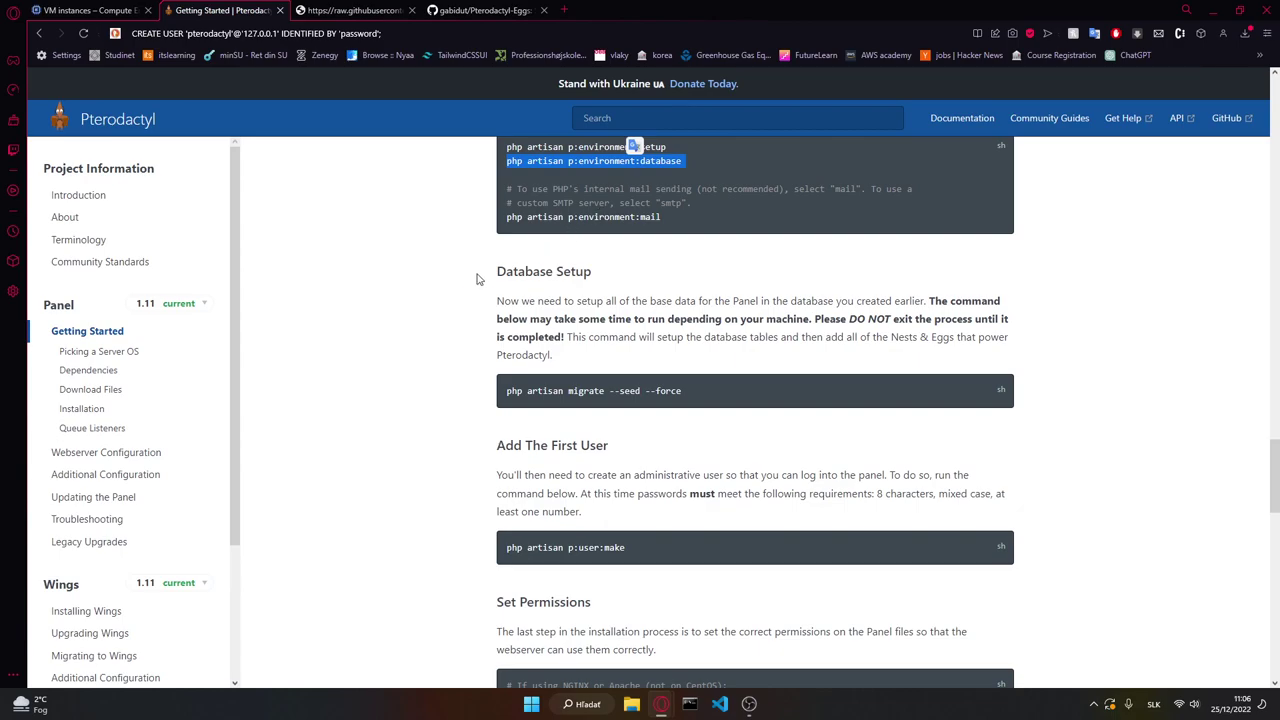
{"action": "left_click", "coordinate": [415, 345]}
{"action": "triple_click", "coordinate": [570, 390]}
{"action": "key", "text": "ctrl+c"}
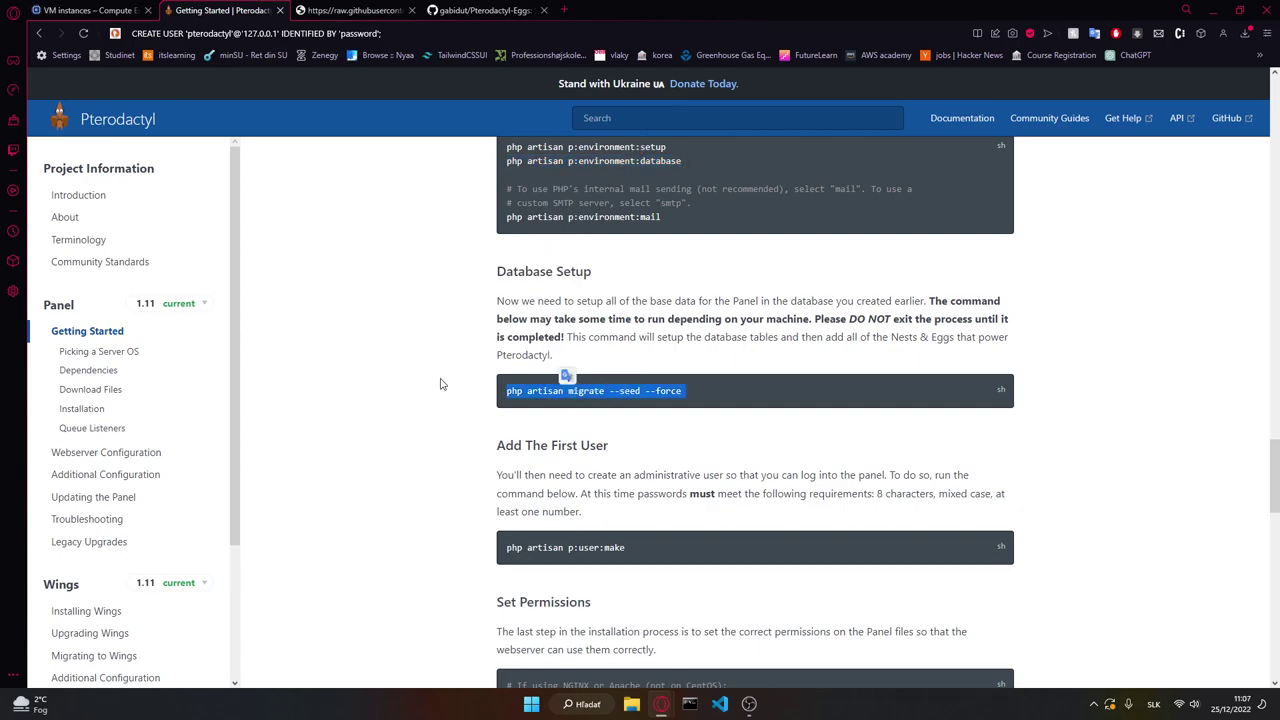
{"action": "key", "text": "alt+Tab"}
{"action": "key", "text": "ctrl+v"}
Step: Run php artisan p:user:make to start creating the first panel user
{"action": "left_click", "coordinate": [780, 445]}
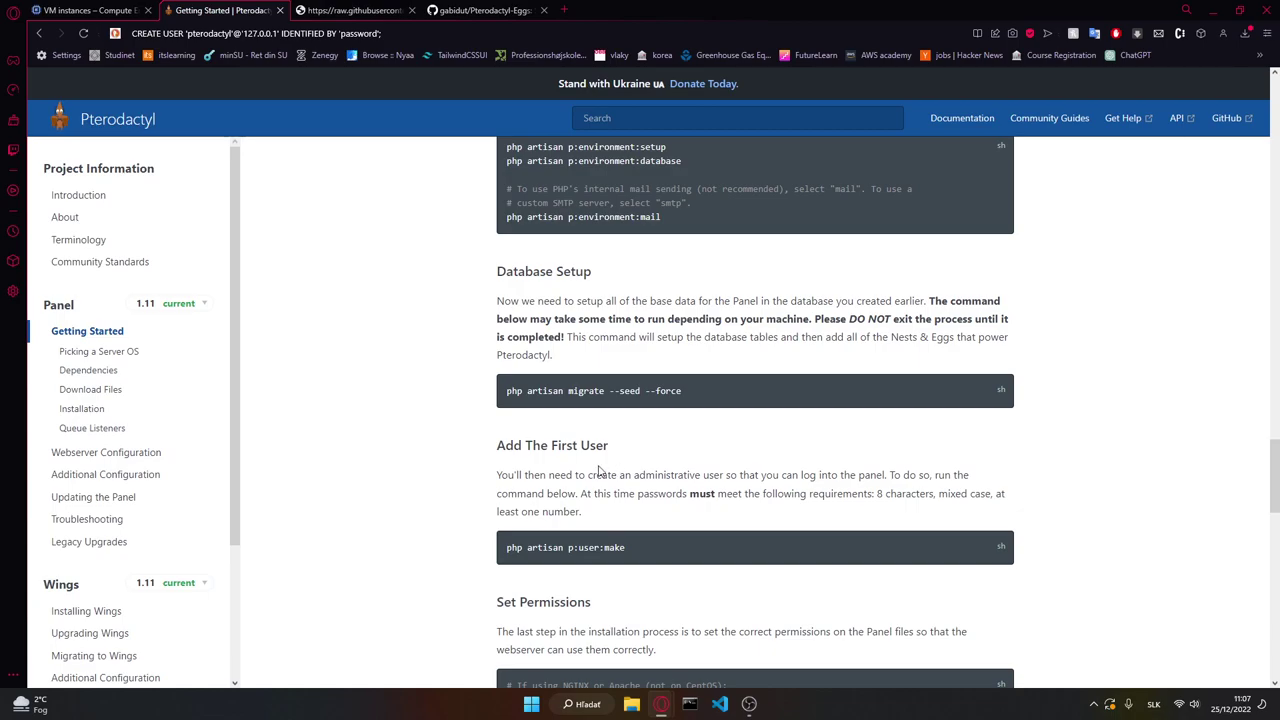
{"action": "scroll", "coordinate": [600, 470], "scroll_direction": "down", "scroll_amount": 3}
{"action": "scroll", "coordinate": [600, 470], "scroll_direction": "up", "scroll_amount": 2}
{"action": "double_click", "coordinate": [528, 413]}
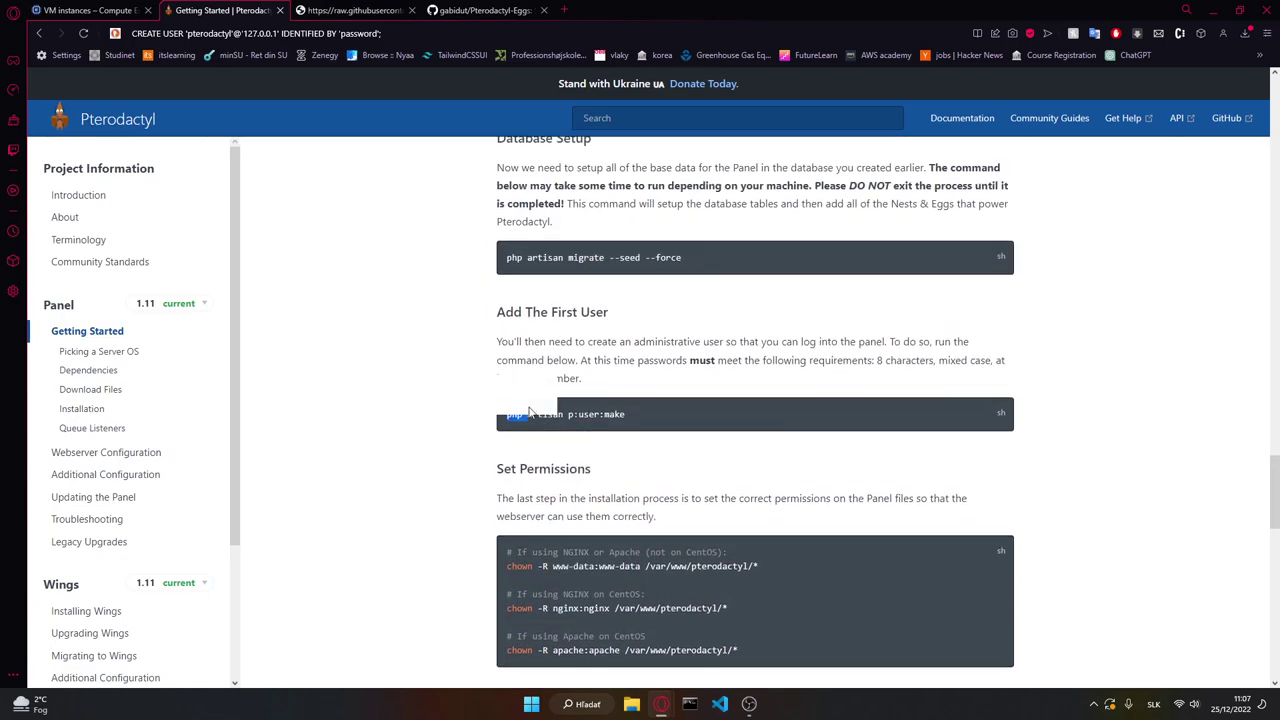
{"action": "triple_click", "coordinate": [530, 412]}
{"action": "key", "text": "ctrl+c"}
{"action": "key", "text": "alt+Tab"}
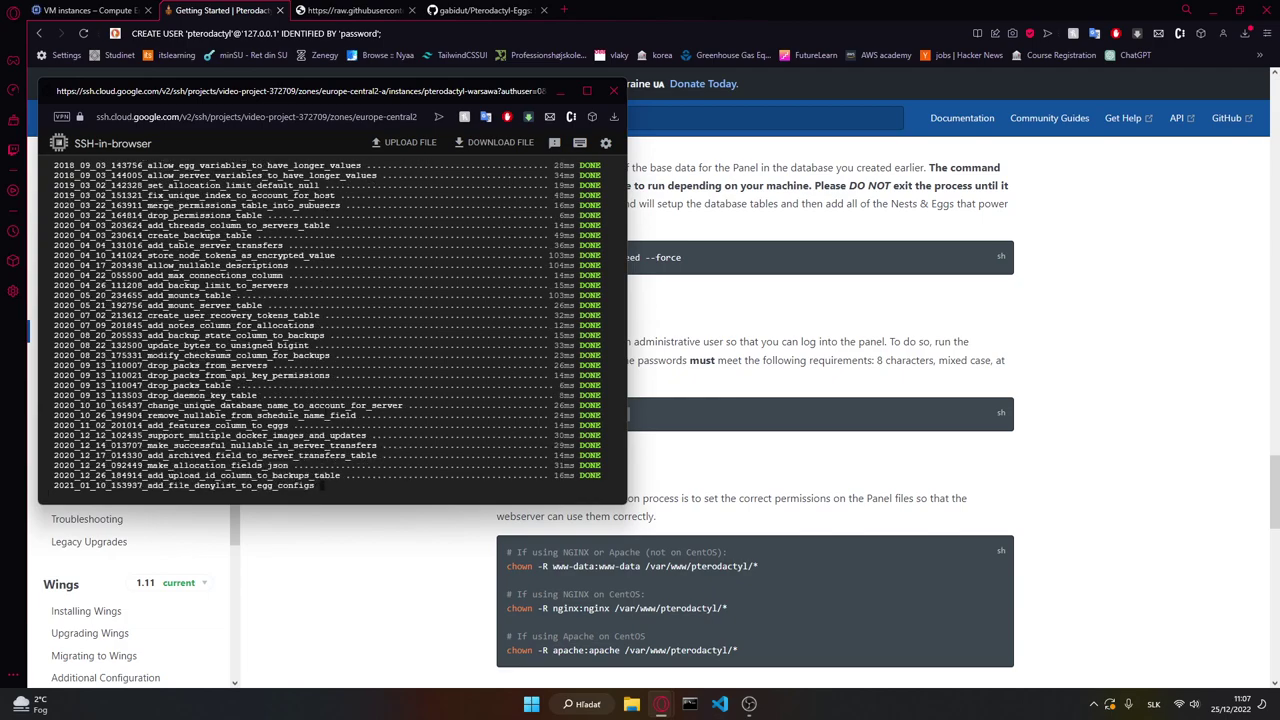
{"action": "key", "text": "ctrl+v"}
{"action": "key", "text": "Return"}
Step: Make the user an admin and enter email, username, first and last name; creation fails on SMTP
{"action": "type", "text": "yes"}
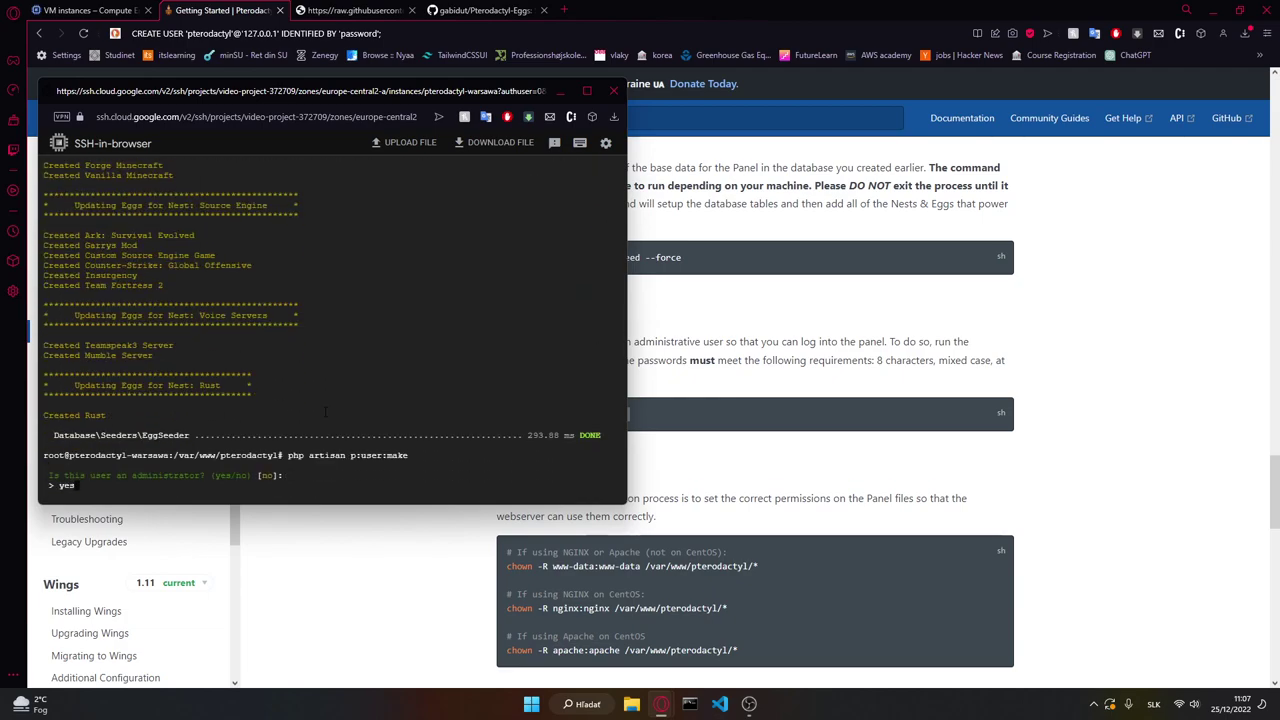
{"action": "key", "text": "Return"}
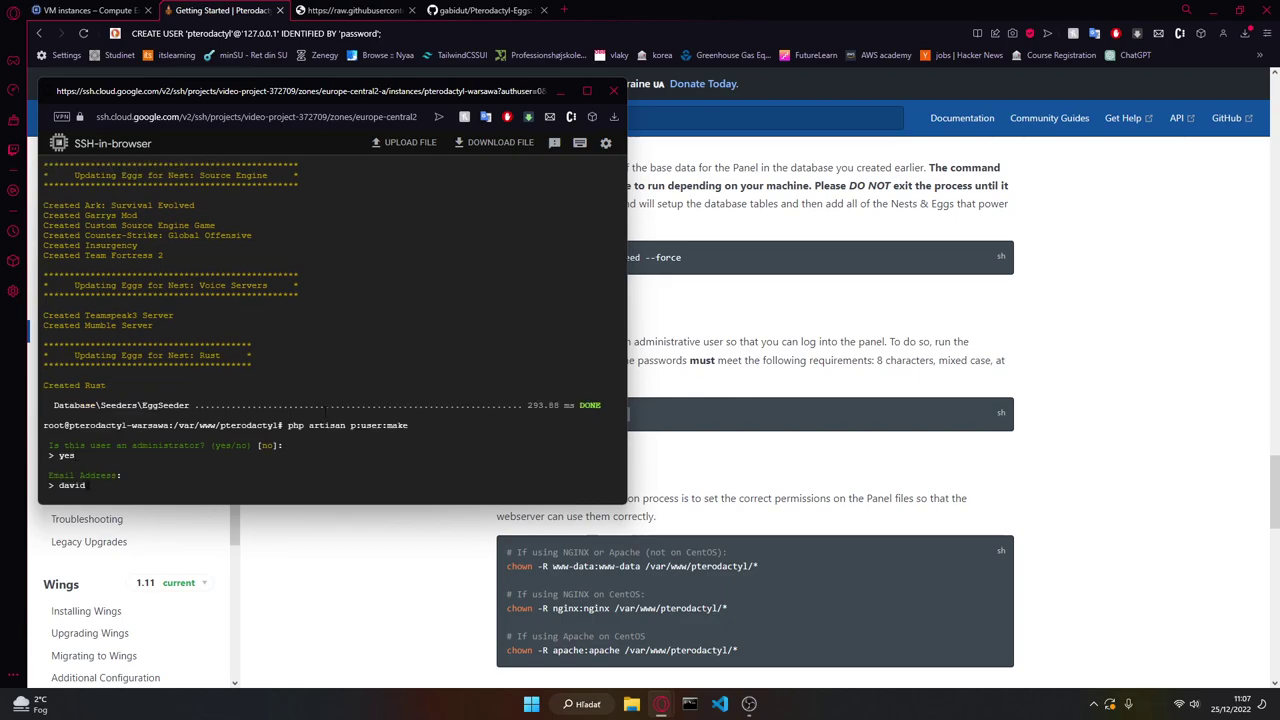
{"action": "key", "text": "Return"}
{"action": "type", "text": "david"}
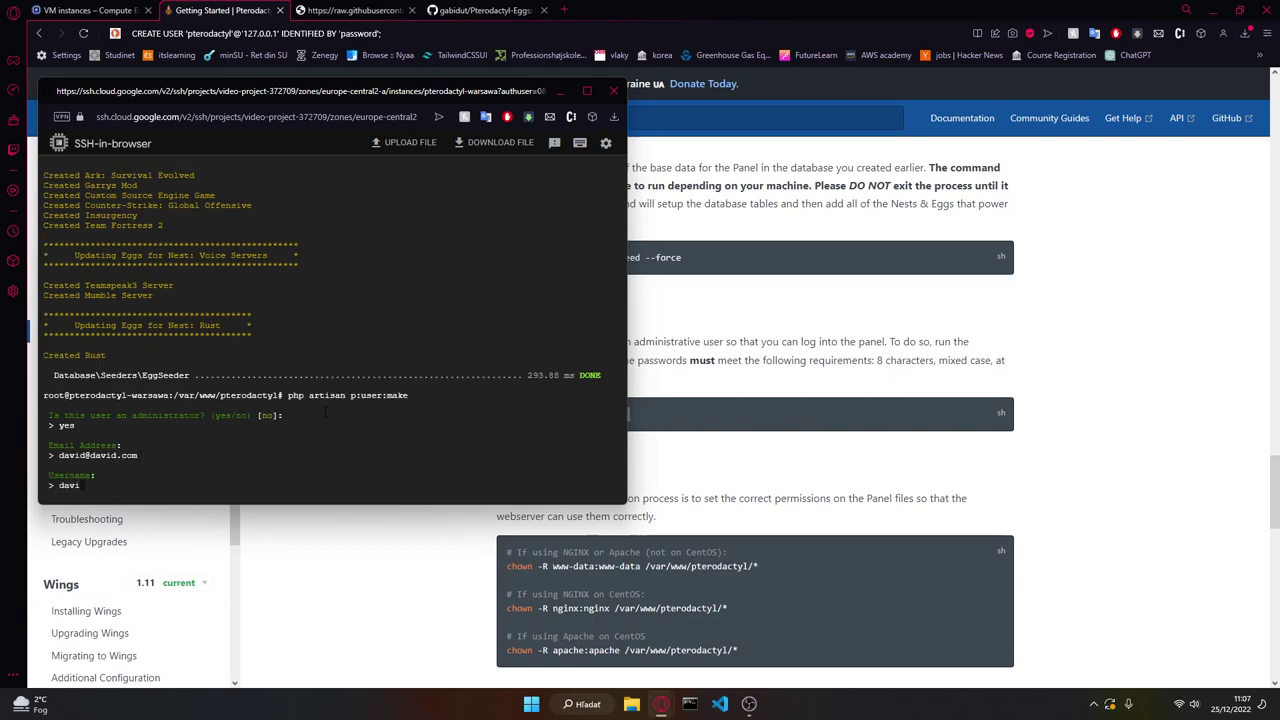
{"action": "key", "text": "Return"}
{"action": "type", "text": "david"}
{"action": "key", "text": "Return"}
{"action": "type", "text": "david"}
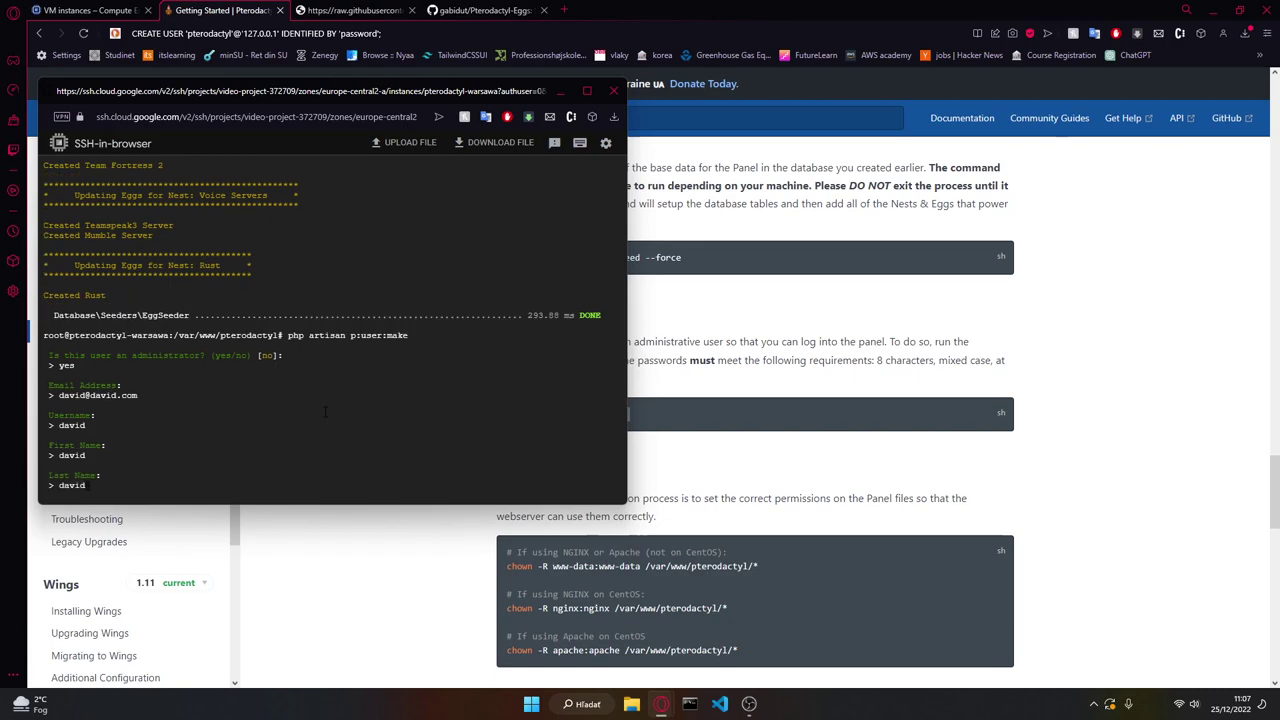
{"action": "key", "text": "Return"}
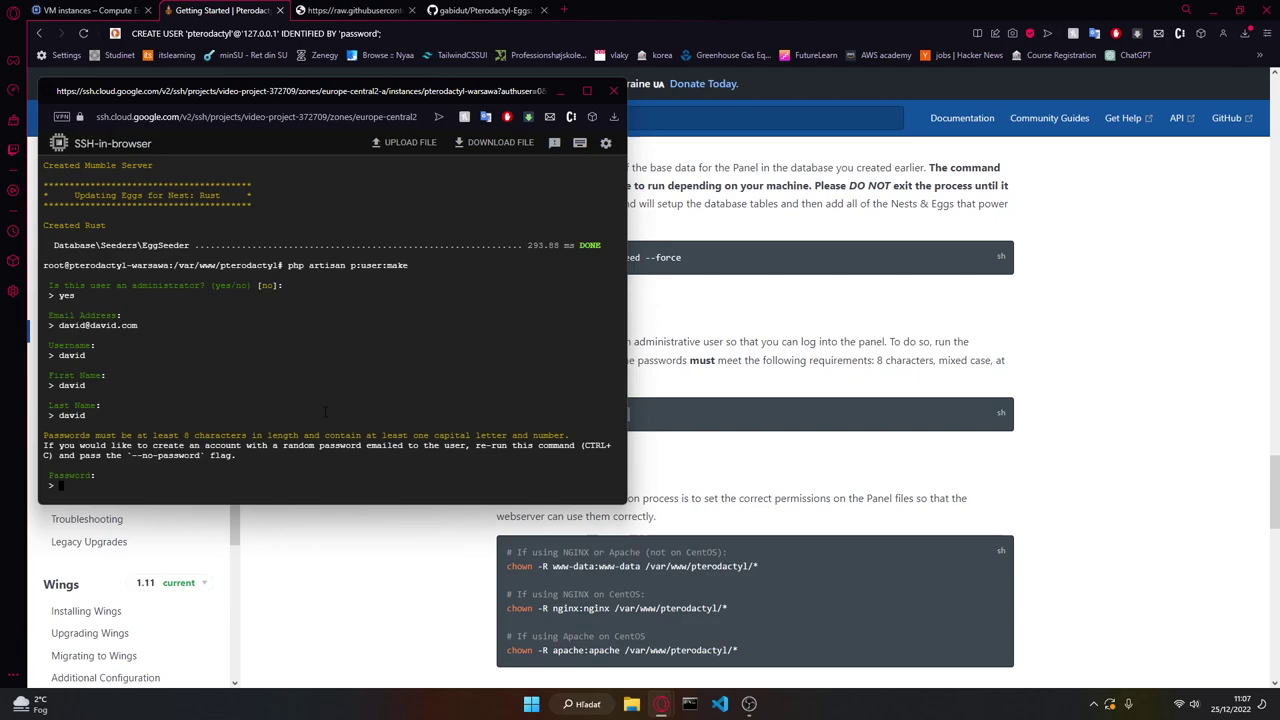
{"action": "key", "text": "Return"}
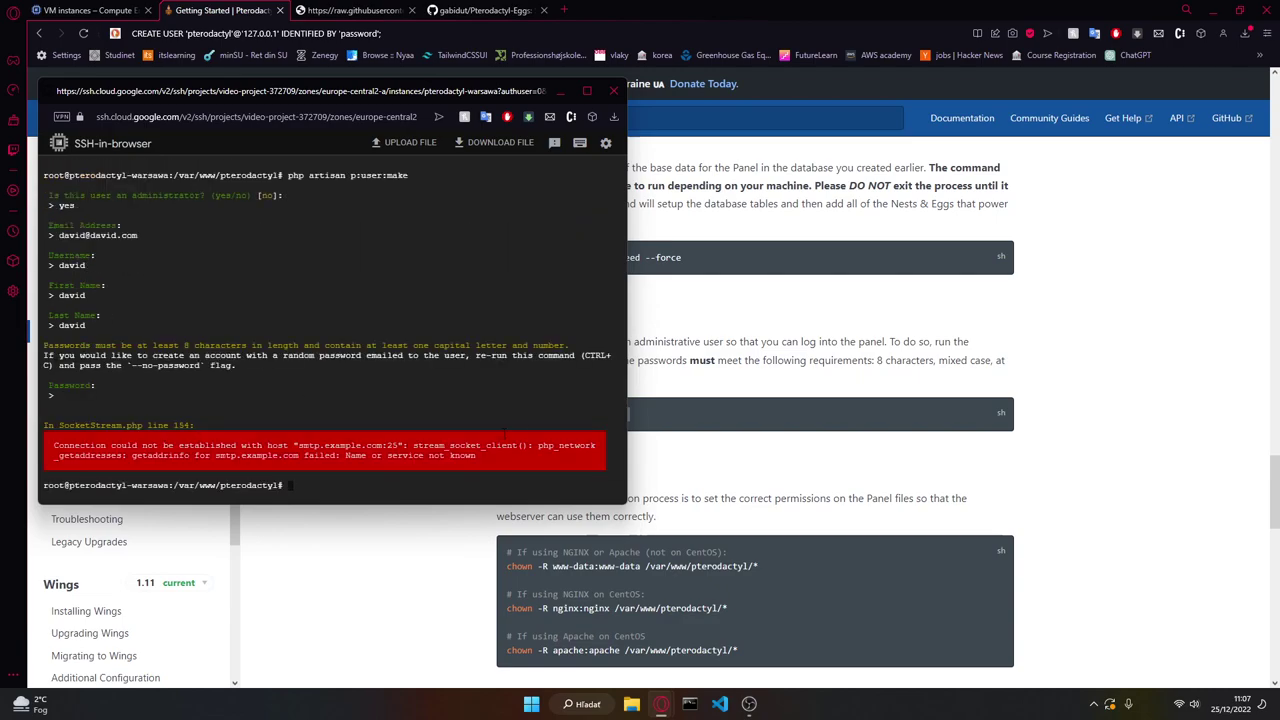
{"action": "left_click", "coordinate": [380, 574]}
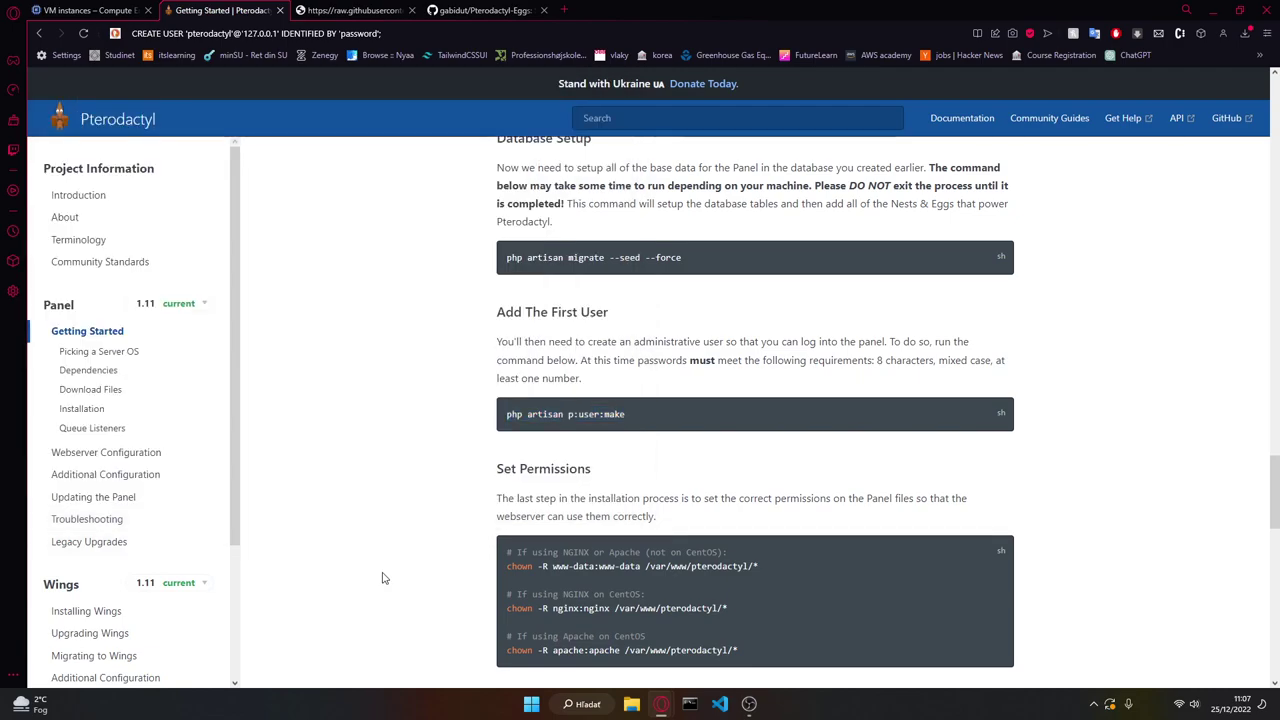
Step: Run the chown -R www-data command to give www-data ownership of /var/www/pterodactyl
{"action": "triple_click", "coordinate": [596, 568]}
{"action": "key", "text": "alt+Tab"}
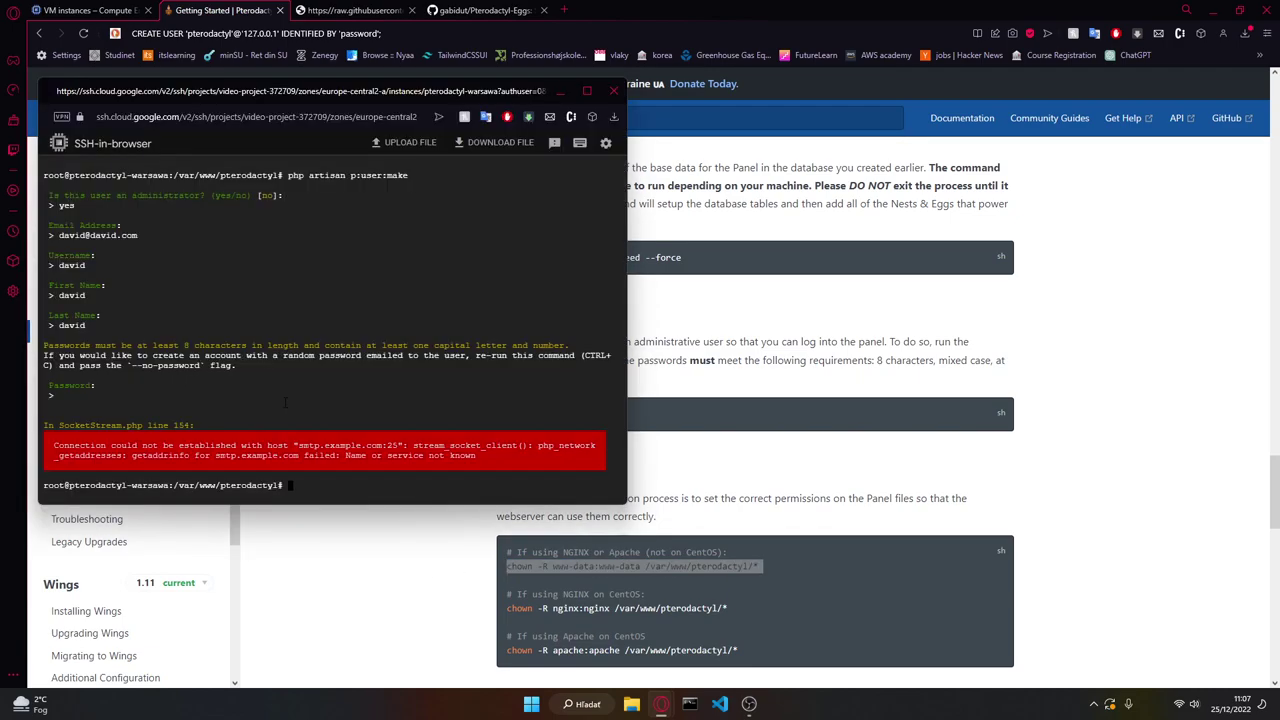
{"action": "key", "text": "ctrl+v"}
{"action": "left_click", "coordinate": [580, 587]}
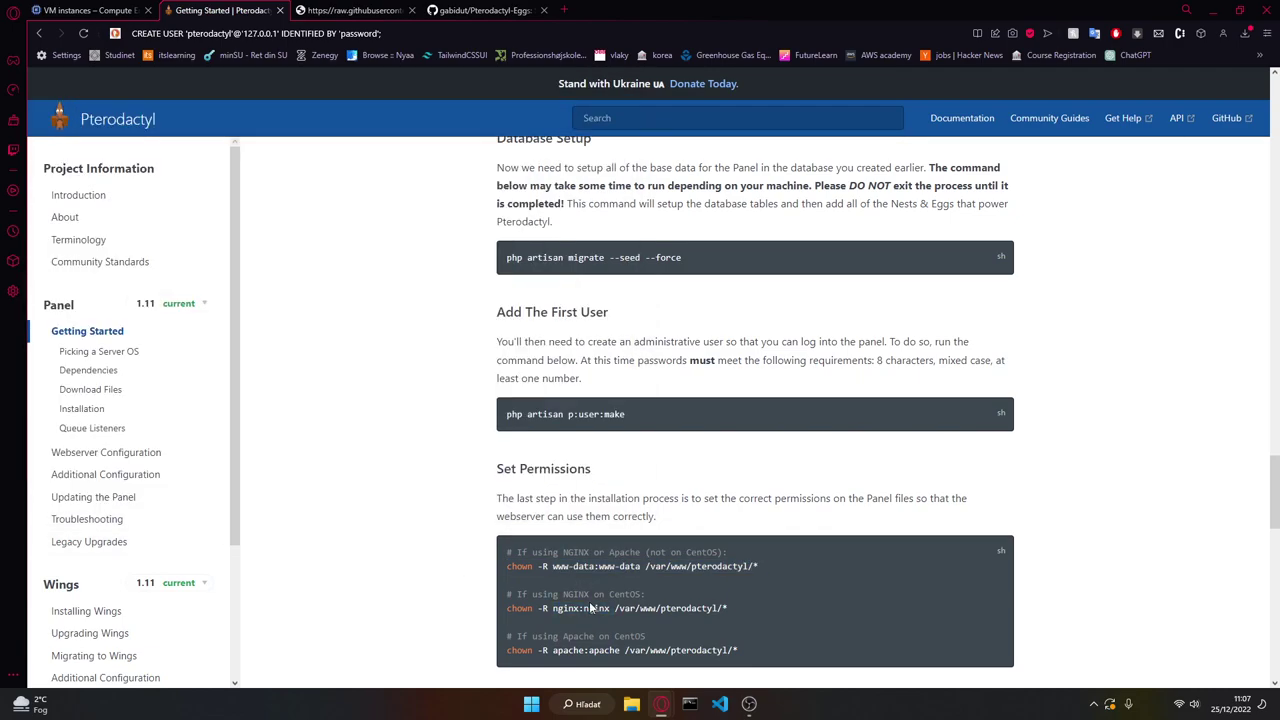
{"action": "scroll", "coordinate": [618, 548], "scroll_direction": "down", "scroll_amount": 3}
{"action": "triple_click", "coordinate": [595, 299]}
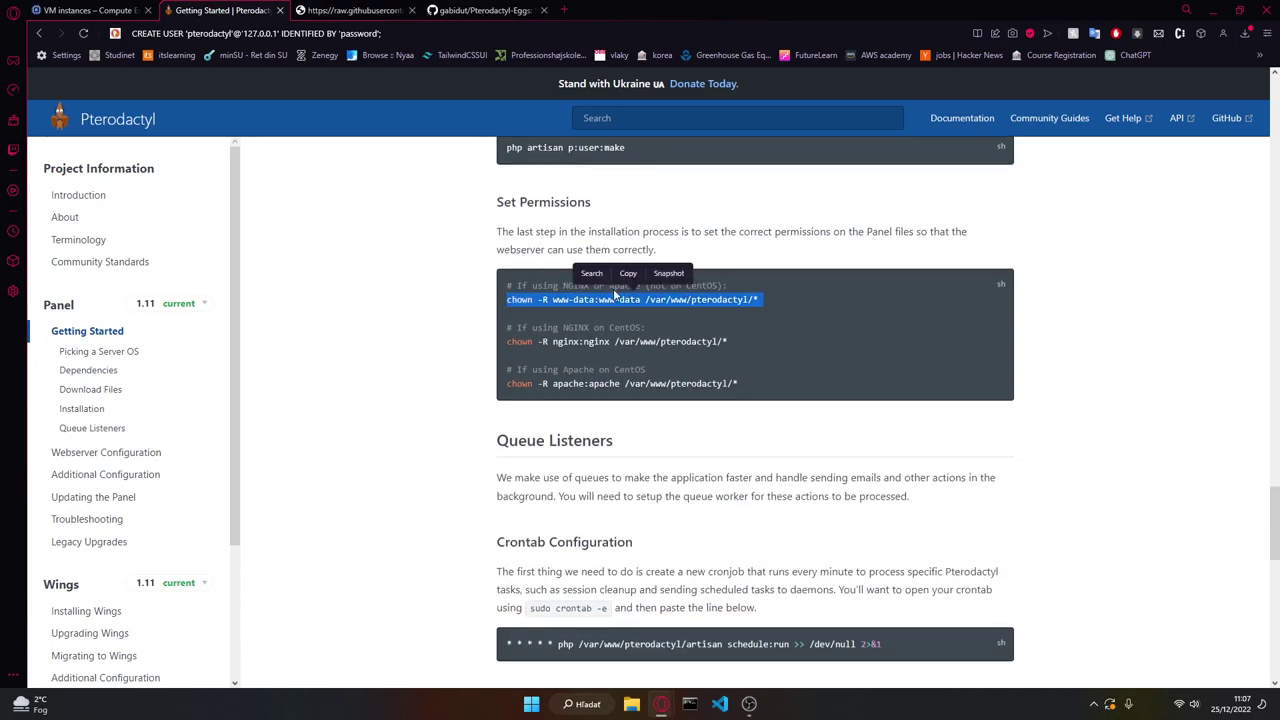
{"action": "key", "text": "ctrl+c"}
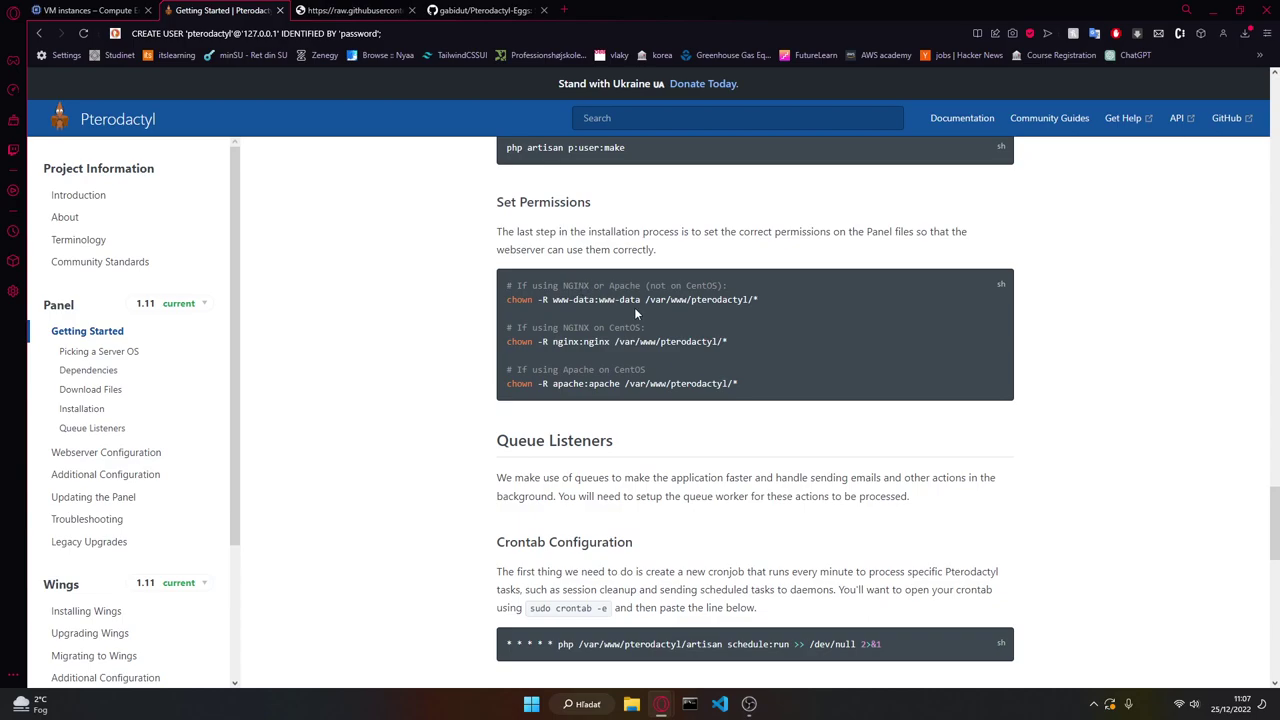
Step: Enter the php artisan schedule:run cron line from the docs at the shell
{"action": "scroll", "coordinate": [567, 311], "scroll_direction": "down", "scroll_amount": 3}
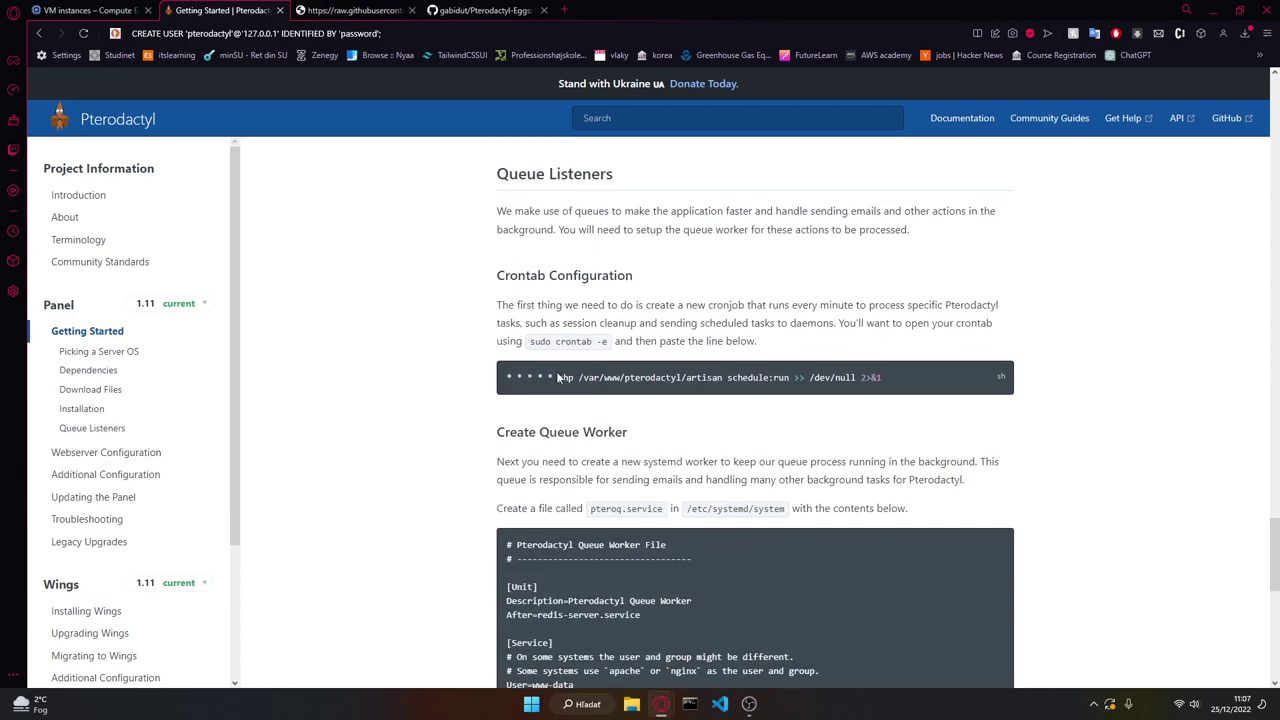
{"action": "triple_click", "coordinate": [565, 377]}
{"action": "key", "text": "ctrl+c"}
{"action": "key", "text": "alt+Tab"}
{"action": "key", "text": "ctrl+v"}
{"action": "key", "text": "alt+Tab"}
Step: Copy the /etc/systemd/system path from the docs
{"action": "scroll", "coordinate": [482, 524], "scroll_direction": "down", "scroll_amount": 5}
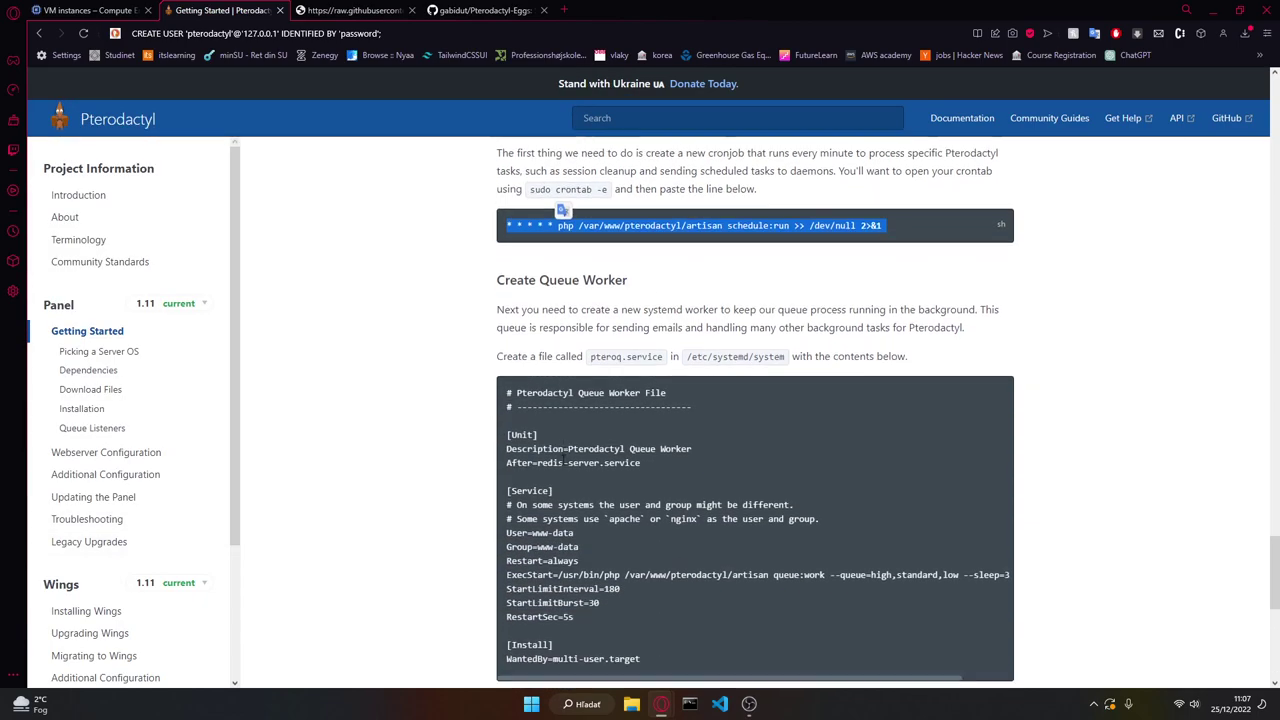
{"action": "scroll", "coordinate": [773, 330], "scroll_direction": "up", "scroll_amount": 3}
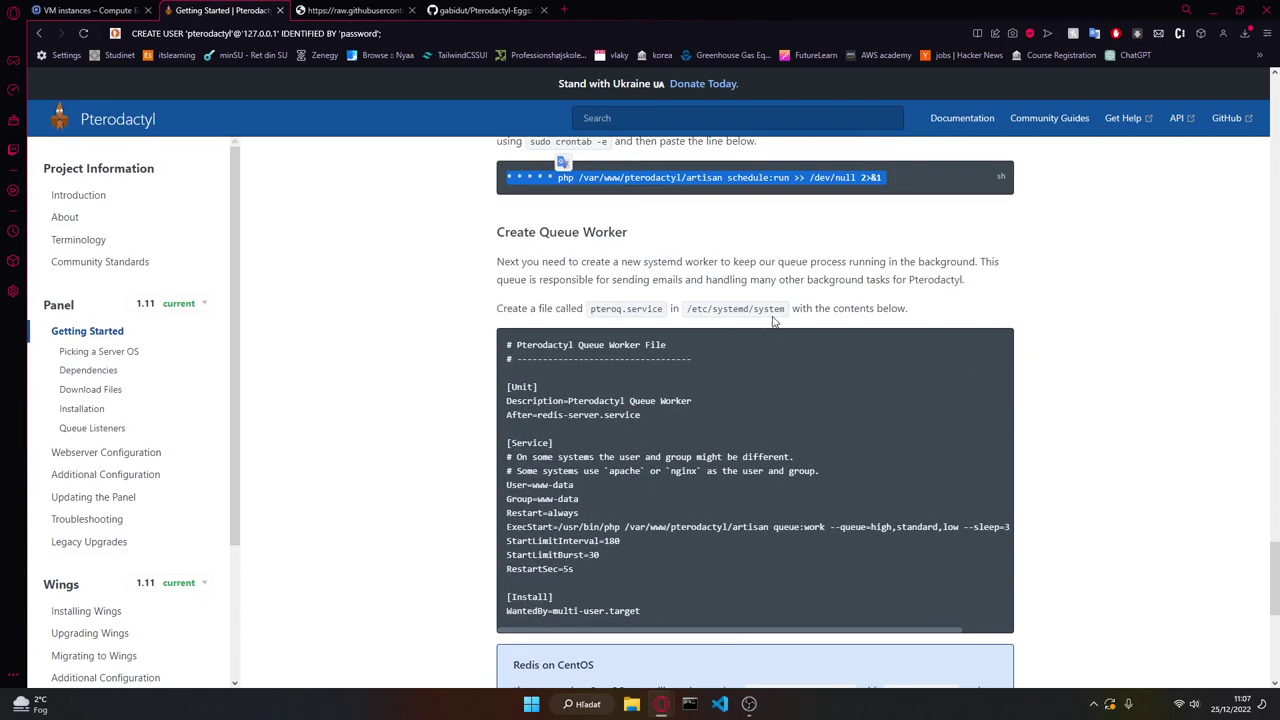
{"action": "left_click_drag", "start_coordinate": [784, 309], "coordinate": [686, 310]}
{"action": "key", "text": "alt+Tab"}
Step: Move into /etc/systemd/system and open a new pteroq.service file in nano
{"action": "type", "text": "cd"}
{"action": "key", "text": "ctrl+v"}
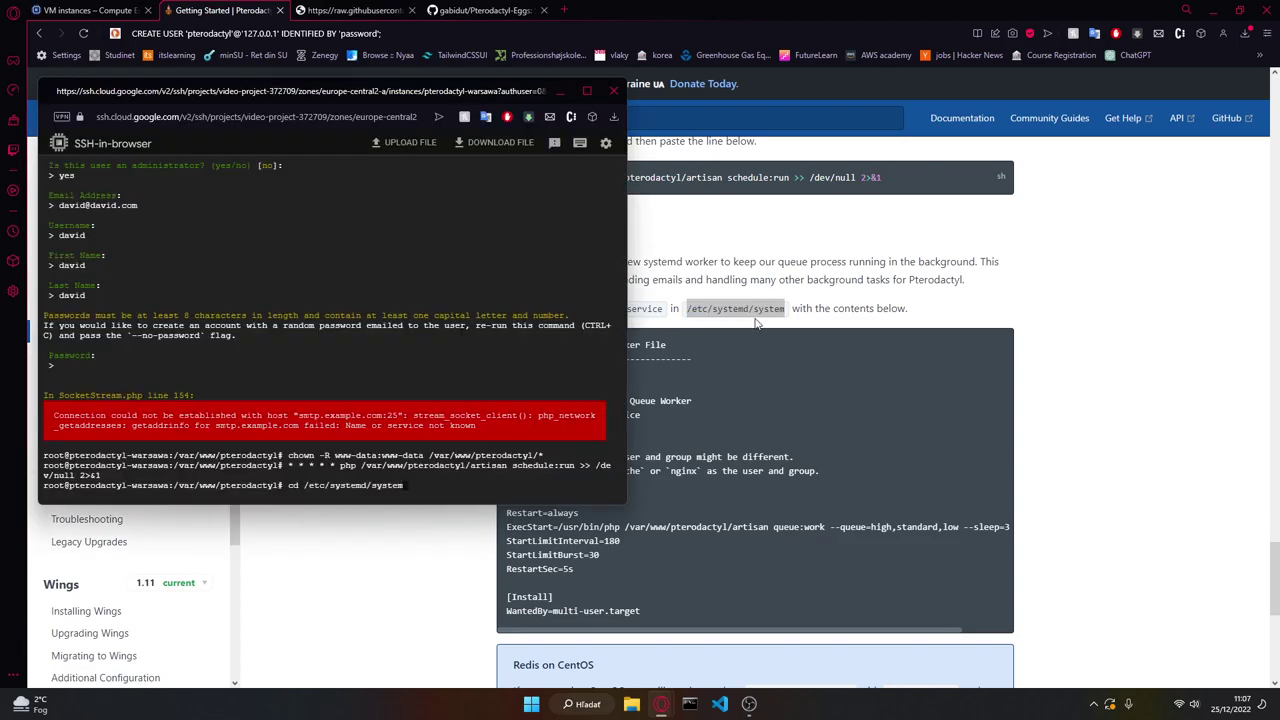
{"action": "key", "text": "Return"}
{"action": "left_click", "coordinate": [651, 307]}
{"action": "left_click_drag", "start_coordinate": [664, 308], "coordinate": [590, 320]}
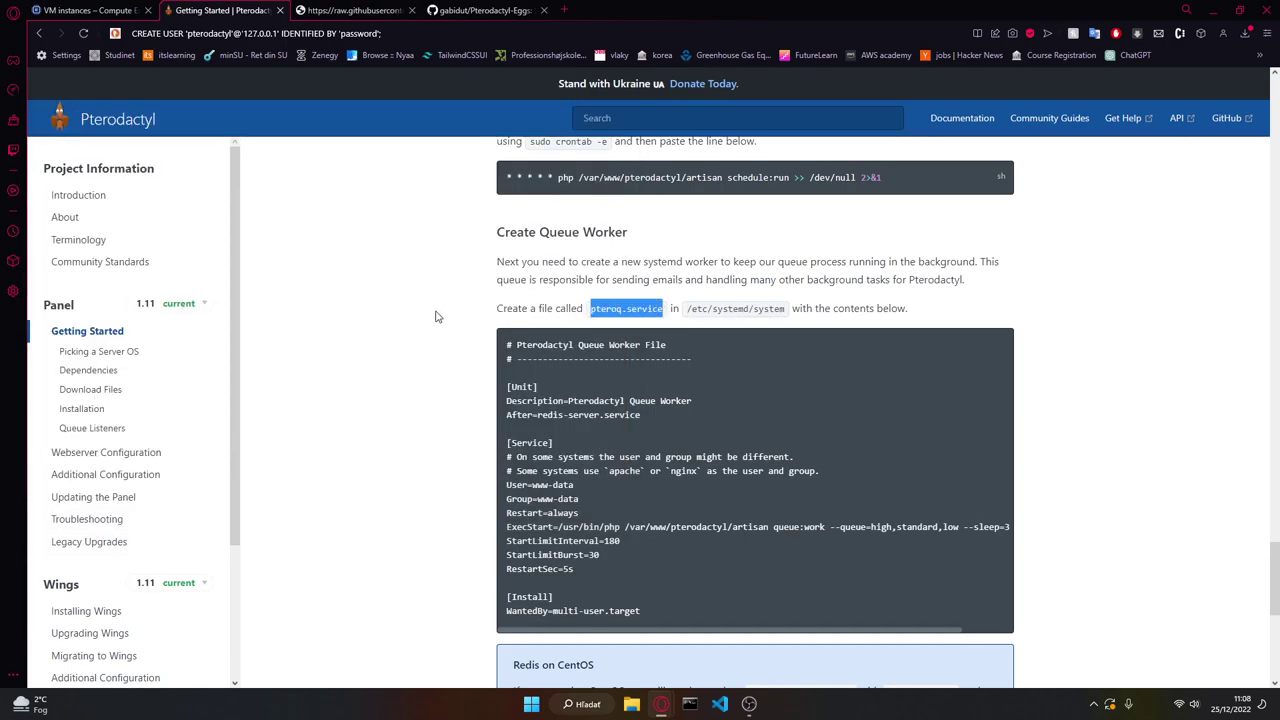
{"action": "key", "text": "alt+Tab"}
{"action": "type", "text": "nano"}
{"action": "key", "text": "ctrl+v"}
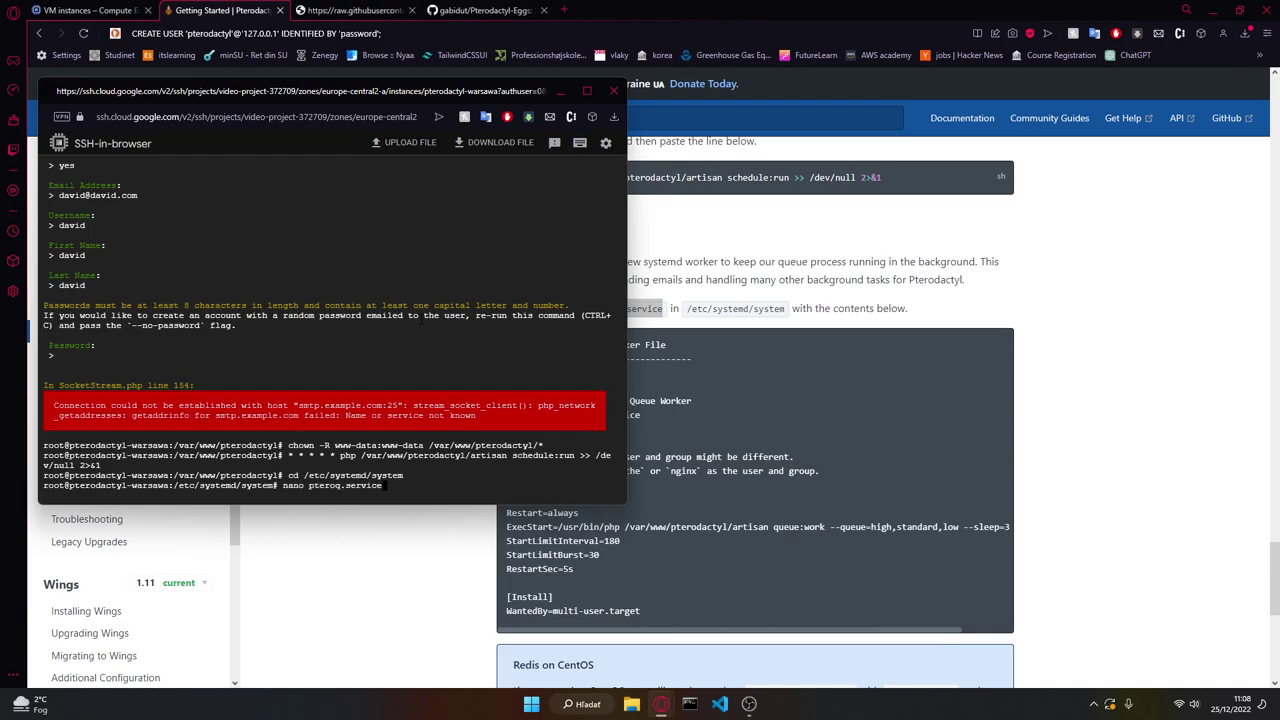
{"action": "key", "text": "Return"}
Step: Paste the docs' queue worker unit into pteroq.service and save it
{"action": "left_click_drag", "start_coordinate": [670, 613], "coordinate": [502, 348]}
{"action": "key", "text": "alt+Tab"}
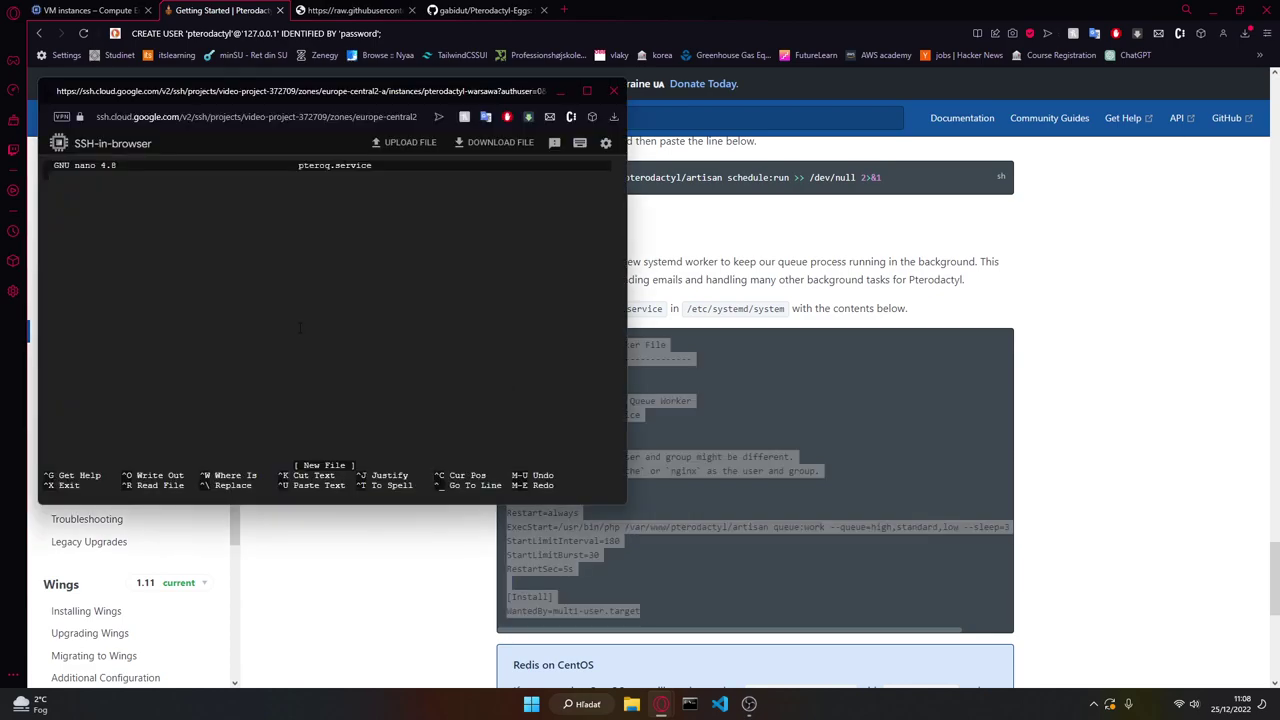
{"action": "key", "text": "ctrl+v"}
{"action": "key", "text": "ctrl+s"}
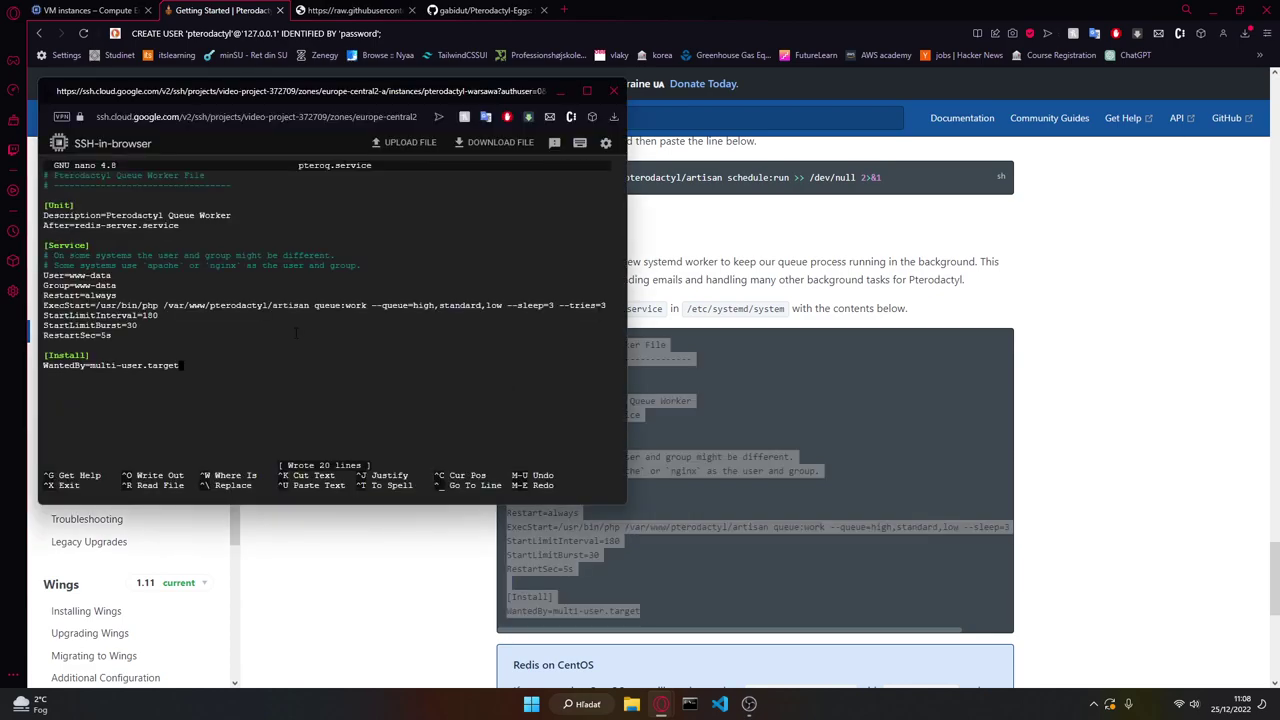
{"action": "key", "text": "ctrl+x"}
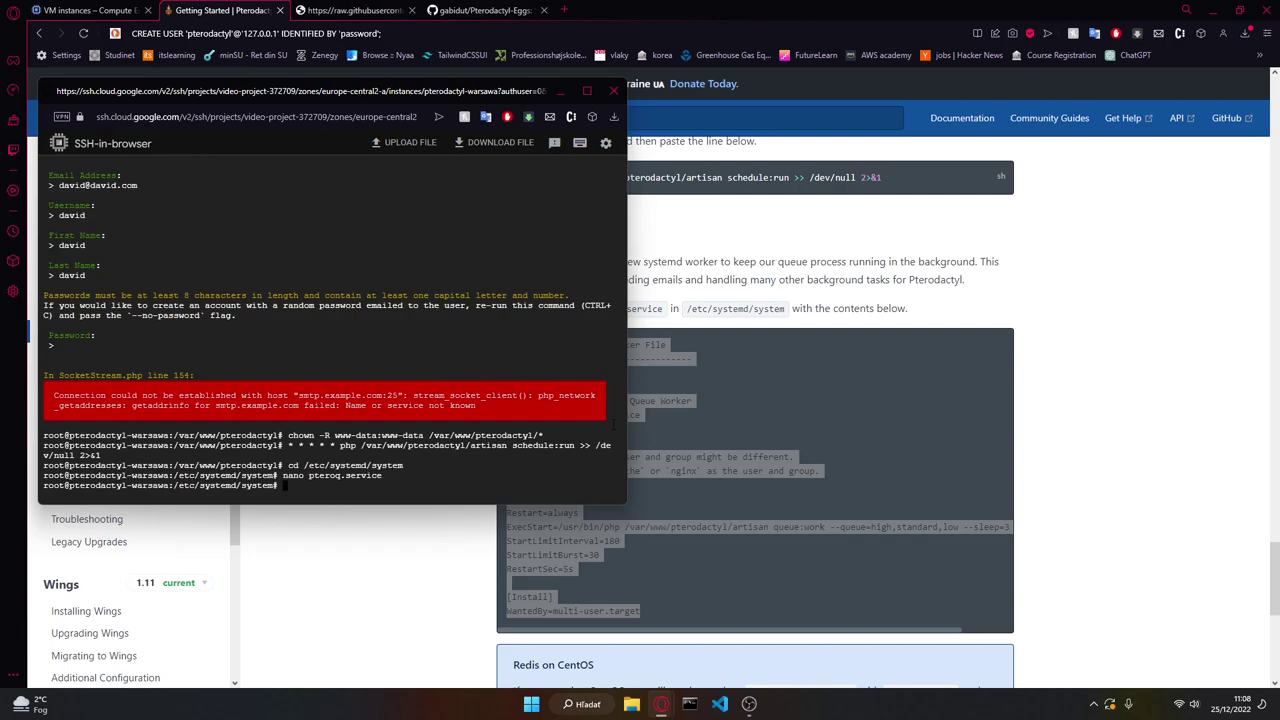
Step: Enable redis-server and pteroq.service with systemctl enable --now
{"action": "key", "text": "alt+Tab"}
{"action": "scroll", "coordinate": [471, 451], "scroll_direction": "down", "scroll_amount": 5}
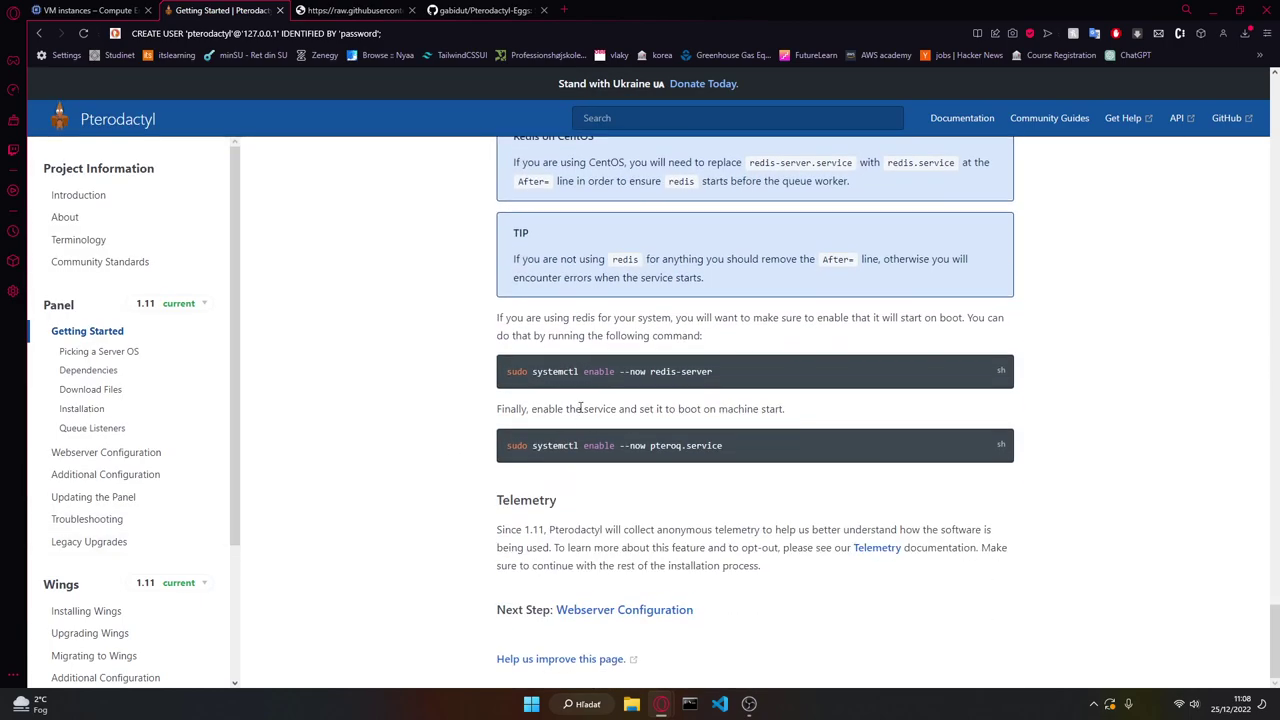
{"action": "triple_click", "coordinate": [555, 371]}
{"action": "key", "text": "alt+Tab"}
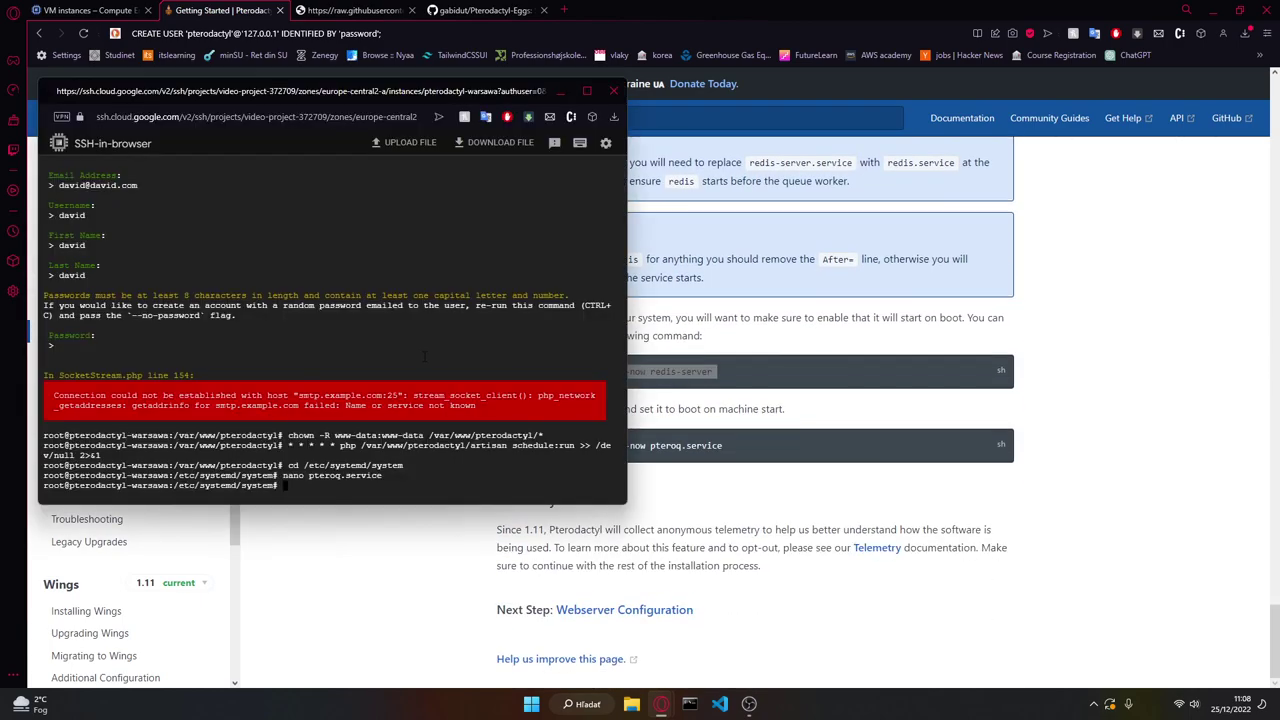
{"action": "key", "text": "ctrl+v"}
{"action": "key", "text": "alt+Tab"}
{"action": "left_click_drag", "start_coordinate": [506, 445], "coordinate": [594, 441]}
{"action": "triple_click", "coordinate": [586, 437]}
{"action": "key", "text": "alt+Tab"}
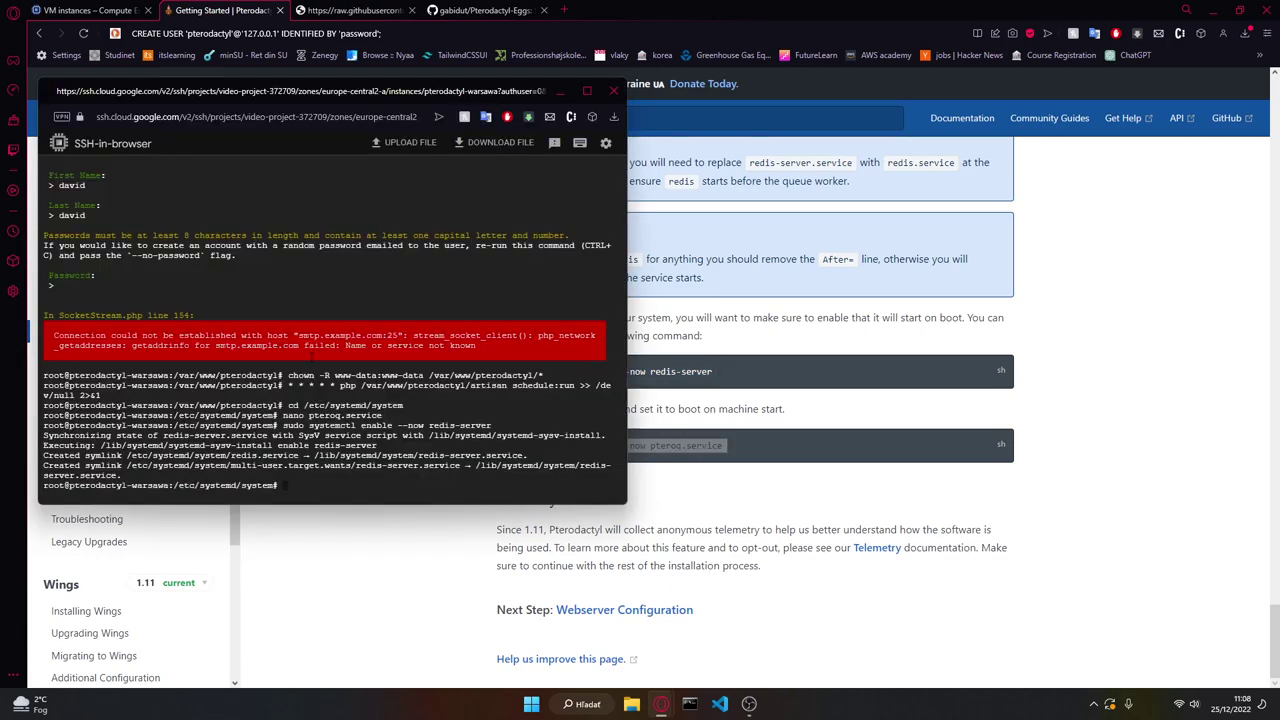
{"action": "key", "text": "ctrl+v"}
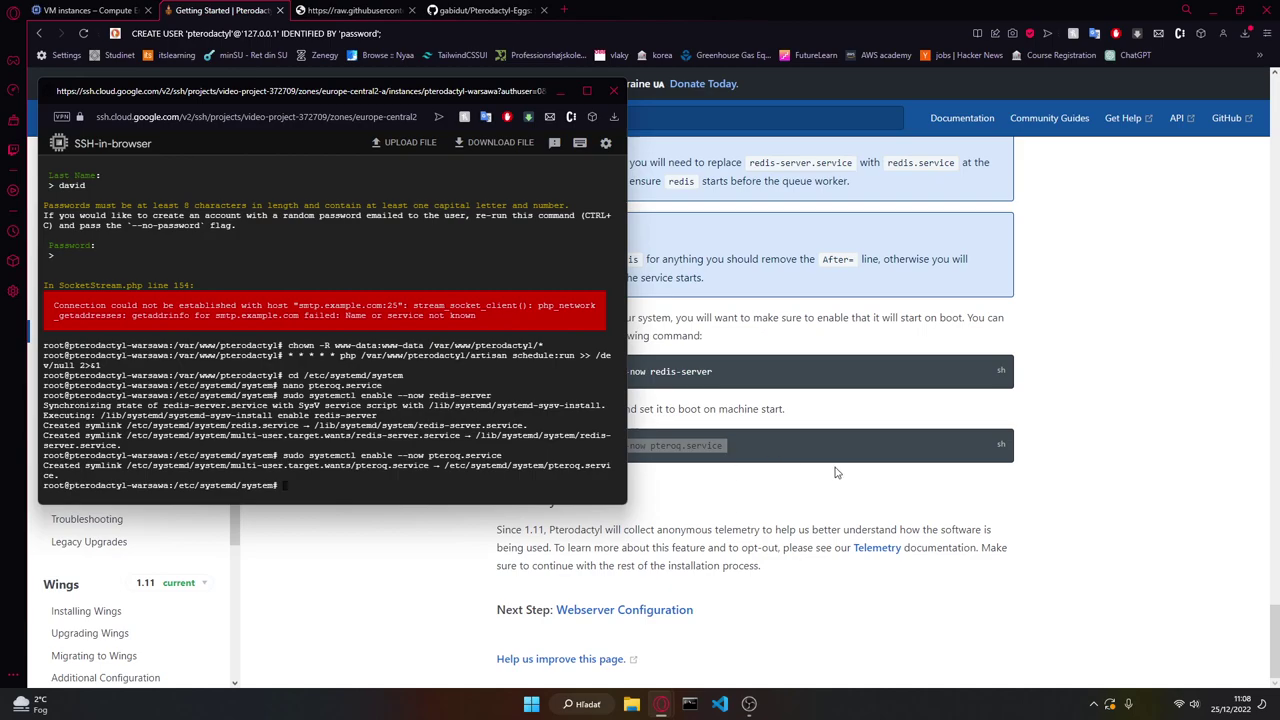
{"action": "key", "text": "alt+Tab"}
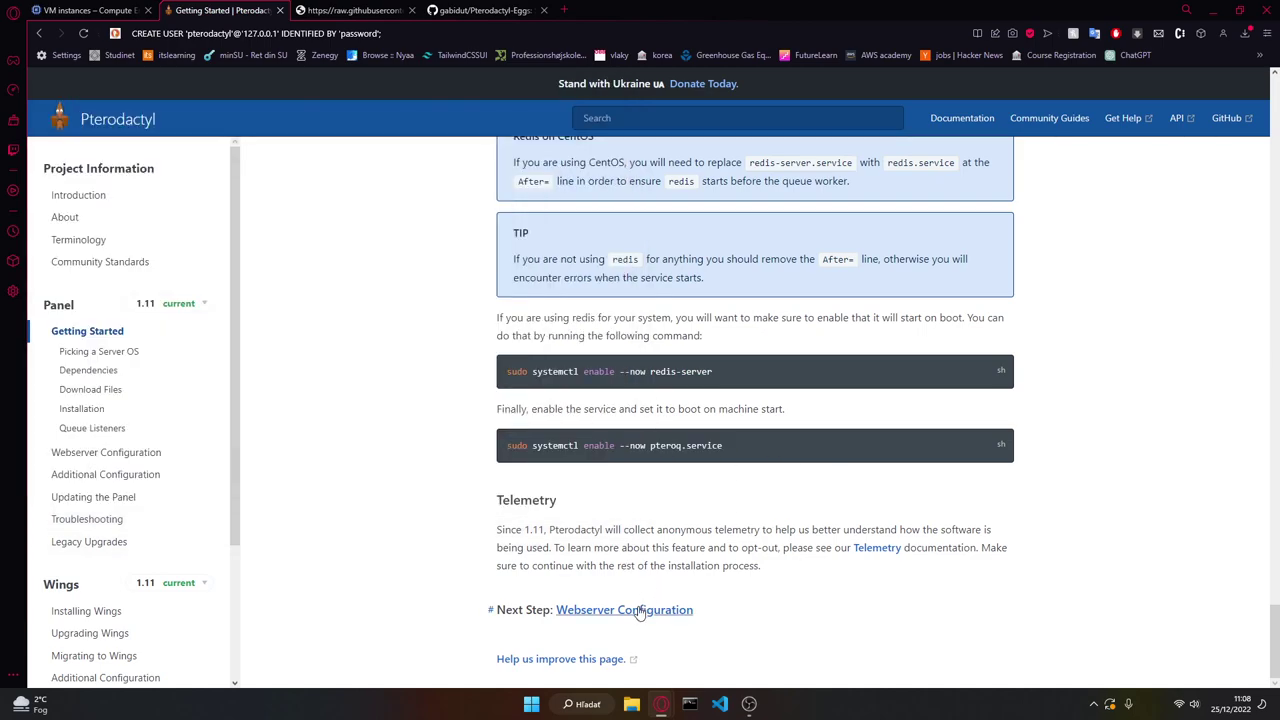
Step: Follow the Nginx Without SSL docs and cd into /etc/nginx/sites-available
{"action": "left_click", "coordinate": [640, 610]}
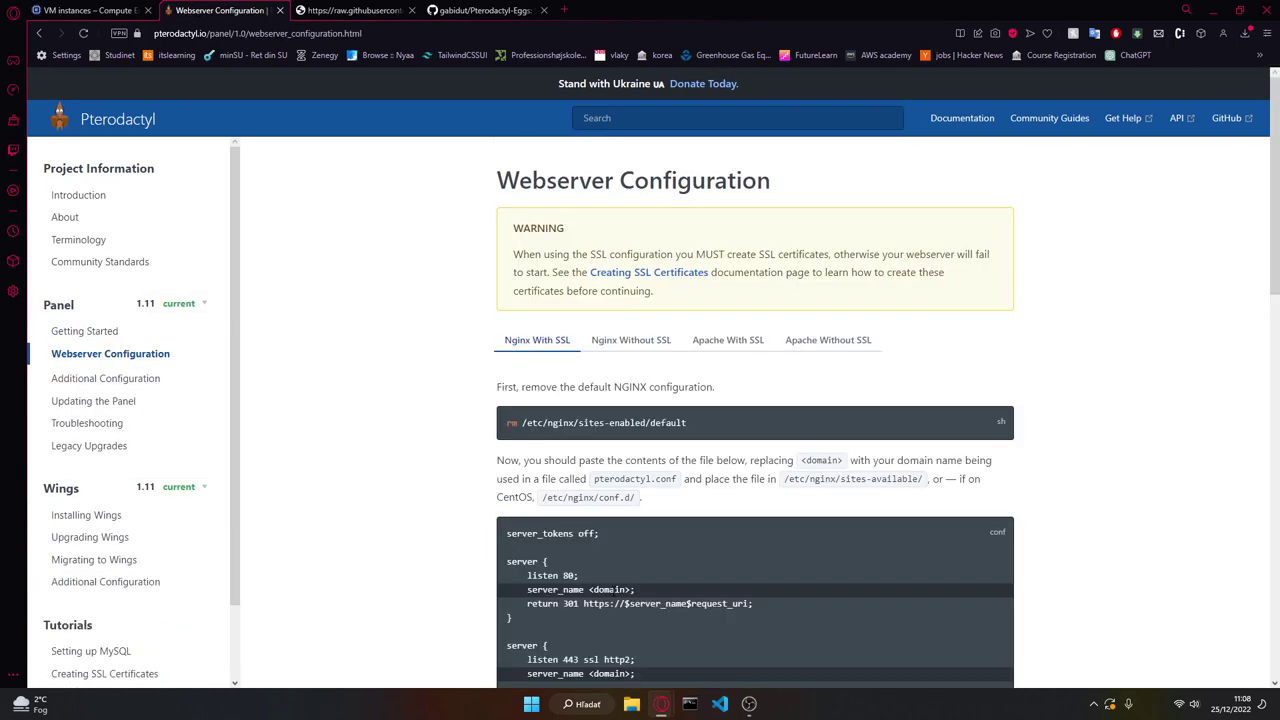
{"action": "left_click", "coordinate": [619, 350]}
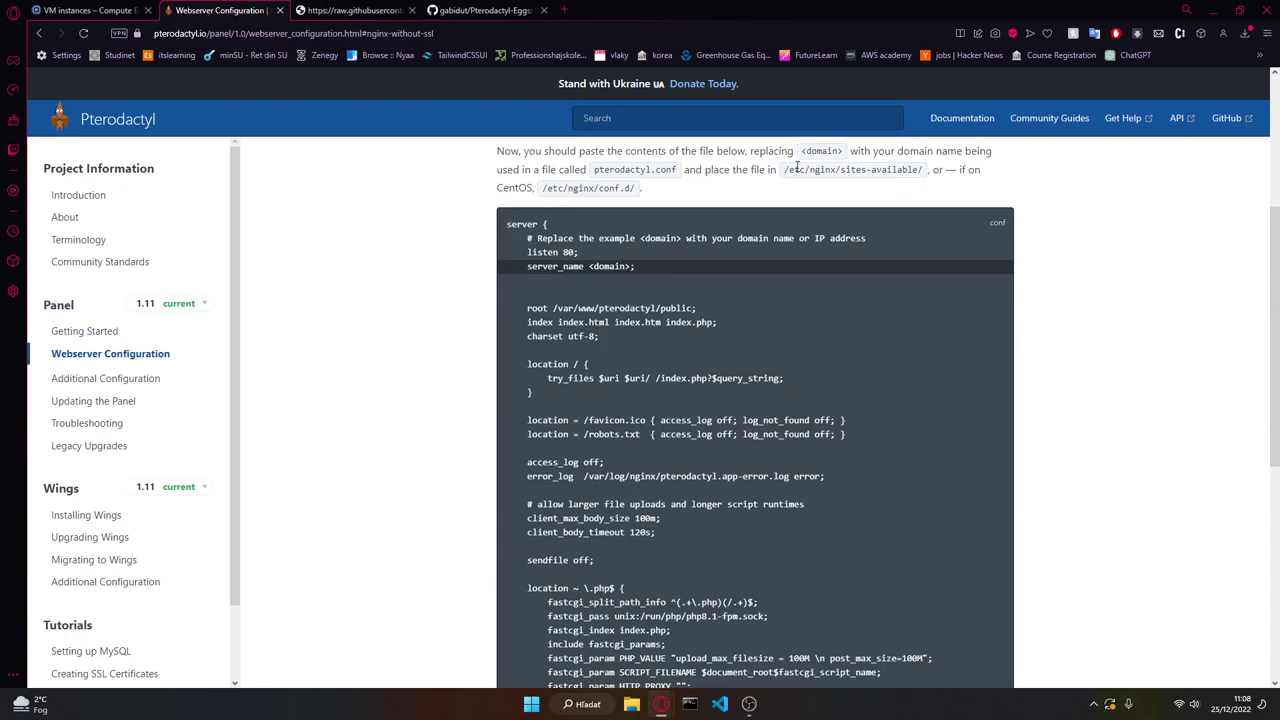
{"action": "left_click_drag", "start_coordinate": [924, 175], "coordinate": [738, 184]}
{"action": "key", "text": "alt+Tab"}
{"action": "type", "text": "cd"}
{"action": "key", "text": "ctrl+v"}
{"action": "key", "text": "Return"}
Step: Paste the docs' rm command at the prompt and list the sites-available files
{"action": "key", "text": "alt+Tab"}
{"action": "left_click_drag", "start_coordinate": [682, 171], "coordinate": [588, 170]}
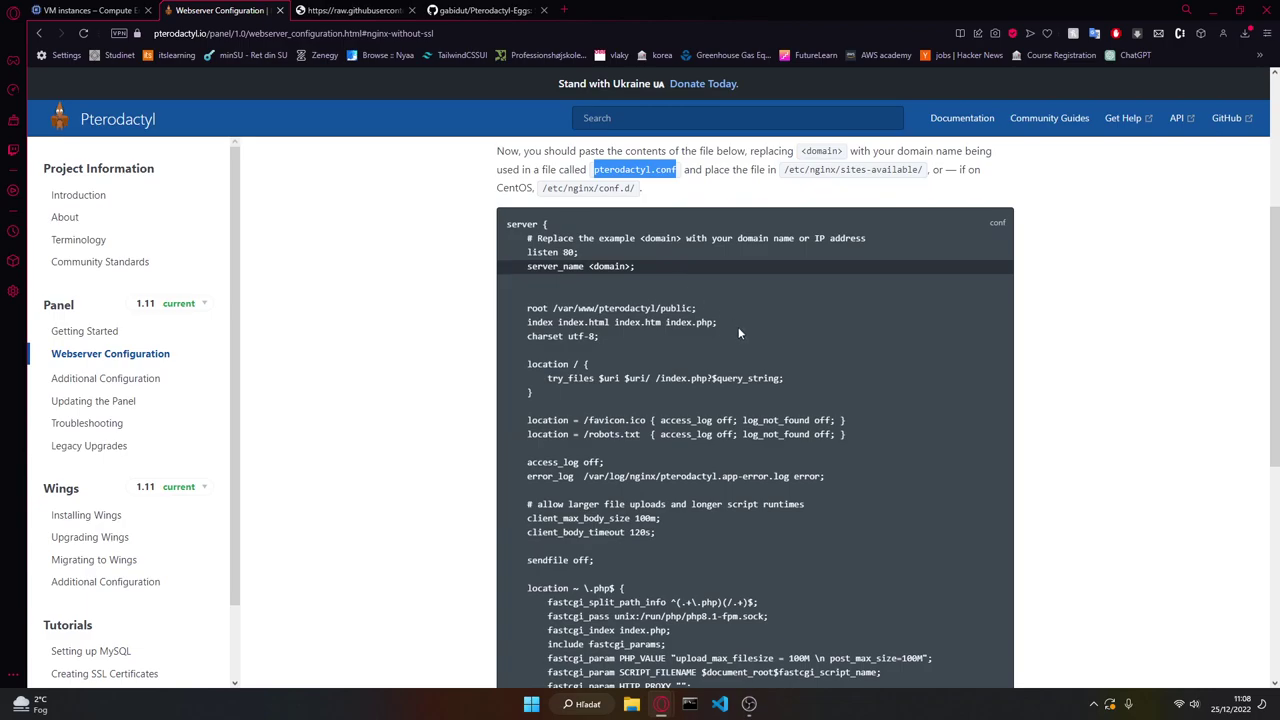
{"action": "scroll", "coordinate": [600, 220], "scroll_direction": "up", "scroll_amount": 2}
{"action": "left_click", "coordinate": [605, 260]}
{"action": "triple_click", "coordinate": [605, 260]}
{"action": "key", "text": "ctrl+c"}
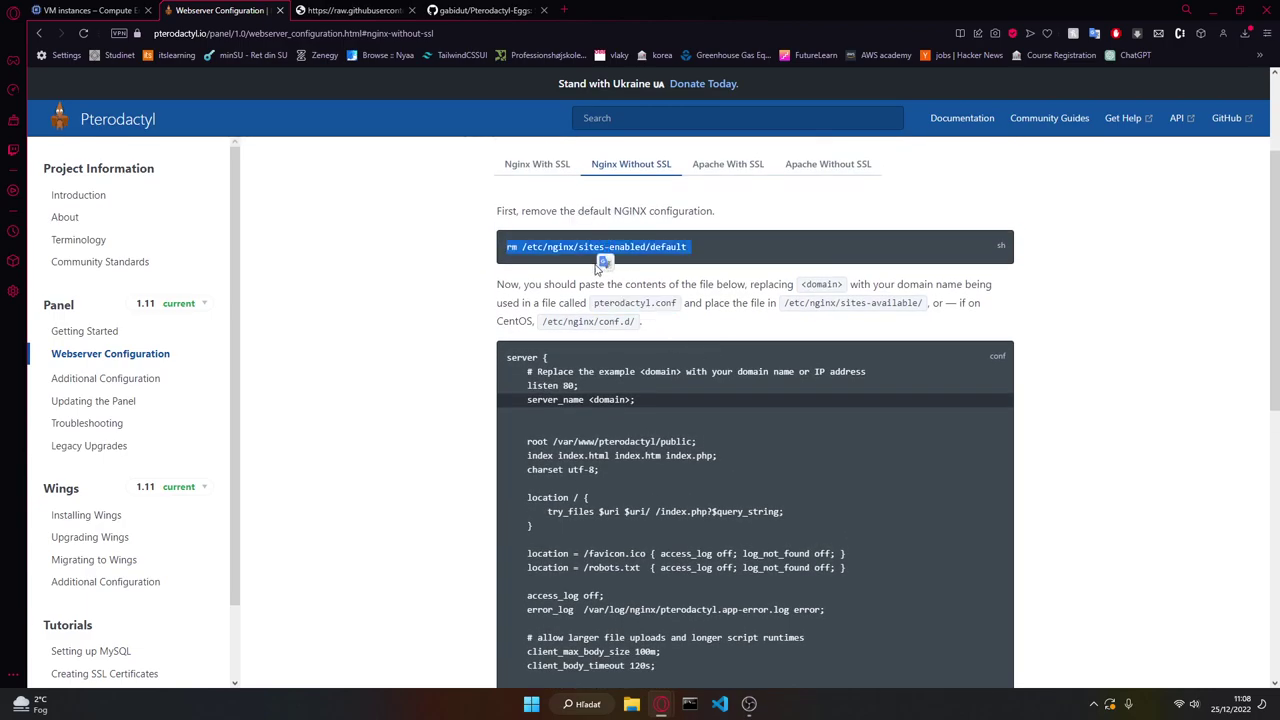
{"action": "key", "text": "alt+Tab"}
{"action": "key", "text": "ctrl+v"}
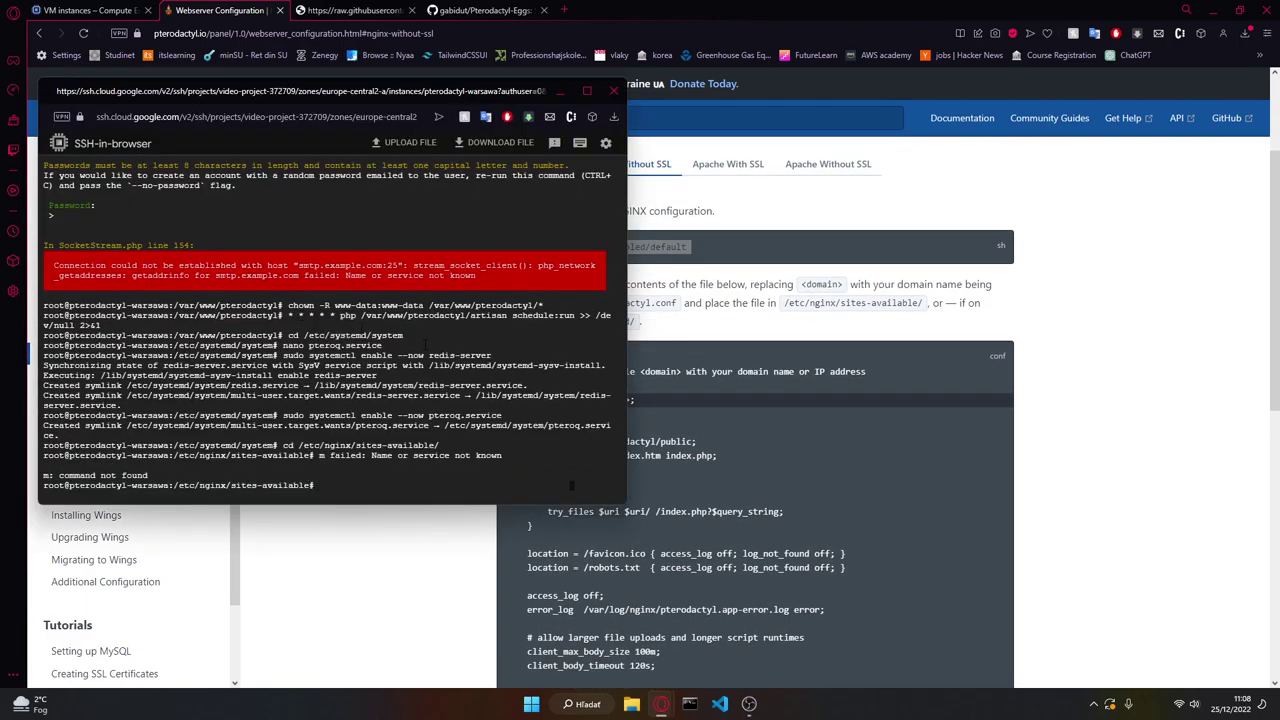
{"action": "type", "text": "ls"}
{"action": "key", "text": "Return"}
Step: Delete the default nginx site file with rm default
{"action": "left_click", "coordinate": [680, 250]}
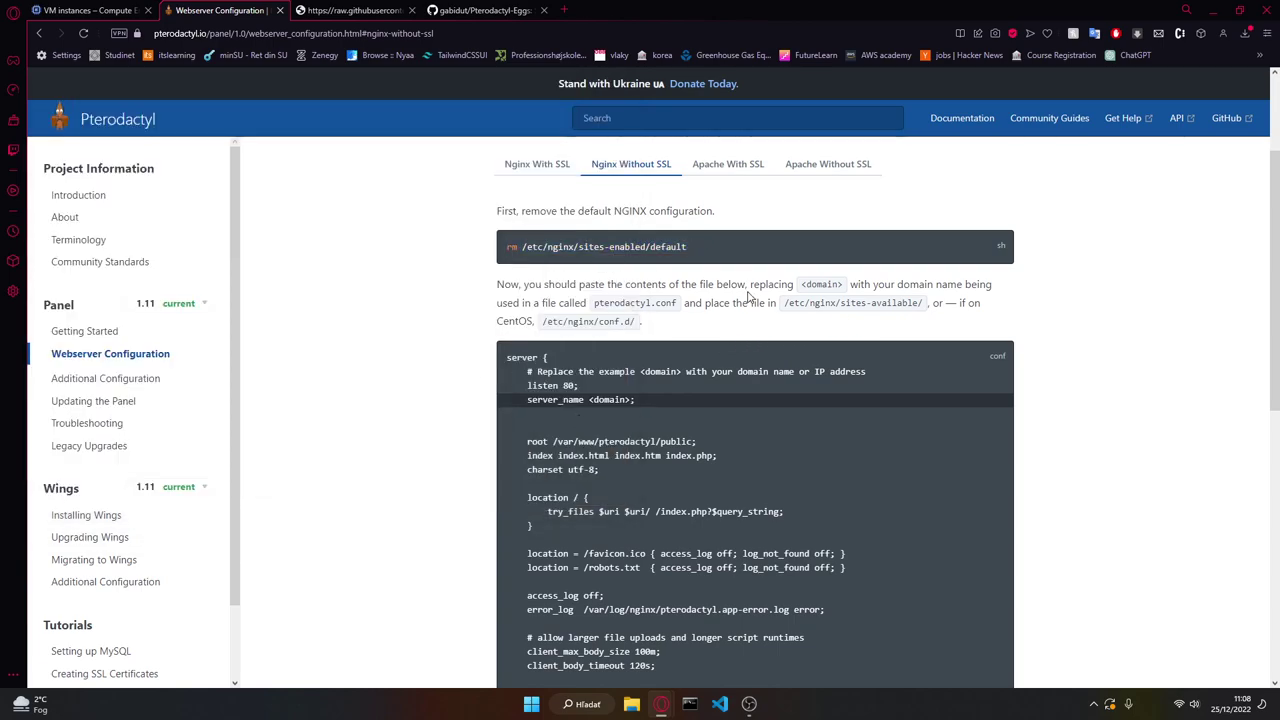
{"action": "key", "text": "alt+Tab"}
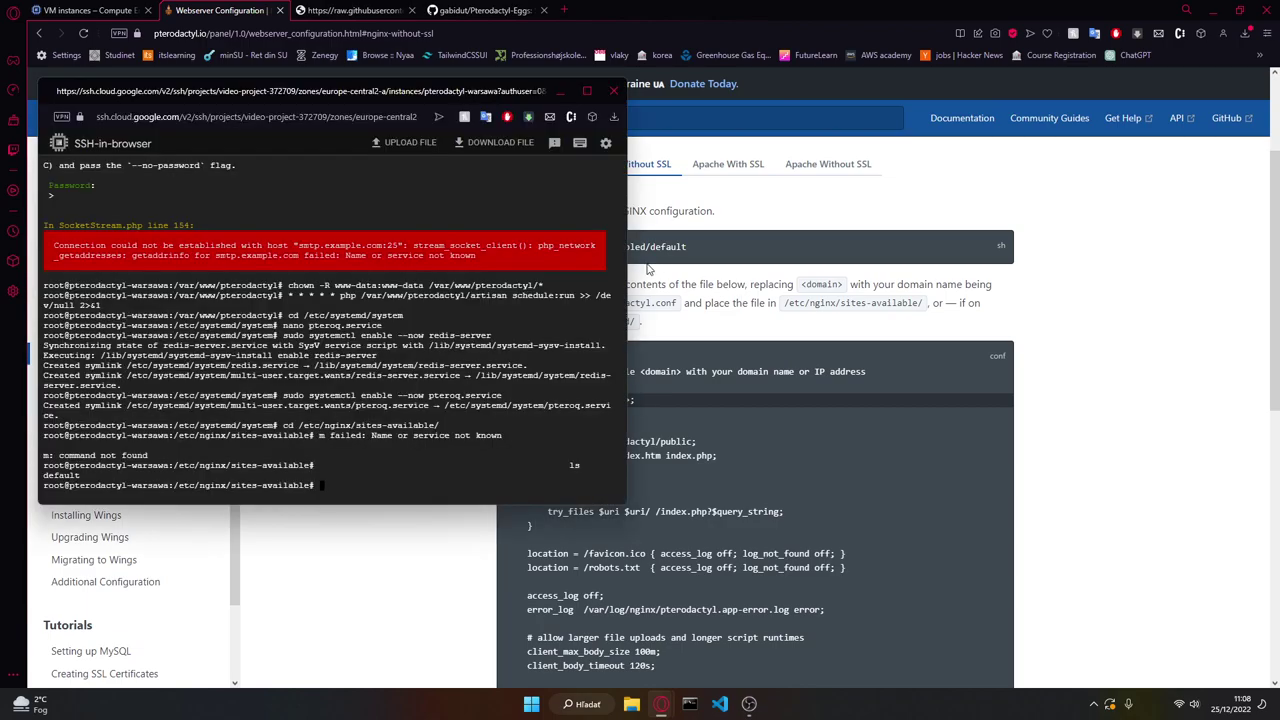
{"action": "key", "text": "alt+Tab"}
{"action": "key", "text": "alt+Tab"}
{"action": "type", "text": "default"}
{"action": "key", "text": "Return"}
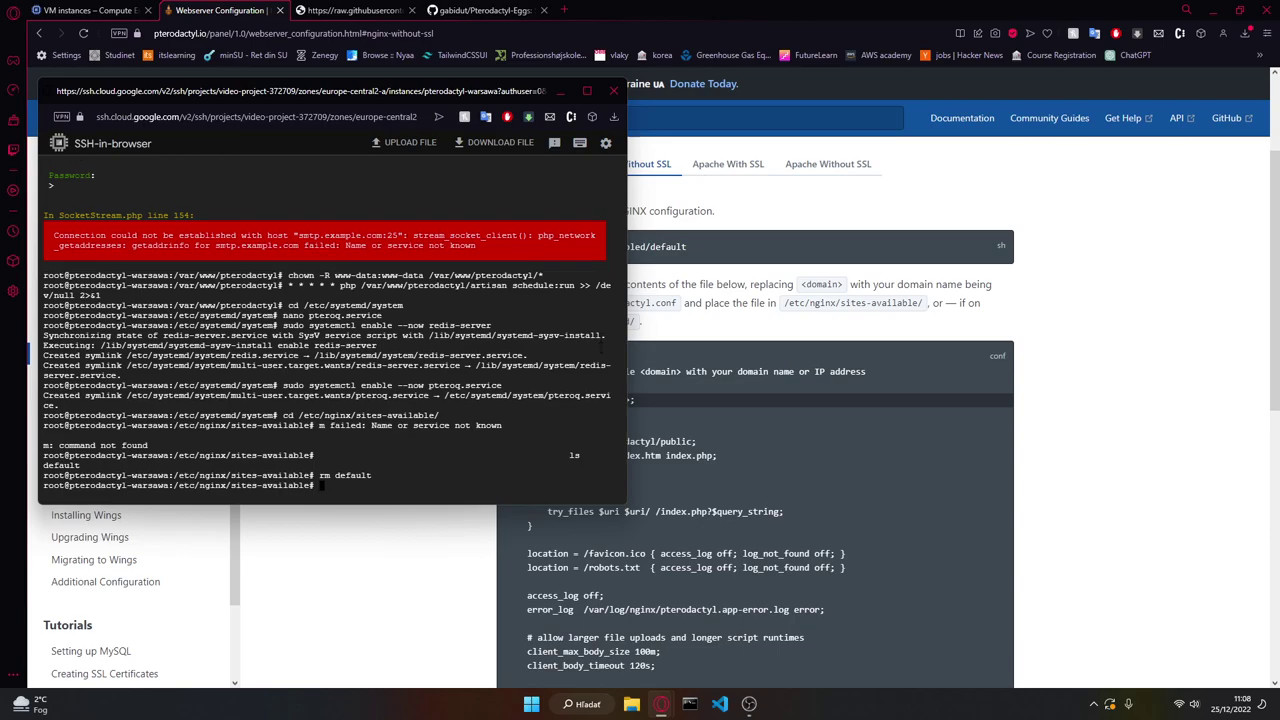
Step: Open a new pterodactyl.conf file in nano
{"action": "key", "text": "alt+Tab"}
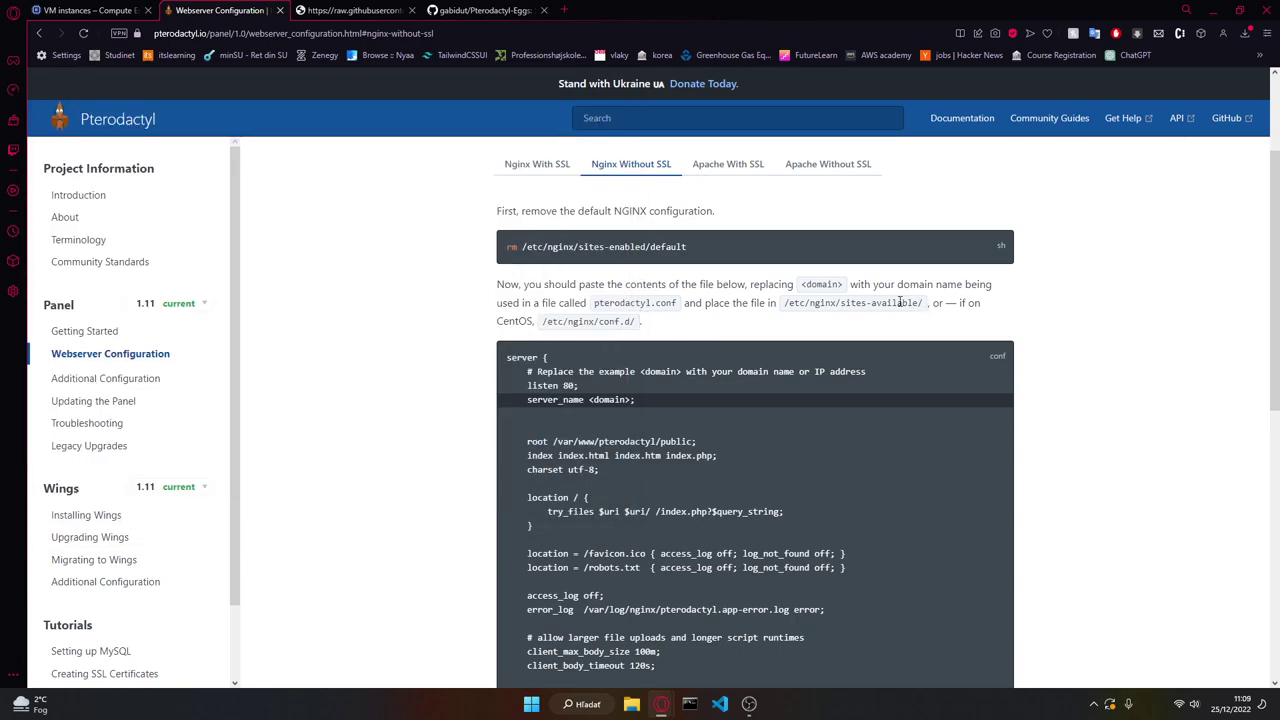
{"action": "left_click_drag", "start_coordinate": [678, 304], "coordinate": [593, 311]}
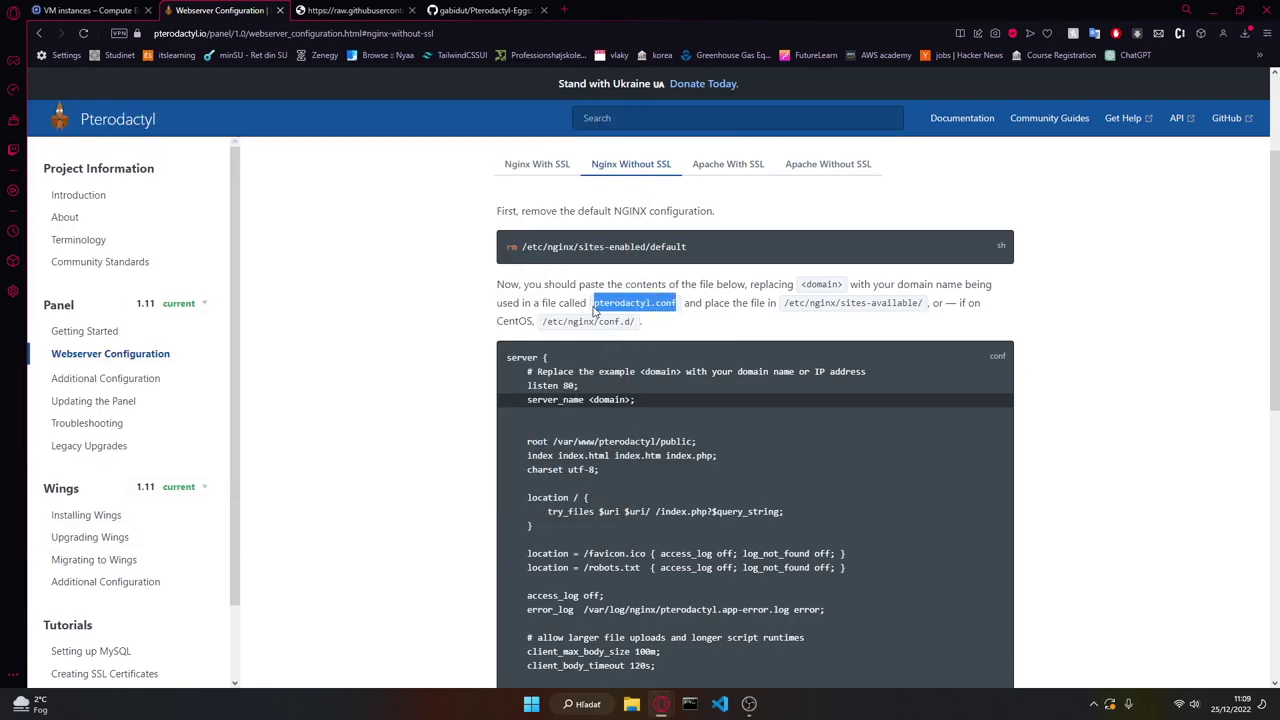
{"action": "key", "text": "alt+Tab"}
{"action": "type", "text": "nano"}
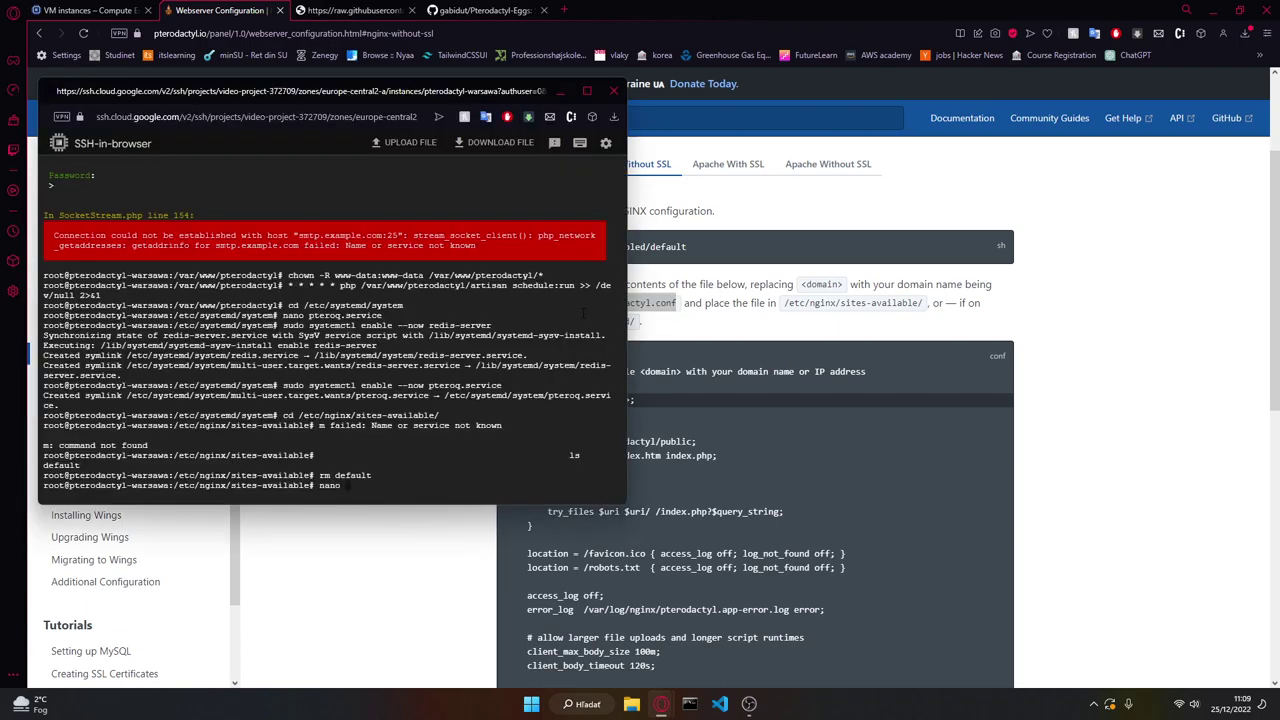
{"action": "key", "text": "ctrl+v"}
{"action": "key", "text": "Return"}
{"action": "key", "text": "alt+Tab"}
{"action": "left_click_drag", "start_coordinate": [508, 358], "coordinate": [565, 363]}
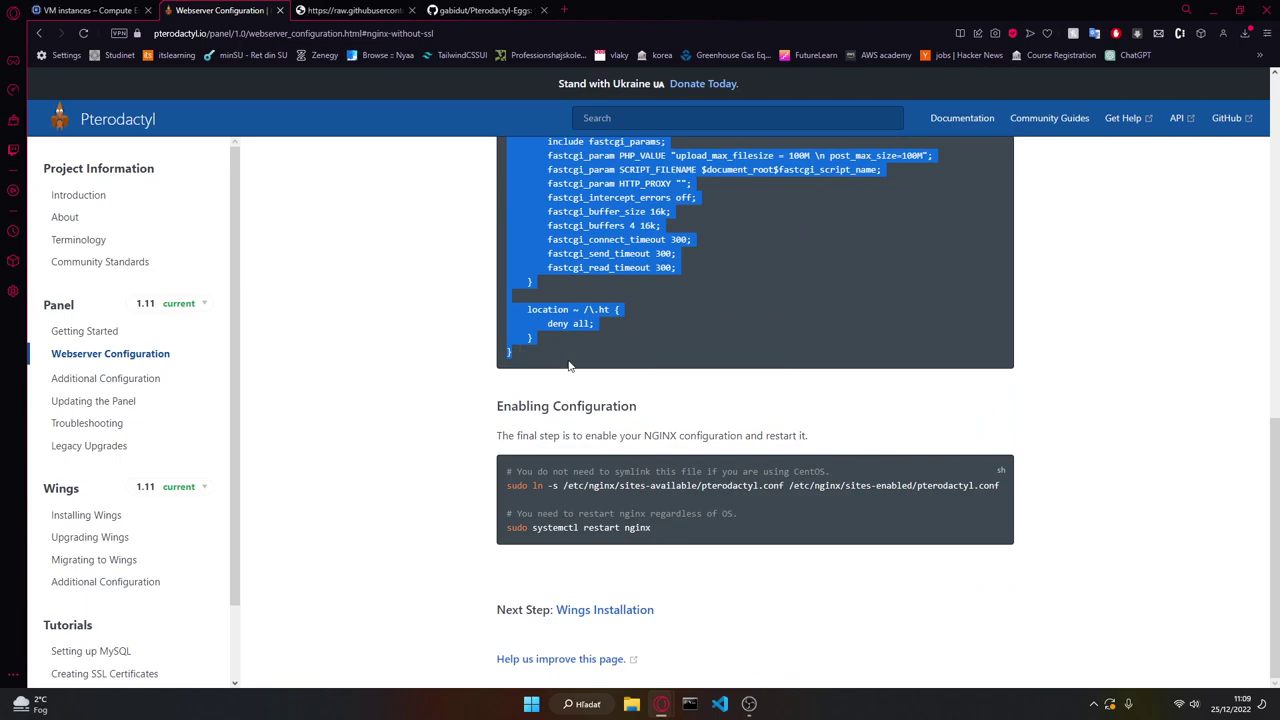
Step: Paste the docs' nginx server block into pterodactyl.conf
{"action": "key", "text": "ctrl+c"}
{"action": "scroll", "coordinate": [594, 360], "scroll_direction": "up", "scroll_amount": 3}
{"action": "key", "text": "alt+Tab"}
{"action": "key", "text": "ctrl+v"}
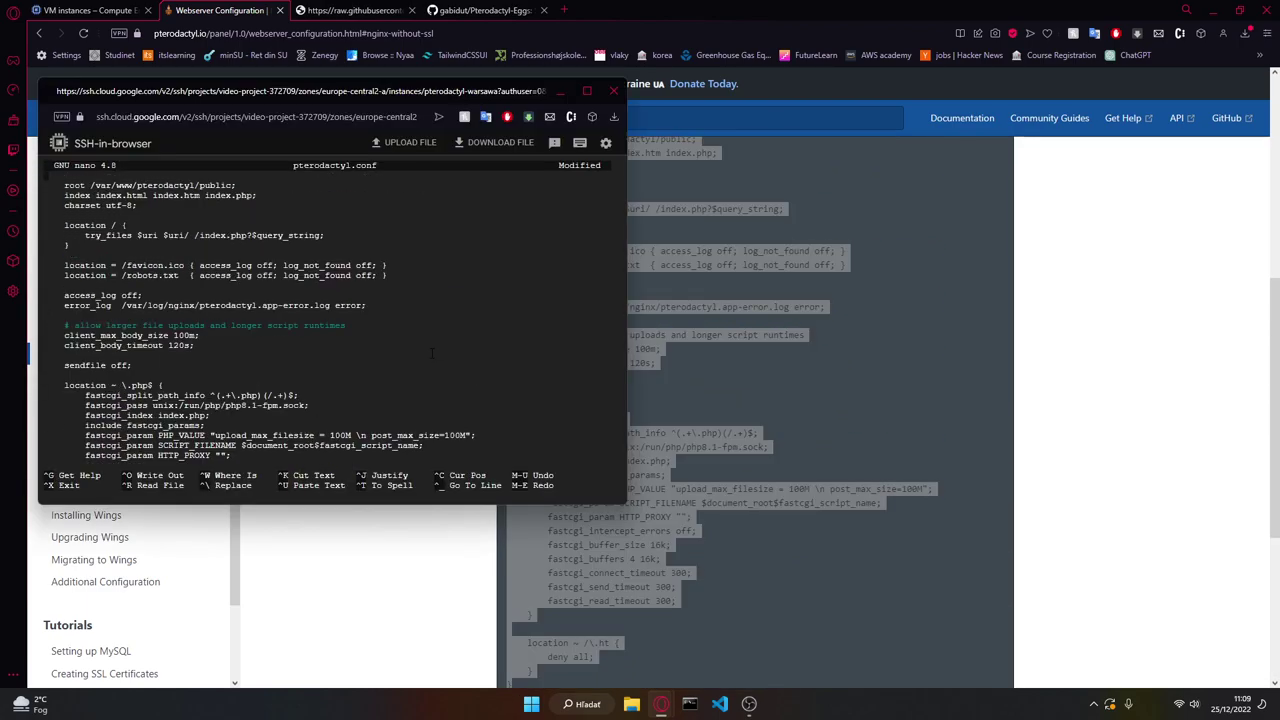
{"action": "scroll", "coordinate": [432, 352], "scroll_direction": "up", "scroll_amount": 2}
{"action": "right_click", "coordinate": [190, 222]}
{"action": "key", "text": "Escape"}
Step: Replace the <domain> placeholder with server_name 34.118.76.143 and save pterodactyl.conf
{"action": "key", "text": "Down"}
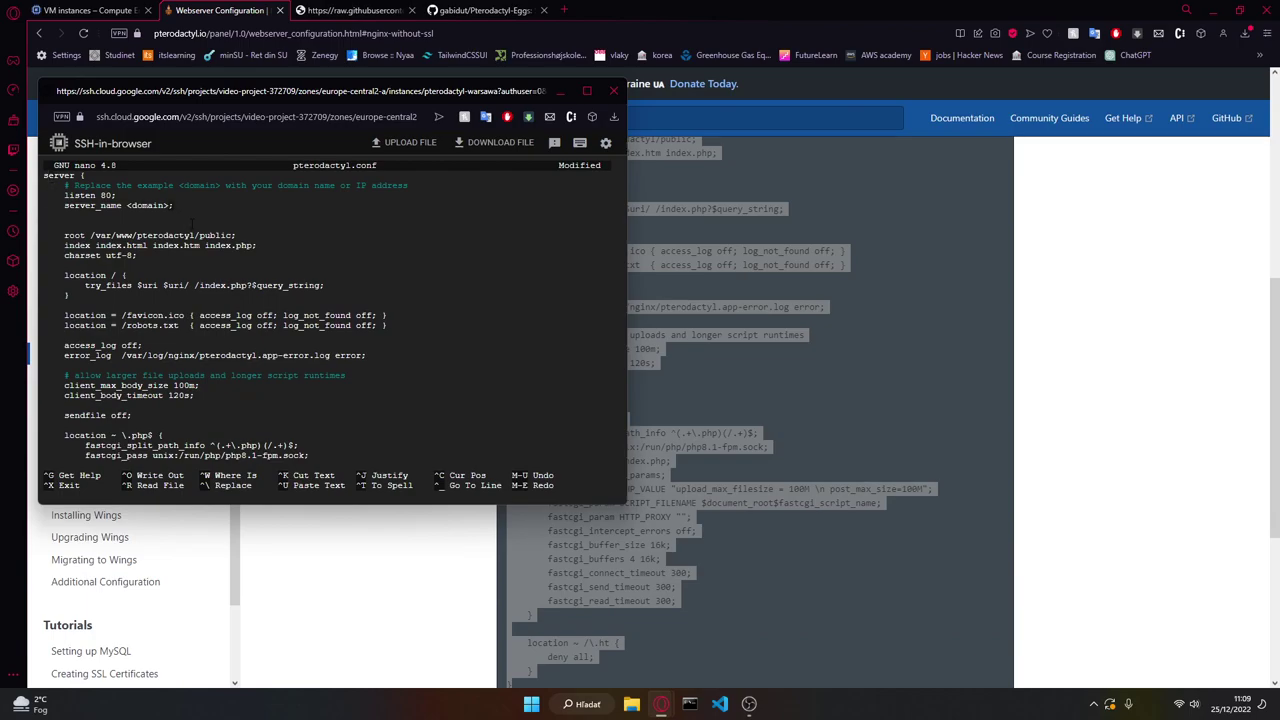
{"action": "key", "text": "BackSpace"}
{"action": "key", "text": "BackSpace"}
{"action": "key", "text": "BackSpace"}
{"action": "key", "text": "BackSpace"}
{"action": "key", "text": "BackSpace"}
{"action": "key", "text": "BackSpace"}
{"action": "key", "text": "BackSpace"}
{"action": "left_click", "coordinate": [60, 10]}
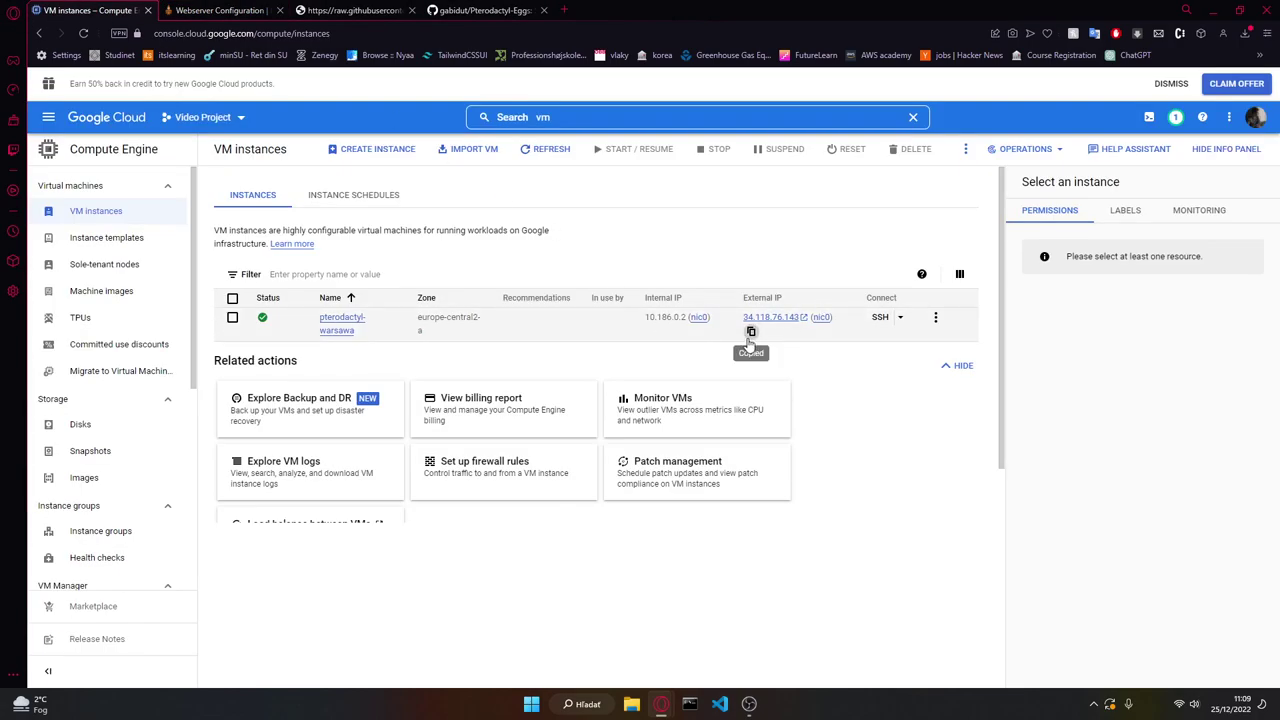
{"action": "key", "text": "alt+Tab"}
{"action": "key", "text": "ctrl+v"}
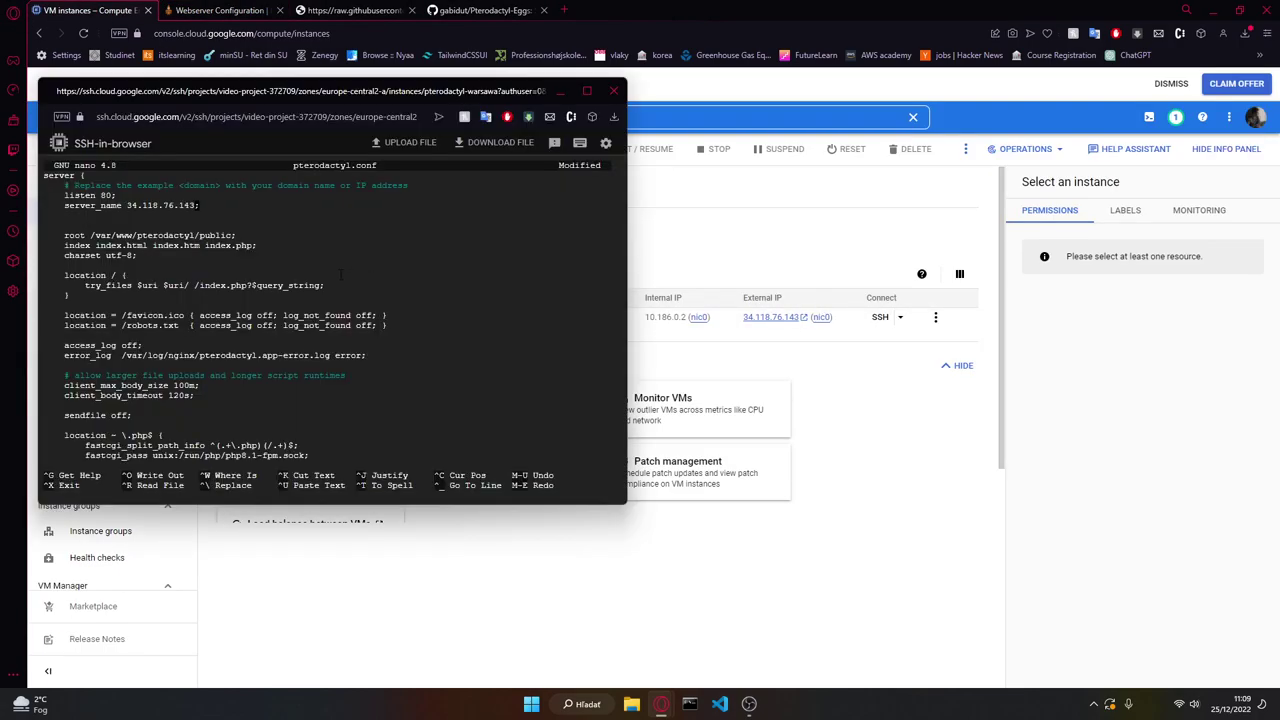
{"action": "key", "text": "ctrl+o"}
{"action": "key", "text": "Return"}
{"action": "key", "text": "ctrl+x"}
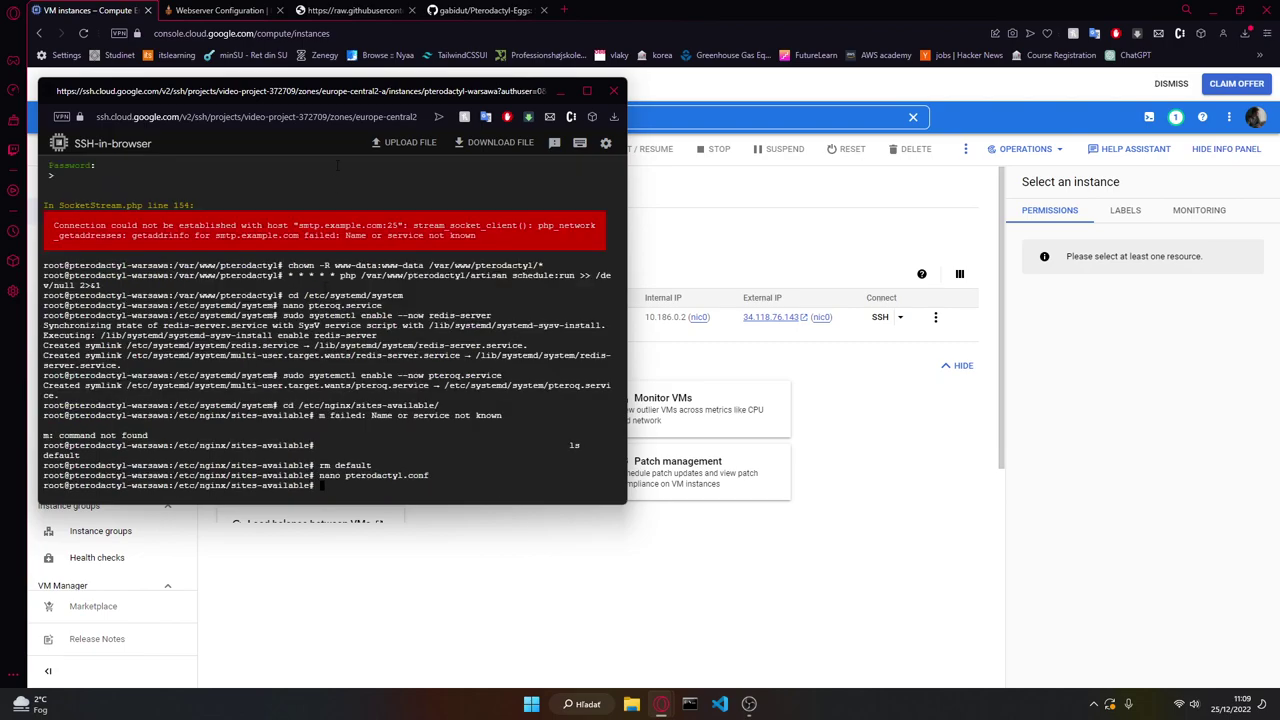
{"action": "left_click", "coordinate": [275, 10]}
{"action": "scroll", "coordinate": [414, 214], "scroll_direction": "down", "scroll_amount": 3}
{"action": "left_click", "coordinate": [426, 485]}
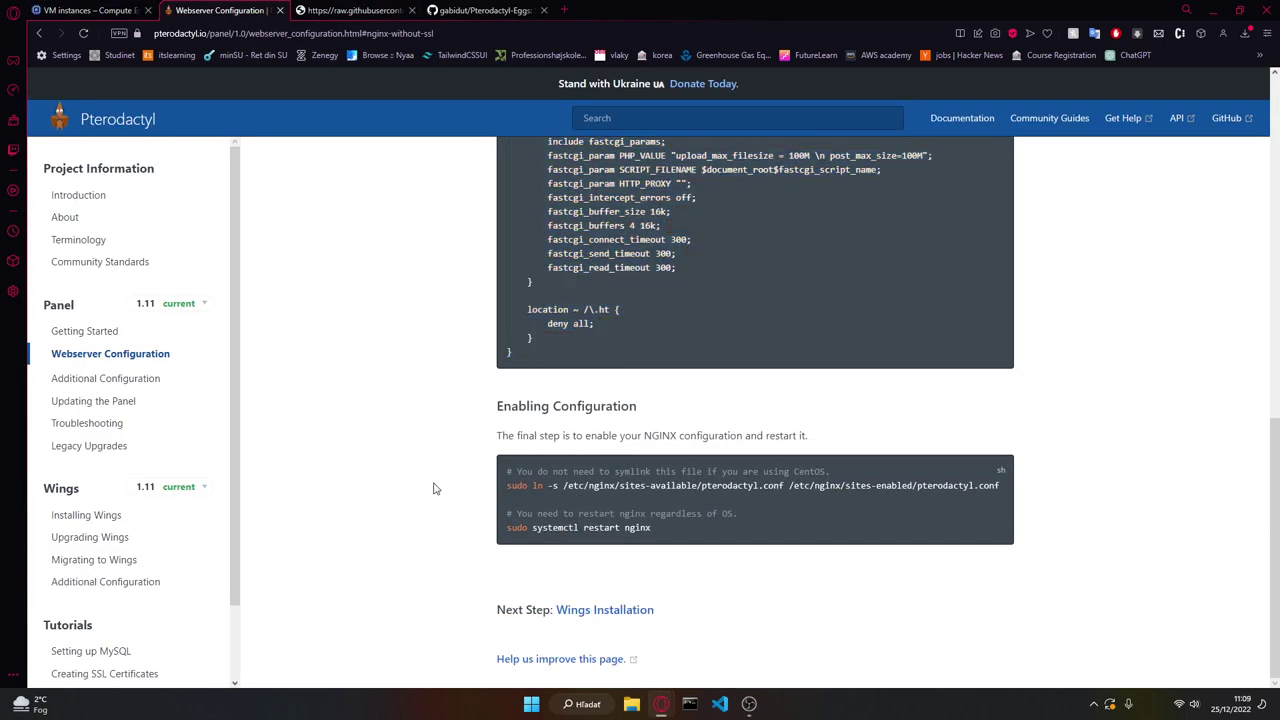
Step: Enter the sudo ln -s command linking pterodactyl.conf into sites-enabled
{"action": "triple_click", "coordinate": [607, 487]}
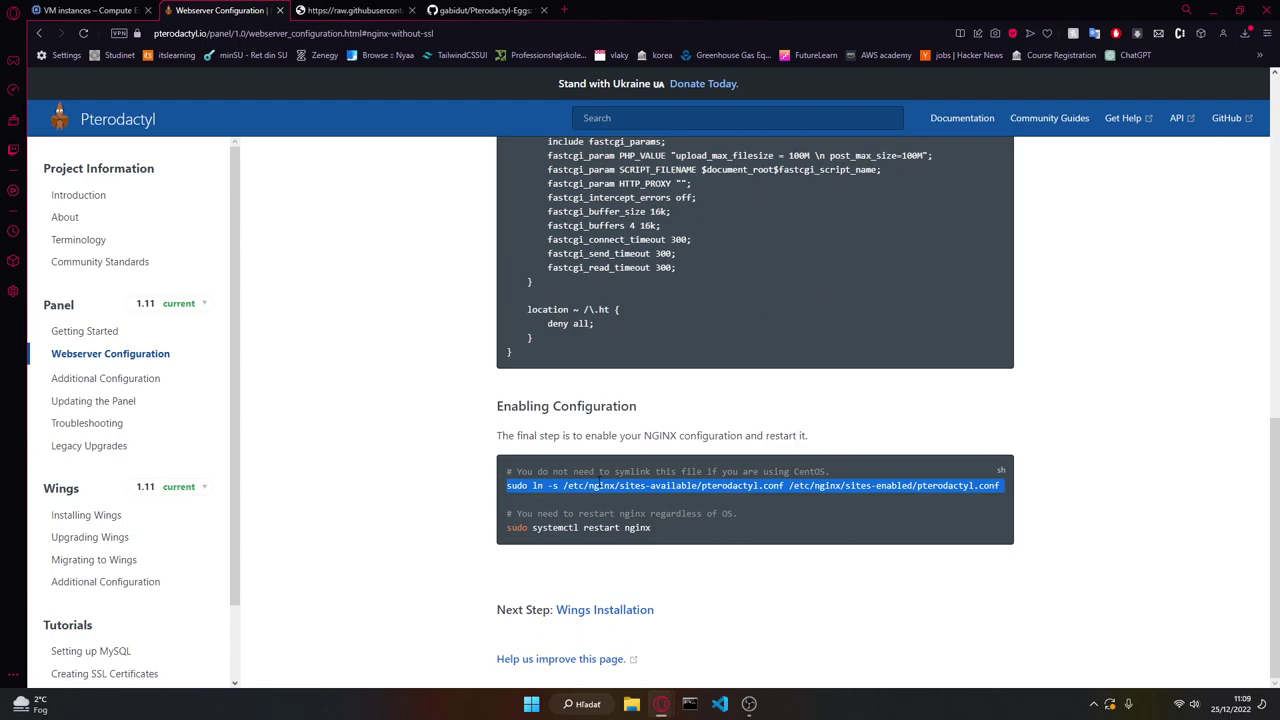
{"action": "key", "text": "alt+Tab"}
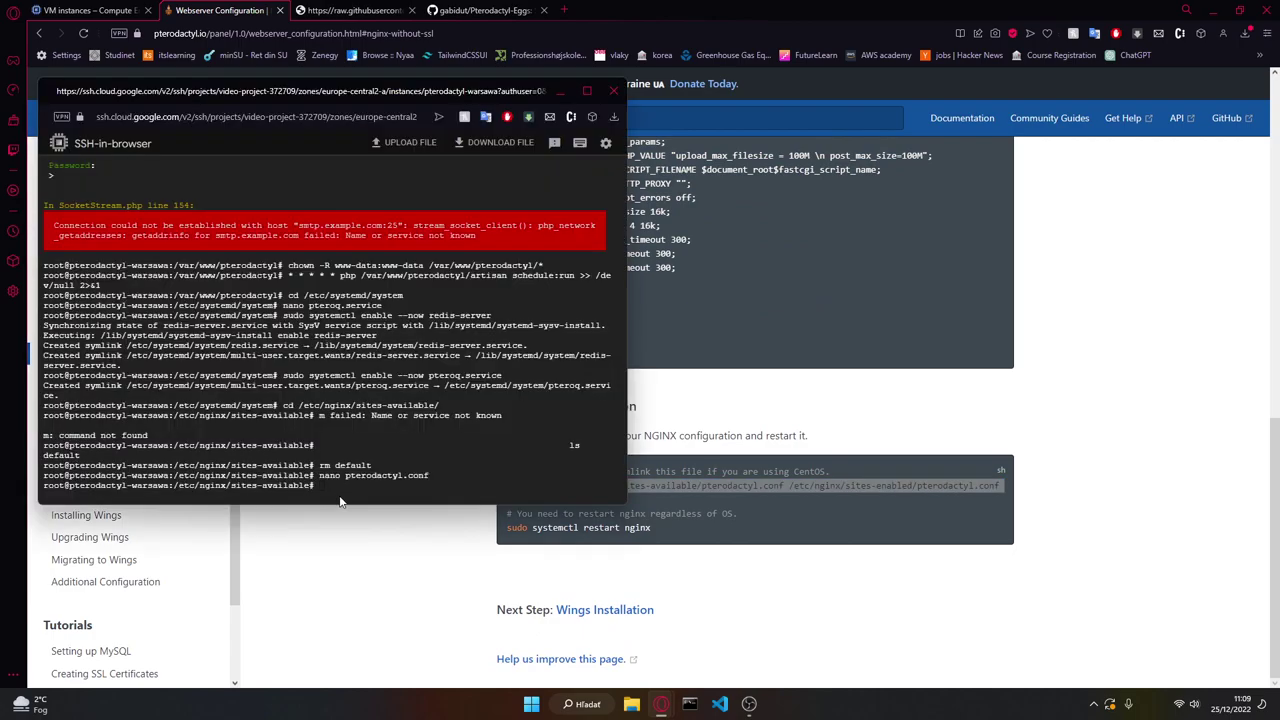
{"action": "key", "text": "ctrl+v"}
{"action": "key", "text": "ctrl+c"}
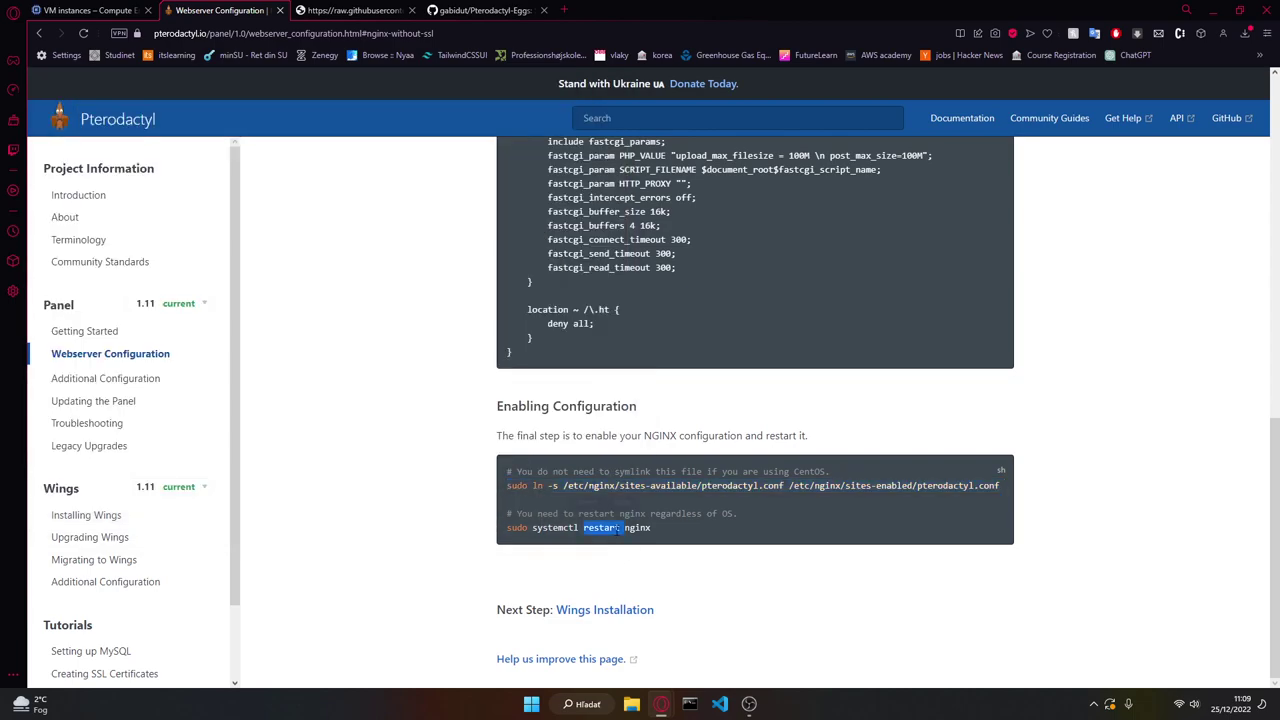
Step: Run sudo systemctl restart nginx in the SSH terminal
{"action": "triple_click", "coordinate": [603, 527]}
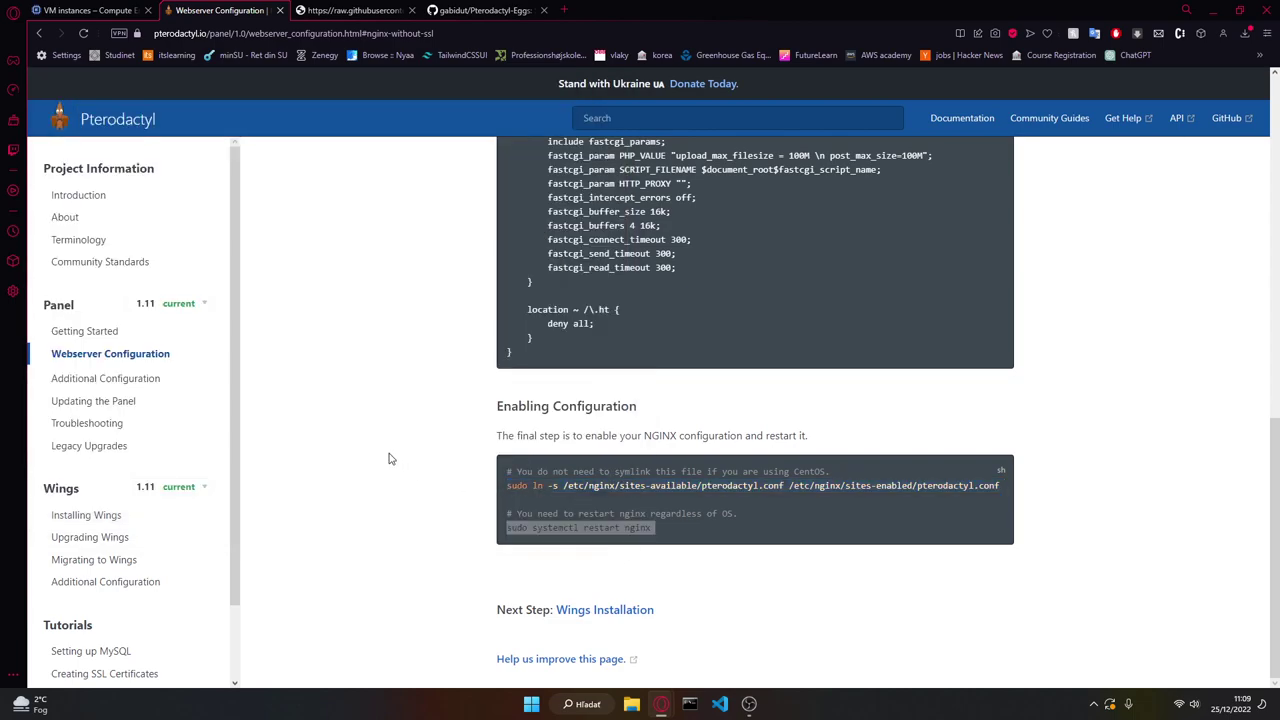
{"action": "key", "text": "alt+Tab"}
{"action": "key", "text": "ctrl+v"}
{"action": "left_click", "coordinate": [90, 10]}
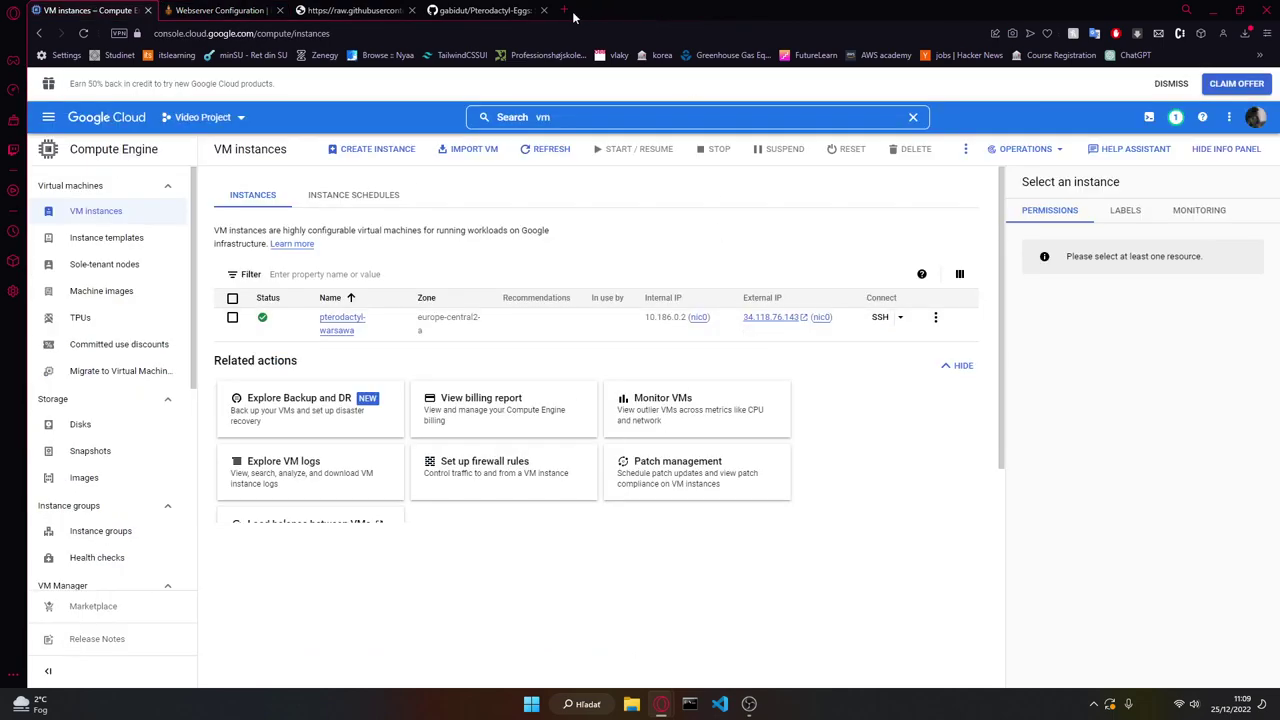
{"action": "left_click", "coordinate": [564, 10]}
{"action": "key", "text": "ctrl+v"}
{"action": "key", "text": "Return"}
{"action": "left_click", "coordinate": [234, 36]}
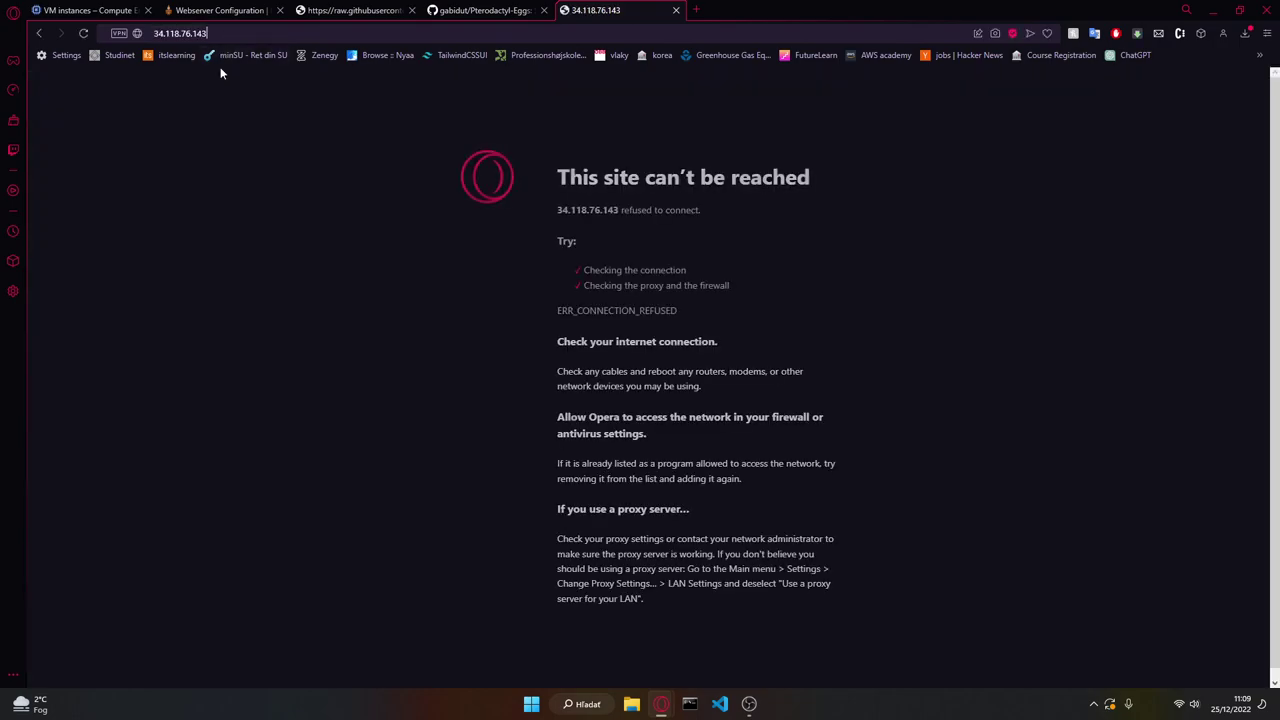
{"action": "left_click", "coordinate": [220, 36]}
{"action": "key", "text": "Return"}
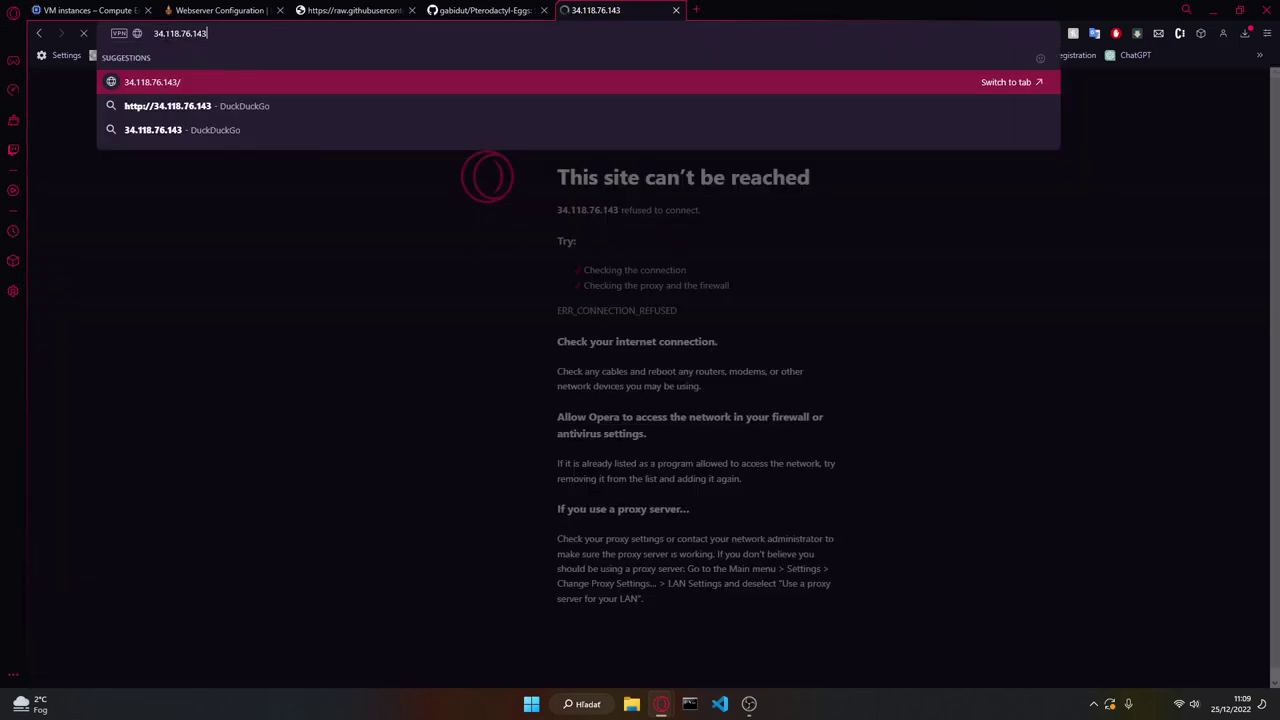
{"action": "key", "text": "Home"}
{"action": "type", "text": "http://"}
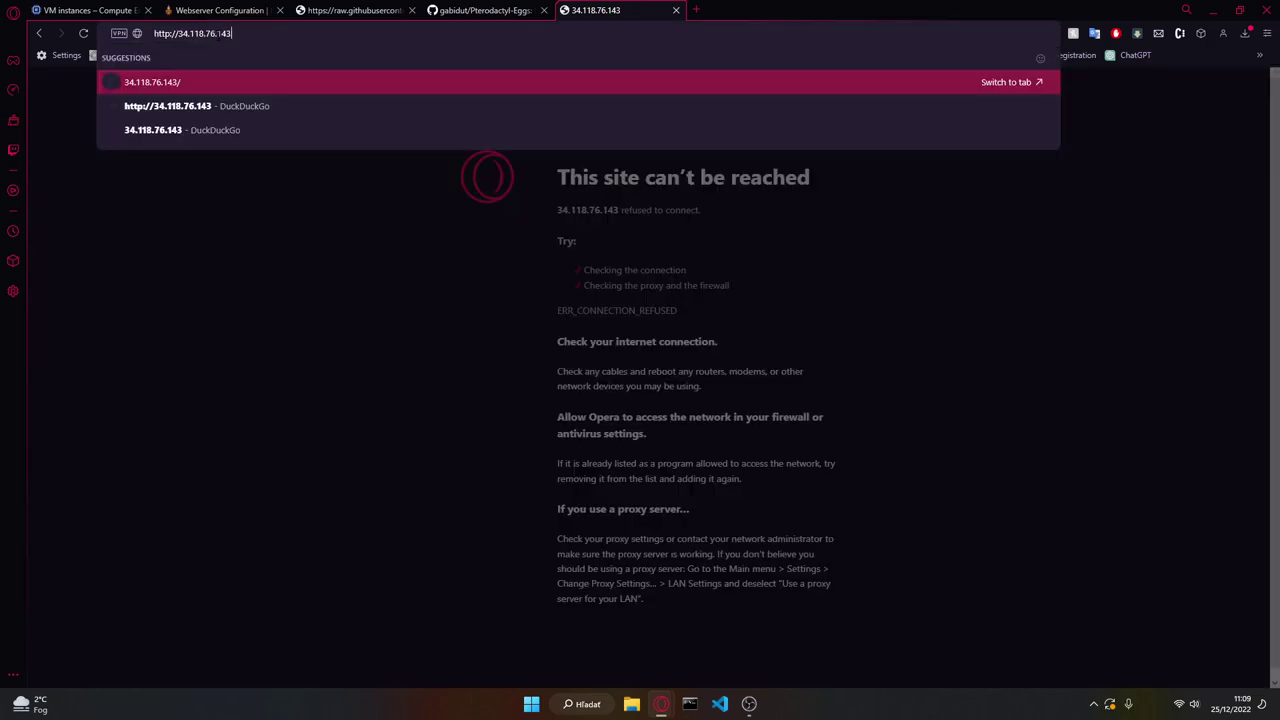
{"action": "key", "text": "Down"}
{"action": "key", "text": "Escape"}
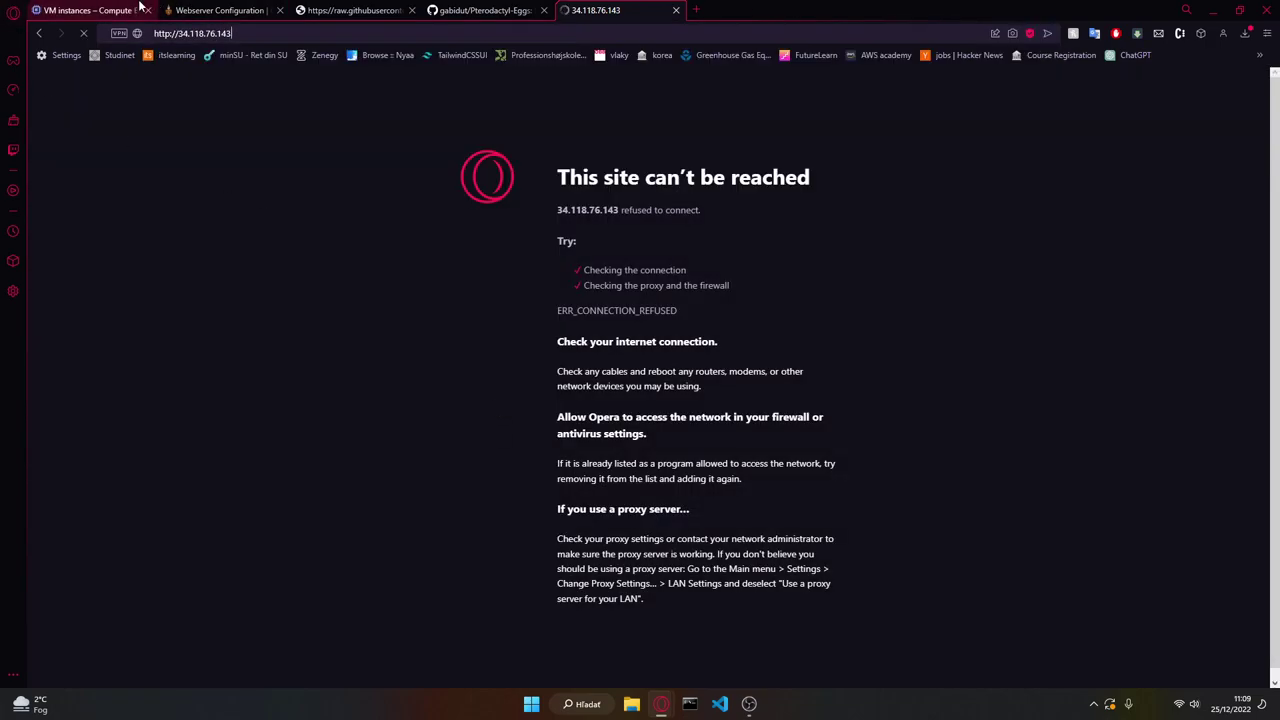
Step: Search Google Cloud Console for 'fire'
{"action": "left_click", "coordinate": [85, 10]}
{"action": "left_click", "coordinate": [545, 117]}
{"action": "type", "text": "fire"}
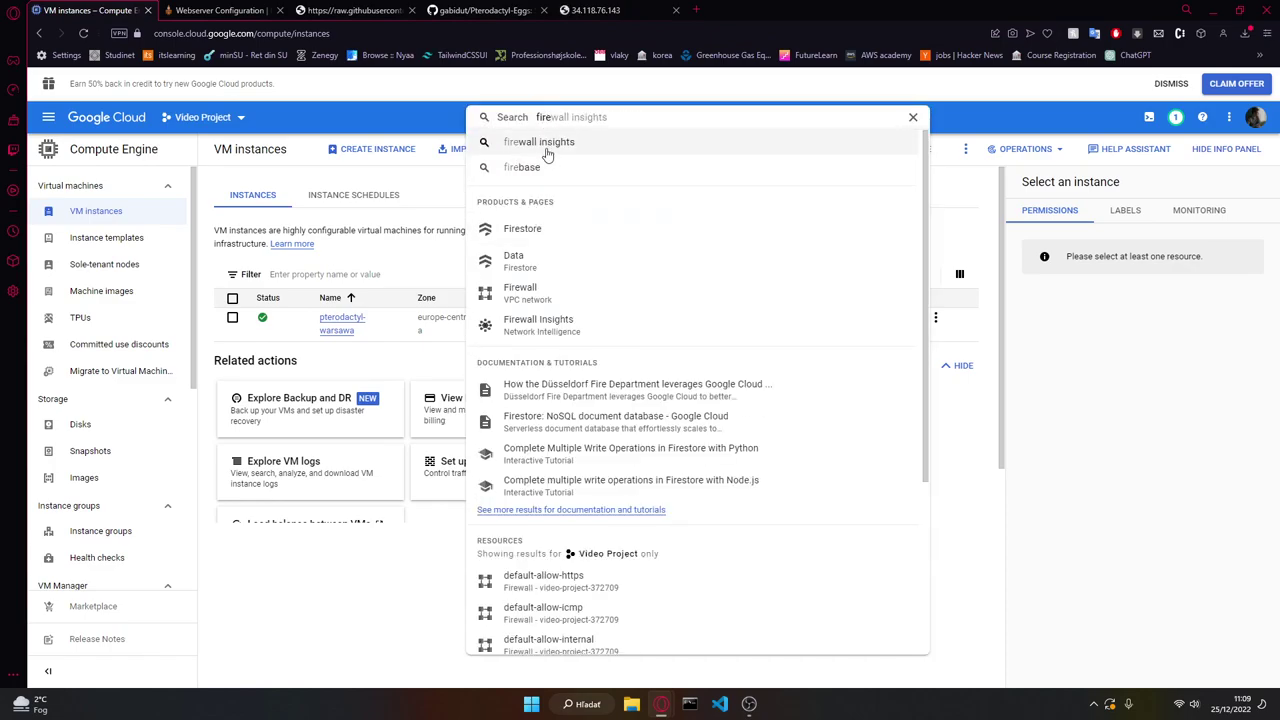
Step: Start a new VPC firewall rule named mainnode
{"action": "left_click", "coordinate": [519, 296]}
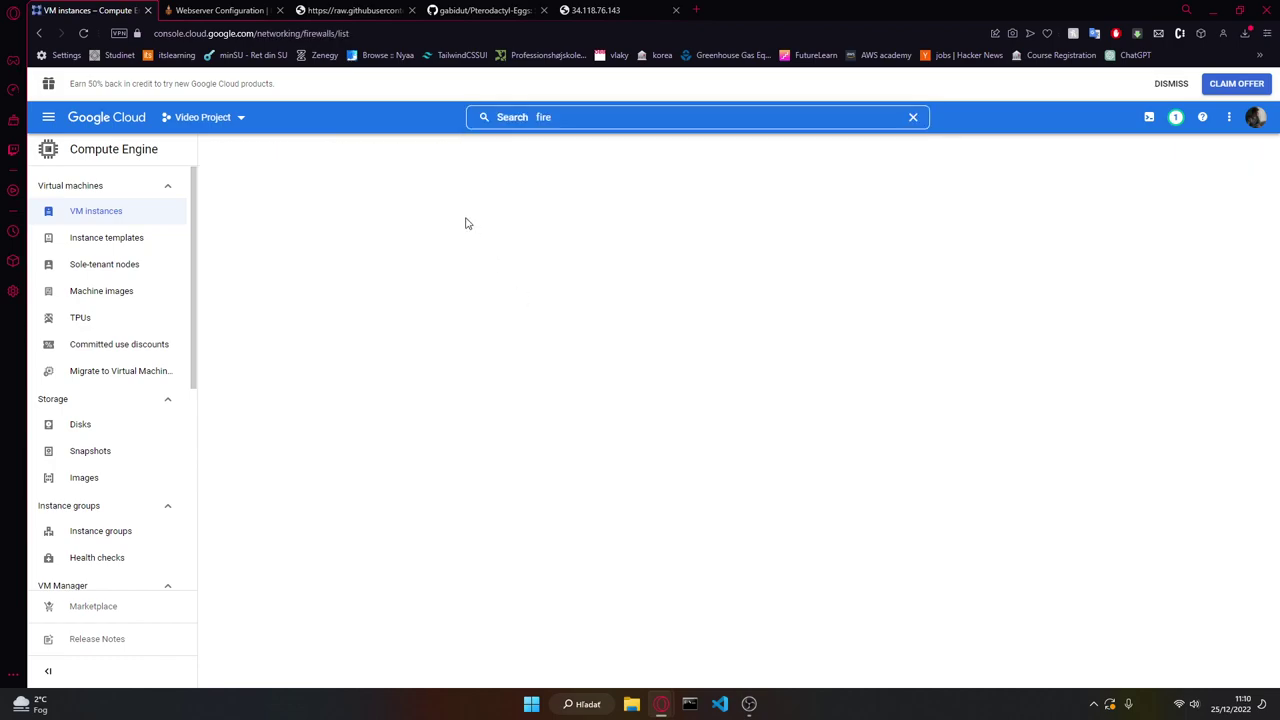
{"action": "scroll", "coordinate": [340, 465], "scroll_direction": "down", "scroll_amount": 2}
{"action": "scroll", "coordinate": [380, 300], "scroll_direction": "up", "scroll_amount": 2}
{"action": "left_click", "coordinate": [468, 148]}
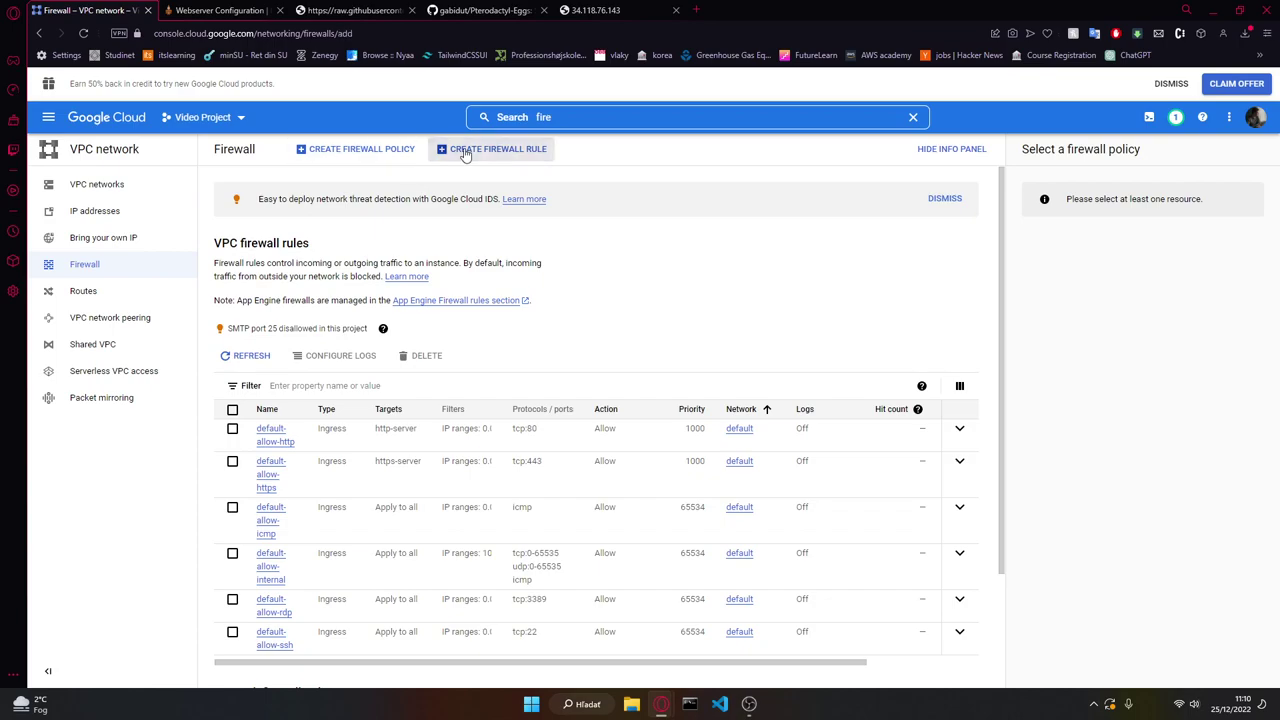
{"action": "left_click", "coordinate": [318, 236]}
{"action": "left_click", "coordinate": [290, 267]}
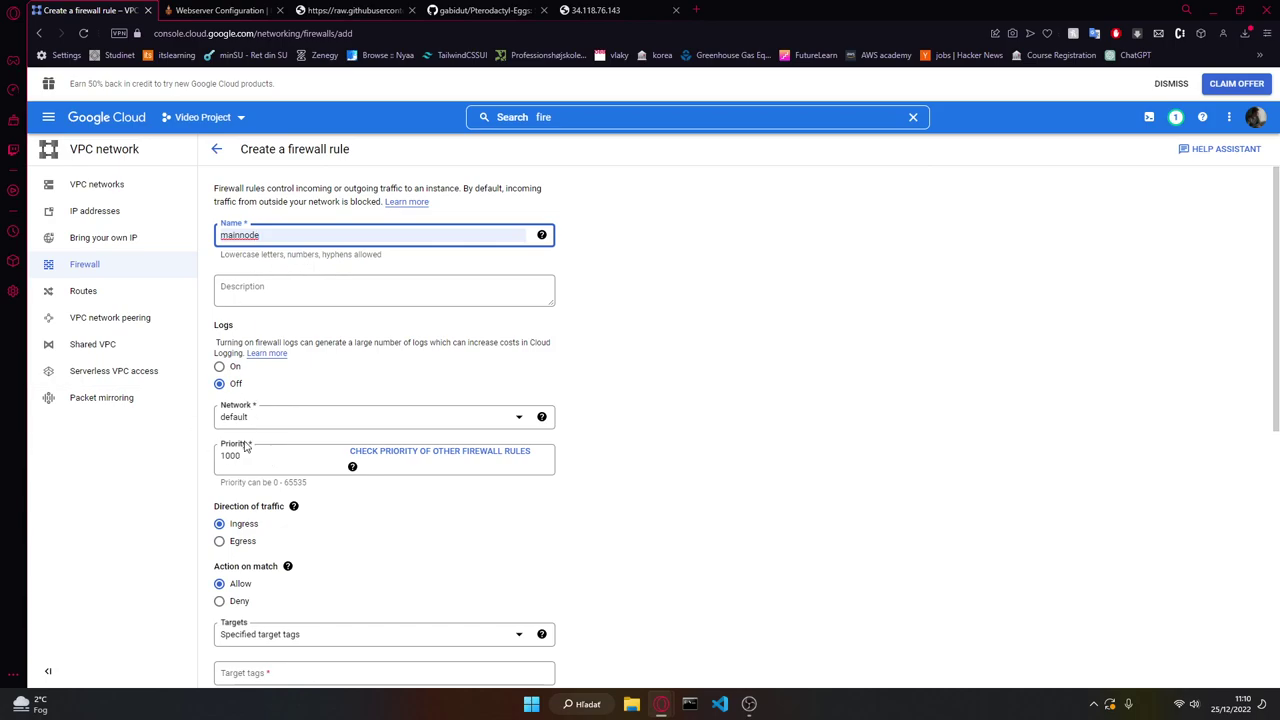
Step: Target all instances, allow all protocols from 0.0.0.0/0, and create the rule
{"action": "scroll", "coordinate": [243, 378], "scroll_direction": "down", "scroll_amount": 3}
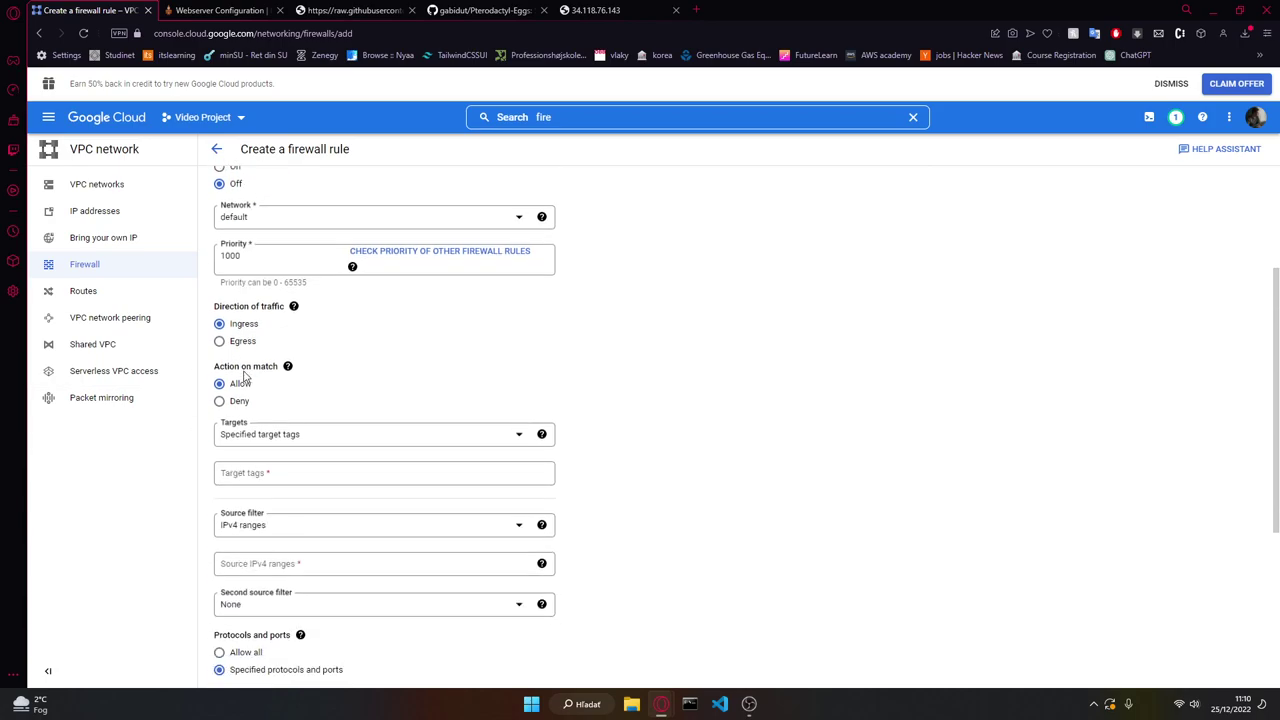
{"action": "left_click", "coordinate": [268, 437]}
{"action": "left_click", "coordinate": [257, 448]}
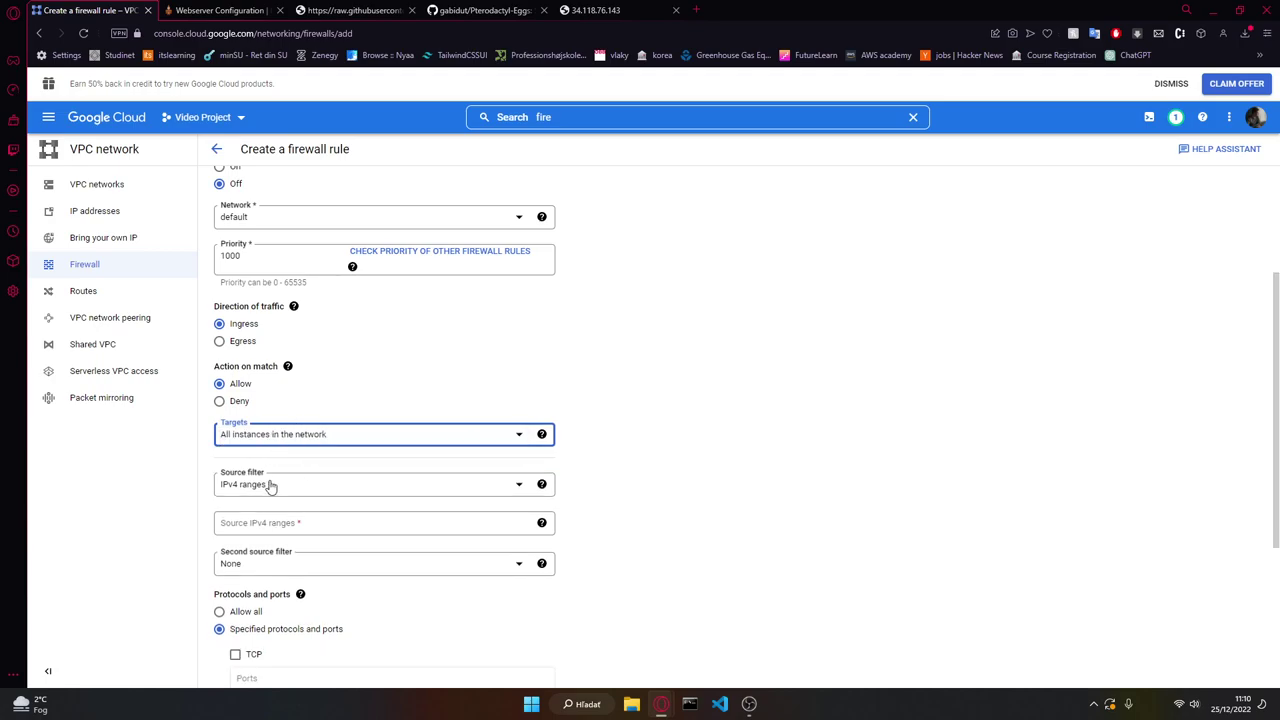
{"action": "left_click", "coordinate": [260, 521]}
{"action": "type", "text": "0.0.0.0/0"}
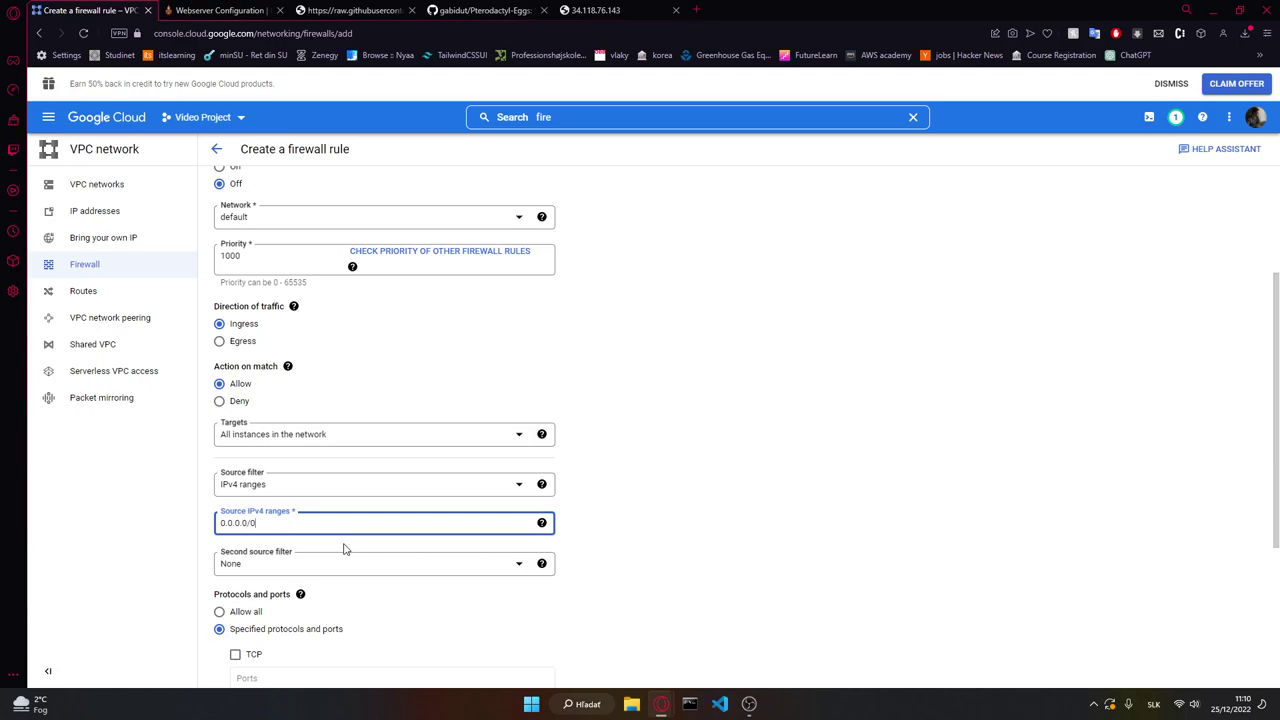
{"action": "scroll", "coordinate": [344, 549], "scroll_direction": "down", "scroll_amount": 2}
{"action": "left_click", "coordinate": [248, 414]}
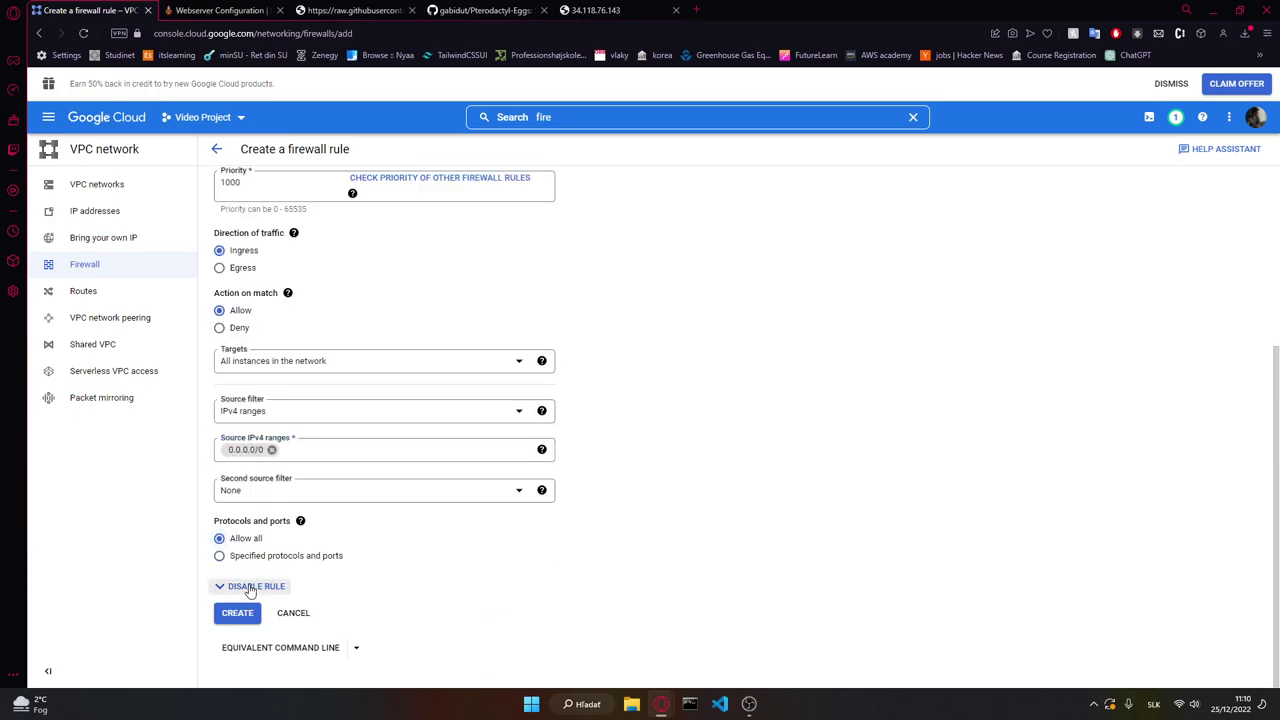
{"action": "left_click", "coordinate": [233, 615]}
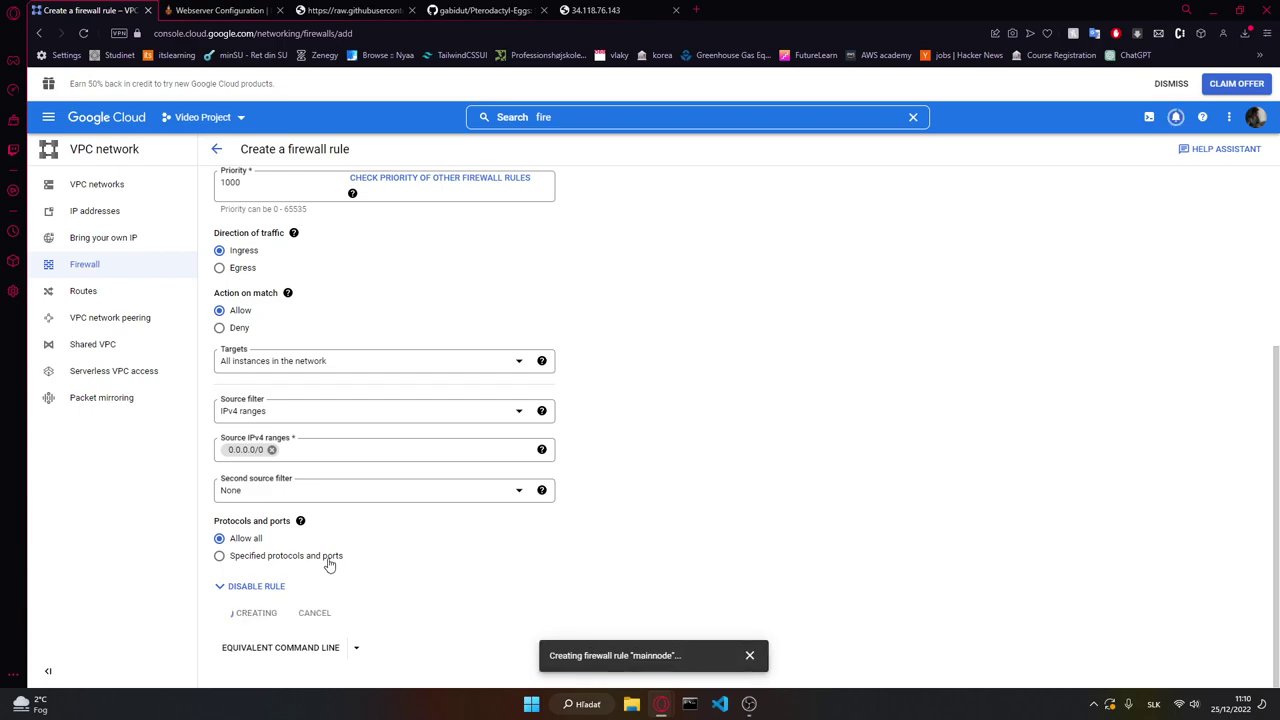
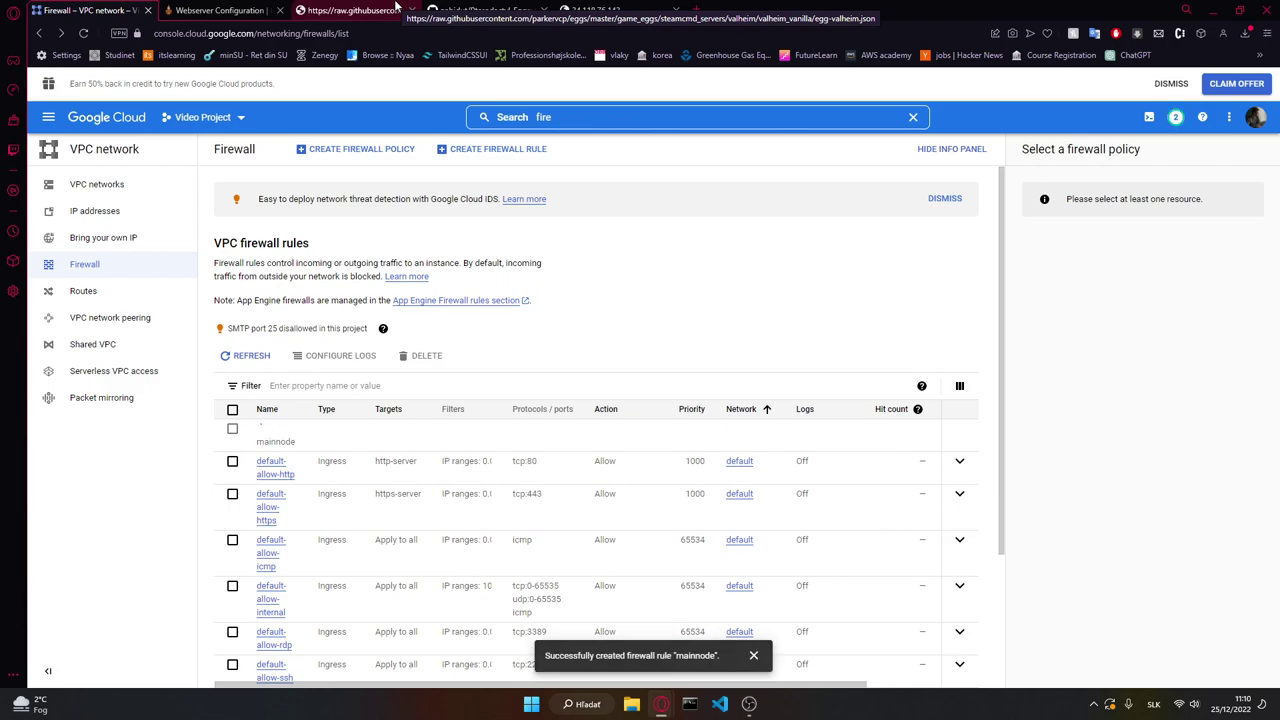
Step: Recall and rerun the sudo ln -s pterodactyl.conf link command in the SSH terminal, then recheck the site
{"action": "left_click", "coordinate": [596, 10]}
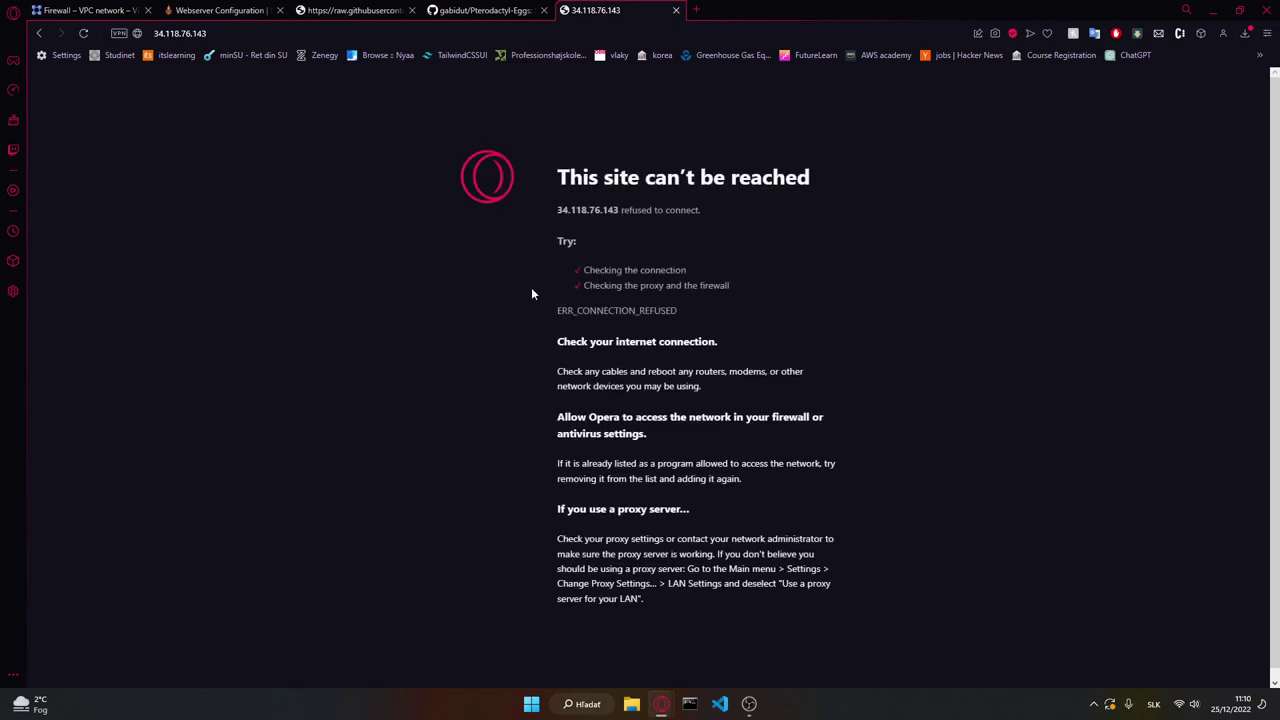
{"action": "mouse_move", "coordinate": [660, 710]}
{"action": "left_click", "coordinate": [735, 620]}
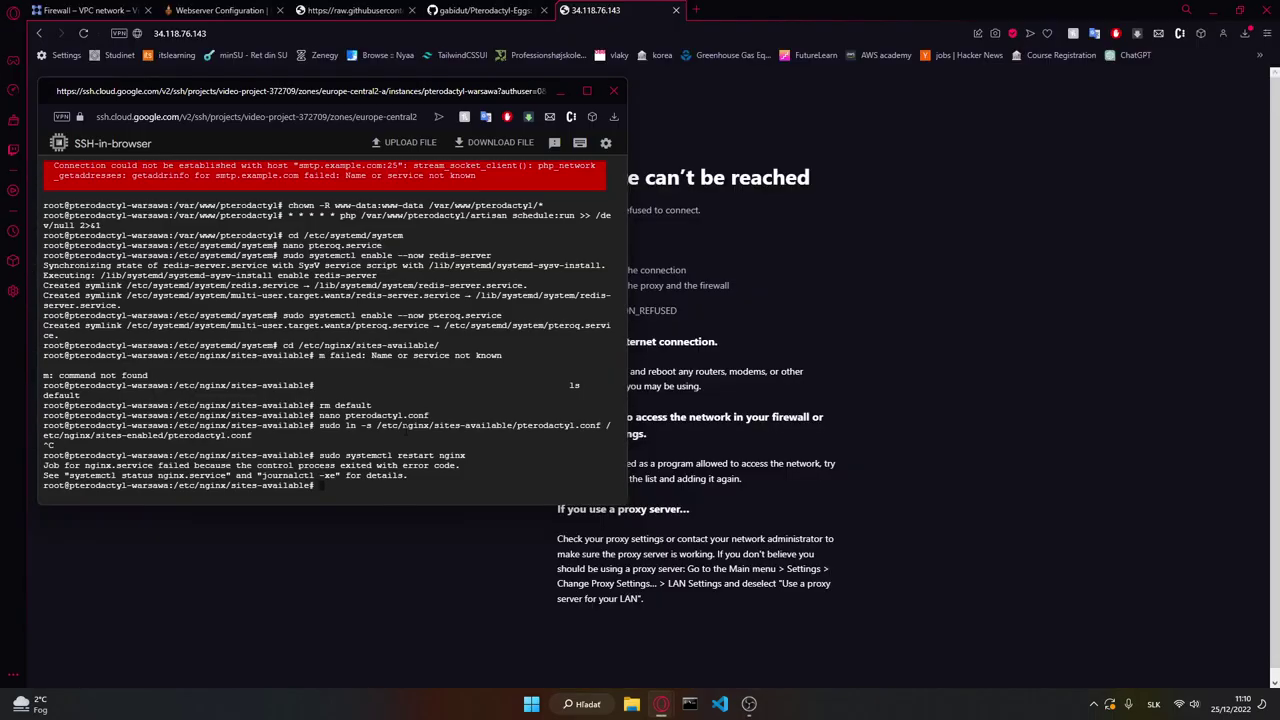
{"action": "key", "text": "Up"}
{"action": "key", "text": "alt+Tab"}
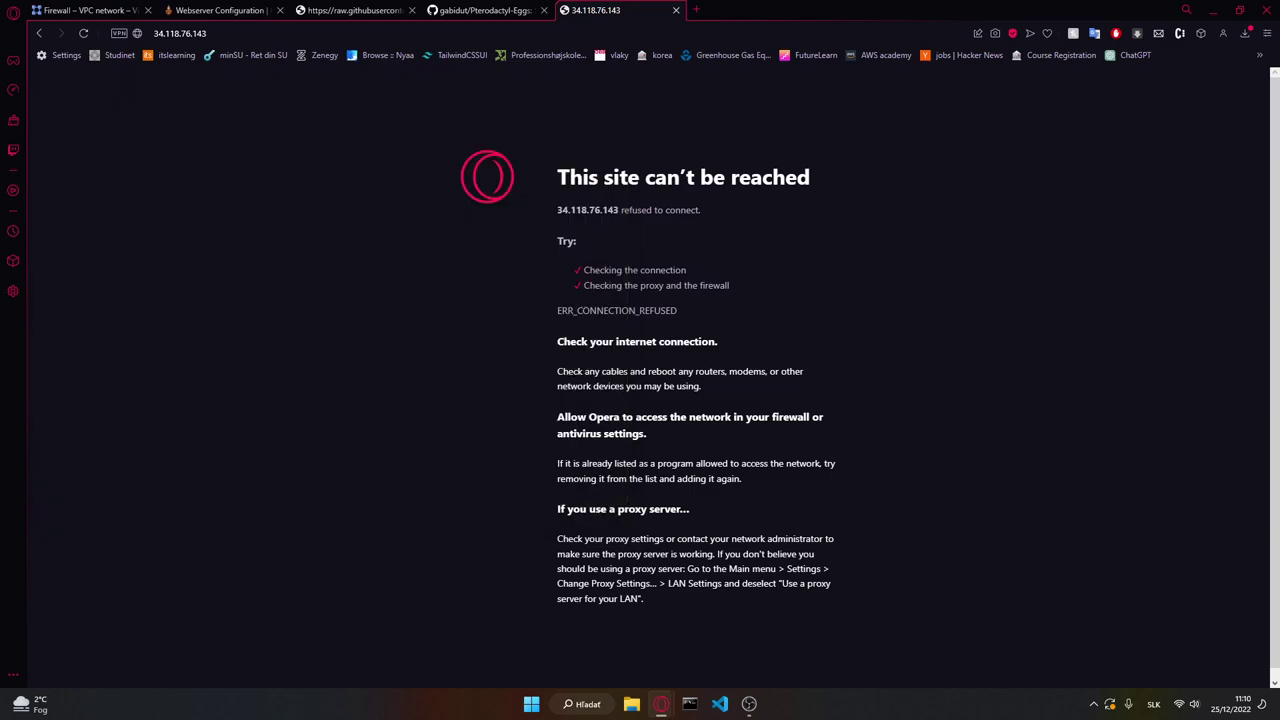
{"action": "mouse_move", "coordinate": [662, 706]}
{"action": "left_click", "coordinate": [708, 647]}
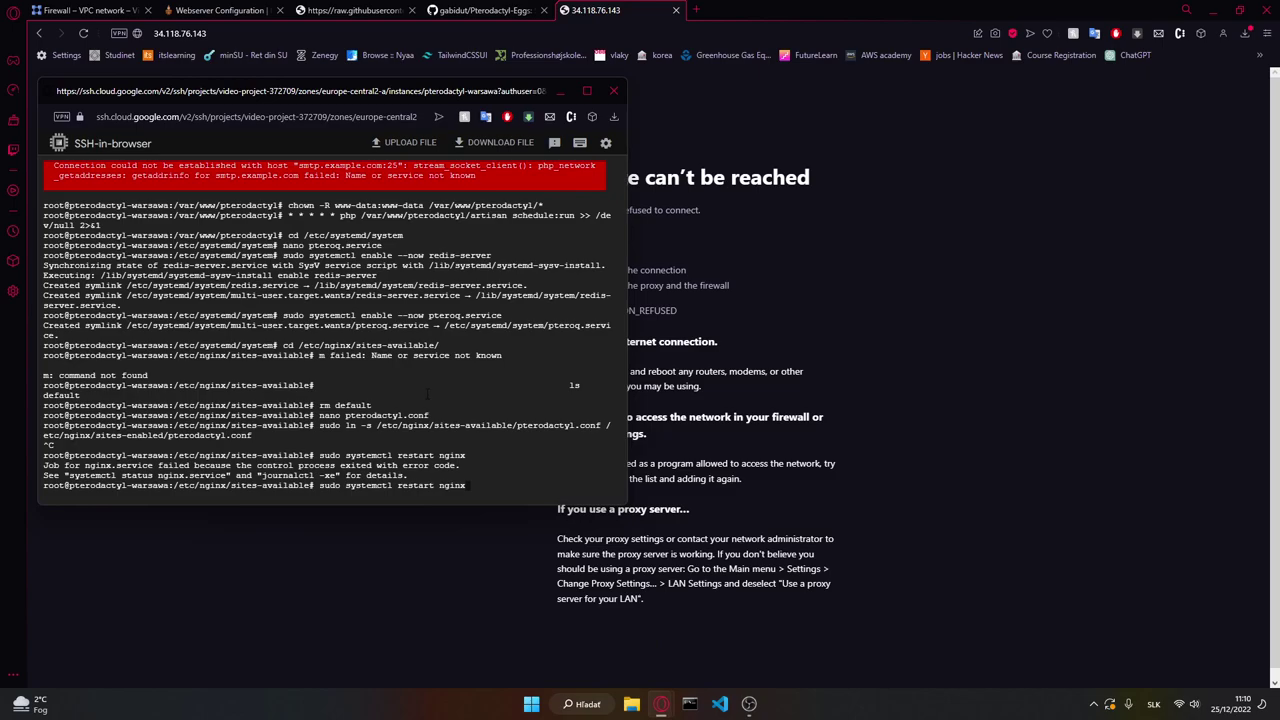
{"action": "key", "text": "Up"}
{"action": "key", "text": "Return"}
{"action": "key", "text": "Return"}
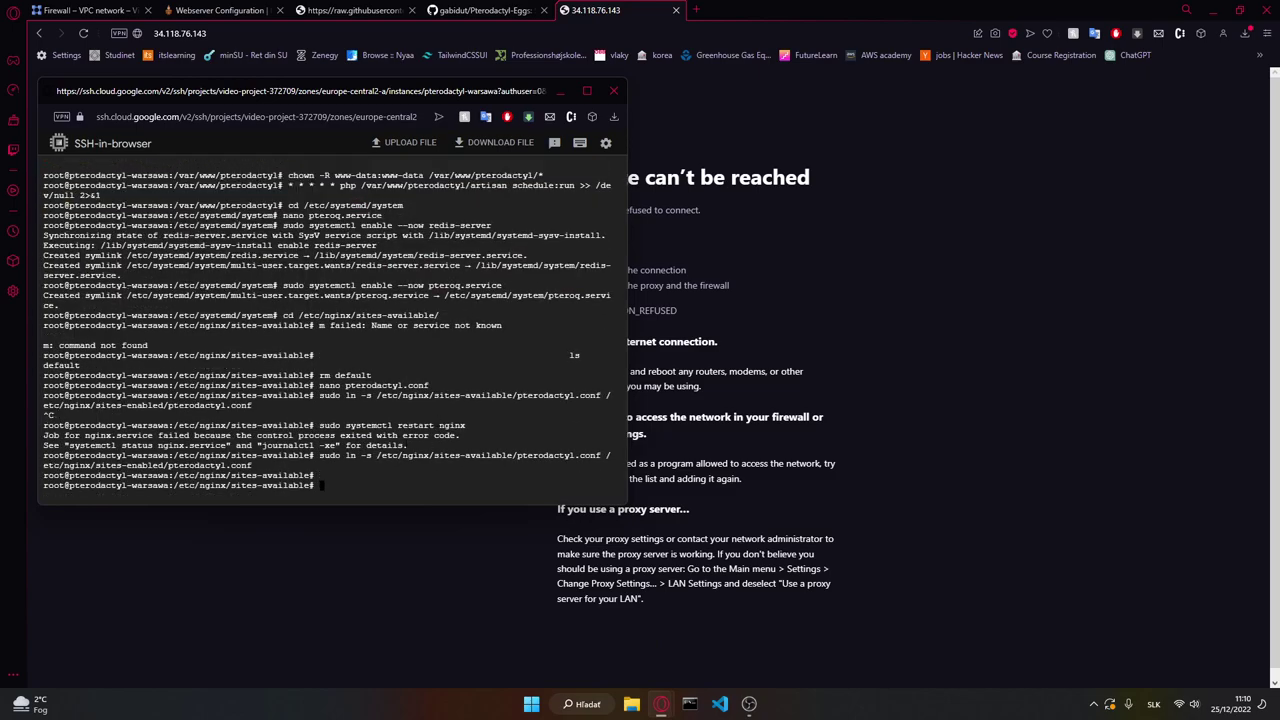
{"action": "left_click", "coordinate": [765, 328]}
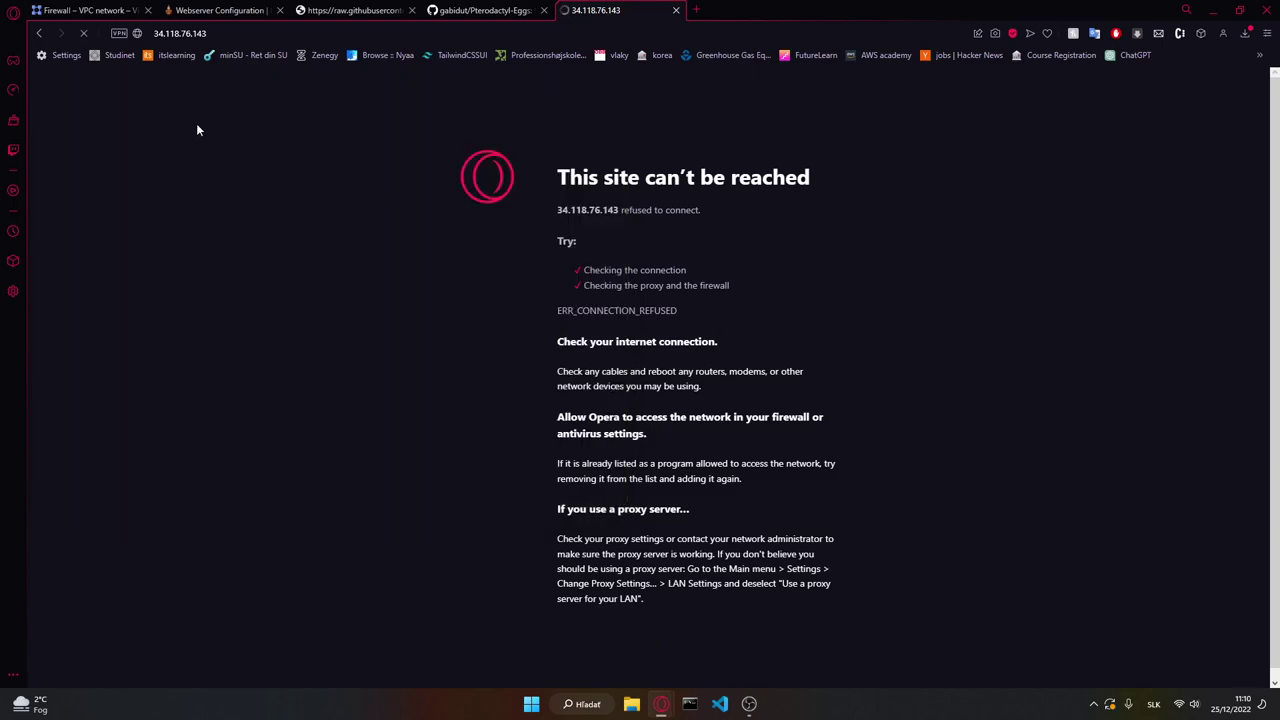
Step: Search 'vm' in the console and open the VM instances list
{"action": "left_click", "coordinate": [76, 8]}
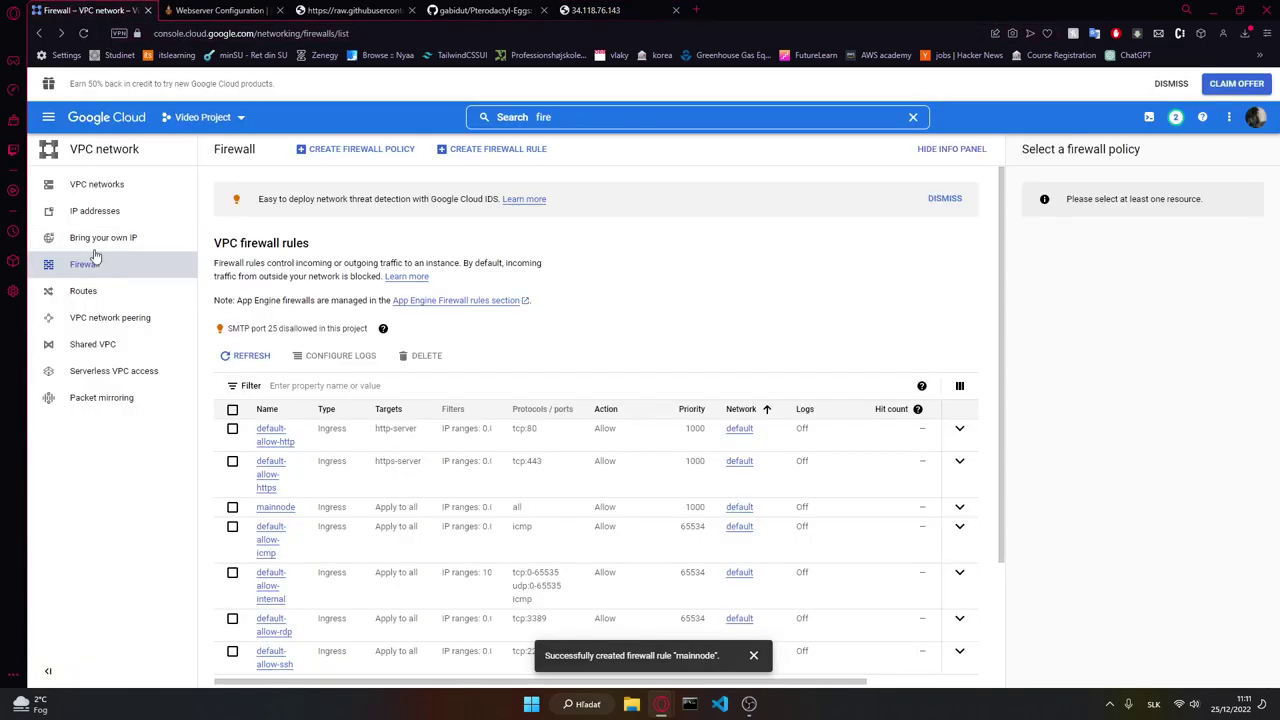
{"action": "left_click", "coordinate": [578, 115]}
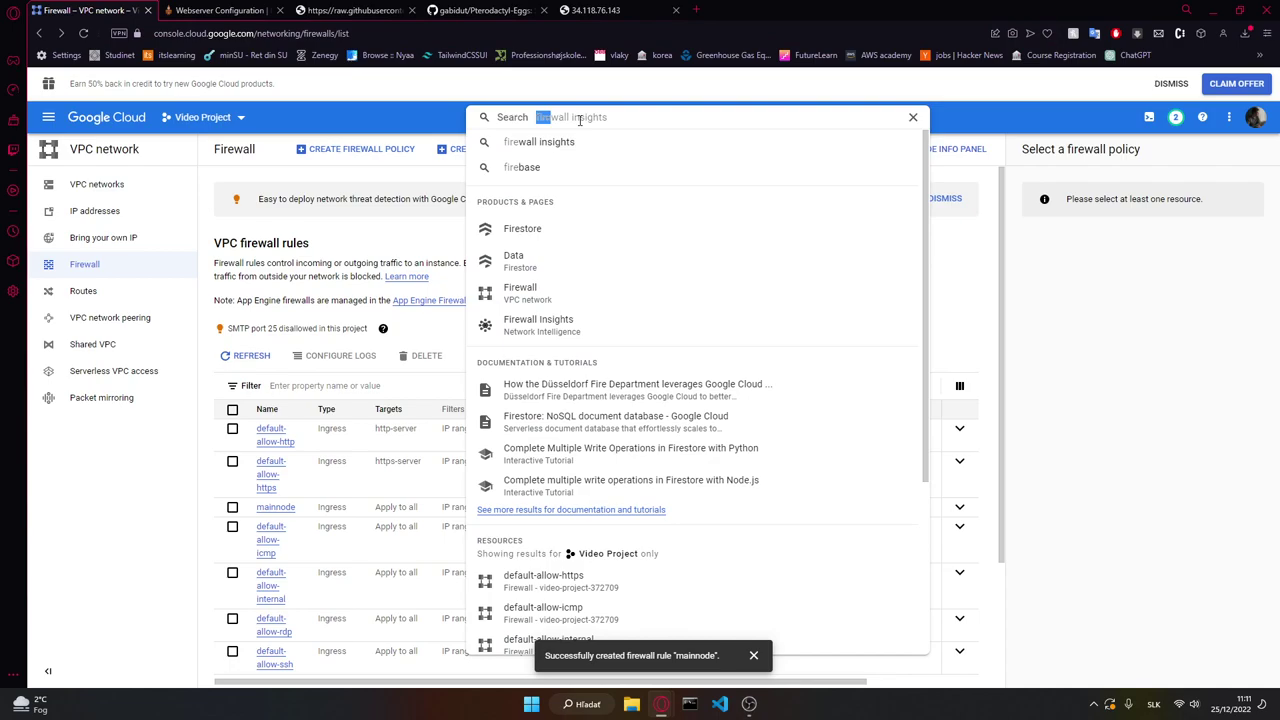
{"action": "type", "text": "vm"}
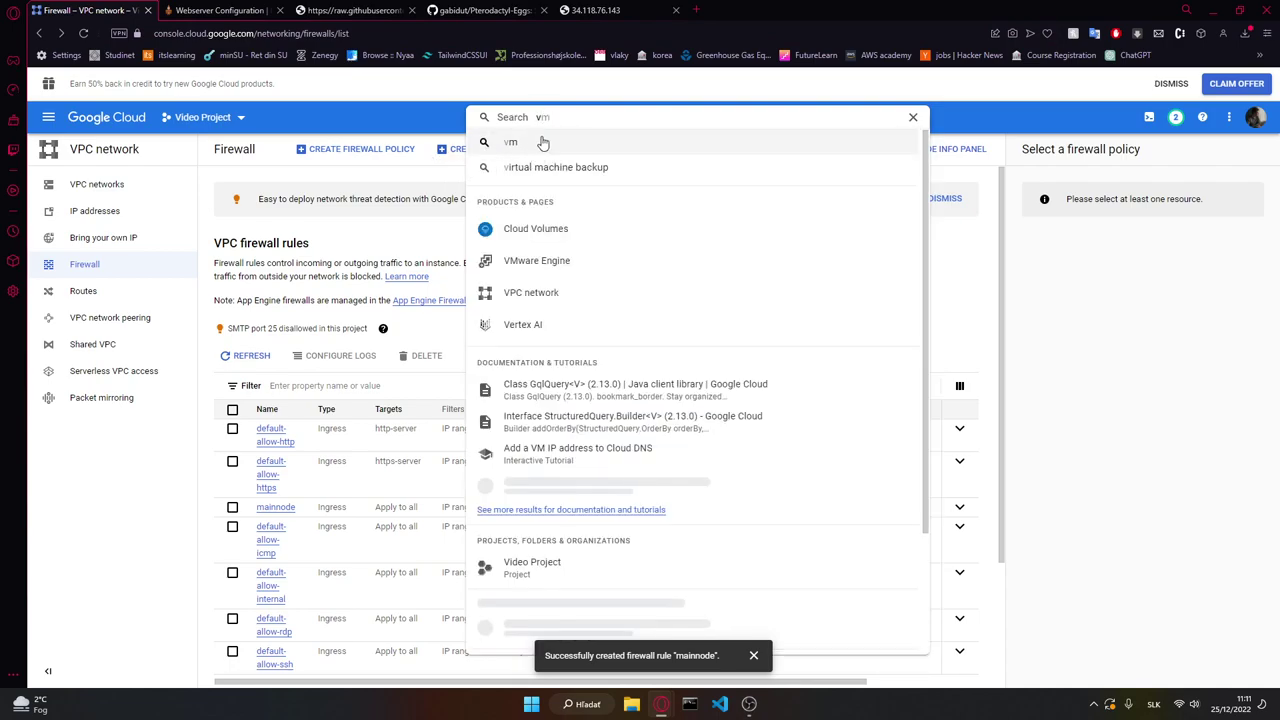
{"action": "left_click", "coordinate": [540, 263]}
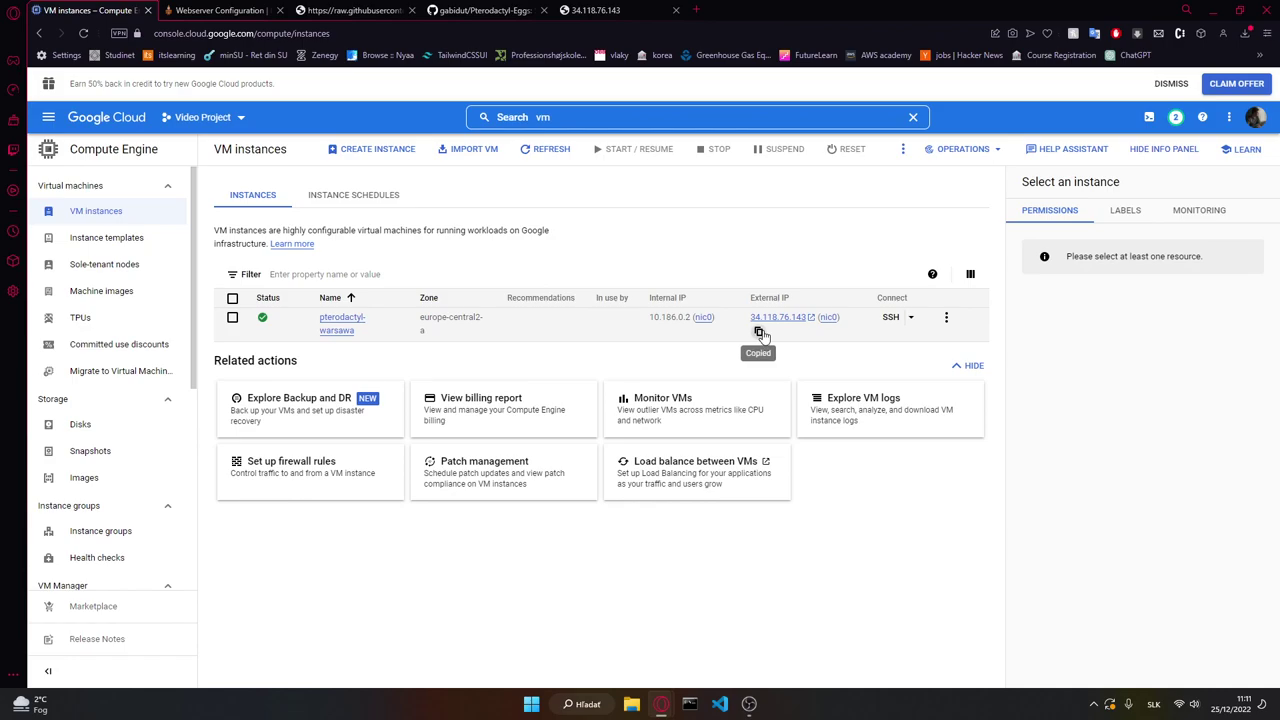
{"action": "left_click", "coordinate": [762, 320]}
{"action": "left_click", "coordinate": [158, 34]}
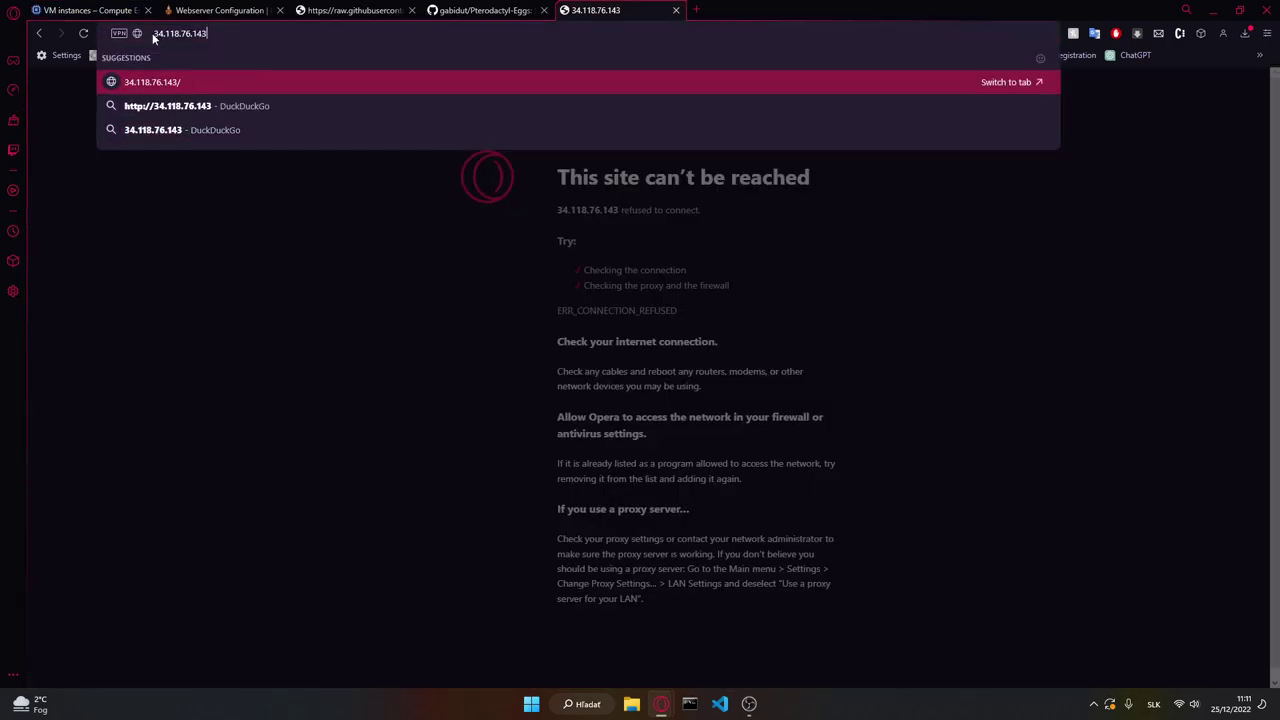
{"action": "type", "text": "http"}
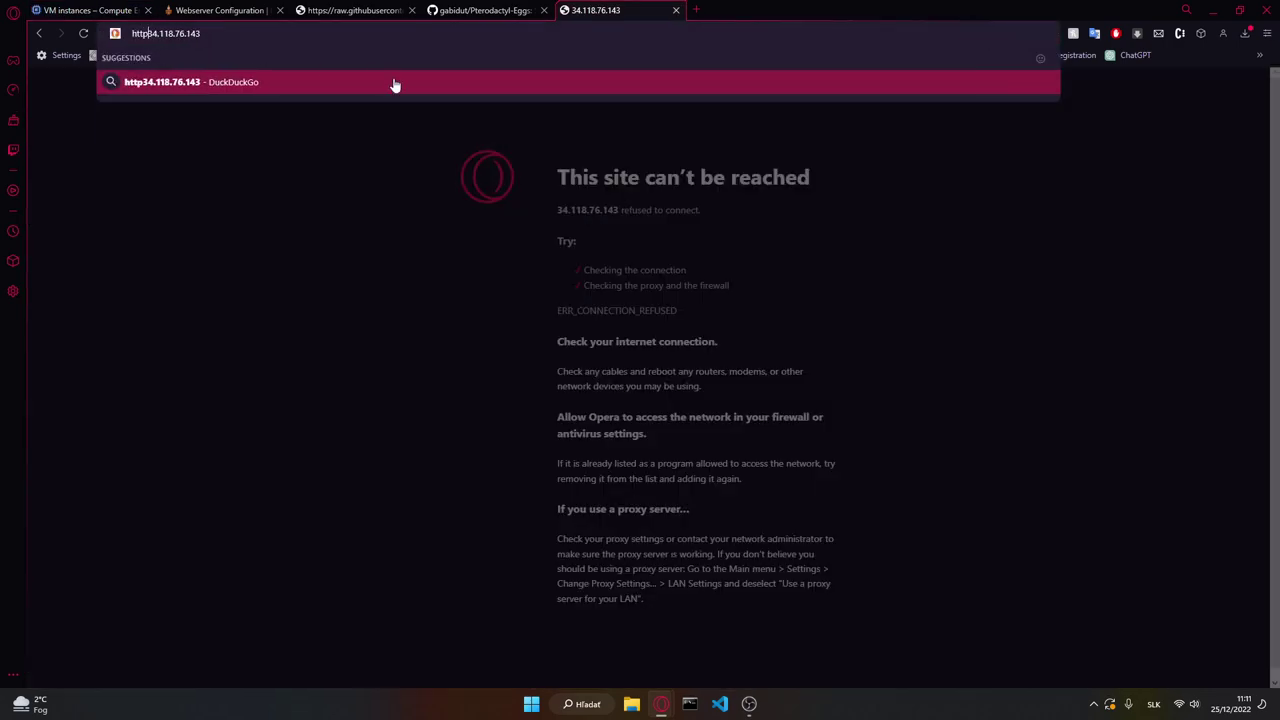
{"action": "type", "text": "://"}
{"action": "key", "text": "Return"}
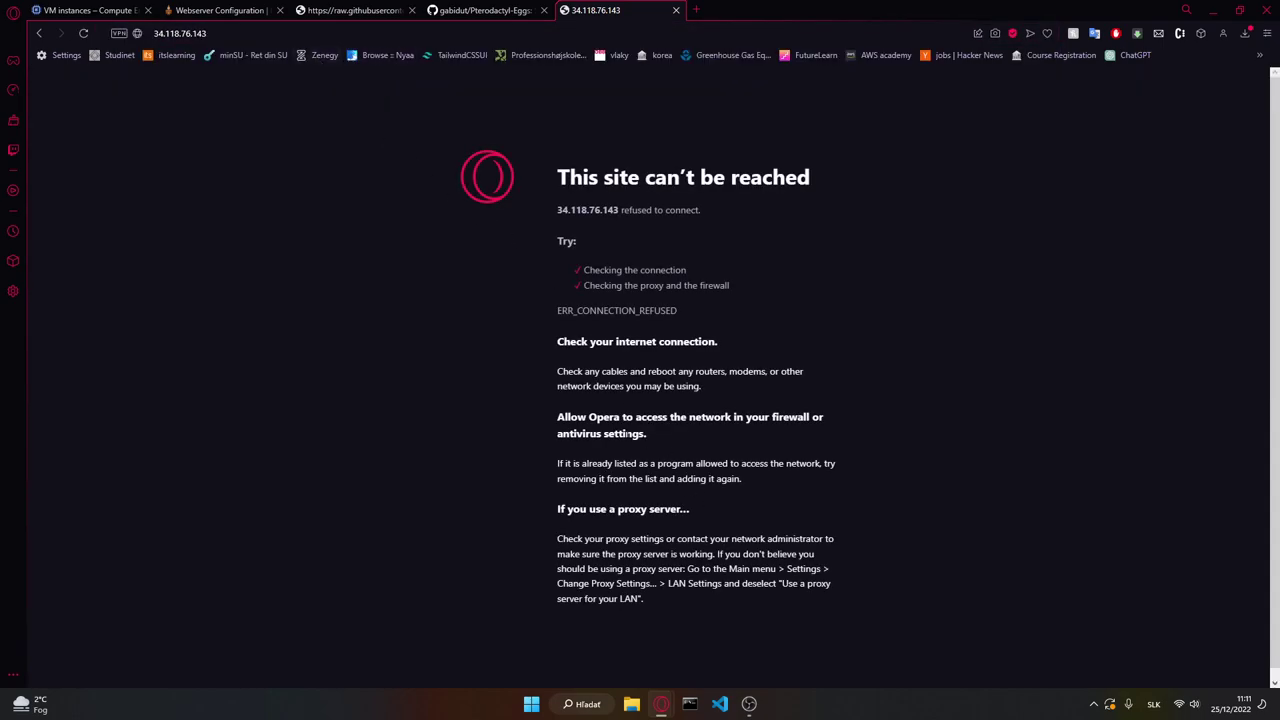
{"action": "key", "text": "ctrl+Tab"}
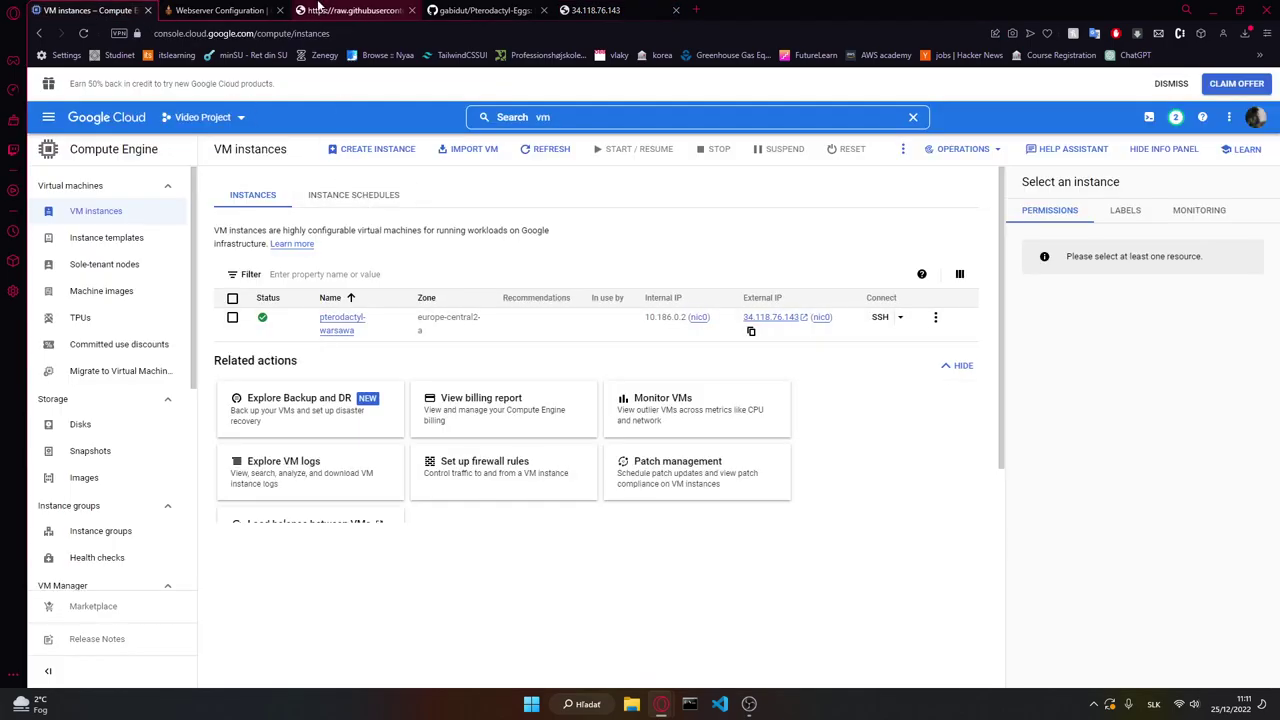
Step: Select the pterodactyl-warsawa instance, choose Reset from More actions, and confirm RESET
{"action": "left_click", "coordinate": [556, 117]}
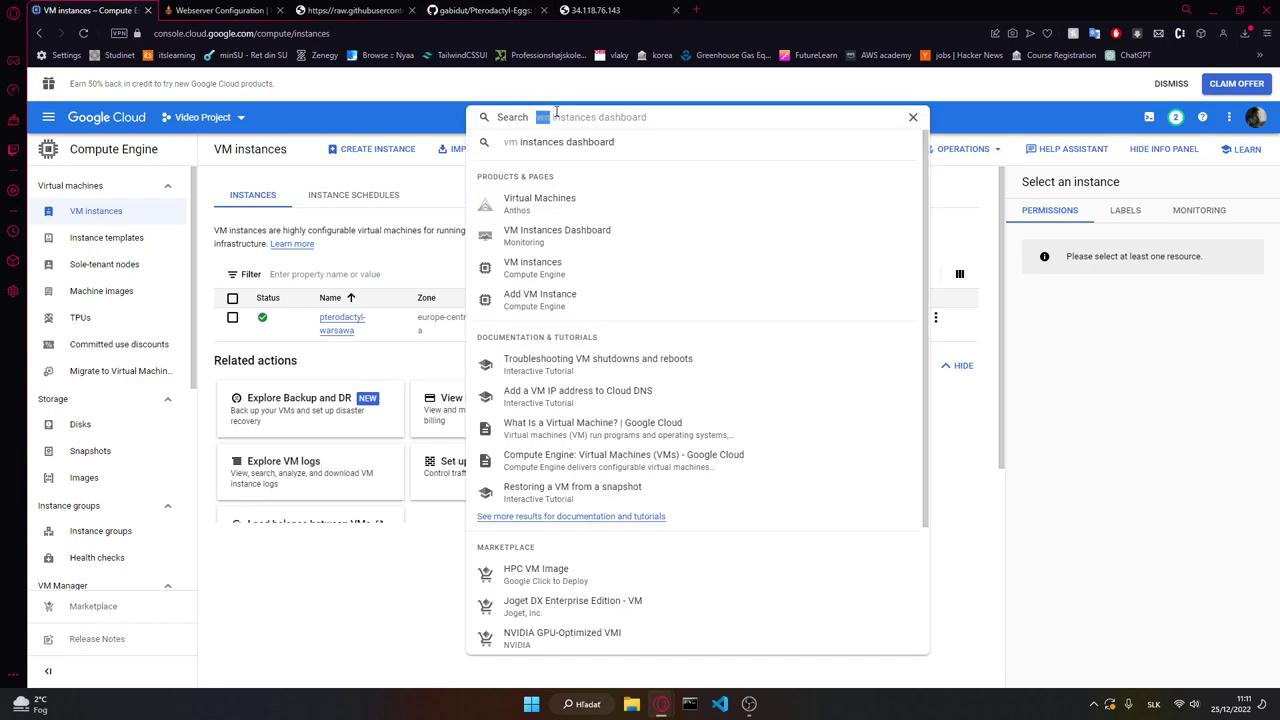
{"action": "type", "text": "fire"}
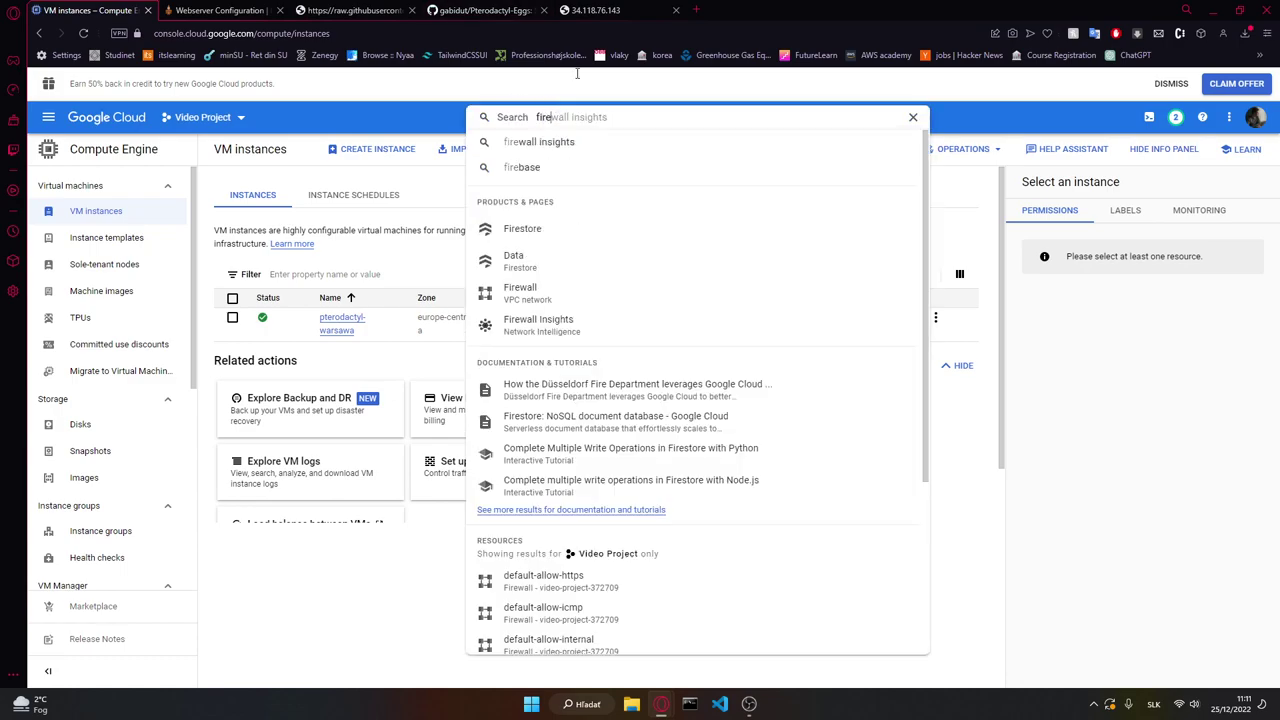
{"action": "left_click", "coordinate": [231, 320]}
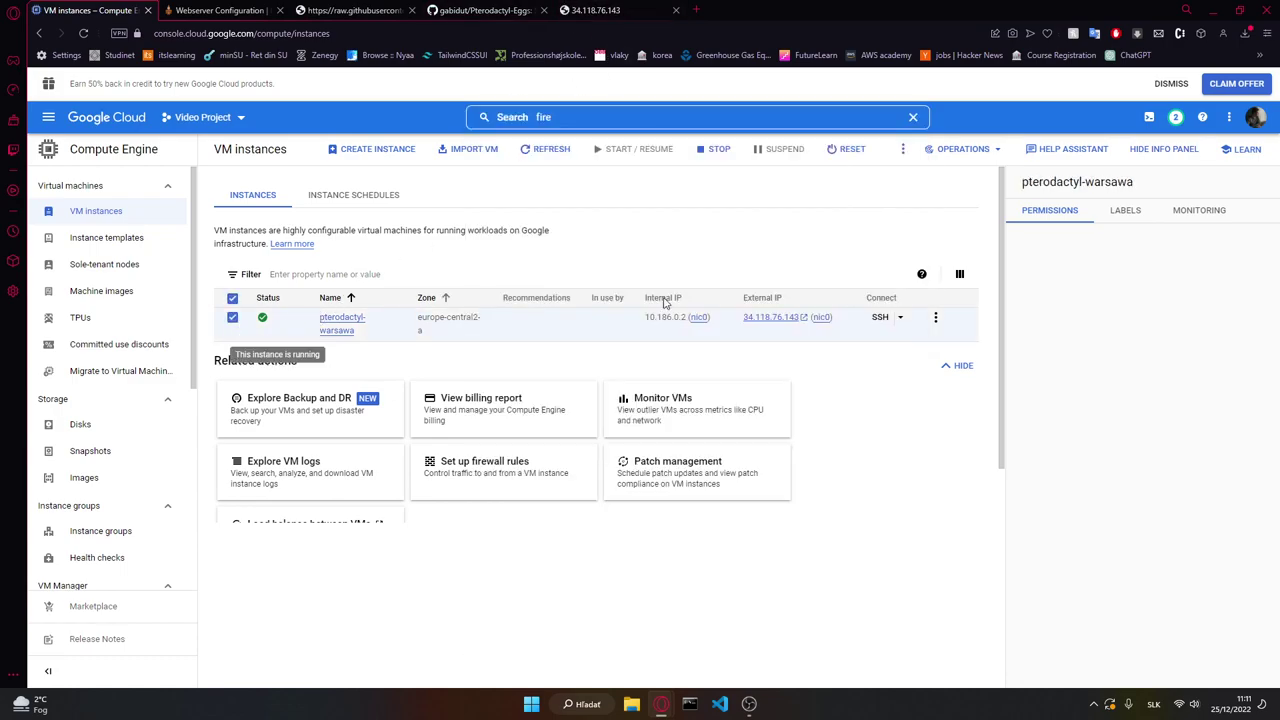
{"action": "left_click", "coordinate": [935, 317]}
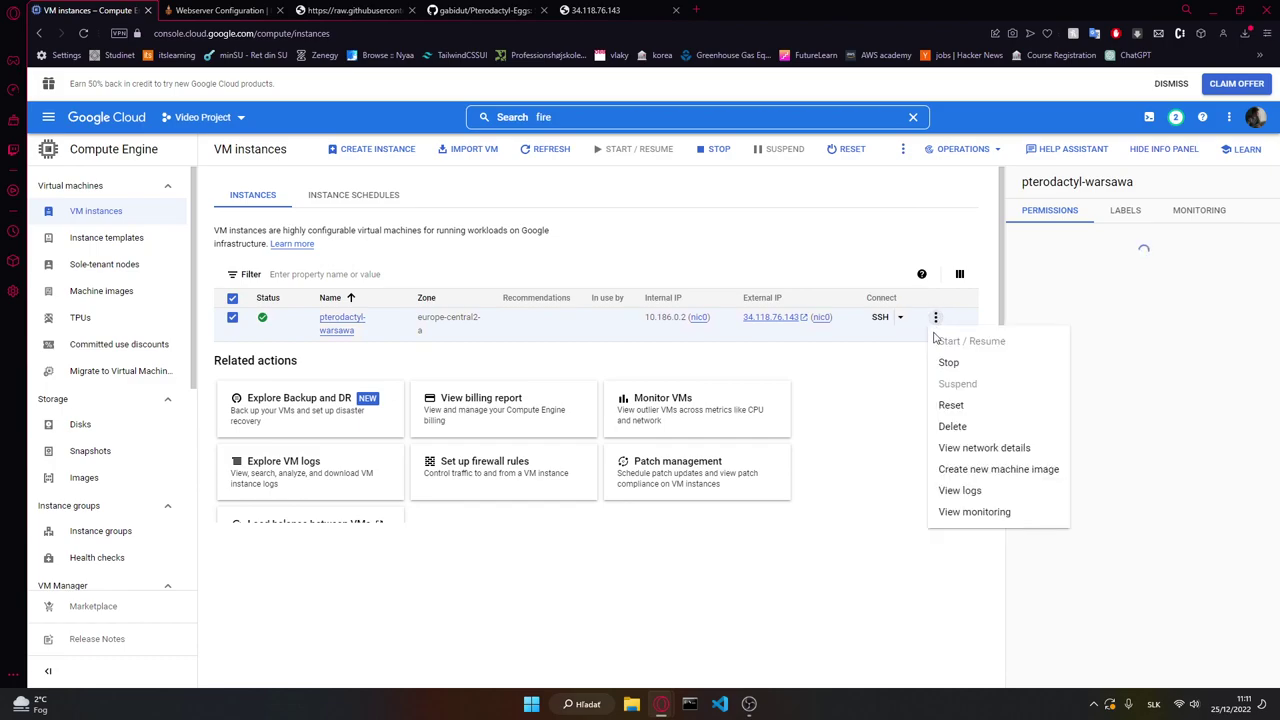
{"action": "left_click", "coordinate": [955, 407]}
{"action": "left_click", "coordinate": [808, 432]}
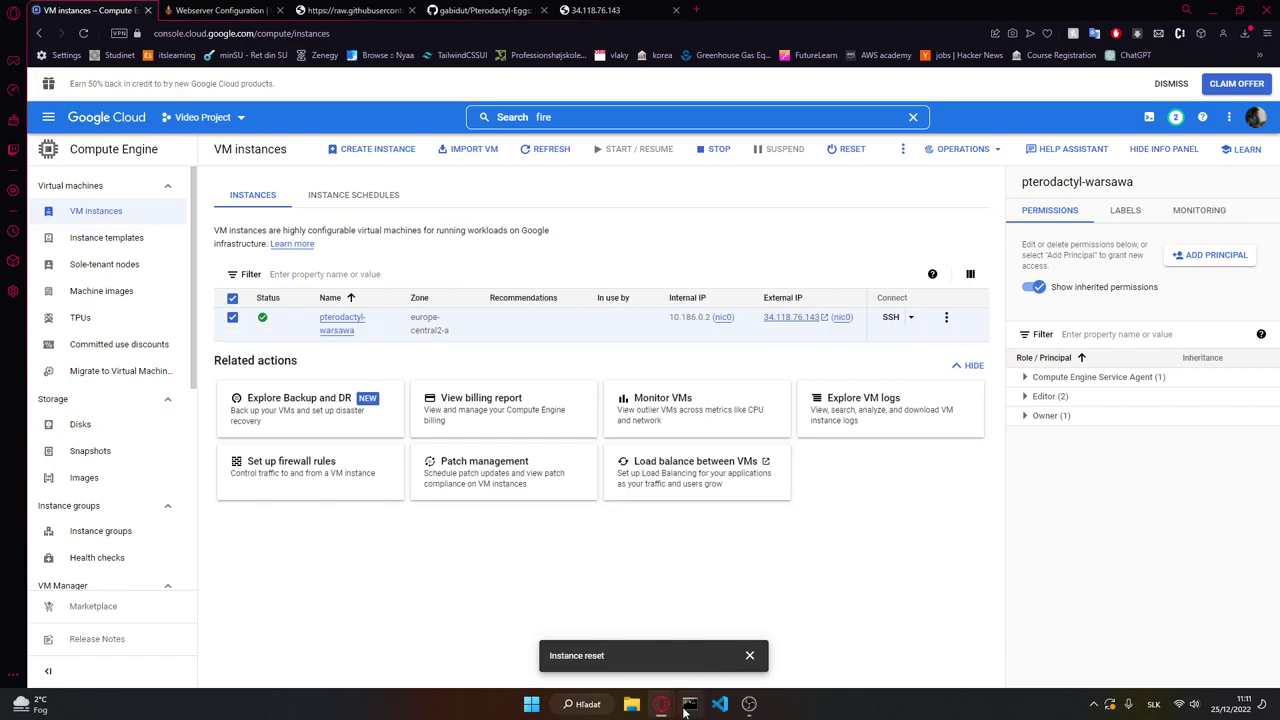
{"action": "mouse_move", "coordinate": [661, 704]}
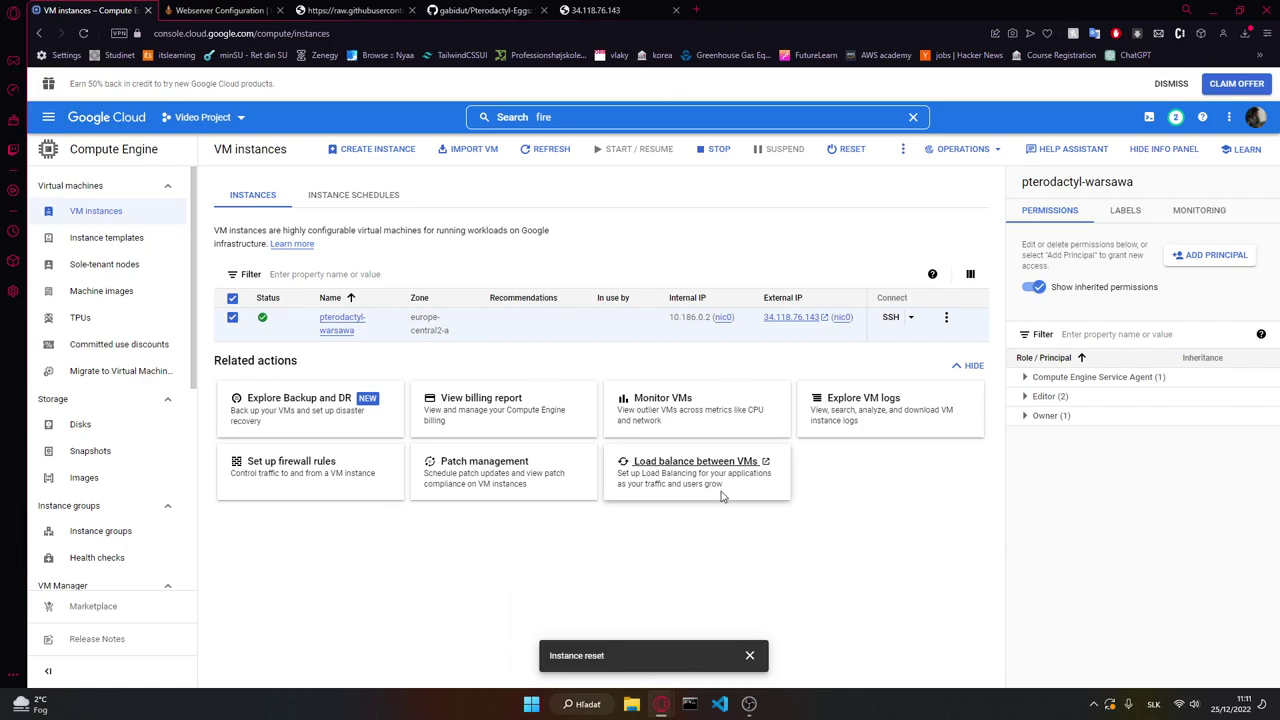
Step: Reload the 34.118.76.143 tab and recheck it against the VM instances page; it still refuses connections
{"action": "left_click", "coordinate": [732, 638]}
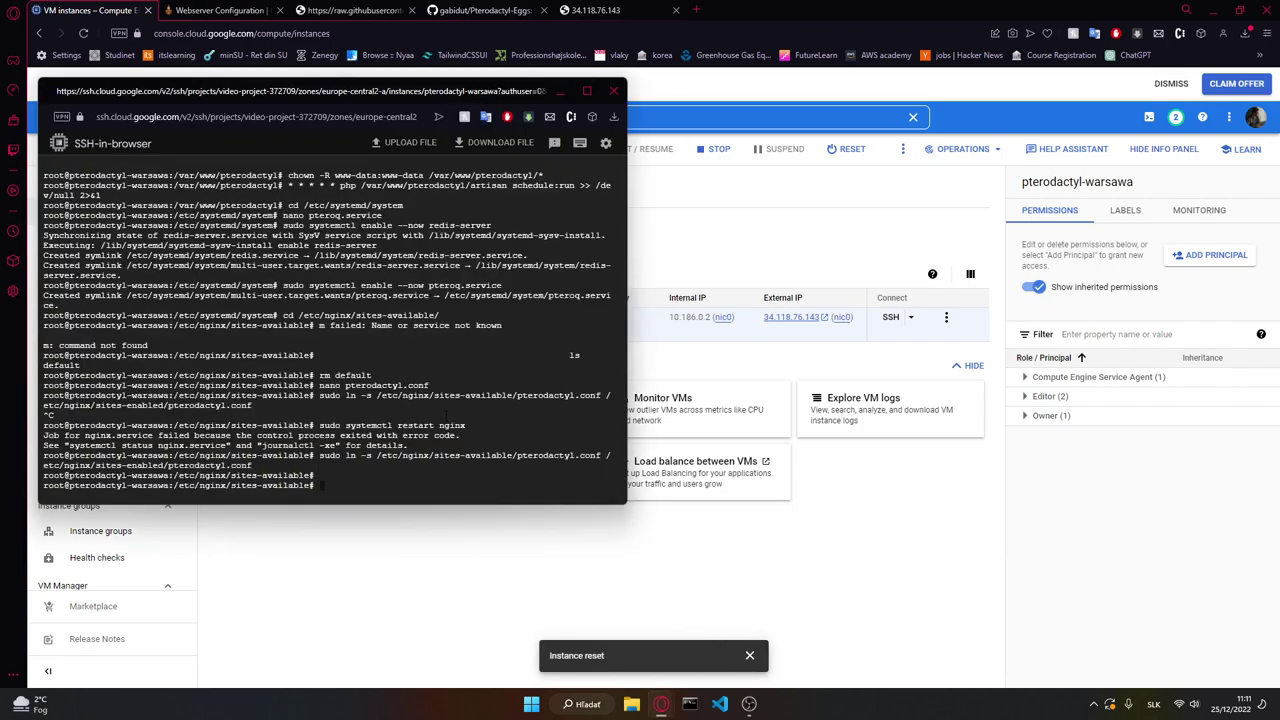
{"action": "left_click", "coordinate": [717, 77]}
{"action": "left_click", "coordinate": [619, 7]}
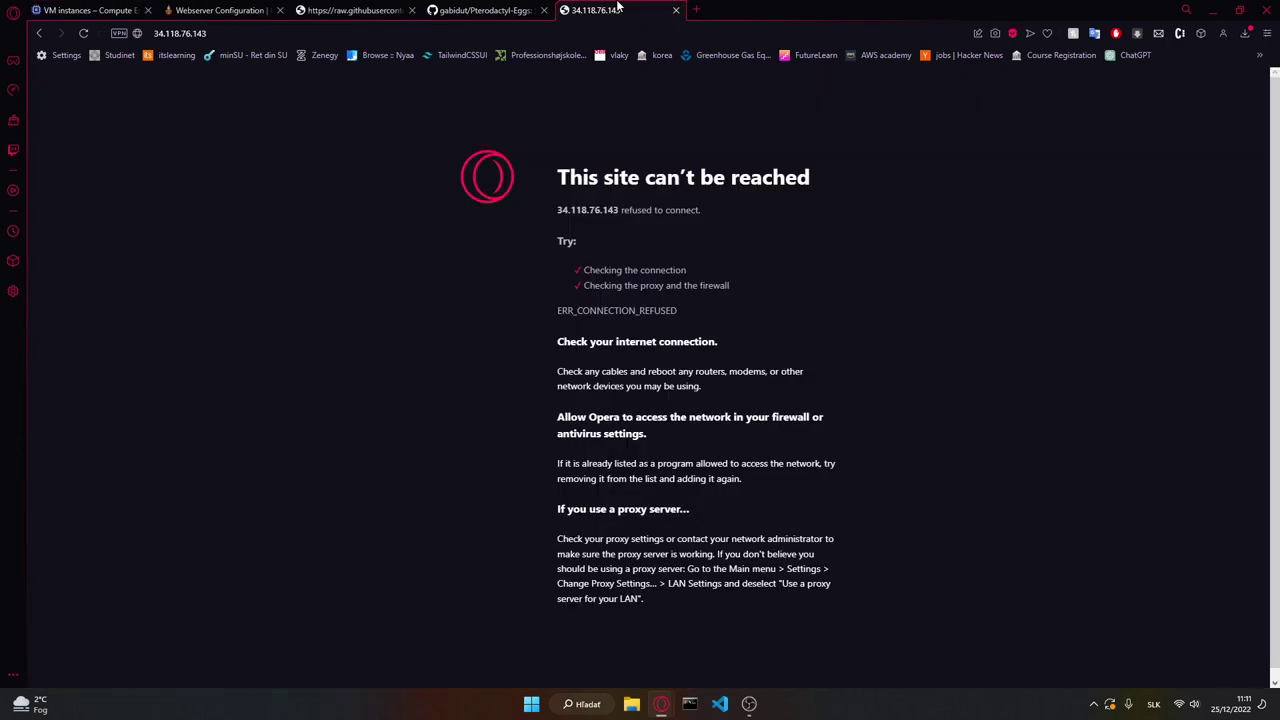
{"action": "key", "text": "F5"}
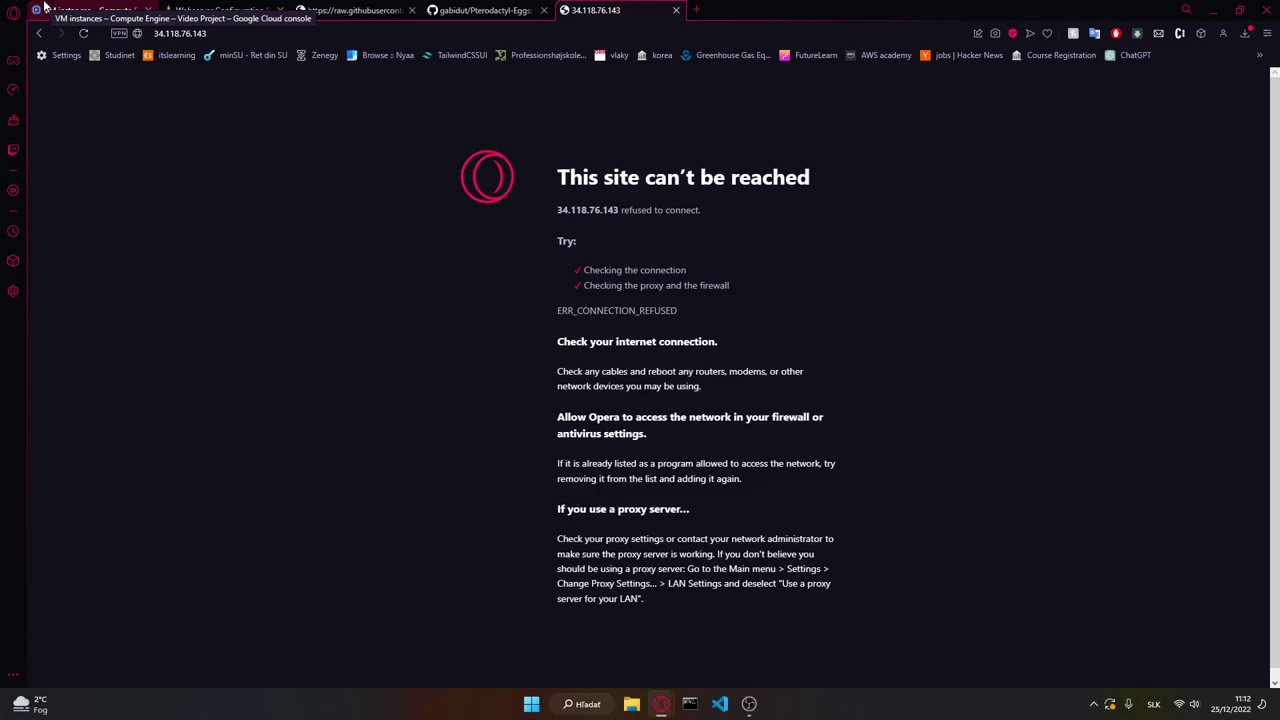
{"action": "left_click", "coordinate": [172, 35]}
{"action": "key", "text": "End"}
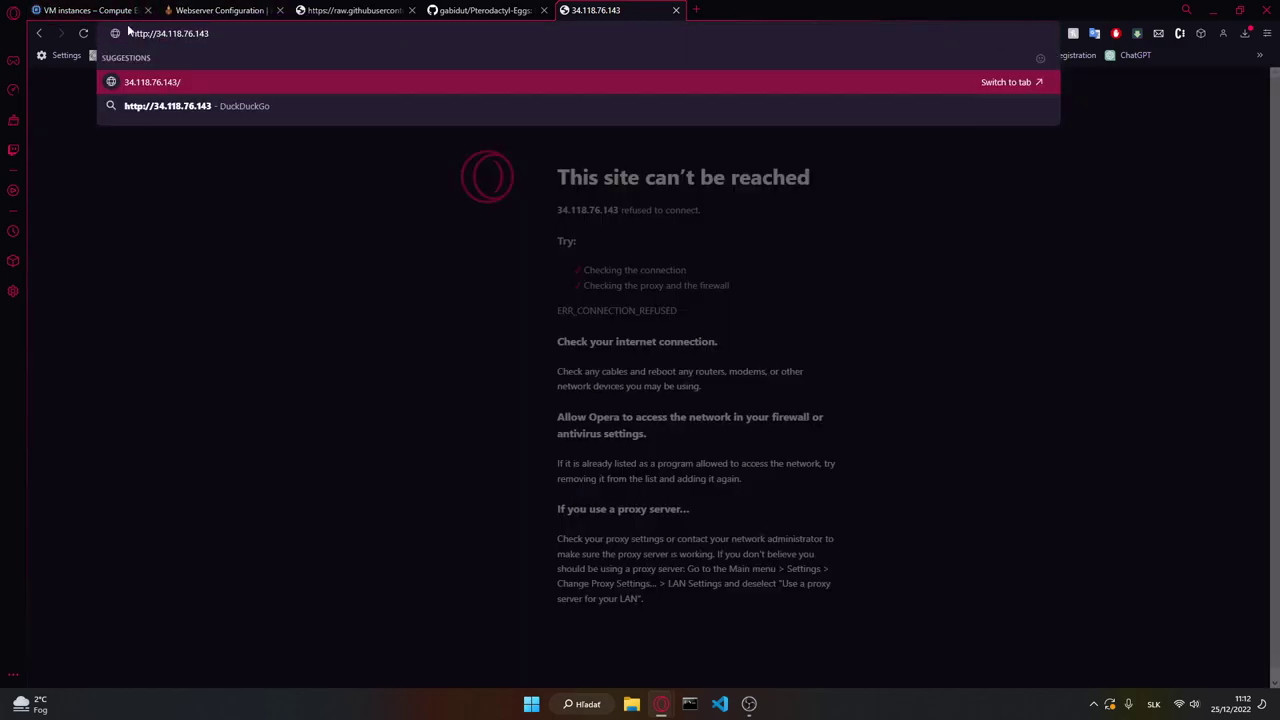
{"action": "left_click", "coordinate": [90, 10]}
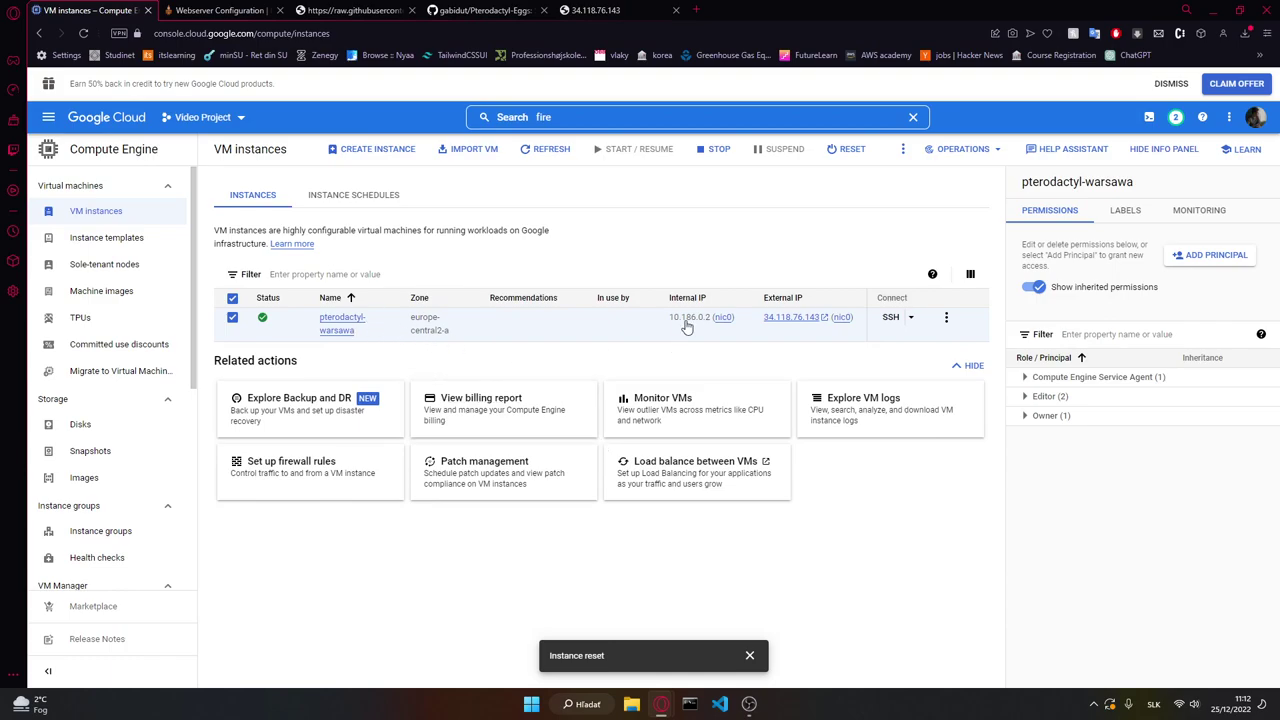
{"action": "left_click", "coordinate": [562, 14]}
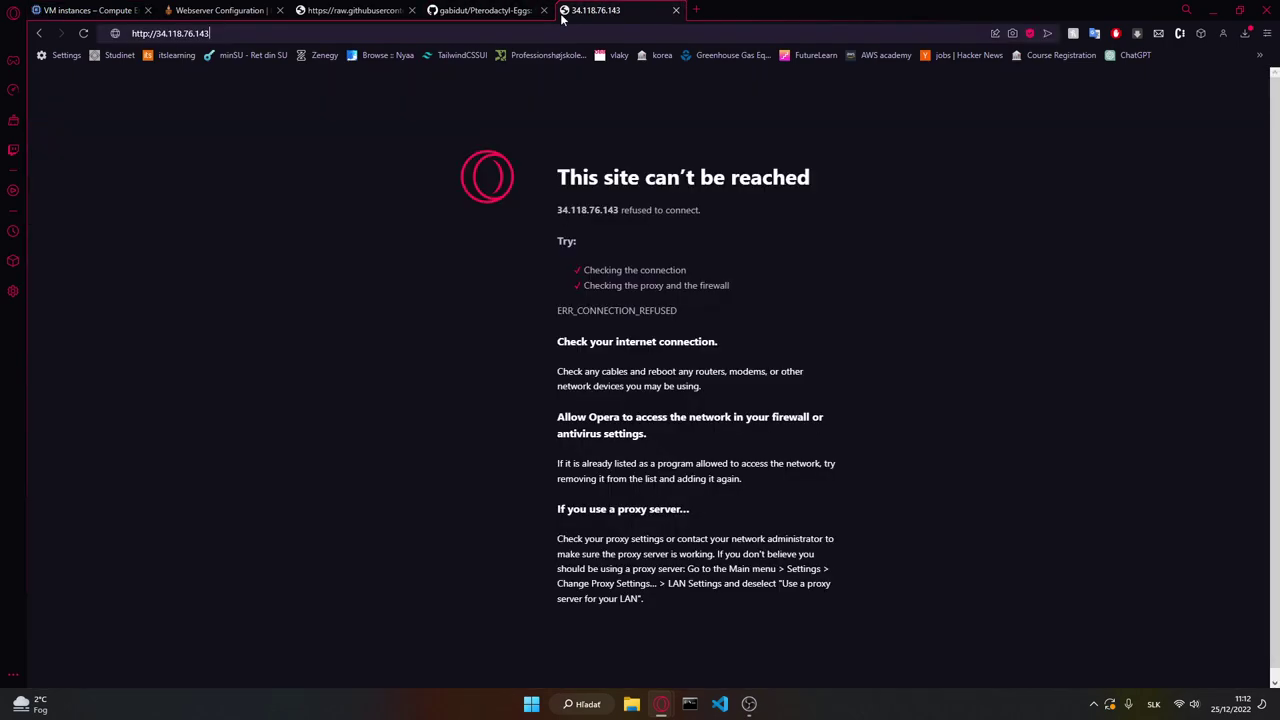
{"action": "left_click", "coordinate": [90, 10]}
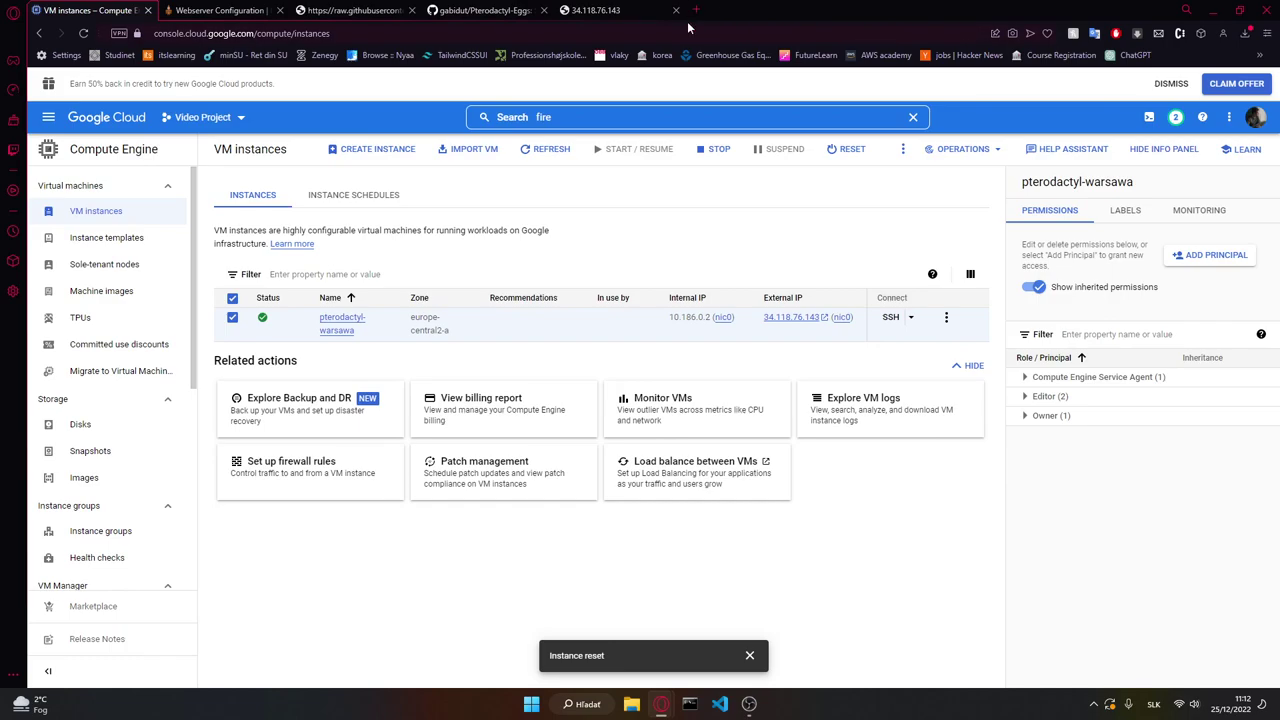
{"action": "left_click", "coordinate": [600, 10]}
{"action": "left_click", "coordinate": [90, 10]}
Step: Retry the SSH-in-browser connection to the reset VM, then return to the Webserver Configuration guide
{"action": "mouse_move", "coordinate": [748, 703]}
{"action": "mouse_move", "coordinate": [660, 705]}
{"action": "left_click", "coordinate": [700, 636]}
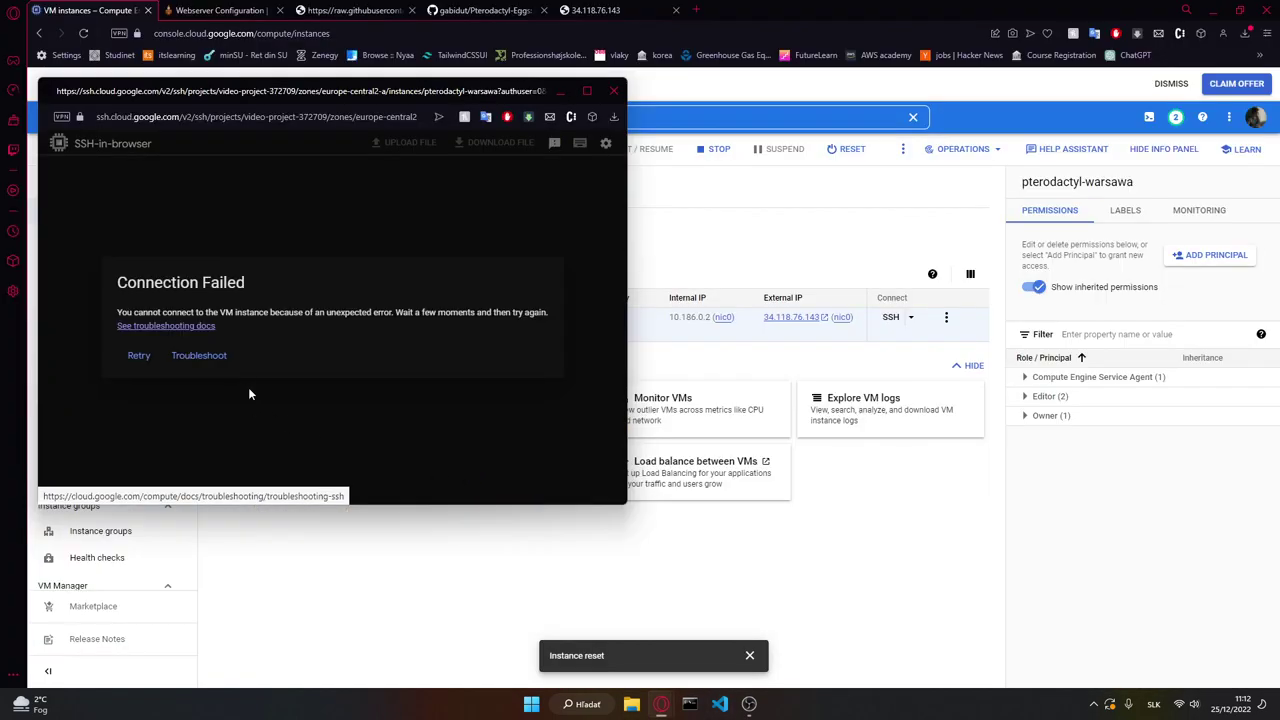
{"action": "left_click", "coordinate": [147, 358]}
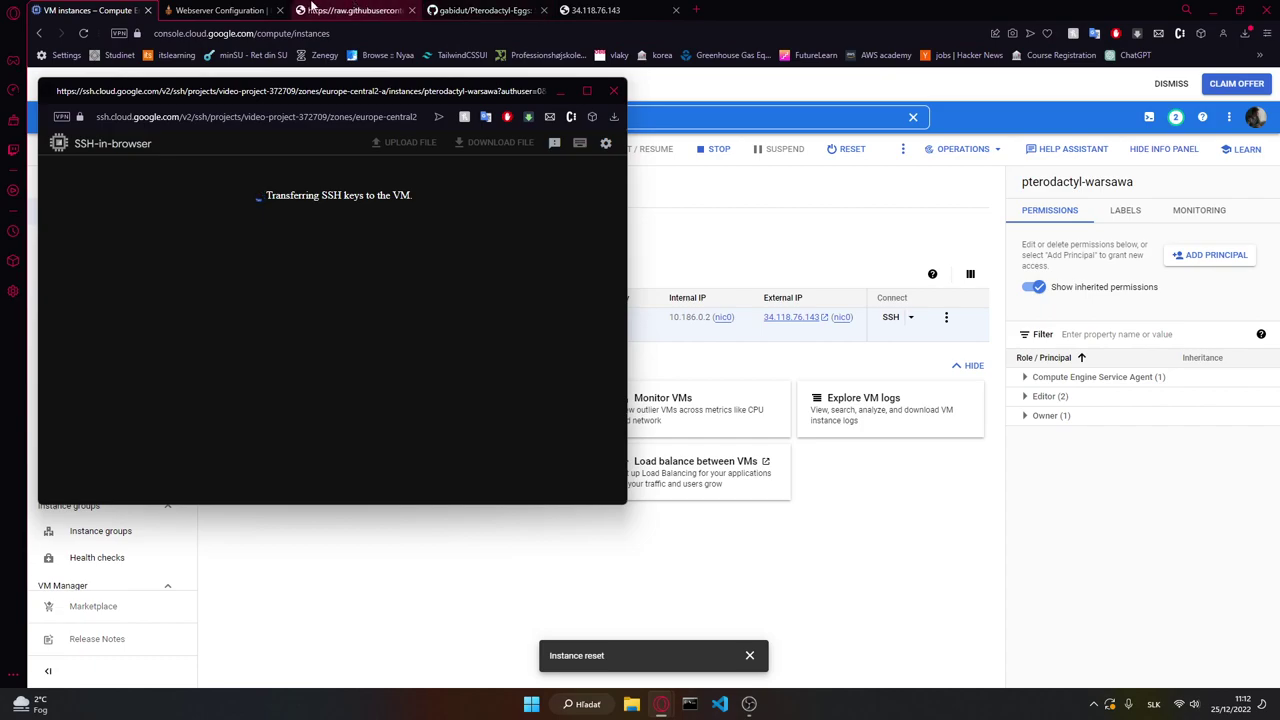
{"action": "left_click", "coordinate": [228, 9]}
{"action": "left_click", "coordinate": [462, 408]}
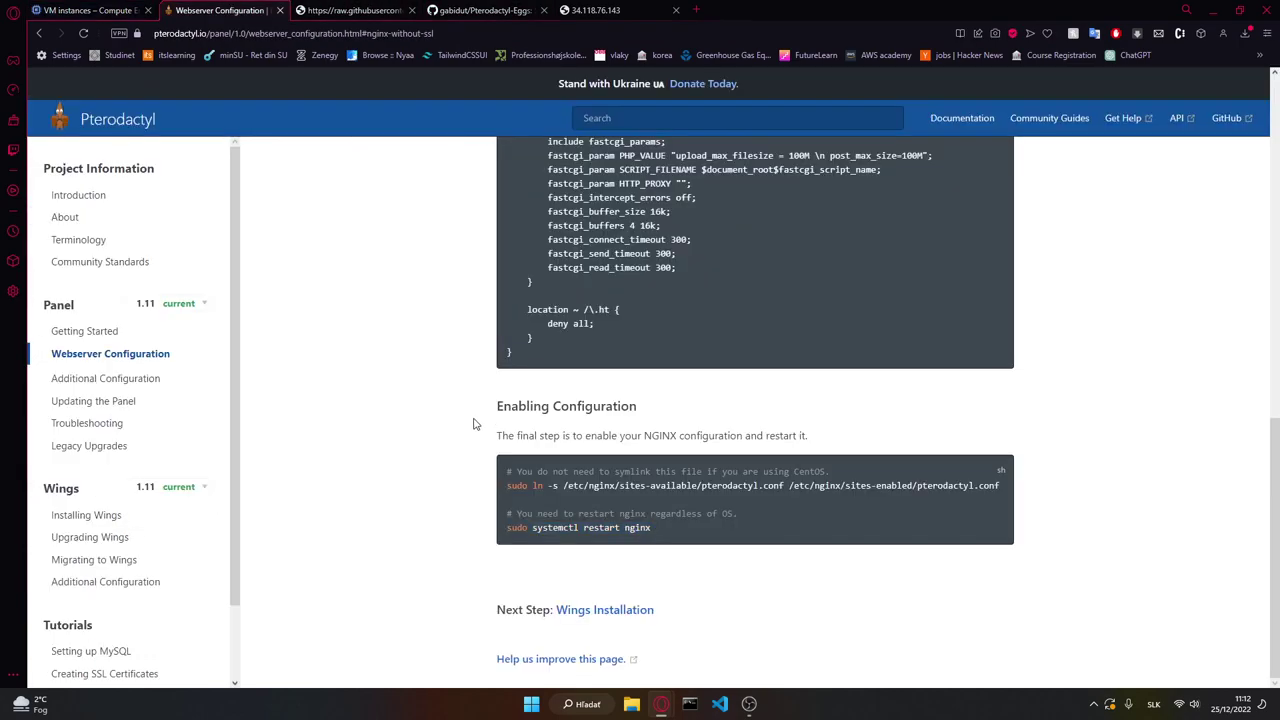
Step: Review the Nginx Without SSL steps and reload 34.118.76.143, which still refuses connections
{"action": "scroll", "coordinate": [476, 424], "scroll_direction": "up", "scroll_amount": 10}
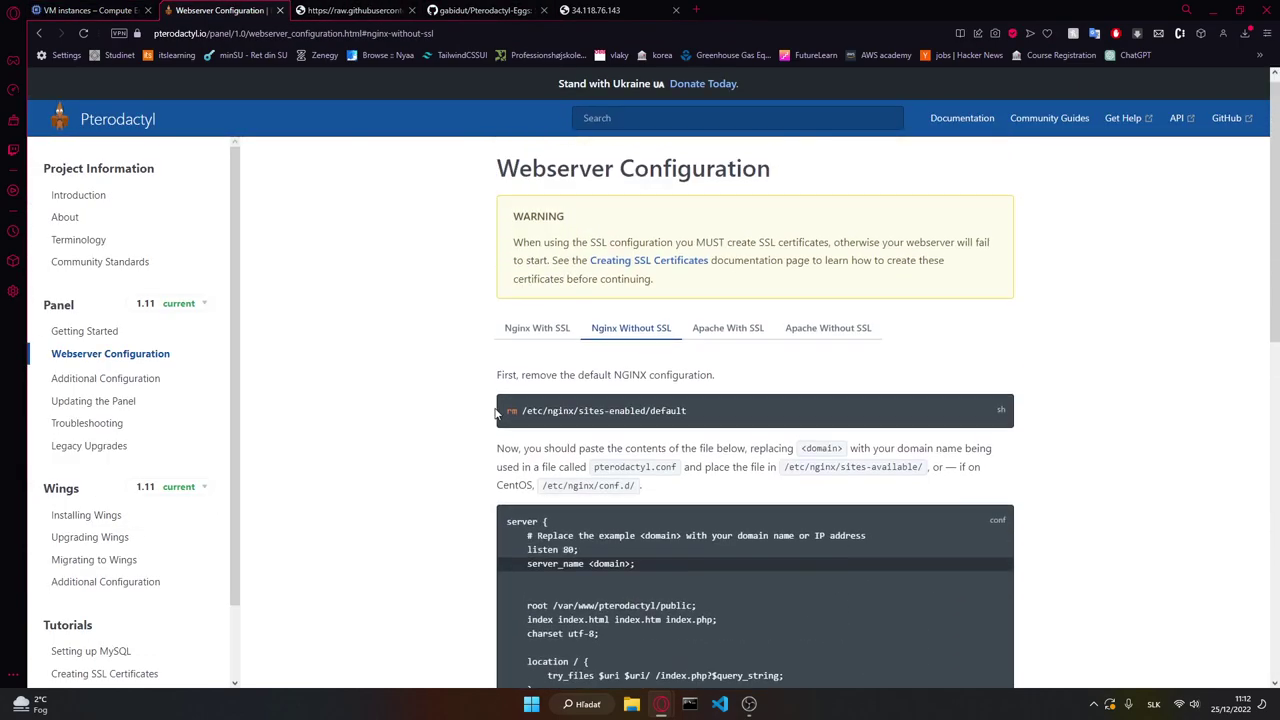
{"action": "scroll", "coordinate": [502, 410], "scroll_direction": "down", "scroll_amount": 8}
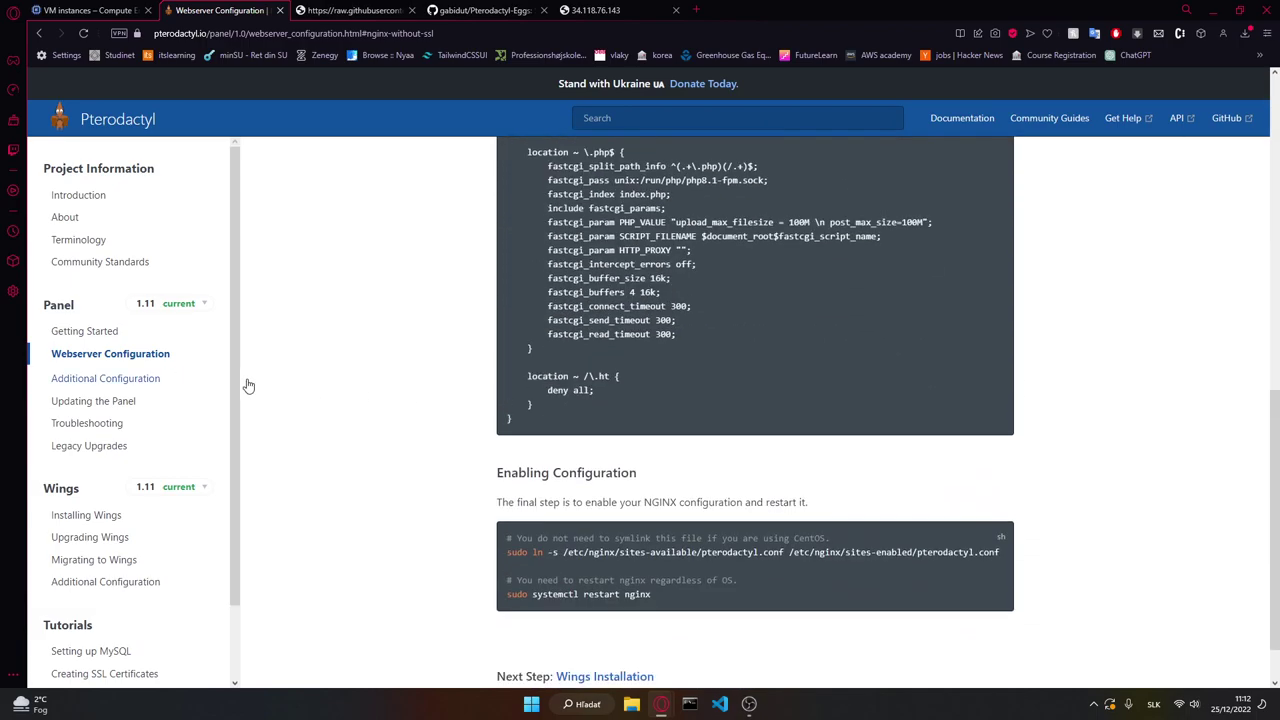
{"action": "scroll", "coordinate": [414, 397], "scroll_direction": "down", "scroll_amount": 1}
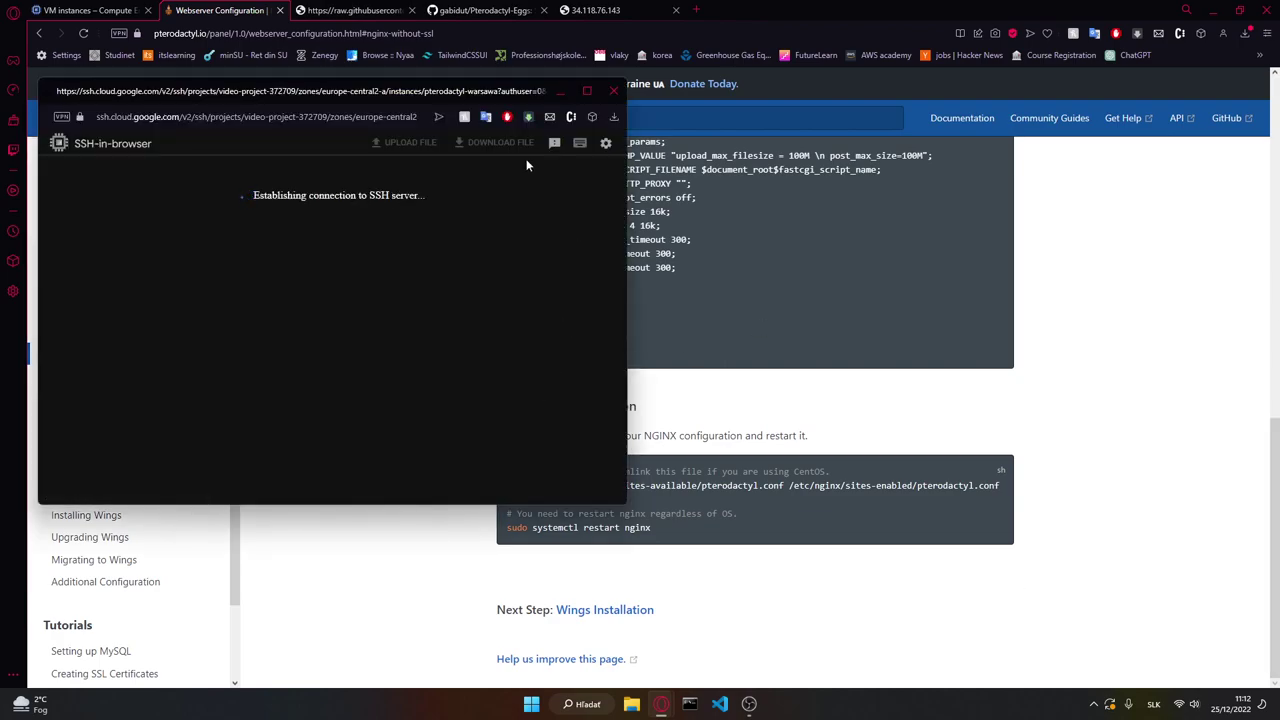
{"action": "left_click", "coordinate": [580, 9]}
{"action": "key", "text": "Return"}
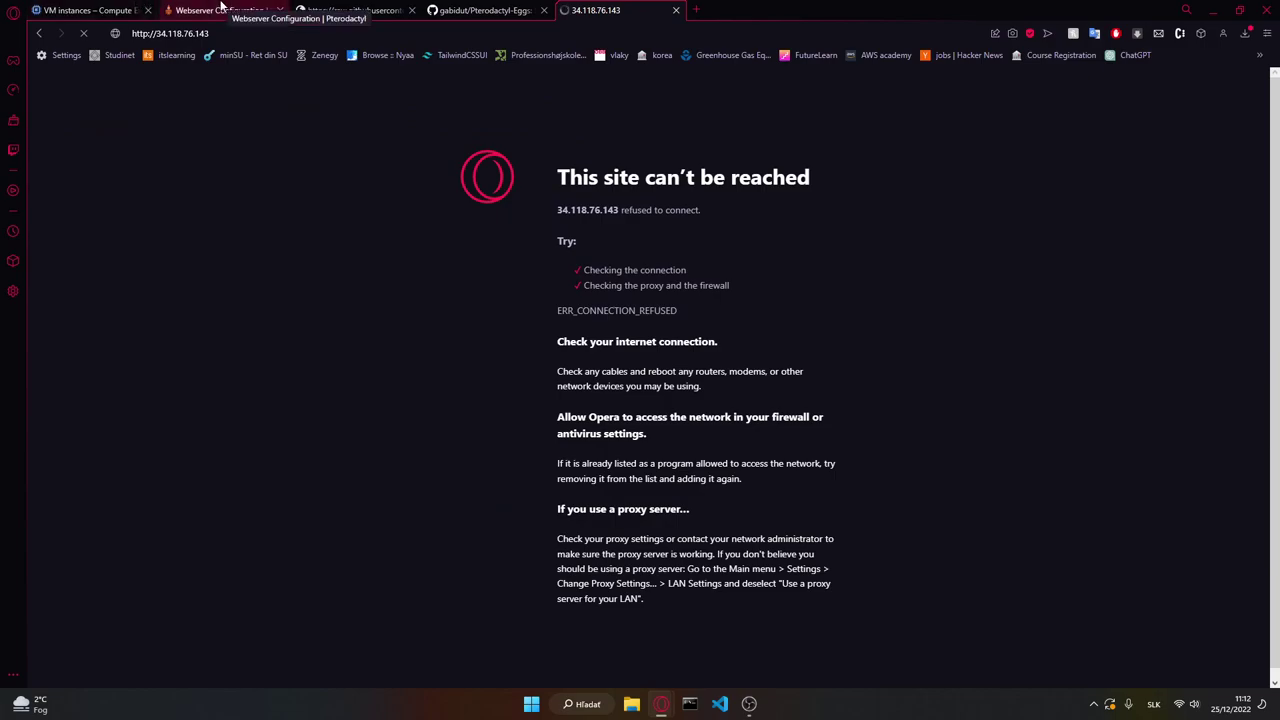
Step: Look over the Webserver Configuration docs again, then go back to the panel address tab
{"action": "left_click", "coordinate": [222, 9]}
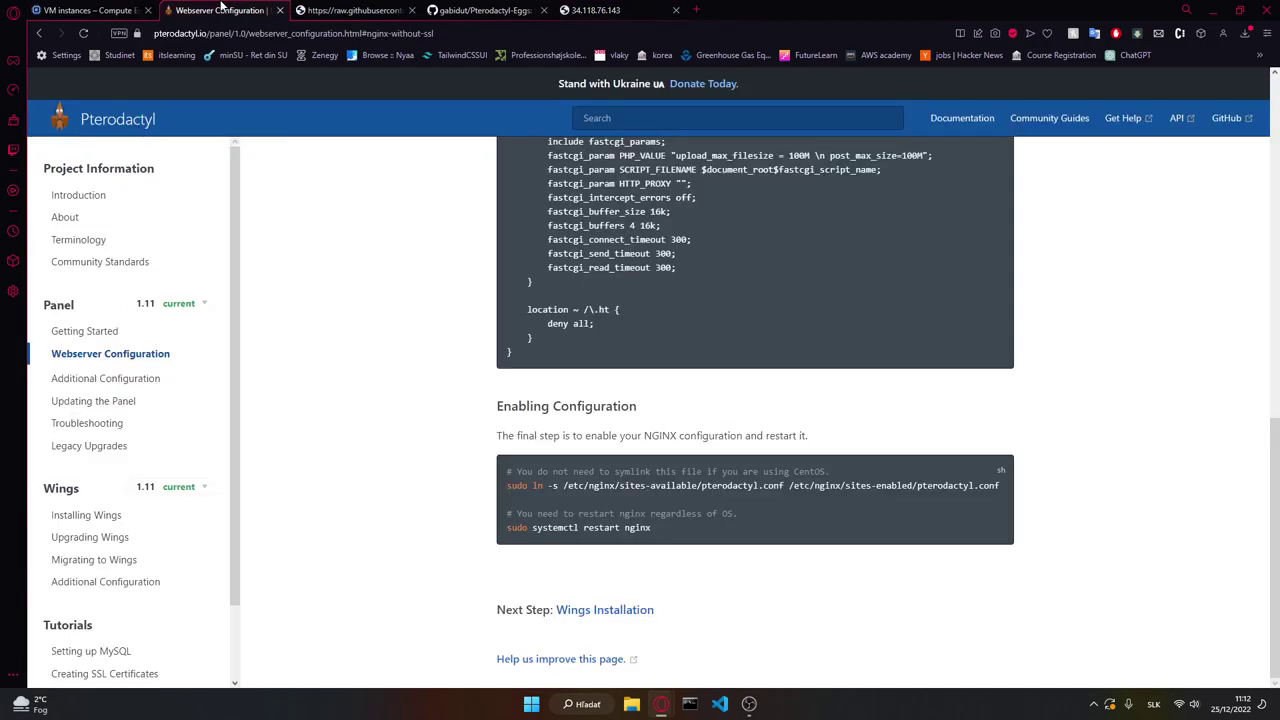
{"action": "scroll", "coordinate": [369, 420], "scroll_direction": "up", "scroll_amount": 10}
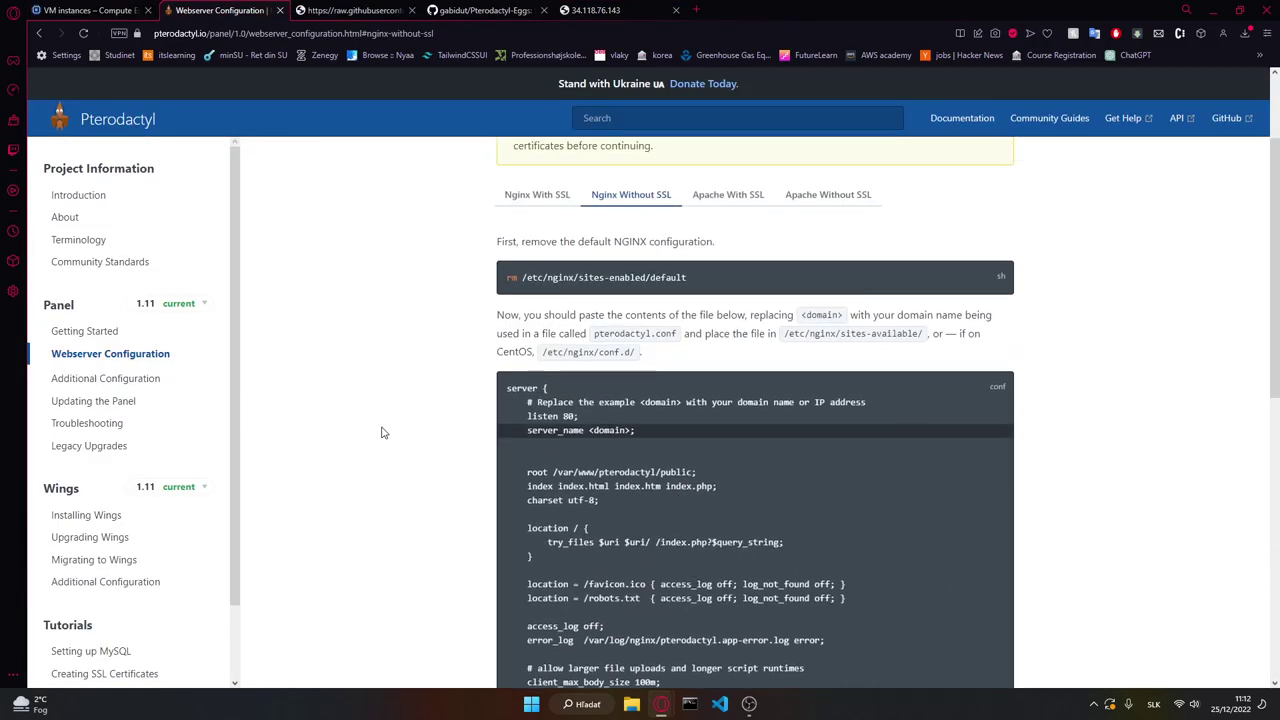
{"action": "scroll", "coordinate": [410, 434], "scroll_direction": "up", "scroll_amount": 2}
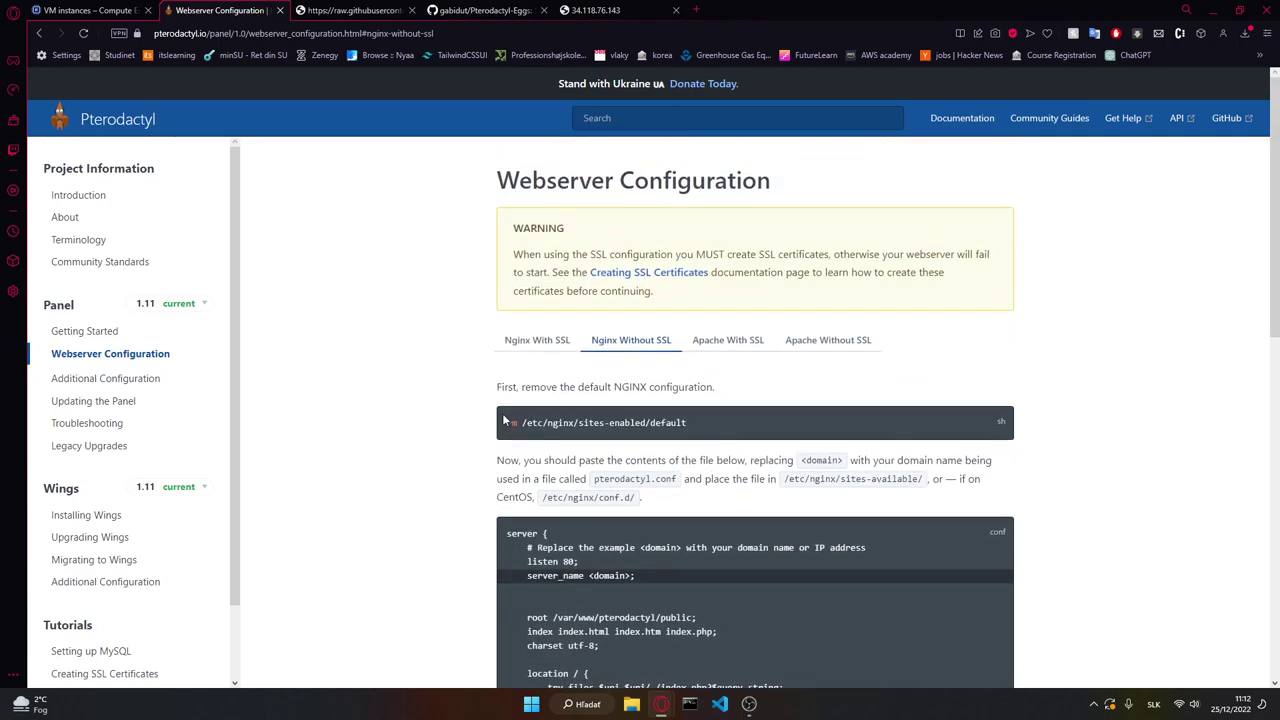
{"action": "scroll", "coordinate": [500, 418], "scroll_direction": "down", "scroll_amount": 10}
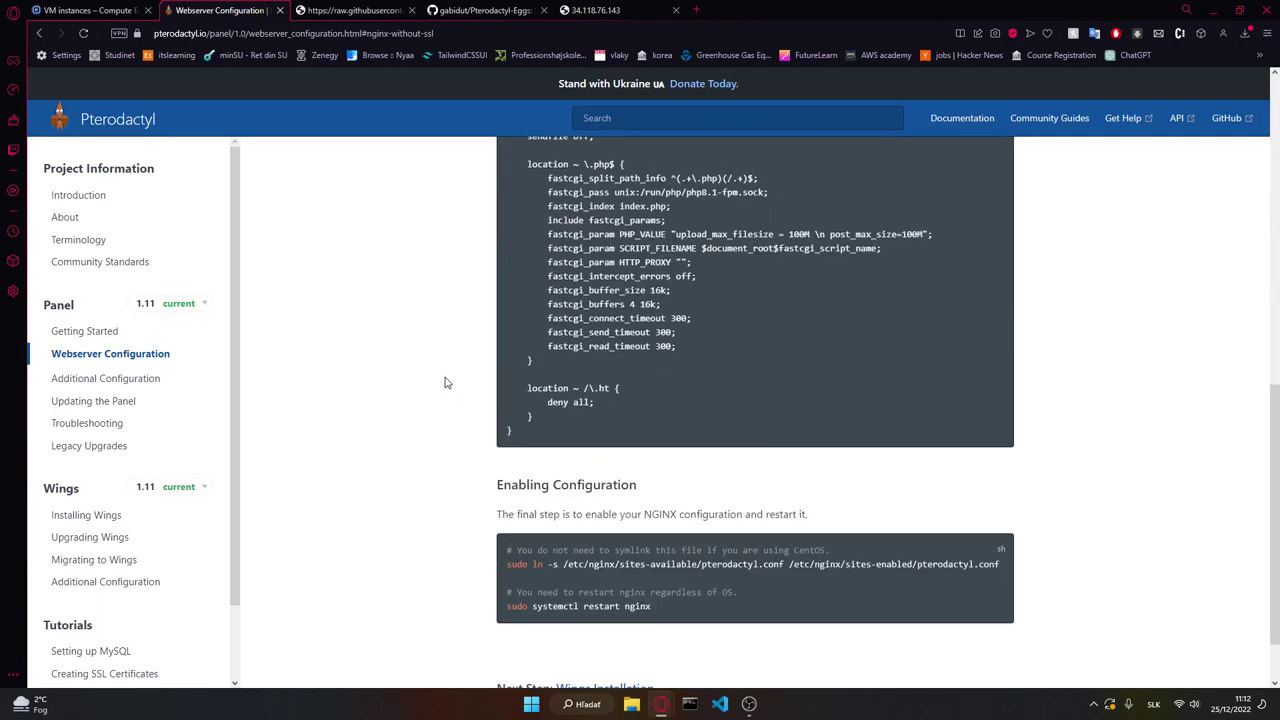
{"action": "left_click", "coordinate": [585, 10]}
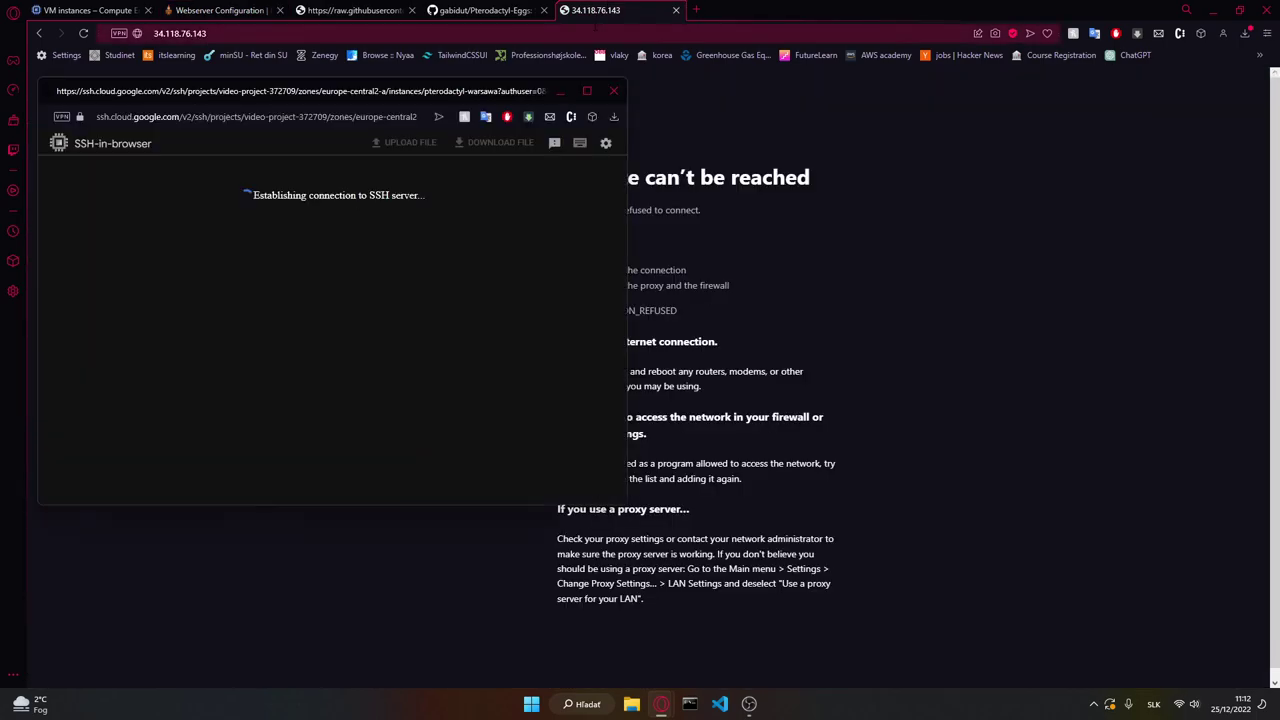
Step: Become root with 'sudo -s' and move up to the filesystem root with 'cd ..'
{"action": "key", "text": "alt+Tab"}
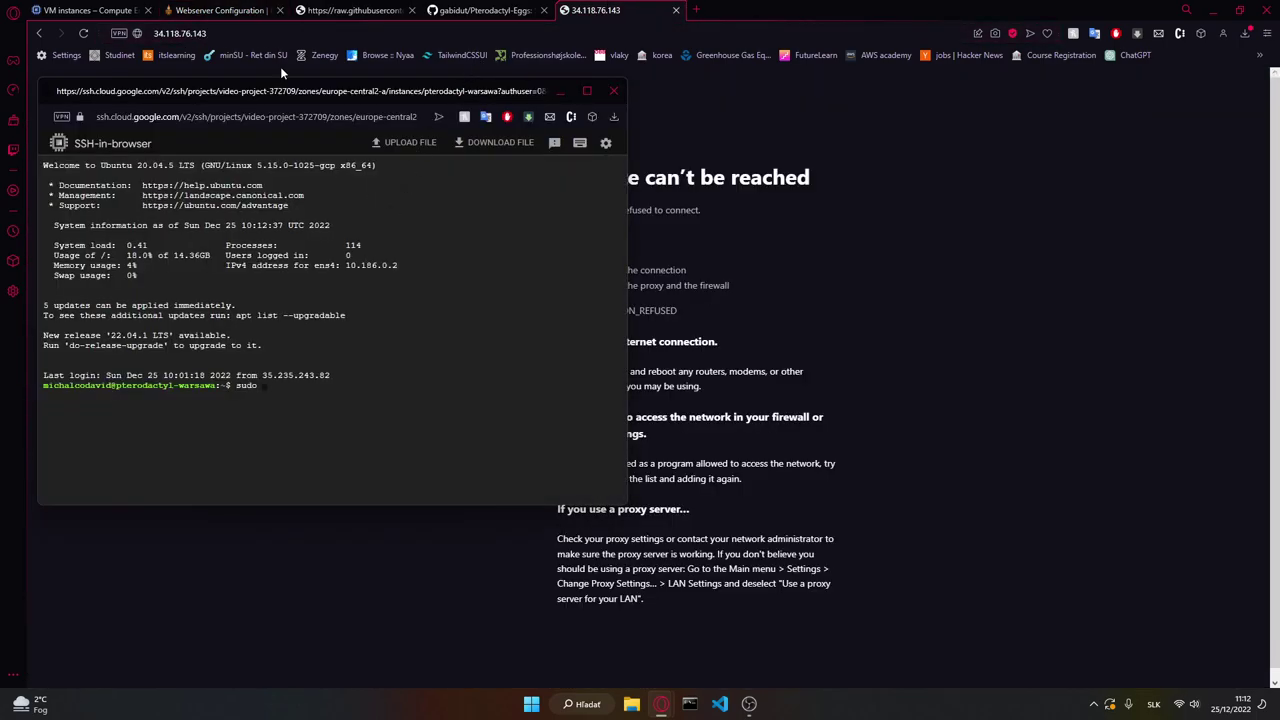
{"action": "type", "text": "sudo -s"}
{"action": "key", "text": "Return"}
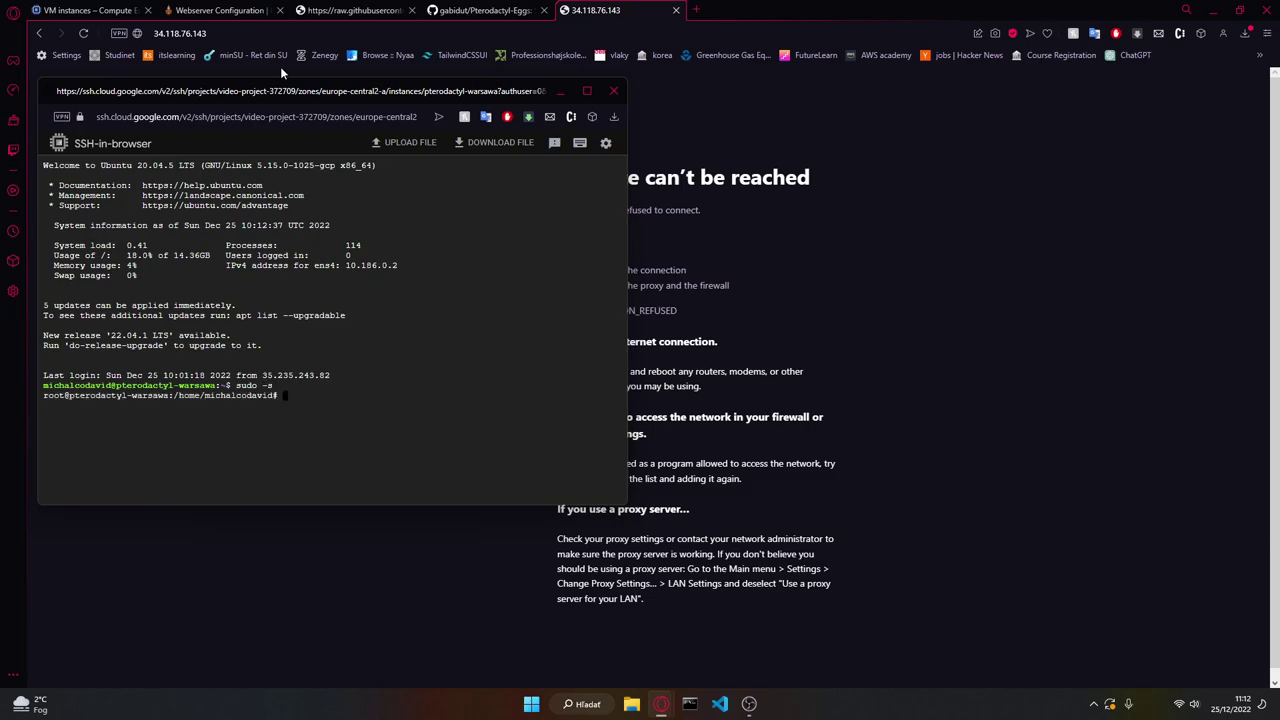
{"action": "type", "text": "cdx ."}
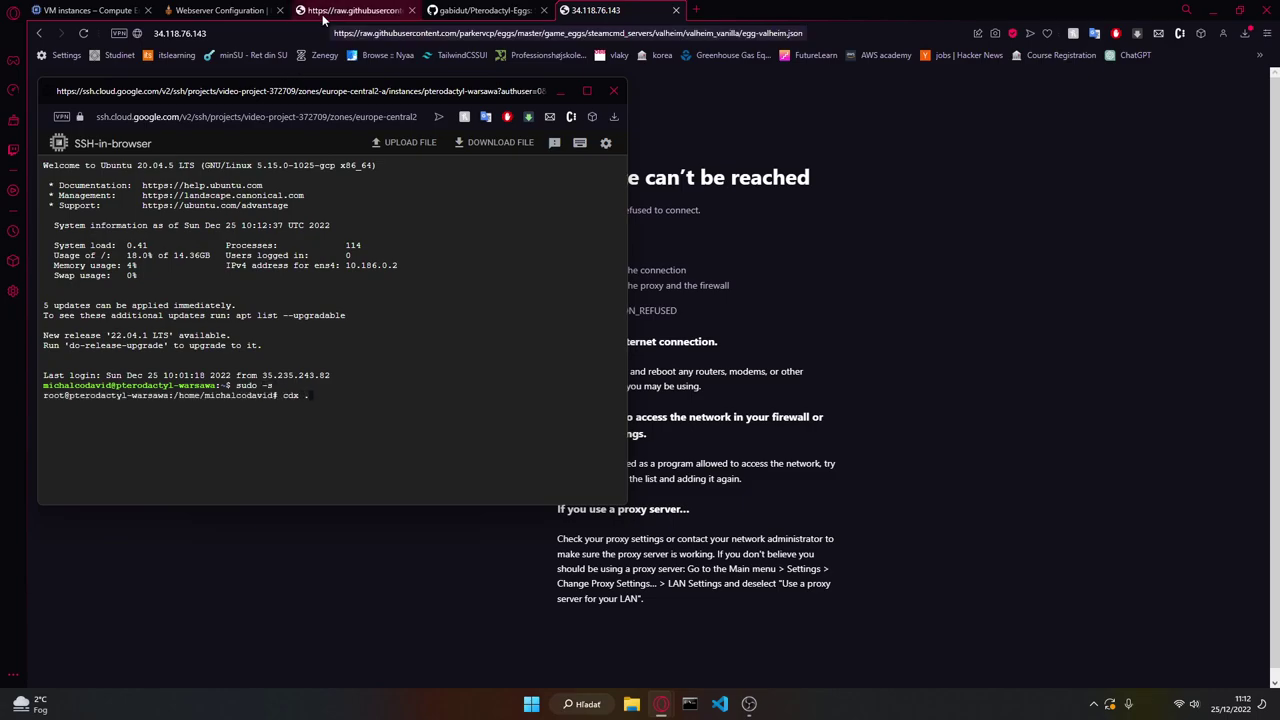
{"action": "type", "text": "."}
{"action": "key", "text": "Return"}
{"action": "type", "text": "cd .."}
{"action": "key", "text": "Return"}
{"action": "type", "text": "cd .."}
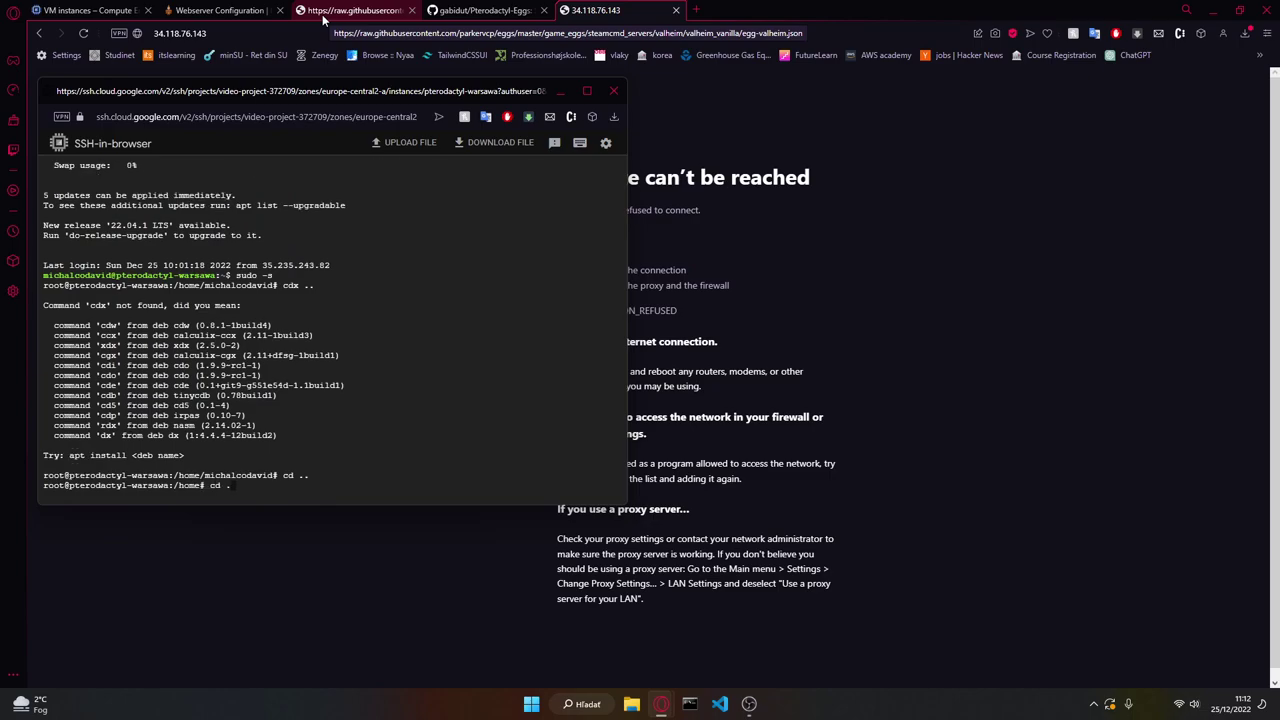
{"action": "key", "text": "Return"}
Step: Copy the sites-available path from the docs and run it at the root prompt
{"action": "left_click", "coordinate": [218, 10]}
{"action": "scroll", "coordinate": [466, 308], "scroll_direction": "up", "scroll_amount": 10}
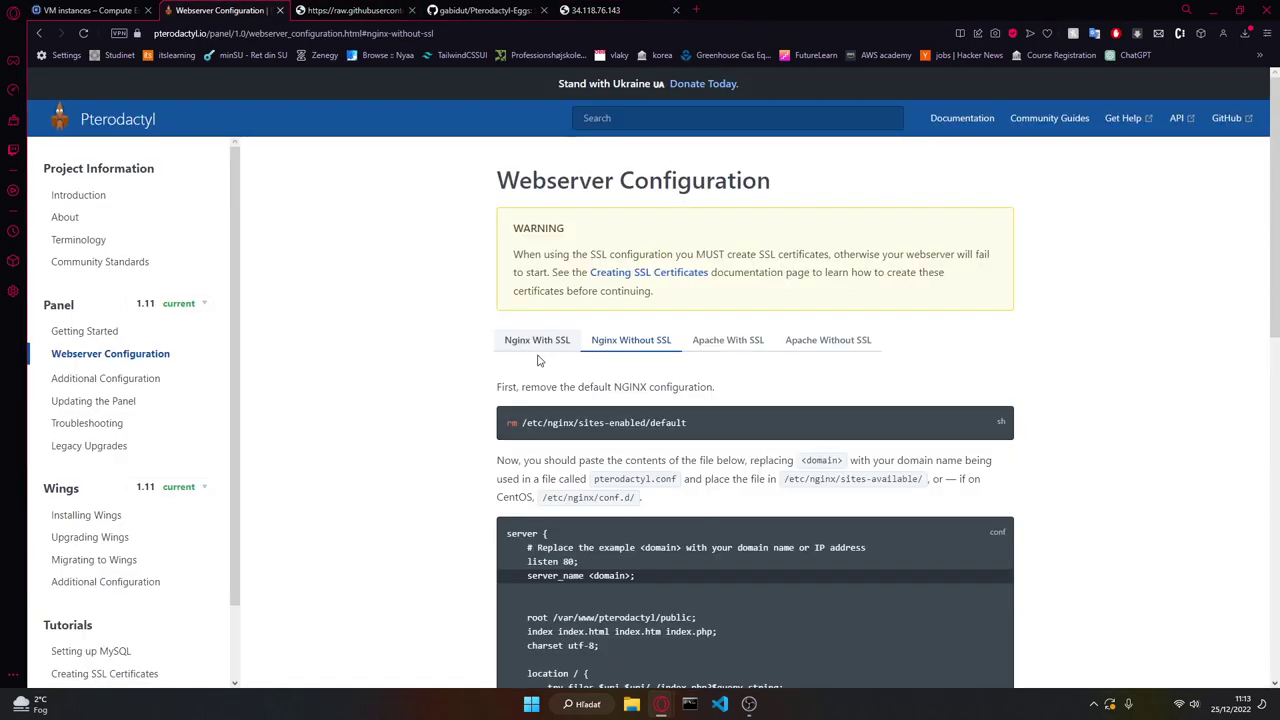
{"action": "left_click_drag", "start_coordinate": [697, 434], "coordinate": [517, 450]}
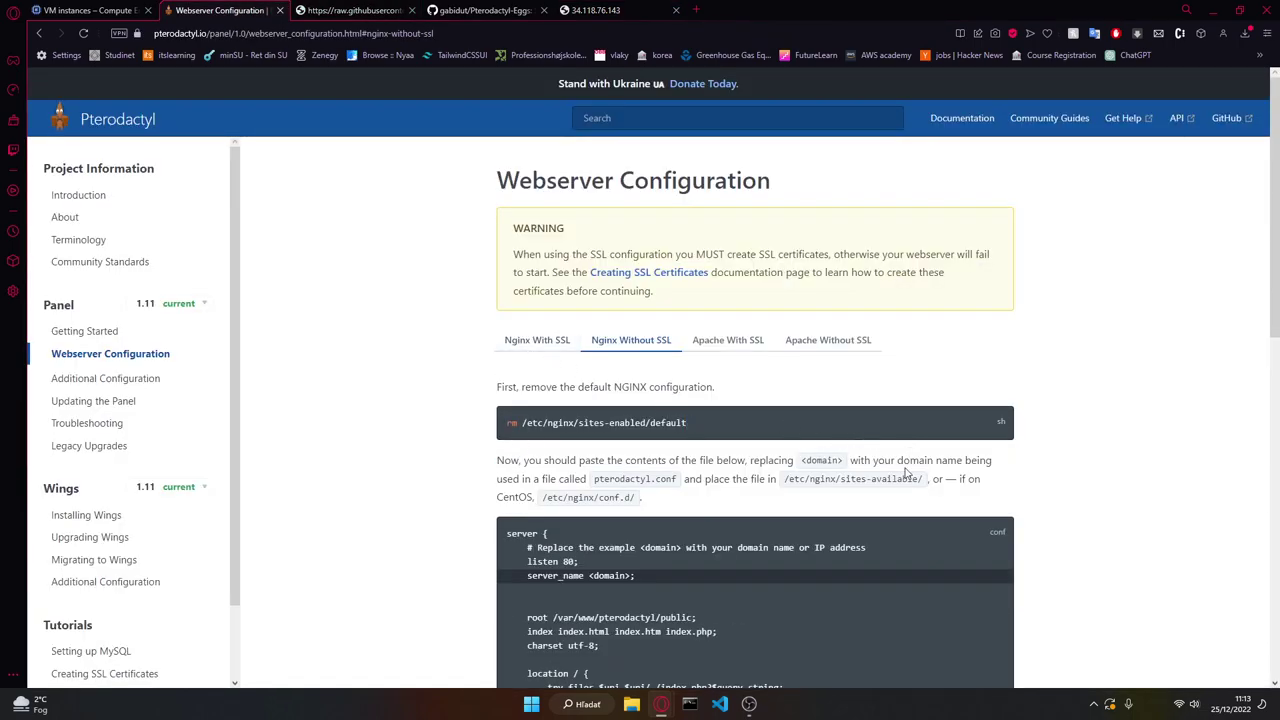
{"action": "left_click_drag", "start_coordinate": [925, 483], "coordinate": [781, 480]}
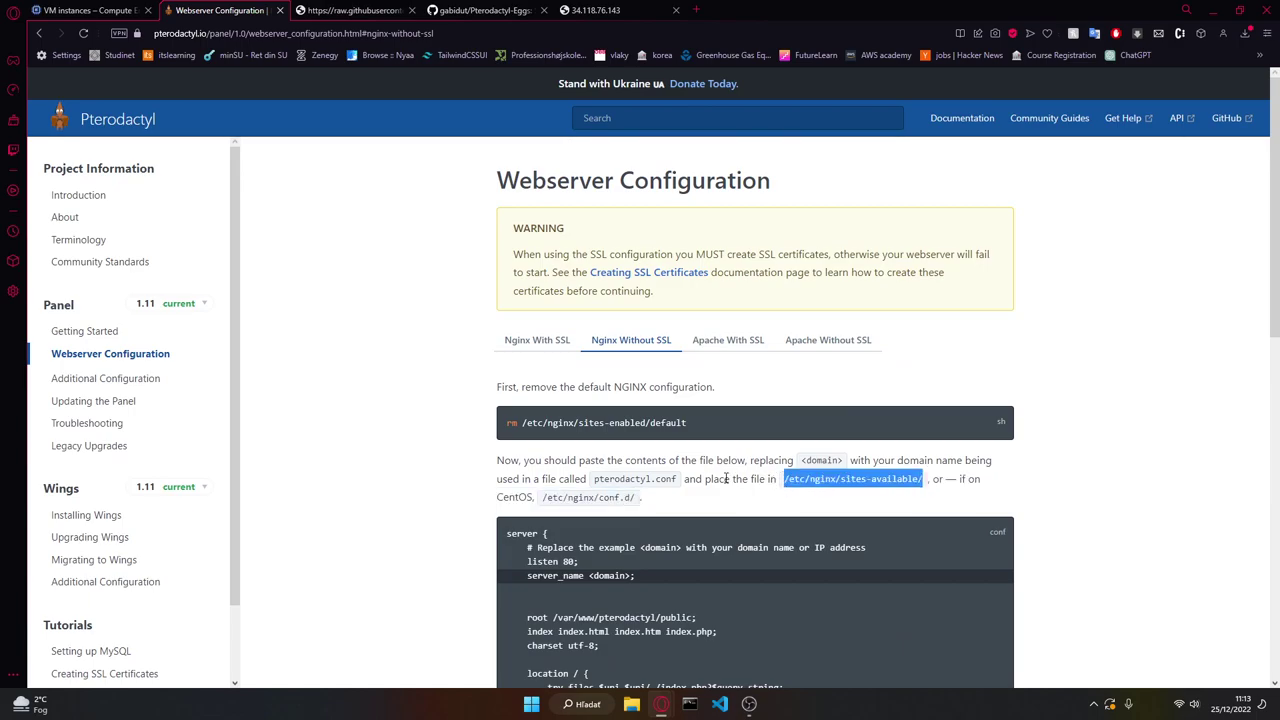
{"action": "key", "text": "alt+Tab"}
{"action": "type", "text": "/etc/nginx/sites-available/"}
{"action": "key", "text": "Return"}
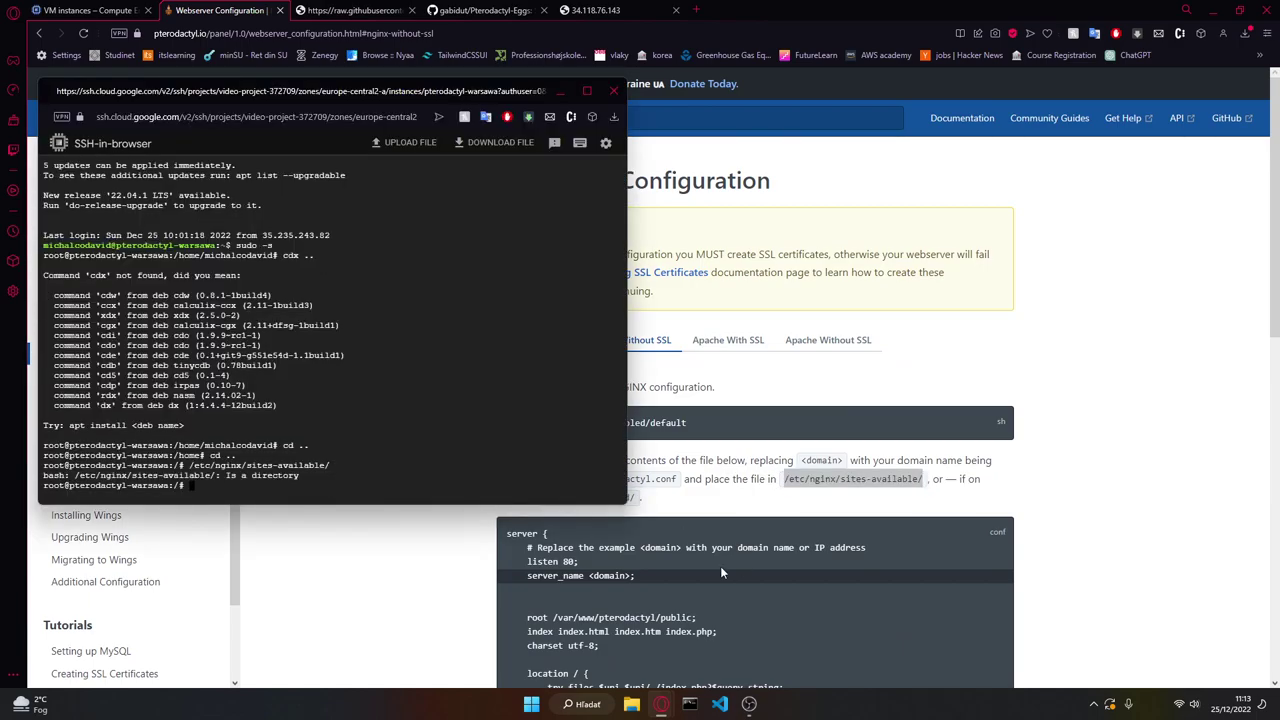
Step: Open pterodactyl.conf in nano using the file name copied from the docs
{"action": "key", "text": "alt+Tab"}
{"action": "scroll", "coordinate": [730, 566], "scroll_direction": "down", "scroll_amount": 2}
{"action": "left_click_drag", "start_coordinate": [678, 279], "coordinate": [592, 280]}
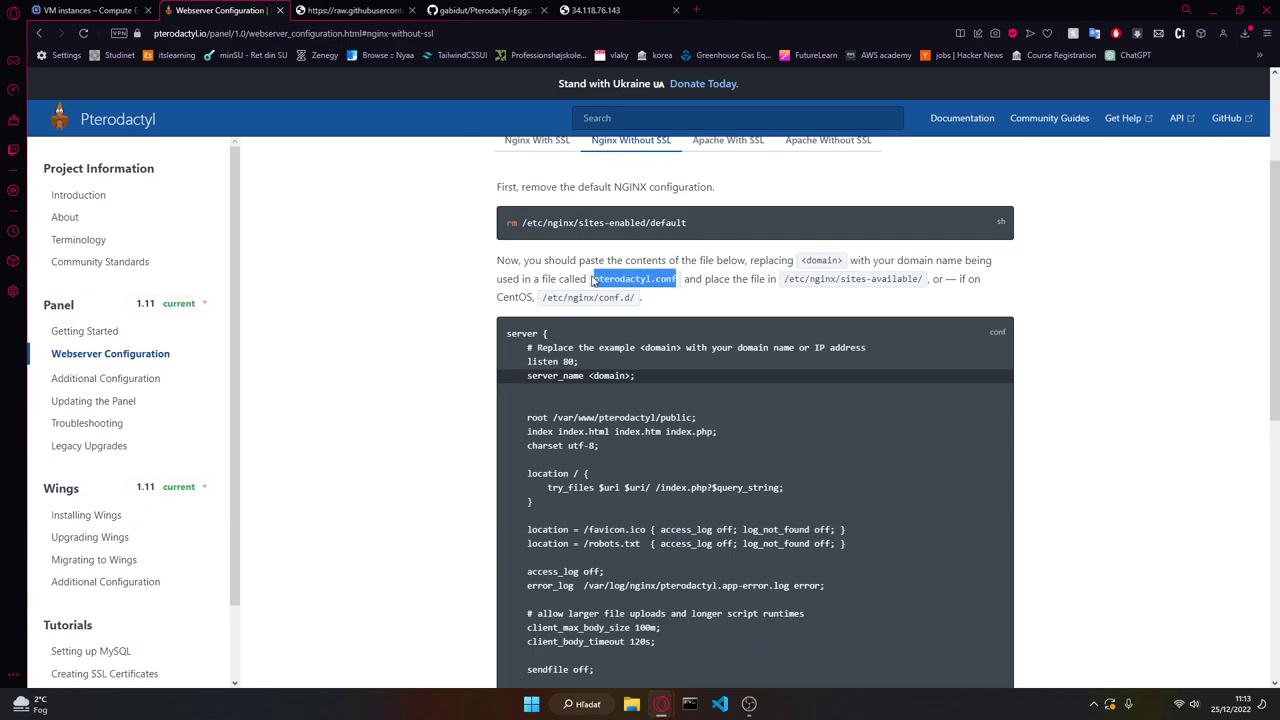
{"action": "key", "text": "alt+Tab"}
{"action": "type", "text": "nano"}
{"action": "type", "text": "pterodactyl.conf"}
{"action": "key", "text": "Return"}
{"action": "type", "text": "ls"}
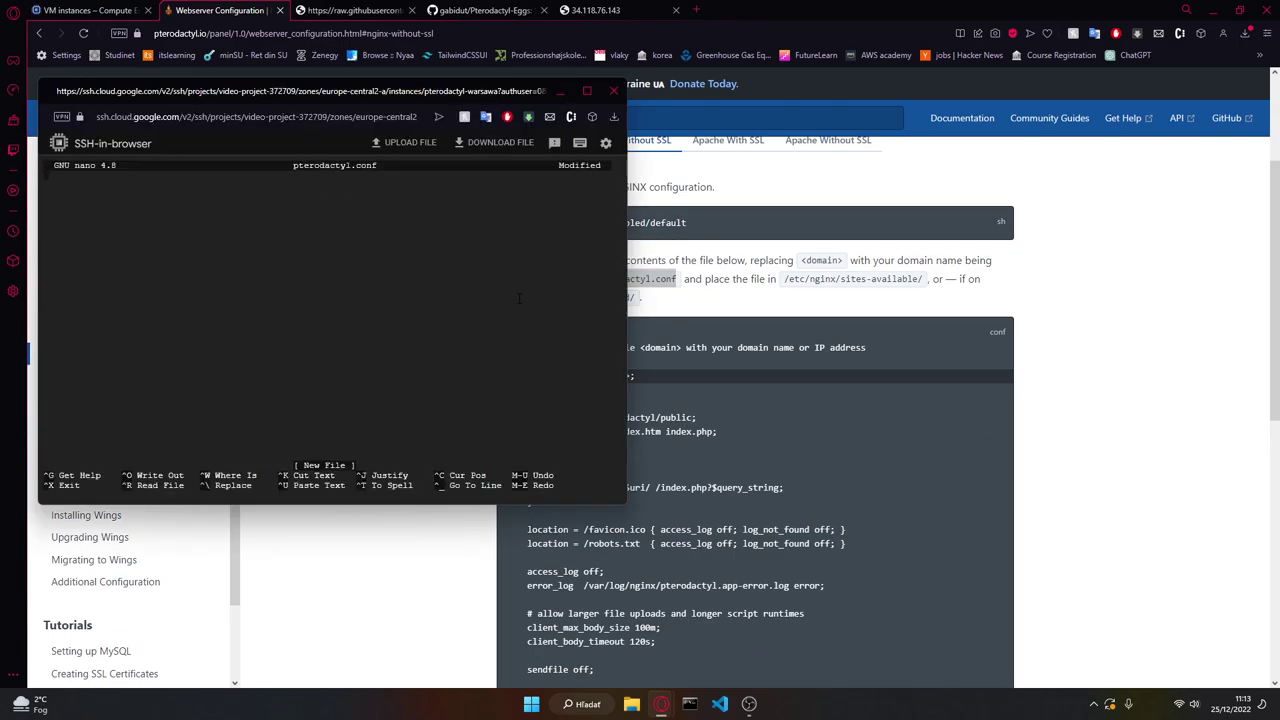
Step: Exit nano without saving the stray edits to pterodactyl.conf
{"action": "key", "text": "ctrl+x"}
{"action": "key", "text": "ctrl+c"}
{"action": "key", "text": "ctrl+c"}
{"action": "key", "text": "ctrl+x"}
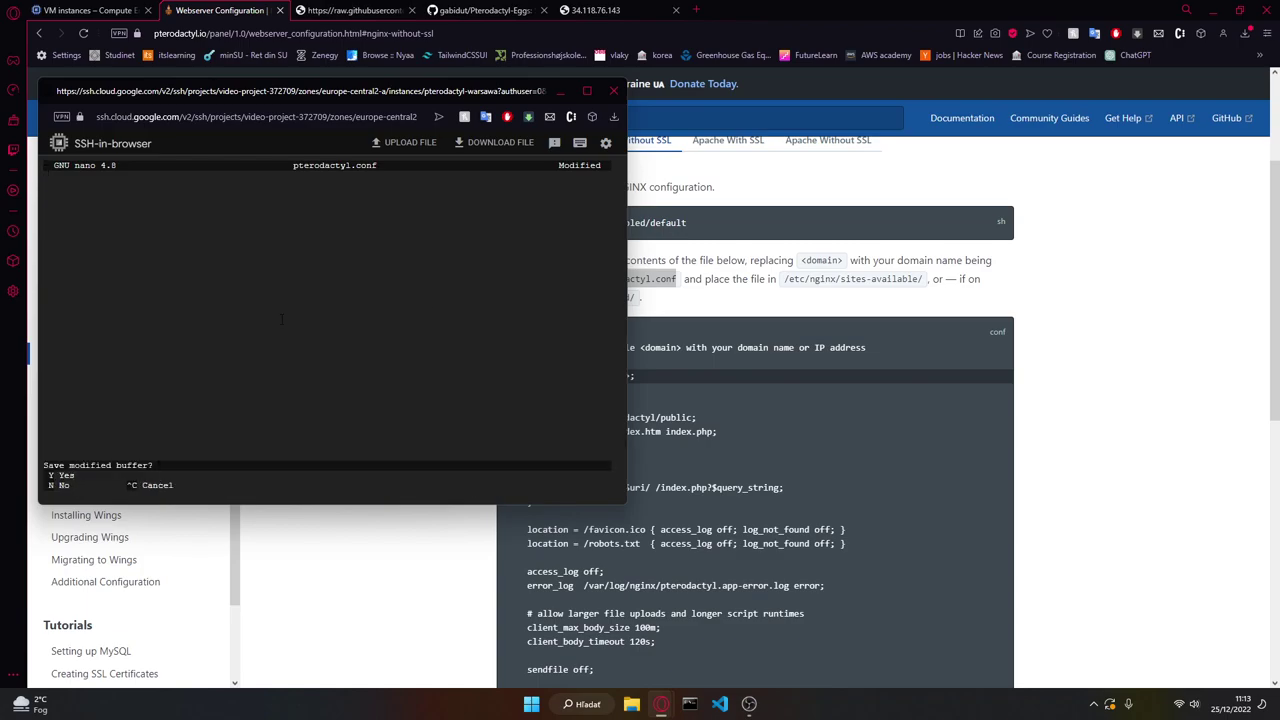
{"action": "key", "text": "ctrl+c"}
{"action": "key", "text": "ctrl+x"}
{"action": "key", "text": "ctrl+c"}
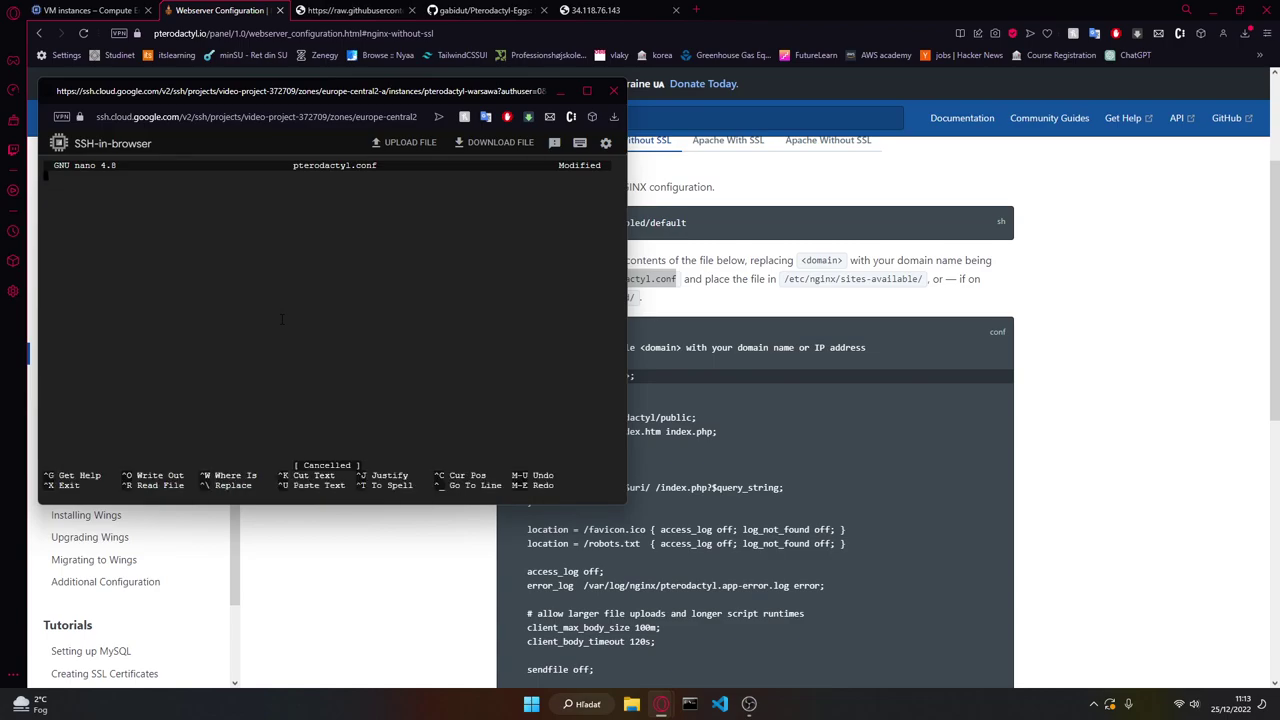
{"action": "key", "text": "ctrl+x"}
{"action": "key", "text": "n"}
Step: Change into the nginx sites-available directory using the path from the docs and list its files
{"action": "key", "text": "Up"}
{"action": "key", "text": "Up"}
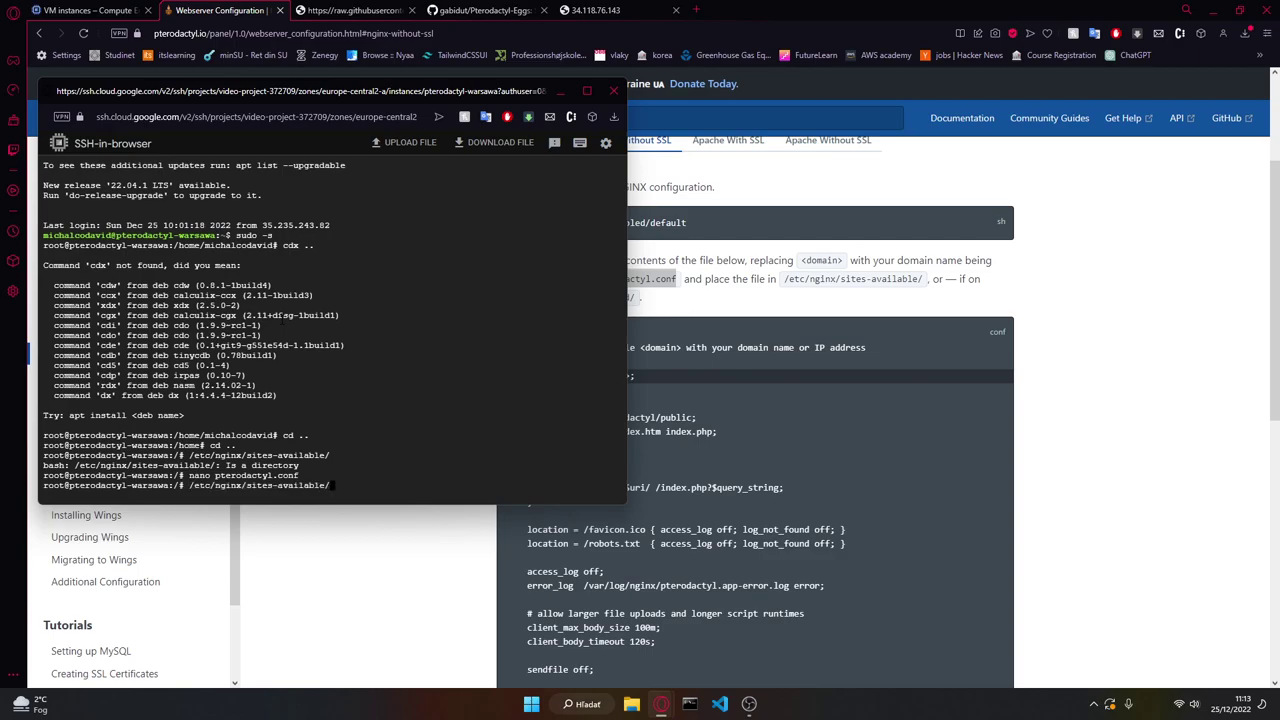
{"action": "key", "text": "Return"}
{"action": "type", "text": "cd"}
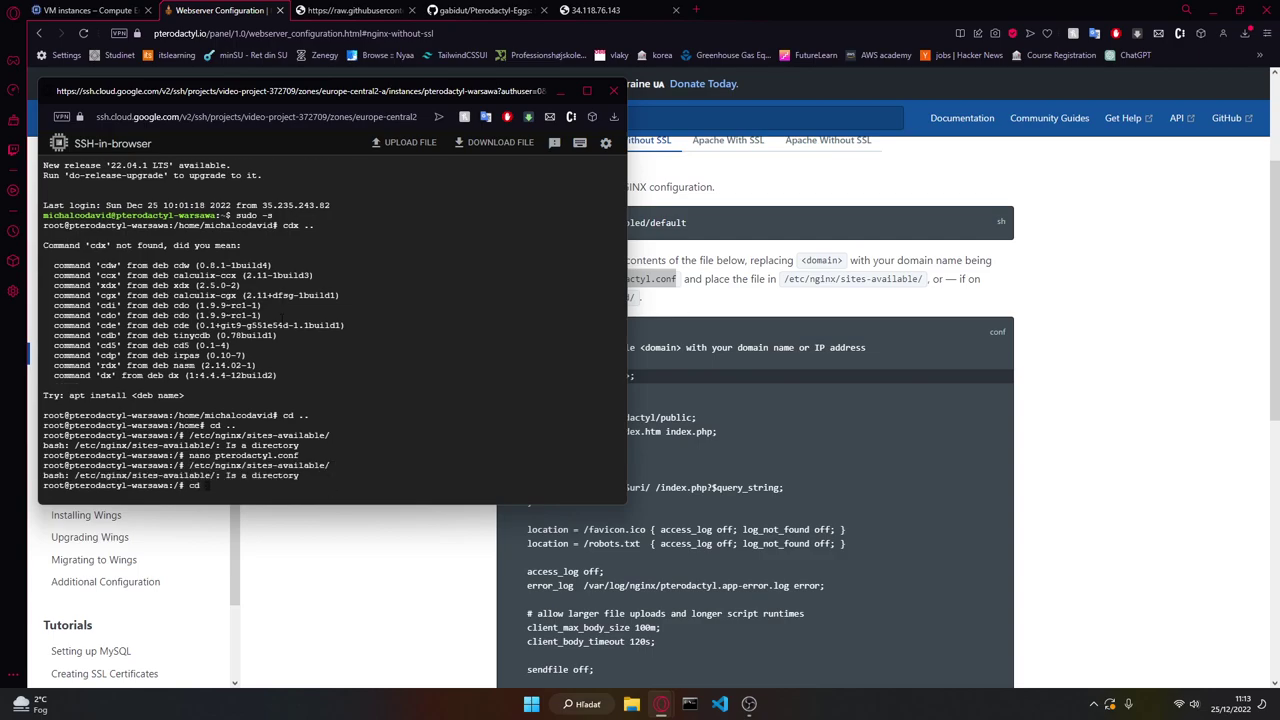
{"action": "left_click", "coordinate": [750, 346]}
{"action": "left_click_drag", "start_coordinate": [922, 279], "coordinate": [785, 291]}
{"action": "key", "text": "ctrl+c"}
{"action": "key", "text": "alt+Tab"}
{"action": "key", "text": "ctrl+v"}
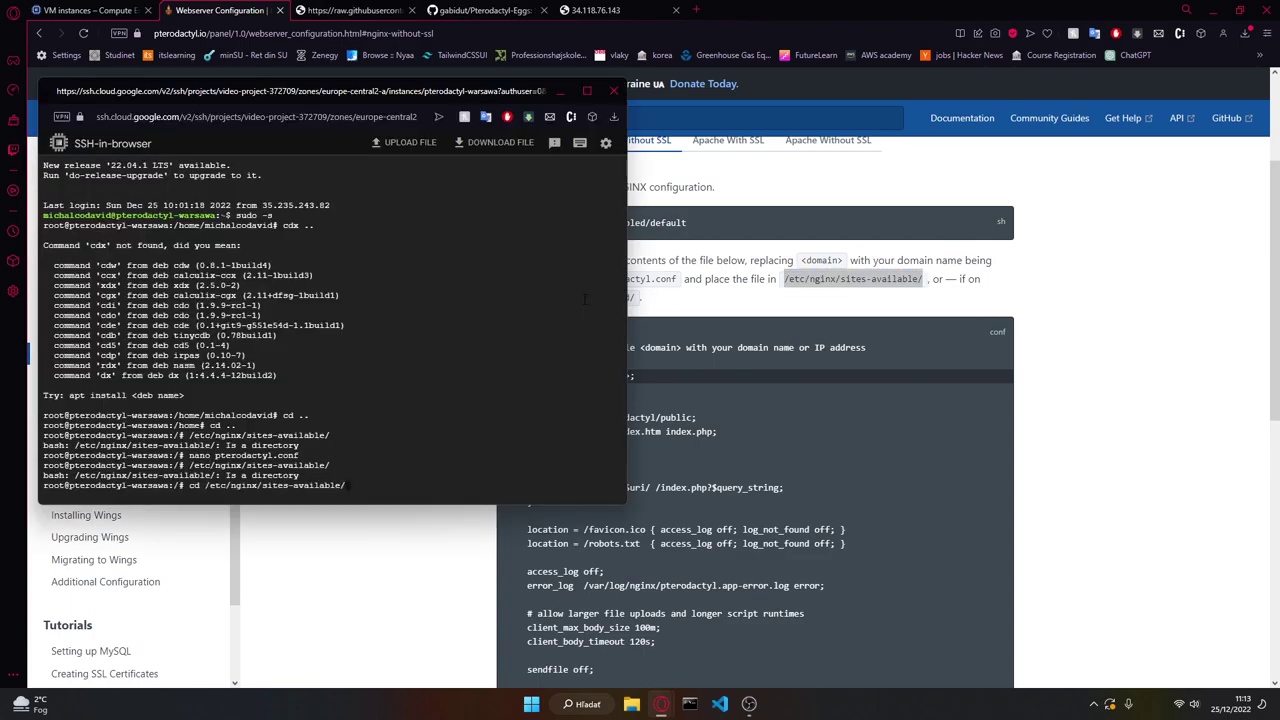
{"action": "key", "text": "Return"}
{"action": "type", "text": "ls"}
{"action": "key", "text": "Return"}
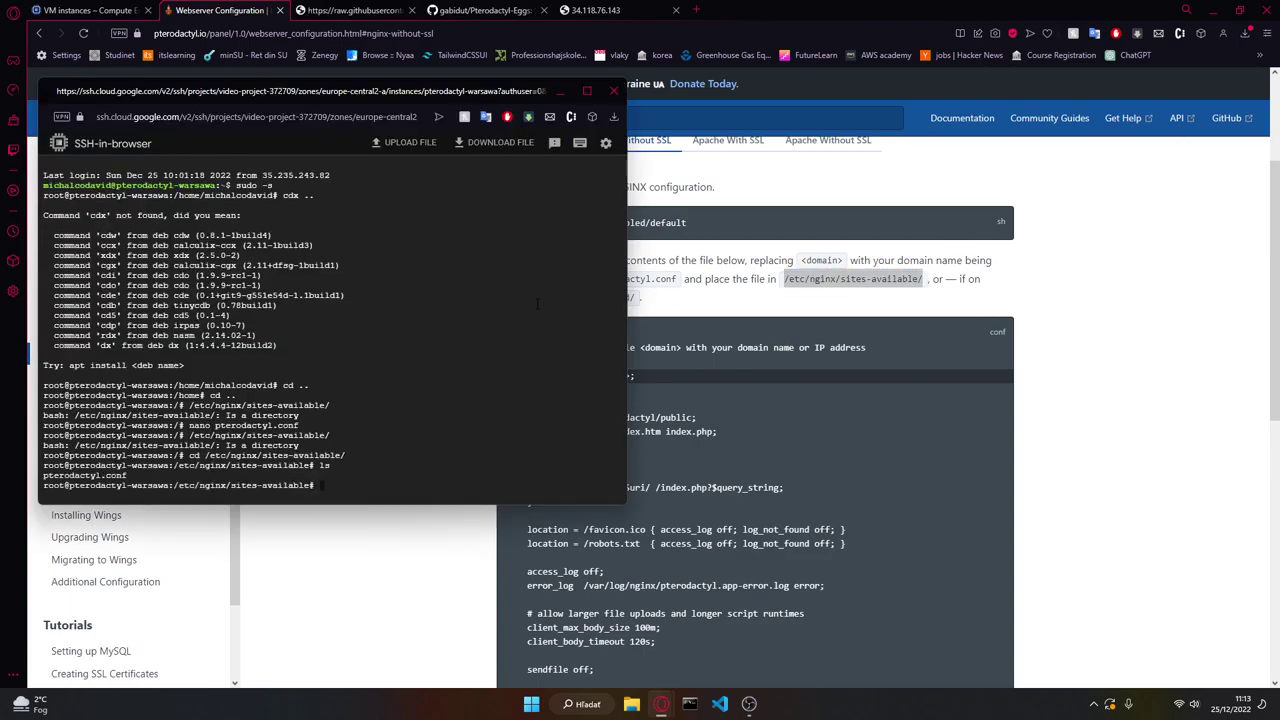
Step: Move up to /etc/nginx, enter sites-enabled, and list its files
{"action": "key", "text": "alt+Tab"}
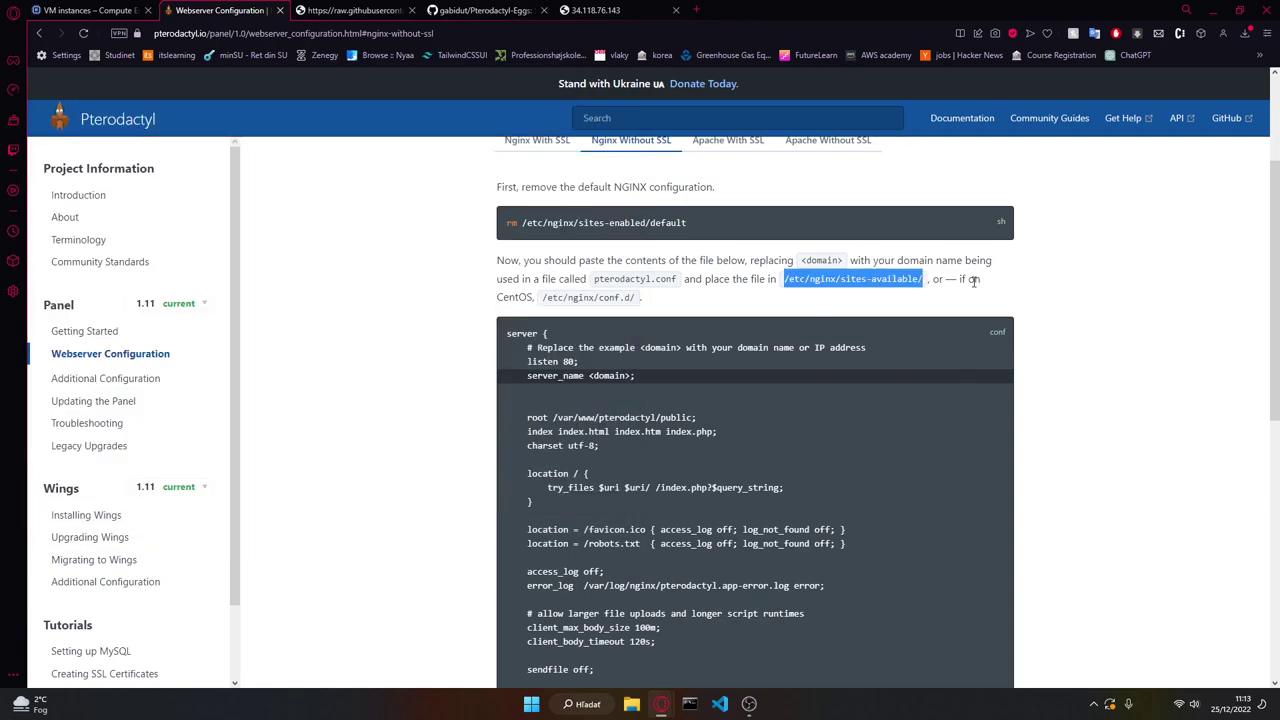
{"action": "key", "text": "alt+Tab"}
{"action": "type", "text": "cd .."}
{"action": "key", "text": "Return"}
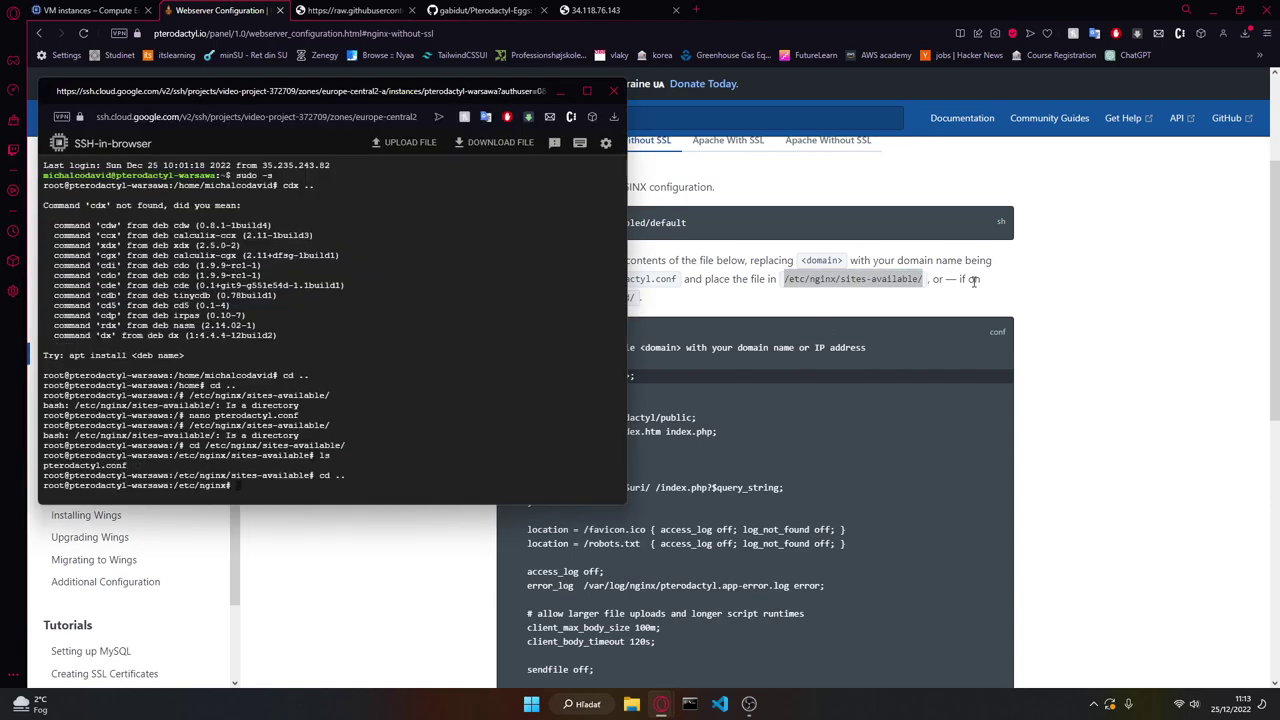
{"action": "type", "text": "cd sites-"}
{"action": "key", "text": "Tab"}
{"action": "key", "text": "Tab"}
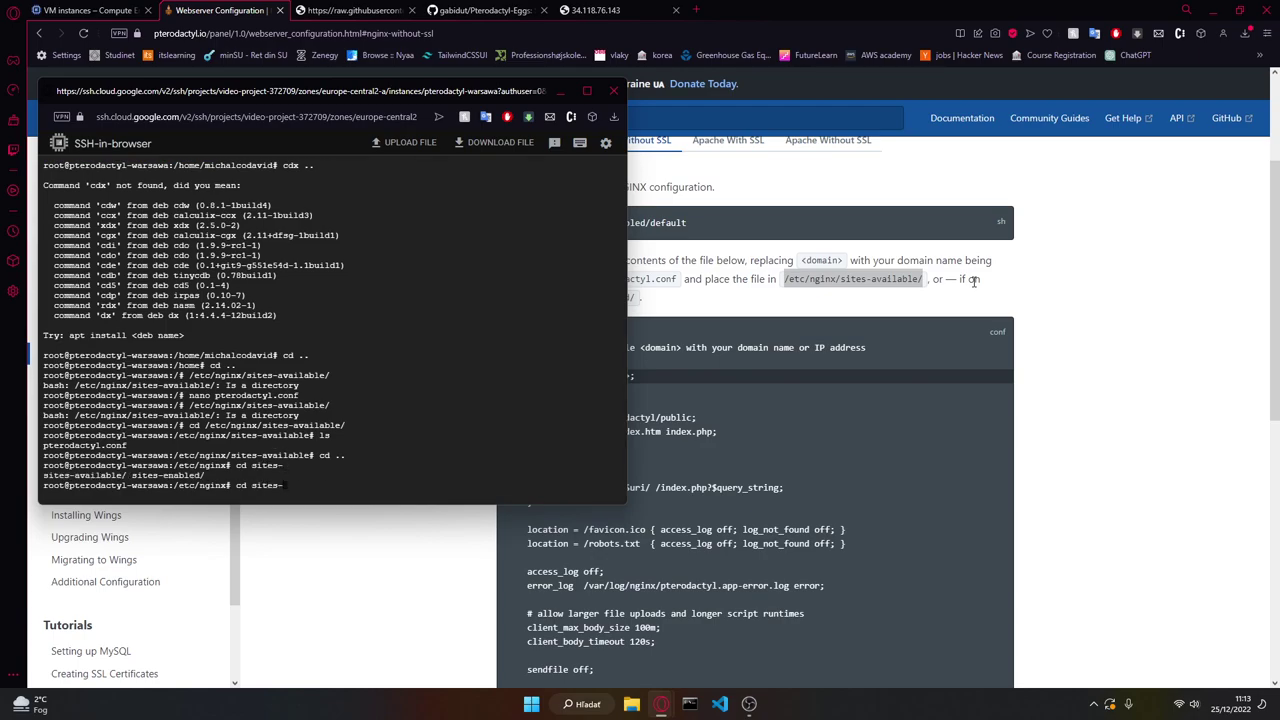
{"action": "type", "text": "e"}
{"action": "key", "text": "Tab"}
{"action": "key", "text": "Return"}
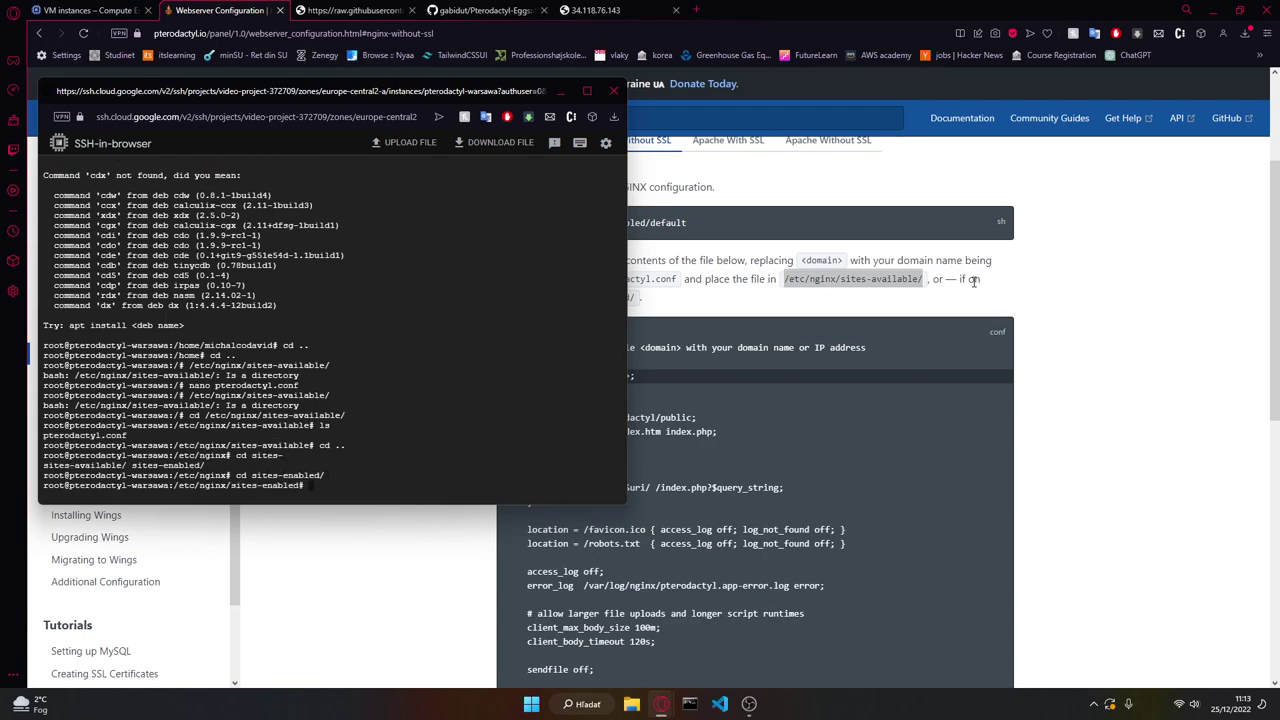
{"action": "type", "text": "ls"}
{"action": "key", "text": "Return"}
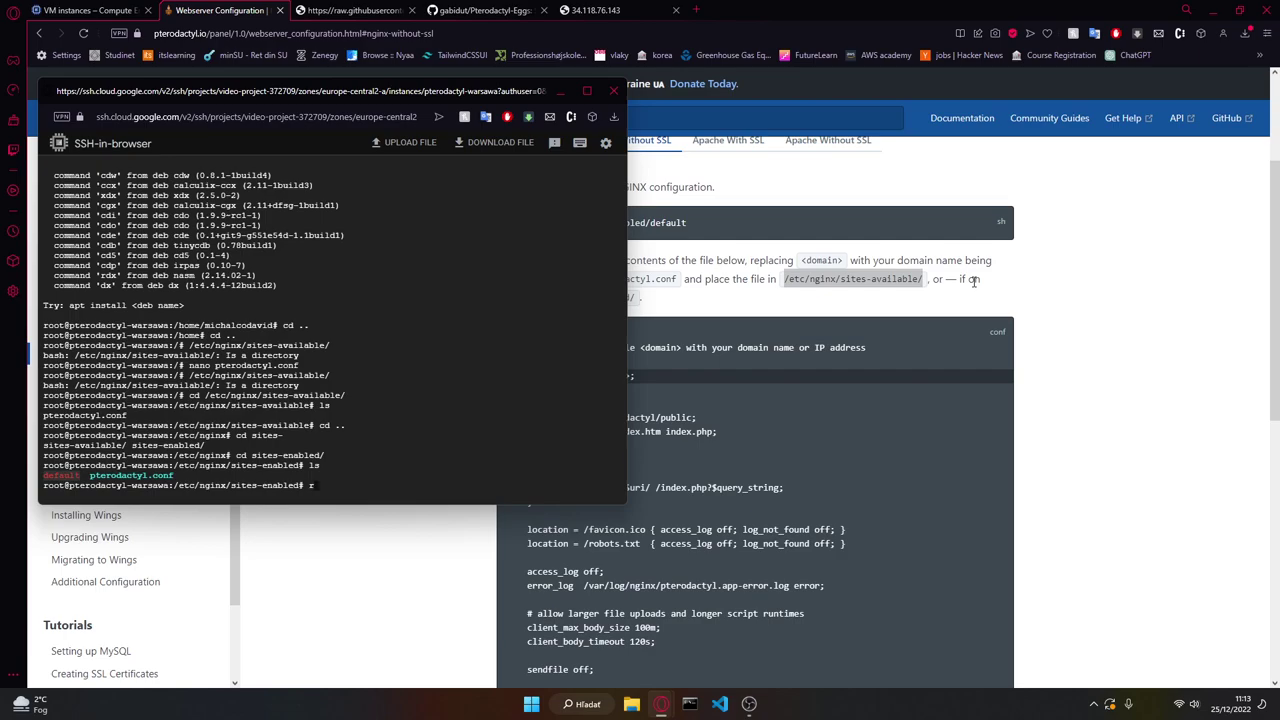
Step: Delete the default site with 'rm default' and run 'sudo systemctl restart nginx' copied from the docs
{"action": "type", "text": "rm de"}
{"action": "key", "text": "Tab"}
{"action": "key", "text": "Return"}
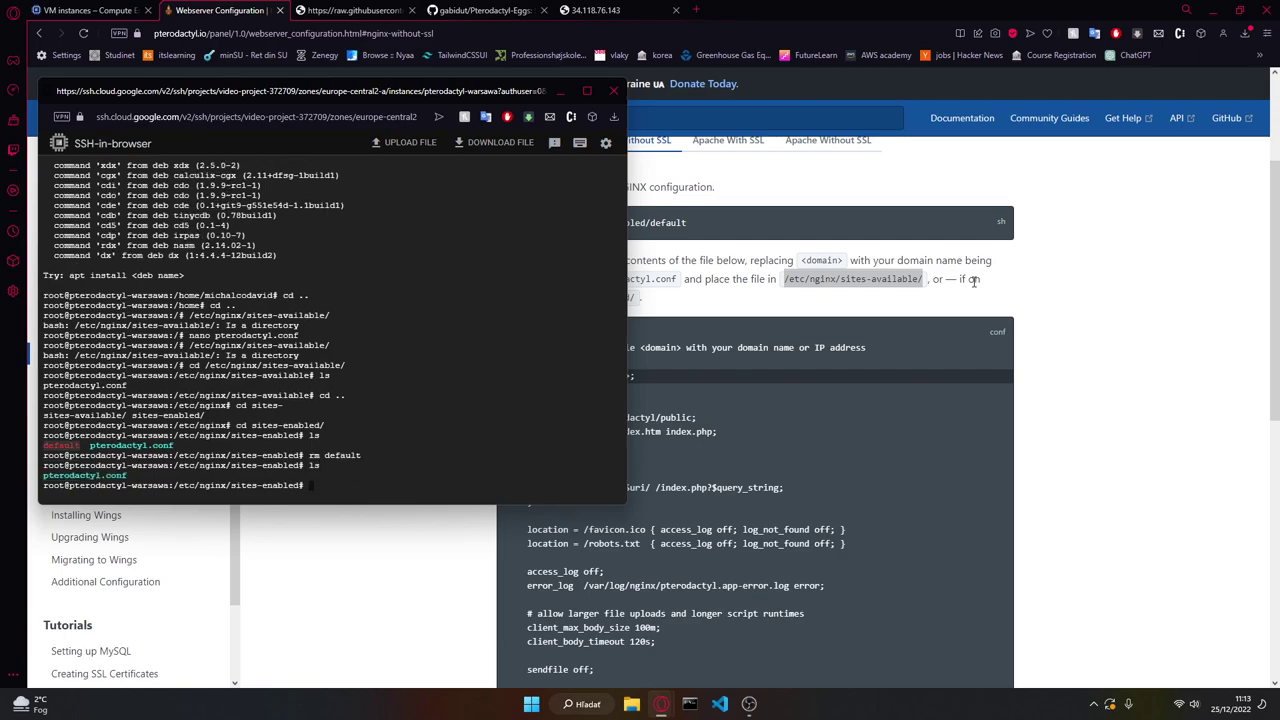
{"action": "left_click", "coordinate": [973, 281]}
{"action": "scroll", "coordinate": [758, 420], "scroll_direction": "down", "scroll_amount": 10}
{"action": "left_click_drag", "start_coordinate": [651, 530], "coordinate": [506, 528]}
{"action": "key", "text": "alt+Tab"}
{"action": "key", "text": "ctrl+v"}
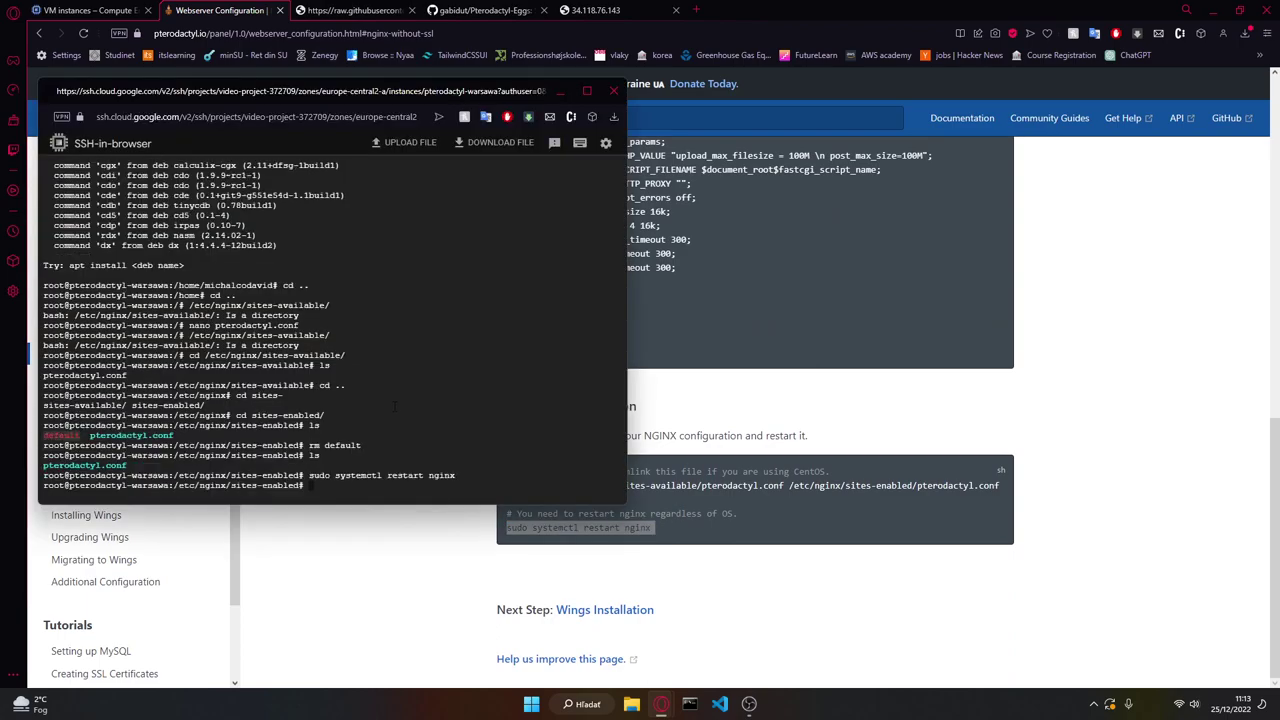
{"action": "left_click", "coordinate": [592, 10]}
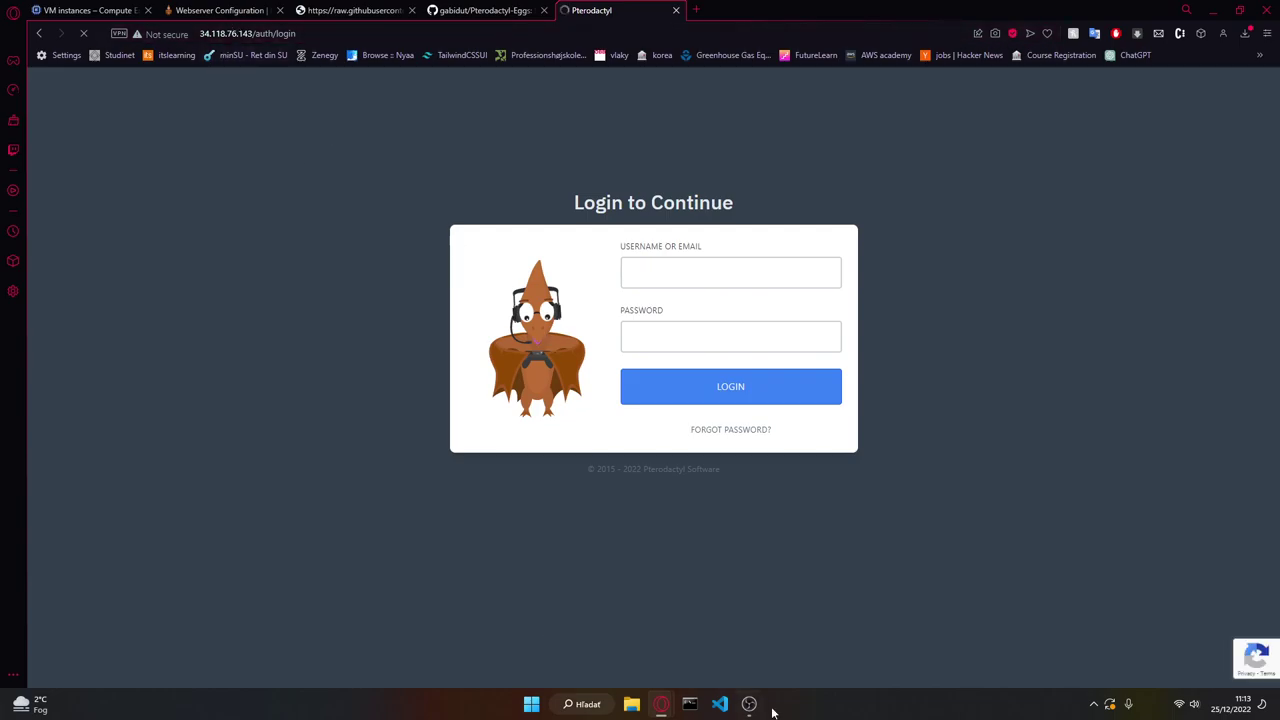
Step: Go from the Webserver Configuration docs to the Wings Installation guide and find its Docker install section
{"action": "mouse_move", "coordinate": [664, 700]}
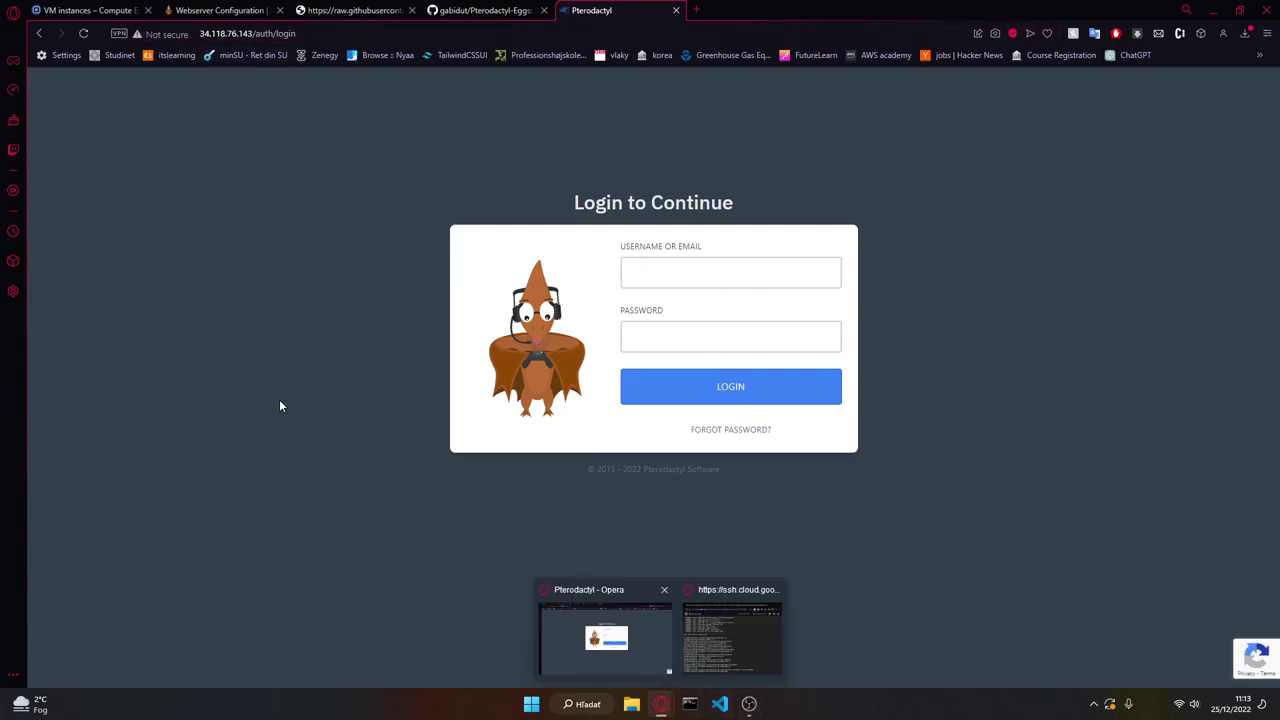
{"action": "left_click", "coordinate": [205, 10]}
{"action": "scroll", "coordinate": [445, 354], "scroll_direction": "up", "scroll_amount": 15}
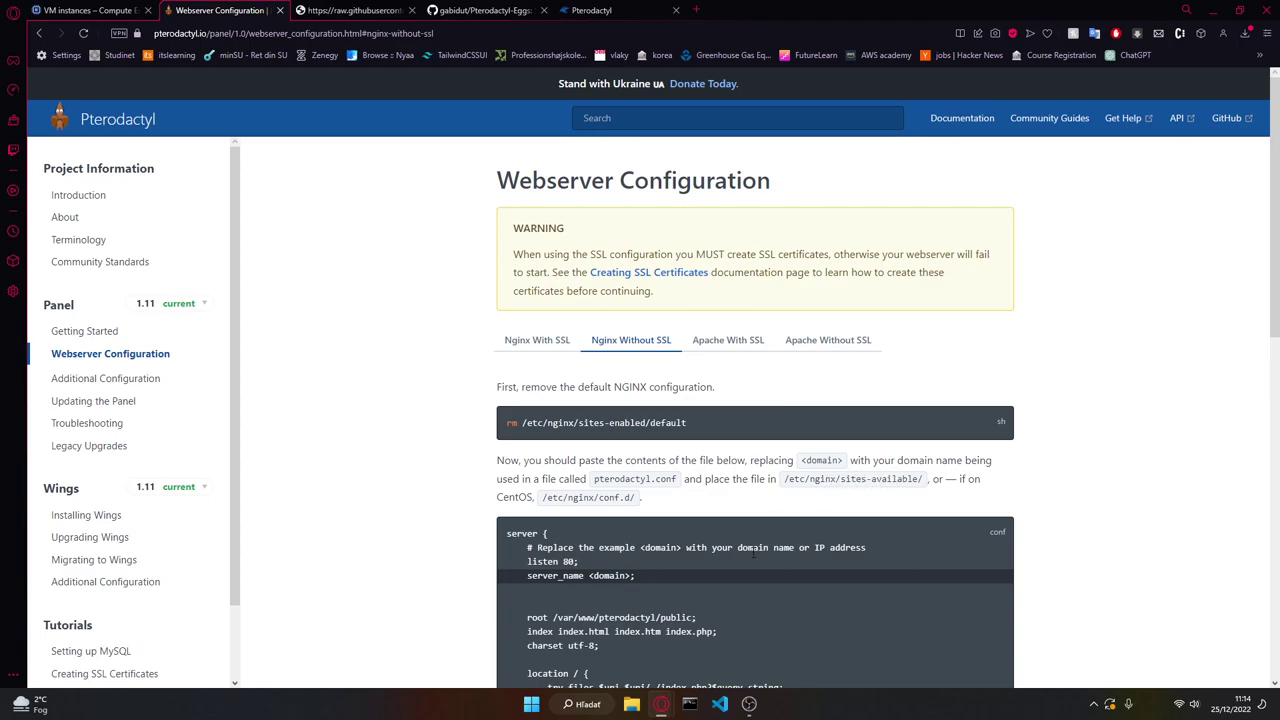
{"action": "key", "text": "alt+Tab"}
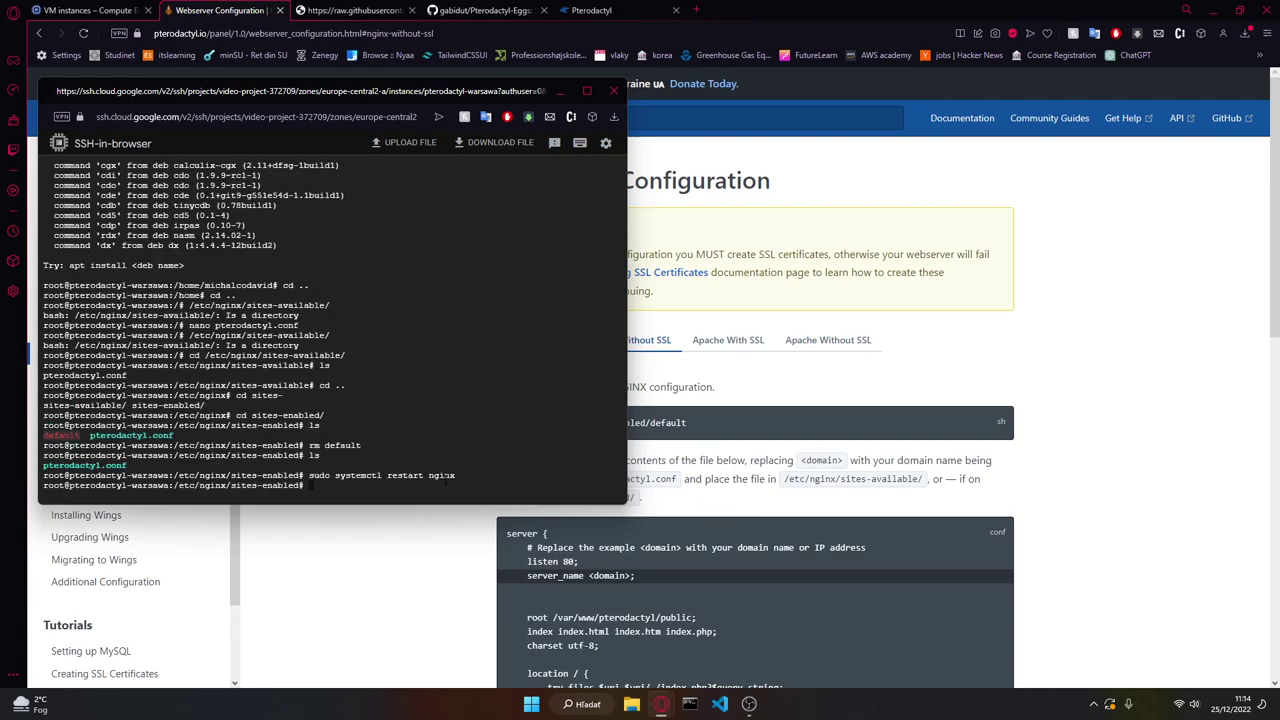
{"action": "scroll", "coordinate": [690, 480], "scroll_direction": "down", "scroll_amount": 10}
{"action": "left_click", "coordinate": [340, 605]}
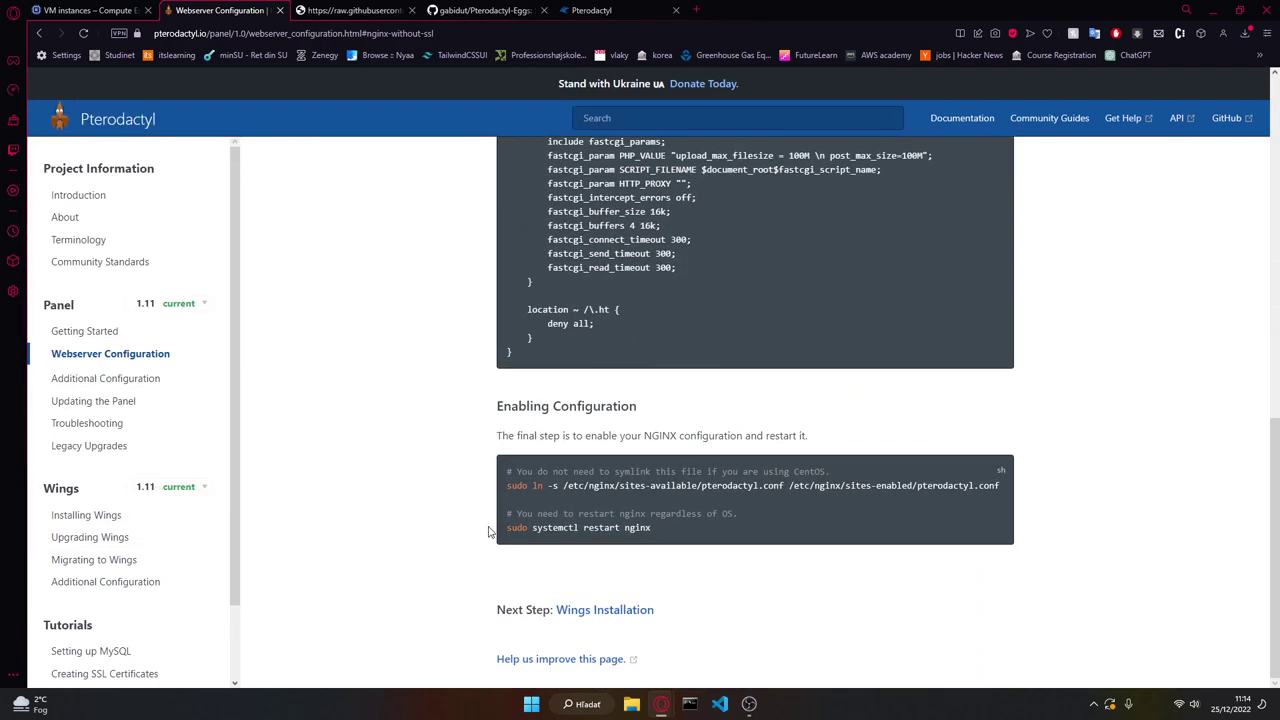
{"action": "left_click", "coordinate": [574, 609]}
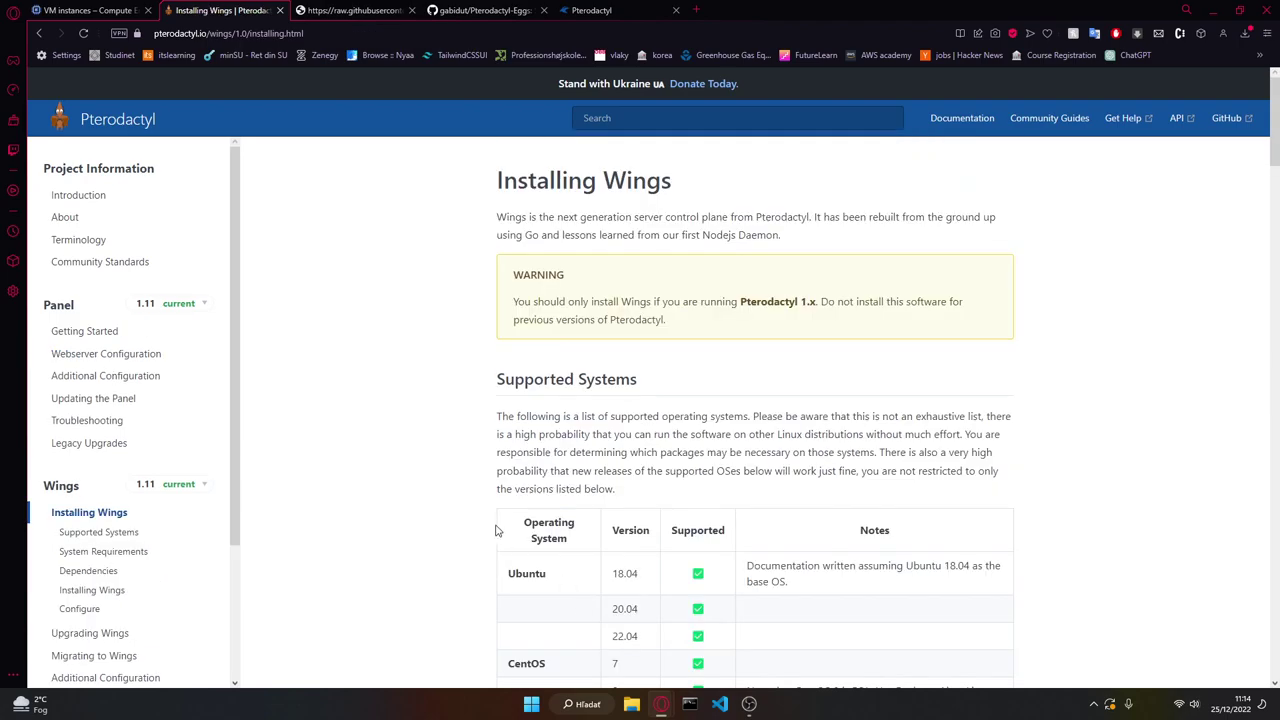
{"action": "scroll", "coordinate": [470, 472], "scroll_direction": "down", "scroll_amount": 5}
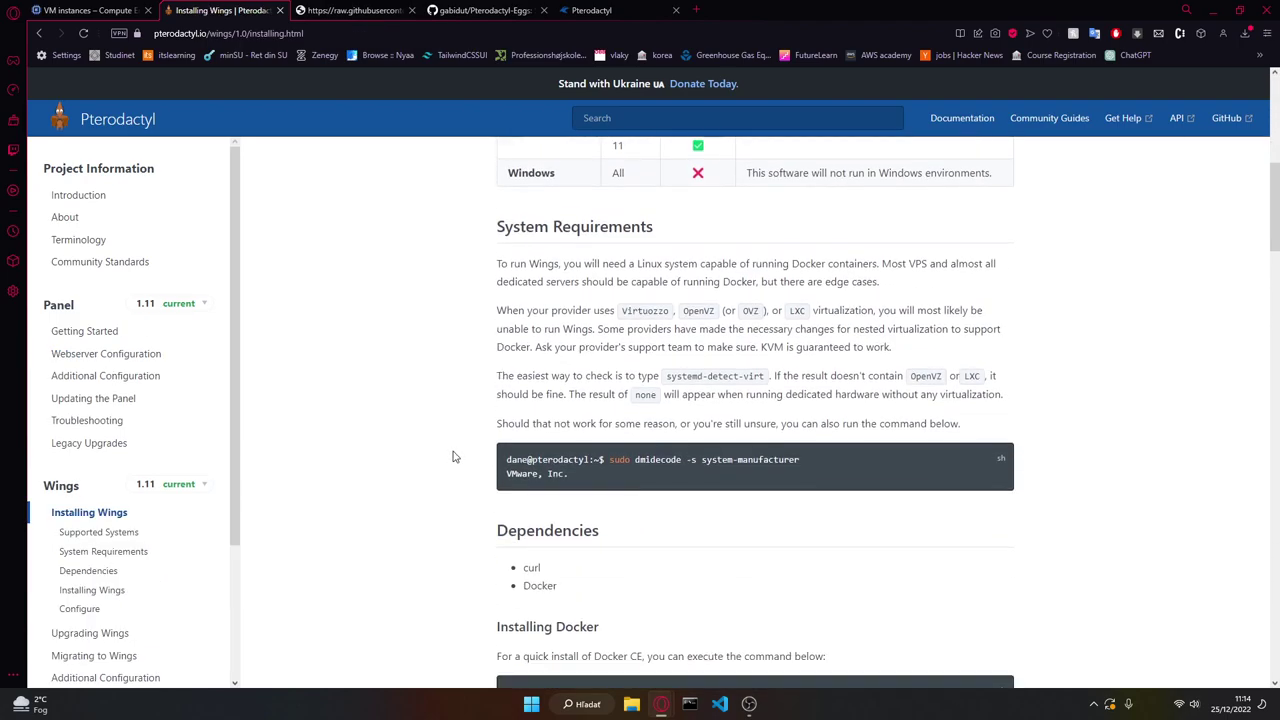
{"action": "scroll", "coordinate": [463, 430], "scroll_direction": "up", "scroll_amount": 2}
{"action": "scroll", "coordinate": [463, 427], "scroll_direction": "down", "scroll_amount": 3}
{"action": "scroll", "coordinate": [480, 440], "scroll_direction": "down", "scroll_amount": 3}
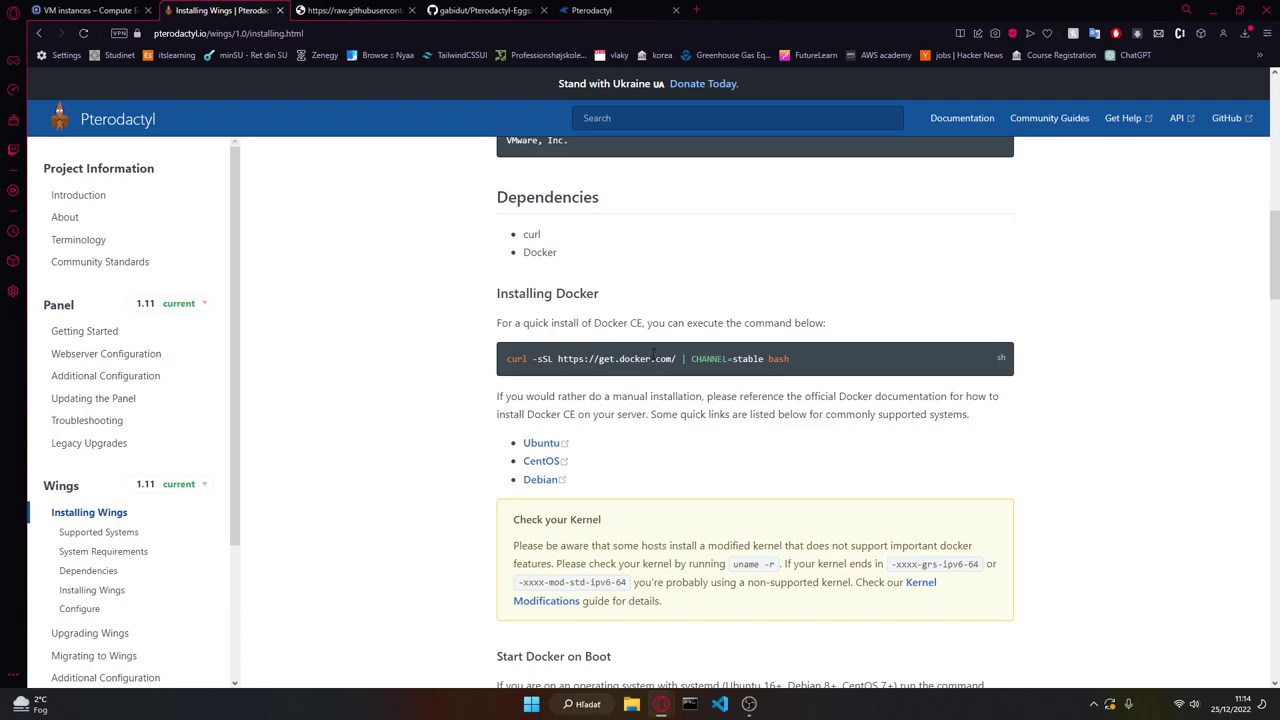
Step: Copy the curl Docker quick-install command from the guide and run it in the SSH terminal
{"action": "triple_click", "coordinate": [643, 351]}
{"action": "key", "text": "ctrl+c"}
{"action": "key", "text": "alt+Tab"}
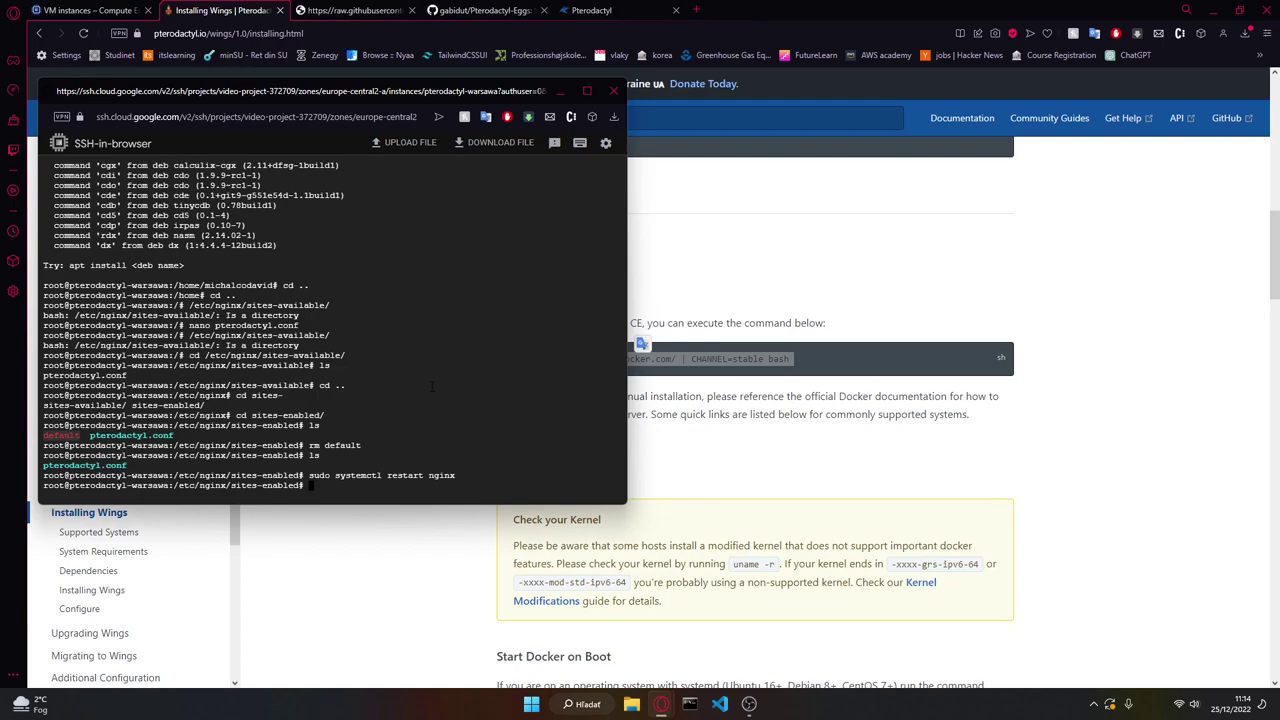
{"action": "key", "text": "ctrl+v"}
{"action": "key", "text": "Return"}
{"action": "key", "text": "alt+Tab"}
{"action": "scroll", "coordinate": [600, 437], "scroll_direction": "up", "scroll_amount": 3}
{"action": "scroll", "coordinate": [450, 440], "scroll_direction": "down", "scroll_amount": 2}
{"action": "scroll", "coordinate": [449, 419], "scroll_direction": "up", "scroll_amount": 5}
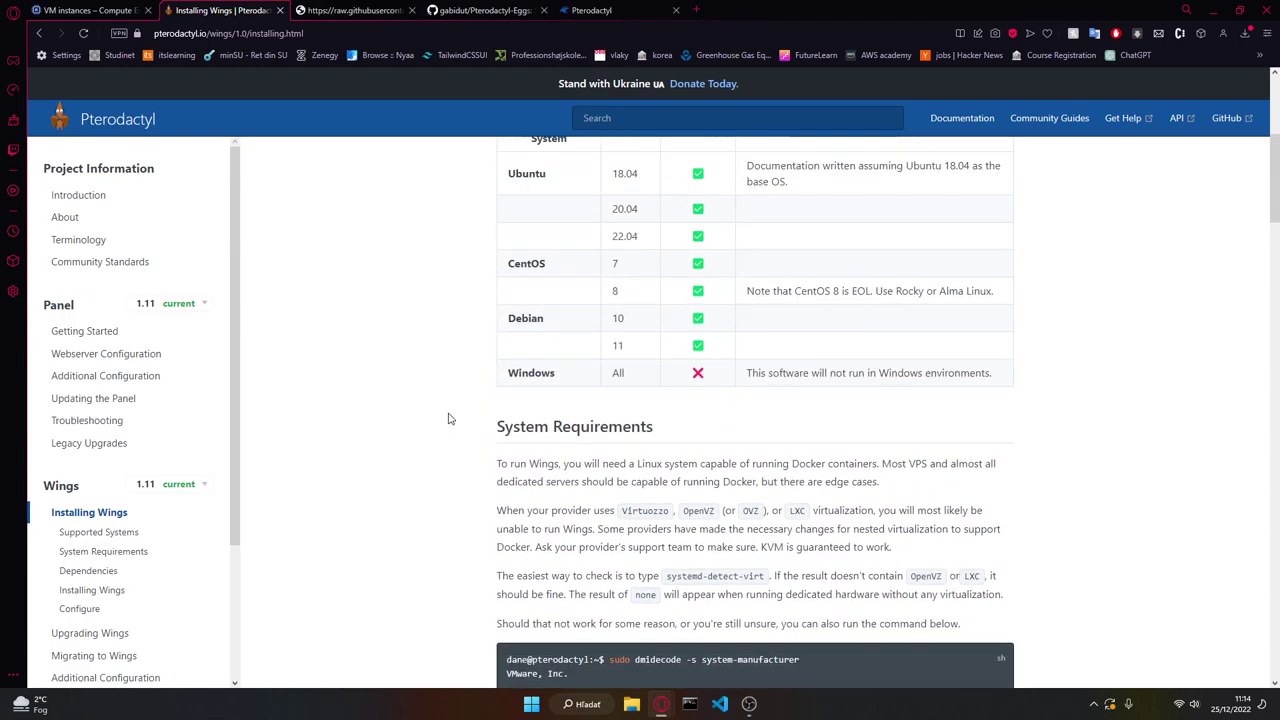
{"action": "scroll", "coordinate": [450, 419], "scroll_direction": "down", "scroll_amount": 4}
{"action": "left_click", "coordinate": [600, 10]}
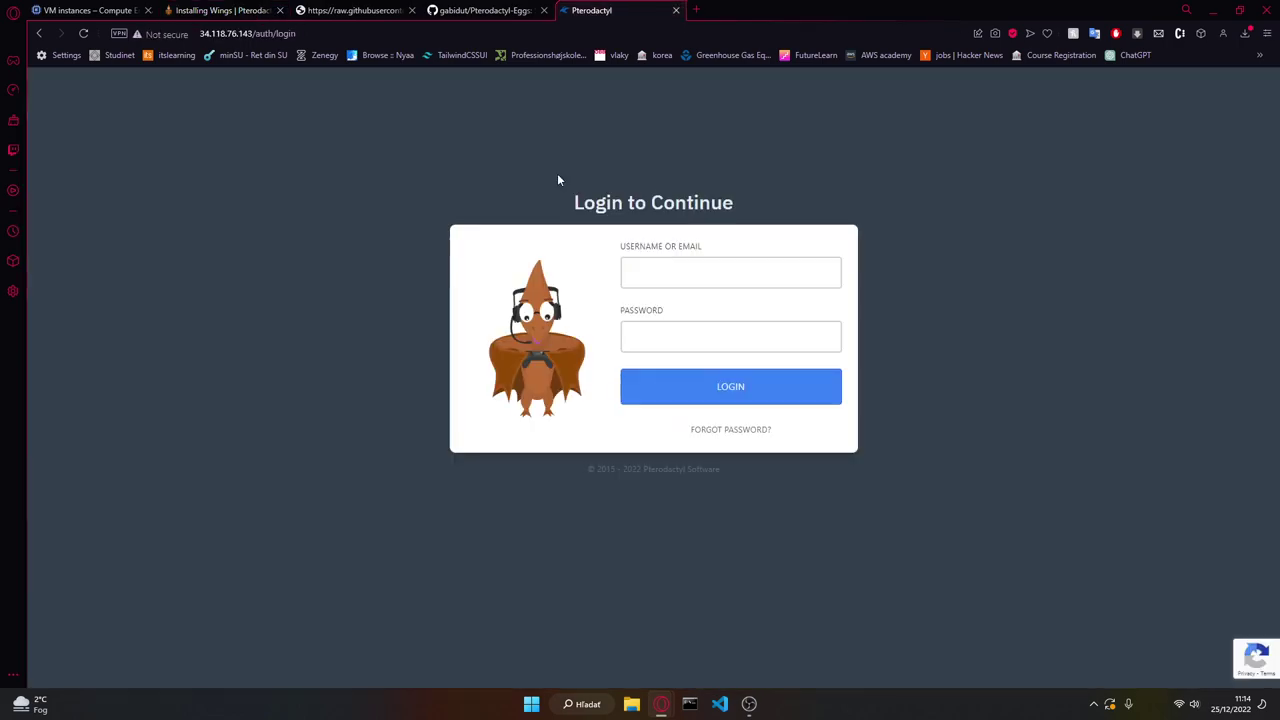
Step: Sign in to the Pterodactyl panel with the account username and password, then open the admin area
{"action": "left_click", "coordinate": [680, 271]}
{"action": "type", "text": "daviid"}
{"action": "key", "text": "Tab"}
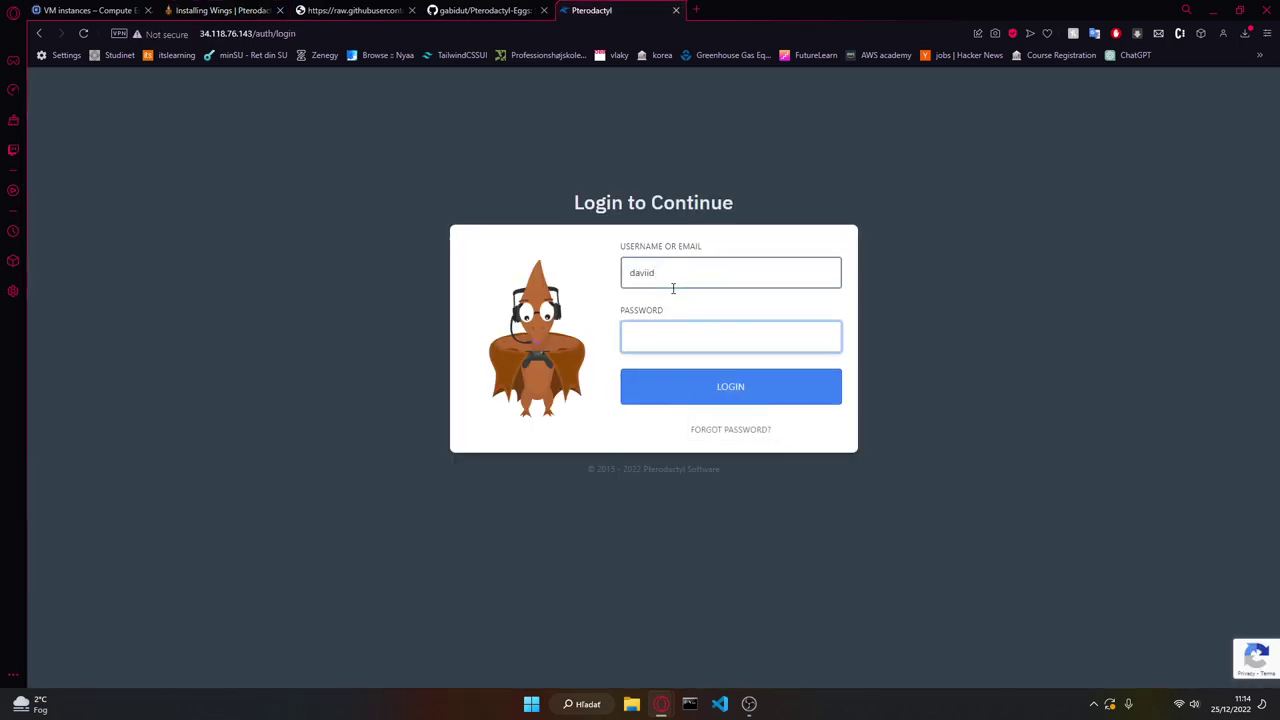
{"action": "left_click", "coordinate": [674, 268]}
{"action": "key", "text": "BackSpace"}
{"action": "key", "text": "BackSpace"}
{"action": "type", "text": "d"}
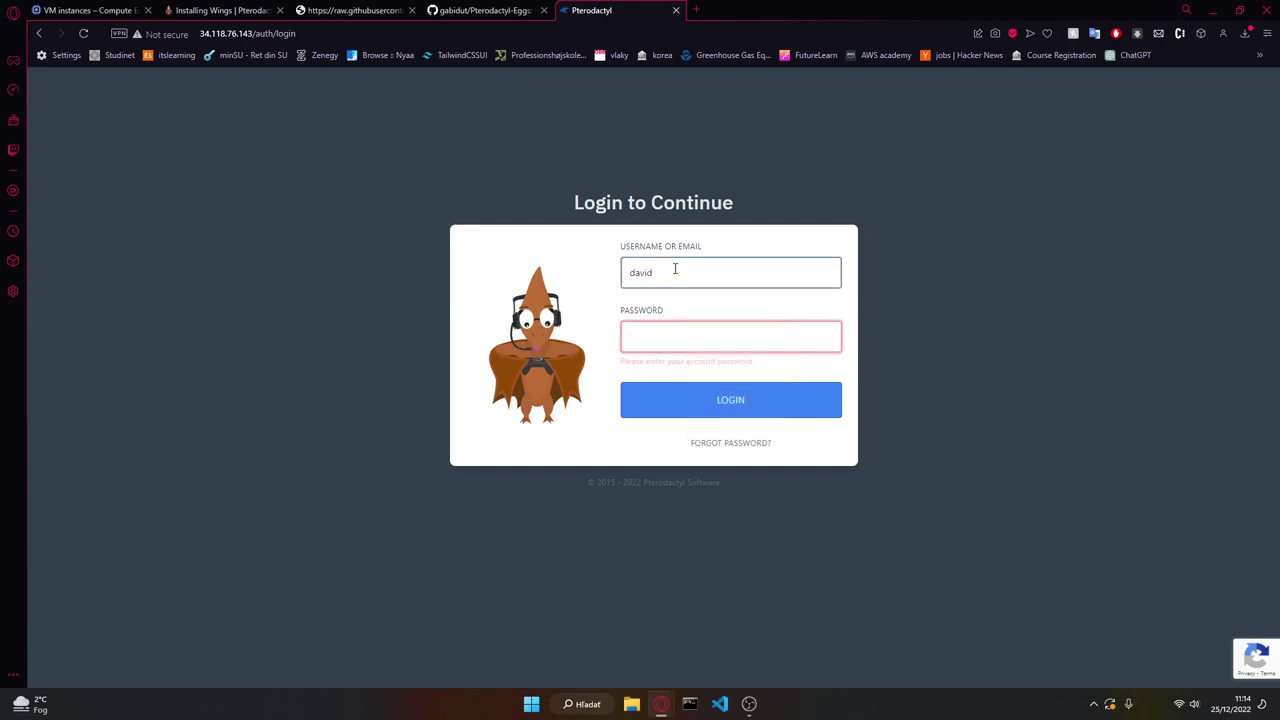
{"action": "type", "text": "****"}
{"action": "key", "text": "Return"}
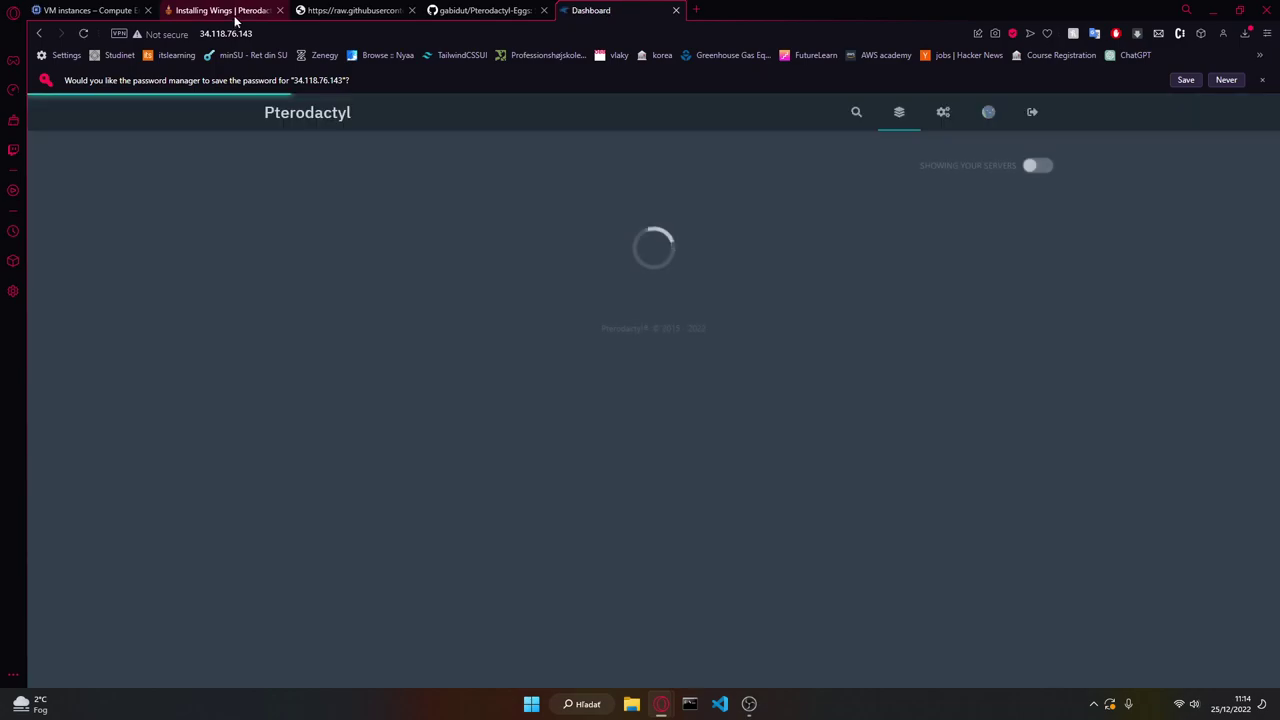
{"action": "left_click", "coordinate": [944, 115]}
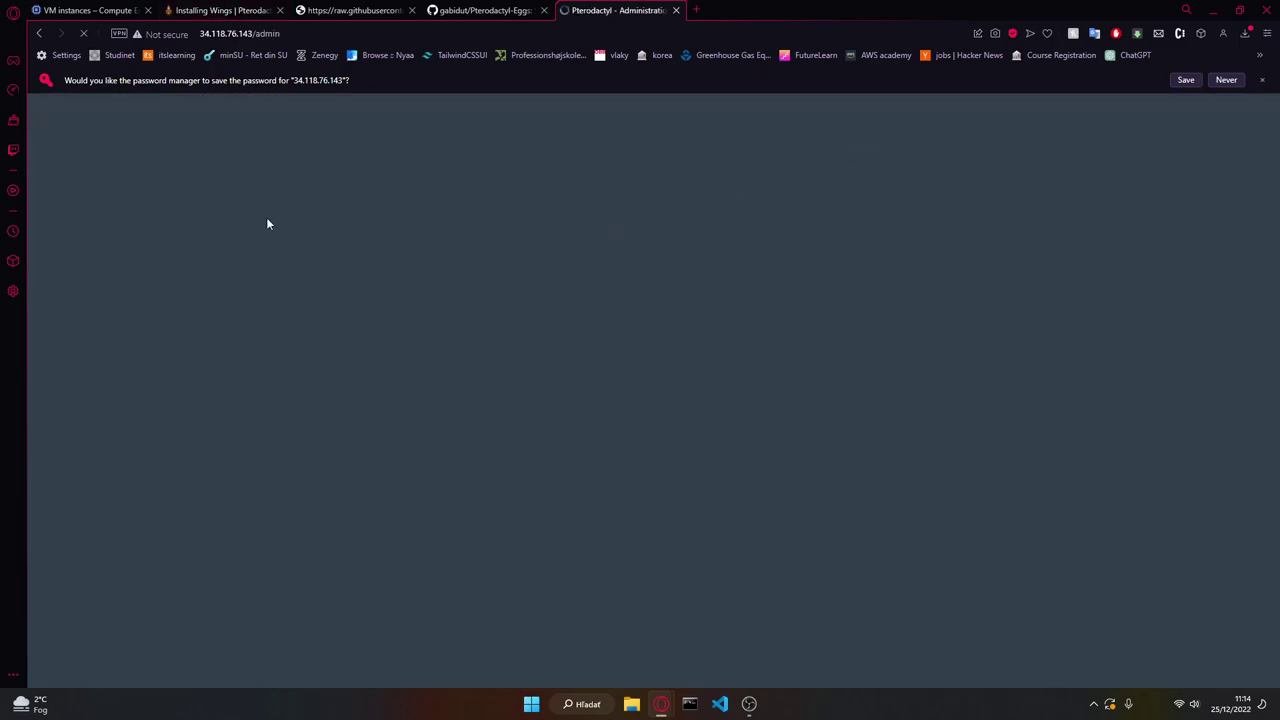
Step: Select the Docker start-on-boot command in the Installing Wings guide
{"action": "left_click", "coordinate": [236, 12]}
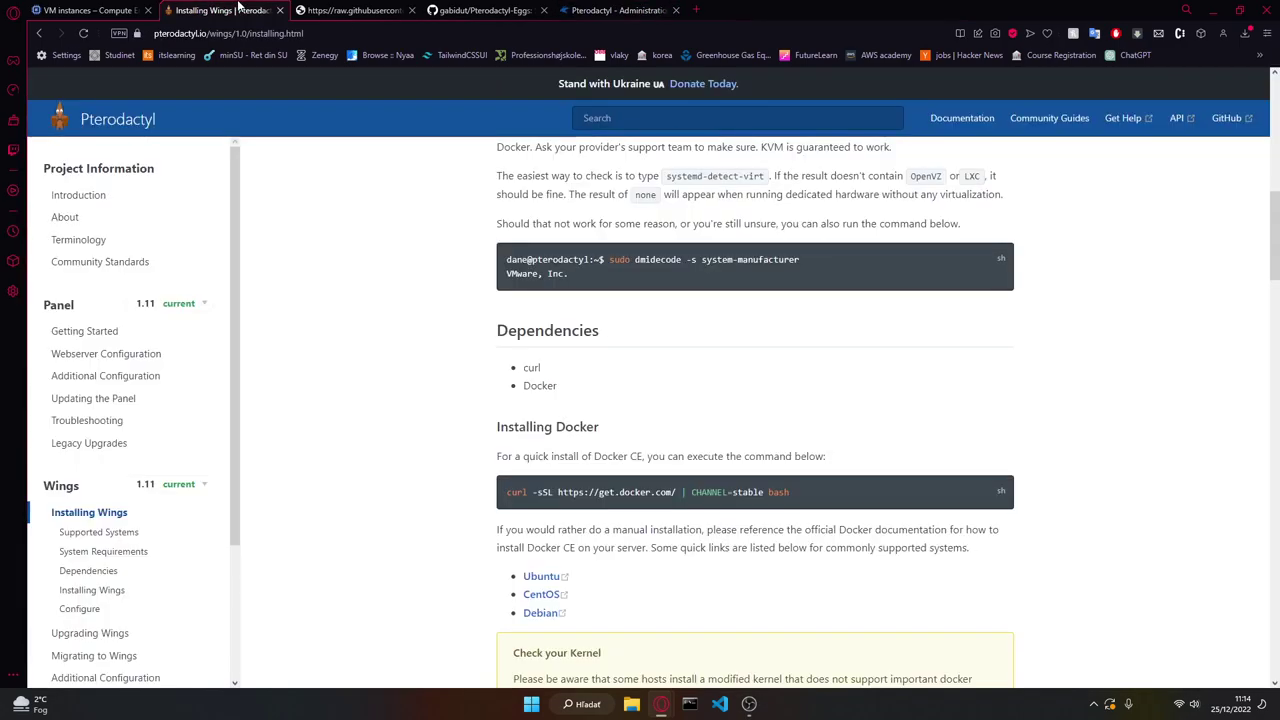
{"action": "scroll", "coordinate": [627, 408], "scroll_direction": "down", "scroll_amount": 4}
{"action": "double_click", "coordinate": [580, 485]}
{"action": "double_click", "coordinate": [540, 485]}
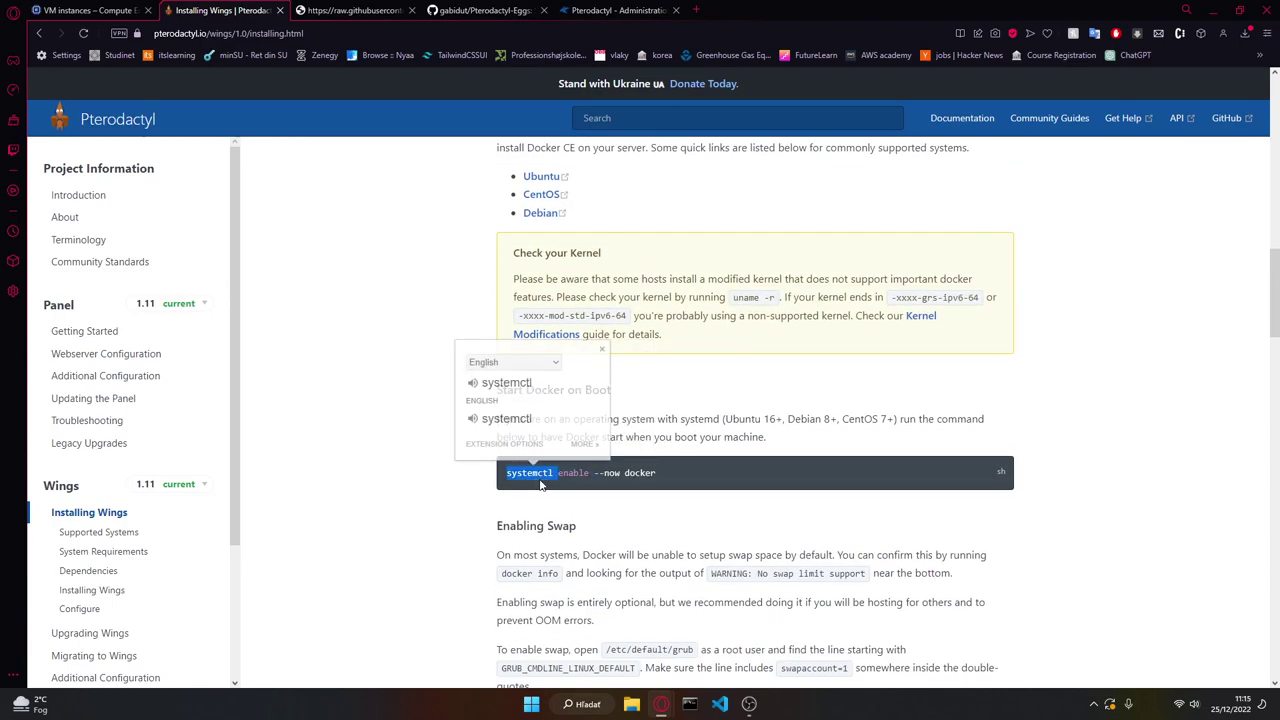
{"action": "triple_click", "coordinate": [613, 489]}
{"action": "key", "text": "alt+Tab"}
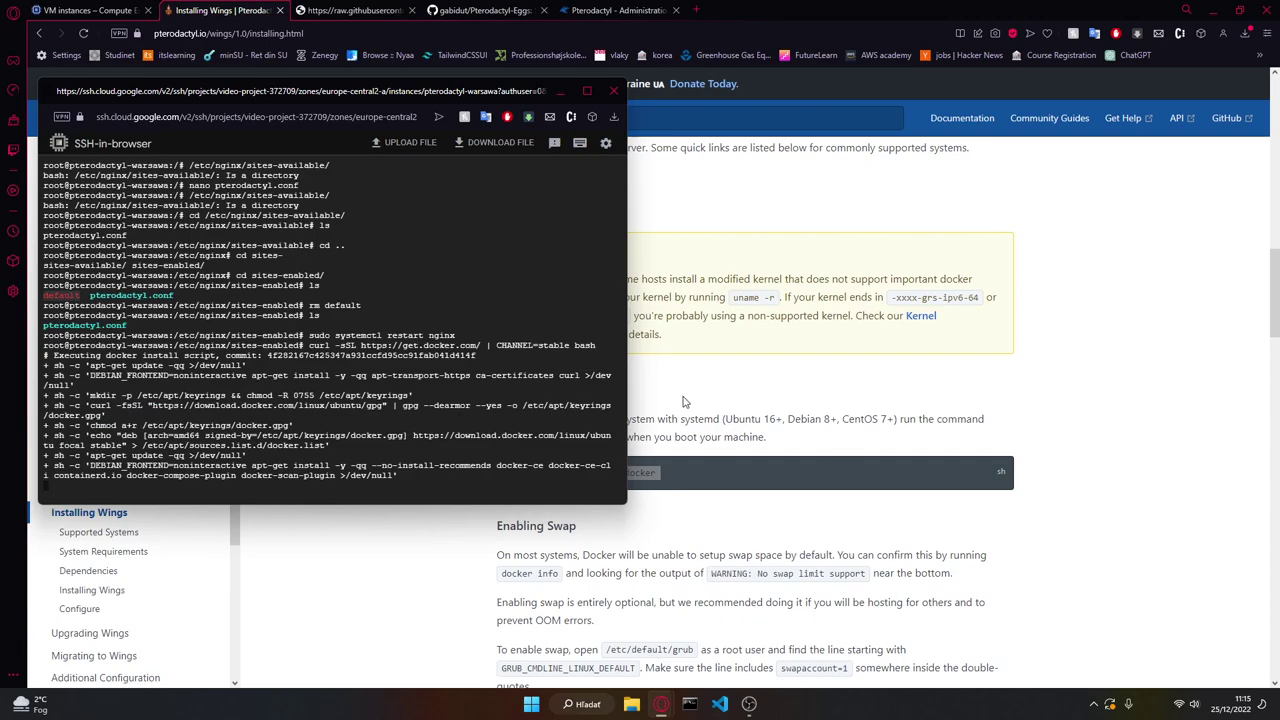
{"action": "scroll", "coordinate": [680, 402], "scroll_direction": "up", "scroll_amount": 3}
{"action": "left_click", "coordinate": [680, 402]}
{"action": "scroll", "coordinate": [607, 443], "scroll_direction": "down", "scroll_amount": 2}
{"action": "scroll", "coordinate": [607, 443], "scroll_direction": "down", "scroll_amount": 3}
{"action": "scroll", "coordinate": [607, 443], "scroll_direction": "up", "scroll_amount": 3}
Step: Create a new location with short code WA, then return to the empty Nodes list
{"action": "left_click", "coordinate": [615, 10]}
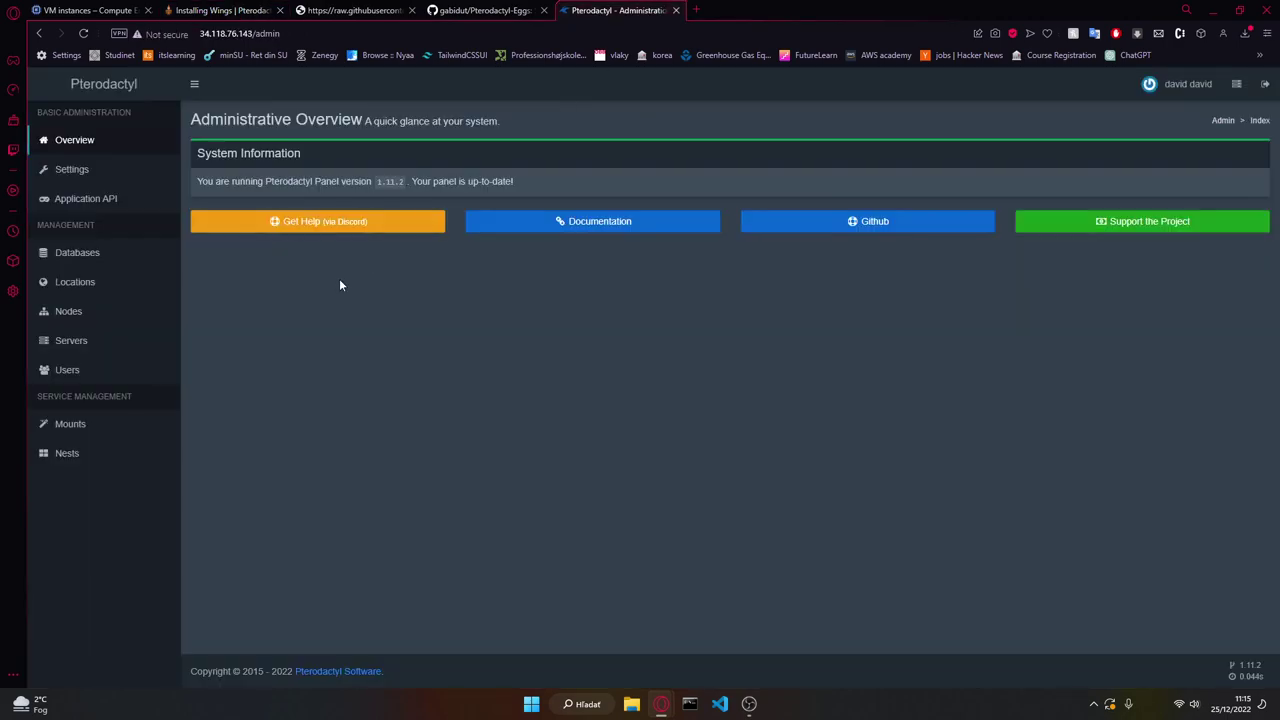
{"action": "left_click", "coordinate": [95, 312]}
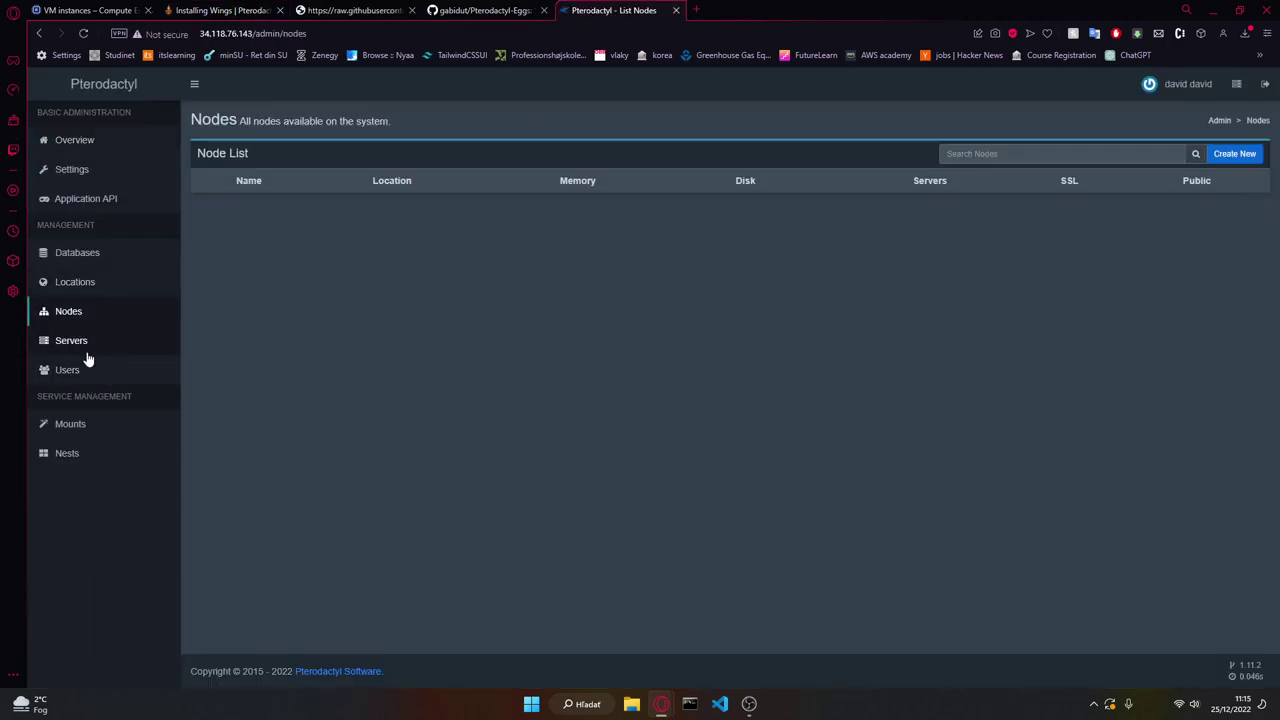
{"action": "left_click", "coordinate": [80, 284]}
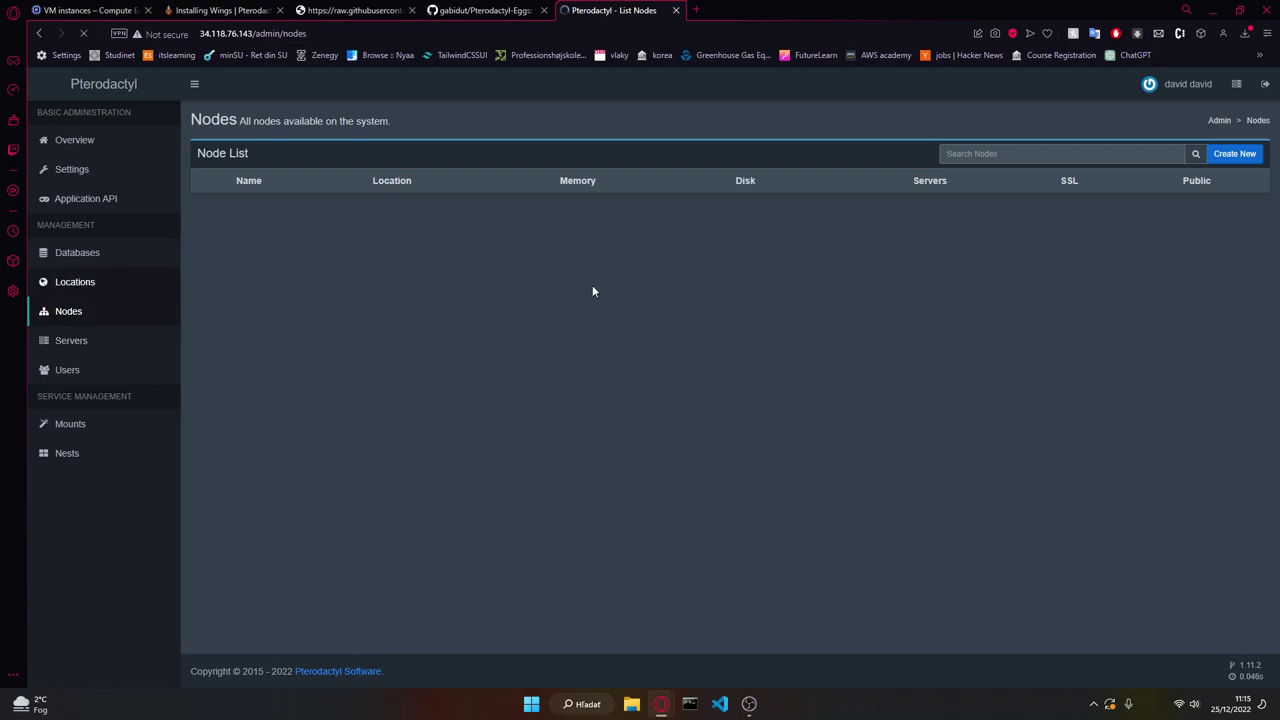
{"action": "left_click", "coordinate": [1236, 153]}
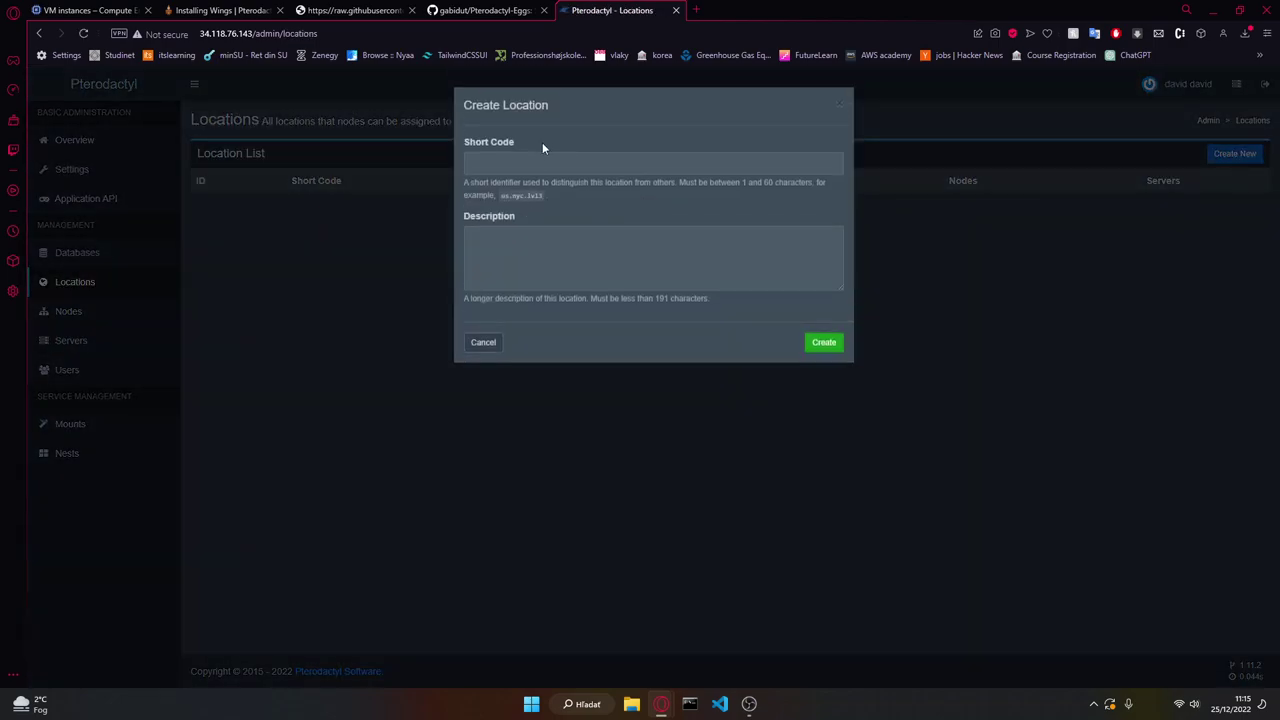
{"action": "left_click", "coordinate": [541, 164]}
{"action": "left_click", "coordinate": [545, 243]}
{"action": "left_click", "coordinate": [822, 342]}
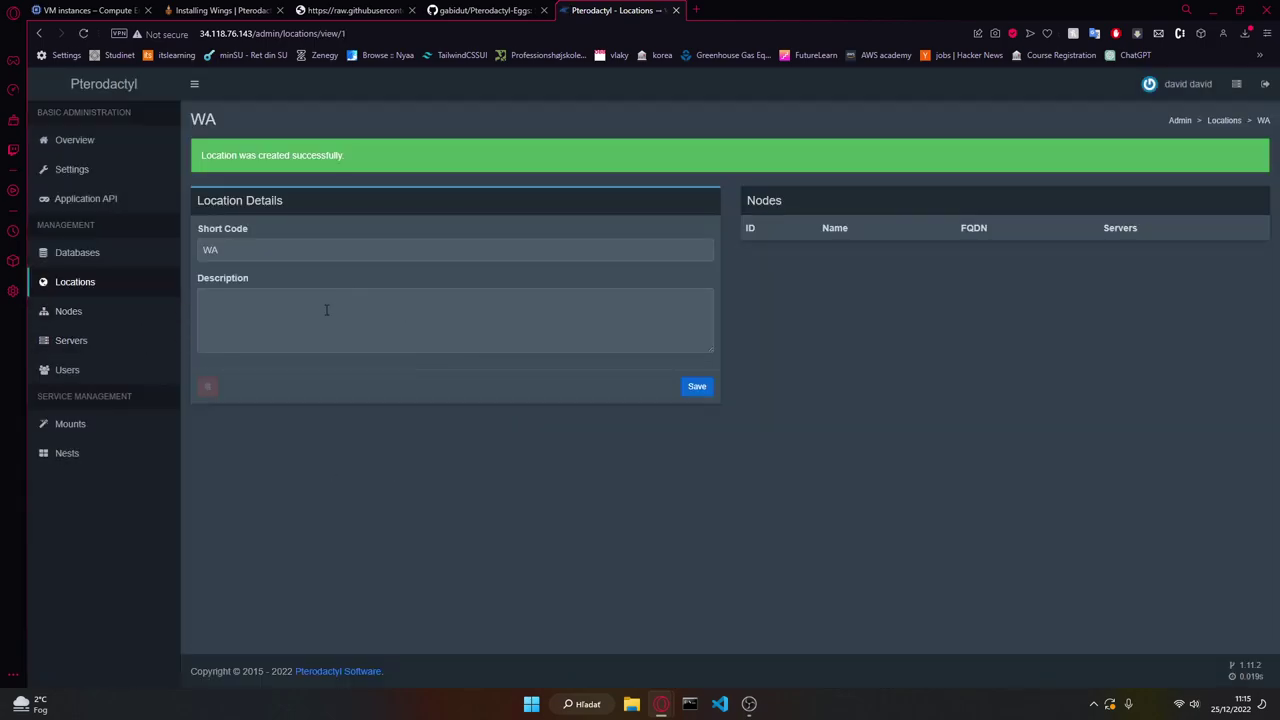
{"action": "left_click", "coordinate": [100, 318]}
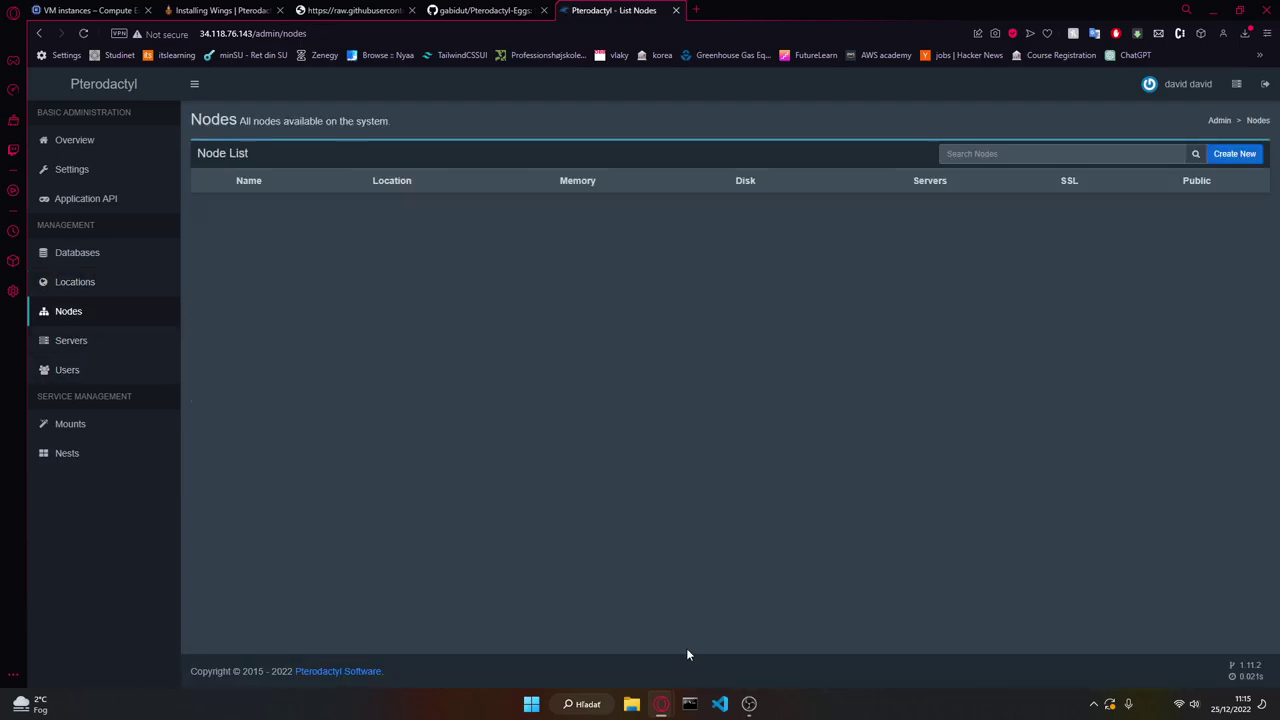
{"action": "mouse_move", "coordinate": [661, 703]}
{"action": "left_click", "coordinate": [636, 596]}
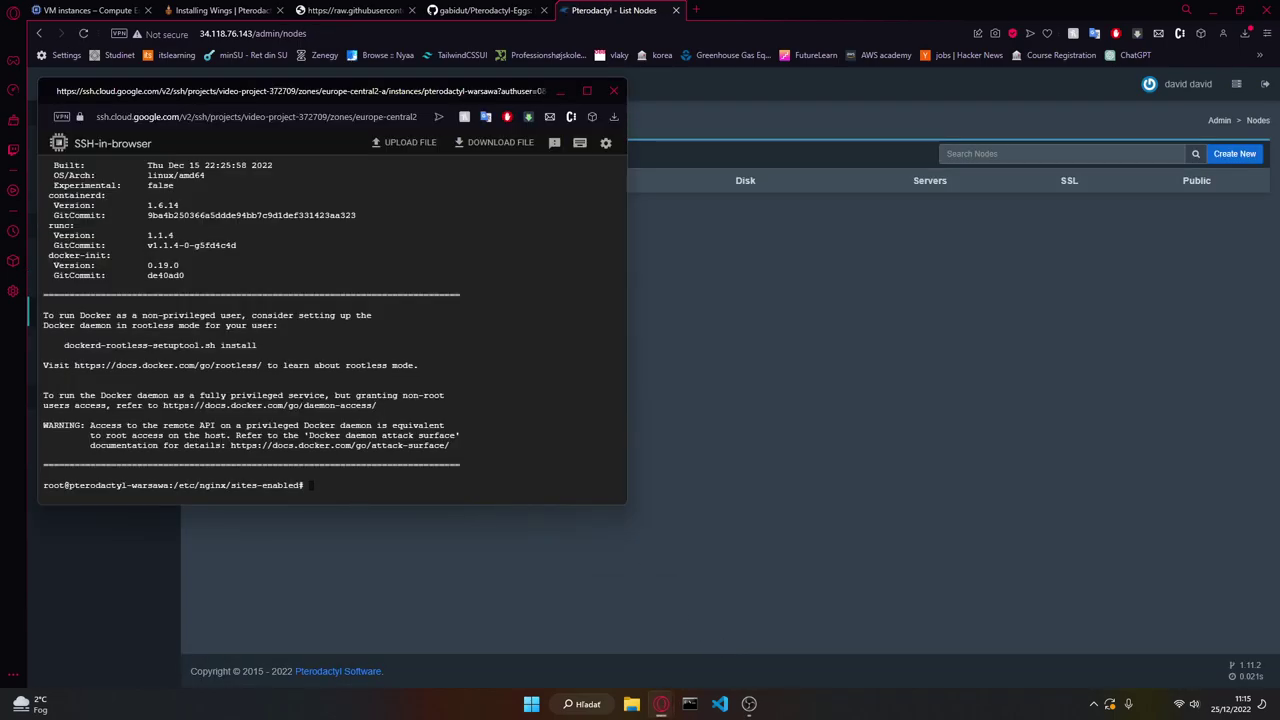
Step: Enable Docker to start on boot and run the GRUB swap line from the guide
{"action": "key", "text": "ctrl+v"}
{"action": "key", "text": "Return"}
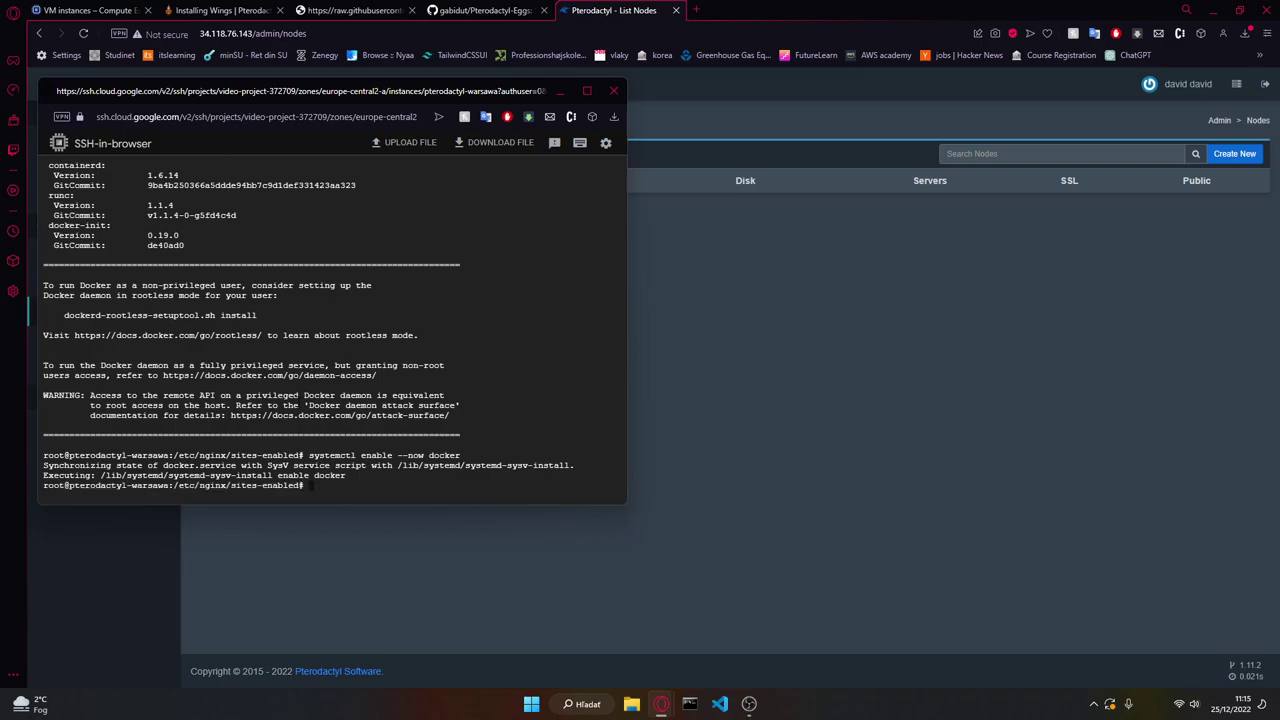
{"action": "left_click", "coordinate": [220, 10]}
{"action": "left_click", "coordinate": [220, 10]}
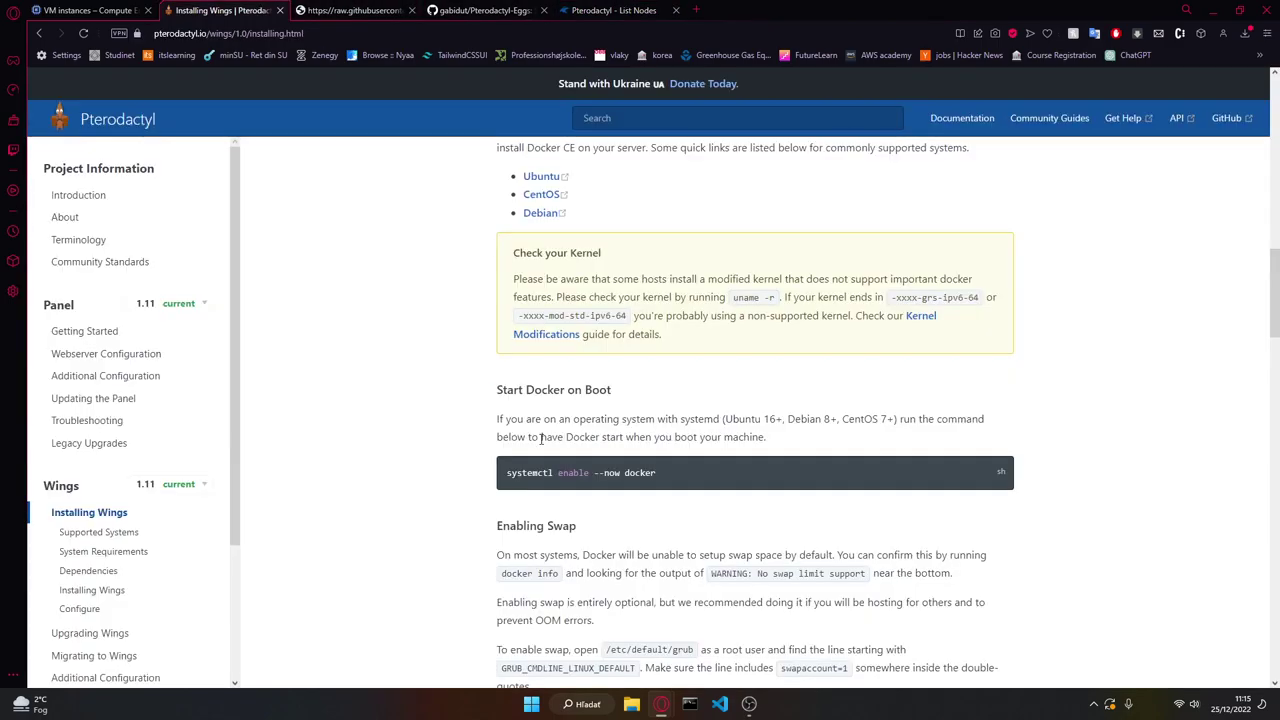
{"action": "scroll", "coordinate": [535, 460], "scroll_direction": "down", "scroll_amount": 3}
{"action": "triple_click", "coordinate": [665, 521]}
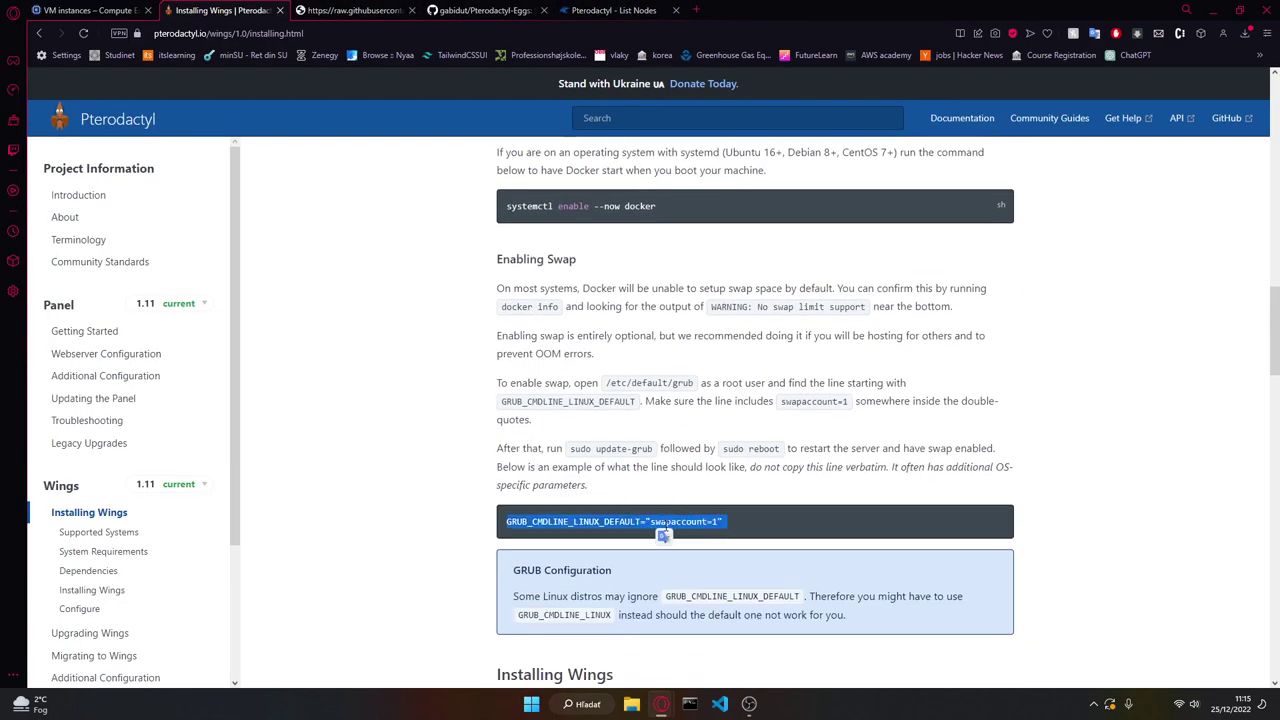
{"action": "key", "text": "alt+Tab"}
{"action": "key", "text": "ctrl+v"}
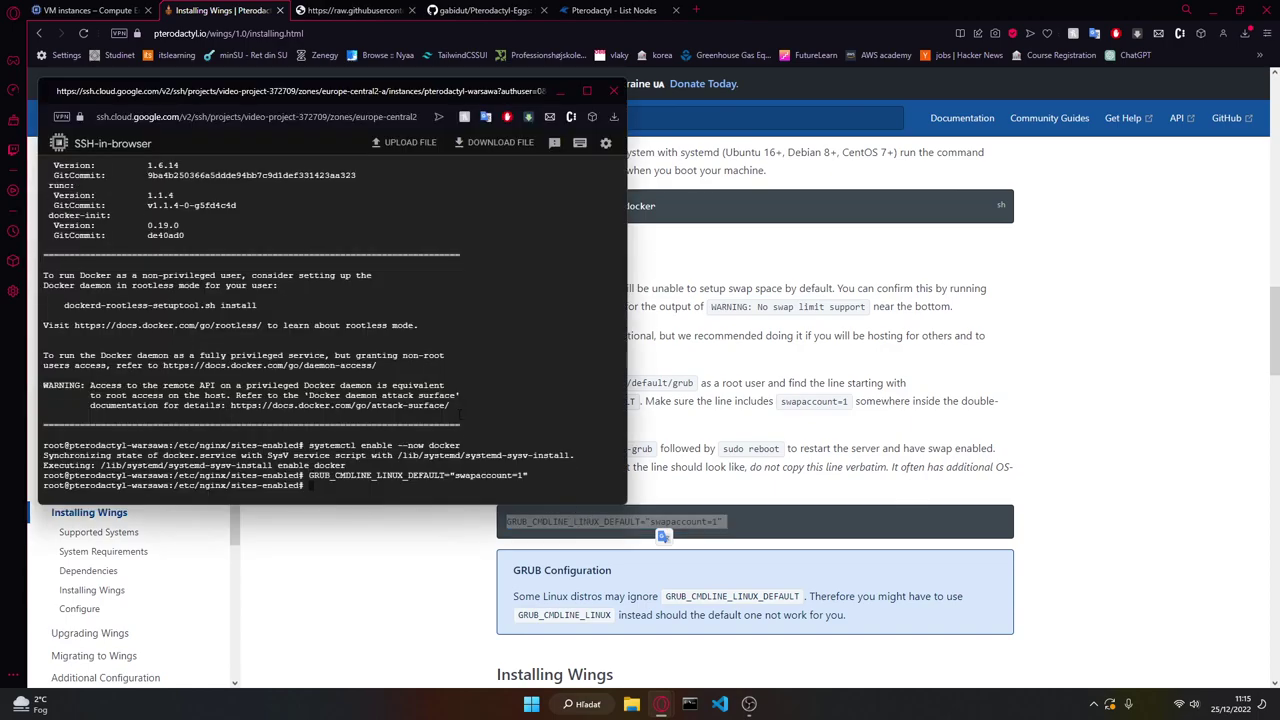
Step: Create the /etc/pterodactyl directory with the guide's mkdir command
{"action": "left_click", "coordinate": [403, 594]}
{"action": "scroll", "coordinate": [560, 370], "scroll_direction": "down", "scroll_amount": 5}
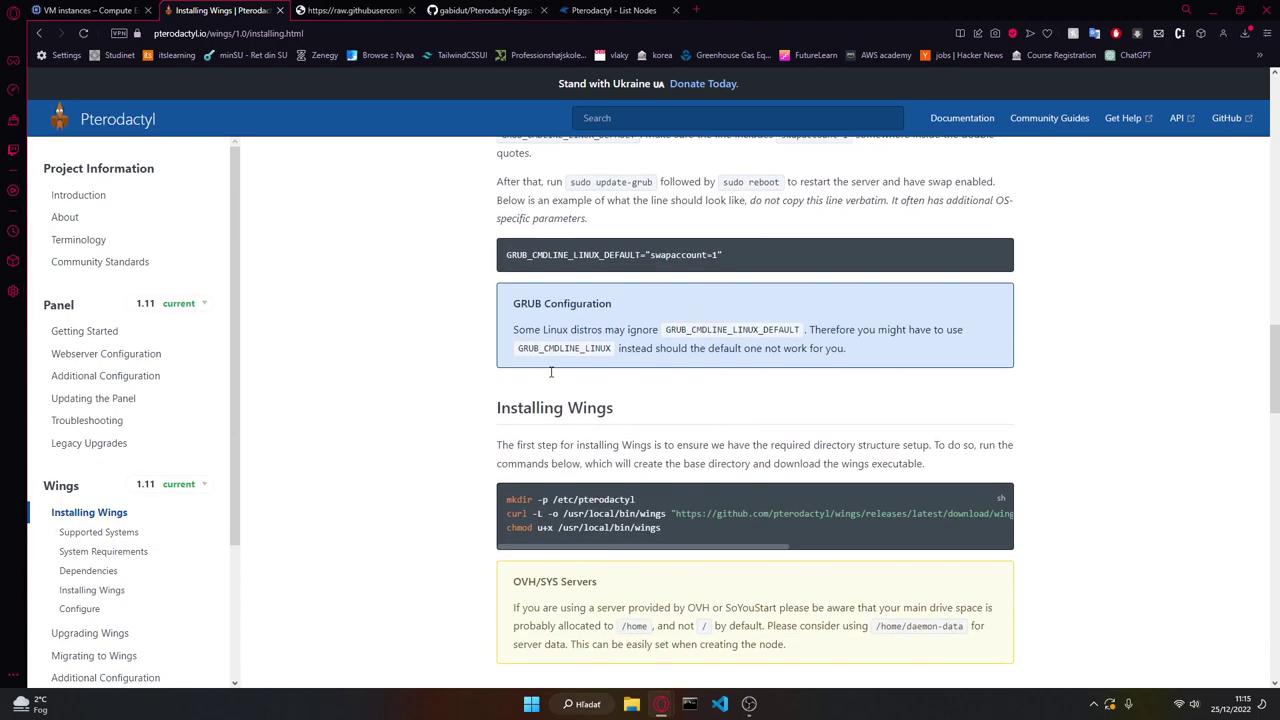
{"action": "scroll", "coordinate": [588, 348], "scroll_direction": "up", "scroll_amount": 1}
{"action": "triple_click", "coordinate": [579, 367]}
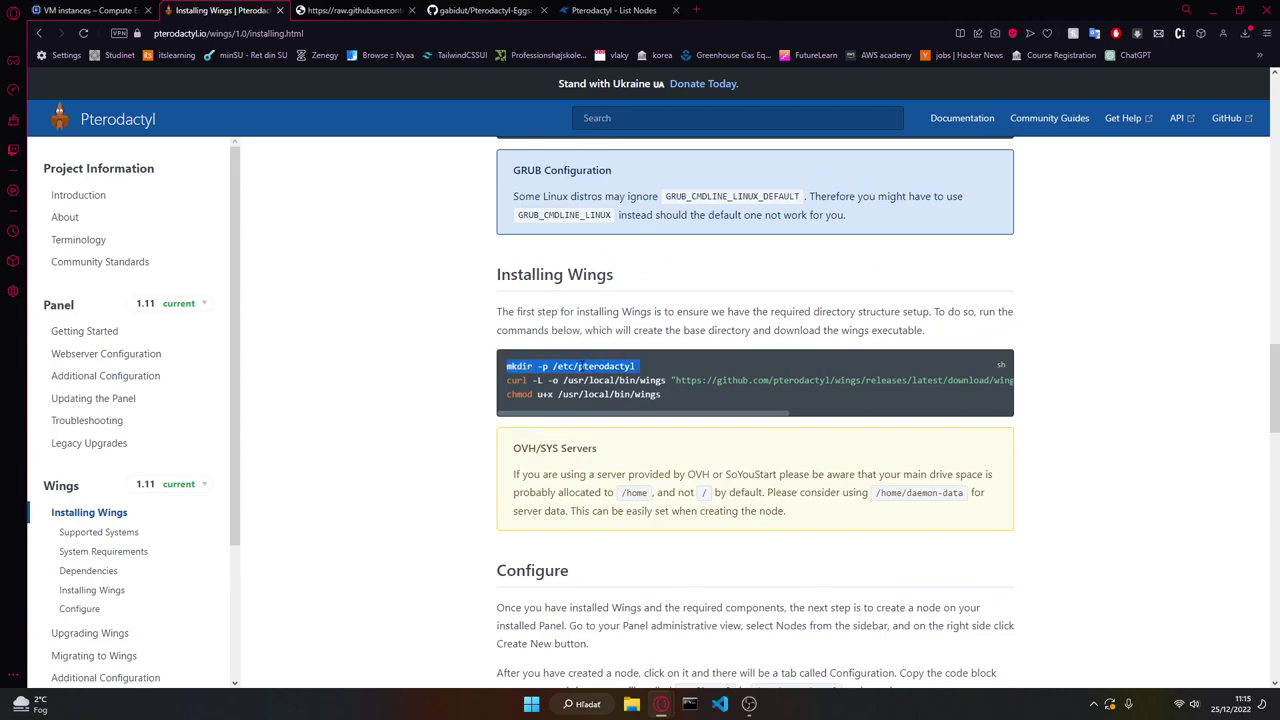
{"action": "key", "text": "ctrl+c"}
{"action": "key", "text": "alt+Tab"}
{"action": "key", "text": "ctrl+v"}
{"action": "key", "text": "alt+Tab"}
Step: Download the Wings binary to /usr/local/bin/wings with curl and make it executable with chmod
{"action": "triple_click", "coordinate": [605, 381]}
{"action": "key", "text": "ctrl+c"}
{"action": "key", "text": "alt+Tab"}
{"action": "key", "text": "ctrl+v"}
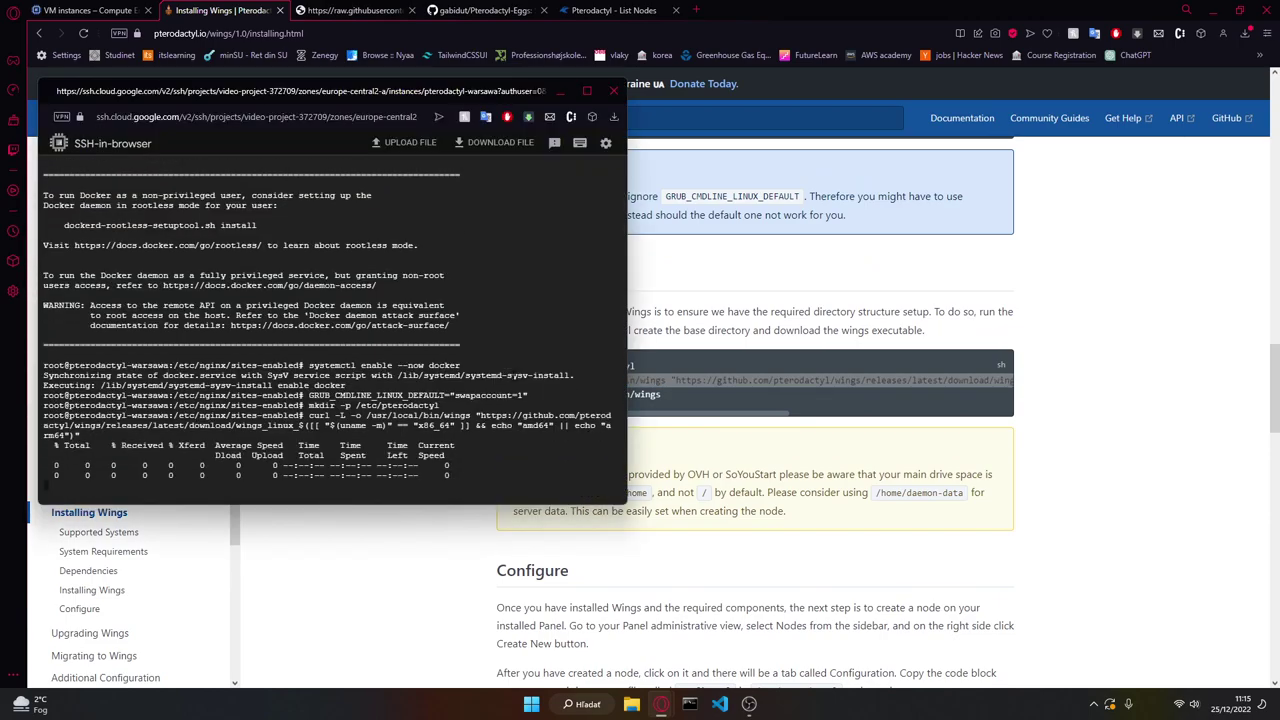
{"action": "key", "text": "alt+Tab"}
{"action": "triple_click", "coordinate": [540, 395]}
{"action": "key", "text": "ctrl+c"}
{"action": "key", "text": "alt+Tab"}
{"action": "key", "text": "ctrl+v"}
{"action": "key", "text": "alt+Tab"}
Step: Change into the /etc/pterodactyl directory in the terminal
{"action": "scroll", "coordinate": [466, 587], "scroll_direction": "down", "scroll_amount": 3}
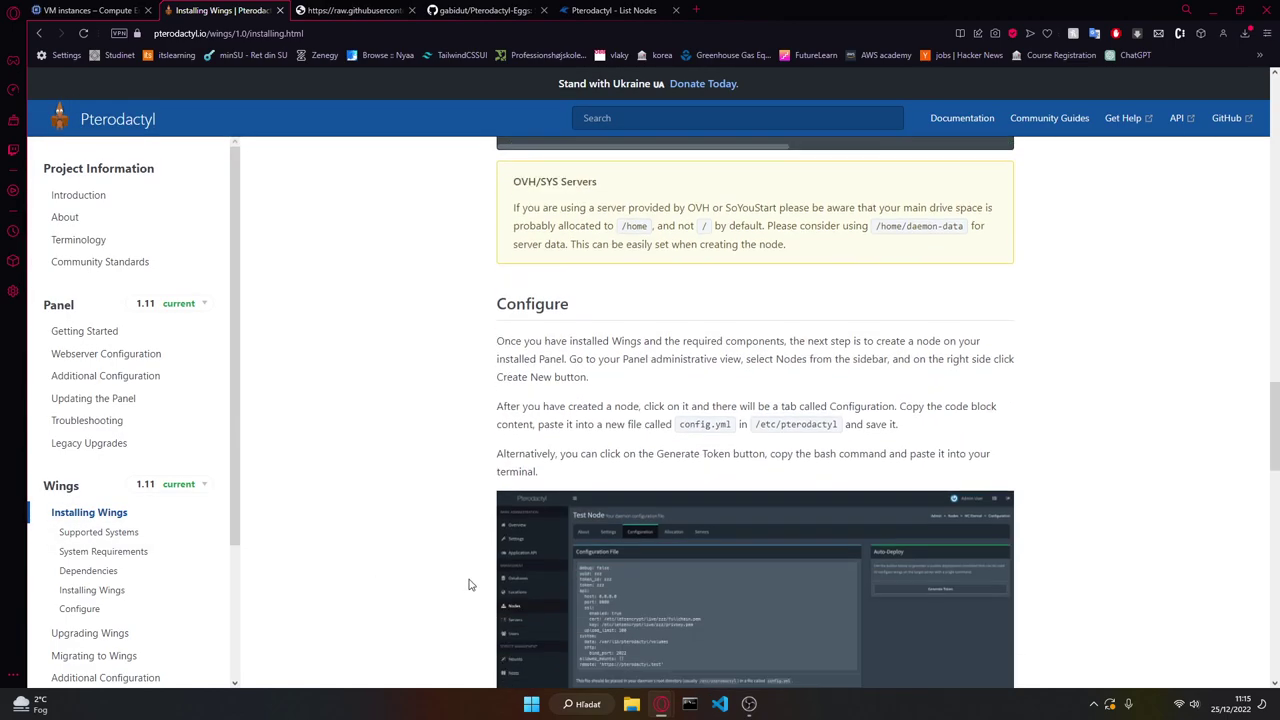
{"action": "scroll", "coordinate": [472, 575], "scroll_direction": "down", "scroll_amount": 3}
{"action": "scroll", "coordinate": [480, 554], "scroll_direction": "up", "scroll_amount": 3}
{"action": "left_click_drag", "start_coordinate": [840, 425], "coordinate": [755, 425]}
{"action": "key", "text": "ctrl+c"}
{"action": "key", "text": "alt+Tab"}
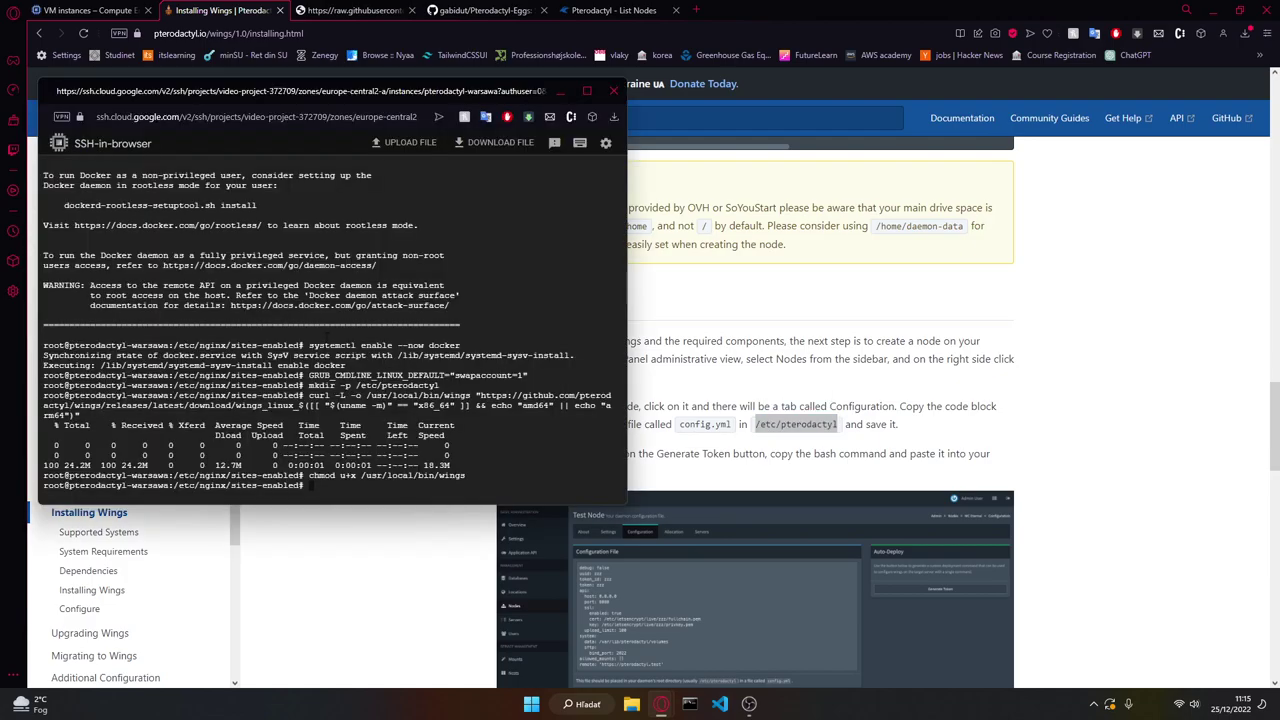
{"action": "type", "text": "cd"}
{"action": "key", "text": "ctrl+v"}
{"action": "key", "text": "Return"}
Step: Open a new config.yml in nano, then show the panel's node list
{"action": "left_click_drag", "start_coordinate": [740, 428], "coordinate": [680, 432]}
{"action": "key", "text": "alt+Tab"}
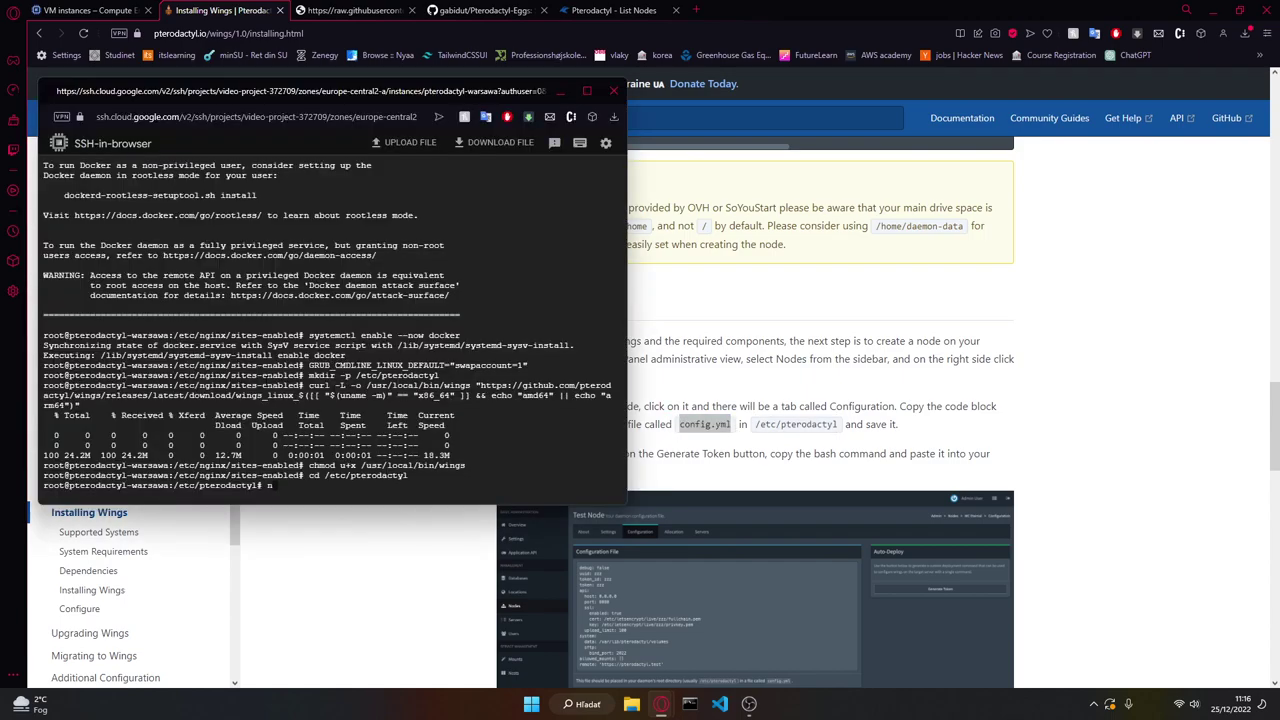
{"action": "type", "text": "nano"}
{"action": "key", "text": "ctrl+v"}
{"action": "key", "text": "Return"}
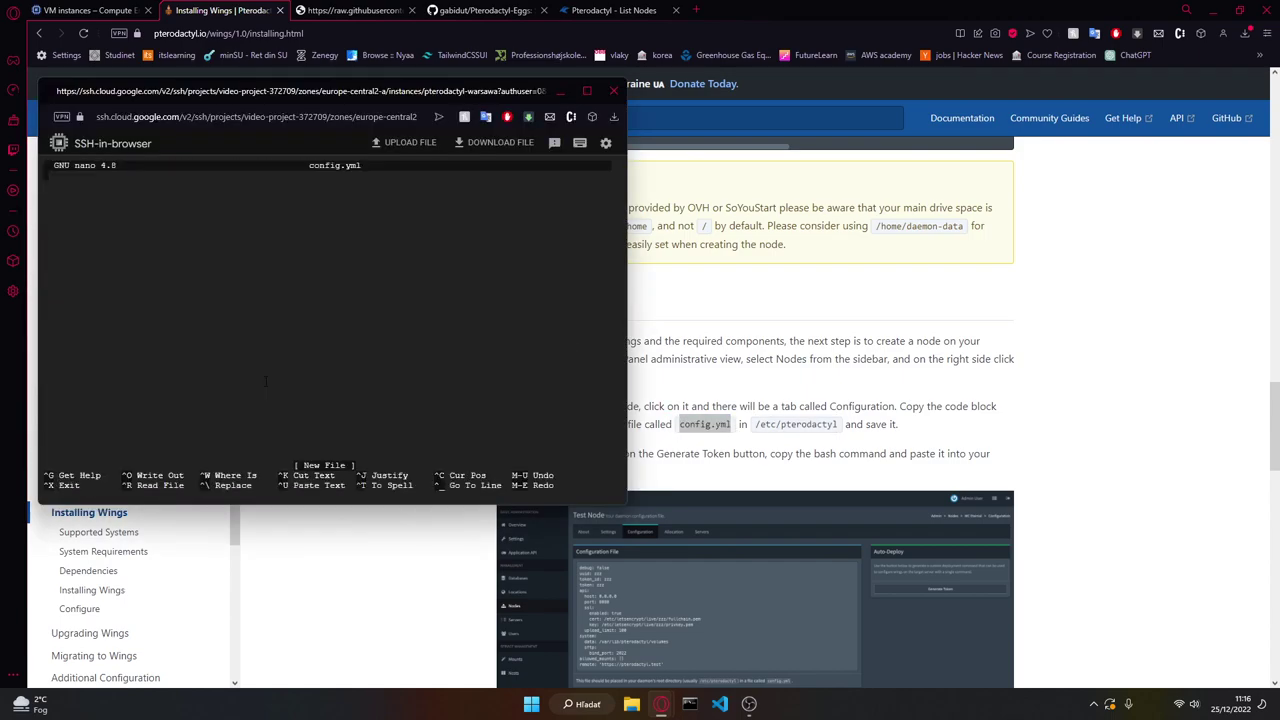
{"action": "left_click", "coordinate": [601, 589]}
{"action": "scroll", "coordinate": [570, 500], "scroll_direction": "down", "scroll_amount": 5}
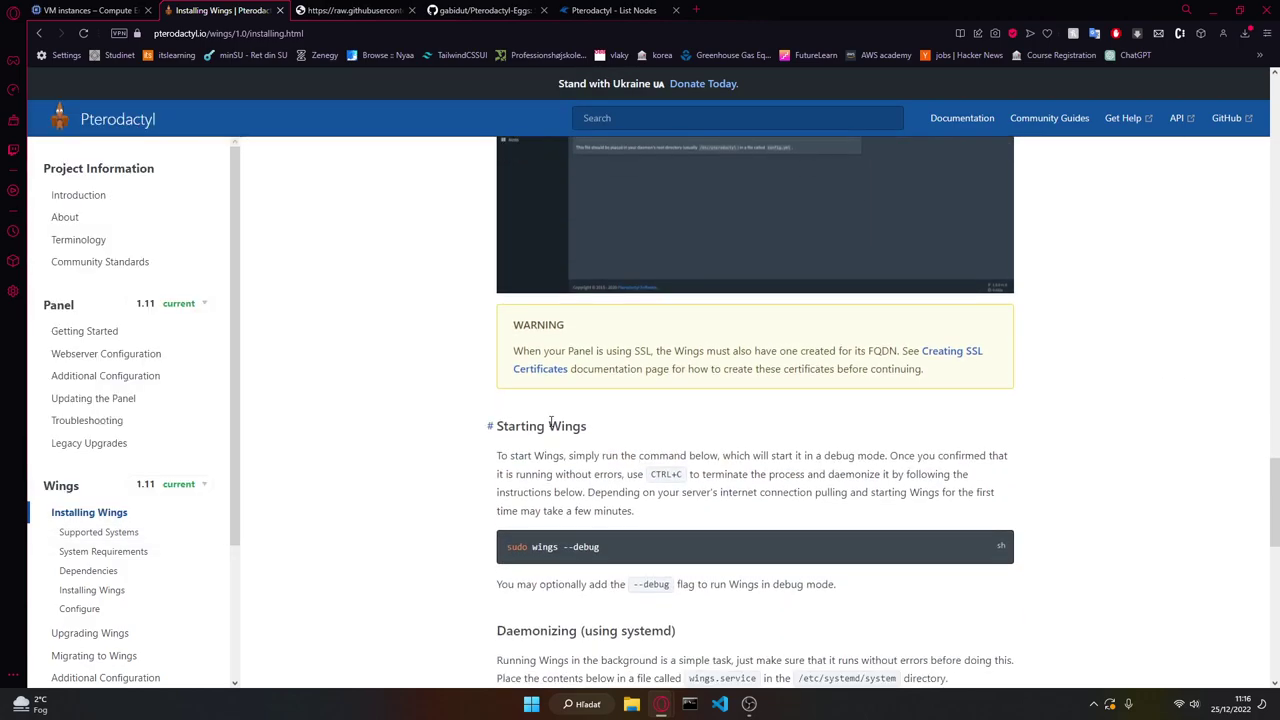
{"action": "scroll", "coordinate": [545, 420], "scroll_direction": "up", "scroll_amount": 3}
{"action": "left_click", "coordinate": [612, 10]}
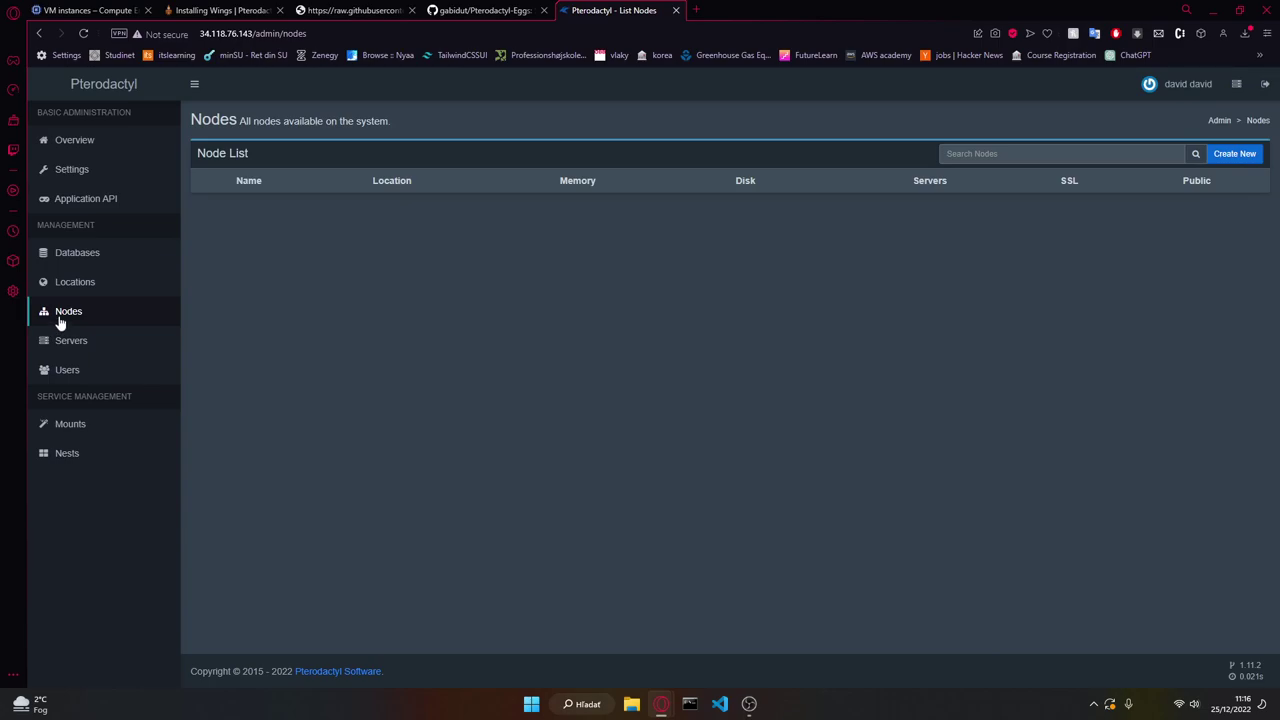
Step: Start a new node named MainNode with an HTTP connection and FQDN 34.118.76.143
{"action": "left_click", "coordinate": [1234, 154]}
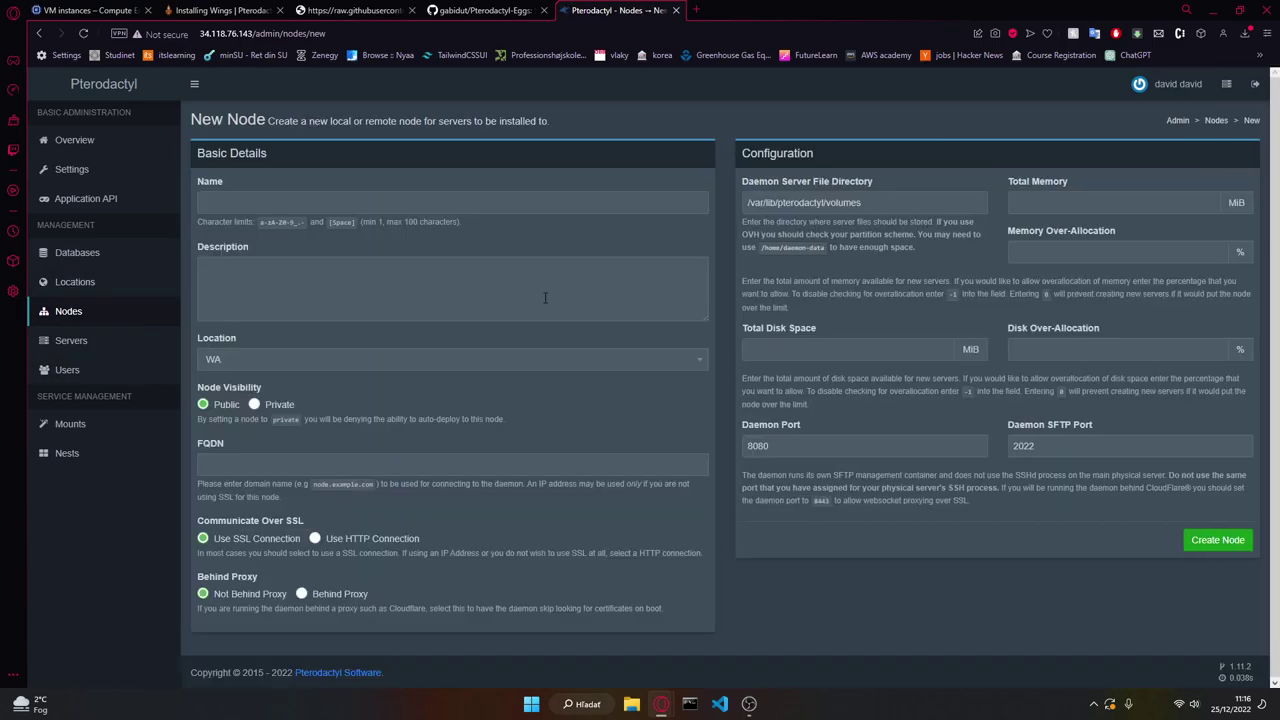
{"action": "left_click", "coordinate": [267, 205]}
{"action": "type", "text": "MainNode"}
{"action": "left_click", "coordinate": [314, 538]}
{"action": "double_click", "coordinate": [226, 33]}
{"action": "left_click", "coordinate": [306, 464]}
{"action": "type", "text": "http://"}
{"action": "key", "text": "ctrl+v"}
{"action": "left_click_drag", "start_coordinate": [228, 466], "coordinate": [47, 475]}
{"action": "key", "text": "BackSpace"}
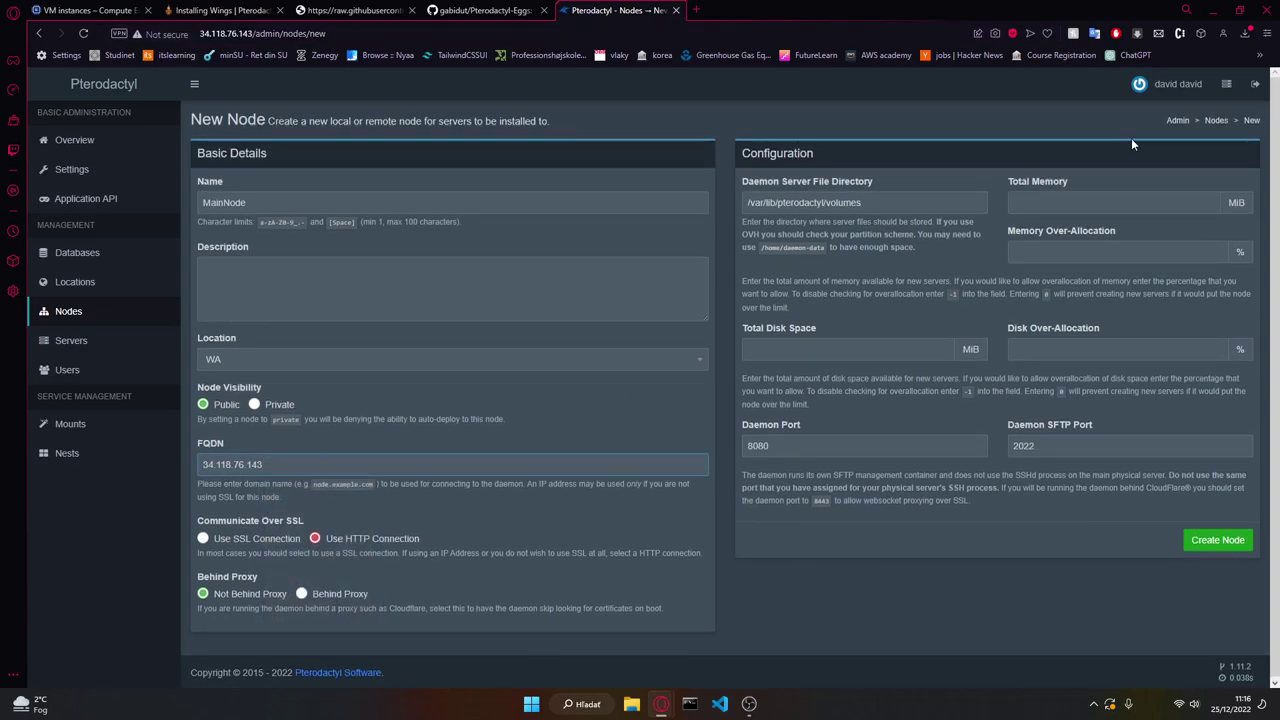
Step: Set the node's memory to 8000 MiB and disk to 15000 MiB, then submit
{"action": "left_click", "coordinate": [1088, 200]}
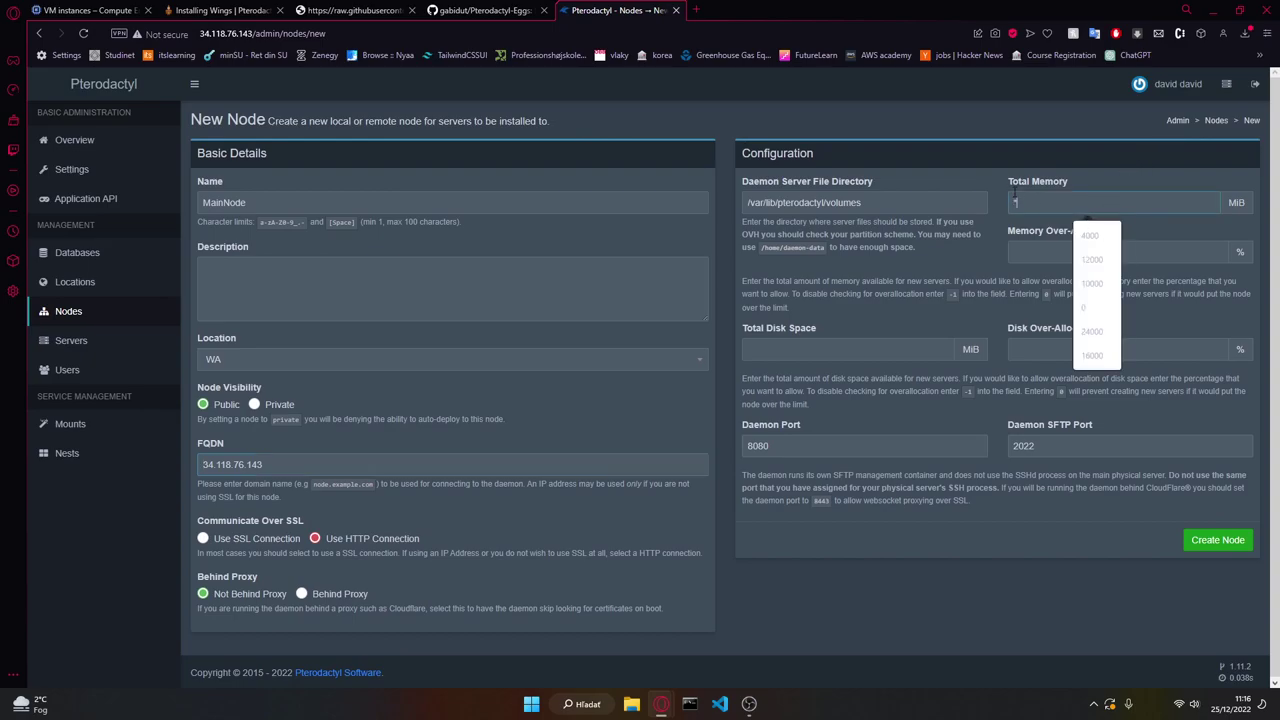
{"action": "type", "text": "8000"}
{"action": "key", "text": "Tab"}
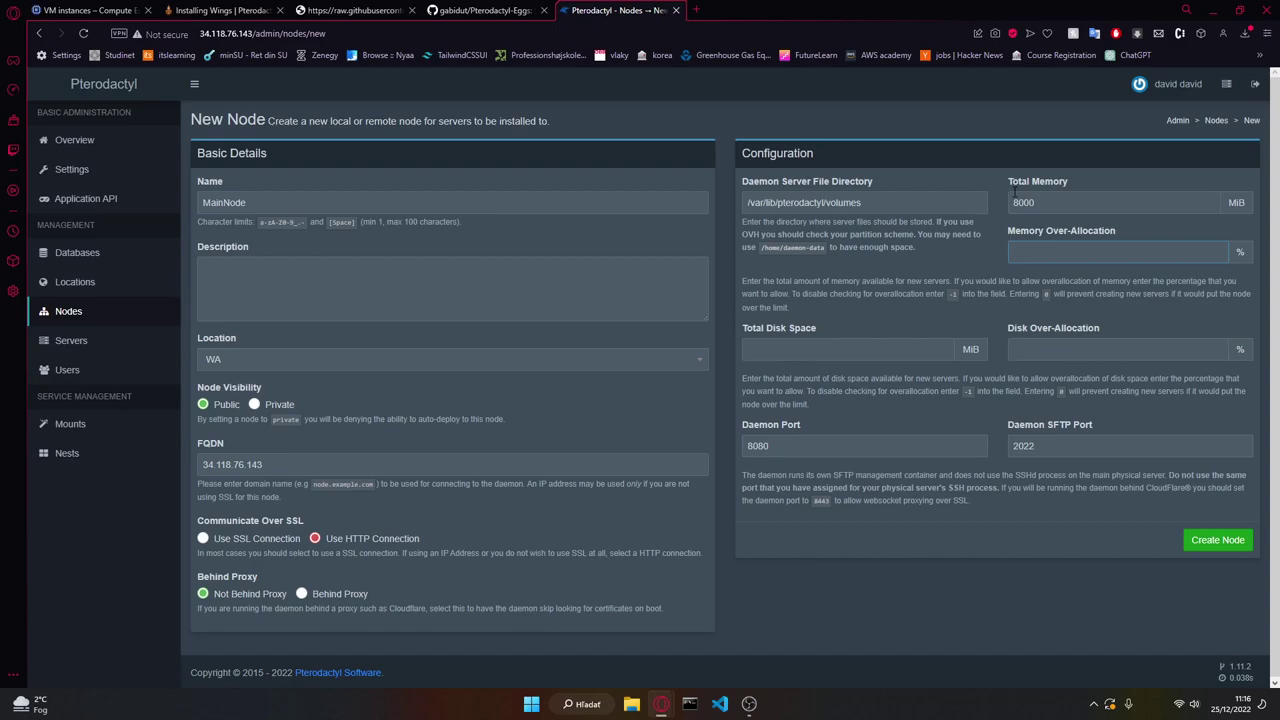
{"action": "key", "text": "Tab"}
{"action": "type", "text": "1500"}
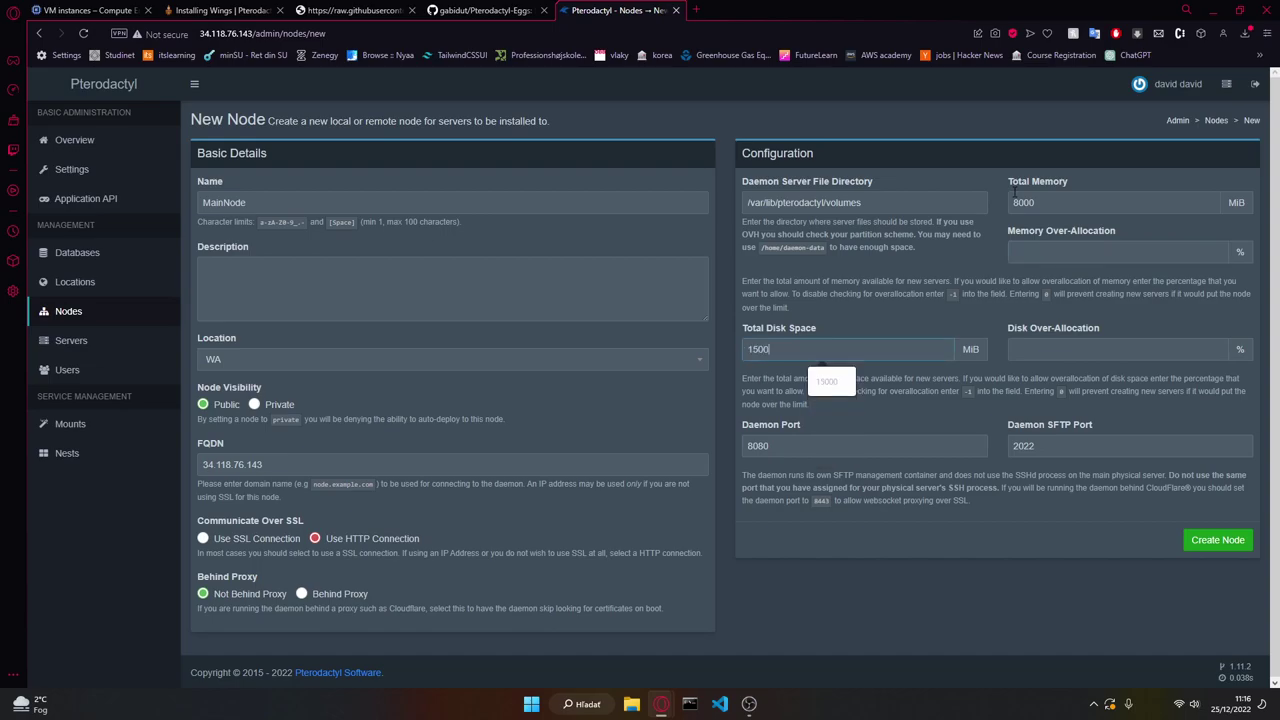
{"action": "type", "text": "0"}
{"action": "key", "text": "Tab"}
{"action": "key", "text": "Tab"}
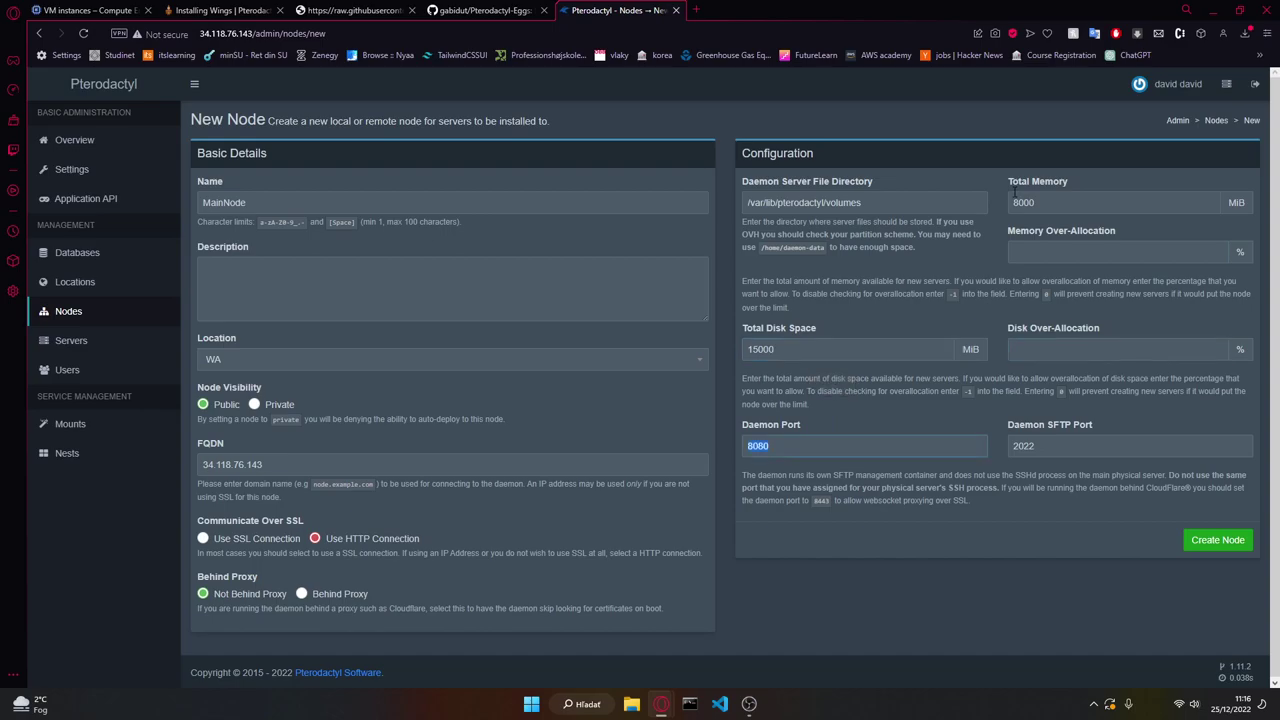
{"action": "left_click", "coordinate": [1213, 543]}
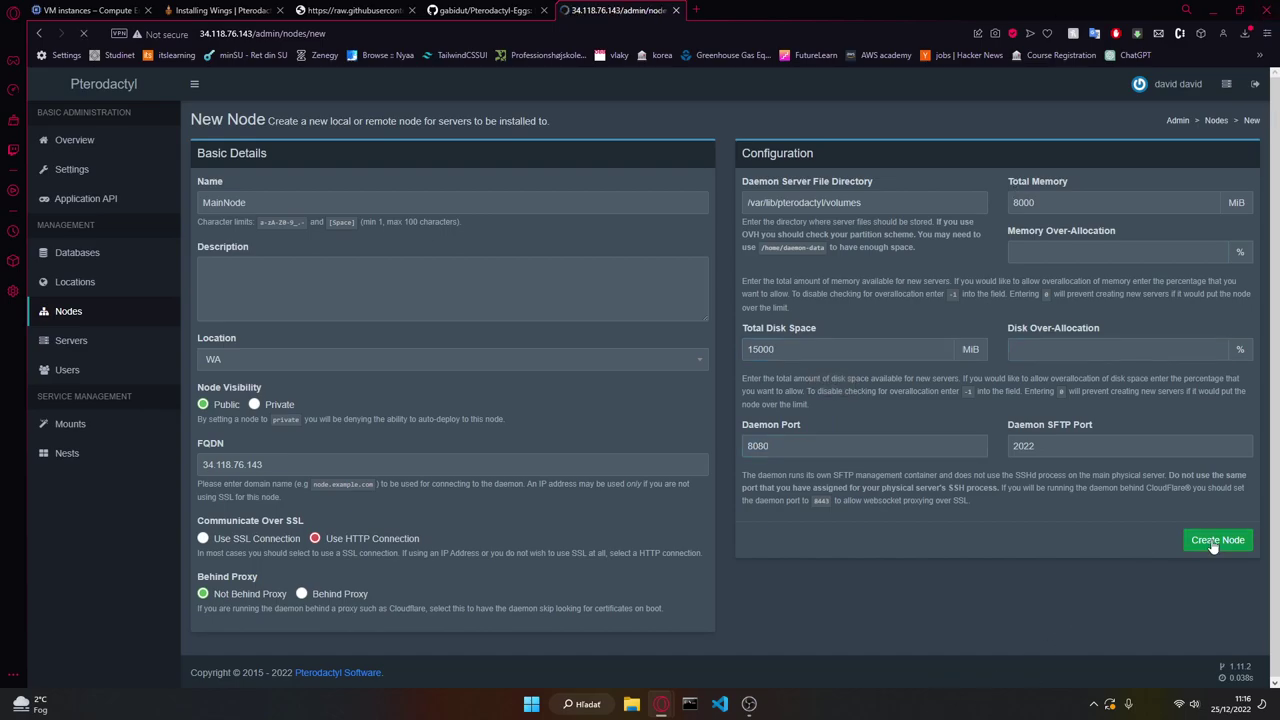
Step: Set memory and disk over-allocation to 0, reselect HTTP, and create the node
{"action": "left_click", "coordinate": [1059, 342]}
{"action": "type", "text": "0"}
{"action": "left_click", "coordinate": [1034, 438]}
{"action": "type", "text": "0"}
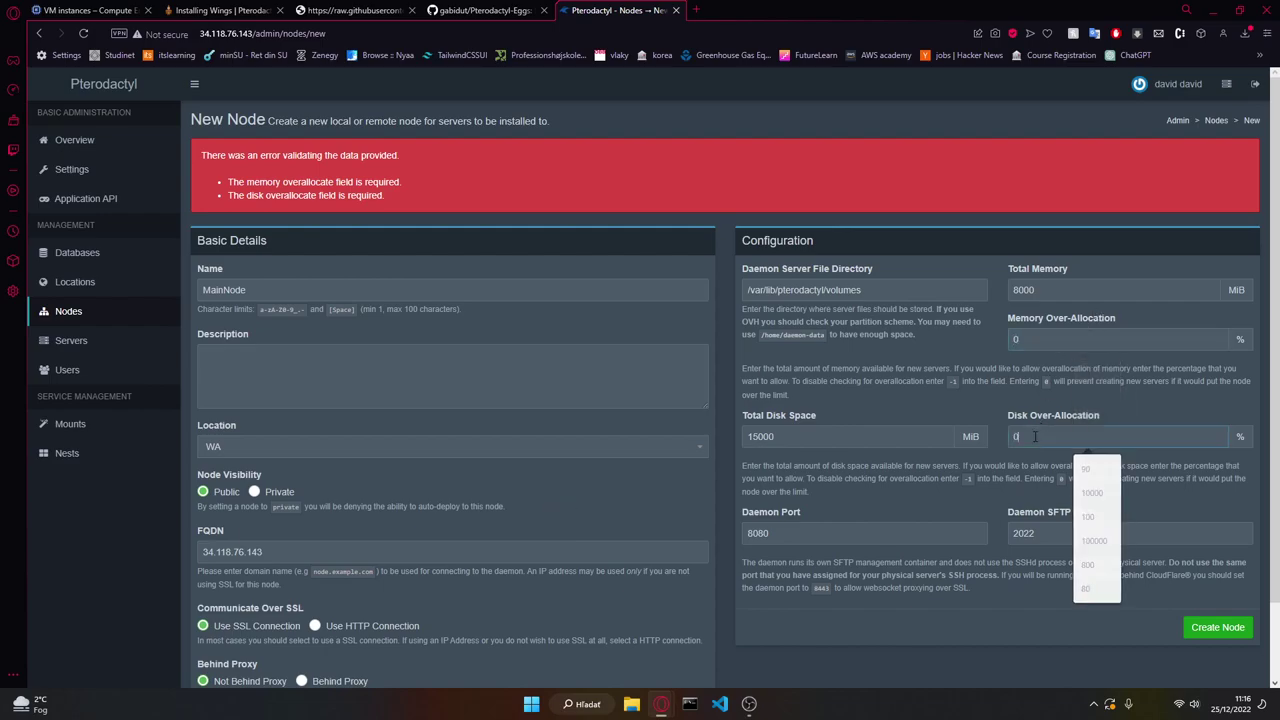
{"action": "left_click", "coordinate": [1197, 621]}
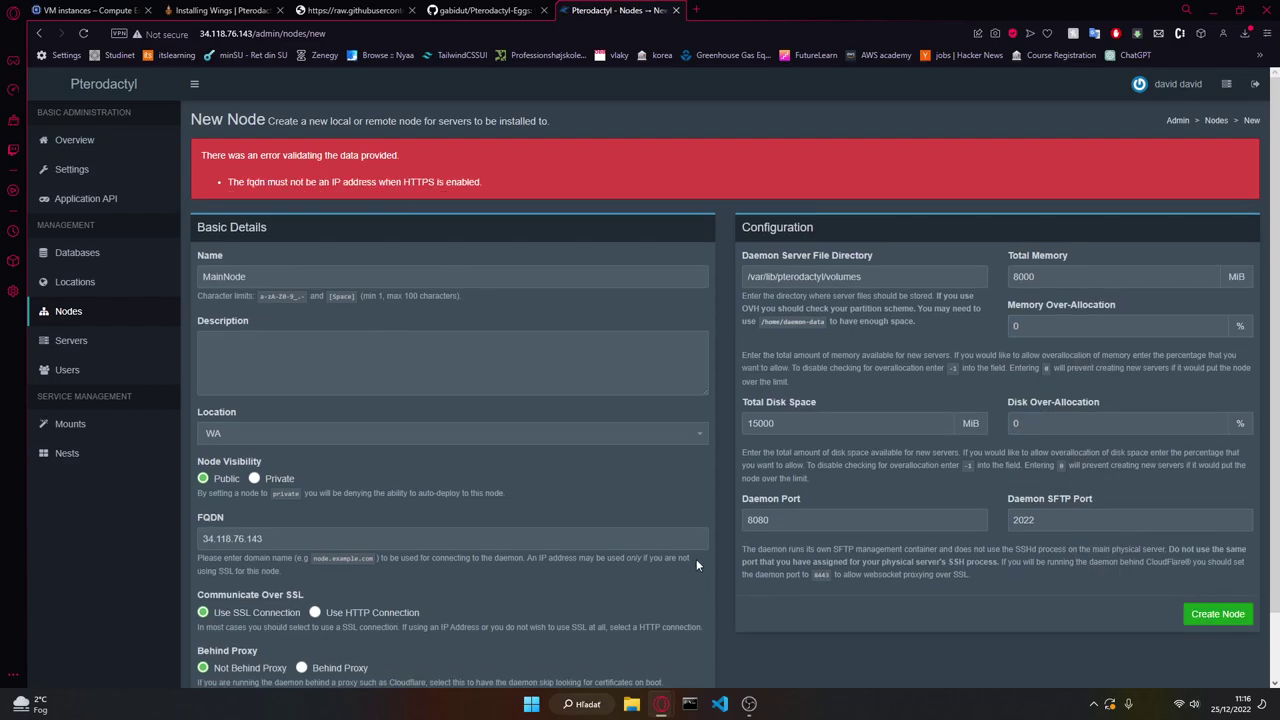
{"action": "scroll", "coordinate": [521, 483], "scroll_direction": "down", "scroll_amount": 2}
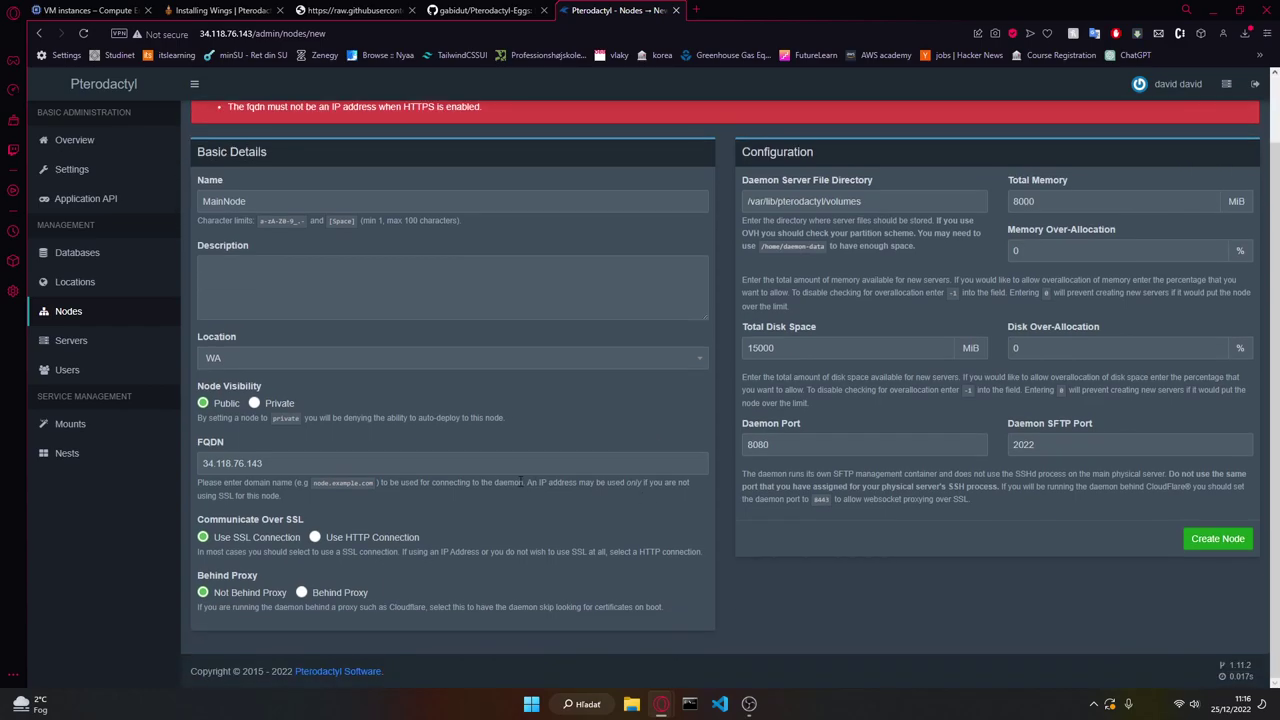
{"action": "left_click", "coordinate": [372, 540]}
{"action": "left_click", "coordinate": [1226, 540]}
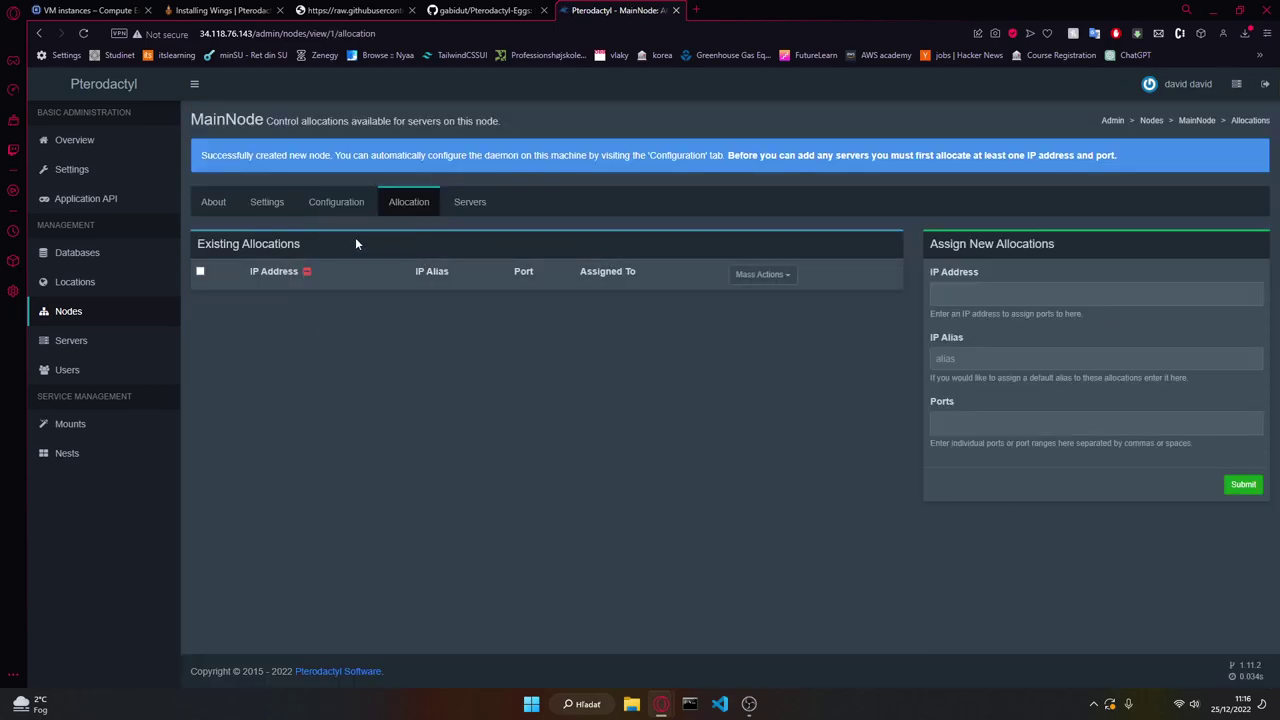
Step: Copy MainNode's configuration into /etc/pterodactyl/config.yml and save it in nano
{"action": "left_click", "coordinate": [338, 214]}
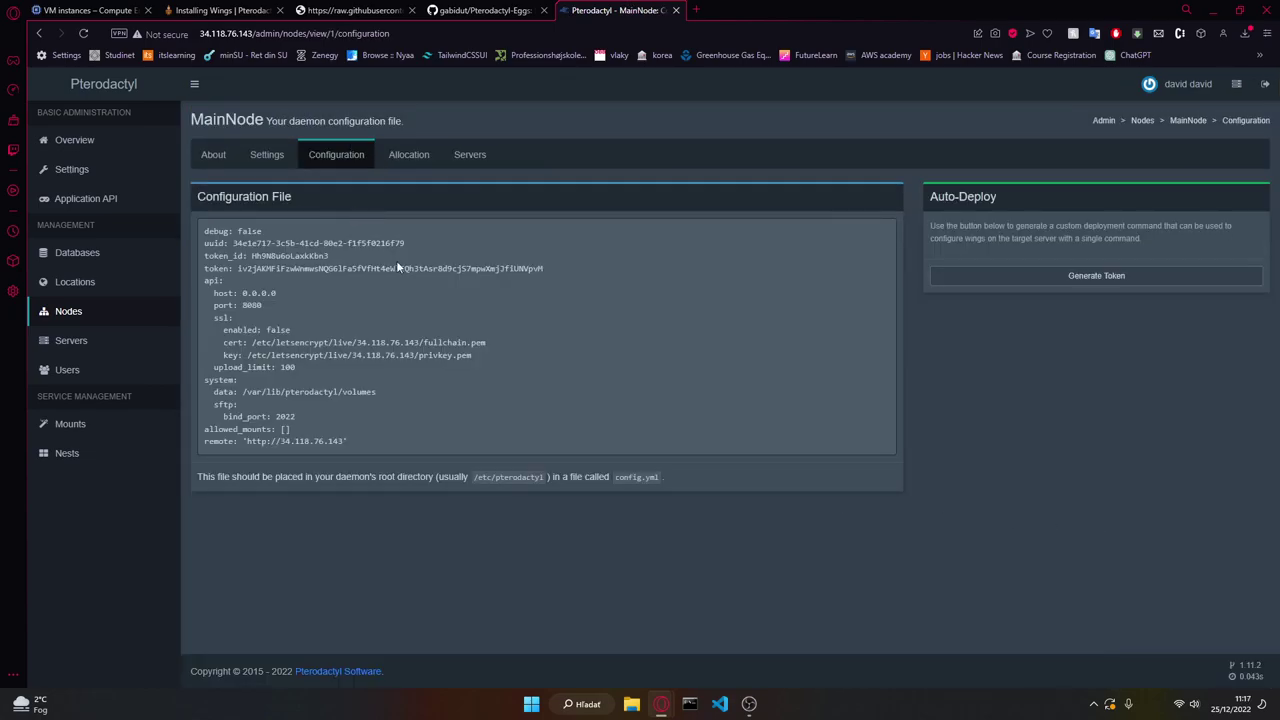
{"action": "left_click_drag", "start_coordinate": [366, 446], "coordinate": [188, 229]}
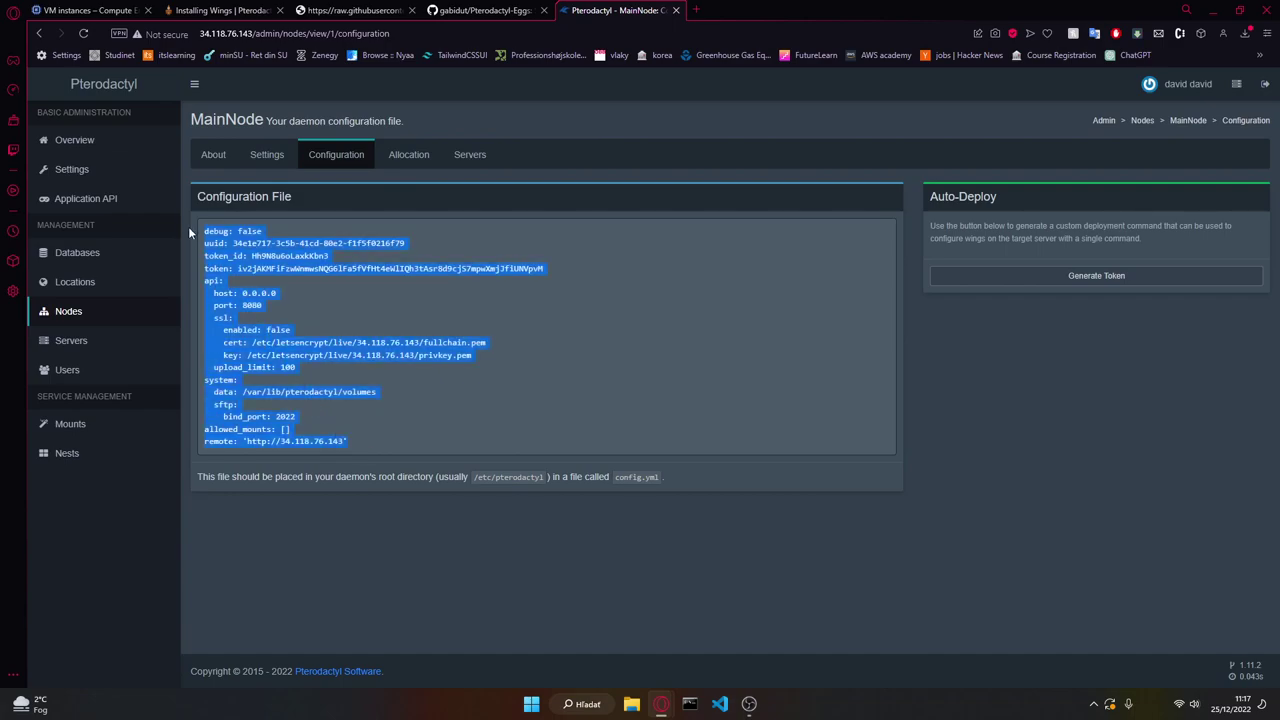
{"action": "key", "text": "alt+Tab"}
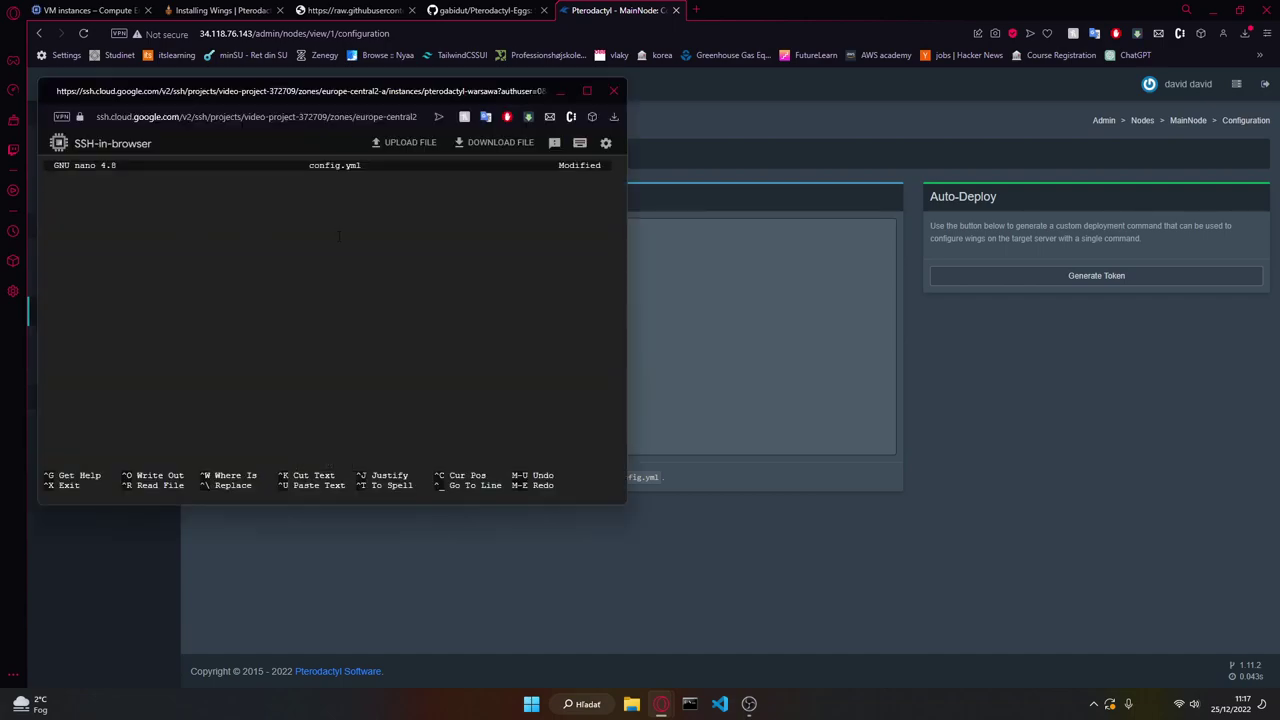
{"action": "key", "text": "ctrl+v"}
{"action": "key", "text": "ctrl+o"}
{"action": "key", "text": "Return"}
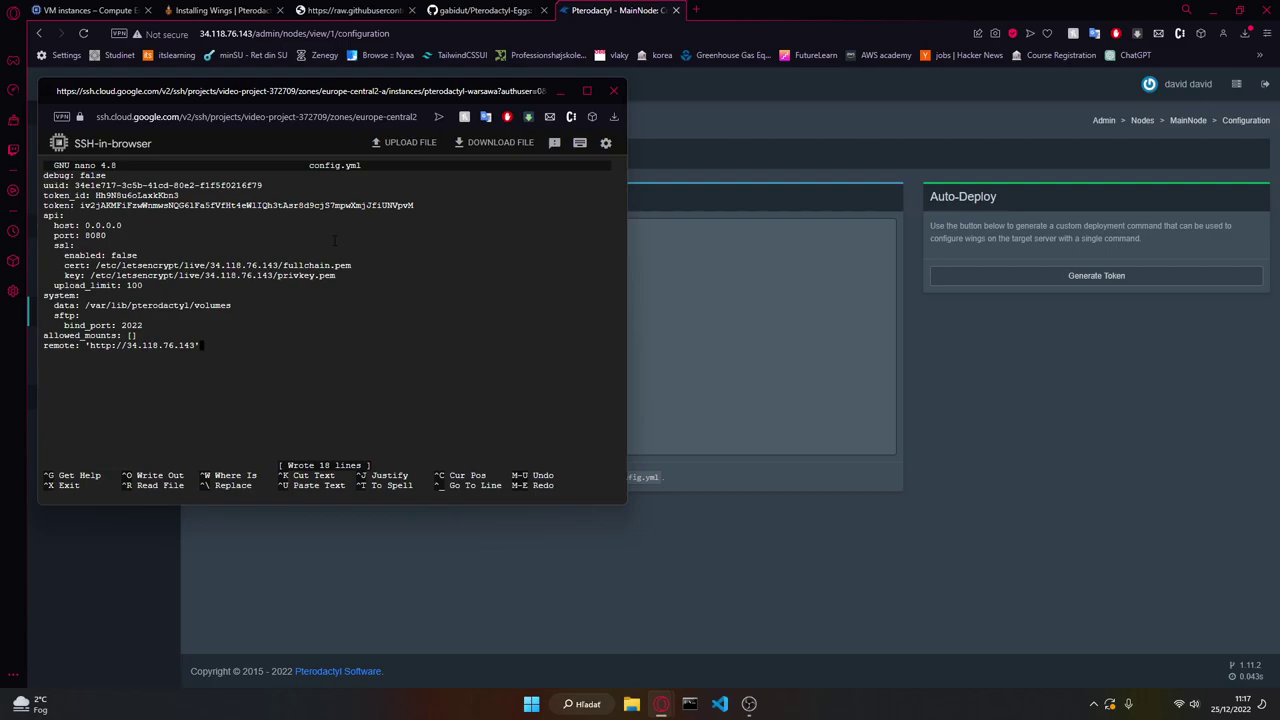
{"action": "key", "text": "ctrl+x"}
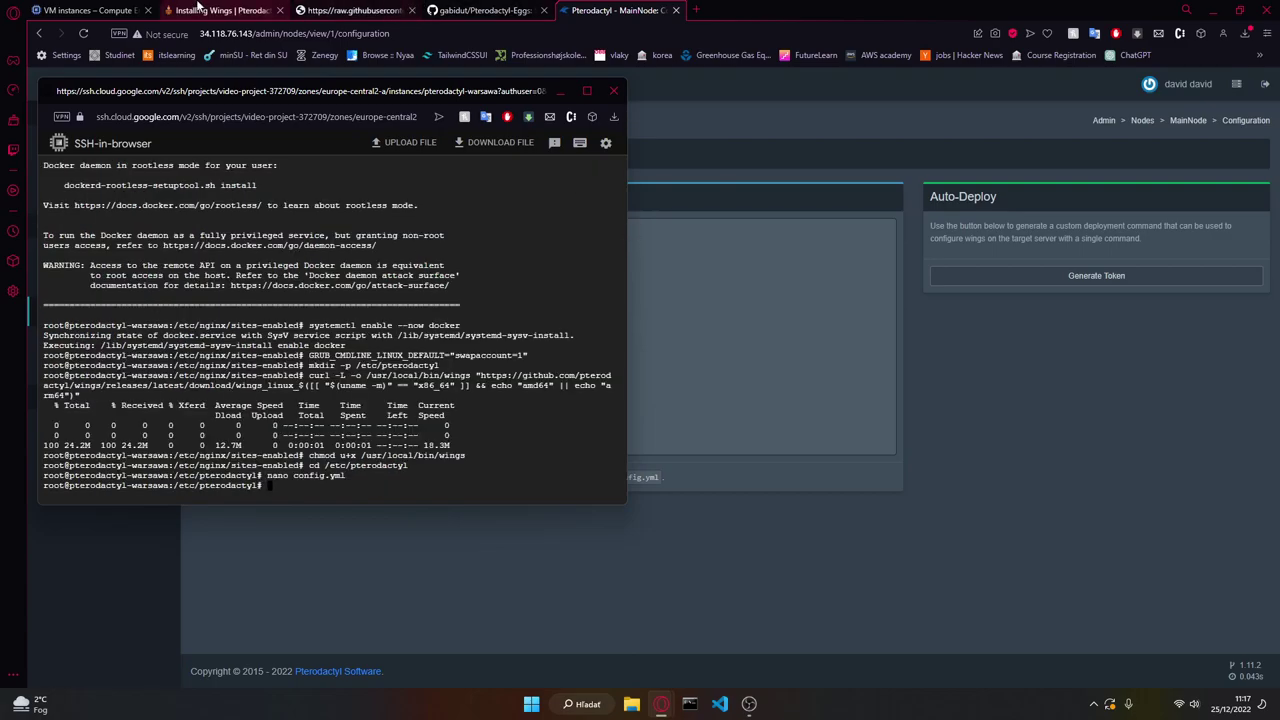
Step: Run 'sudo wings --debug' in the terminal, then return to the MainNode configuration page
{"action": "left_click", "coordinate": [220, 10]}
{"action": "scroll", "coordinate": [443, 371], "scroll_direction": "down", "scroll_amount": 5}
{"action": "scroll", "coordinate": [558, 525], "scroll_direction": "down", "scroll_amount": 2}
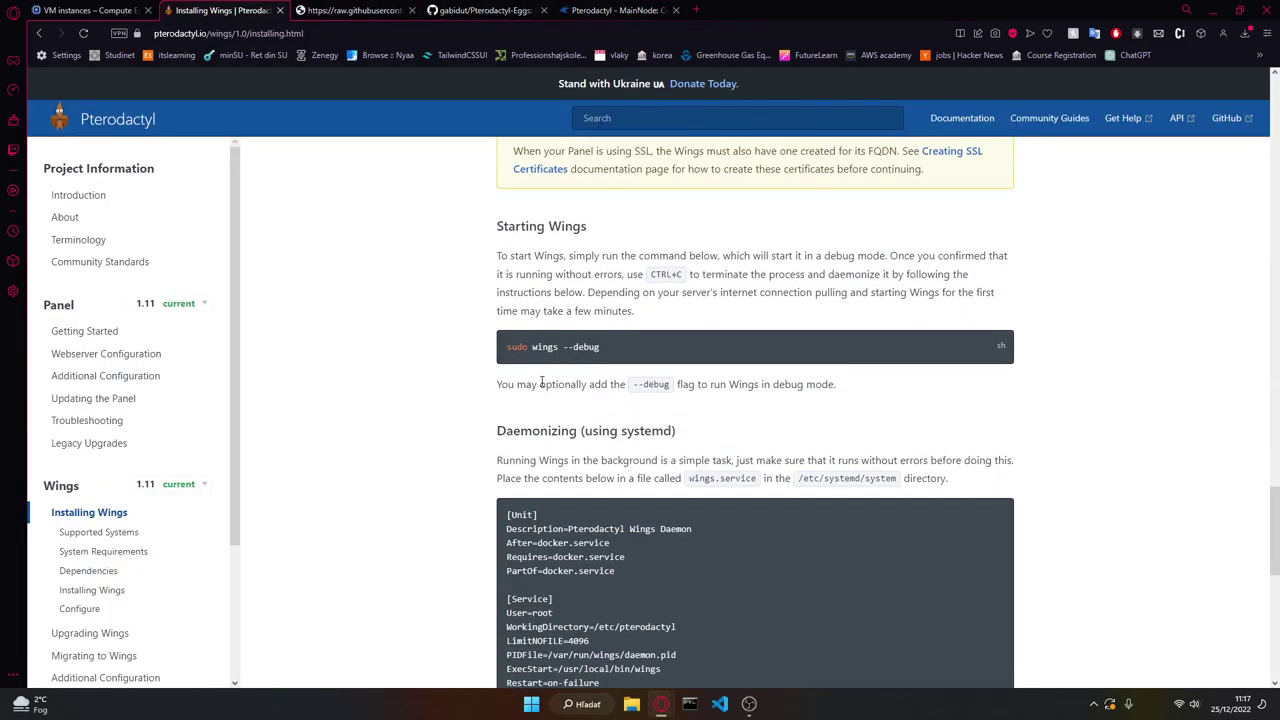
{"action": "double_click", "coordinate": [545, 350]}
{"action": "triple_click", "coordinate": [560, 347]}
{"action": "key", "text": "ctrl+c"}
{"action": "key", "text": "alt+Tab"}
{"action": "key", "text": "ctrl+v"}
{"action": "key", "text": "Return"}
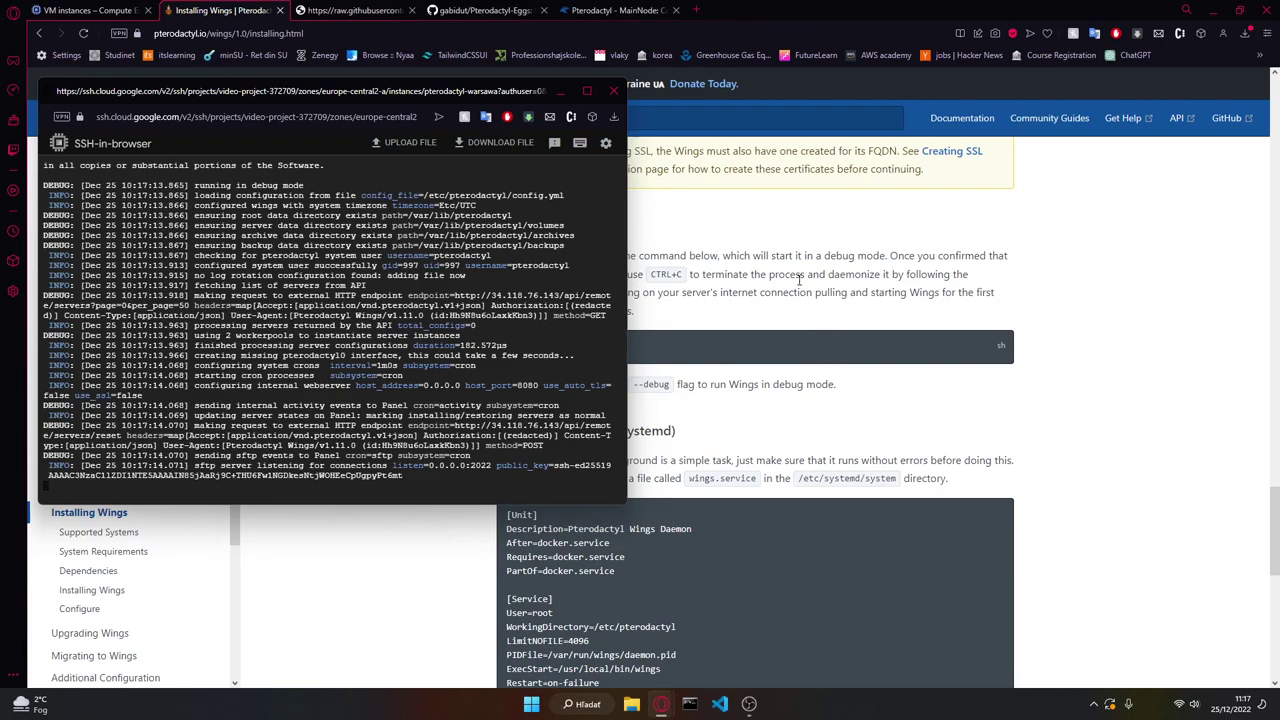
{"action": "key", "text": "alt+Tab"}
{"action": "left_click", "coordinate": [615, 10]}
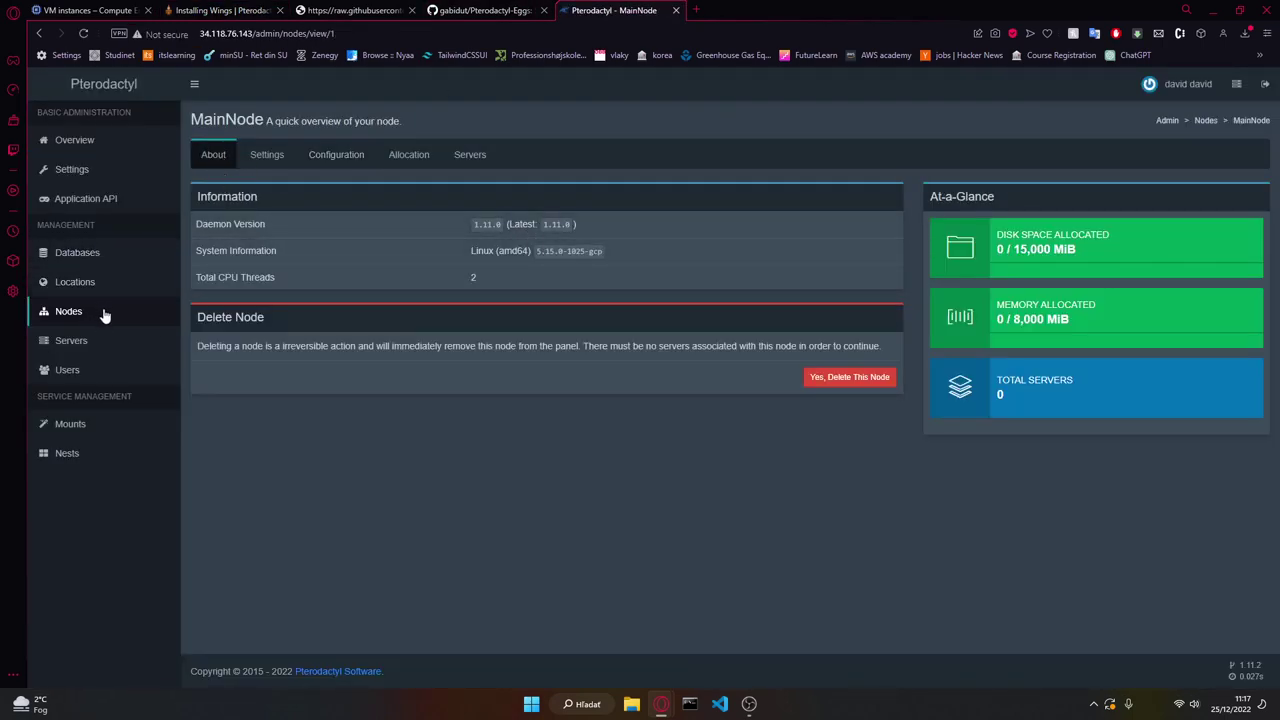
Step: Close the SSH terminal and open MainNode, which now reports Wings 1.11.0 on Linux
{"action": "left_click", "coordinate": [103, 315]}
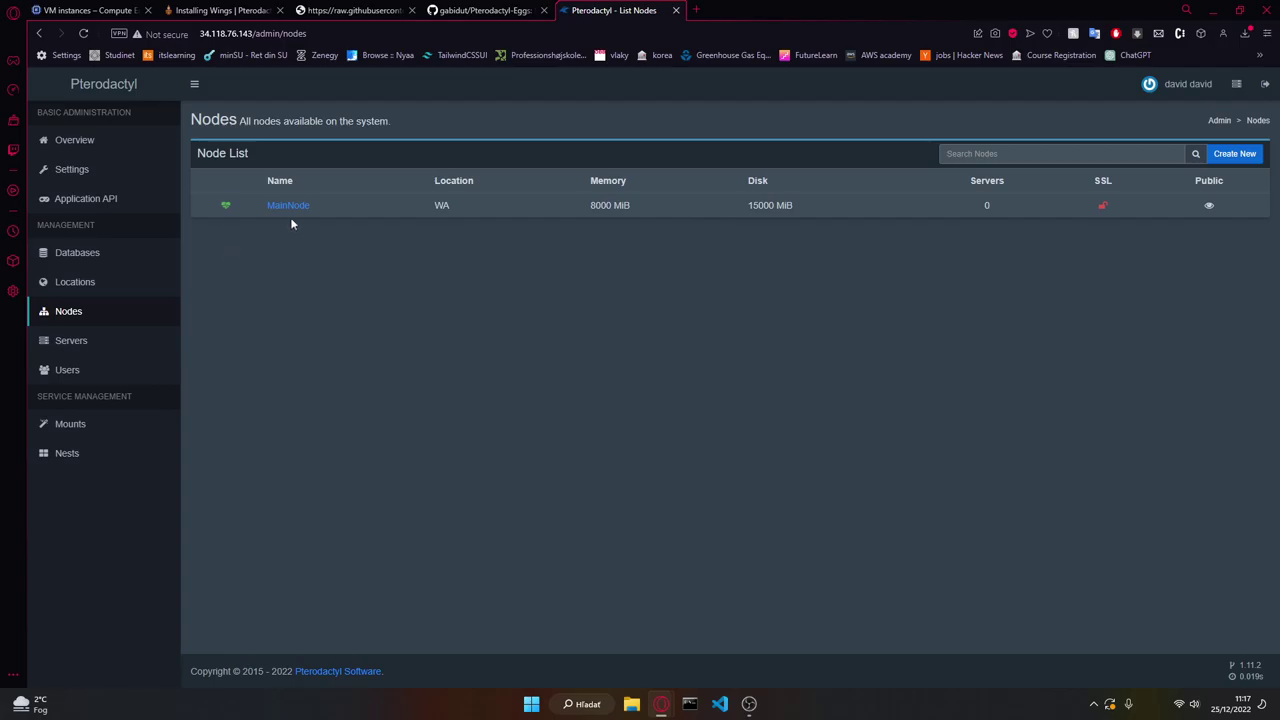
{"action": "key", "text": "alt+Tab"}
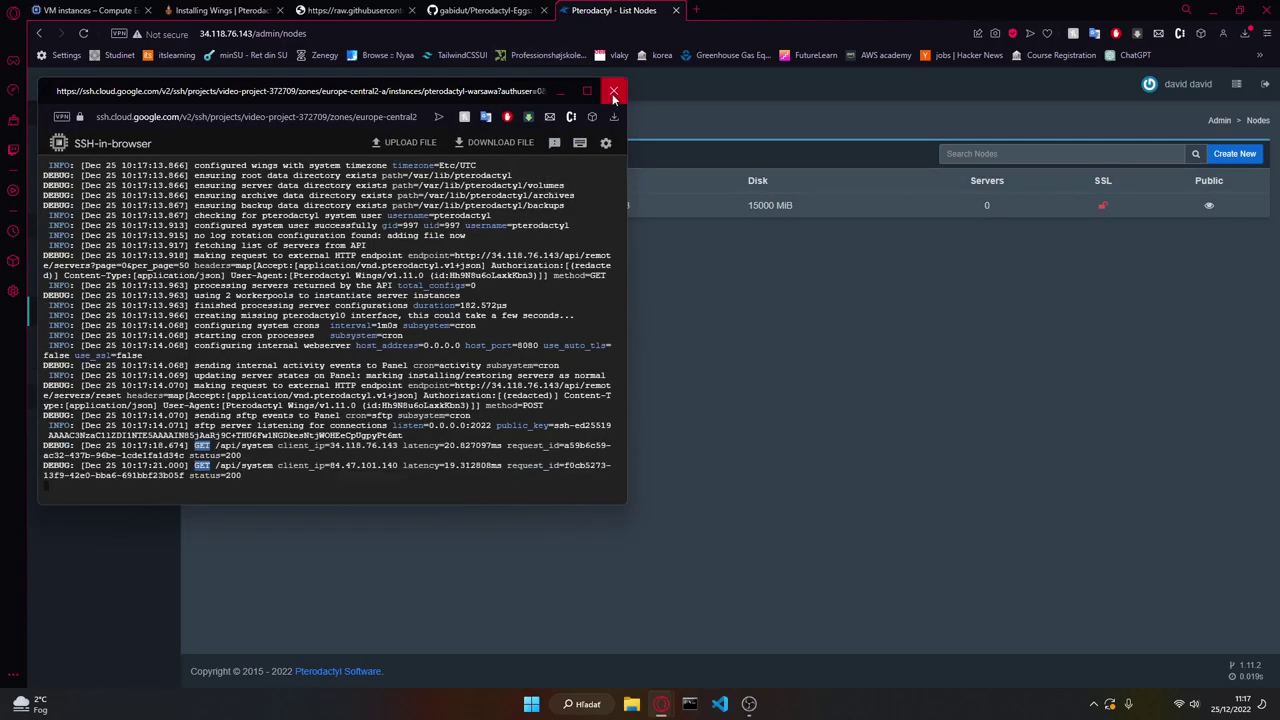
{"action": "left_click", "coordinate": [614, 91]}
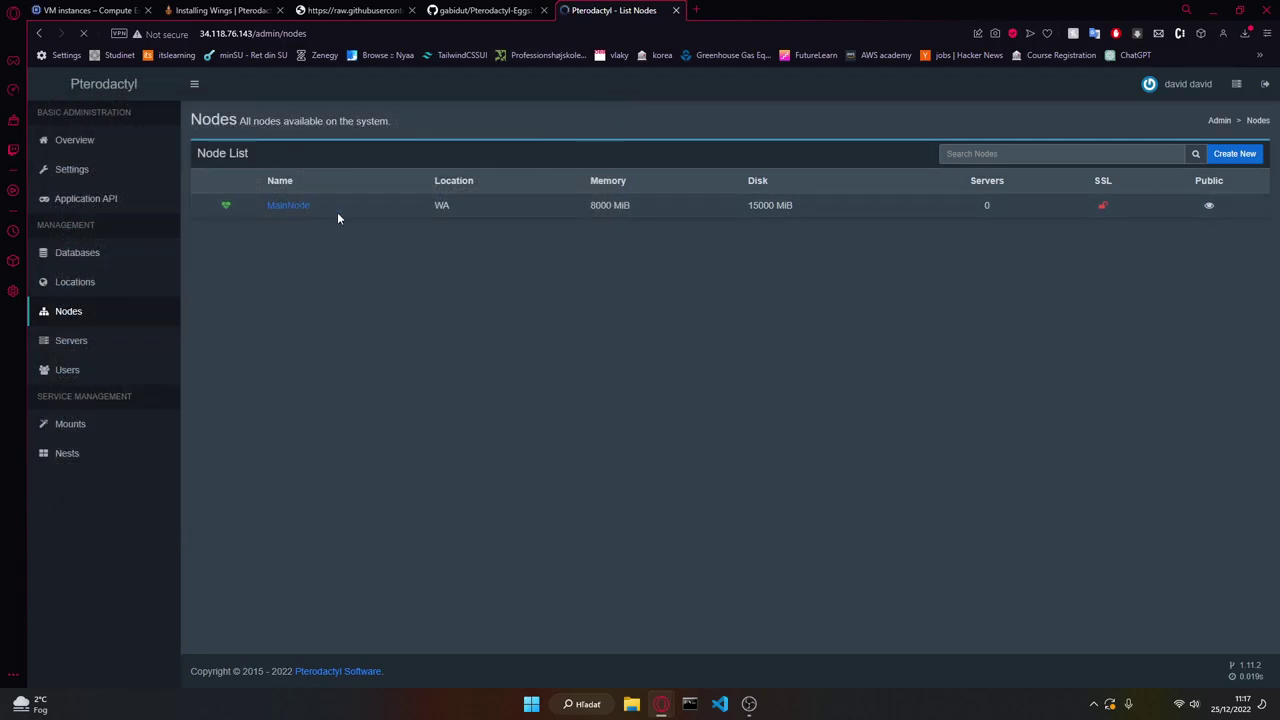
{"action": "left_click", "coordinate": [310, 209]}
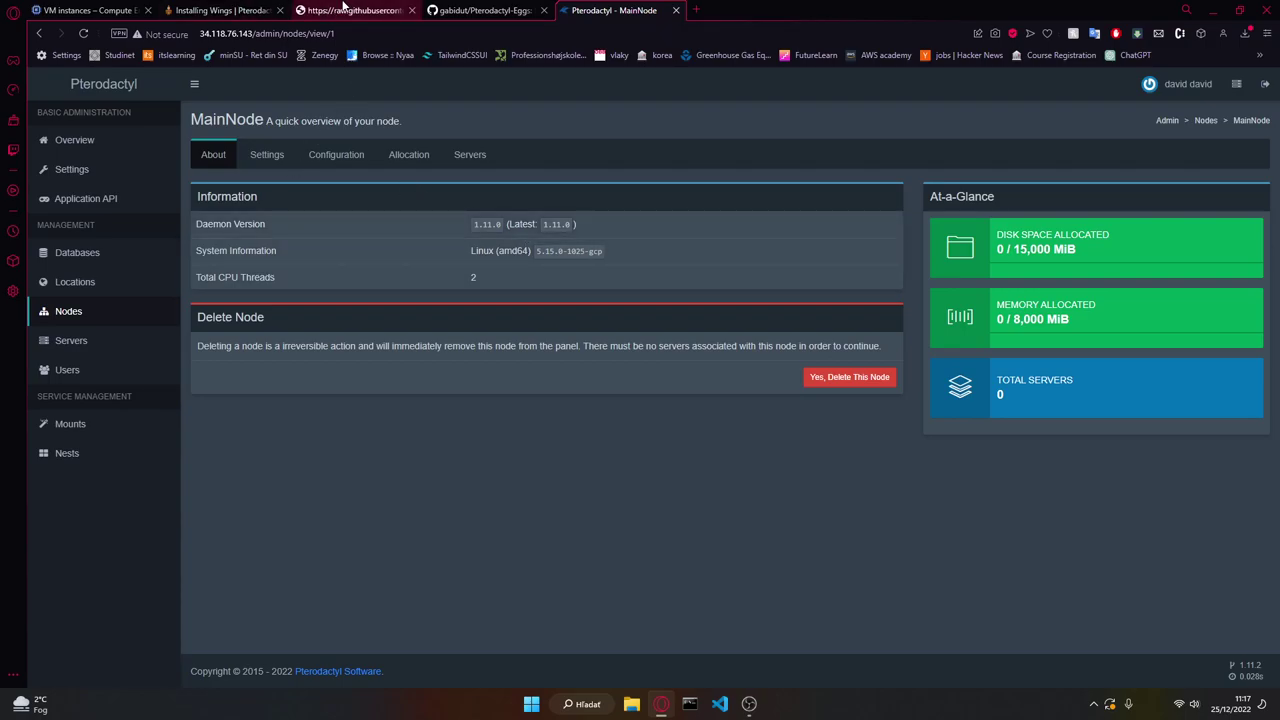
{"action": "left_click", "coordinate": [345, 9]}
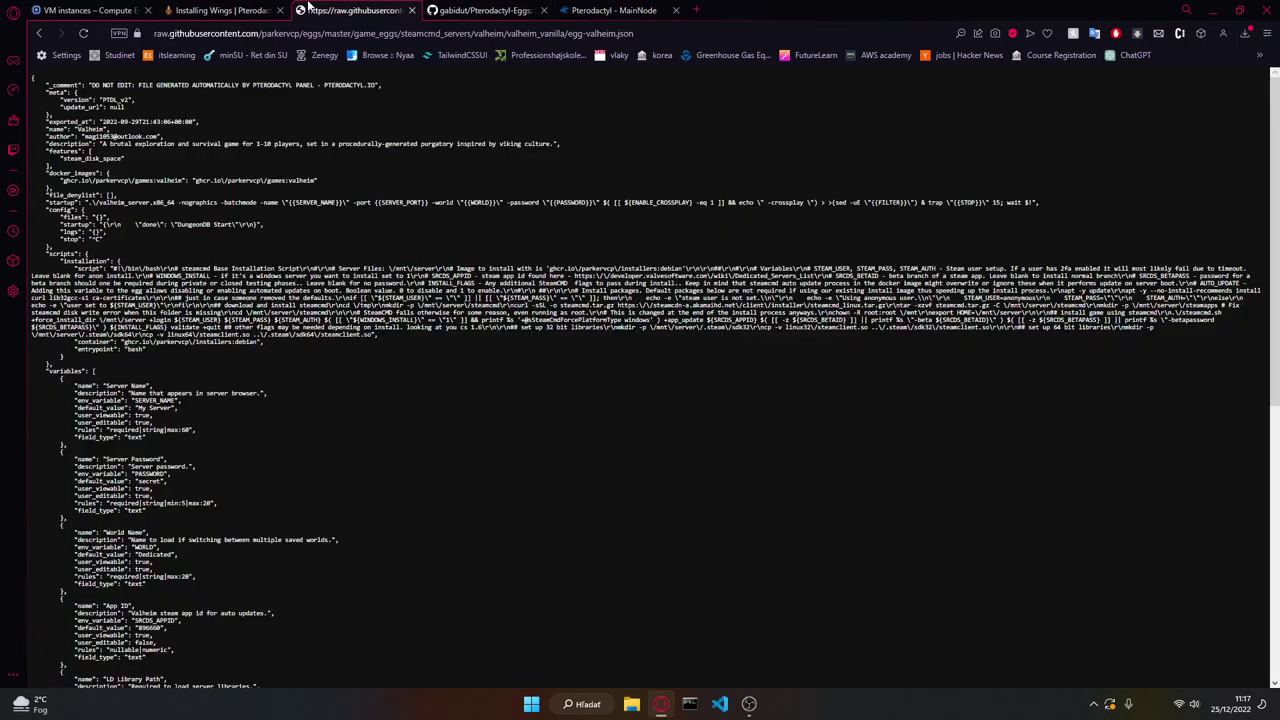
Step: Close the Wings docs, note game port 2456 in the valheim_vanilla README, then open MainNode's allocations
{"action": "middle_click", "coordinate": [240, 9]}
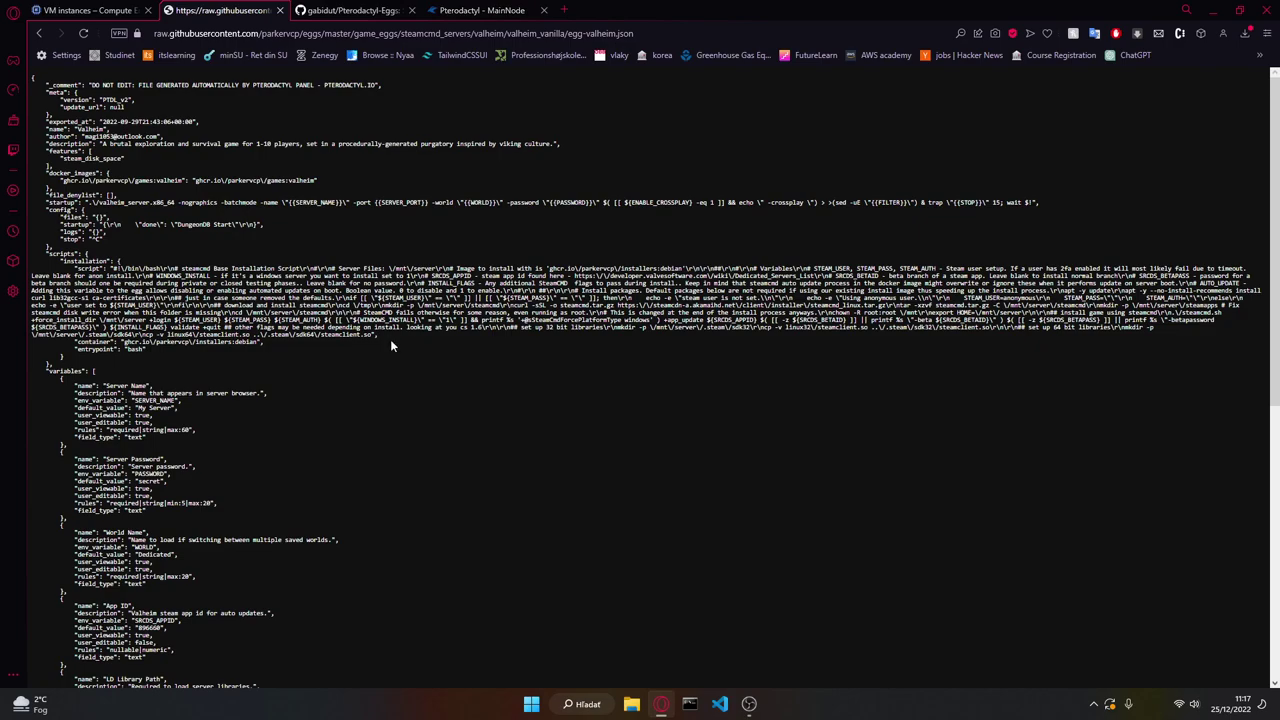
{"action": "key", "text": "alt+Left"}
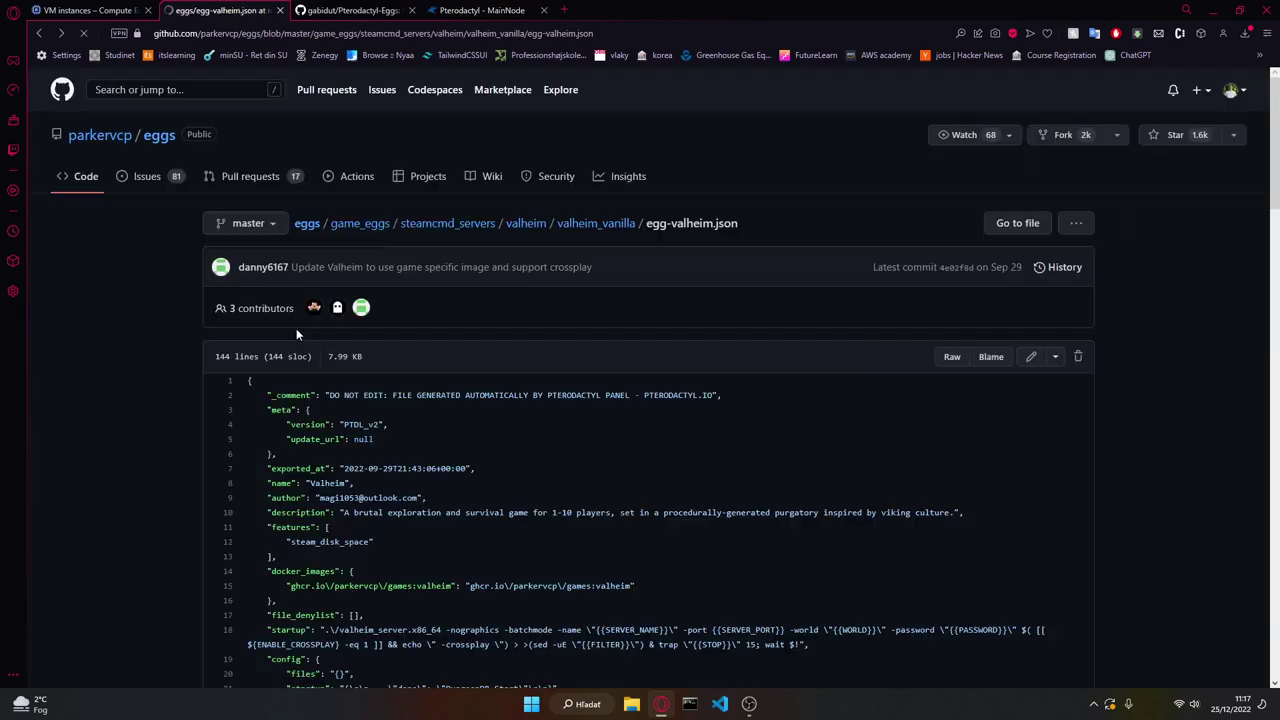
{"action": "scroll", "coordinate": [293, 324], "scroll_direction": "down", "scroll_amount": 3}
{"action": "key", "text": "alt+Left"}
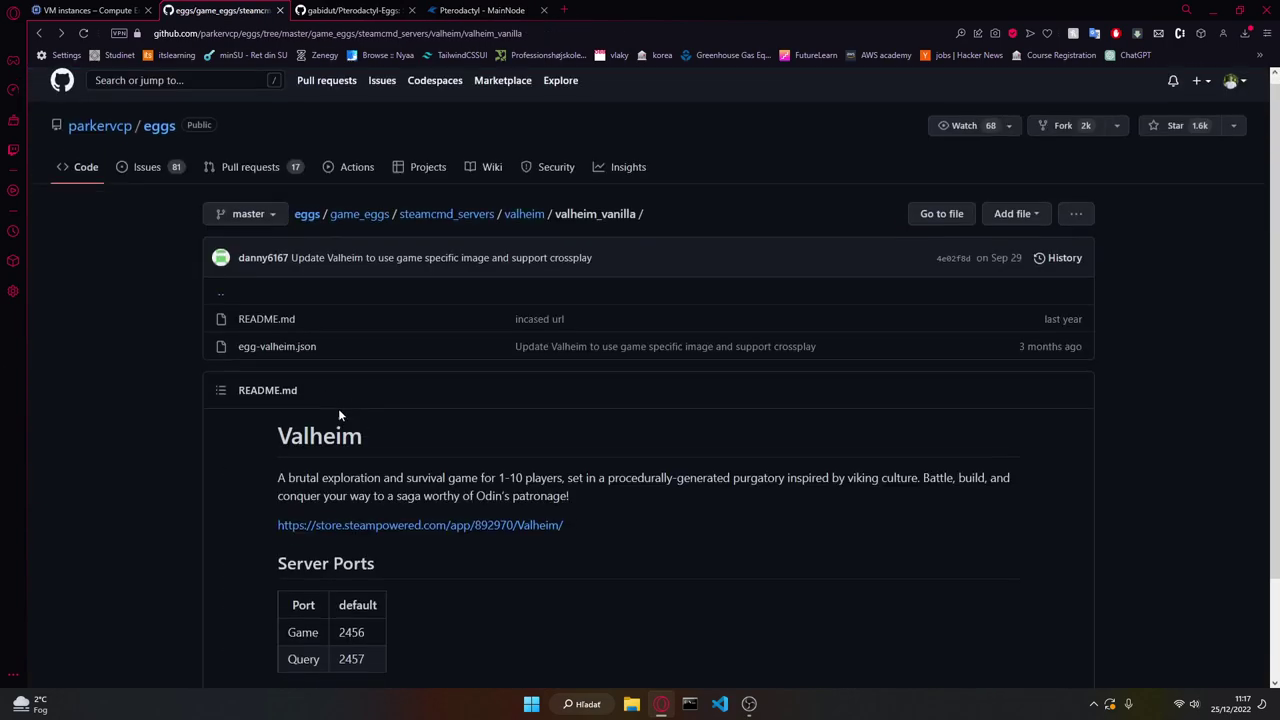
{"action": "double_click", "coordinate": [352, 509]}
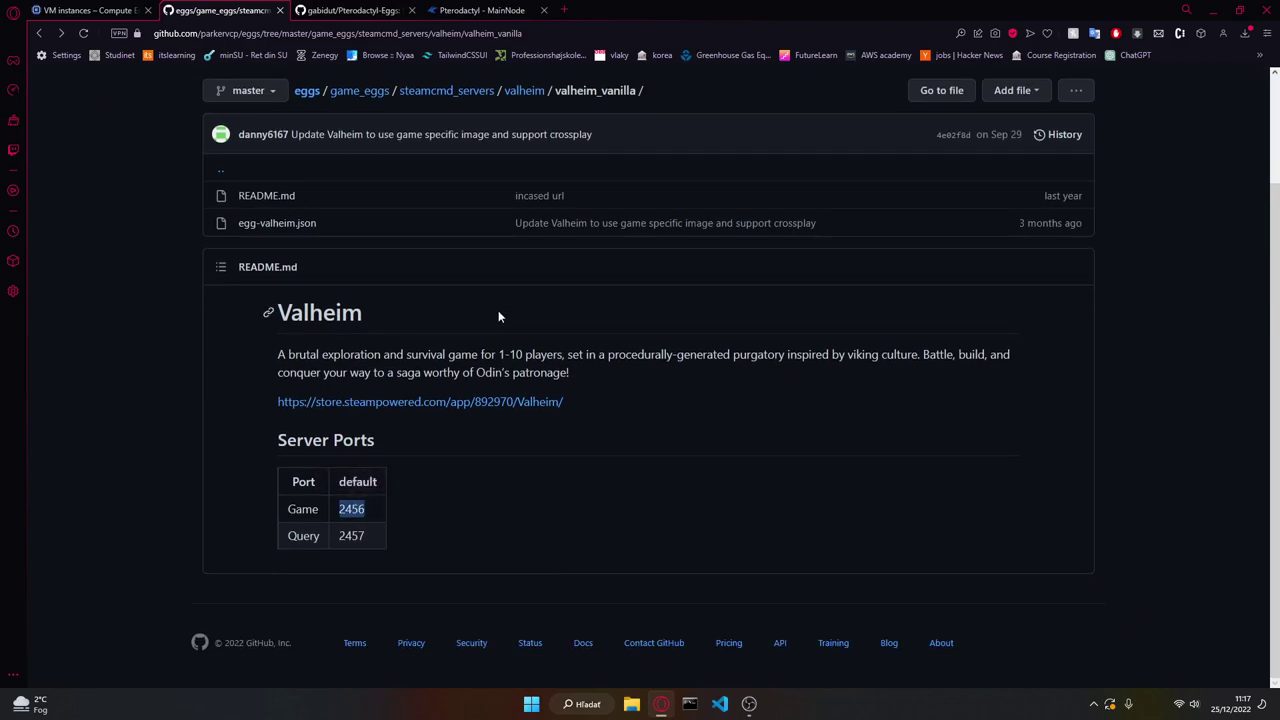
{"action": "left_click", "coordinate": [480, 10]}
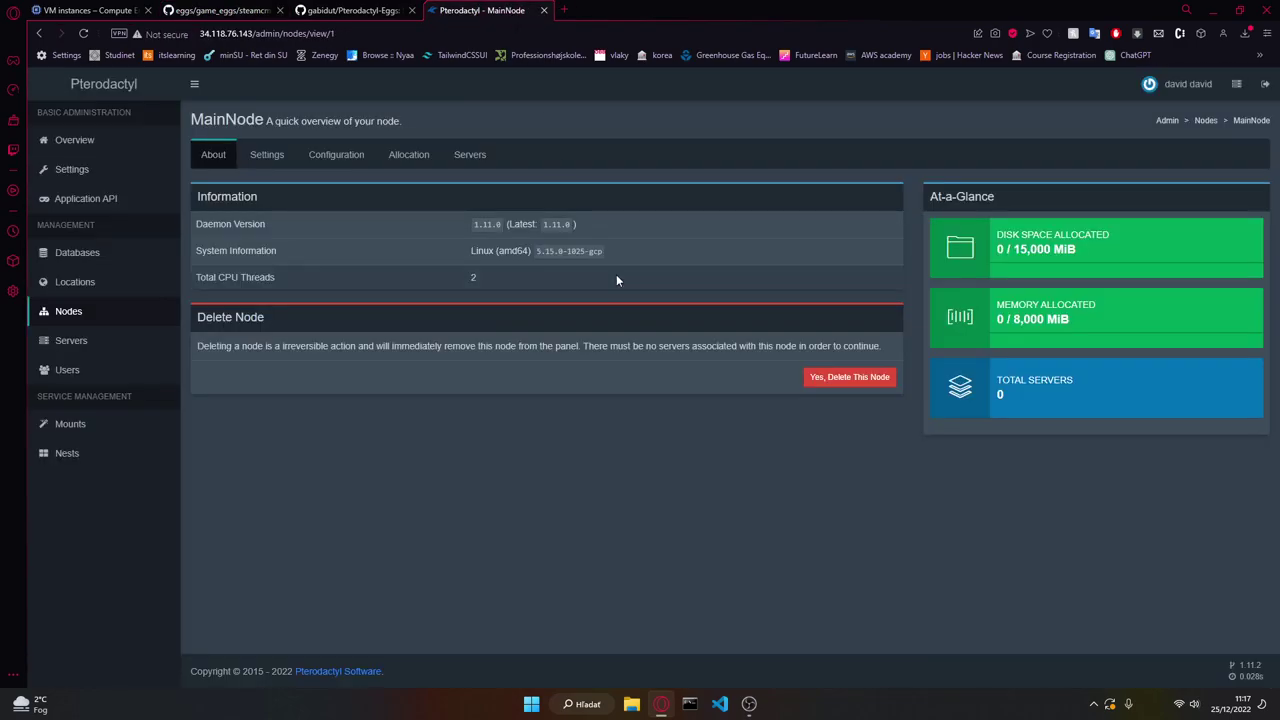
{"action": "left_click", "coordinate": [407, 163]}
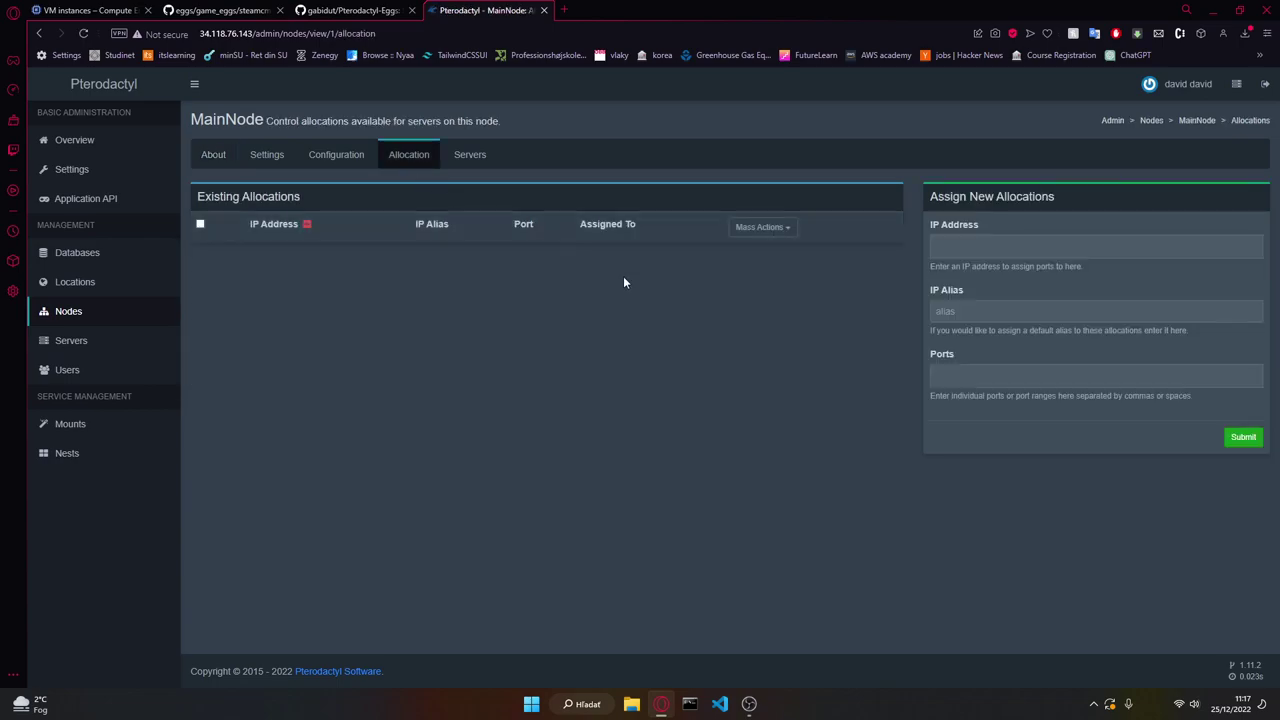
Step: Enter port 2456 for the new allocation and copy the VM's internal IP from Google Cloud
{"action": "left_click", "coordinate": [965, 378]}
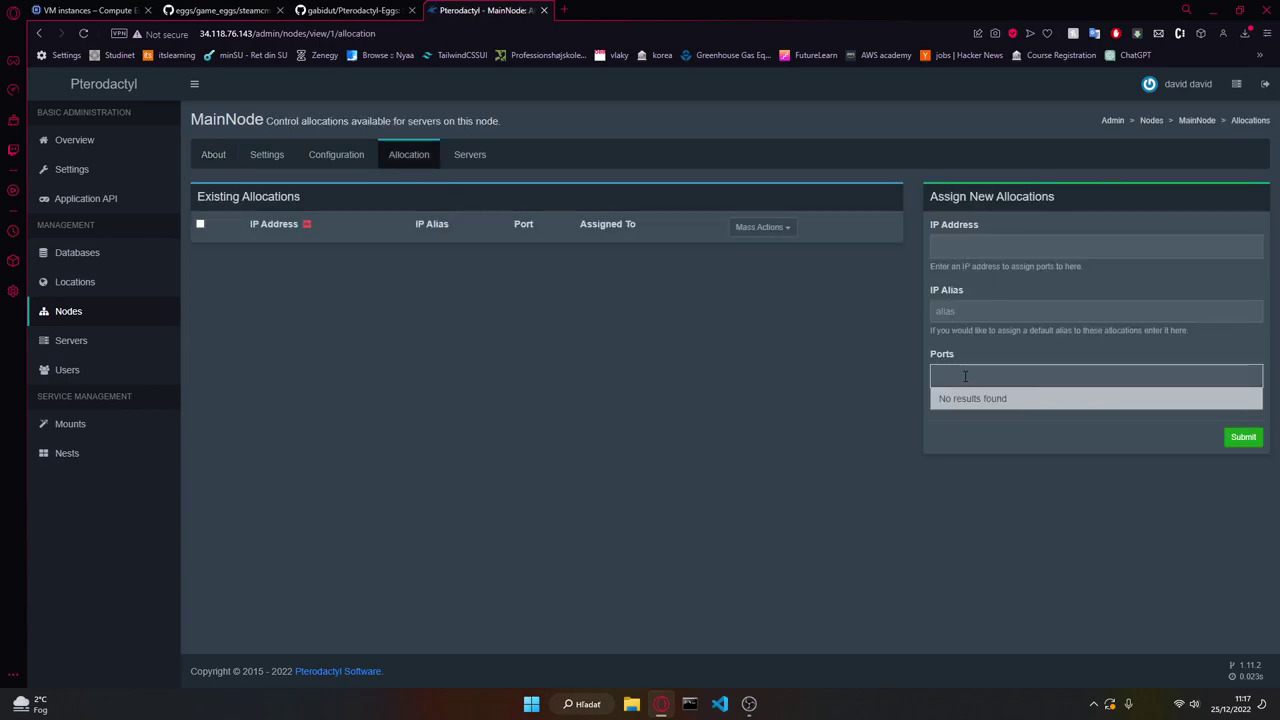
{"action": "type", "text": "2456"}
{"action": "key", "text": "Return"}
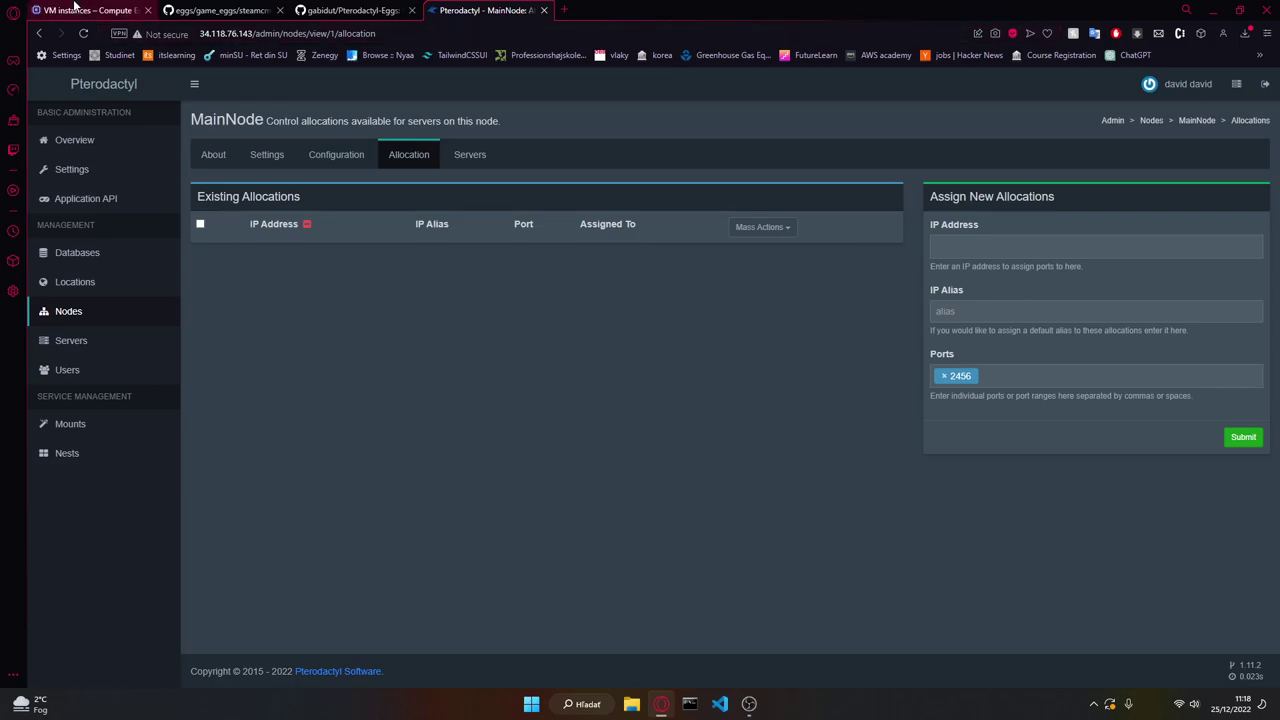
{"action": "left_click", "coordinate": [80, 10]}
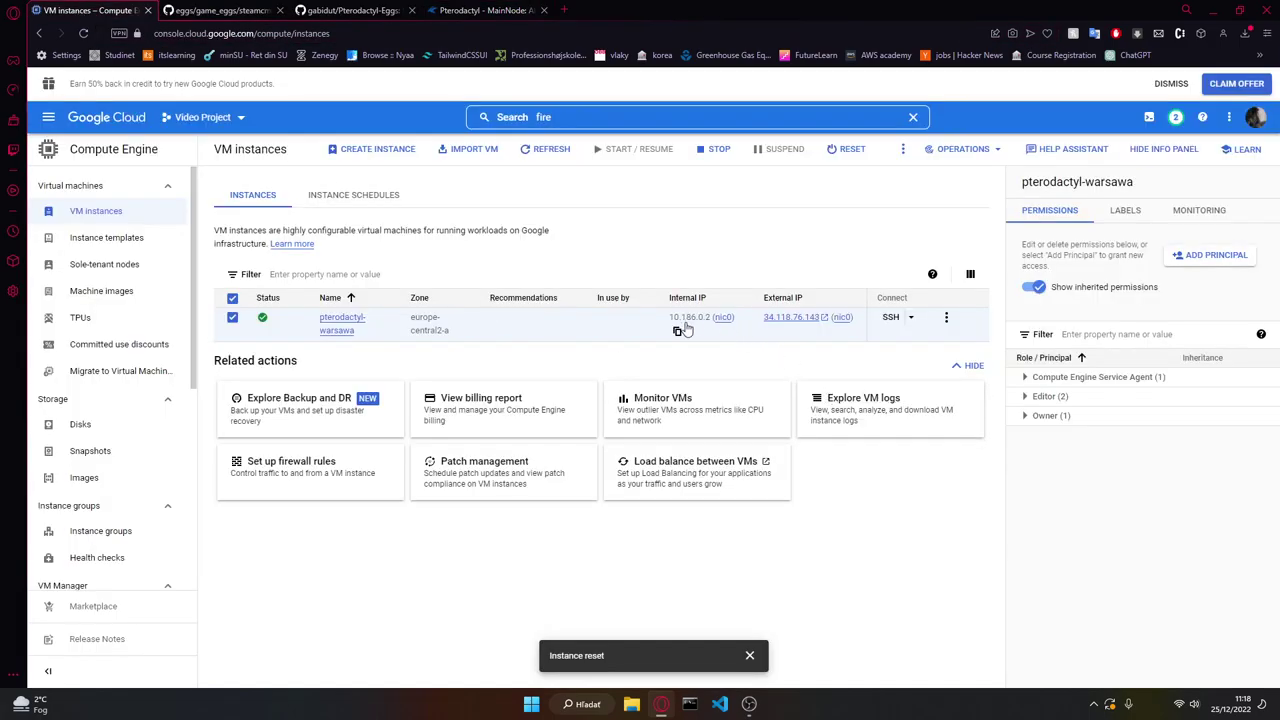
{"action": "left_click", "coordinate": [677, 334]}
Step: Paste 10.186.0.2 as the allocation IP, recheck it in Google Cloud, and submit the allocation
{"action": "left_click", "coordinate": [477, 10]}
{"action": "left_click", "coordinate": [1020, 242]}
{"action": "key", "text": "ctrl+v"}
{"action": "key", "text": "Return"}
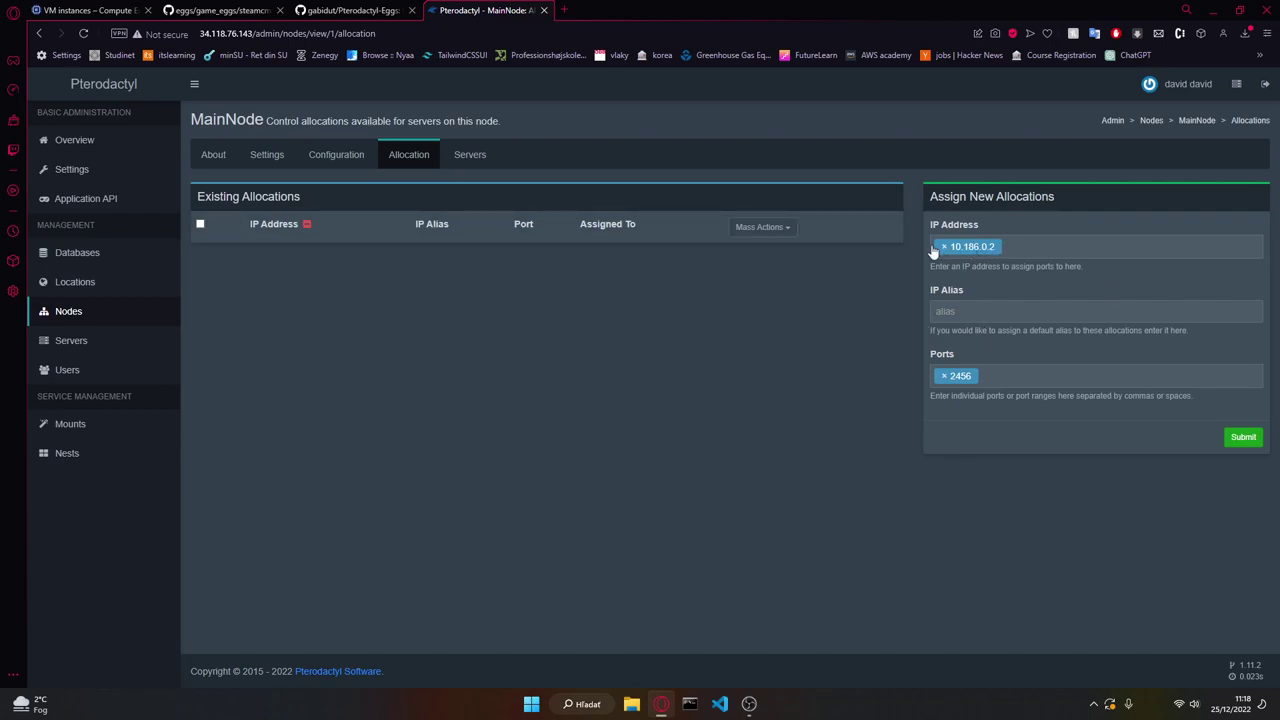
{"action": "left_click", "coordinate": [90, 10]}
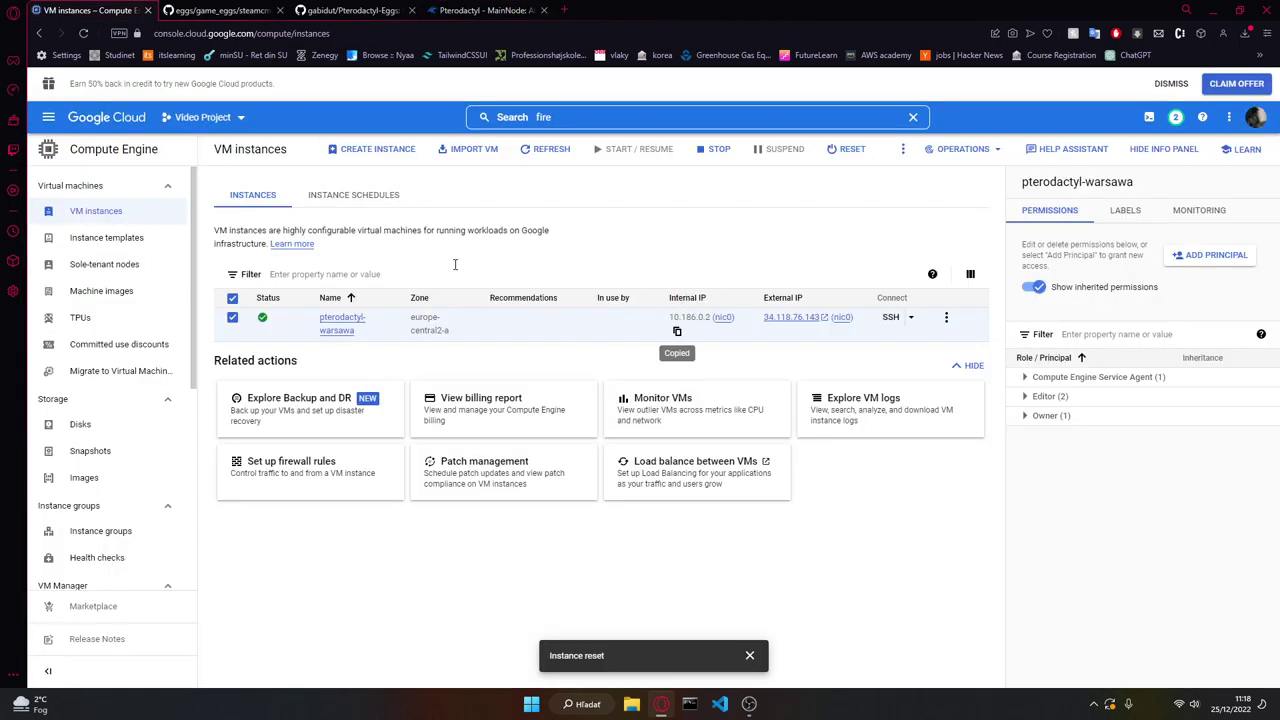
{"action": "left_click", "coordinate": [505, 8]}
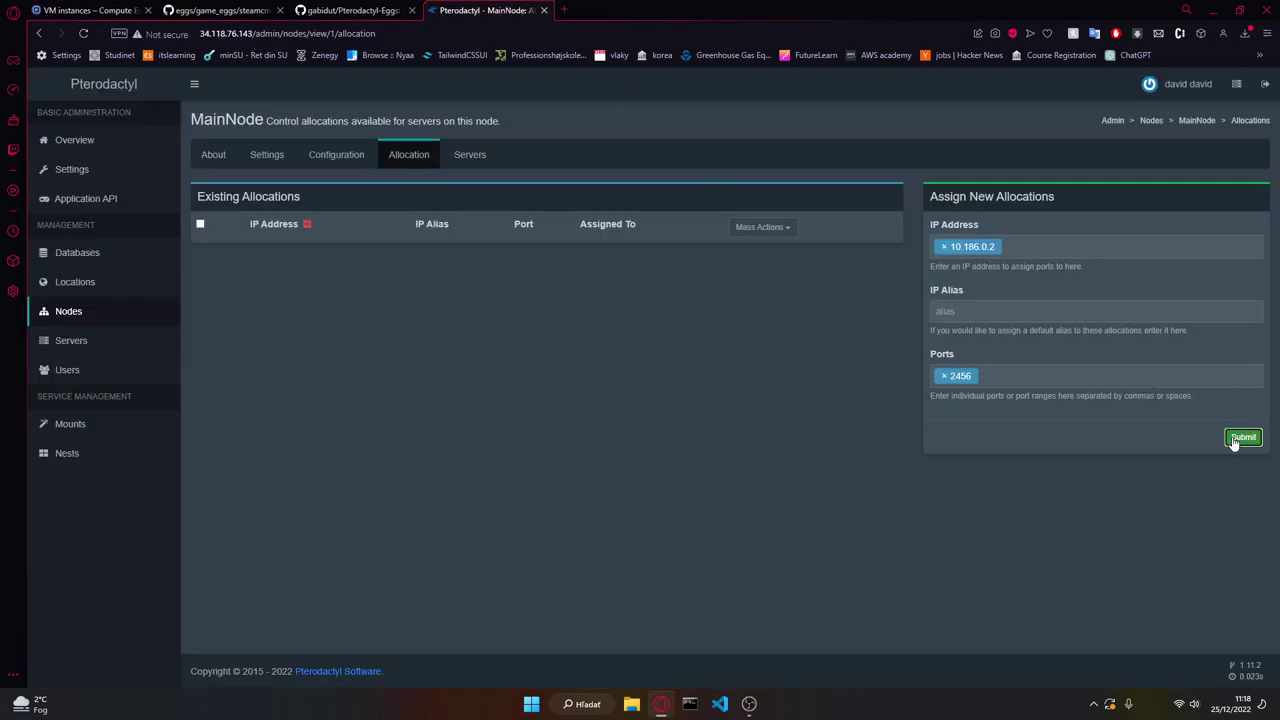
{"action": "left_click", "coordinate": [1243, 437]}
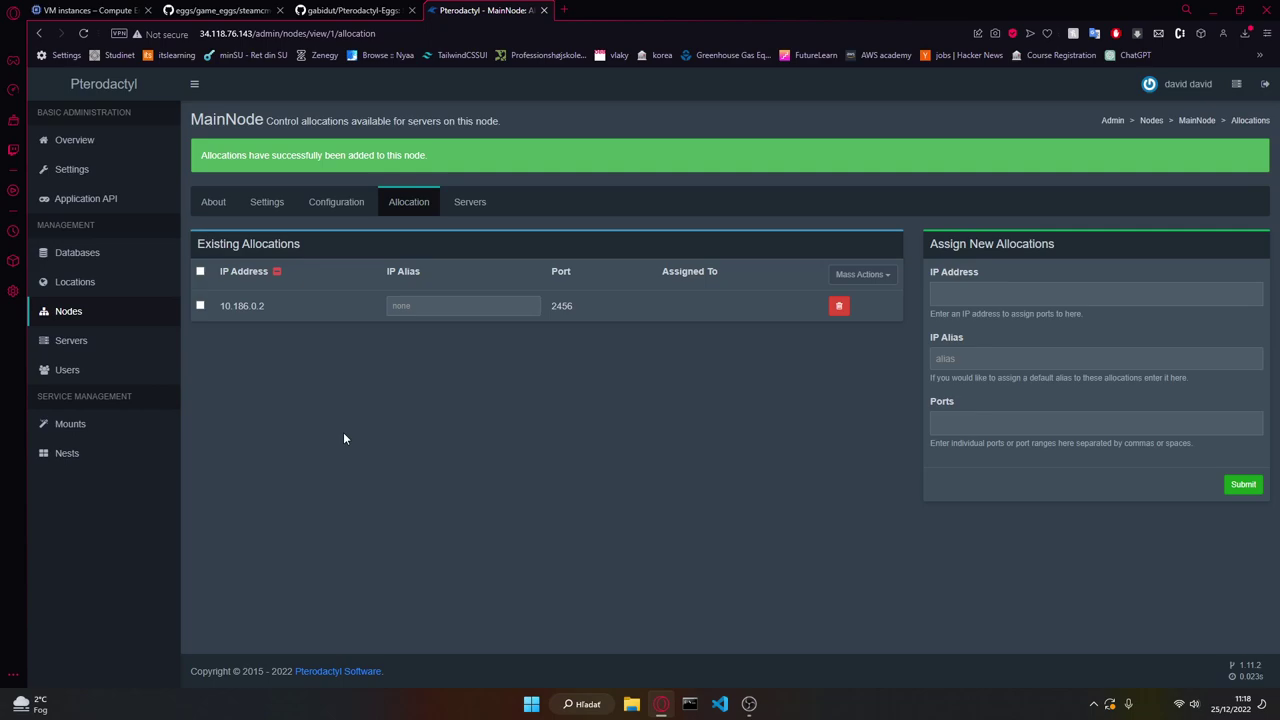
{"action": "left_click", "coordinate": [97, 341]}
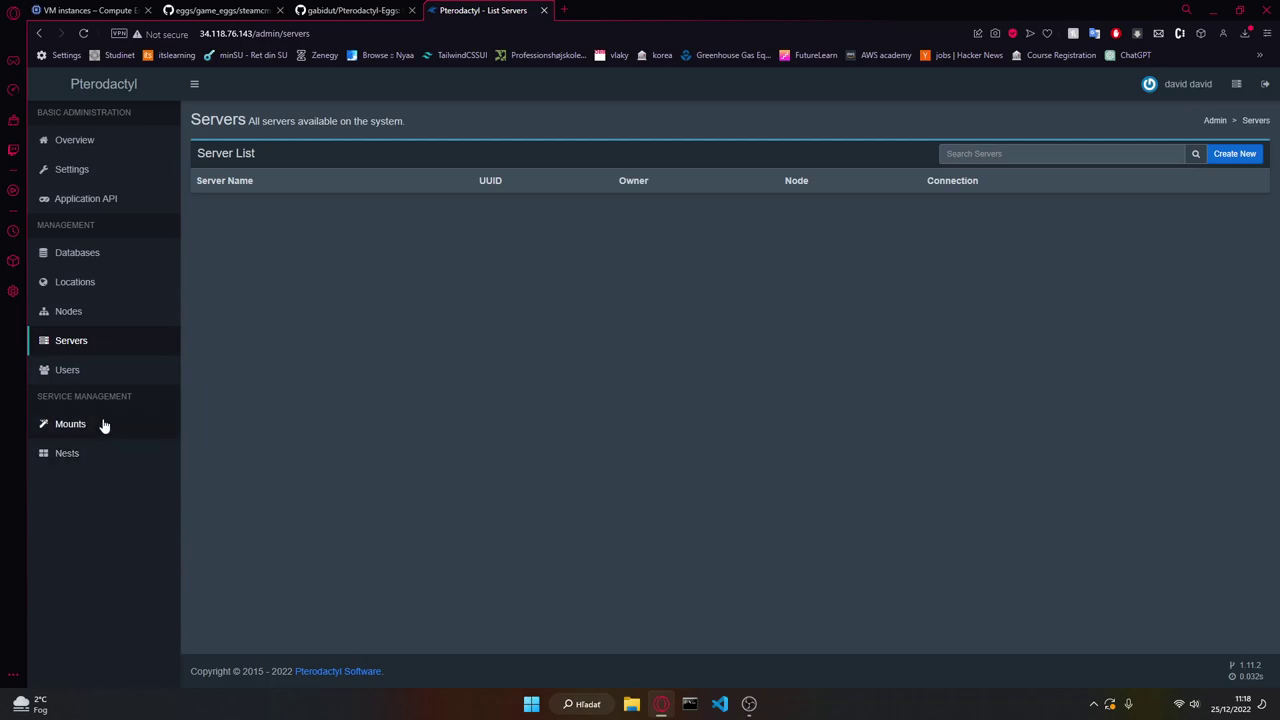
Step: Check which nests the new-server form offers, leaving Minecraft selected
{"action": "left_click", "coordinate": [1220, 155]}
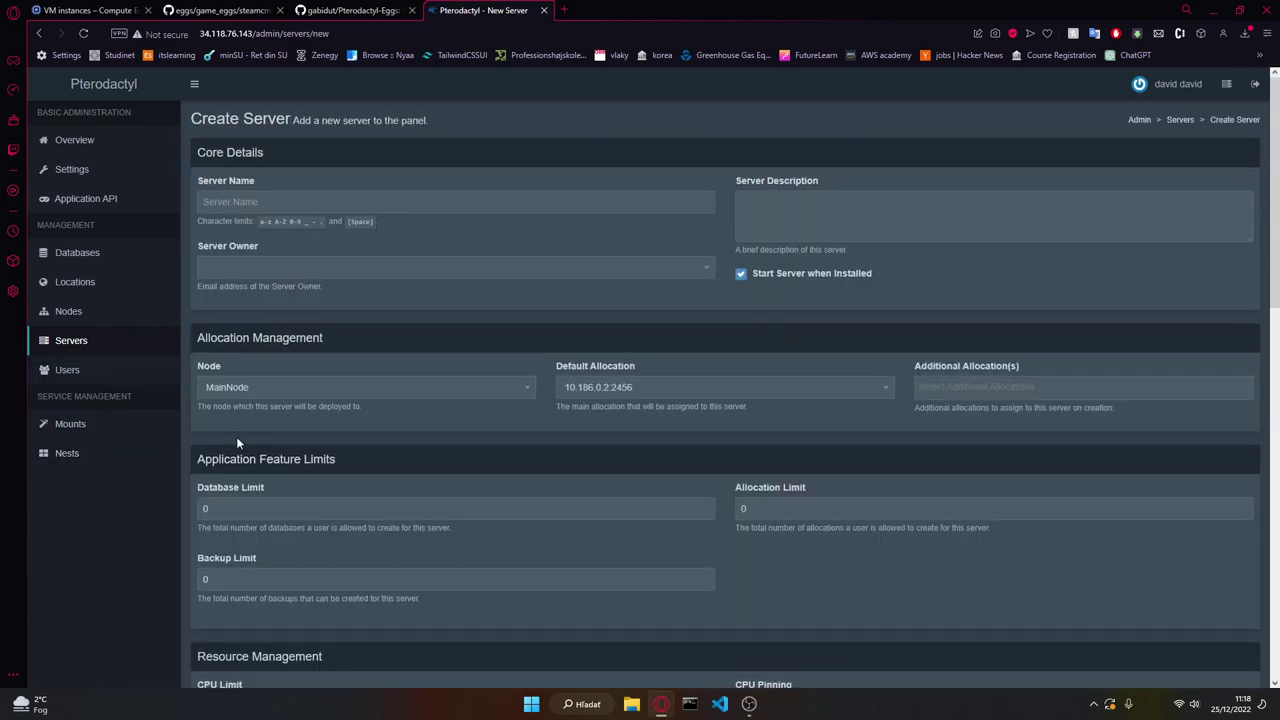
{"action": "scroll", "coordinate": [236, 433], "scroll_direction": "down", "scroll_amount": 8}
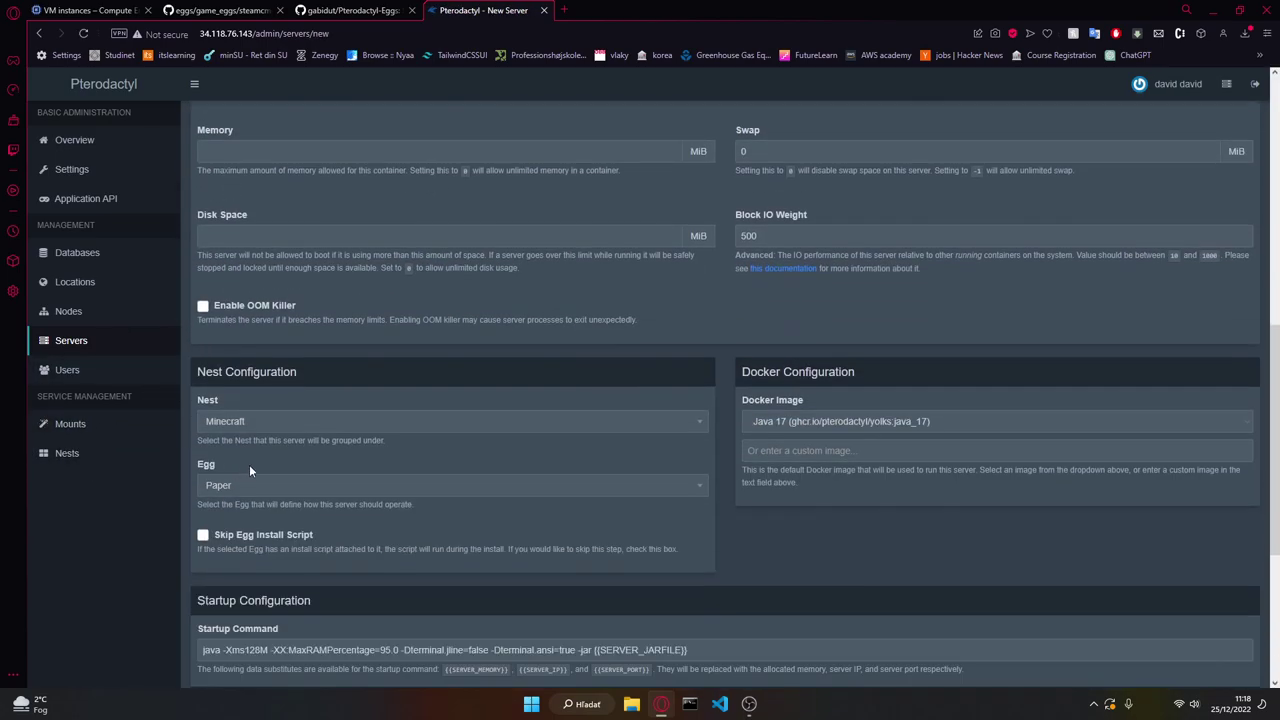
{"action": "left_click", "coordinate": [246, 425]}
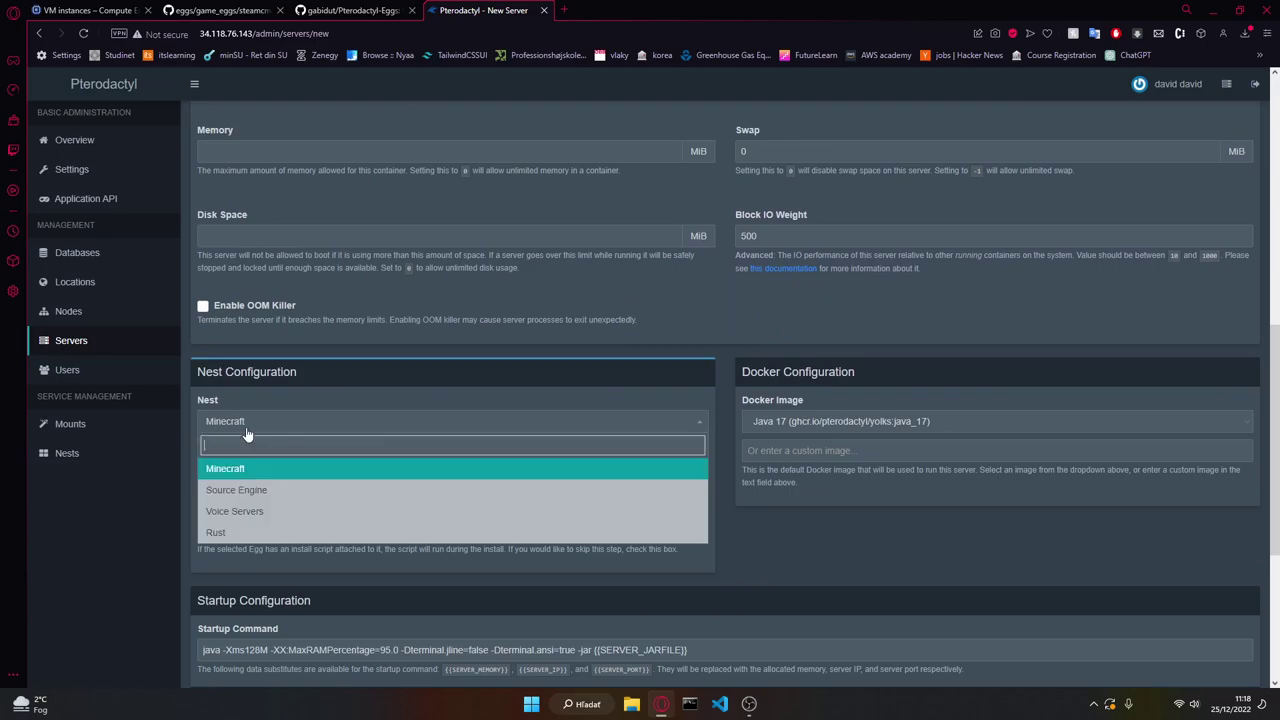
{"action": "left_click", "coordinate": [98, 538]}
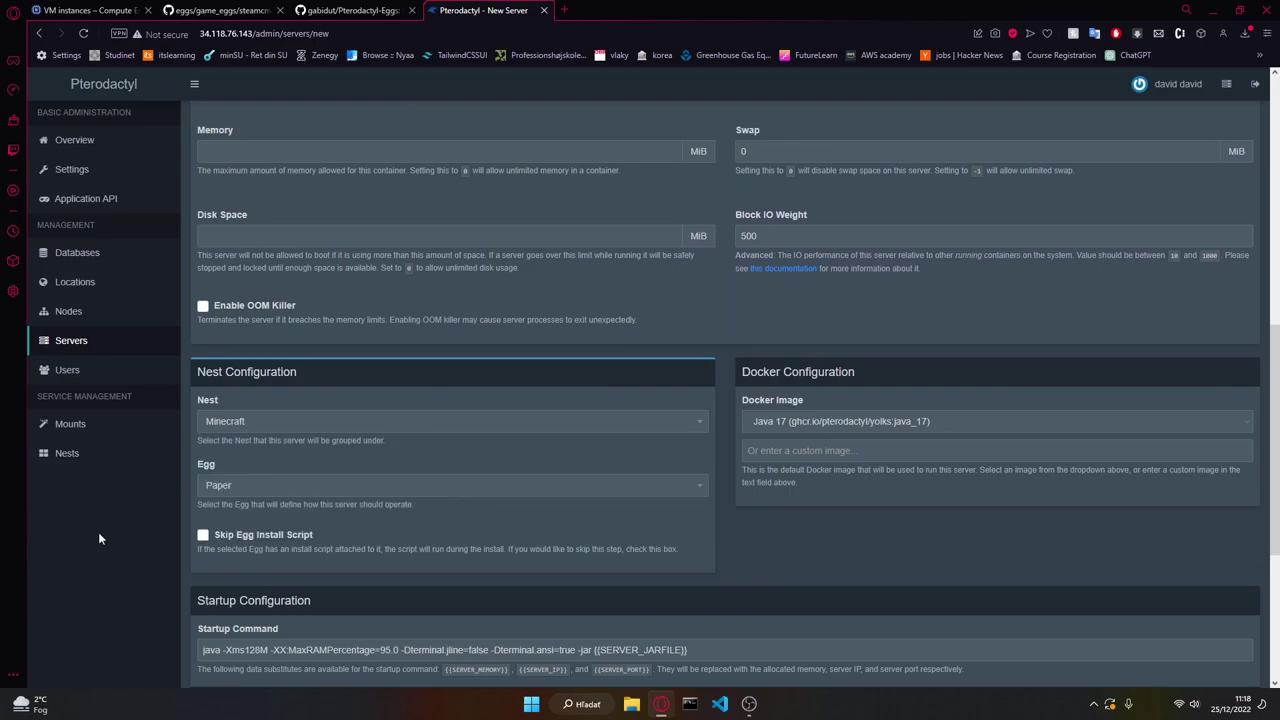
Step: Create a nest named Valheim and return to the Nests list
{"action": "left_click", "coordinate": [65, 453]}
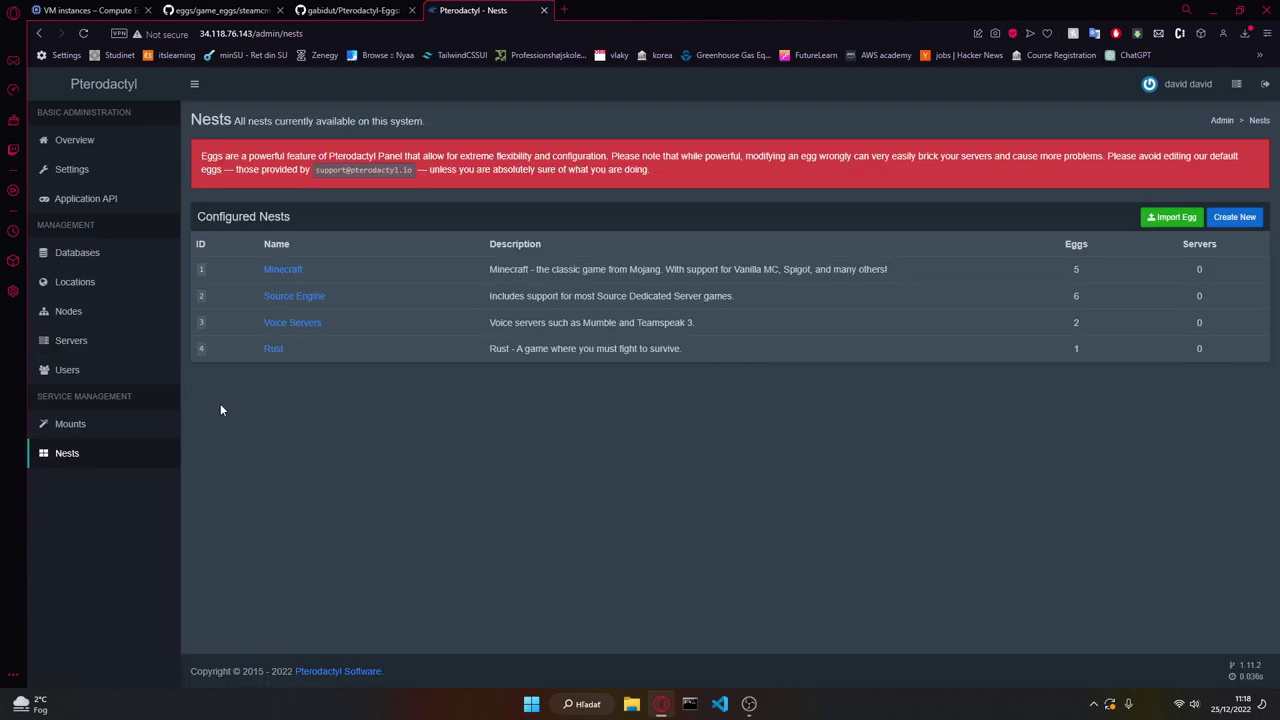
{"action": "left_click", "coordinate": [1234, 217]}
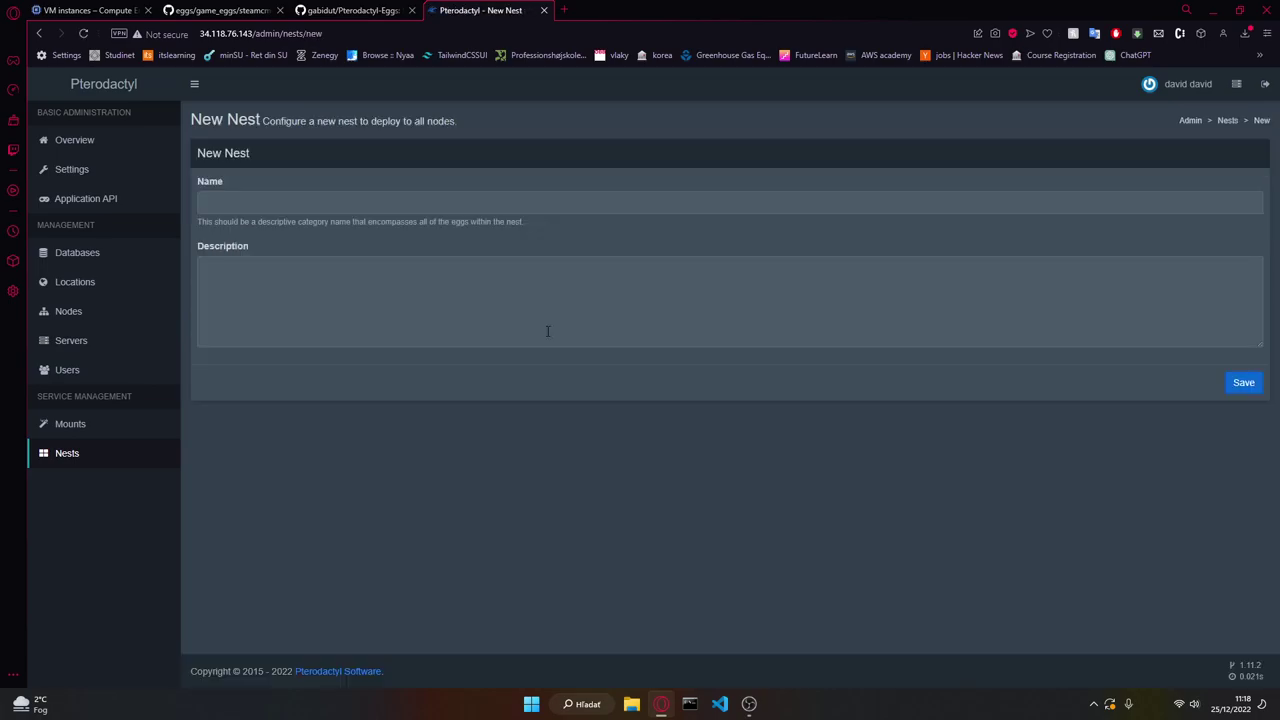
{"action": "left_click", "coordinate": [300, 198]}
{"action": "type", "text": "Va"}
{"action": "left_click", "coordinate": [300, 230]}
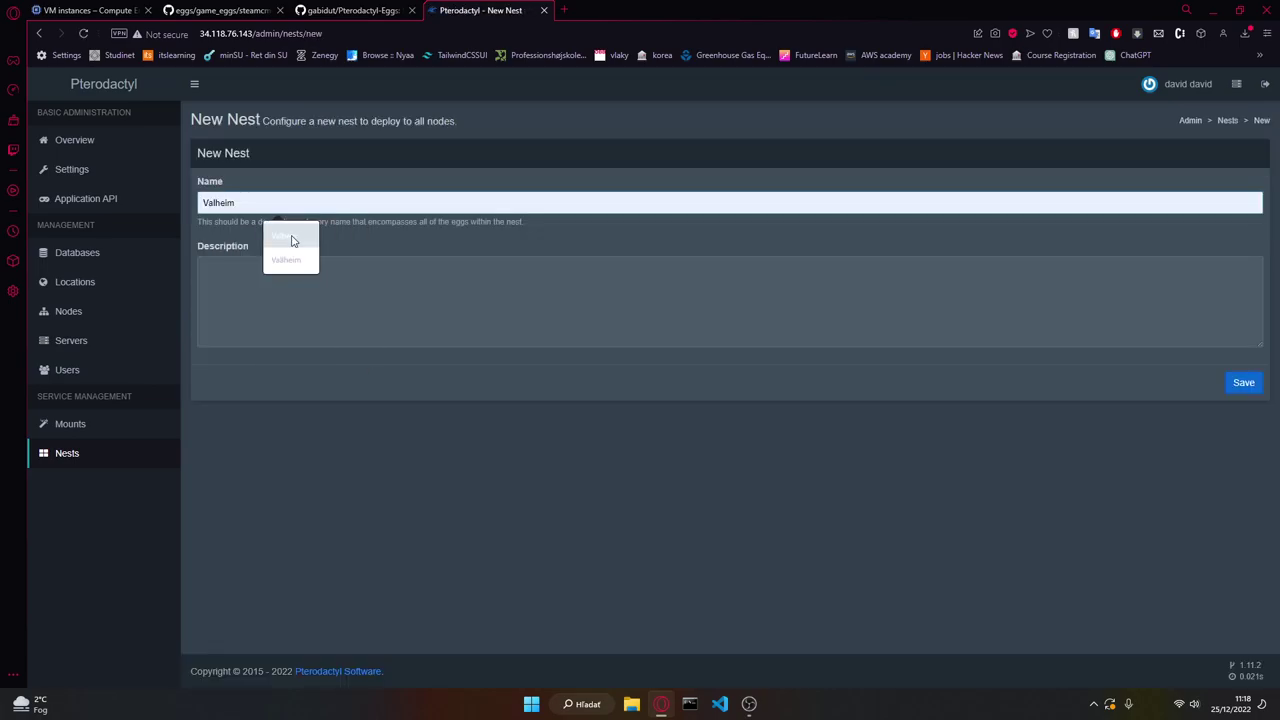
{"action": "left_click", "coordinate": [1240, 384]}
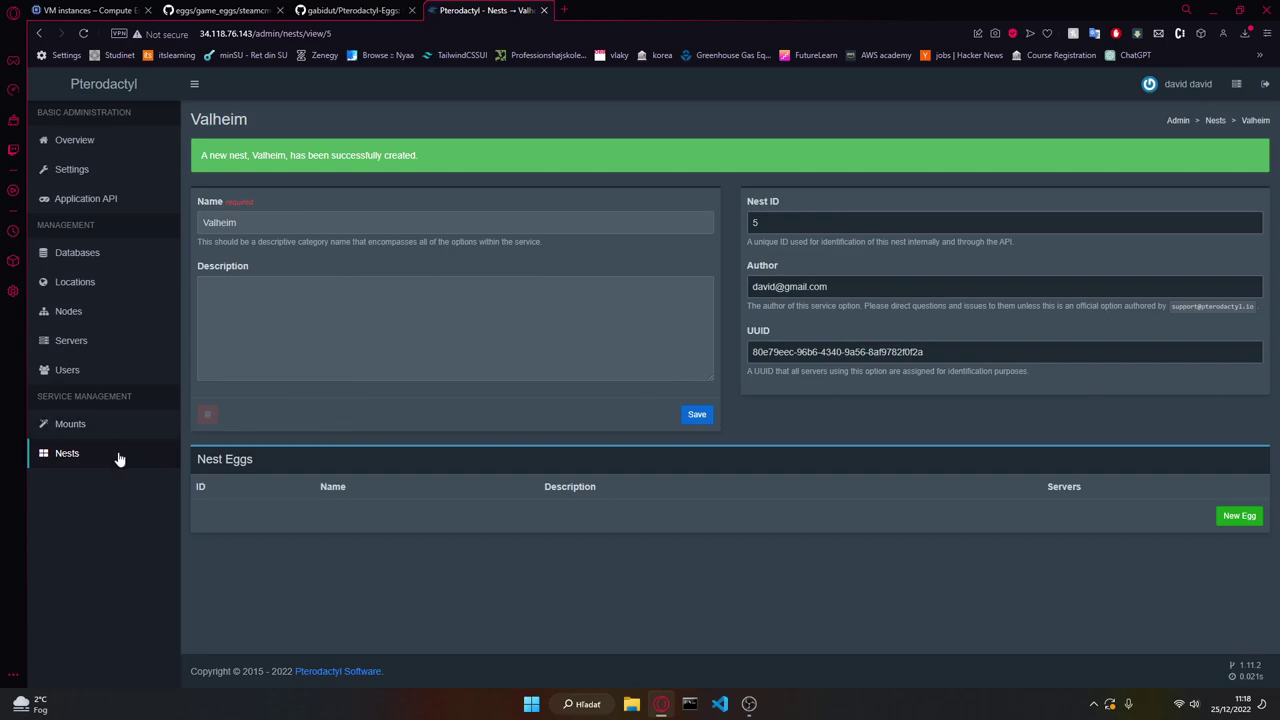
{"action": "left_click", "coordinate": [67, 453]}
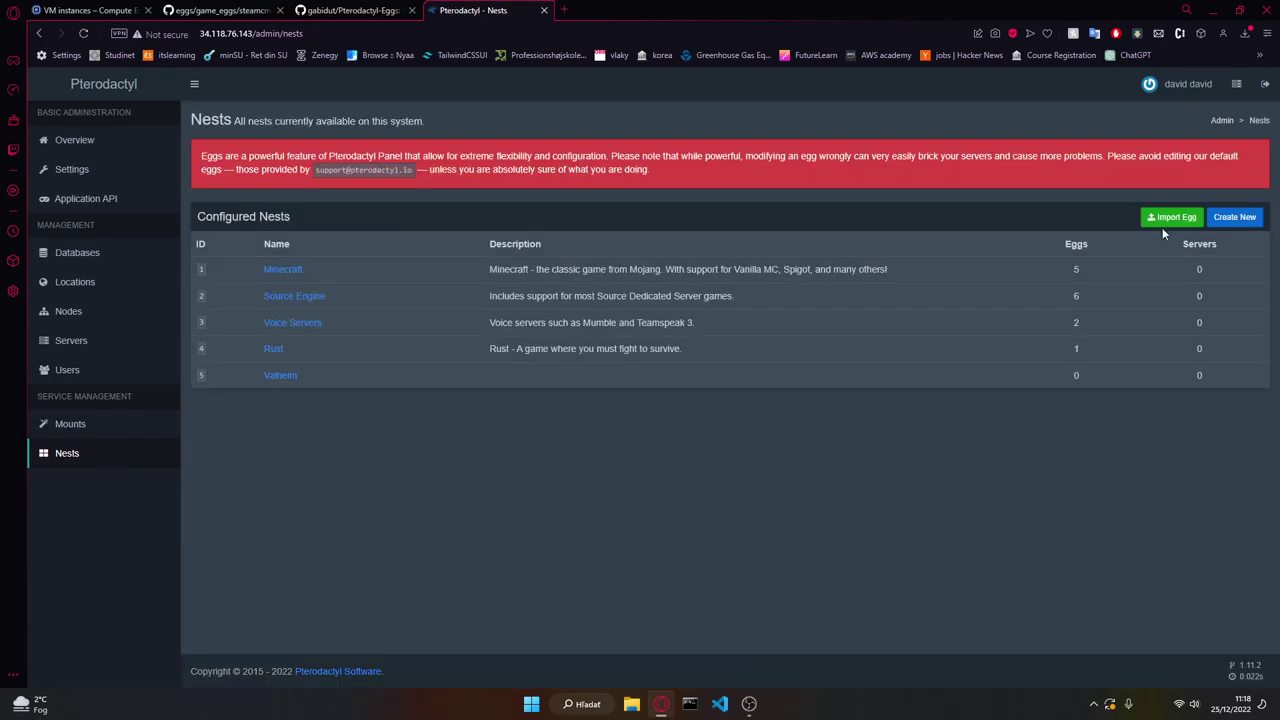
Step: Import egg-valheim.json as an egg in the Valheim nest
{"action": "left_click", "coordinate": [1168, 217]}
{"action": "left_click", "coordinate": [476, 166]}
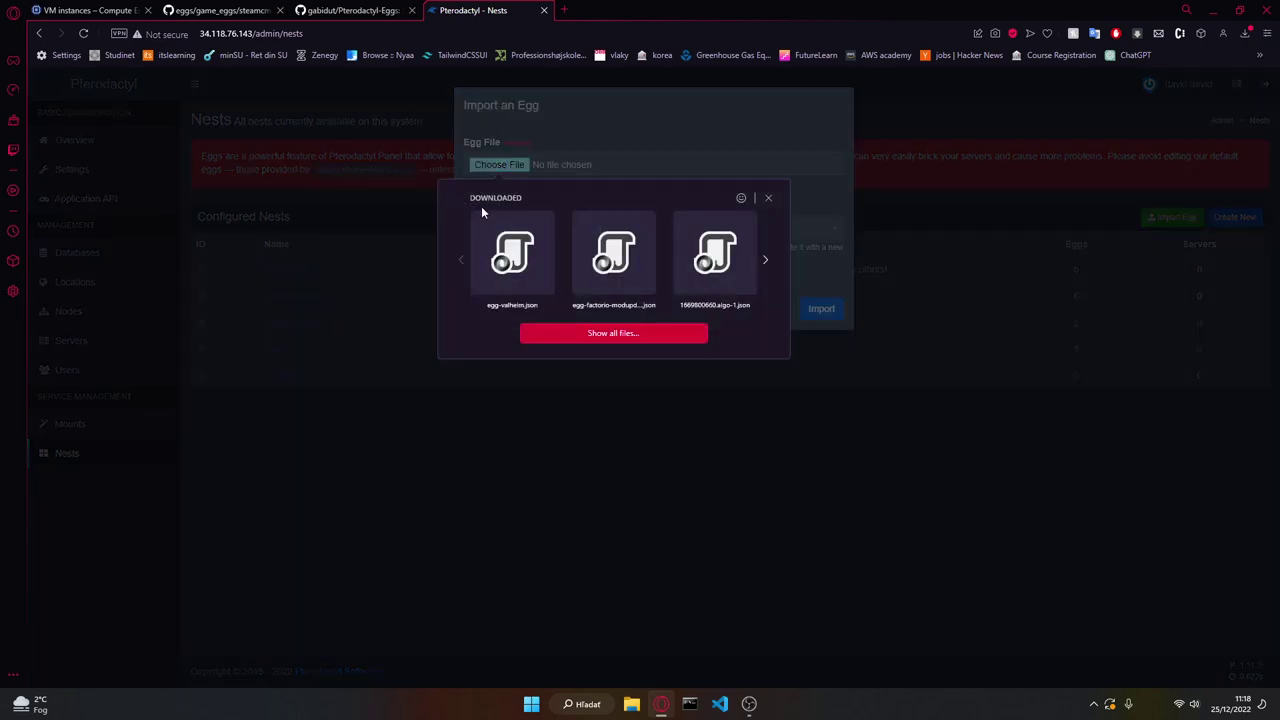
{"action": "left_click", "coordinate": [547, 243]}
{"action": "left_click", "coordinate": [547, 235]}
{"action": "left_click", "coordinate": [523, 360]}
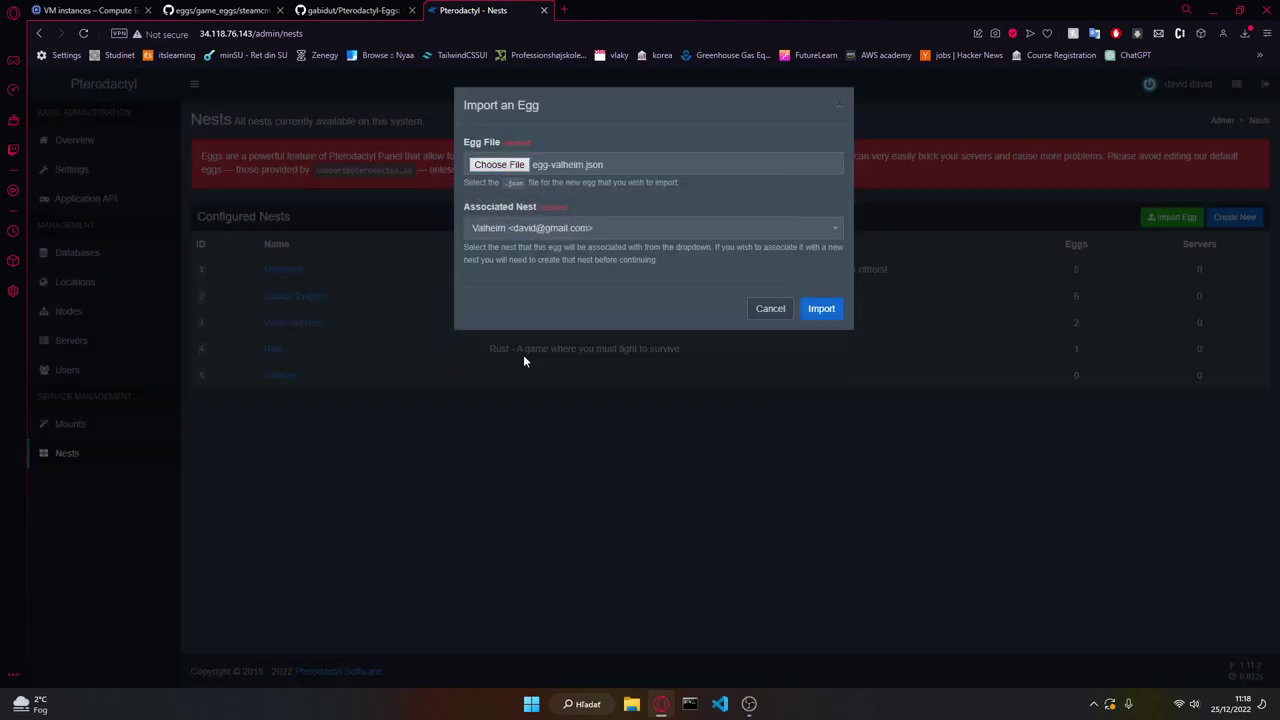
{"action": "left_click", "coordinate": [821, 310]}
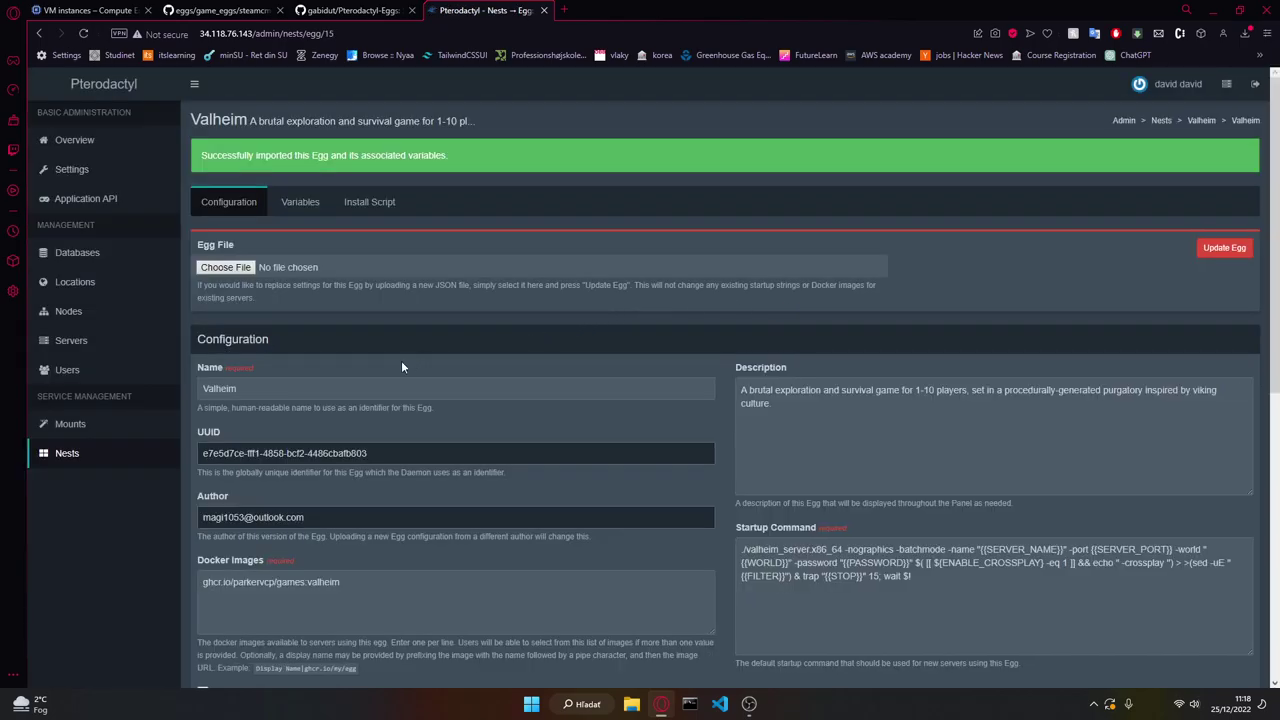
Step: Save the Valheim egg configuration and review its process management and outgoing IP notes
{"action": "scroll", "coordinate": [1261, 187], "scroll_direction": "down", "scroll_amount": 15}
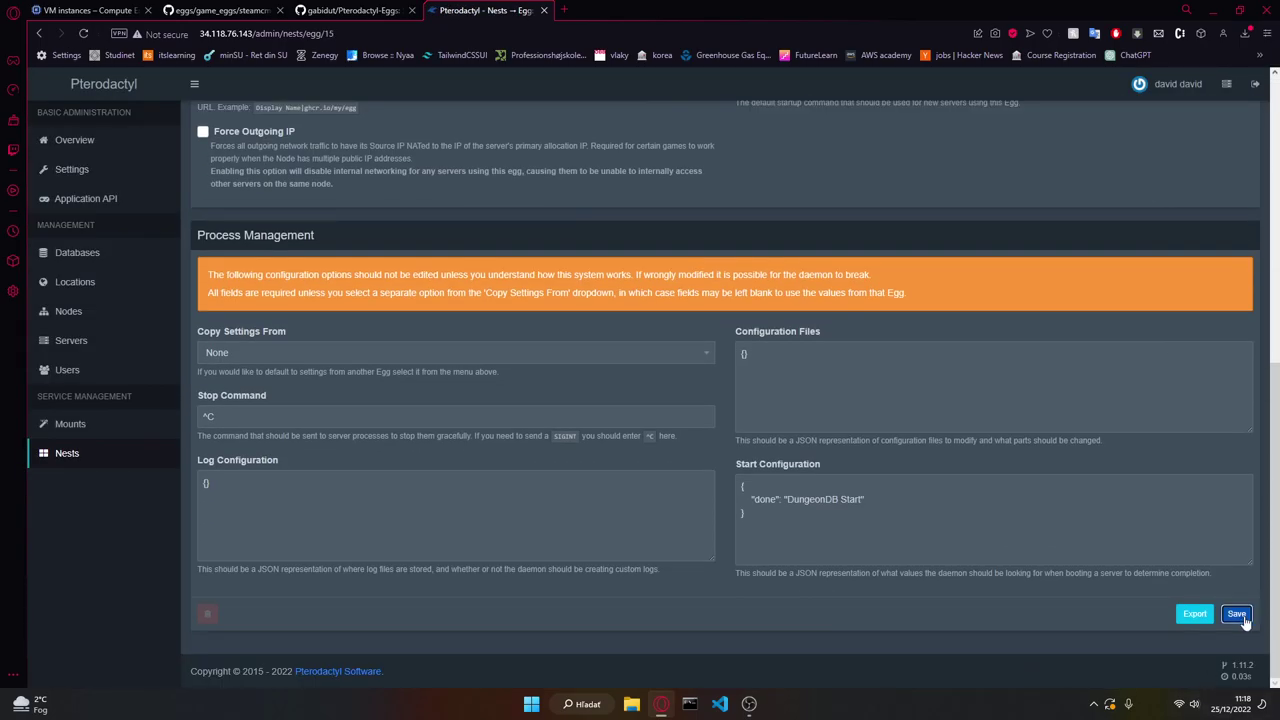
{"action": "left_click", "coordinate": [1244, 618]}
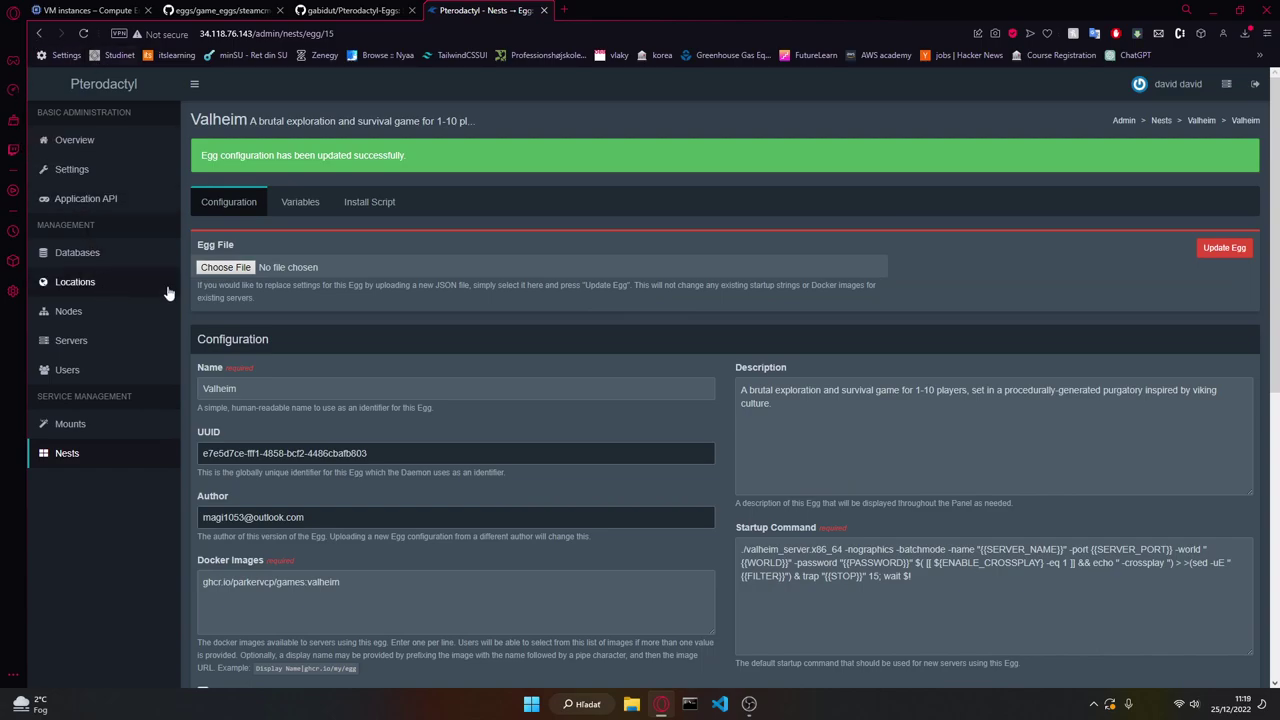
{"action": "scroll", "coordinate": [331, 296], "scroll_direction": "down", "scroll_amount": 5}
{"action": "scroll", "coordinate": [420, 346], "scroll_direction": "up", "scroll_amount": 1}
{"action": "left_click_drag", "start_coordinate": [316, 568], "coordinate": [633, 569]}
{"action": "left_click_drag", "start_coordinate": [578, 440], "coordinate": [412, 452]}
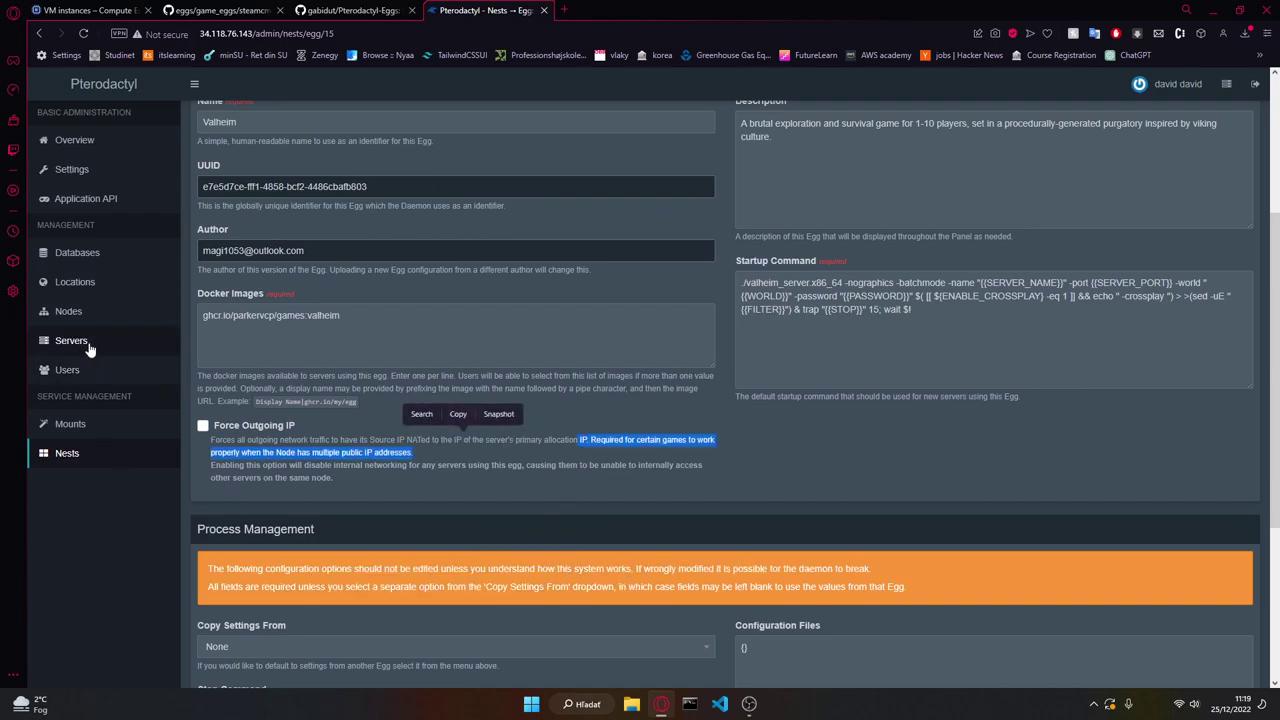
{"action": "left_click", "coordinate": [86, 344]}
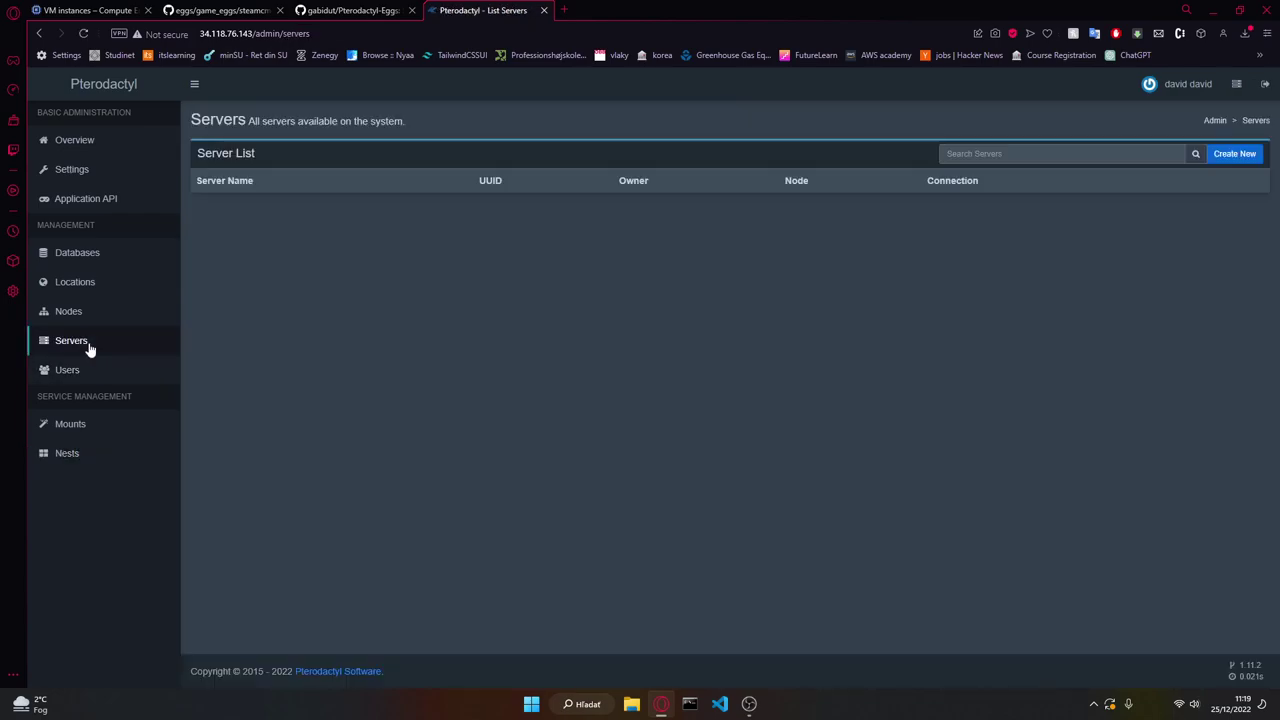
Step: Name the new server Valheim Server and make the admin user its owner
{"action": "left_click", "coordinate": [1233, 155]}
{"action": "left_click", "coordinate": [264, 201]}
{"action": "type", "text": "Valheim Ser"}
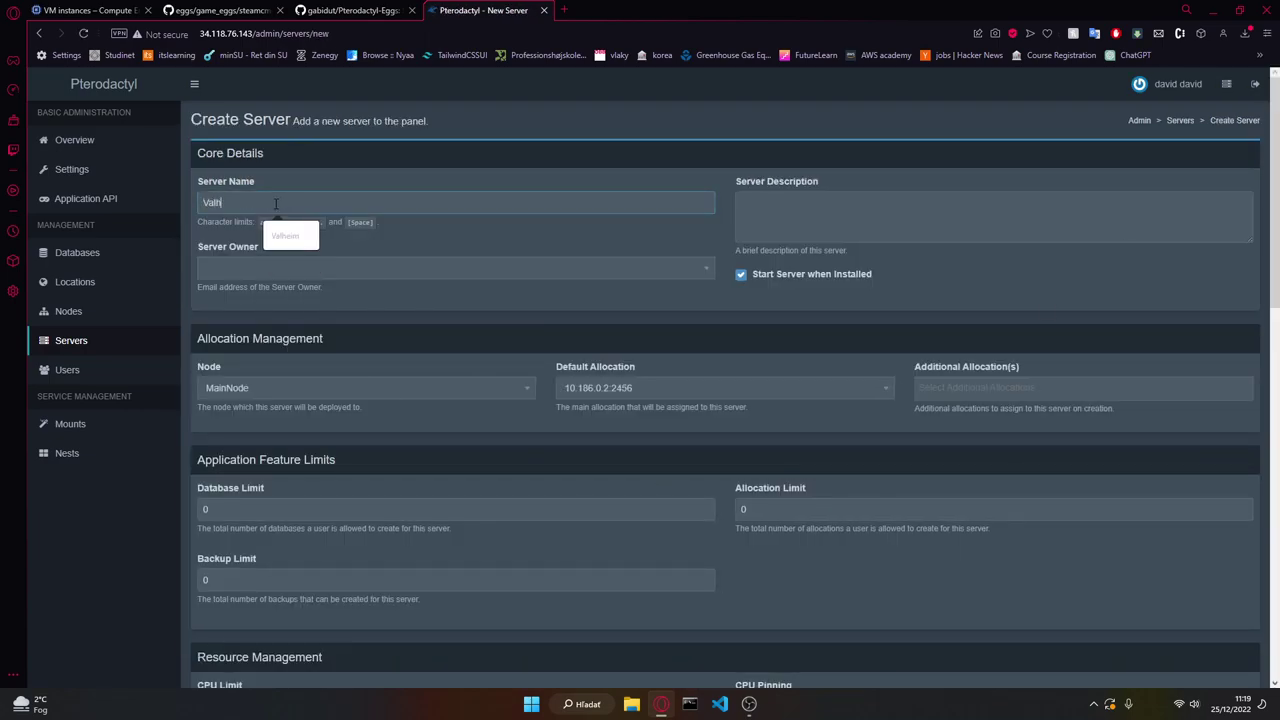
{"action": "left_click", "coordinate": [270, 265]}
{"action": "type", "text": "da"}
{"action": "left_click", "coordinate": [240, 316]}
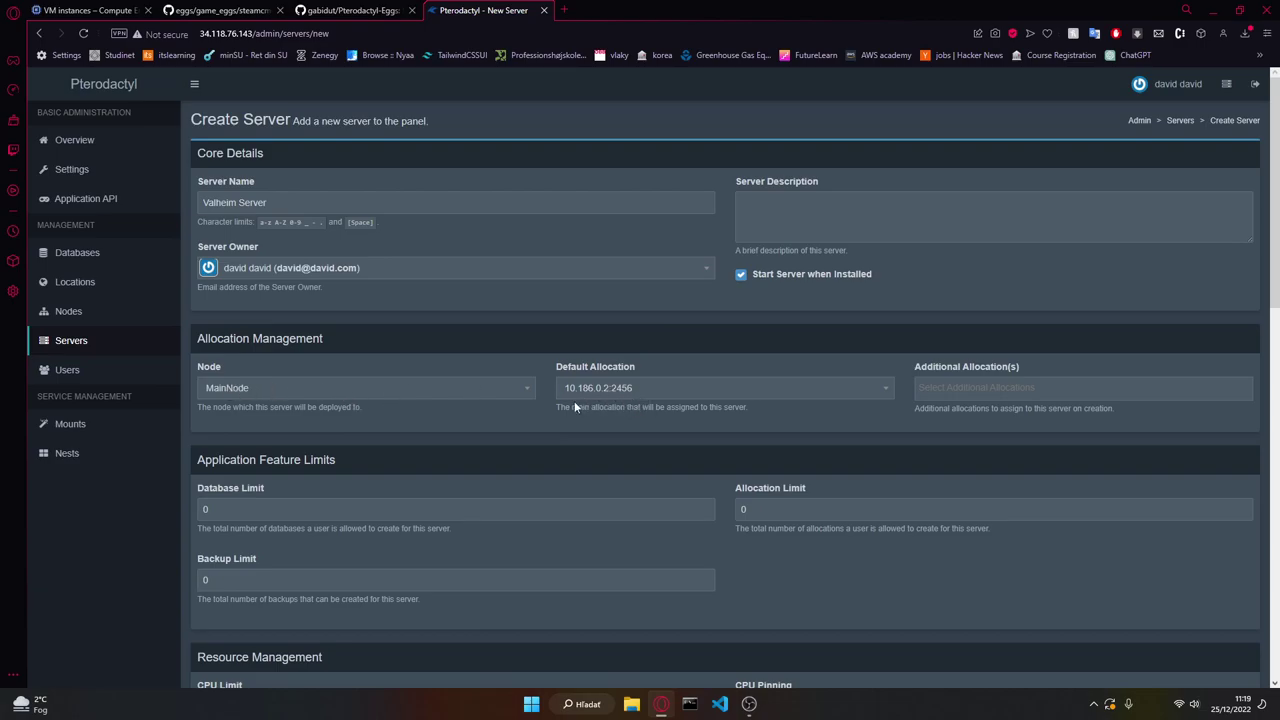
Step: Set memory and disk space to 0 (unlimited), reviewing the CPU limit and pinning fields
{"action": "scroll", "coordinate": [293, 369], "scroll_direction": "down", "scroll_amount": 2}
{"action": "scroll", "coordinate": [242, 394], "scroll_direction": "down", "scroll_amount": 4}
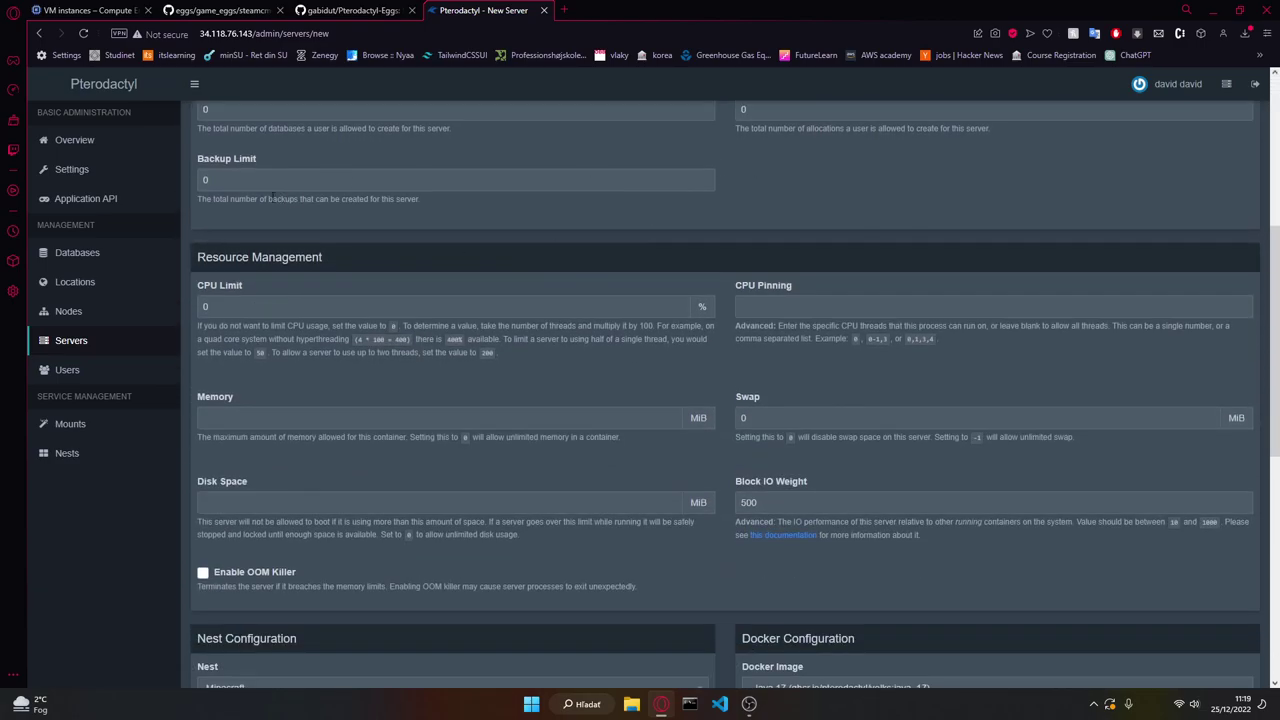
{"action": "scroll", "coordinate": [448, 329], "scroll_direction": "up", "scroll_amount": 2}
{"action": "scroll", "coordinate": [248, 391], "scroll_direction": "down", "scroll_amount": 1}
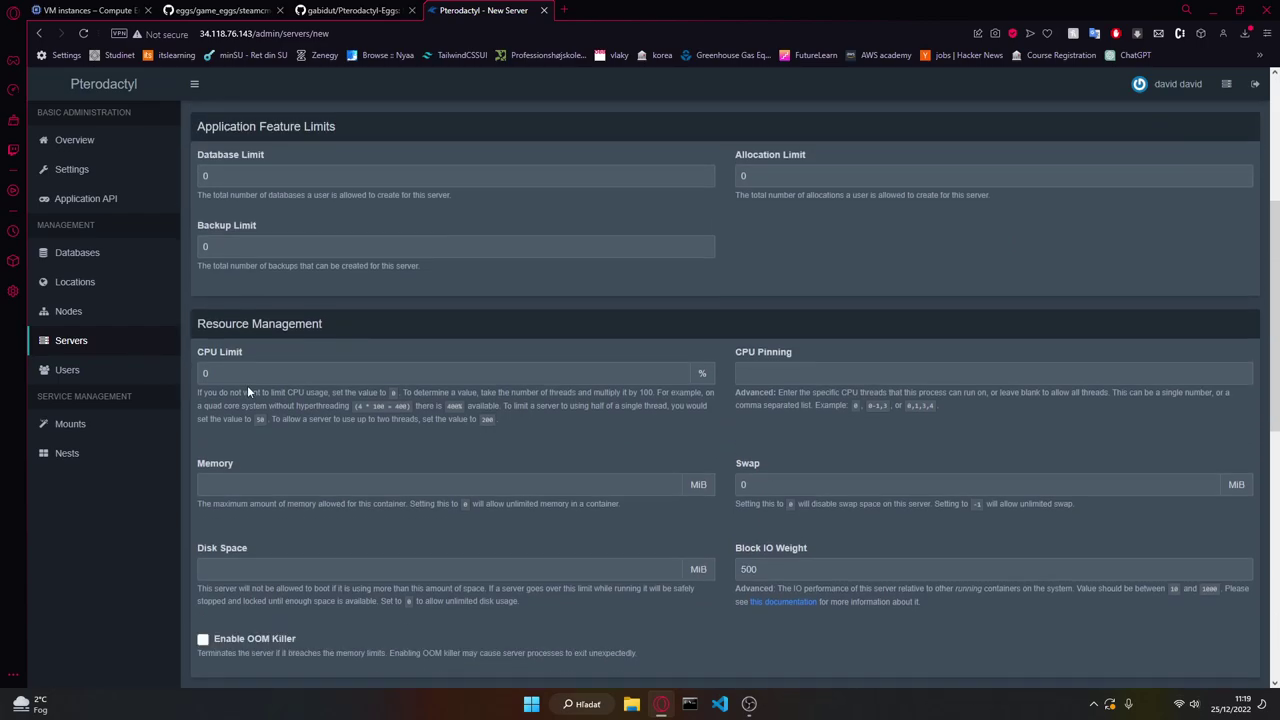
{"action": "left_click", "coordinate": [216, 373]}
{"action": "left_click", "coordinate": [786, 375]}
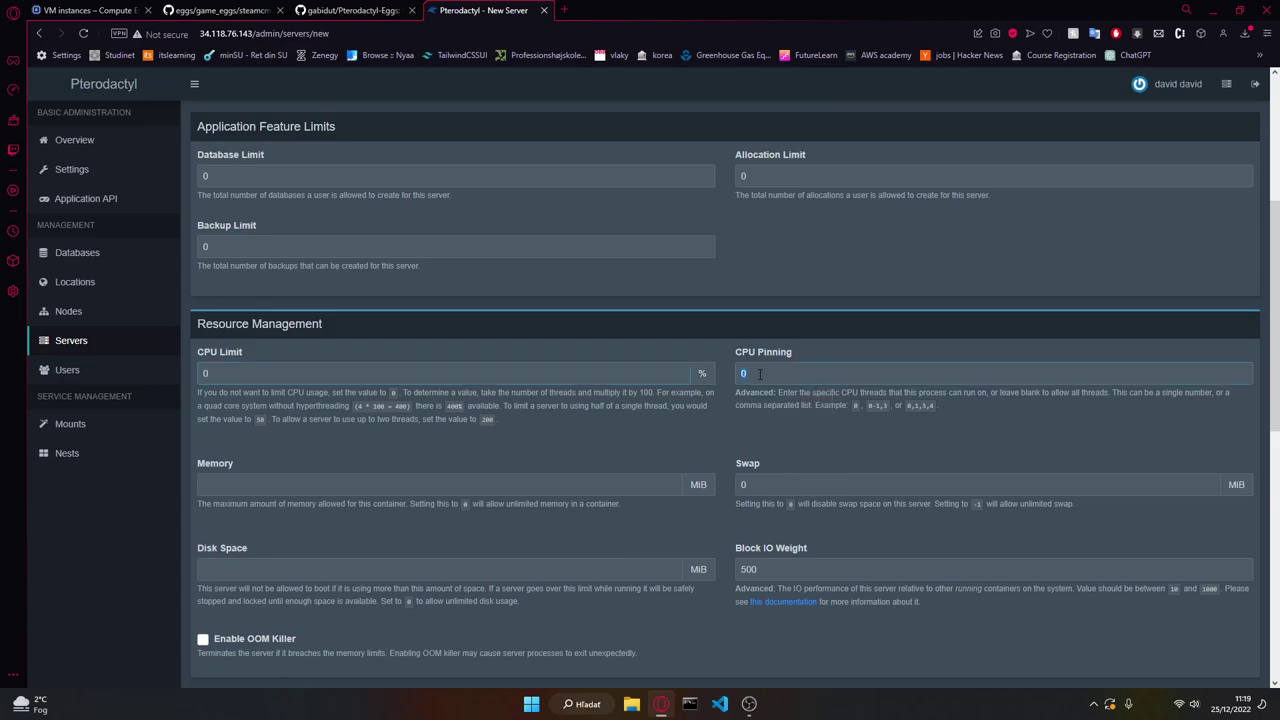
{"action": "left_click", "coordinate": [447, 484]}
{"action": "type", "text": "0"}
{"action": "scroll", "coordinate": [467, 423], "scroll_direction": "down", "scroll_amount": 2}
{"action": "left_click", "coordinate": [365, 440]}
{"action": "type", "text": "0"}
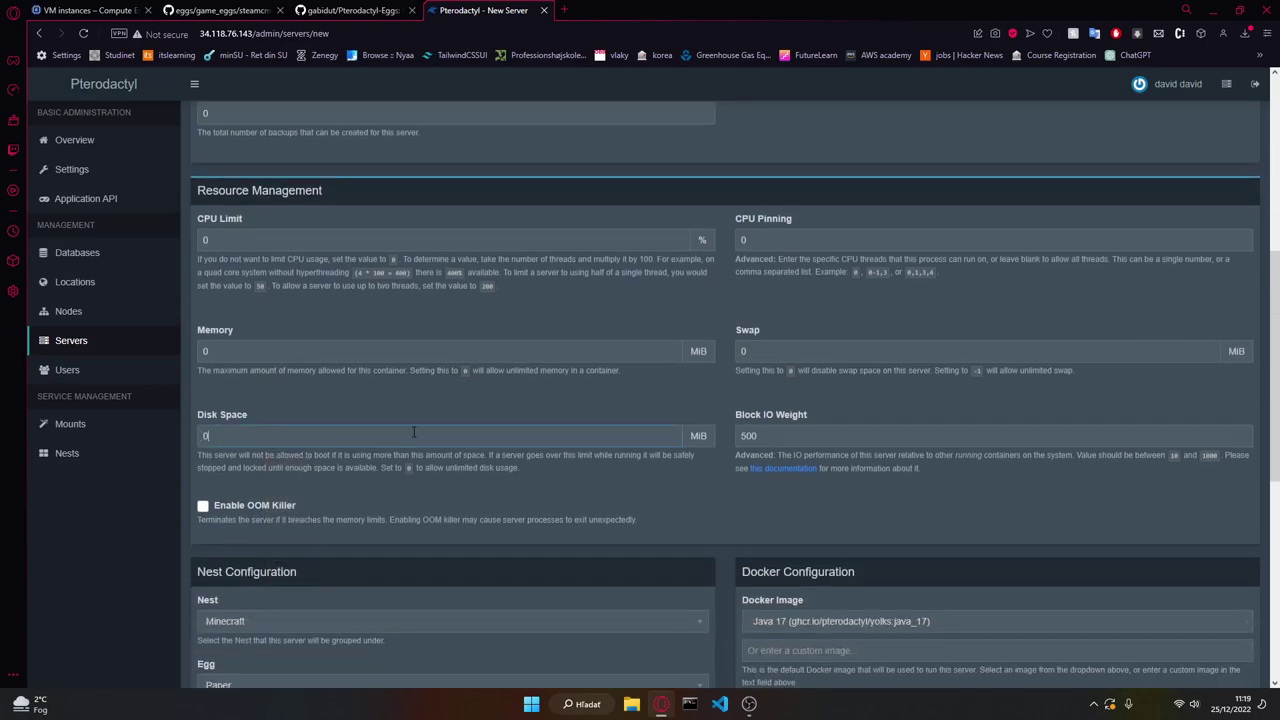
{"action": "scroll", "coordinate": [420, 418], "scroll_direction": "down", "scroll_amount": 2}
Step: Choose Valheim as the server's nest
{"action": "left_click", "coordinate": [234, 490]}
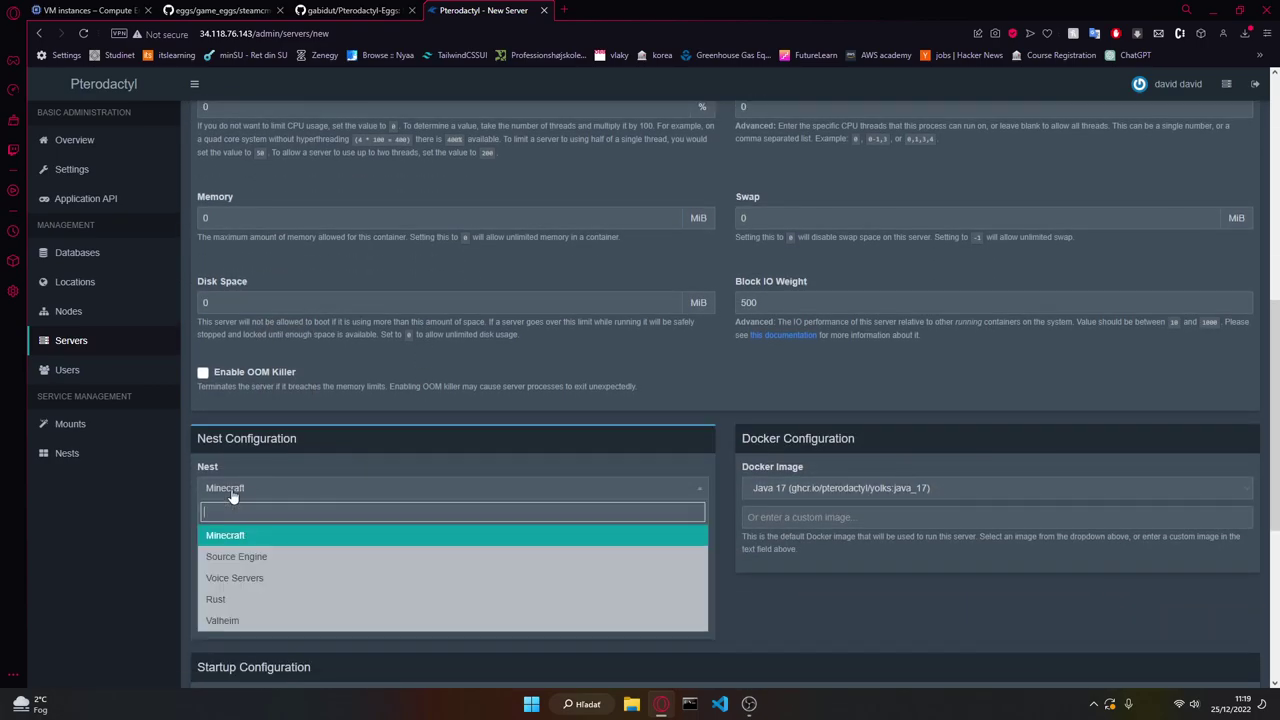
{"action": "left_click", "coordinate": [229, 618]}
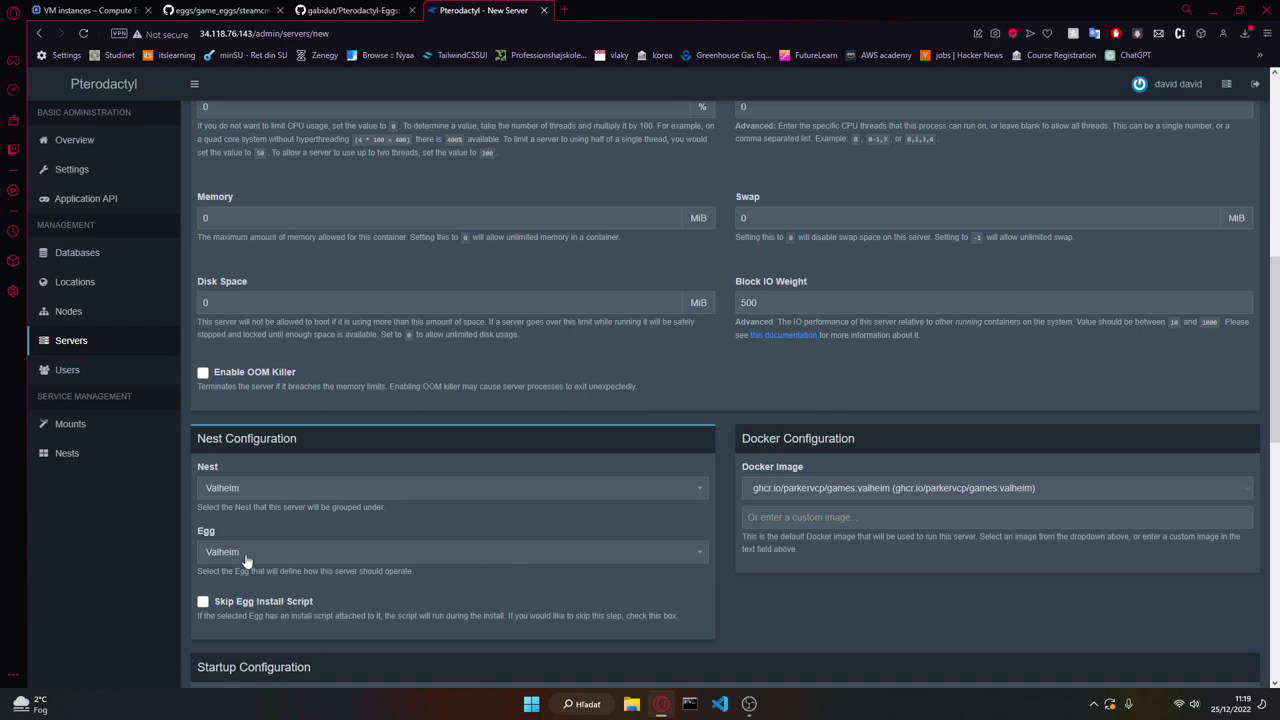
{"action": "left_click", "coordinate": [251, 492]}
{"action": "left_click", "coordinate": [418, 488]}
{"action": "scroll", "coordinate": [272, 570], "scroll_direction": "down", "scroll_amount": 5}
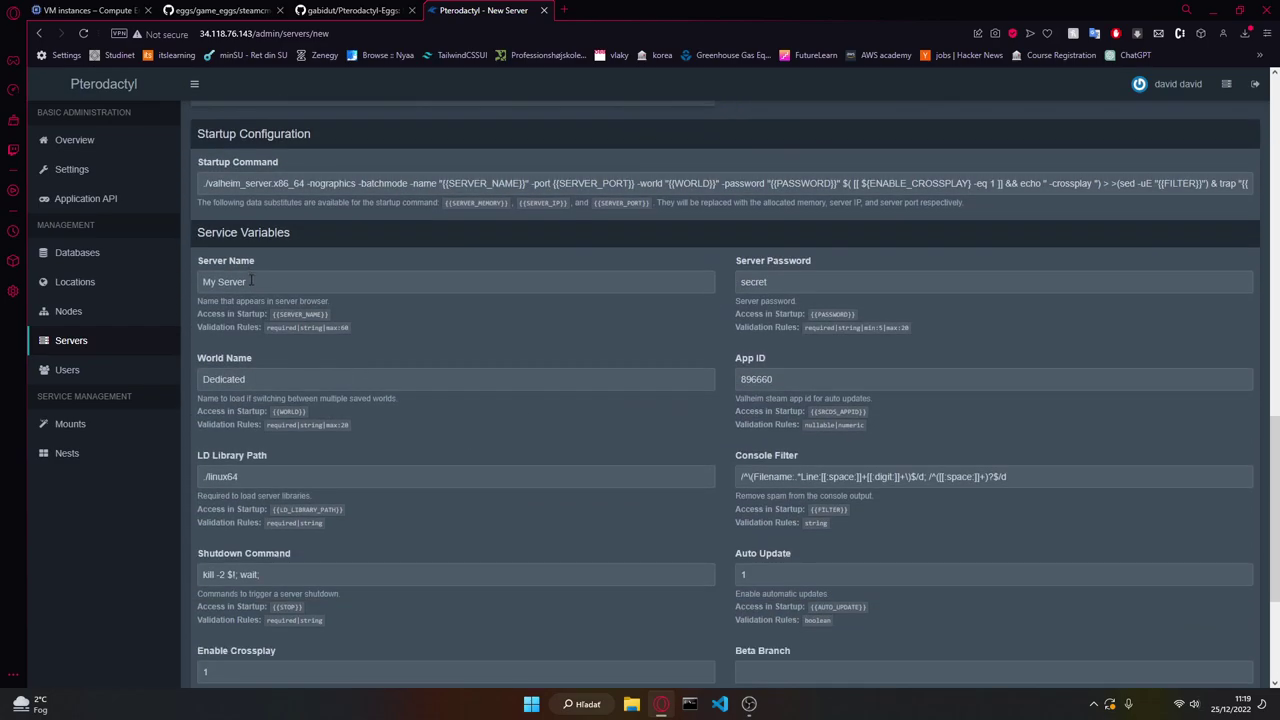
Step: Set the server name variable to 'Valheim Server' and review the world name Dedicated
{"action": "triple_click", "coordinate": [251, 281]}
{"action": "type", "text": "Valheim Servert"}
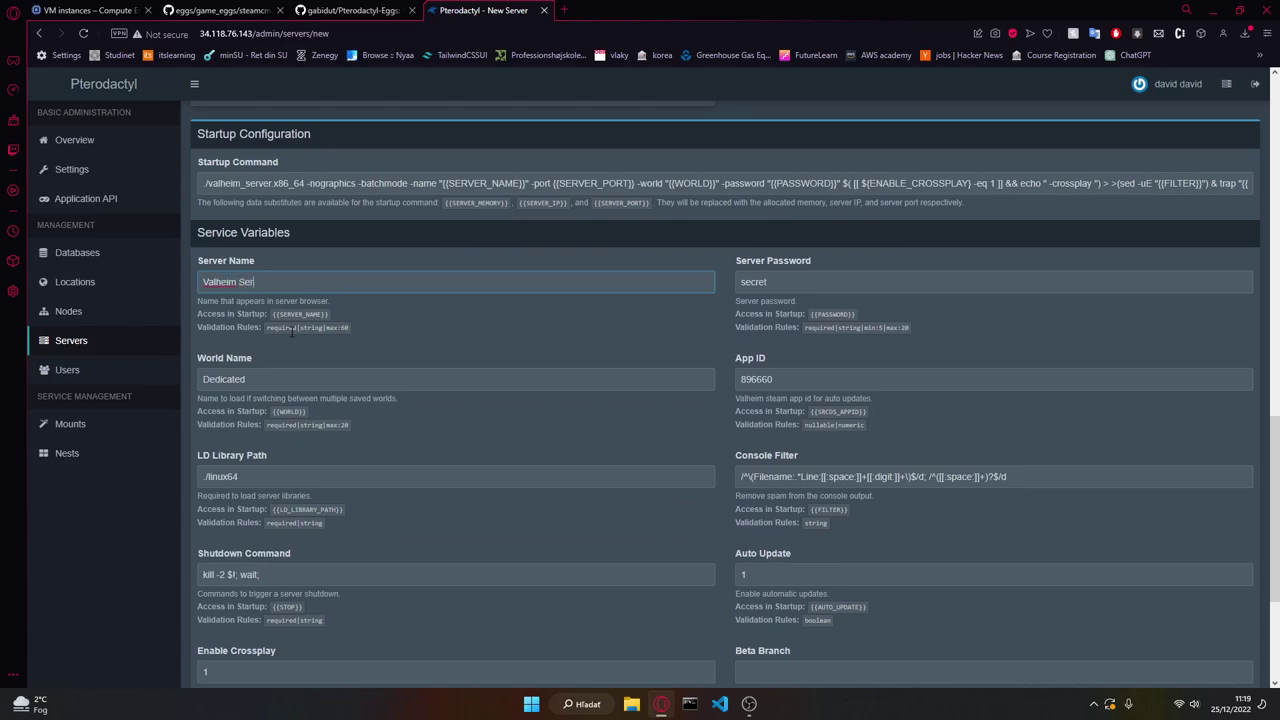
{"action": "key", "text": "BackSpace"}
{"action": "key", "text": "BackSpace"}
{"action": "double_click", "coordinate": [299, 379]}
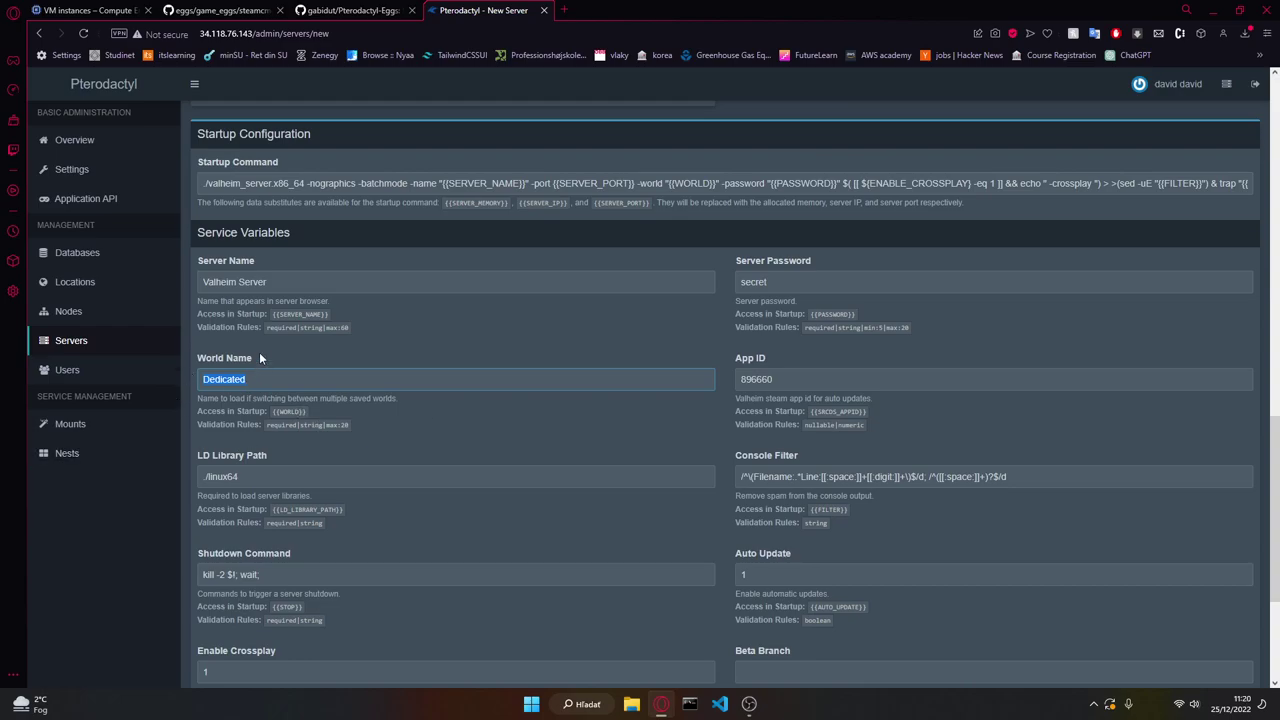
{"action": "scroll", "coordinate": [330, 372], "scroll_direction": "down", "scroll_amount": 2}
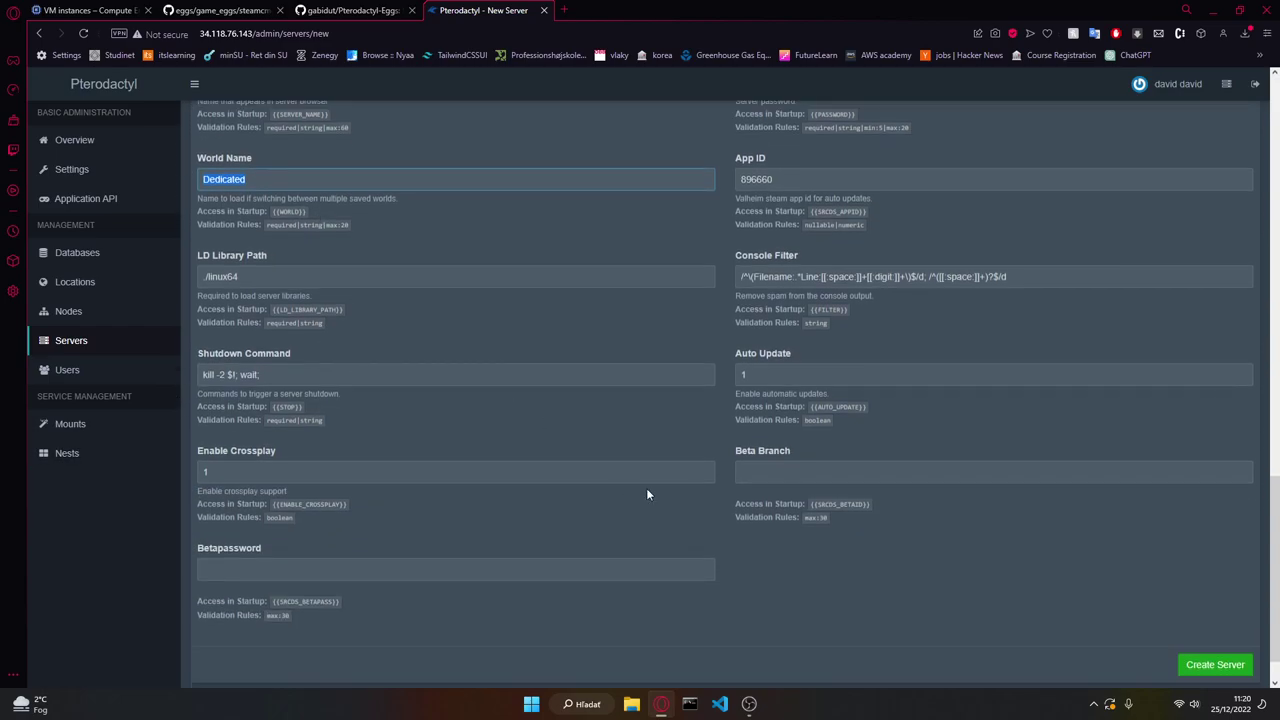
{"action": "scroll", "coordinate": [910, 515], "scroll_direction": "up", "scroll_amount": 3}
{"action": "scroll", "coordinate": [926, 515], "scroll_direction": "down", "scroll_amount": 4}
Step: Create Valheim Server and open its console in a new tab to watch the installation
{"action": "left_click", "coordinate": [1212, 607]}
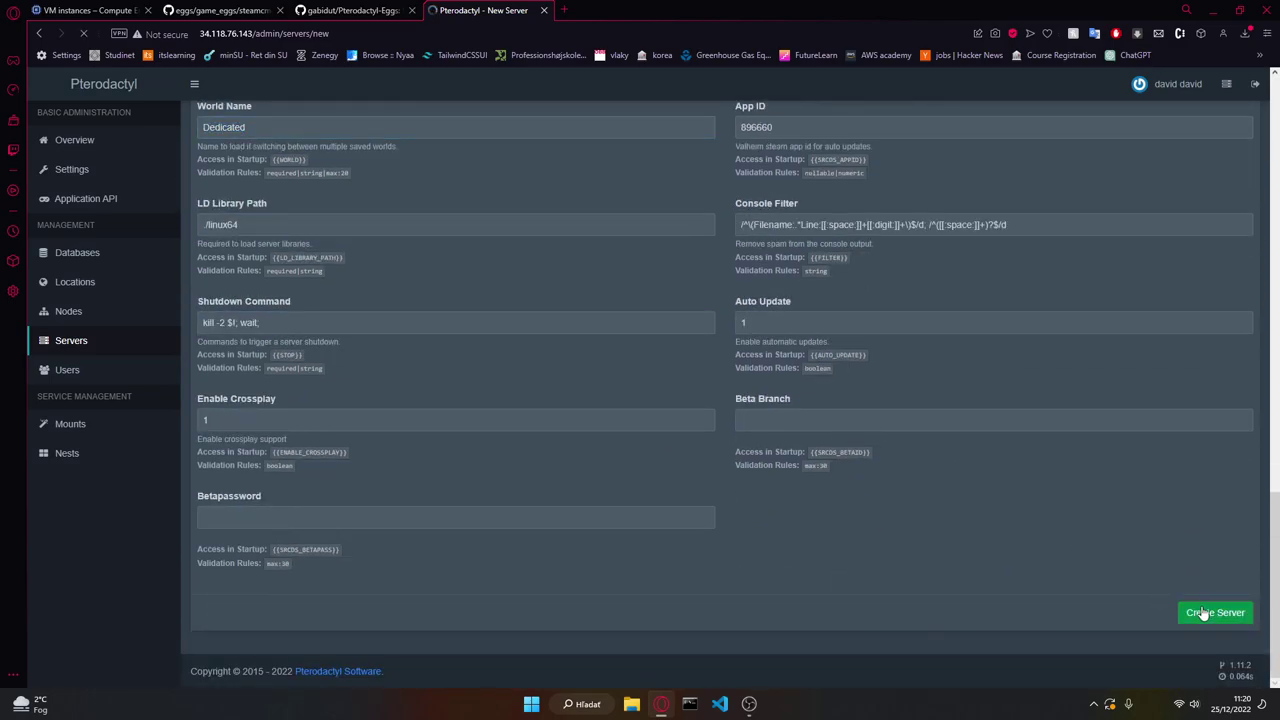
{"action": "left_click", "coordinate": [366, 201]}
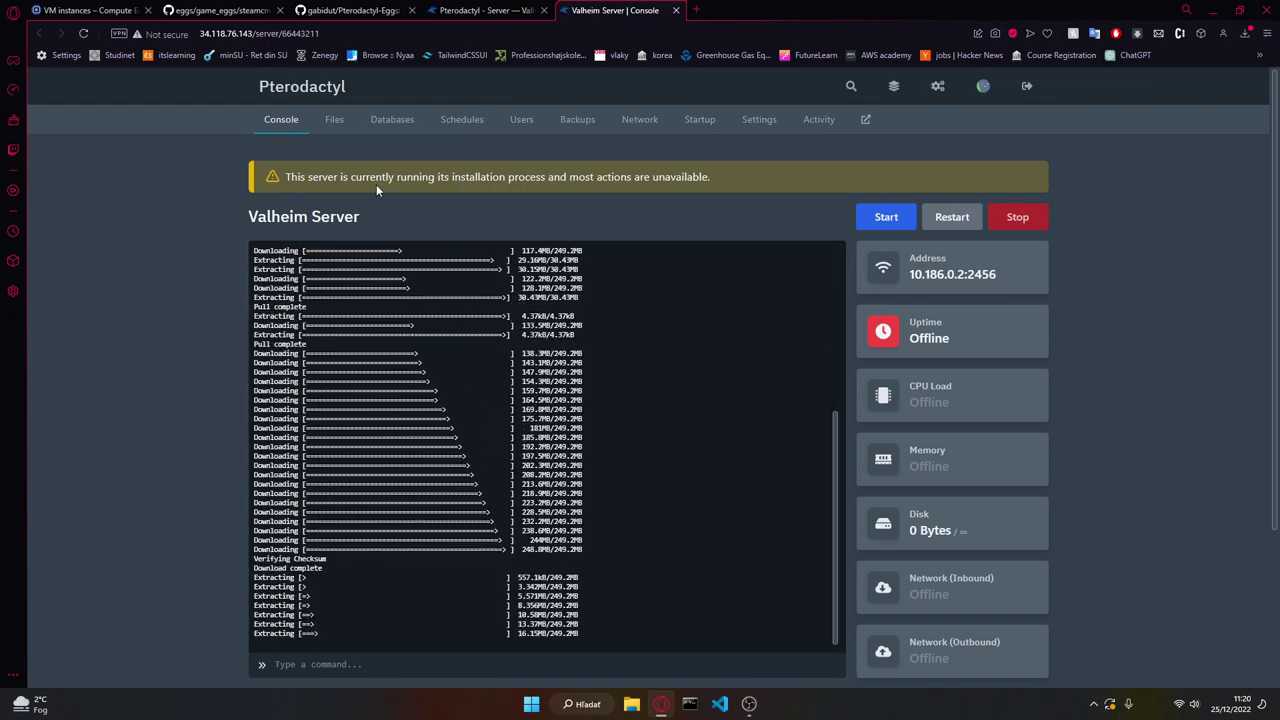
{"action": "left_click", "coordinate": [339, 128]}
{"action": "left_click", "coordinate": [291, 124]}
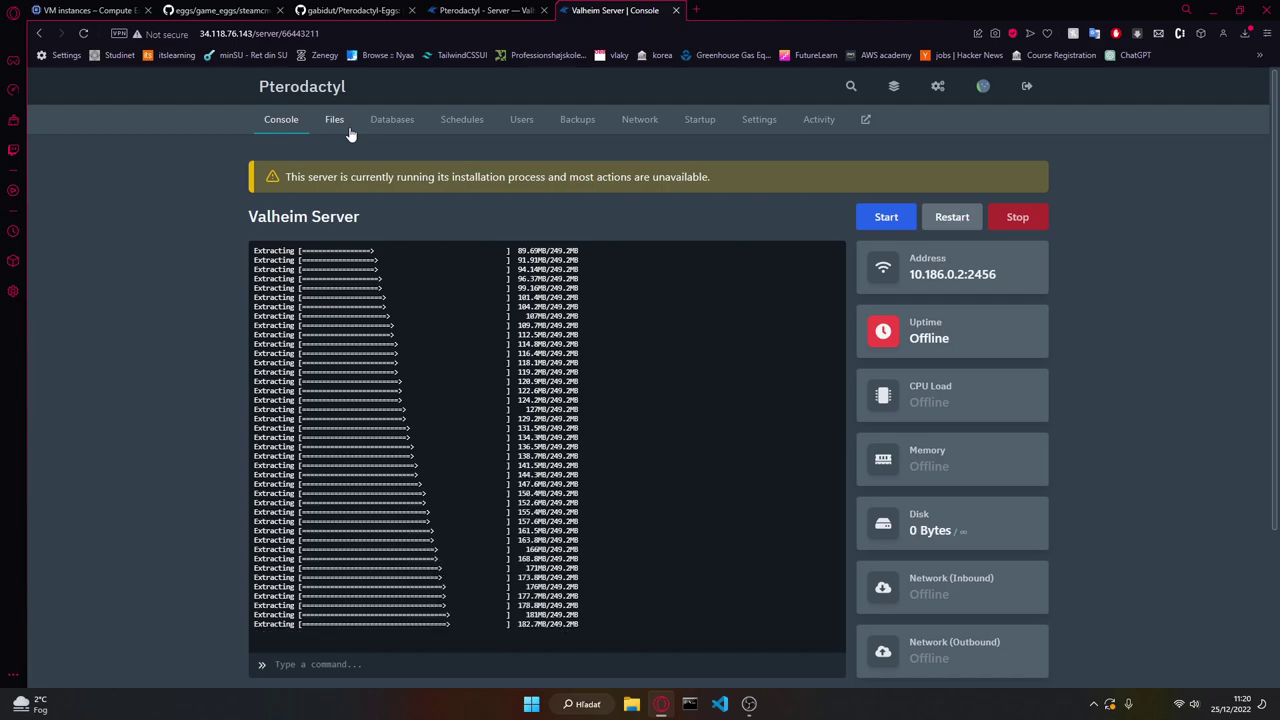
{"action": "key", "text": "super+s"}
Step: Launch Steam and exit Family View by entering its PIN
{"action": "type", "text": "steam"}
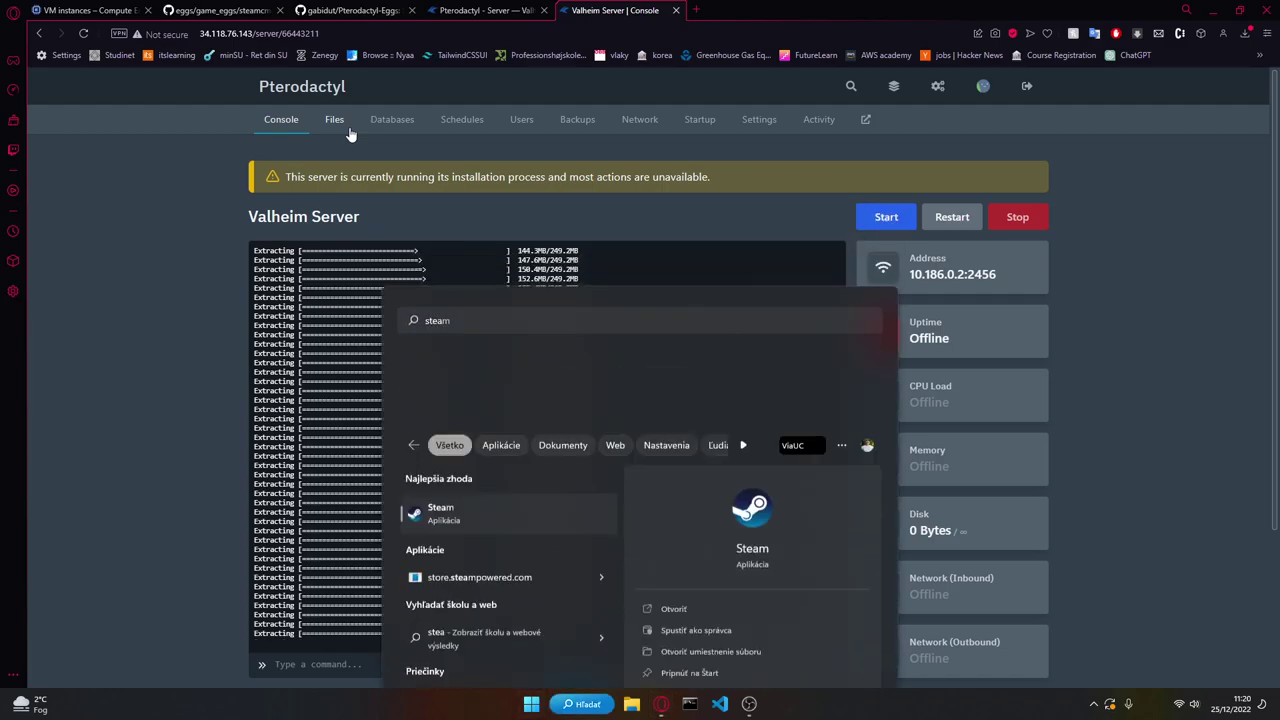
{"action": "key", "text": "Return"}
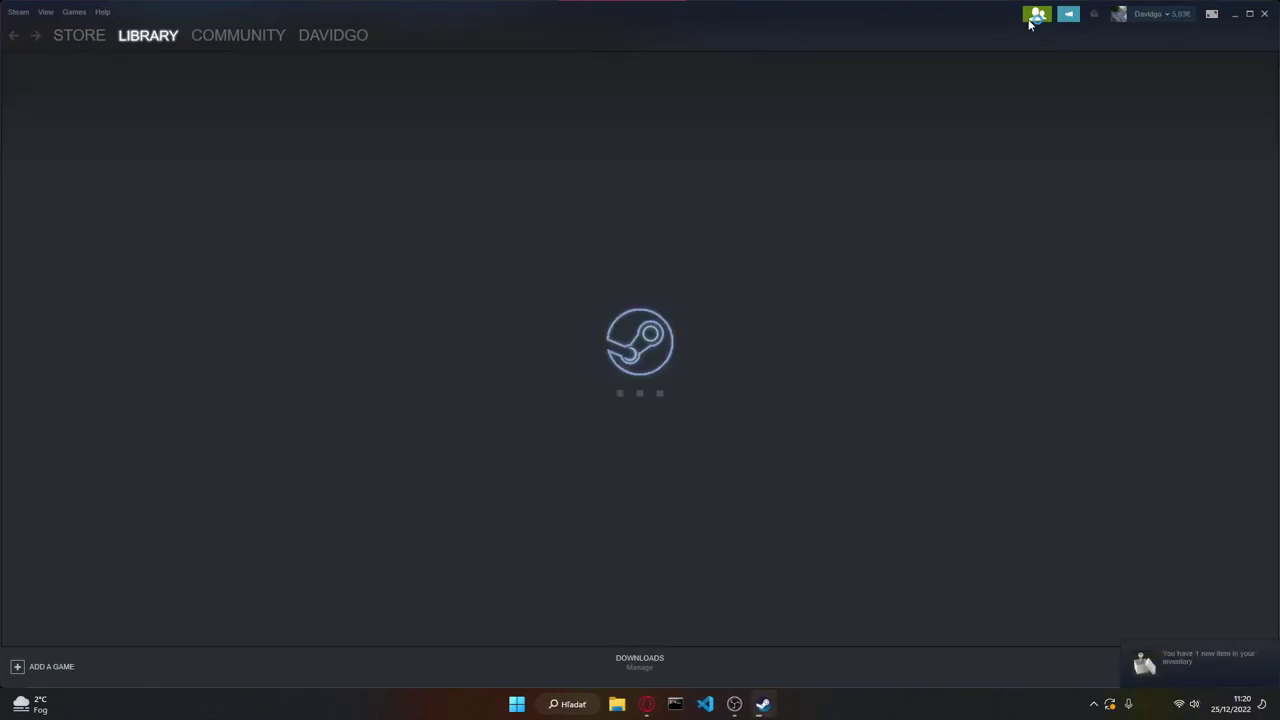
{"action": "left_click", "coordinate": [1032, 17]}
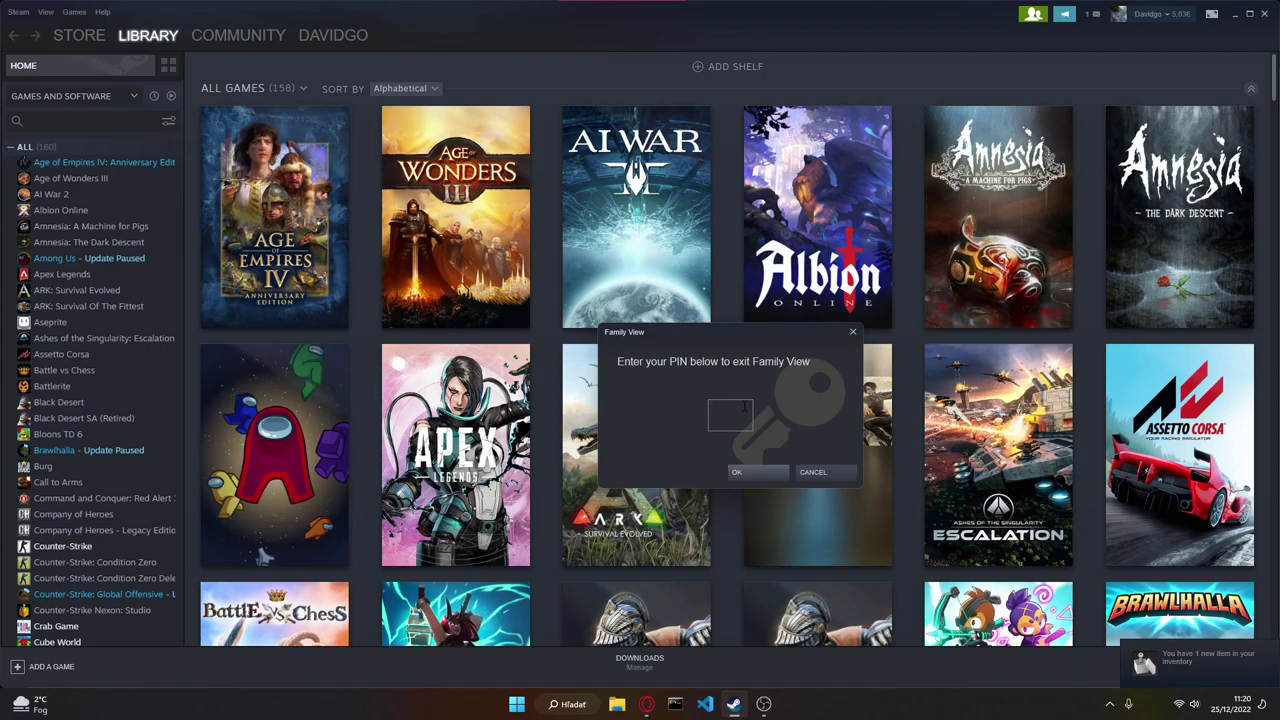
{"action": "type", "text": "1234"}
{"action": "left_click", "coordinate": [756, 477]}
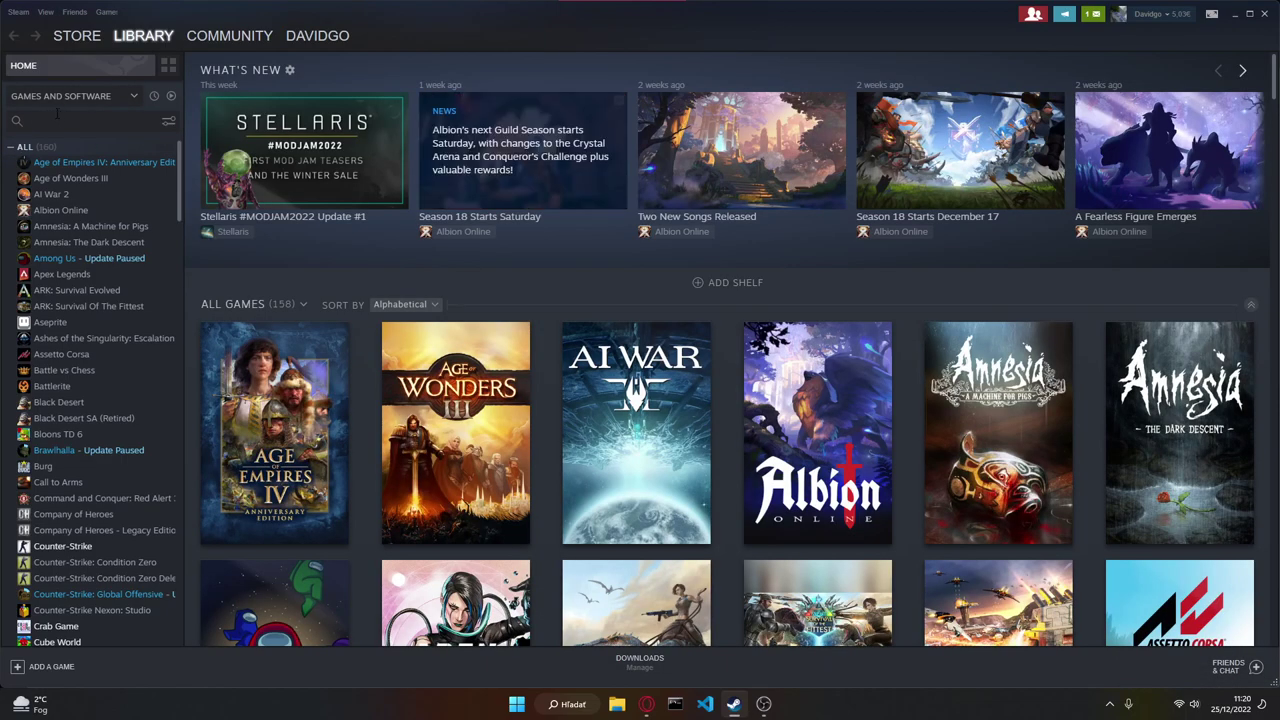
Step: Find Valheim in the library, start it, and switch back to the server console
{"action": "left_click", "coordinate": [80, 120]}
{"action": "type", "text": "va"}
{"action": "left_click", "coordinate": [60, 210]}
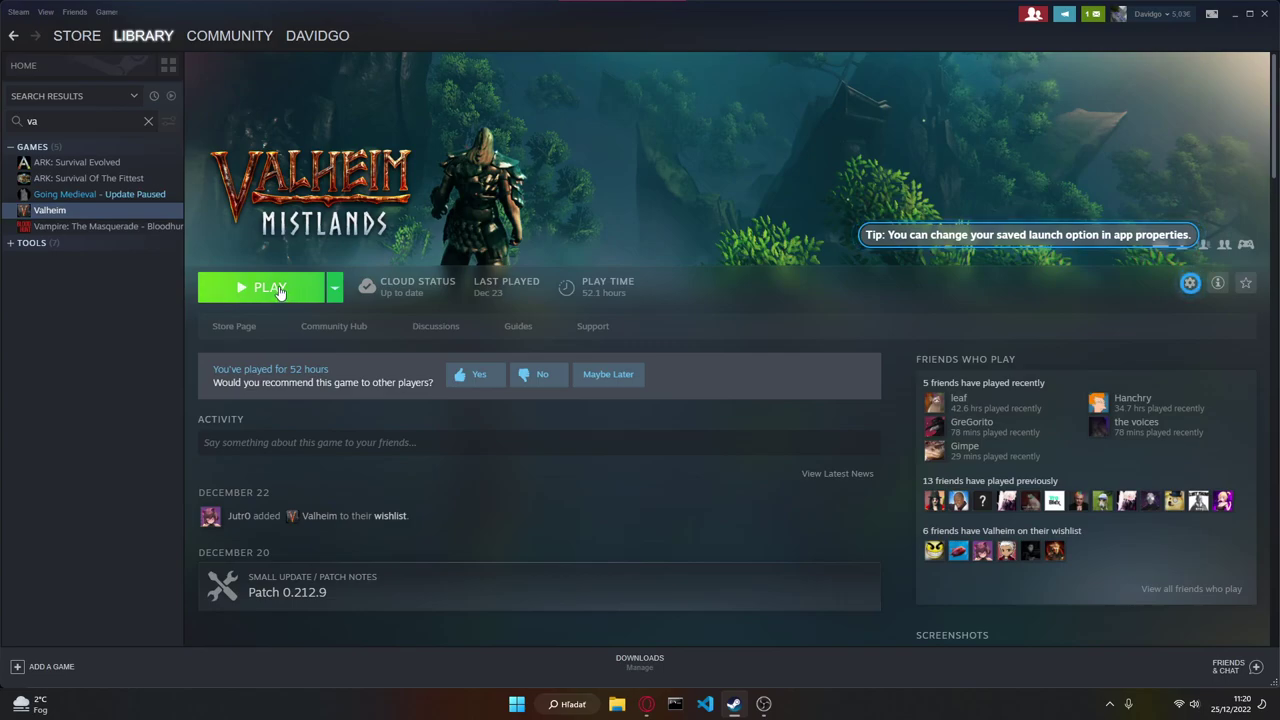
{"action": "left_click", "coordinate": [280, 290]}
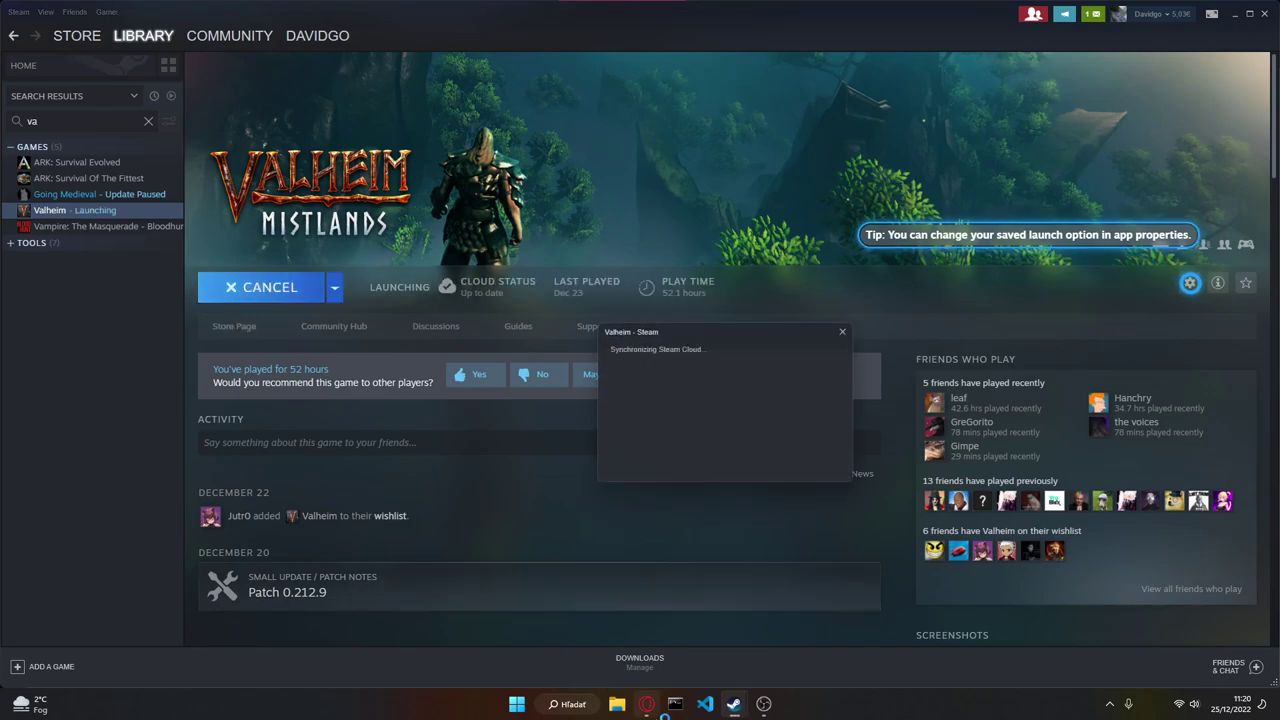
{"action": "key", "text": "alt+Tab"}
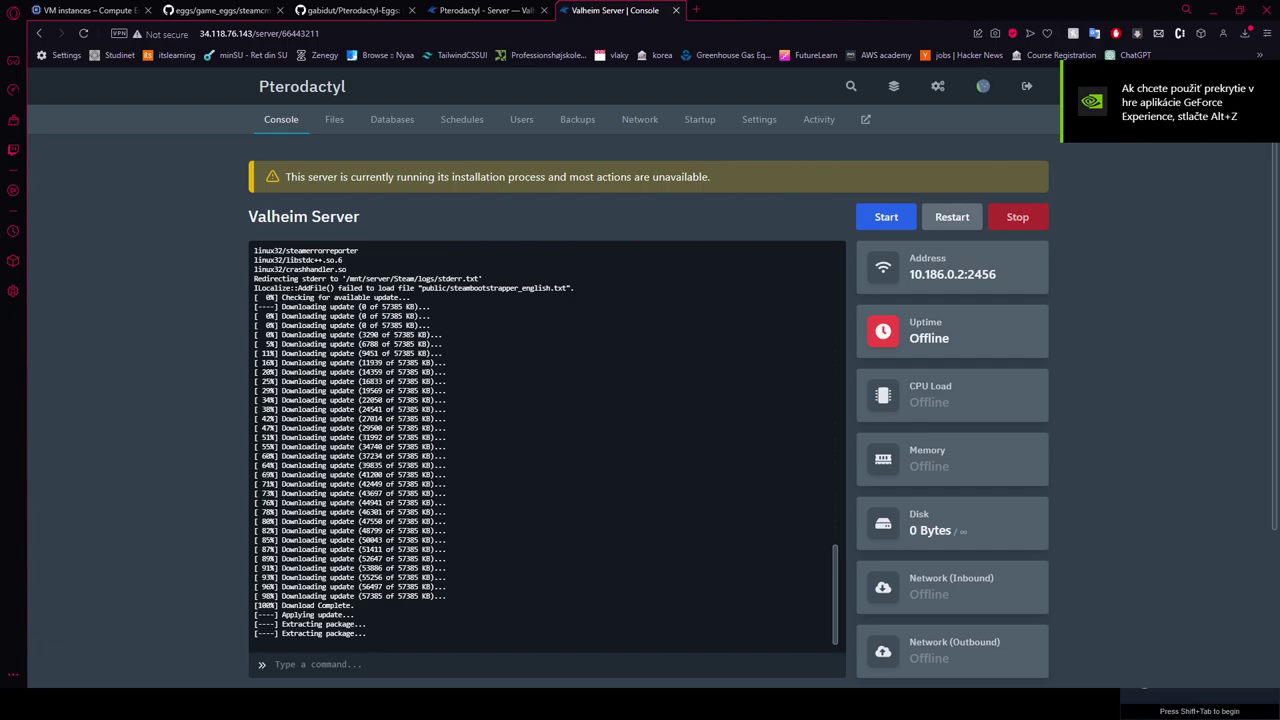
Step: Confirm the server is still installing and select the public IP 34.118.76.143 in the address bar
{"action": "left_click", "coordinate": [340, 120]}
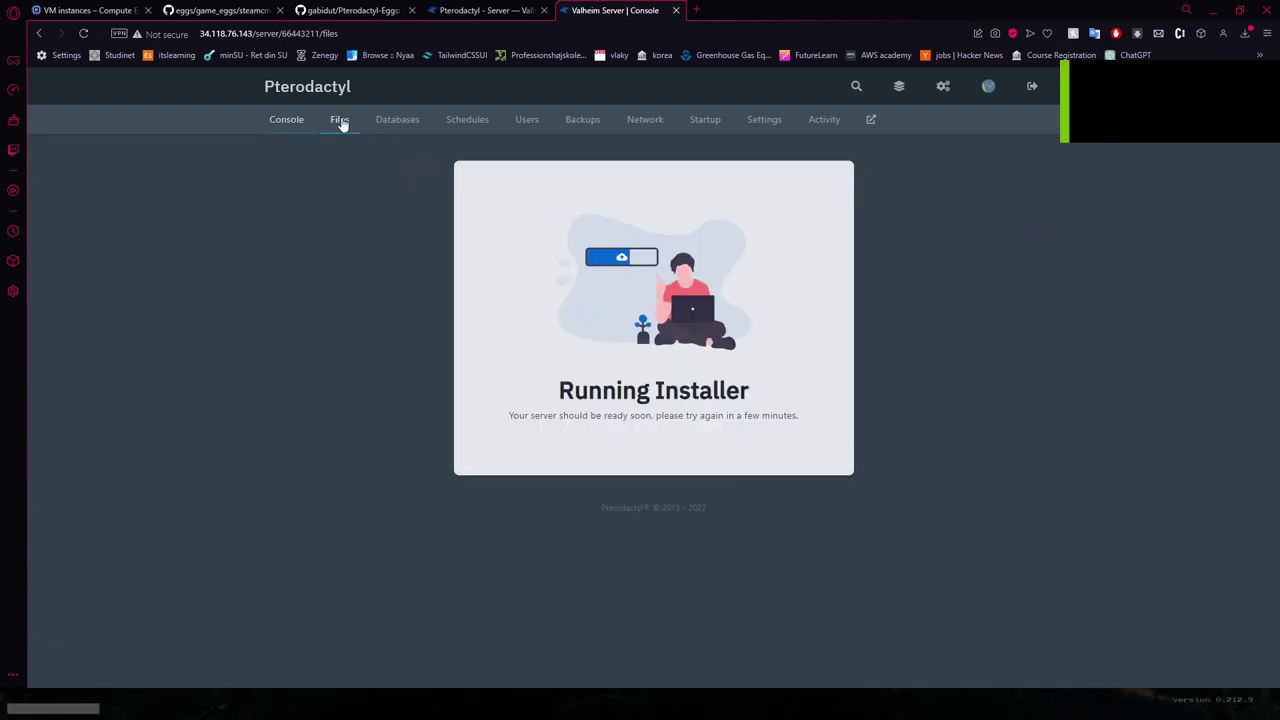
{"action": "left_click", "coordinate": [297, 115]}
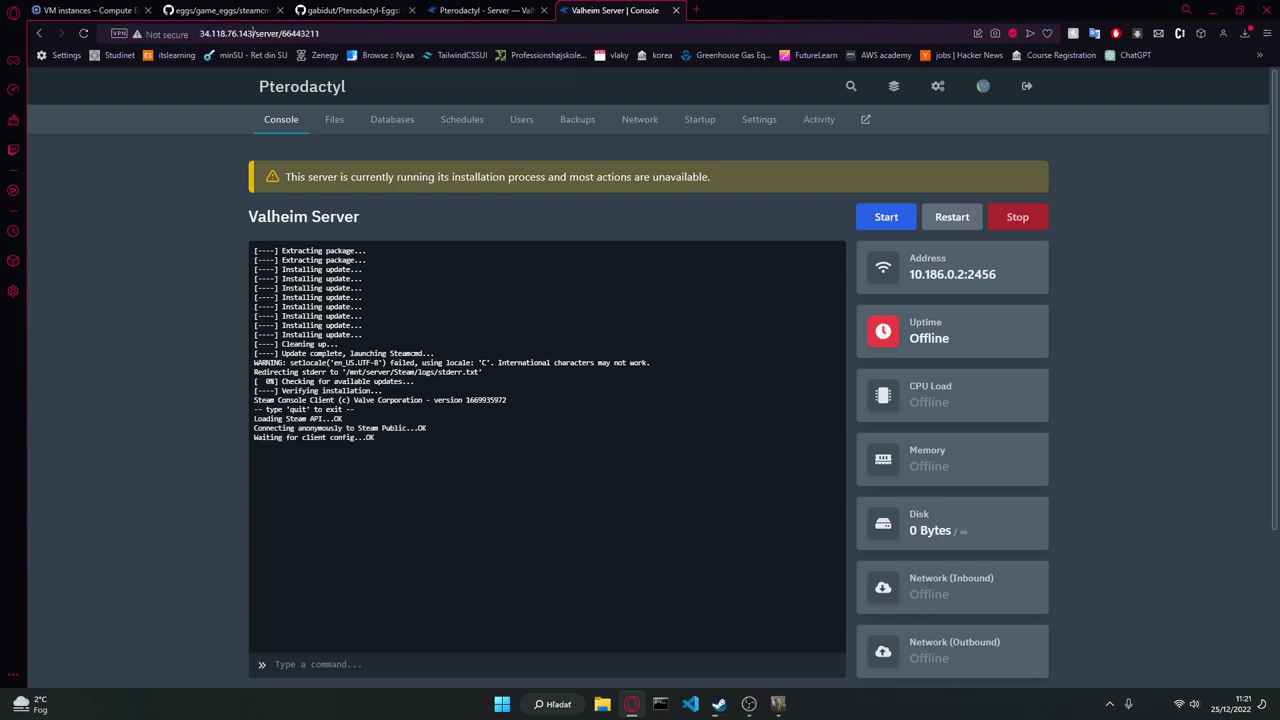
{"action": "left_click_drag", "start_coordinate": [256, 33], "coordinate": [200, 33]}
{"action": "key", "text": "ctrl+c"}
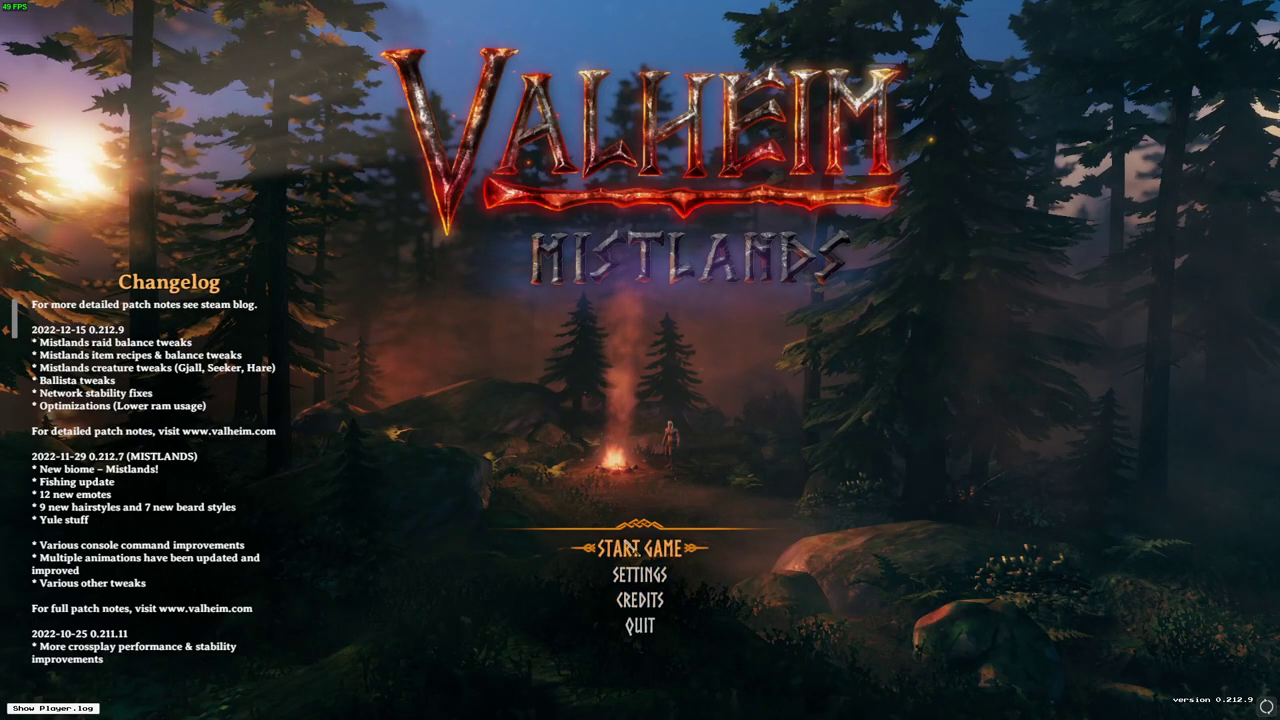
Step: Pick the character and open the Join Game add-server prompt
{"action": "left_click", "coordinate": [634, 549]}
{"action": "left_click", "coordinate": [657, 689]}
{"action": "key", "text": "Escape"}
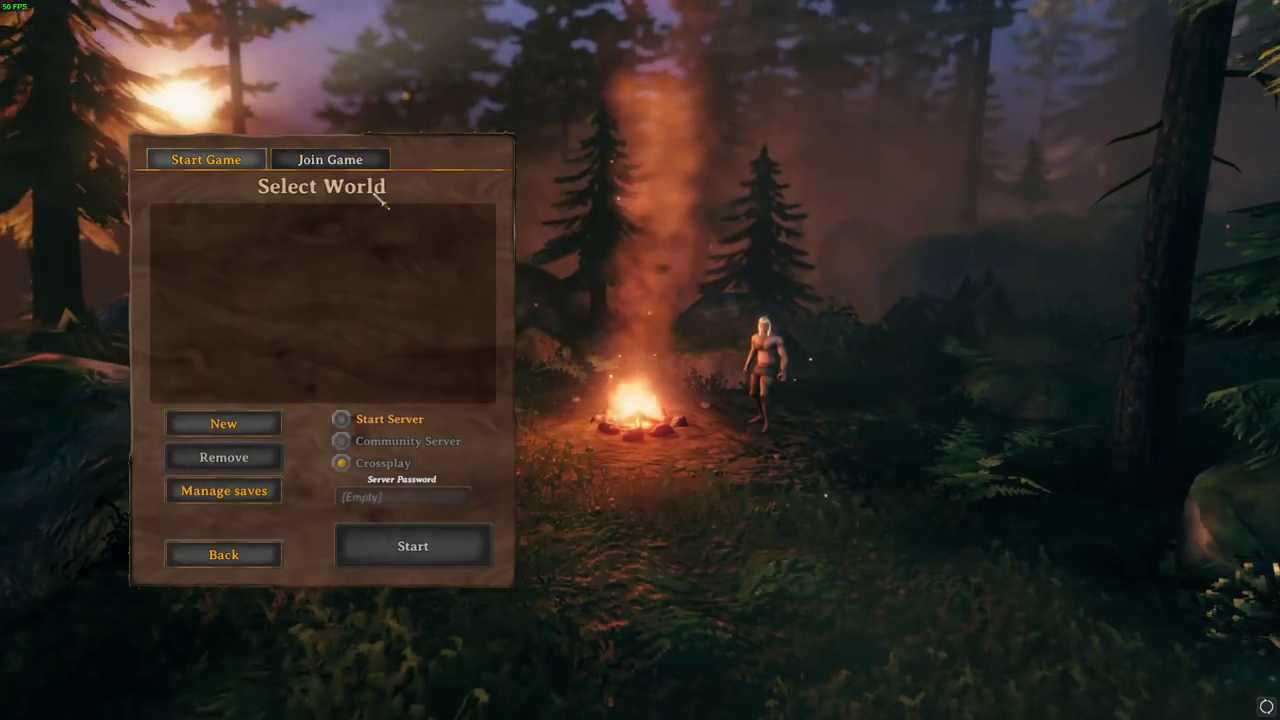
{"action": "left_click", "coordinate": [330, 159]}
{"action": "left_click", "coordinate": [433, 496]}
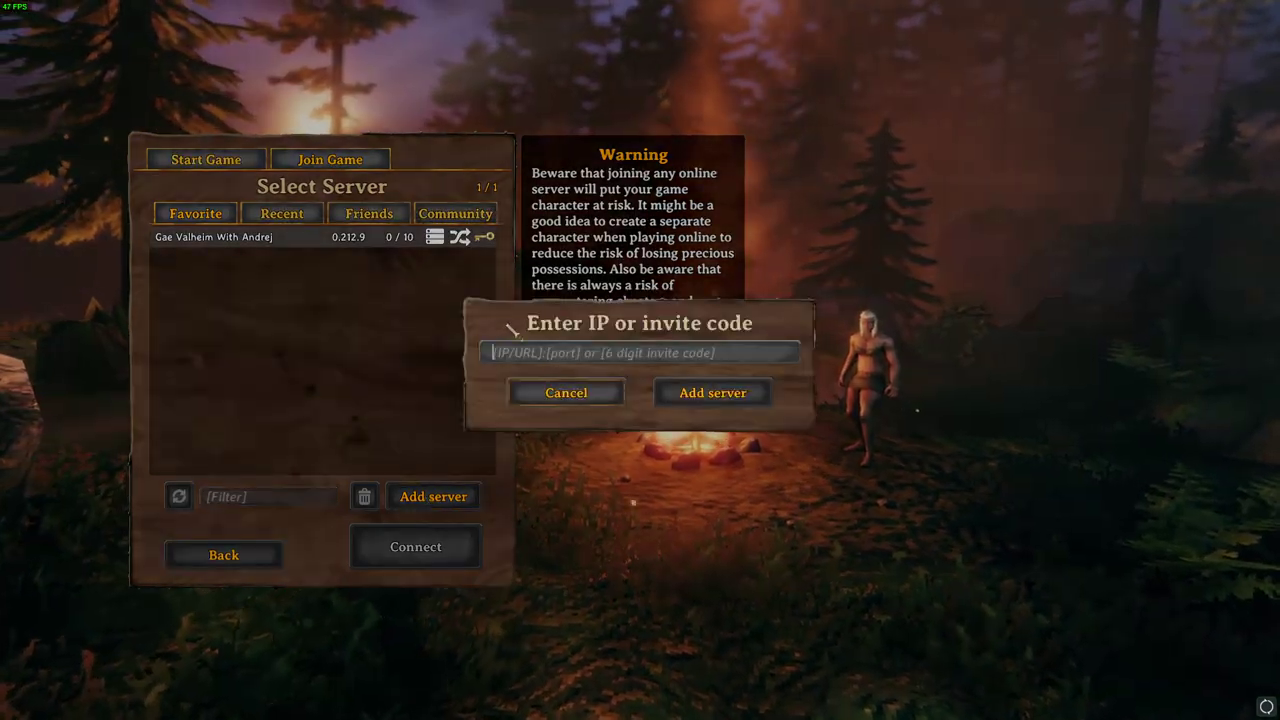
{"action": "key", "text": "ctrl+v"}
{"action": "left_click", "coordinate": [529, 352]}
{"action": "key", "text": "BackSpace"}
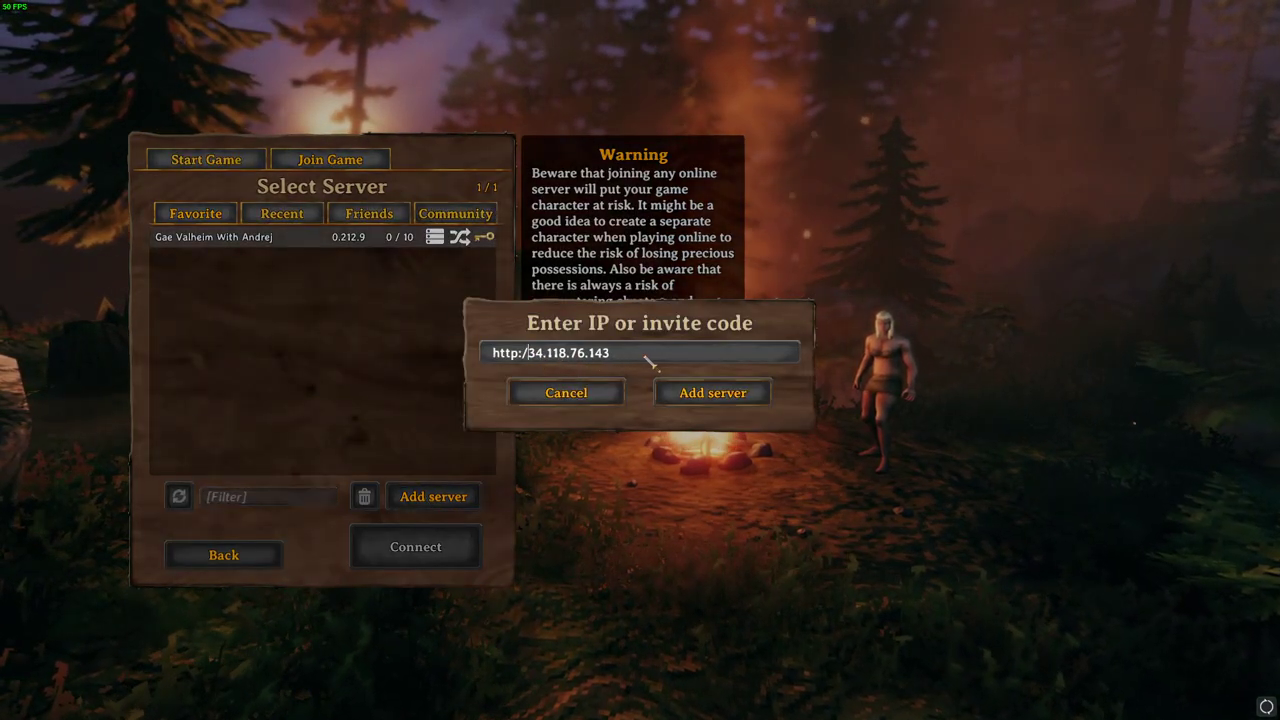
{"action": "key", "text": "BackSpace"}
{"action": "key", "text": "BackSpace"}
{"action": "key", "text": "BackSpace"}
{"action": "key", "text": "BackSpace"}
{"action": "key", "text": "BackSpace"}
{"action": "key", "text": "BackSpace"}
{"action": "key", "text": "End"}
{"action": "type", "text": ":@"}
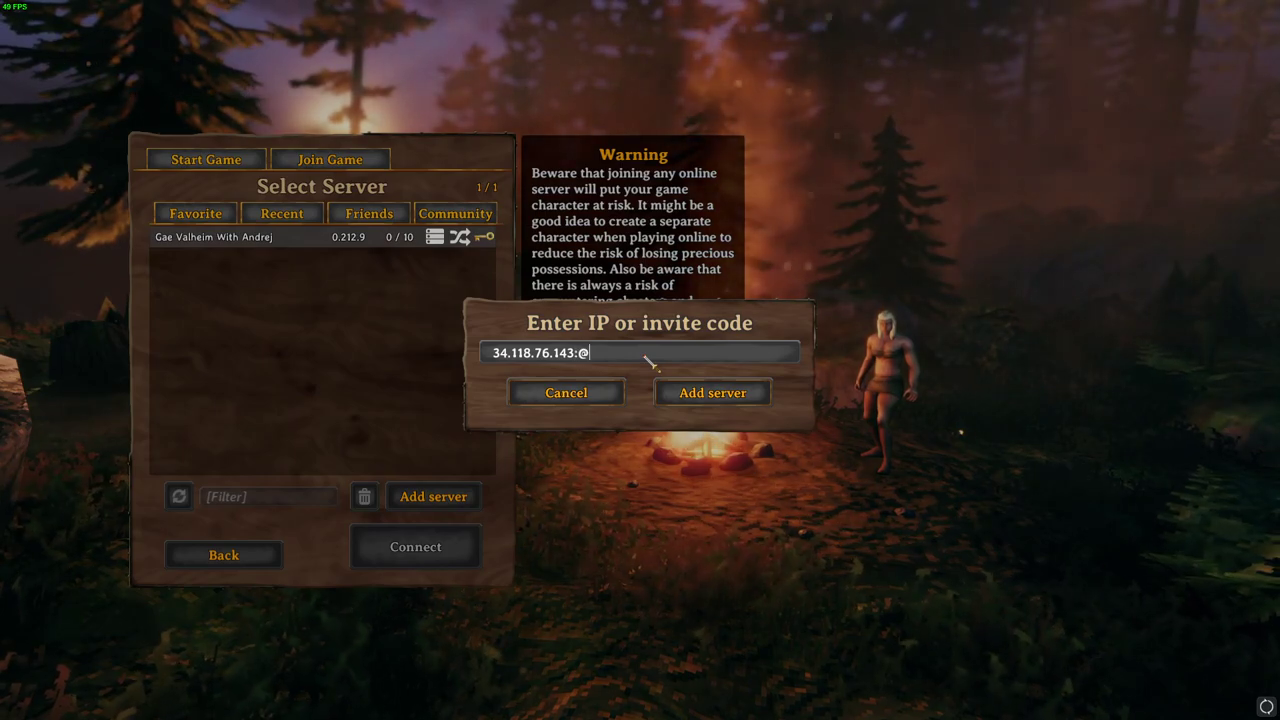
{"action": "key", "text": "BackSpace"}
{"action": "type", "text": "2456"}
{"action": "key", "text": "Return"}
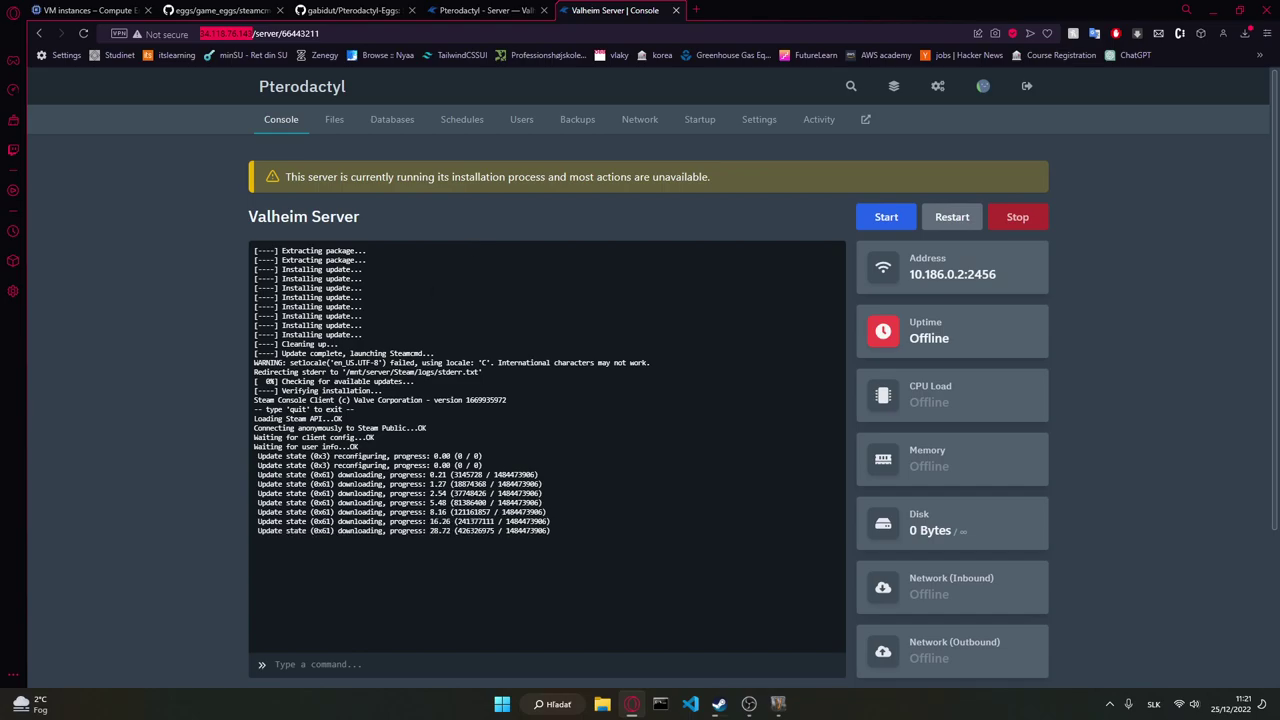
Step: Browse the parkervcp eggs repository README's list of supported games
{"action": "left_click", "coordinate": [268, 10]}
{"action": "key", "text": "alt+Left"}
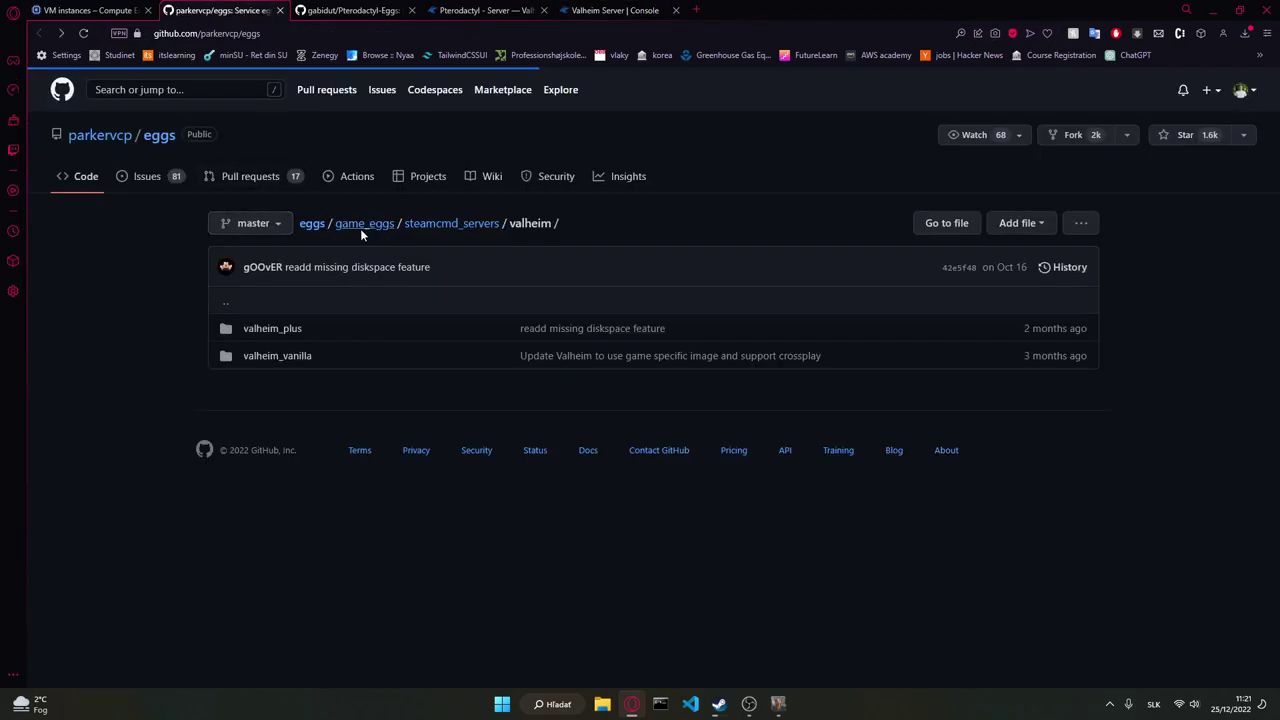
{"action": "scroll", "coordinate": [346, 240], "scroll_direction": "down", "scroll_amount": 5}
{"action": "scroll", "coordinate": [315, 282], "scroll_direction": "up", "scroll_amount": 4}
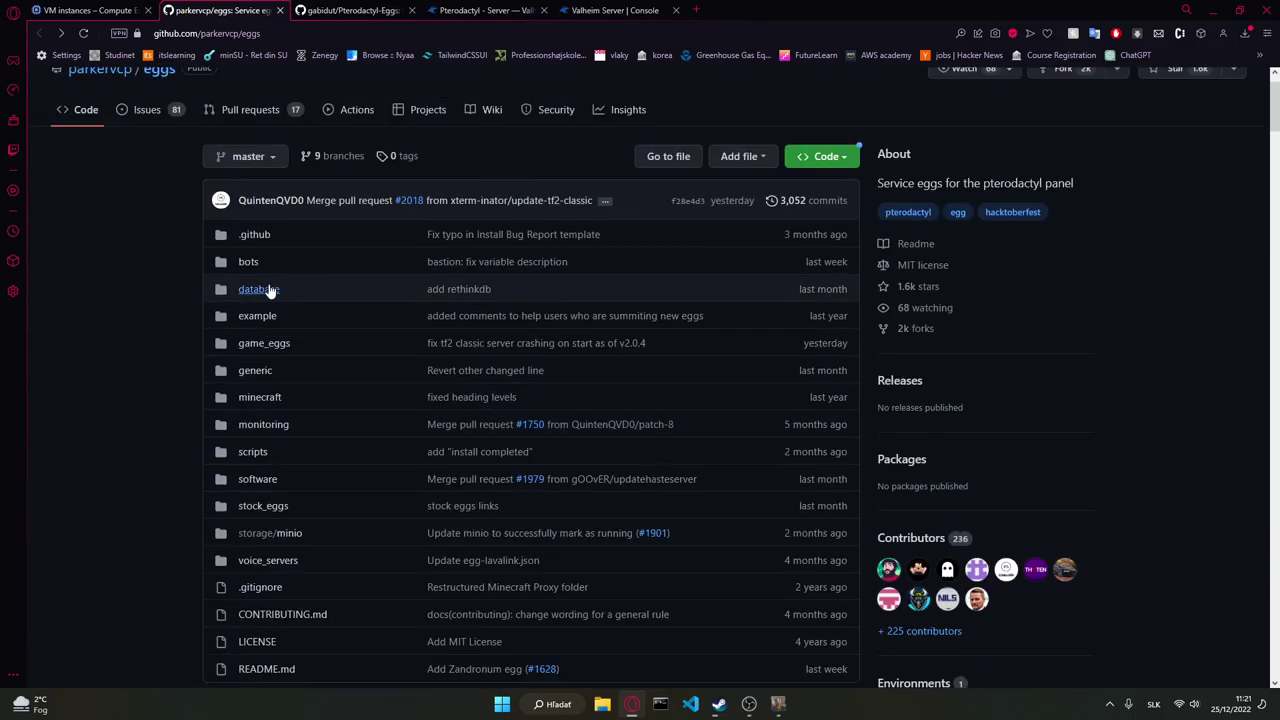
{"action": "scroll", "coordinate": [289, 388], "scroll_direction": "down", "scroll_amount": 5}
{"action": "scroll", "coordinate": [289, 387], "scroll_direction": "down", "scroll_amount": 20}
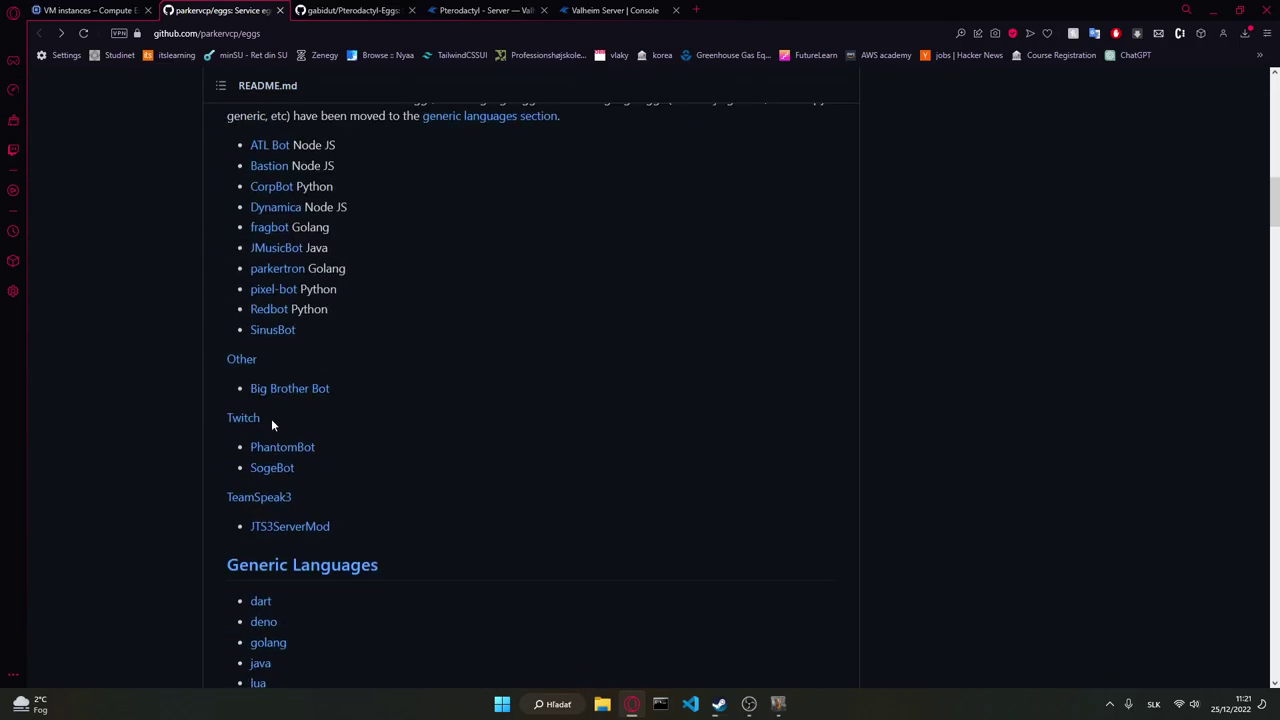
{"action": "scroll", "coordinate": [336, 391], "scroll_direction": "down", "scroll_amount": 3}
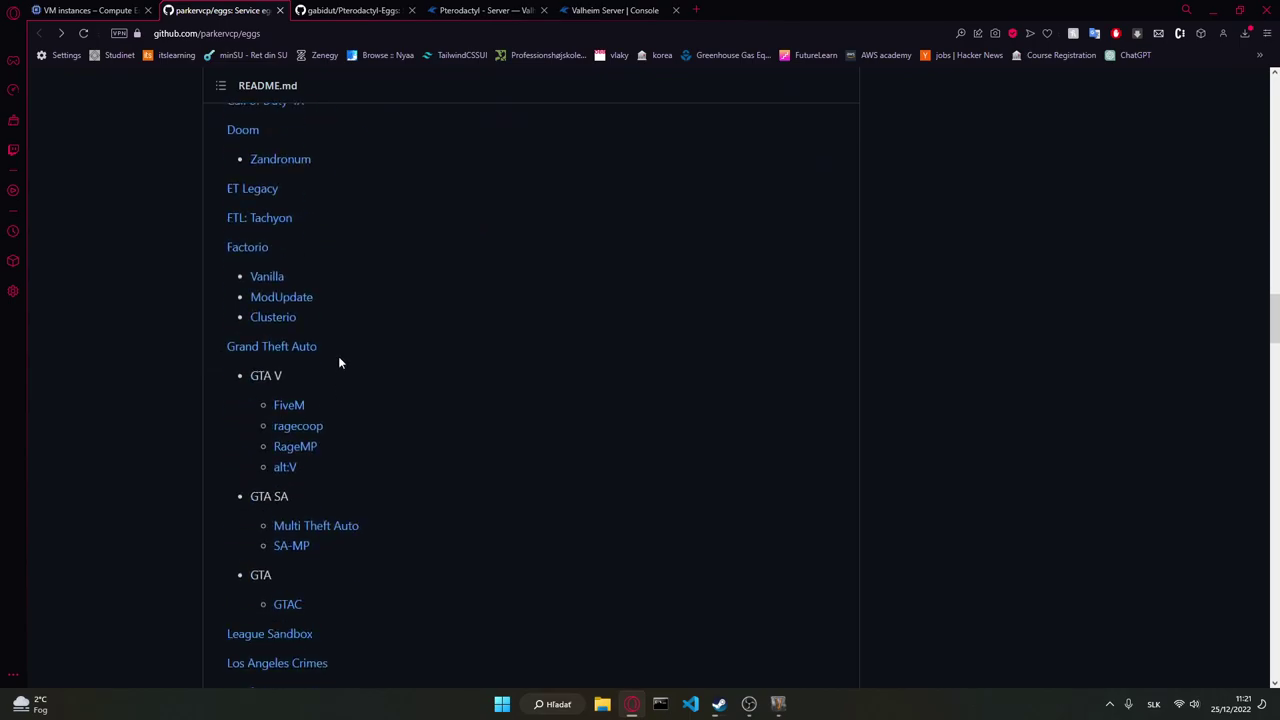
{"action": "scroll", "coordinate": [294, 260], "scroll_direction": "down", "scroll_amount": 6}
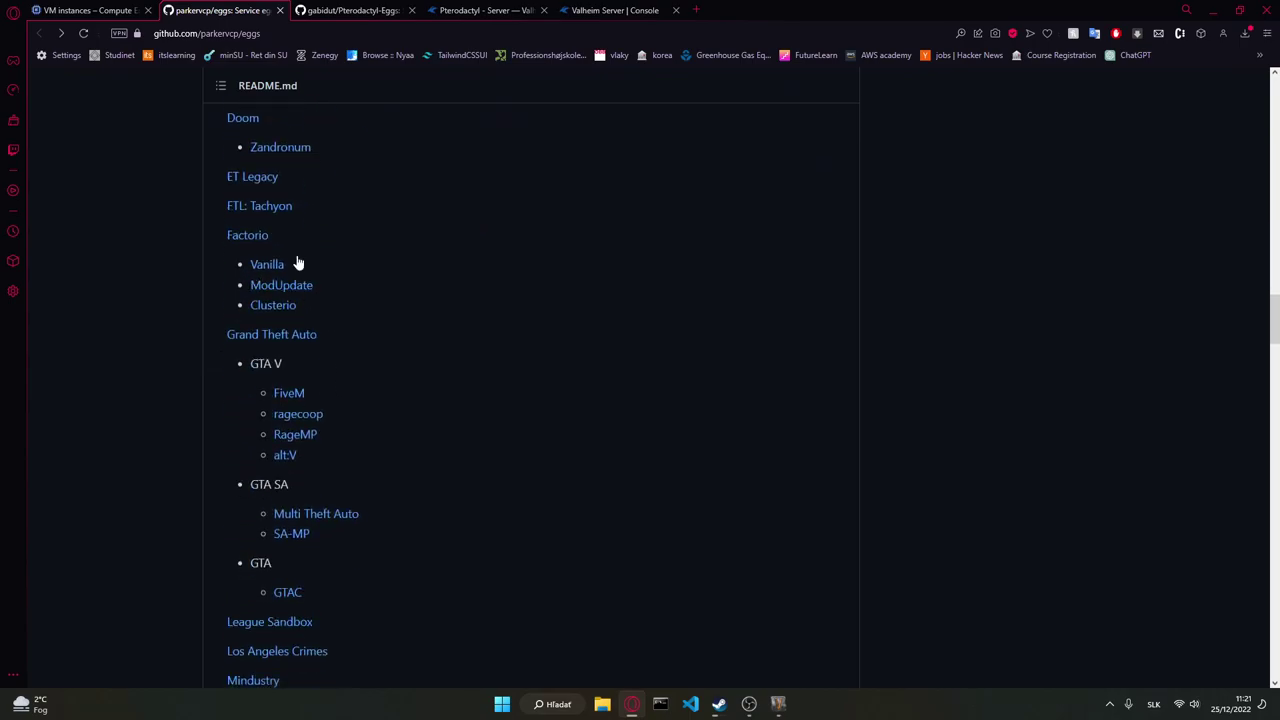
{"action": "scroll", "coordinate": [276, 383], "scroll_direction": "down", "scroll_amount": 6}
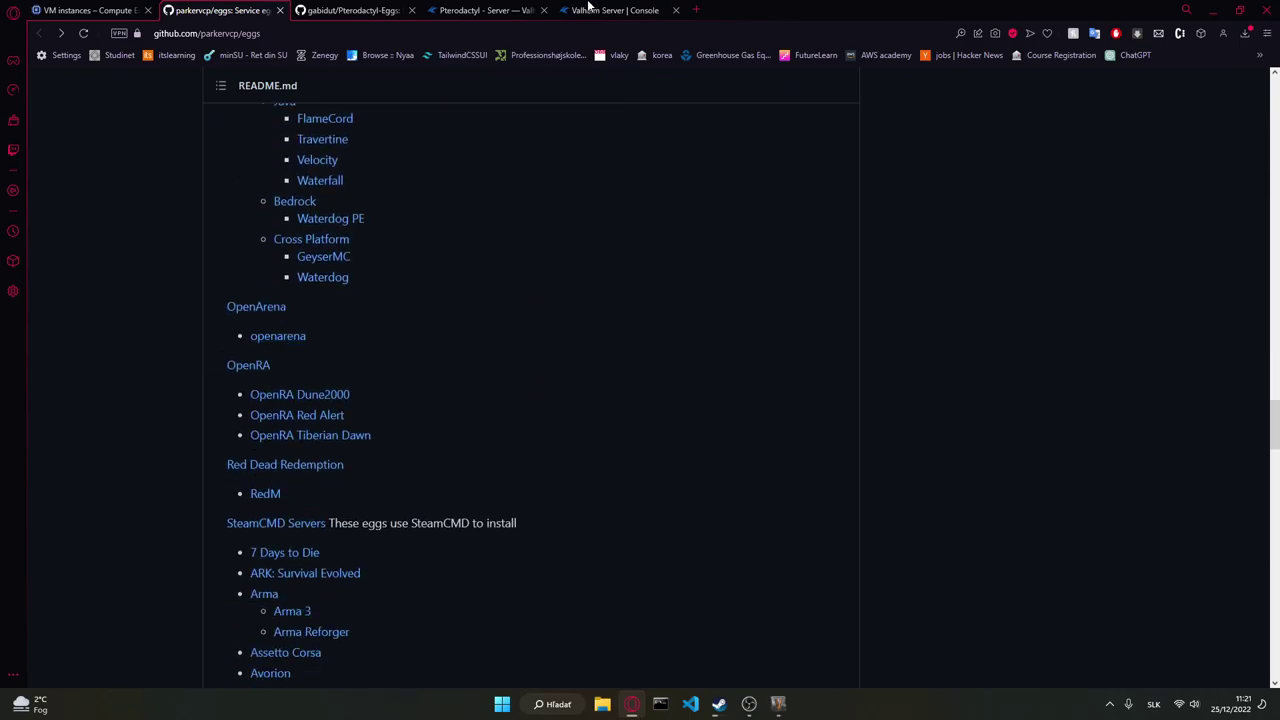
{"action": "scroll", "coordinate": [237, 360], "scroll_direction": "down", "scroll_amount": 12}
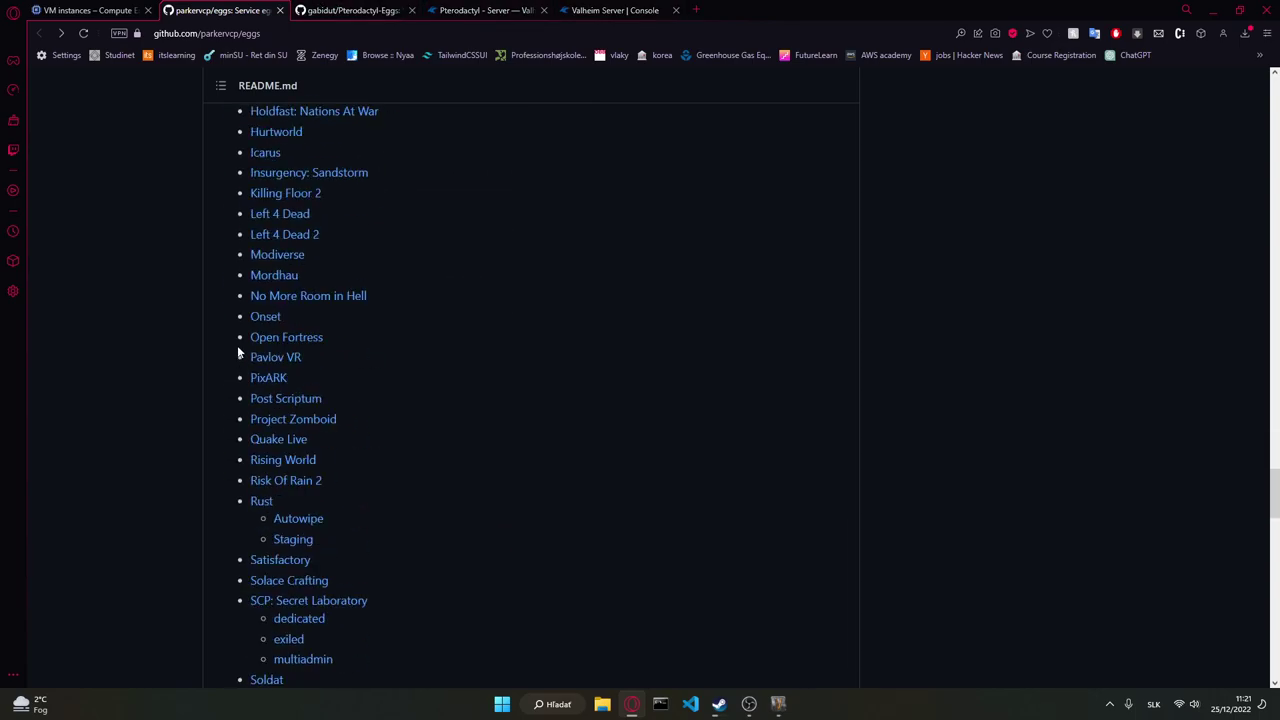
{"action": "scroll", "coordinate": [237, 340], "scroll_direction": "down", "scroll_amount": 4}
{"action": "scroll", "coordinate": [414, 363], "scroll_direction": "down", "scroll_amount": 1}
Step: Scroll through the gabidut/Pterodactyl-Eggs game list, then return to the Pterodactyl admin page
{"action": "left_click", "coordinate": [350, 10]}
{"action": "scroll", "coordinate": [298, 478], "scroll_direction": "down", "scroll_amount": 20}
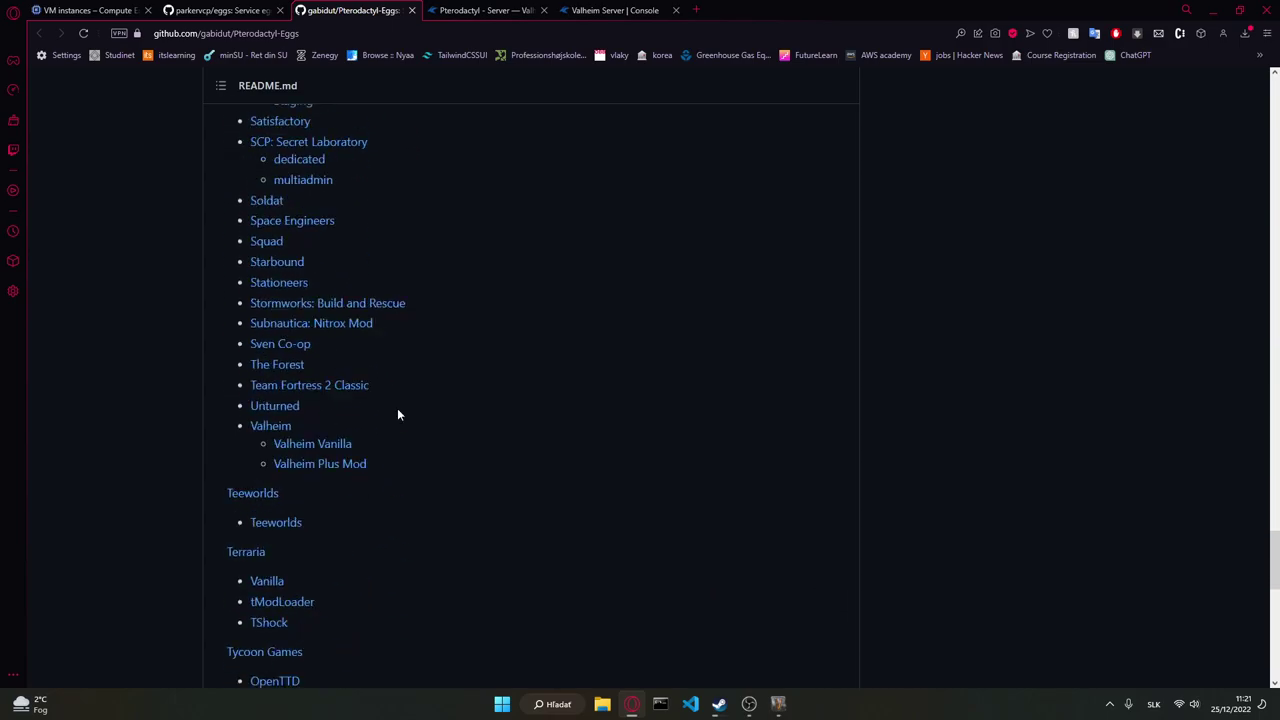
{"action": "scroll", "coordinate": [507, 293], "scroll_direction": "down", "scroll_amount": 3}
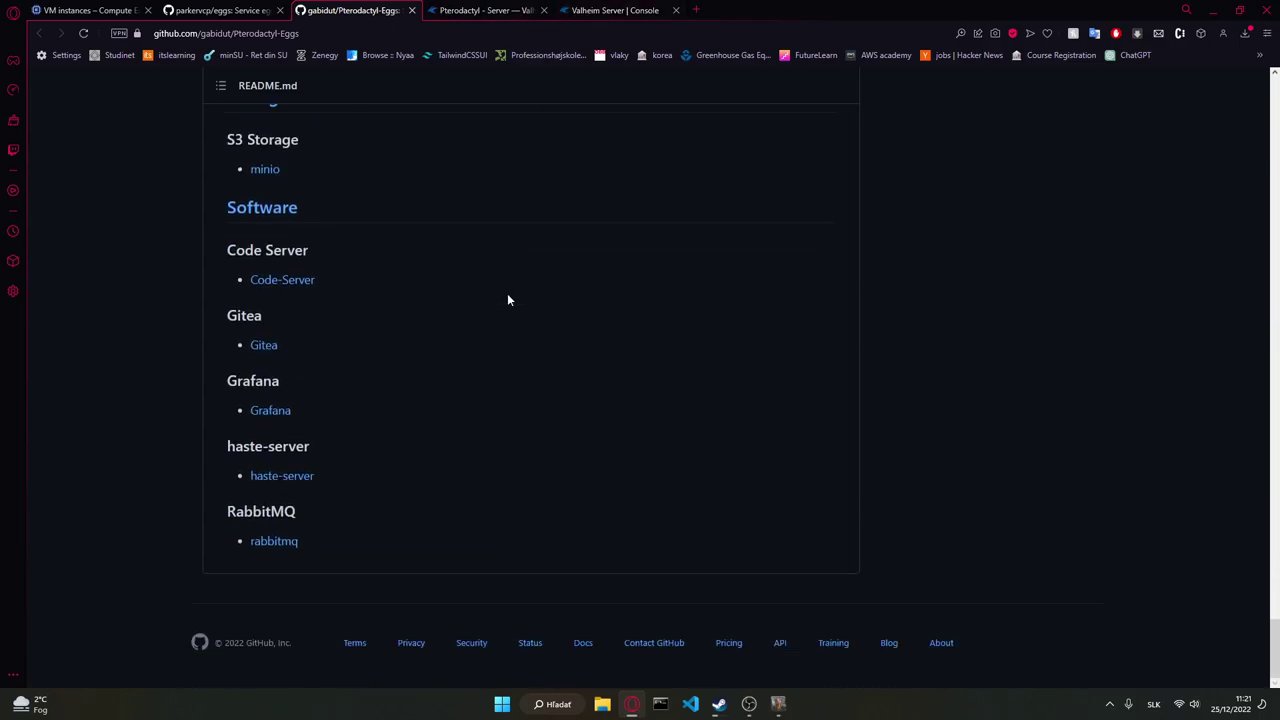
{"action": "left_click", "coordinate": [470, 10]}
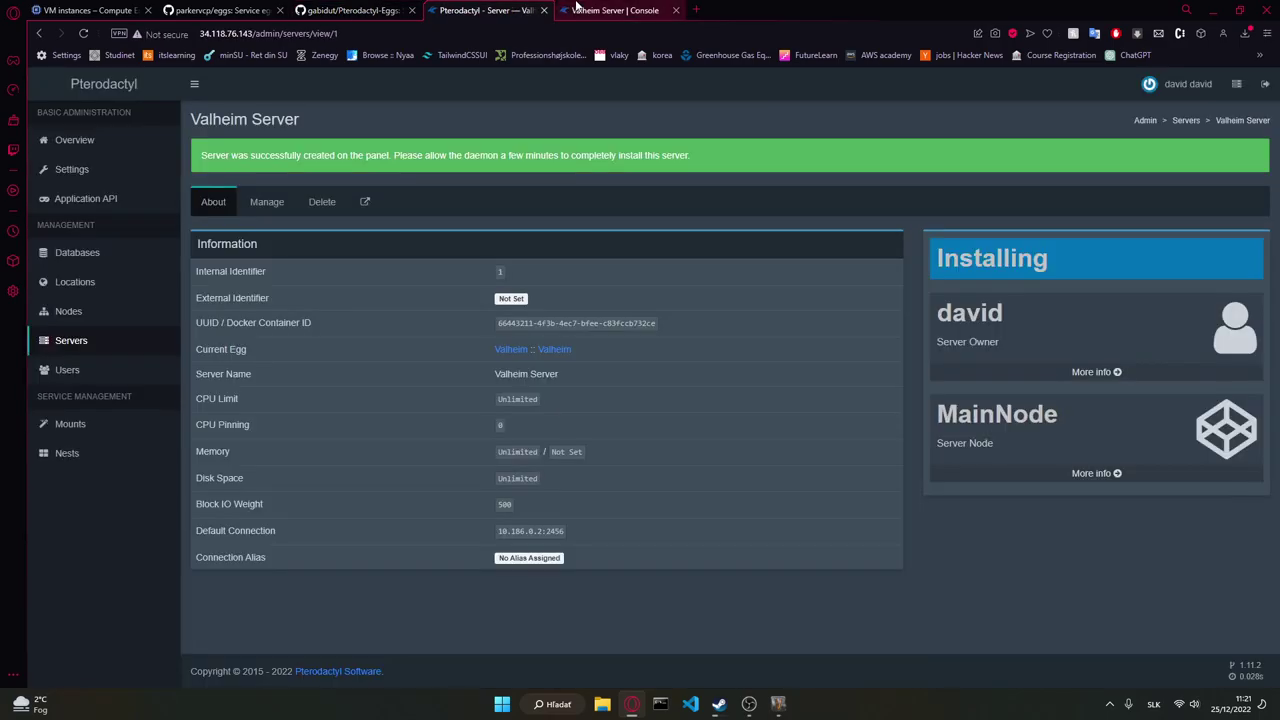
Step: Monitor Valheim Server's console, checking Files and Databases, until 'Success! App fully installed' appears
{"action": "left_click", "coordinate": [577, 9]}
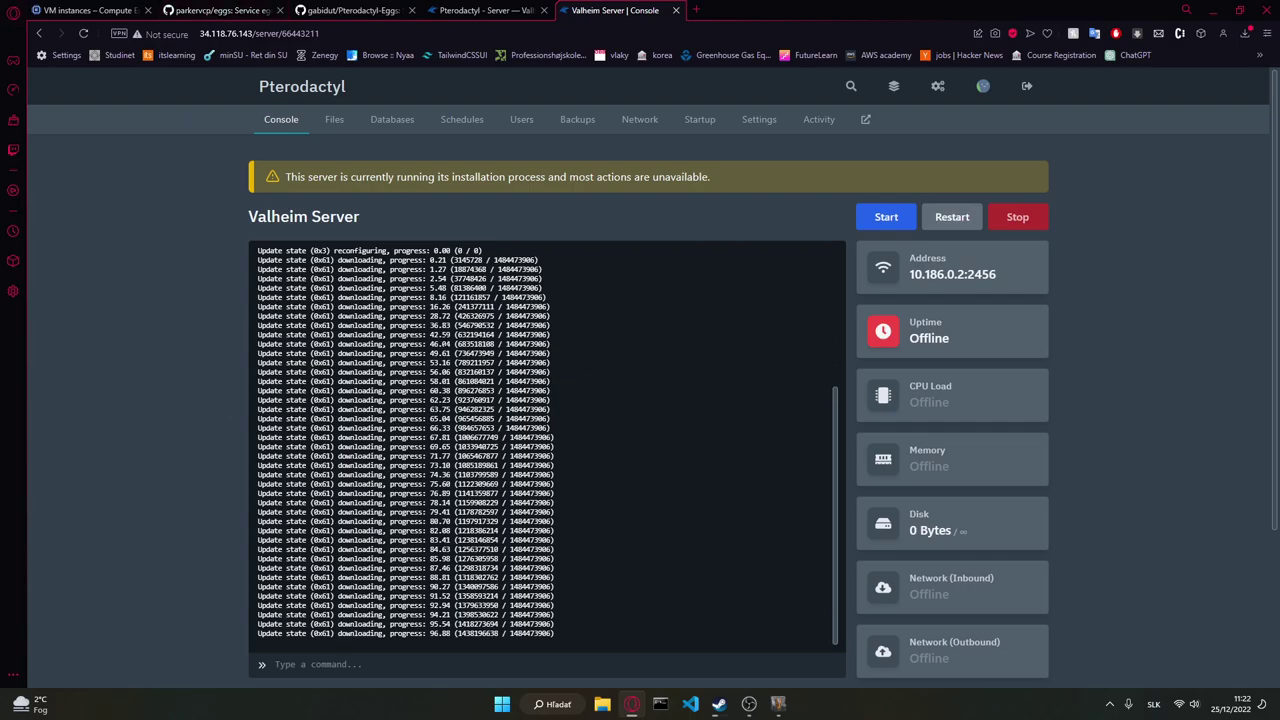
{"action": "left_click", "coordinate": [327, 121]}
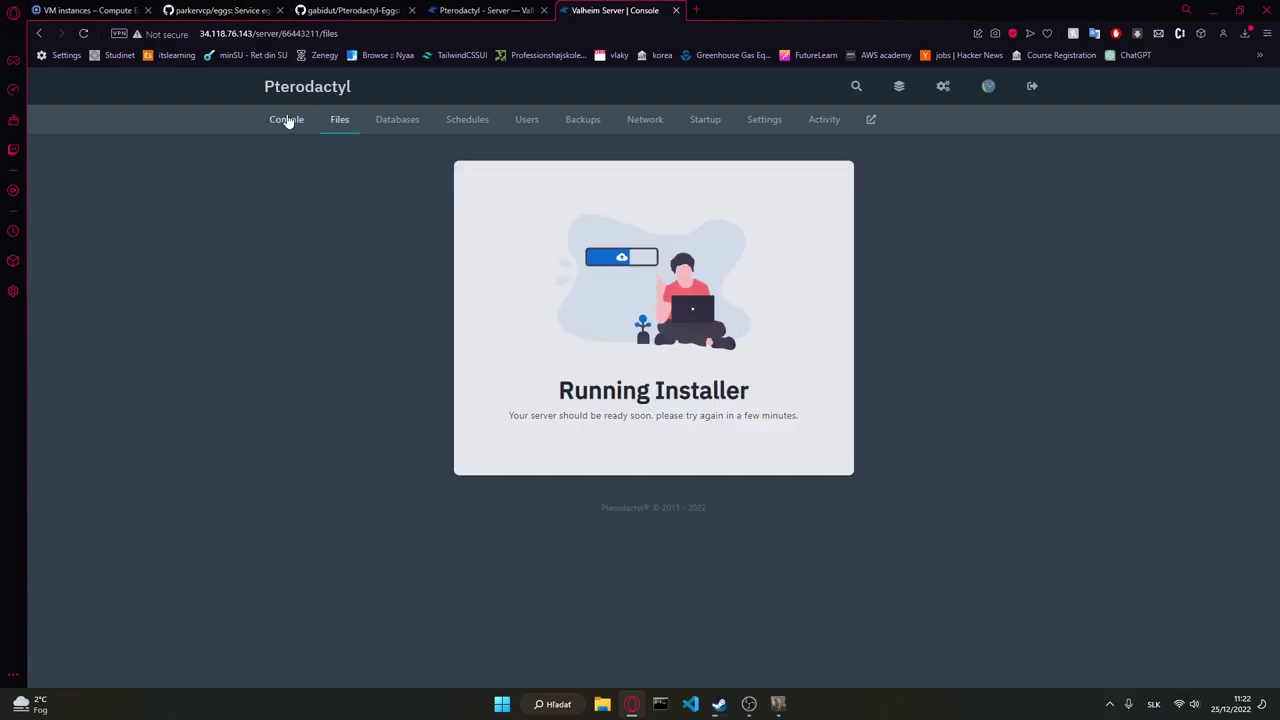
{"action": "left_click", "coordinate": [287, 121]}
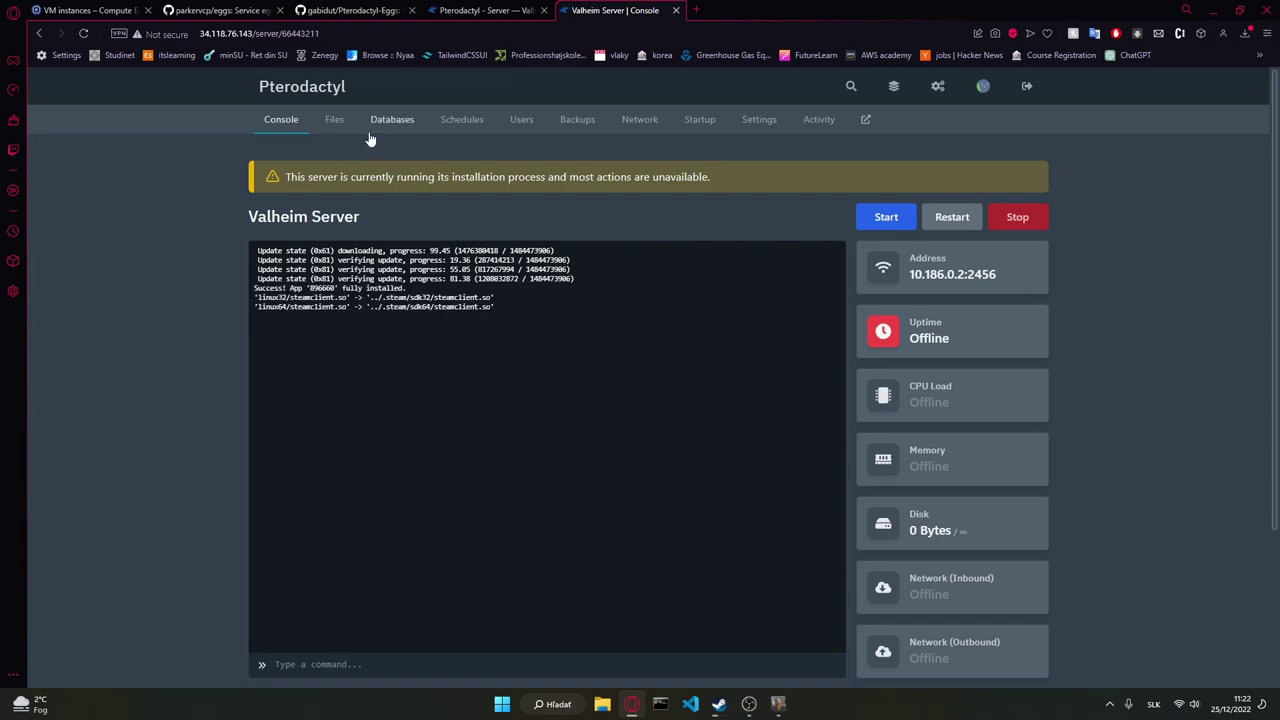
{"action": "left_click", "coordinate": [377, 129]}
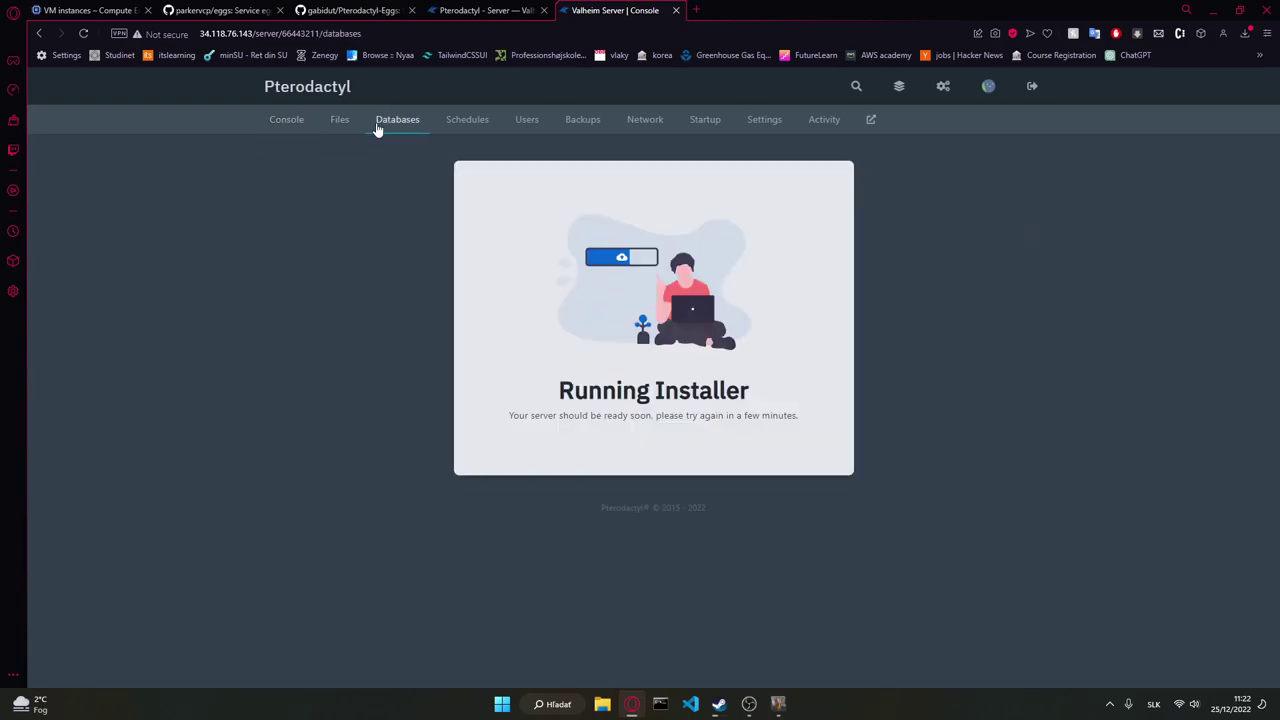
{"action": "left_click", "coordinate": [340, 125]}
{"action": "left_click", "coordinate": [284, 124]}
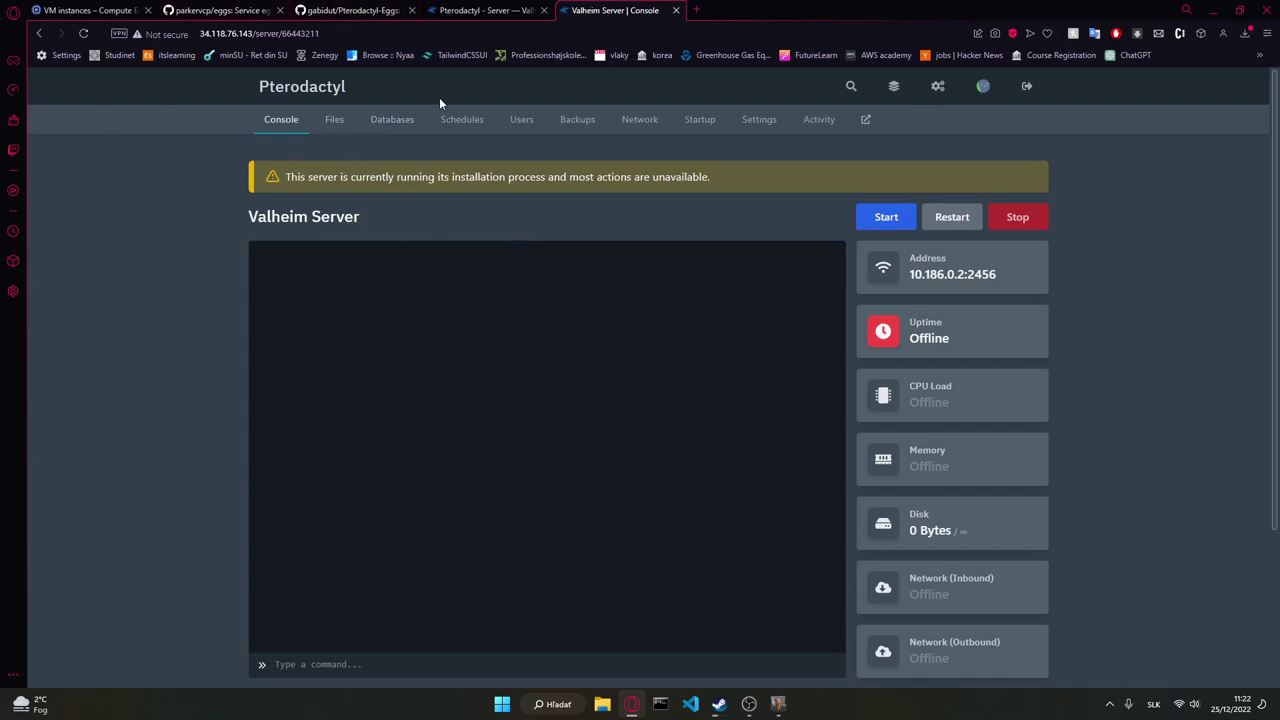
{"action": "left_click", "coordinate": [886, 217]}
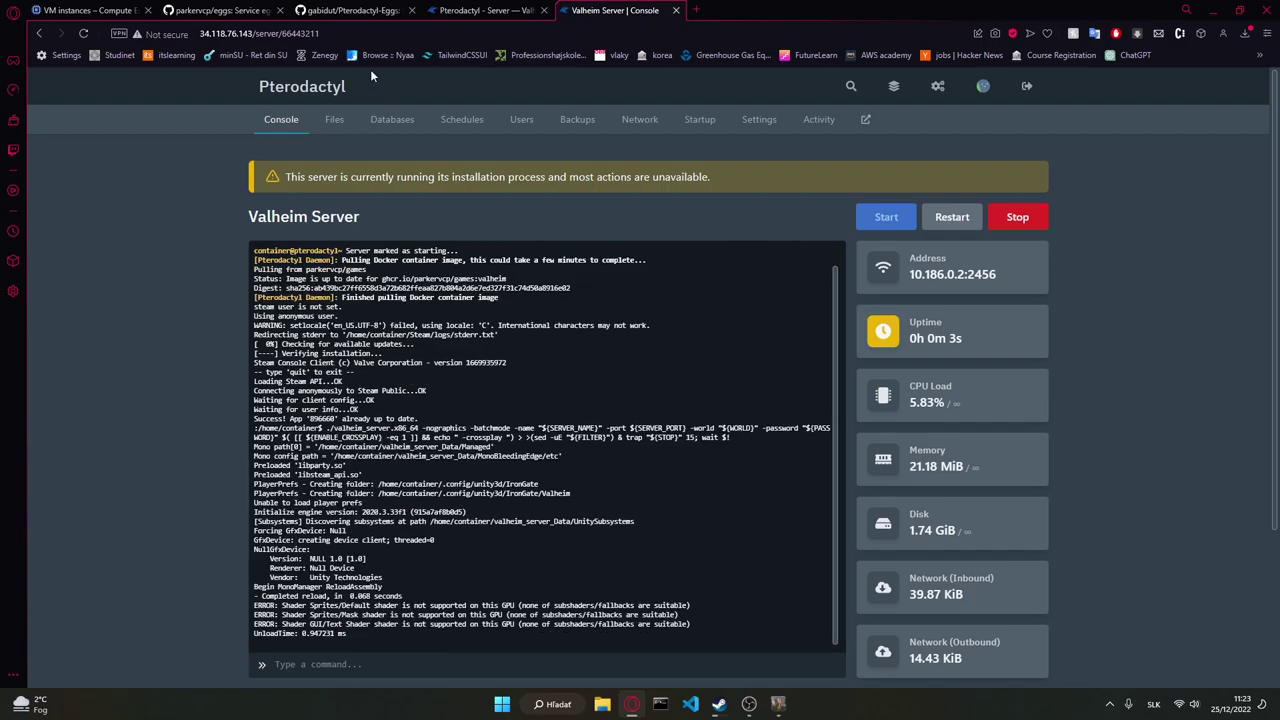
{"action": "left_click", "coordinate": [332, 122]}
{"action": "left_click", "coordinate": [278, 122]}
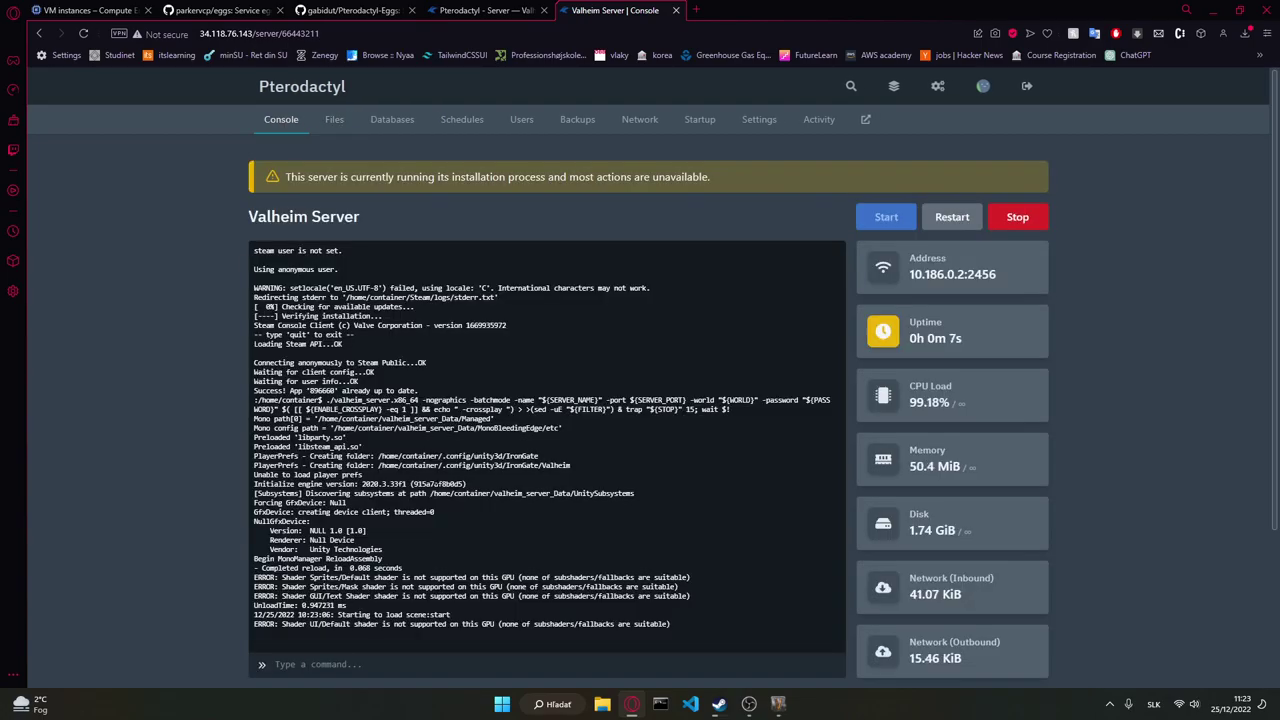
{"action": "scroll", "coordinate": [640, 380], "scroll_direction": "down", "scroll_amount": 2}
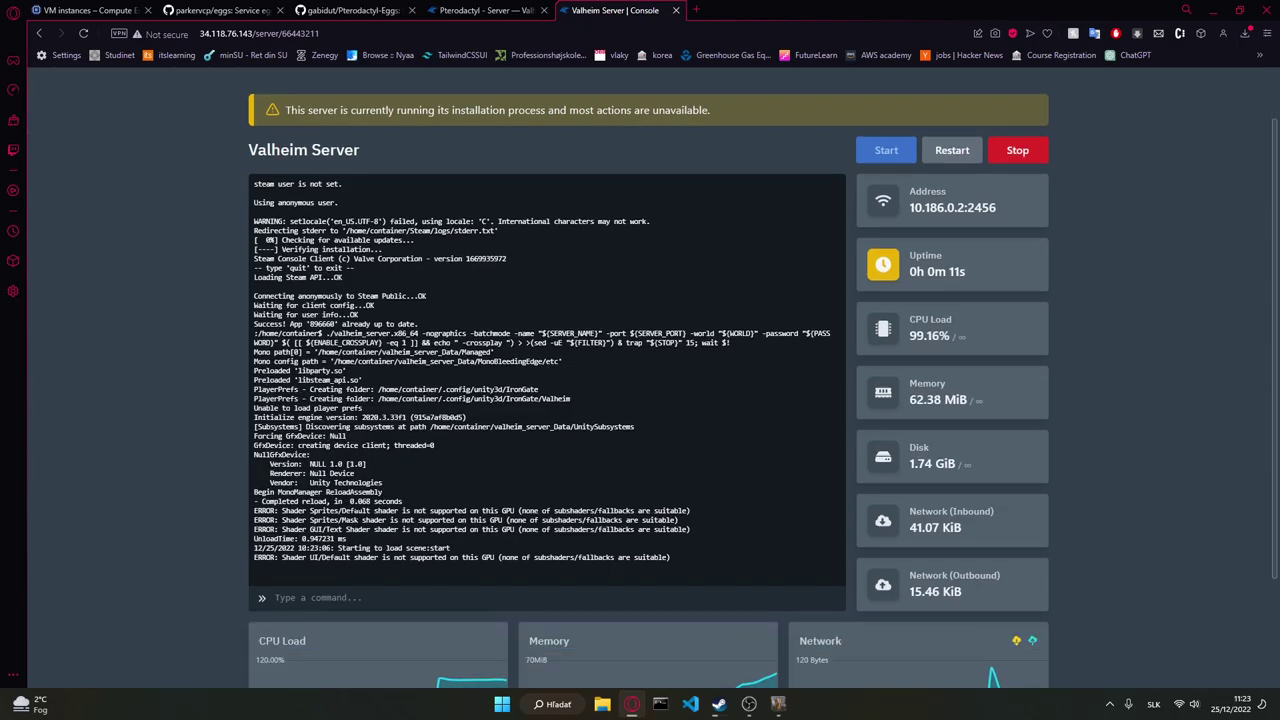
{"action": "scroll", "coordinate": [342, 484], "scroll_direction": "down", "scroll_amount": 4}
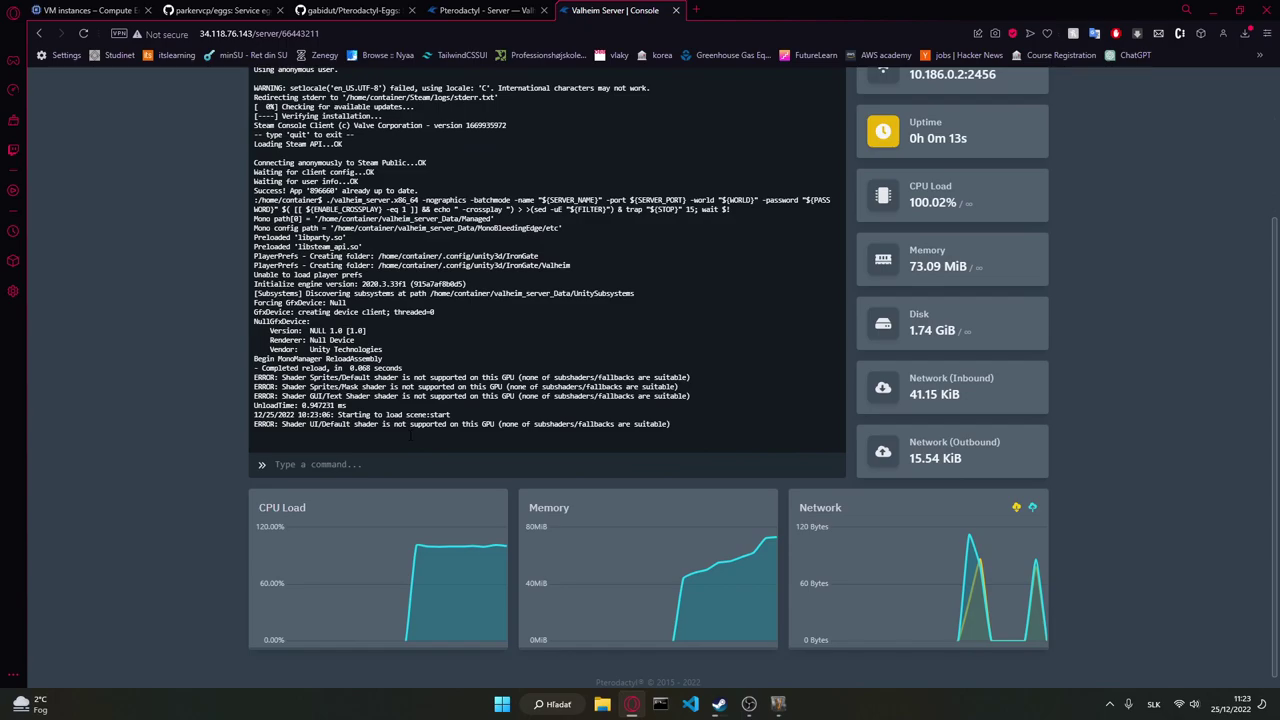
{"action": "scroll", "coordinate": [410, 435], "scroll_direction": "up", "scroll_amount": 5}
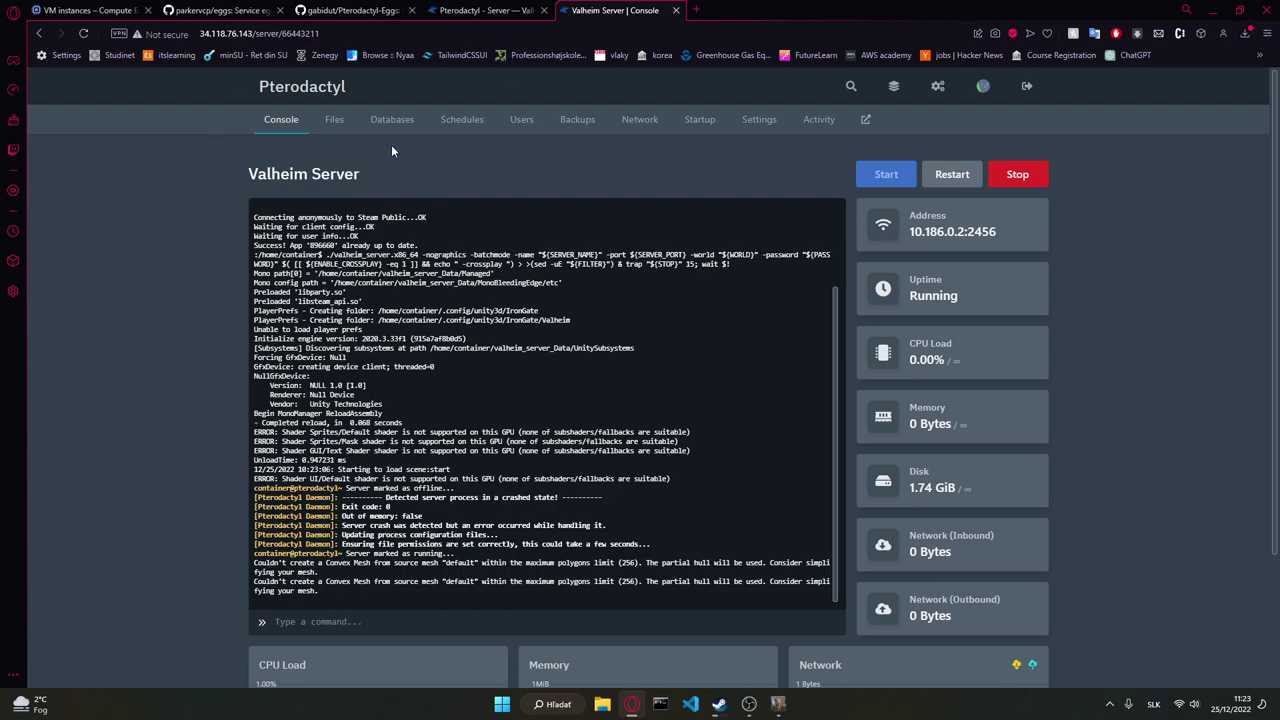
{"action": "left_click", "coordinate": [325, 124]}
{"action": "left_click", "coordinate": [280, 120]}
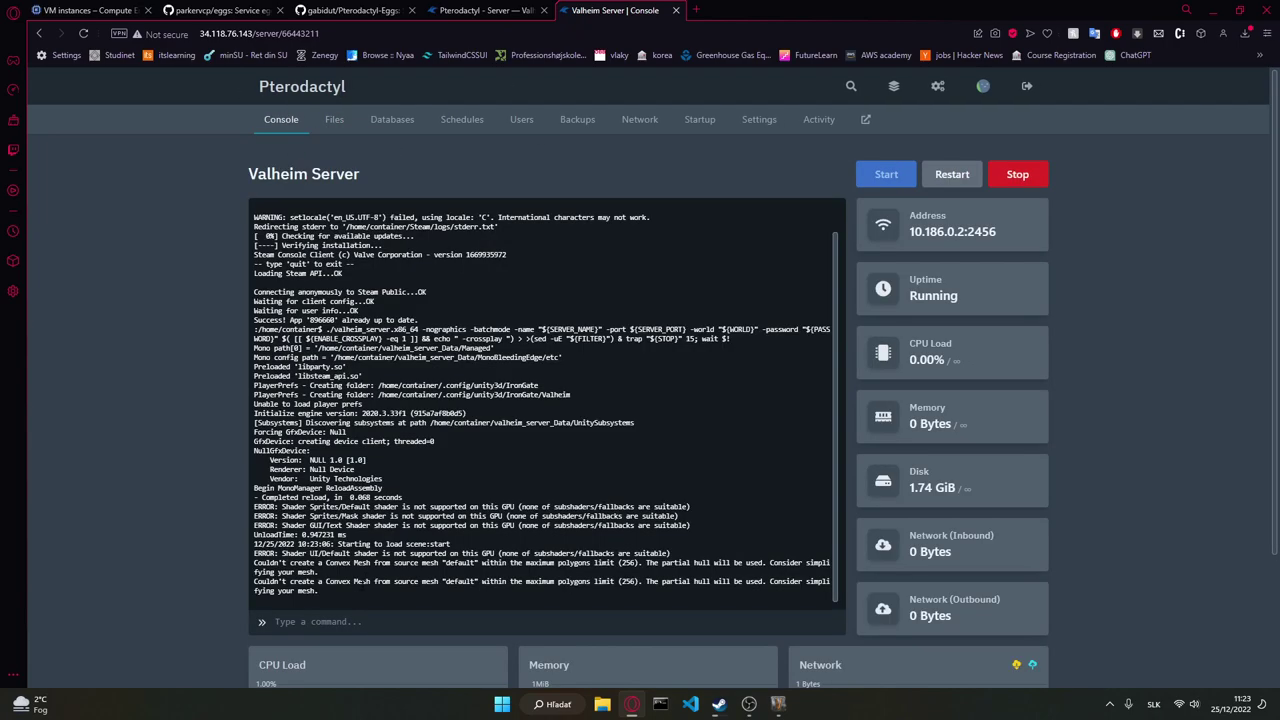
{"action": "left_click", "coordinate": [378, 122]}
{"action": "left_click", "coordinate": [336, 122]}
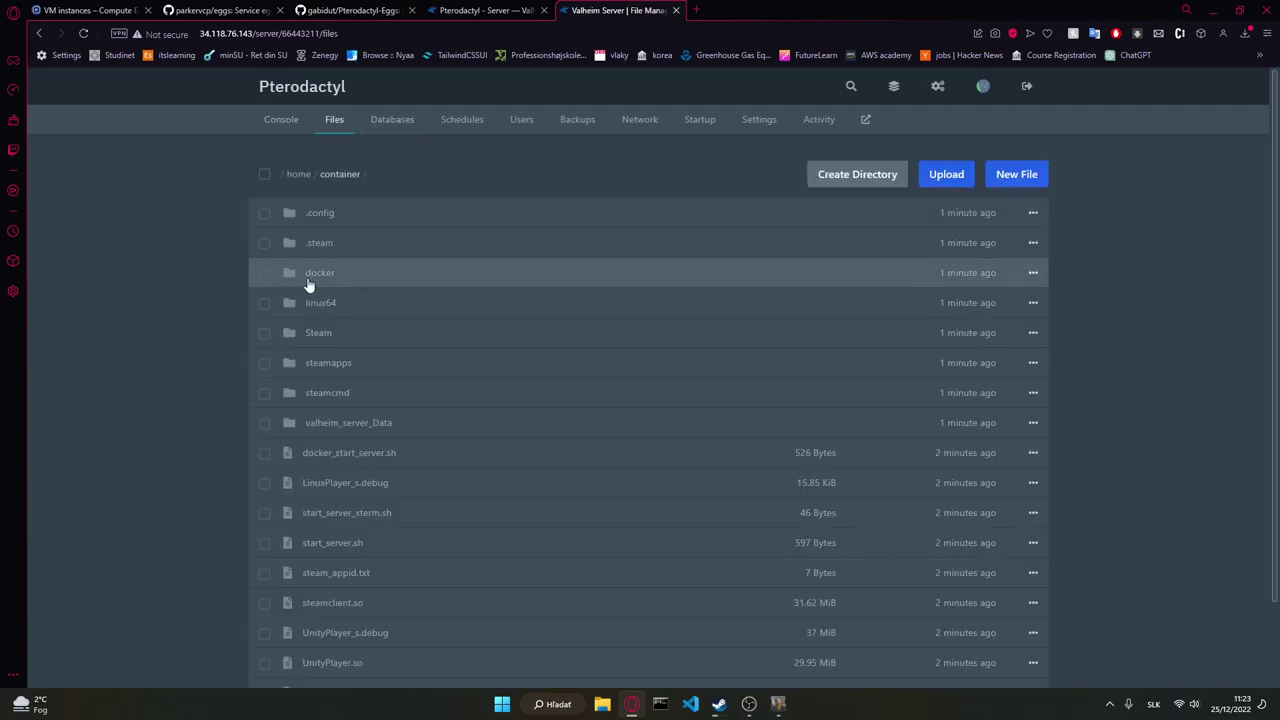
{"action": "left_click", "coordinate": [383, 226]}
{"action": "left_click", "coordinate": [383, 224]}
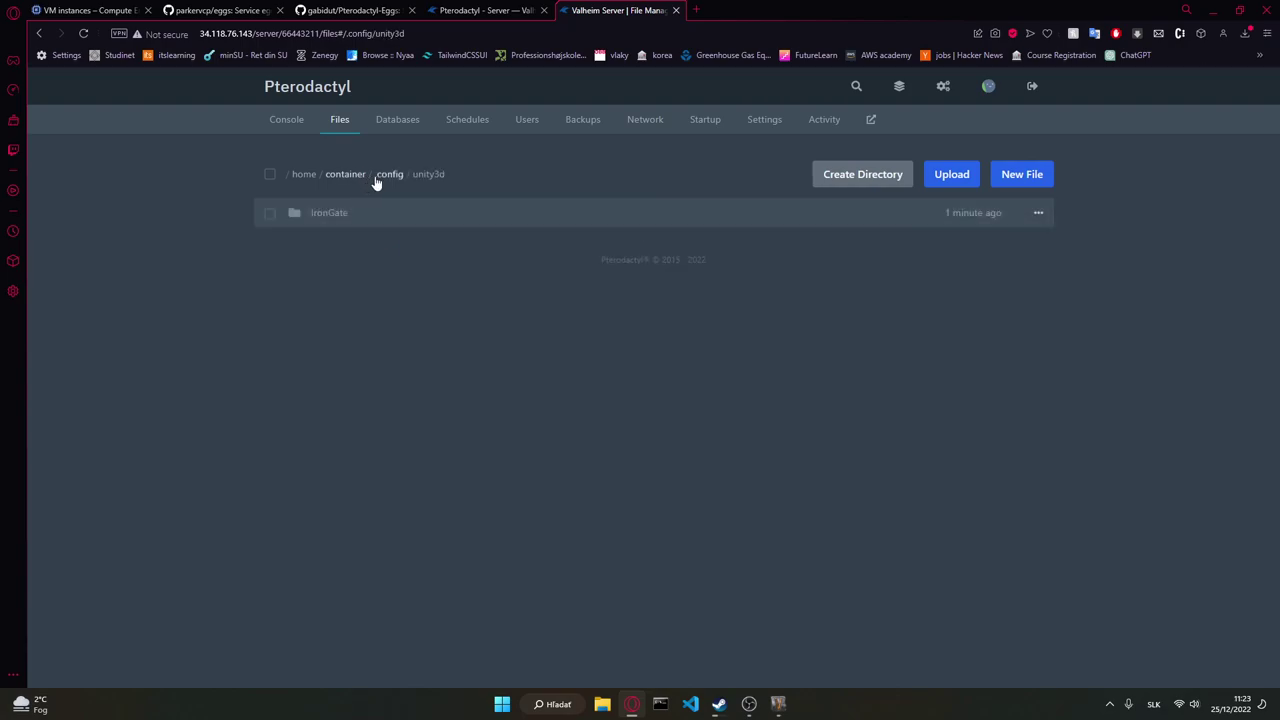
{"action": "left_click", "coordinate": [400, 222]}
{"action": "left_click", "coordinate": [350, 223]}
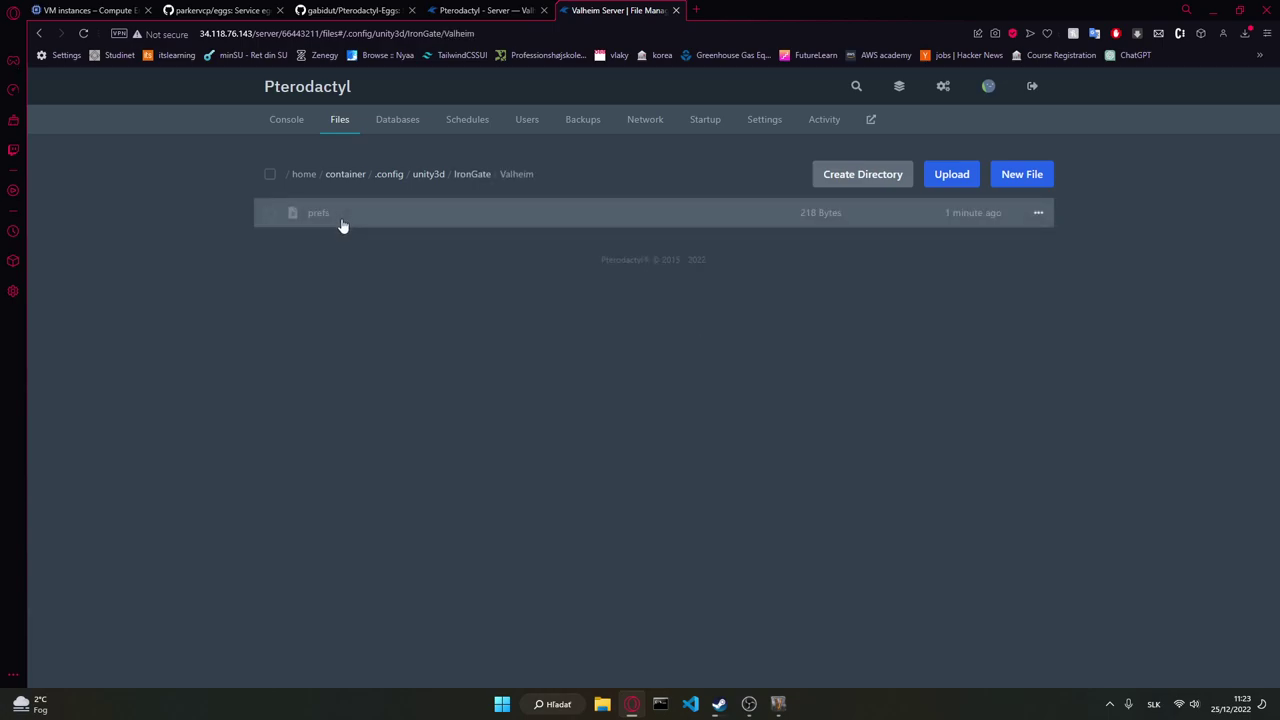
{"action": "left_click", "coordinate": [467, 177]}
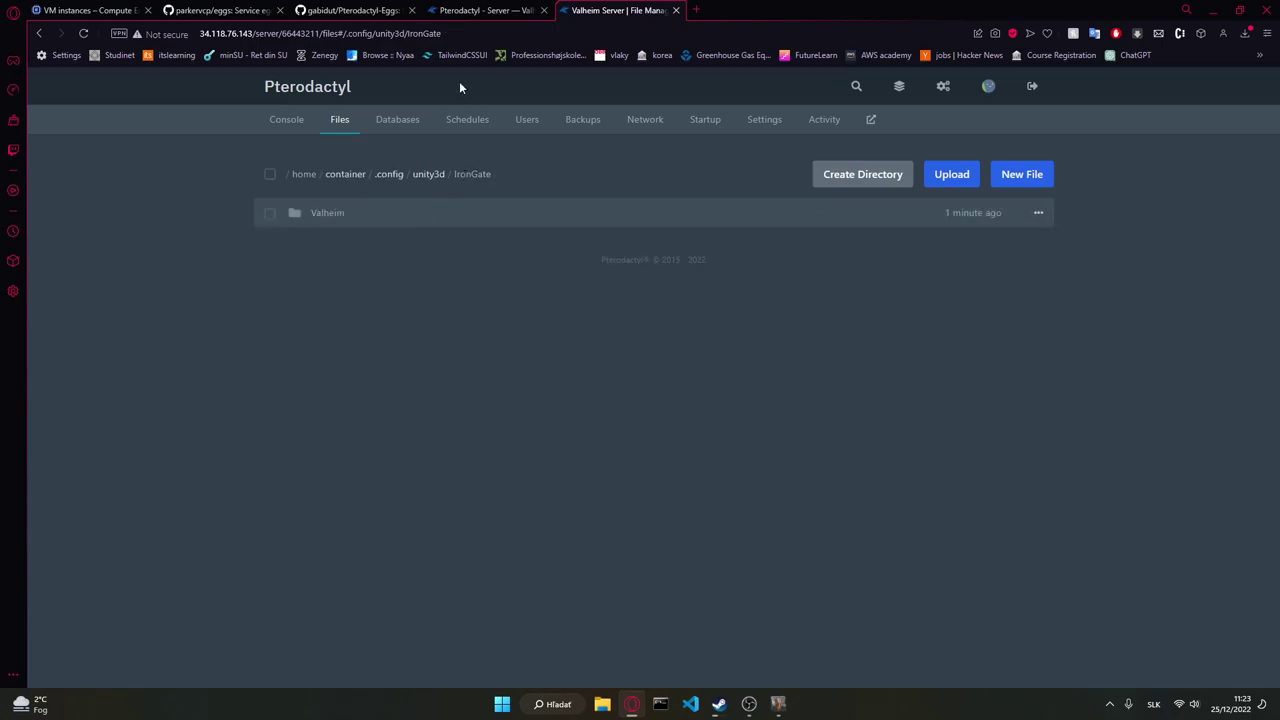
{"action": "left_click", "coordinate": [290, 124]}
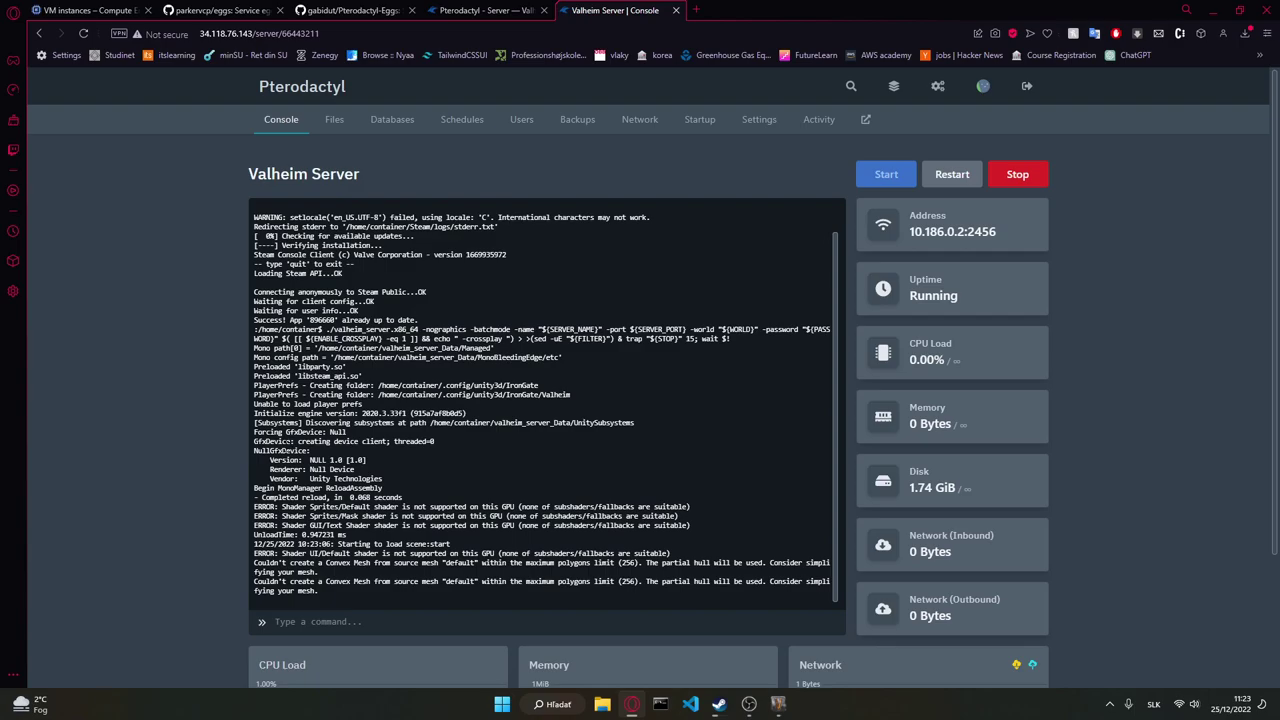
Step: Restart the Valheim Server from its Pterodactyl console page so its uptime resets
{"action": "scroll", "coordinate": [640, 400], "scroll_direction": "down", "scroll_amount": 2}
{"action": "scroll", "coordinate": [219, 461], "scroll_direction": "up", "scroll_amount": 2}
{"action": "left_click", "coordinate": [946, 176]}
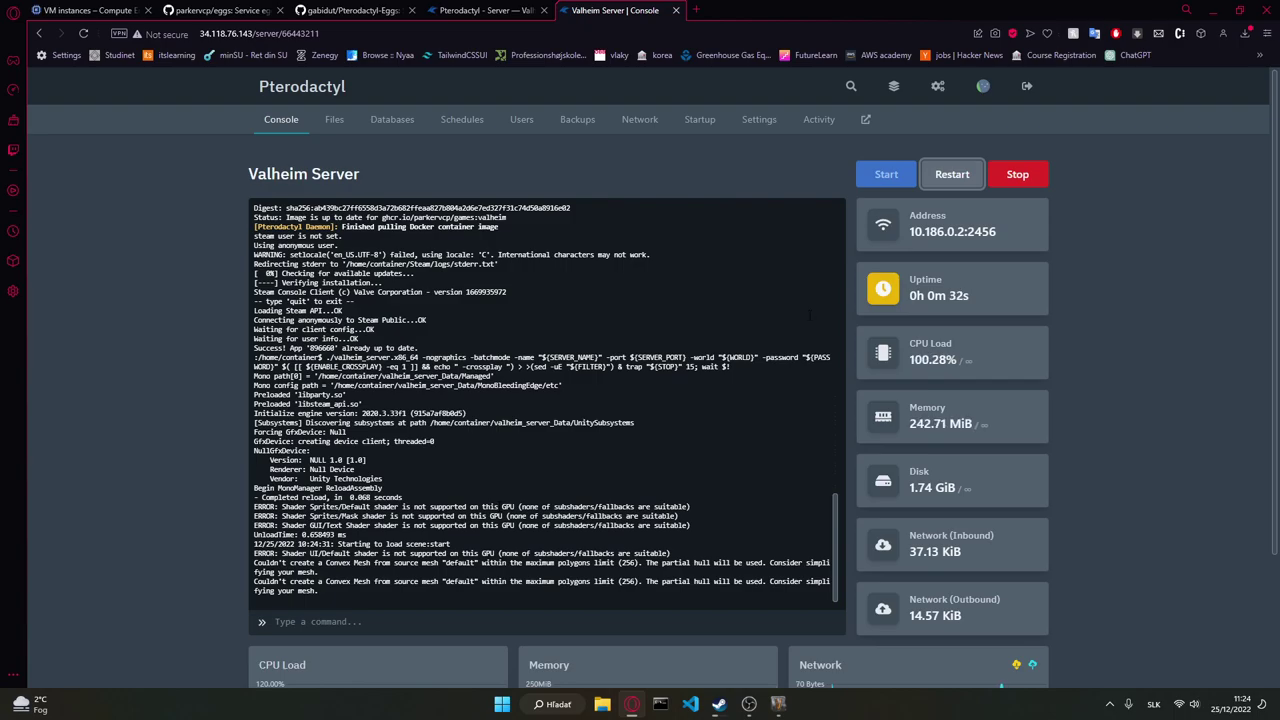
Step: Go through Admin > Servers to the Valheim Server's Build Configuration page
{"action": "left_click", "coordinate": [896, 88]}
{"action": "left_click", "coordinate": [940, 87]}
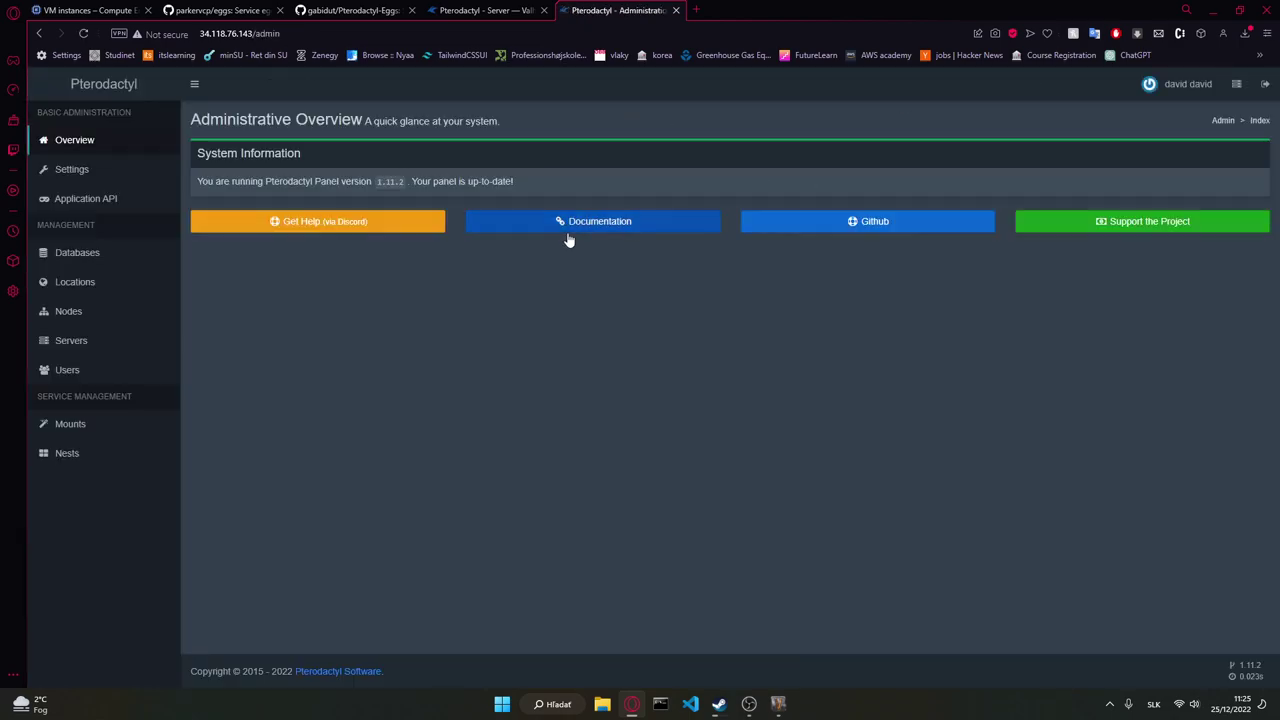
{"action": "left_click", "coordinate": [96, 340]}
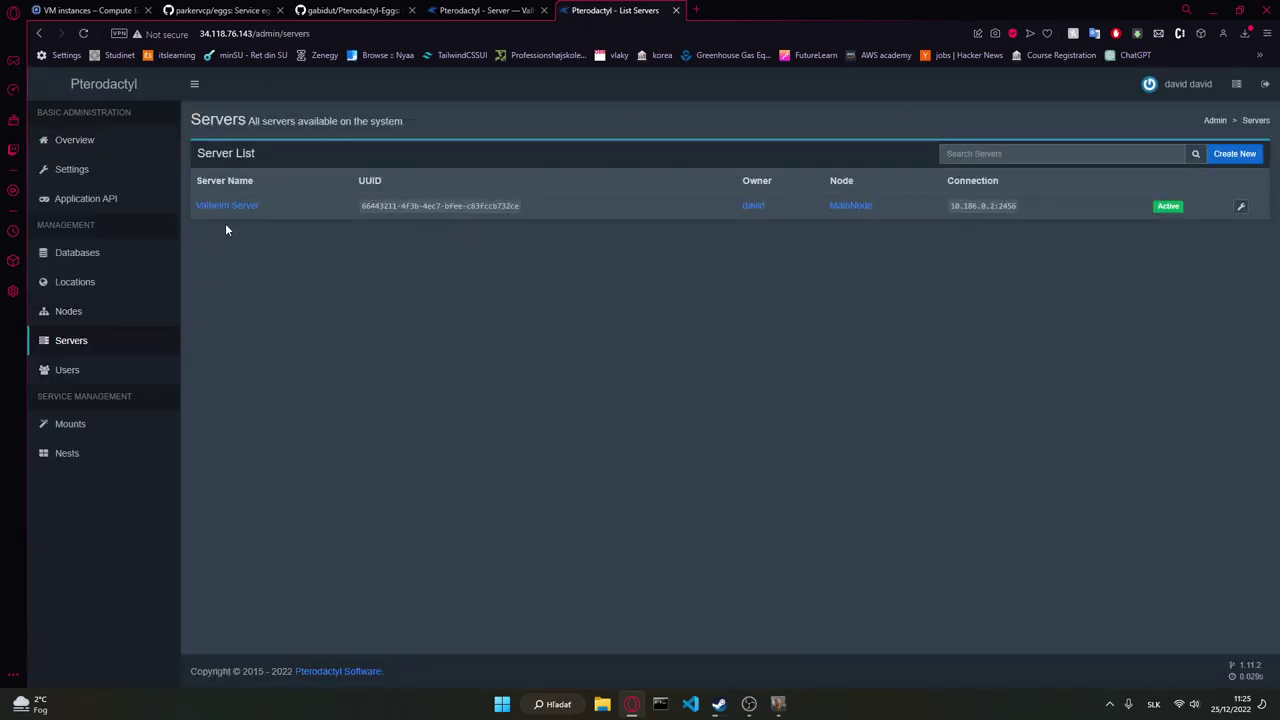
{"action": "left_click", "coordinate": [234, 202]}
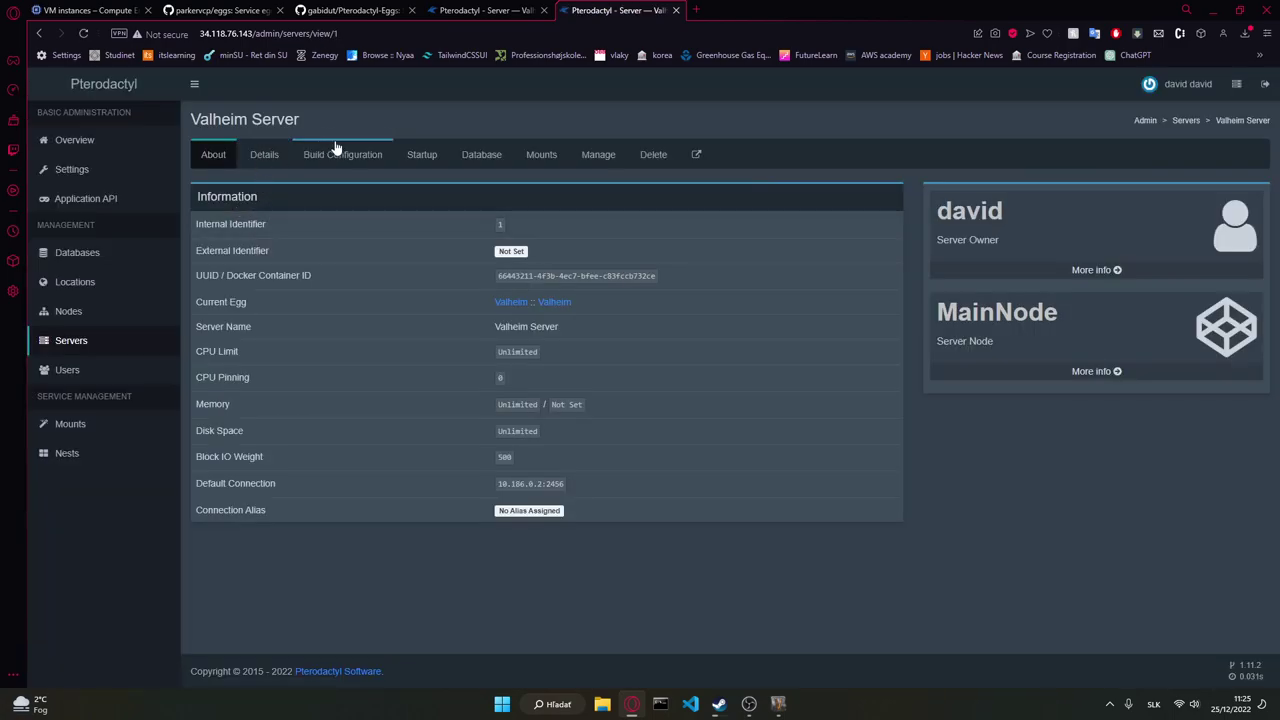
{"action": "left_click", "coordinate": [336, 154]}
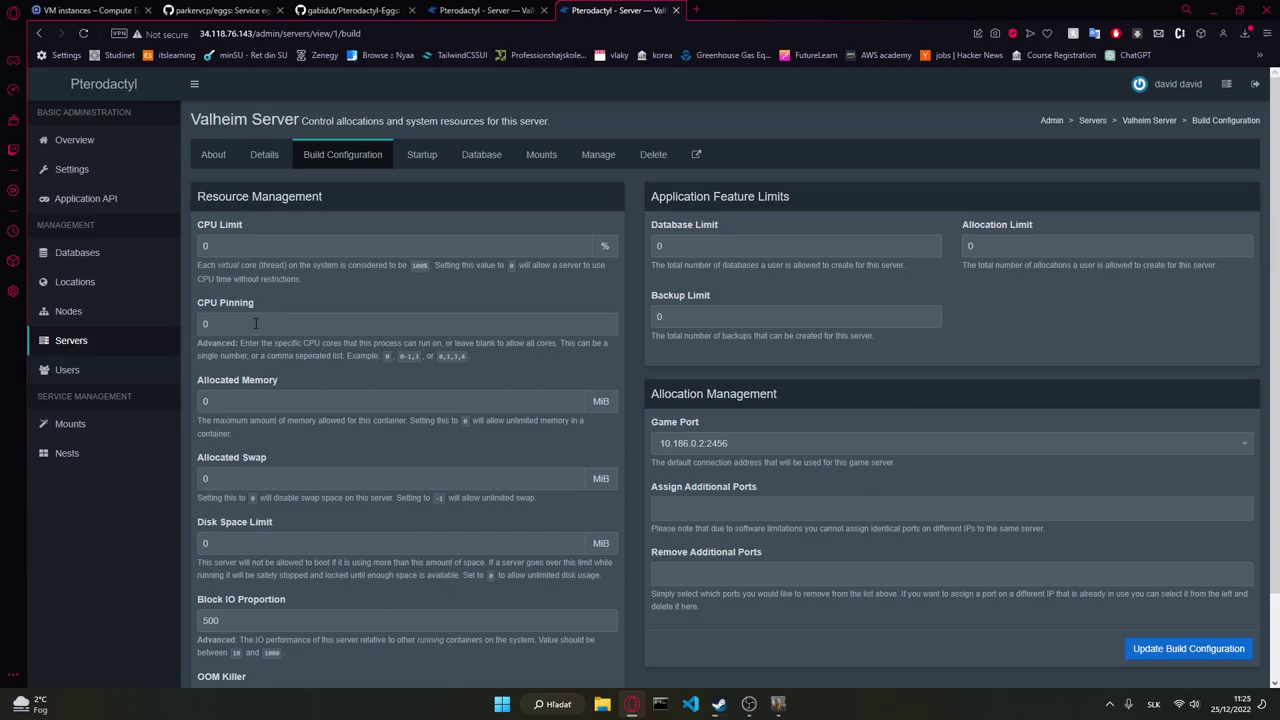
Step: Delete the CPU Pinning value of 0 and update the build configuration
{"action": "double_click", "coordinate": [256, 323]}
{"action": "scroll", "coordinate": [276, 490], "scroll_direction": "down", "scroll_amount": 1}
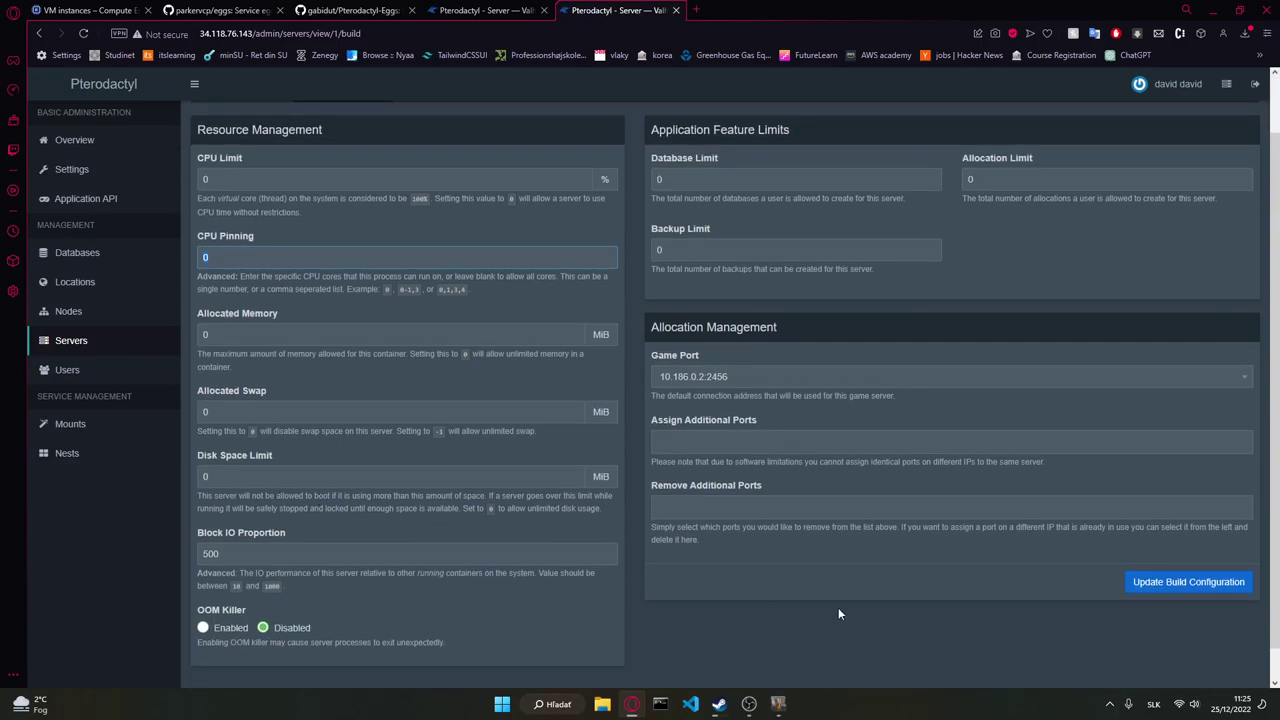
{"action": "key", "text": "BackSpace"}
{"action": "left_click", "coordinate": [1160, 583]}
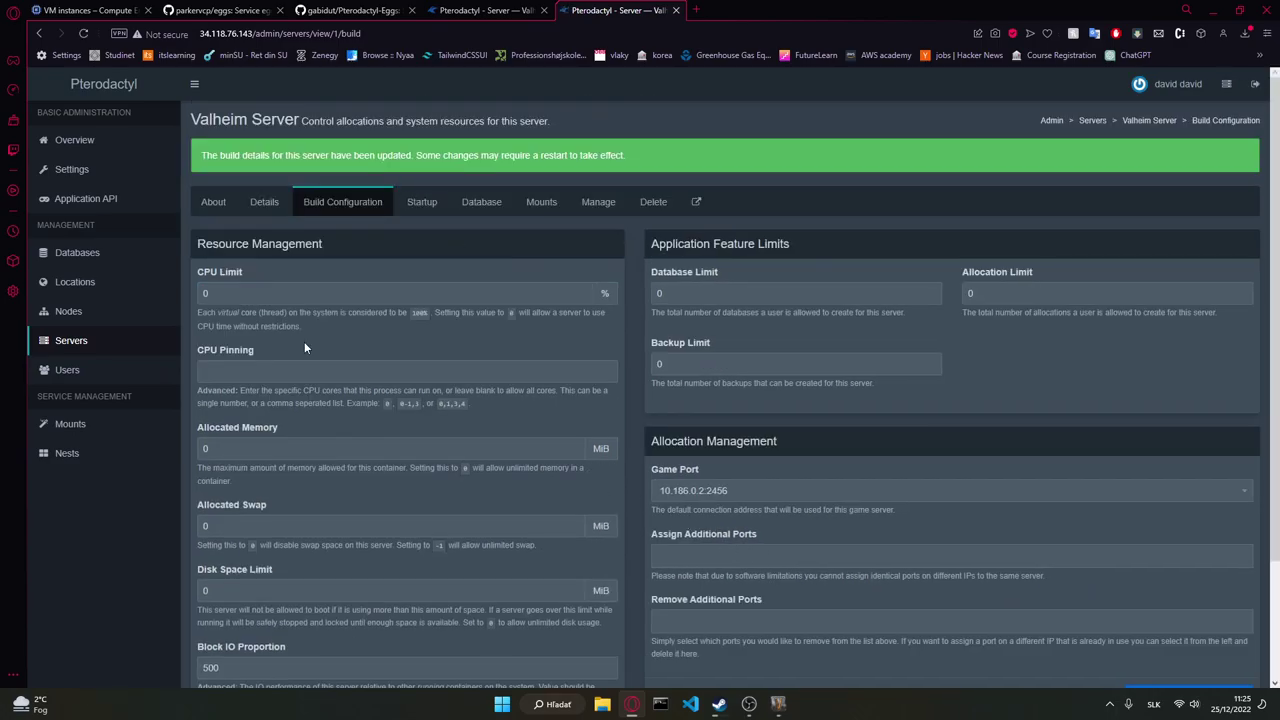
{"action": "left_click", "coordinate": [512, 10]}
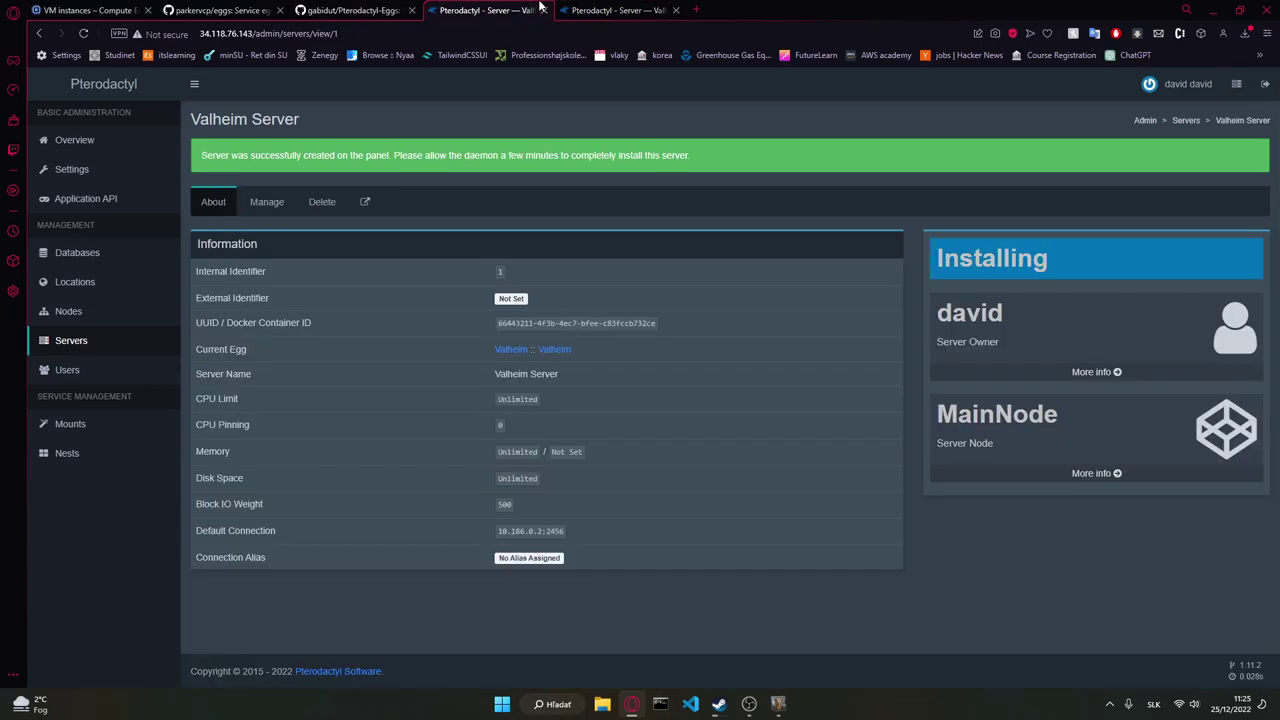
{"action": "left_click", "coordinate": [570, 9]}
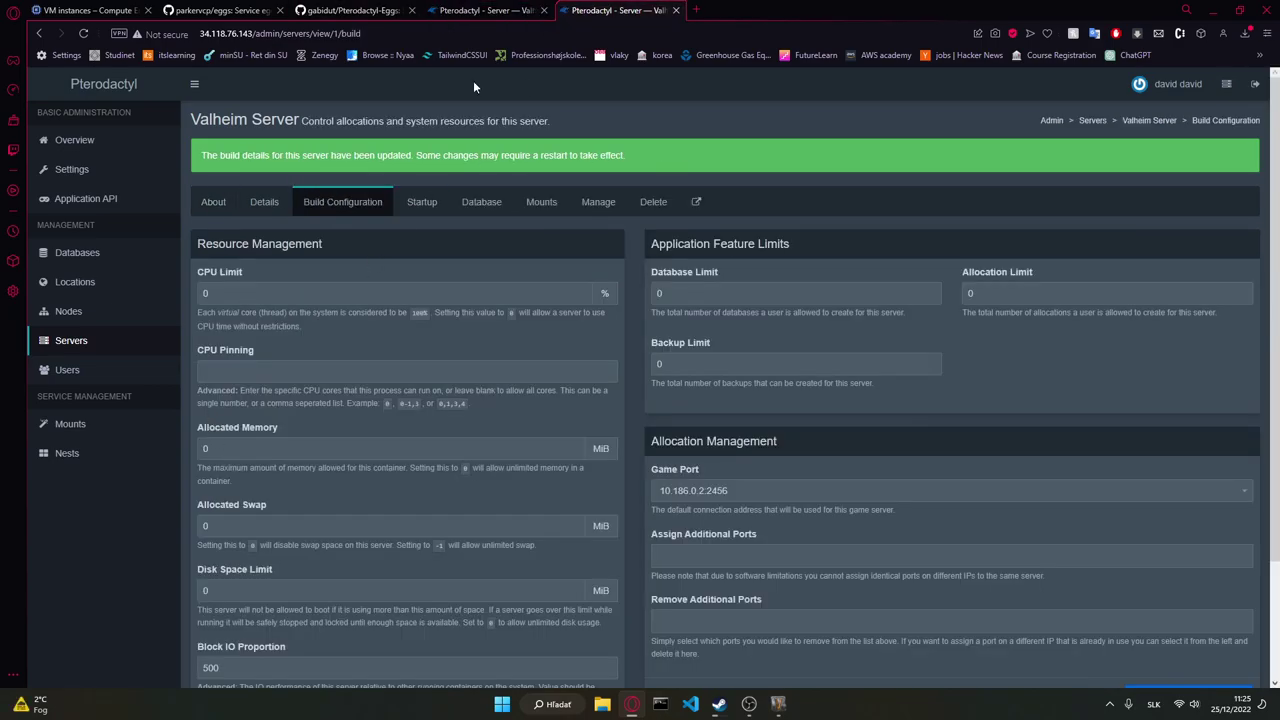
{"action": "left_click", "coordinate": [532, 9]}
Step: Open the Valheim Server console in a new tab and restart it to apply the new build
{"action": "left_click", "coordinate": [365, 201]}
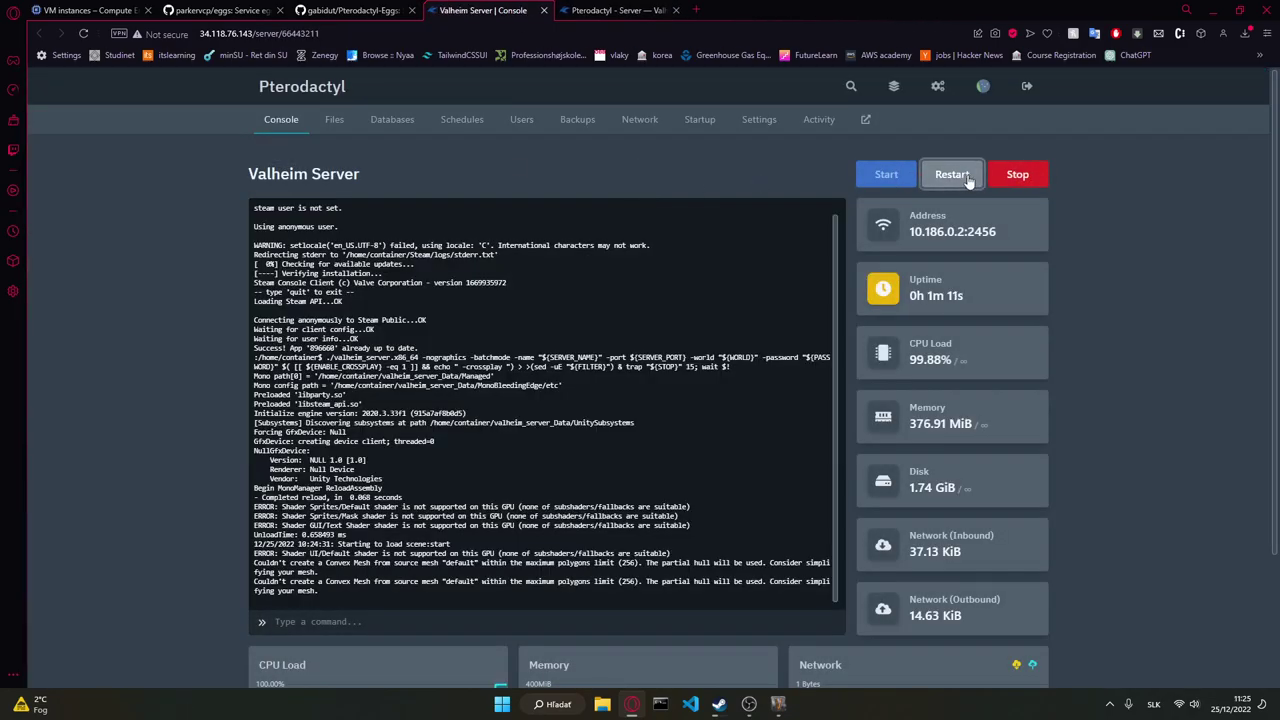
{"action": "left_click", "coordinate": [955, 176]}
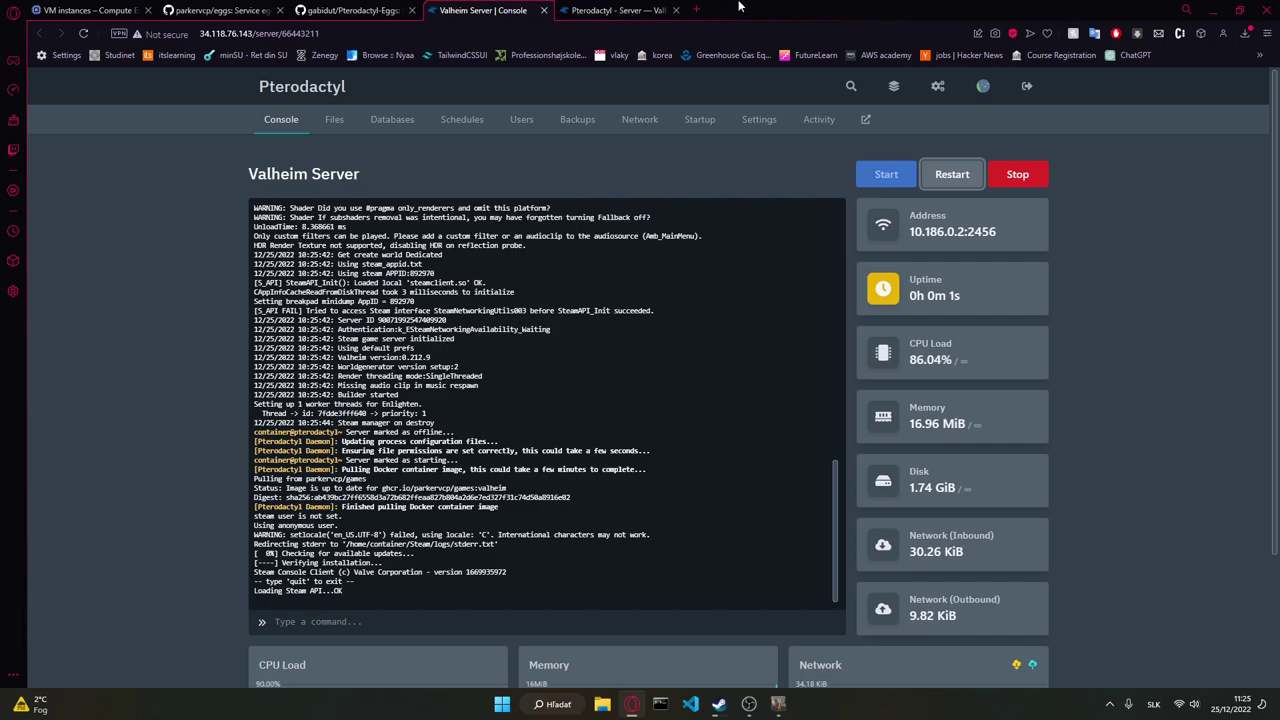
{"action": "left_click", "coordinate": [641, 9]}
{"action": "left_click", "coordinate": [483, 10]}
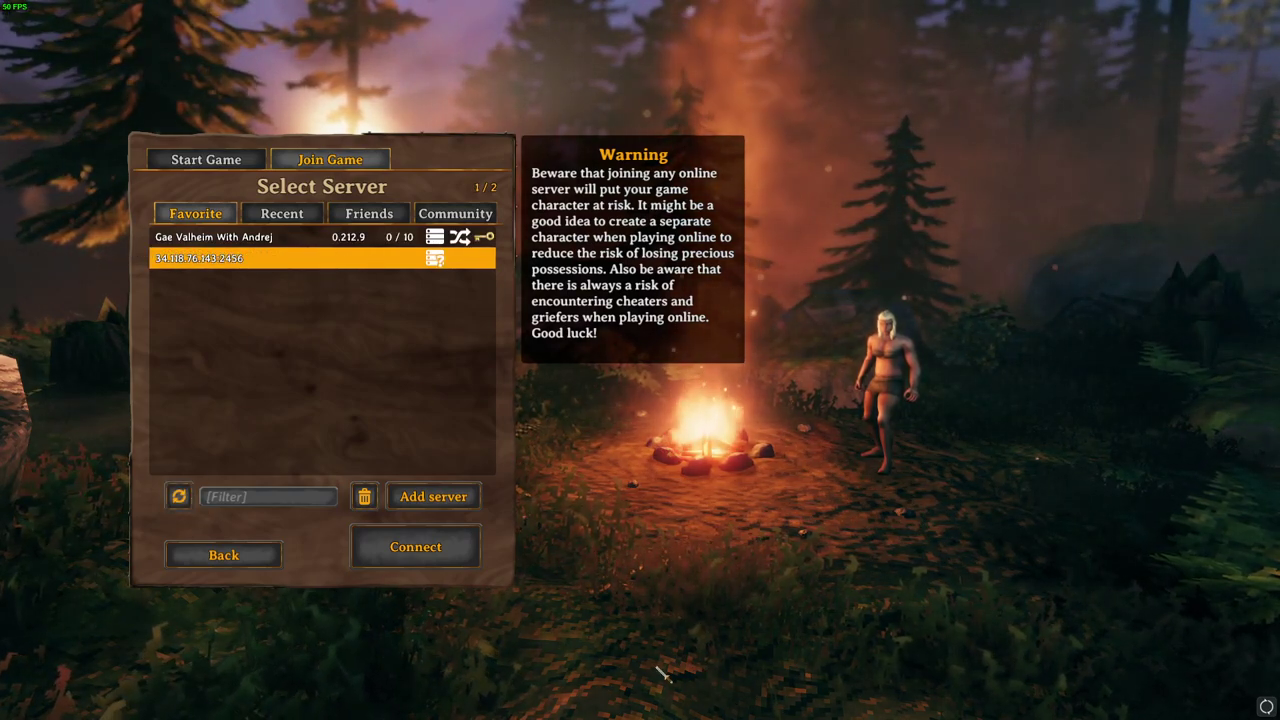
Step: Refresh Valheim's Select Server list, then return to the console now showing the server running
{"action": "key", "text": "alt+Tab"}
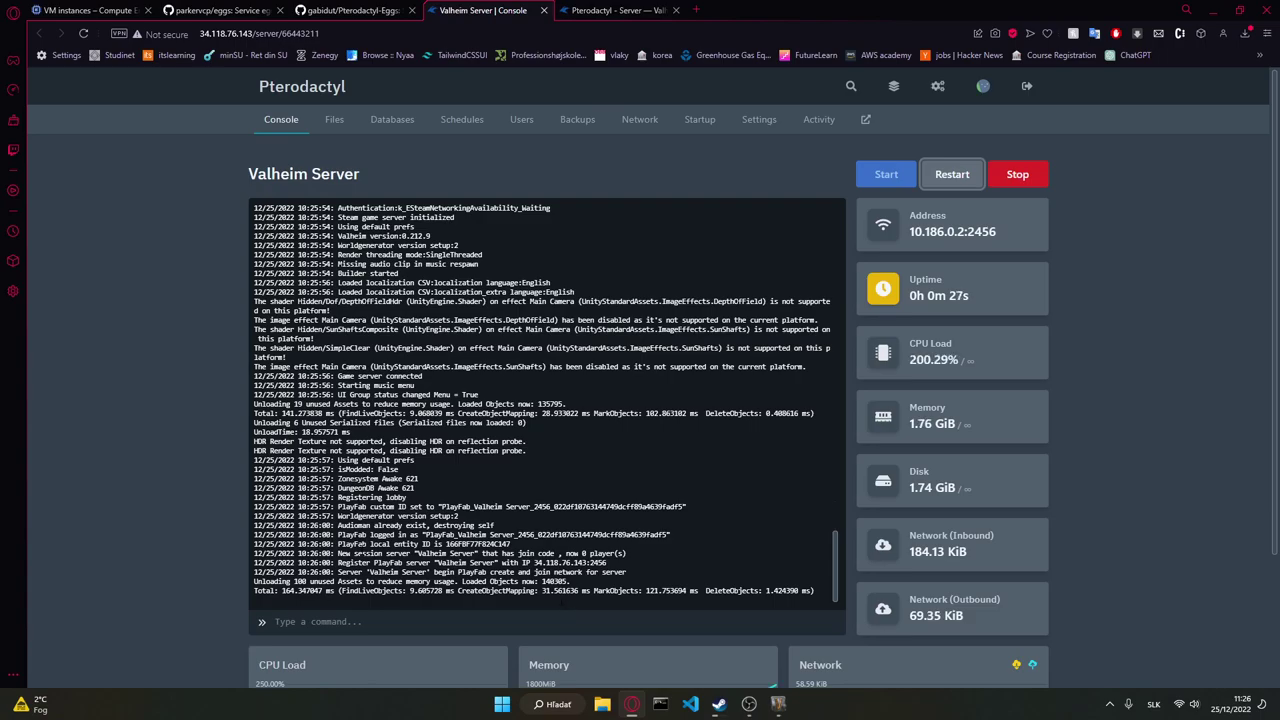
{"action": "key", "text": "alt+Tab"}
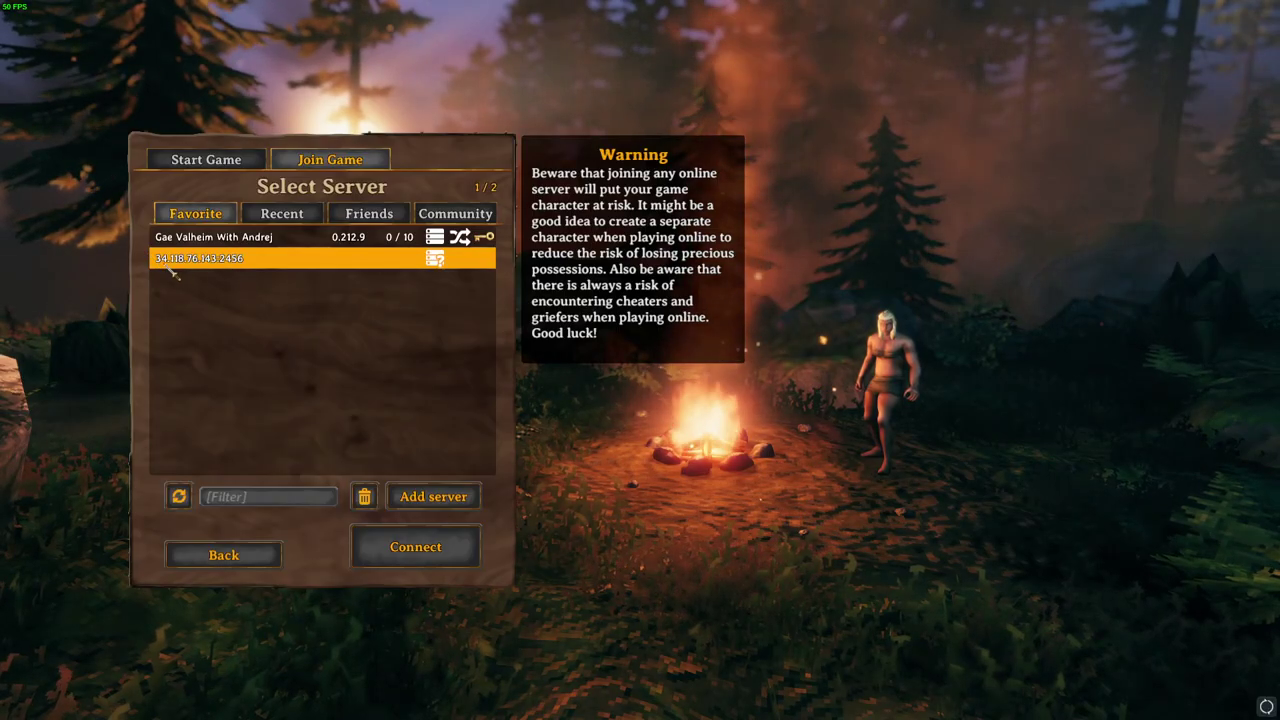
{"action": "key", "text": "alt+Tab"}
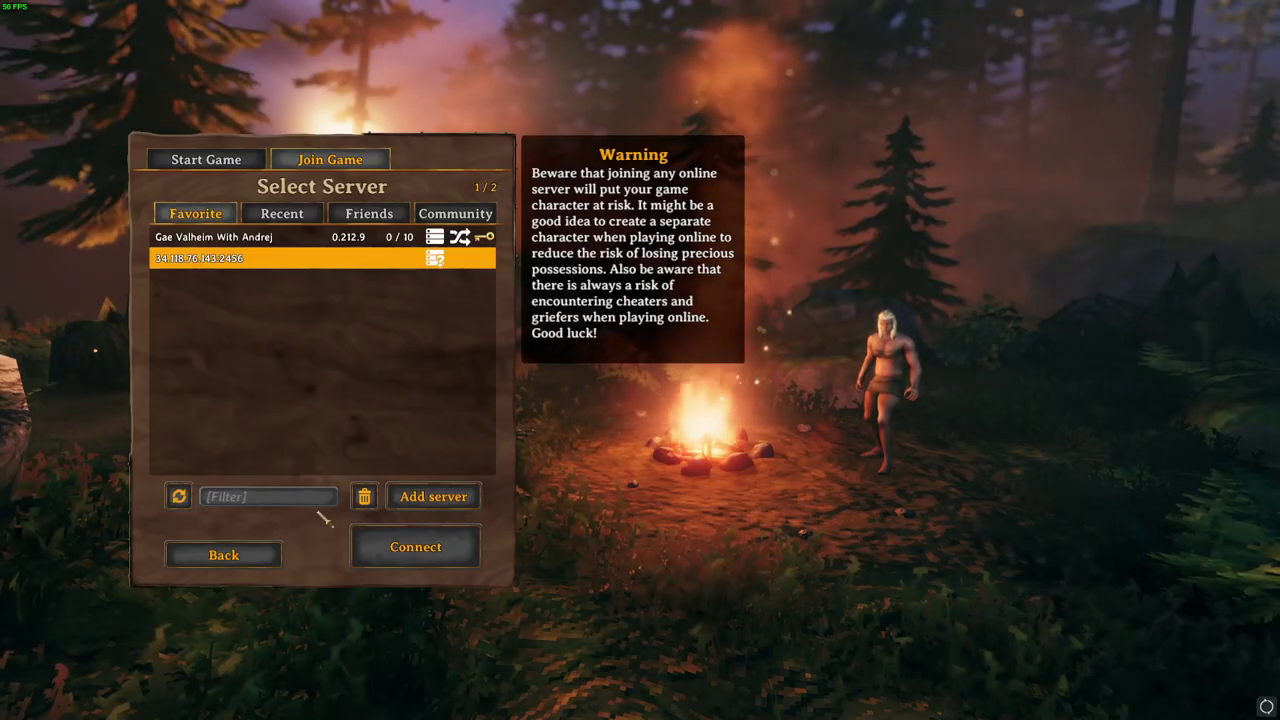
{"action": "left_click", "coordinate": [180, 490]}
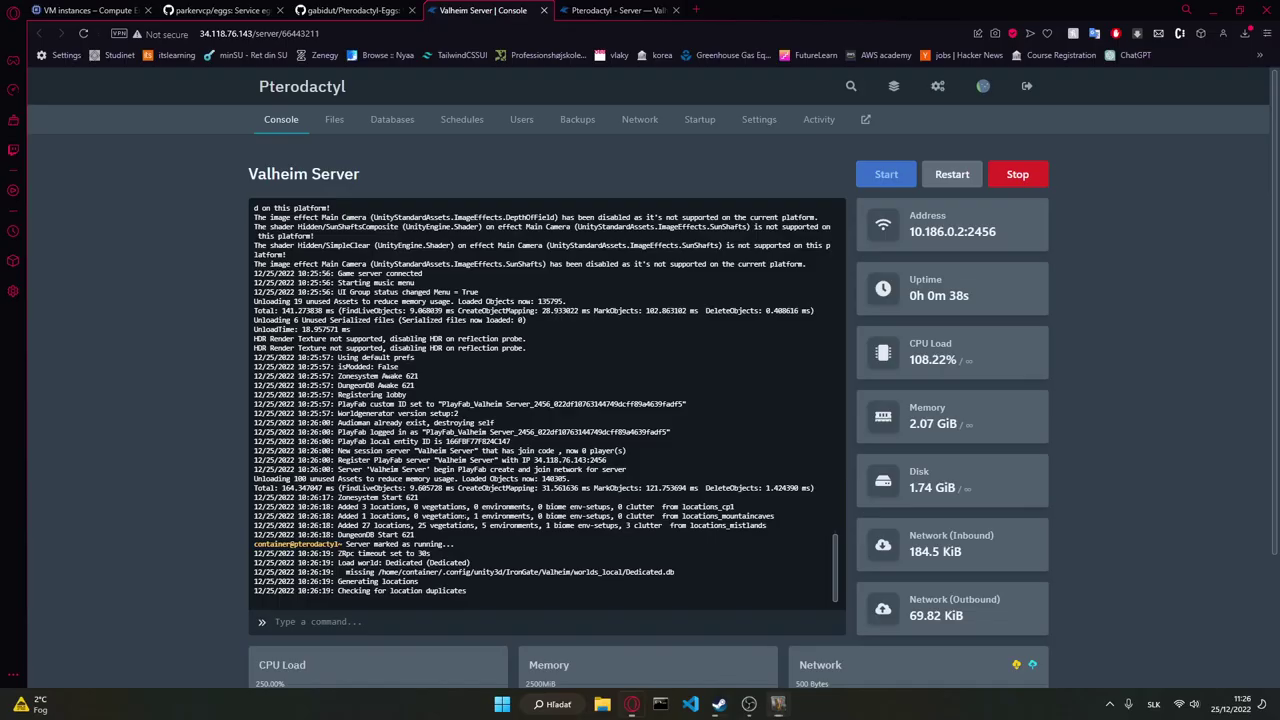
{"action": "left_click", "coordinate": [952, 174]}
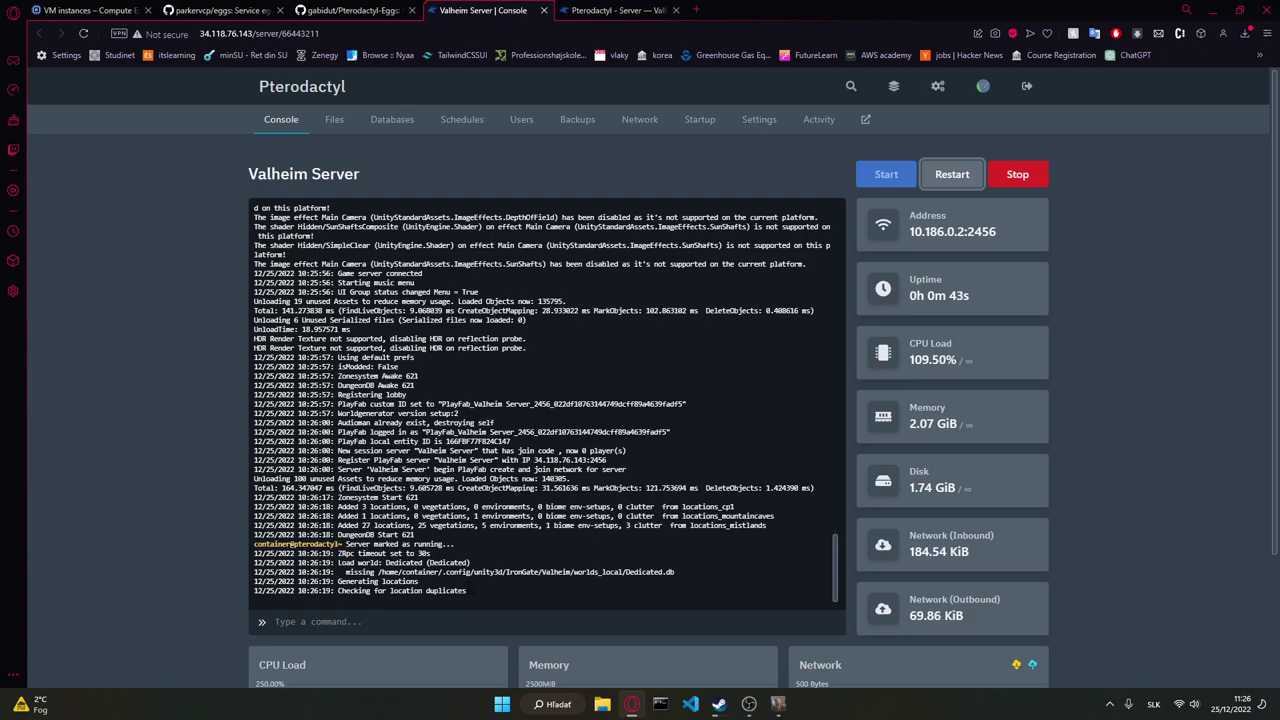
Step: Browse Files into .config > unity3d > IronGate > Valheim > worlds_local to find saved worlds
{"action": "scroll", "coordinate": [640, 400], "scroll_direction": "down", "scroll_amount": 2}
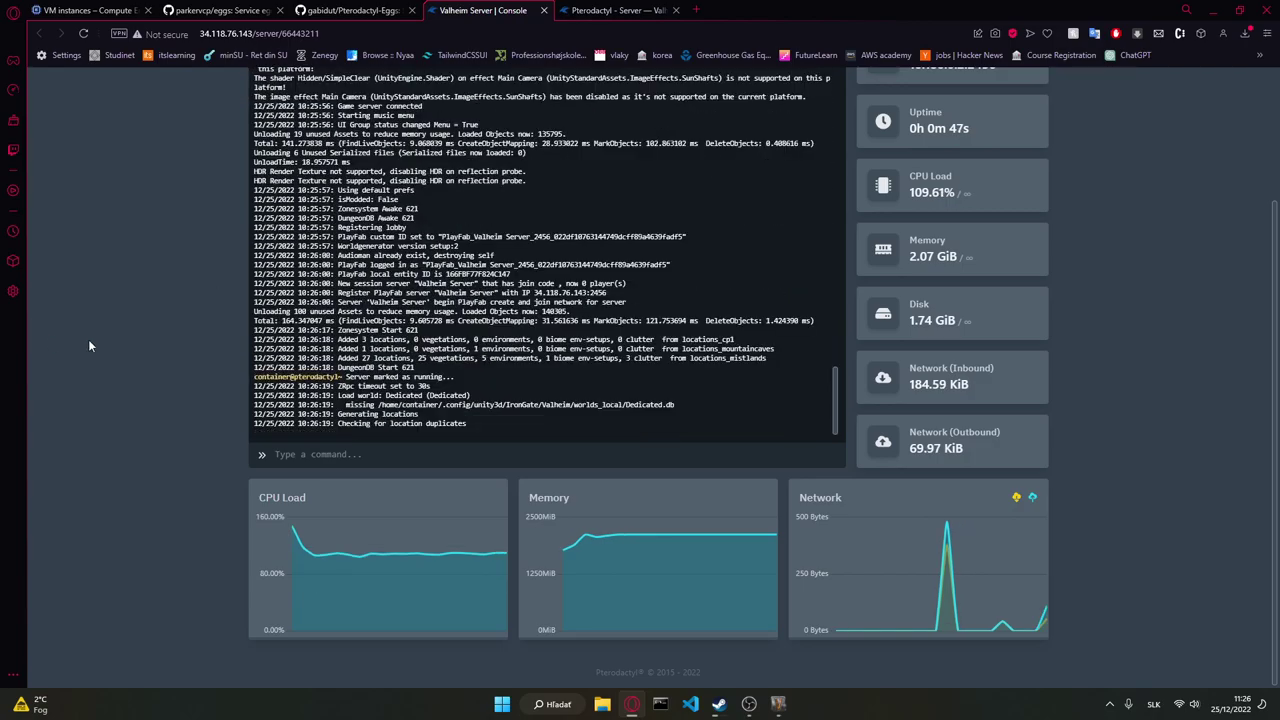
{"action": "scroll", "coordinate": [985, 252], "scroll_direction": "up", "scroll_amount": 2}
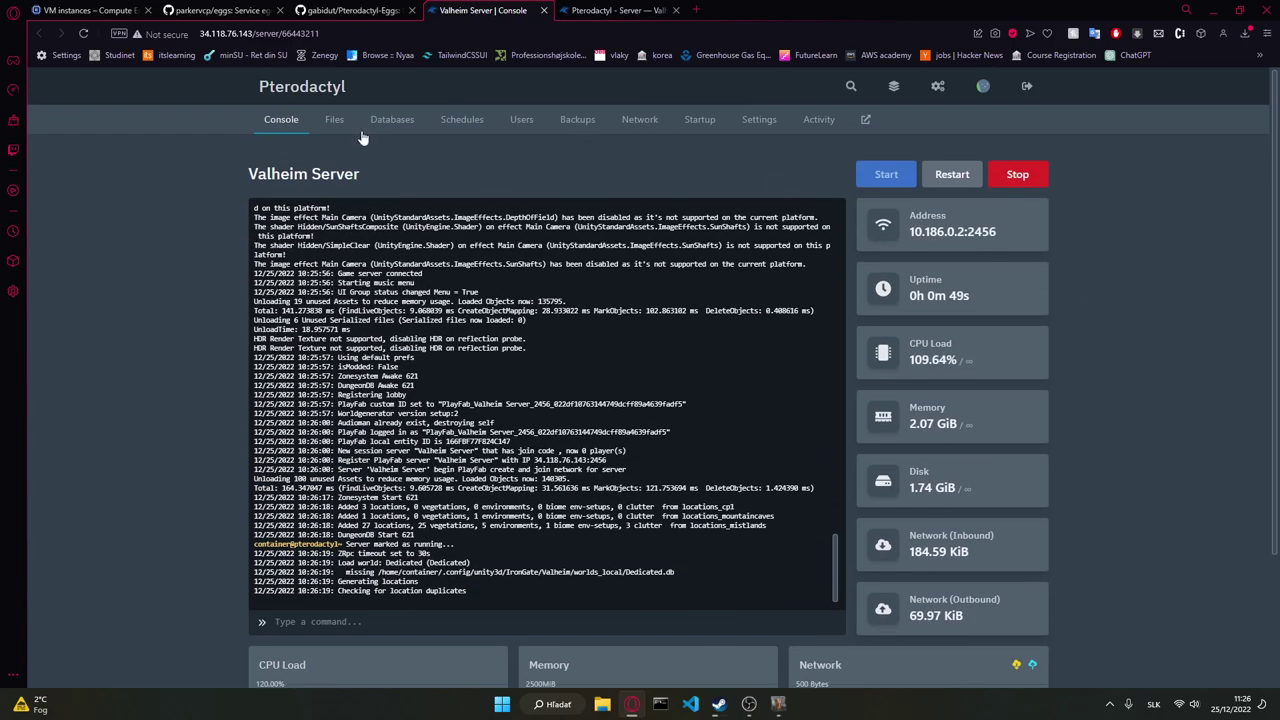
{"action": "left_click", "coordinate": [344, 123]}
{"action": "left_click", "coordinate": [304, 213]}
{"action": "left_click", "coordinate": [317, 215]}
{"action": "left_click", "coordinate": [320, 215]}
{"action": "left_click", "coordinate": [331, 220]}
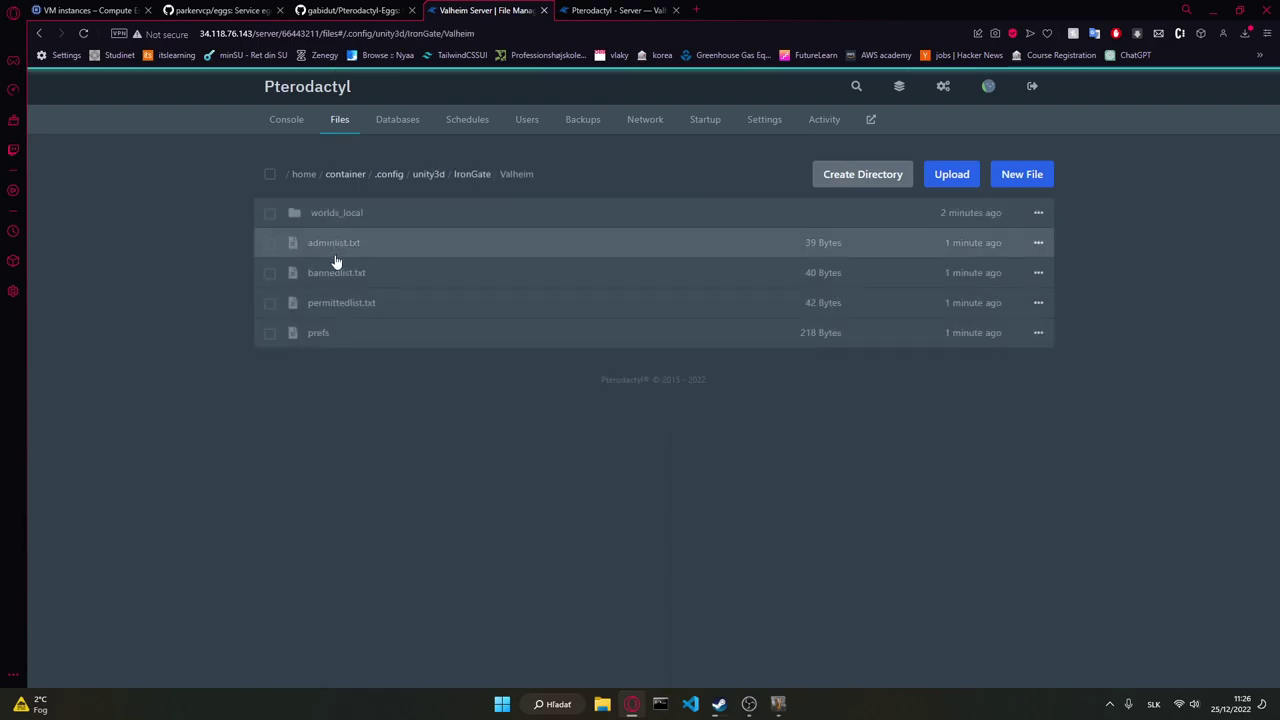
{"action": "left_click", "coordinate": [332, 214]}
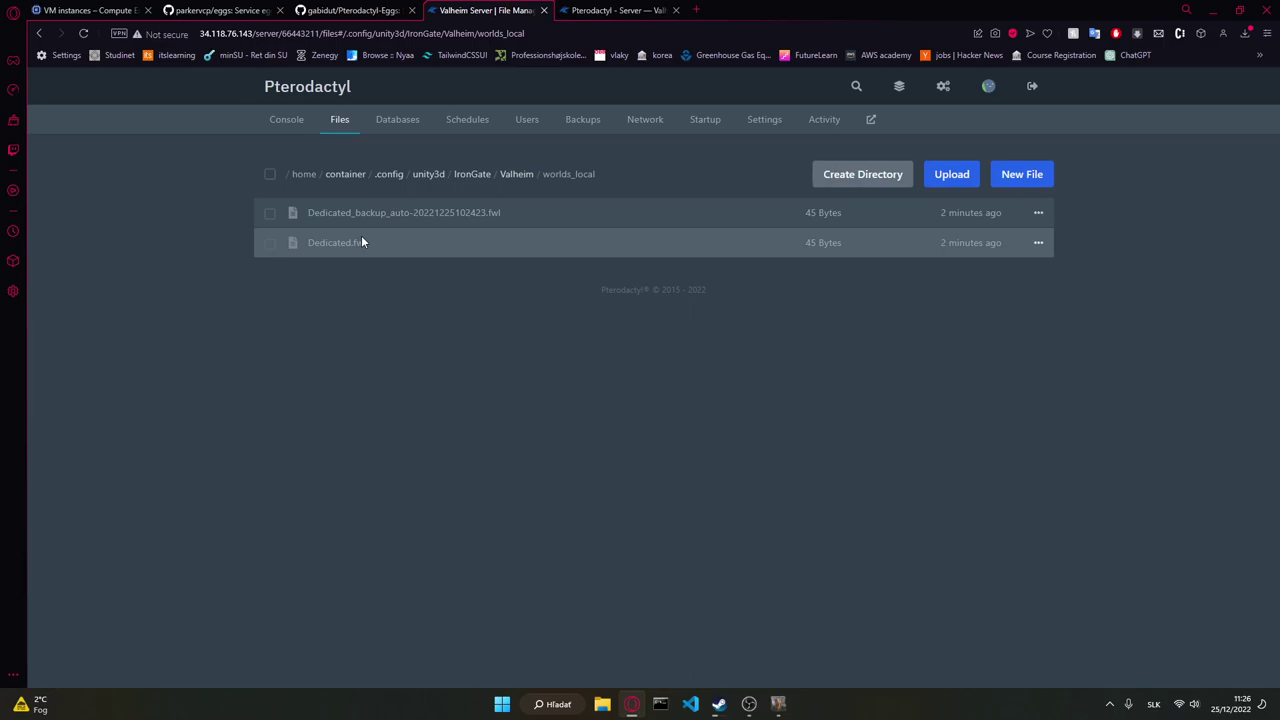
Step: Review the console log, then reopen the file manager and enter the .config folder
{"action": "left_click", "coordinate": [289, 134]}
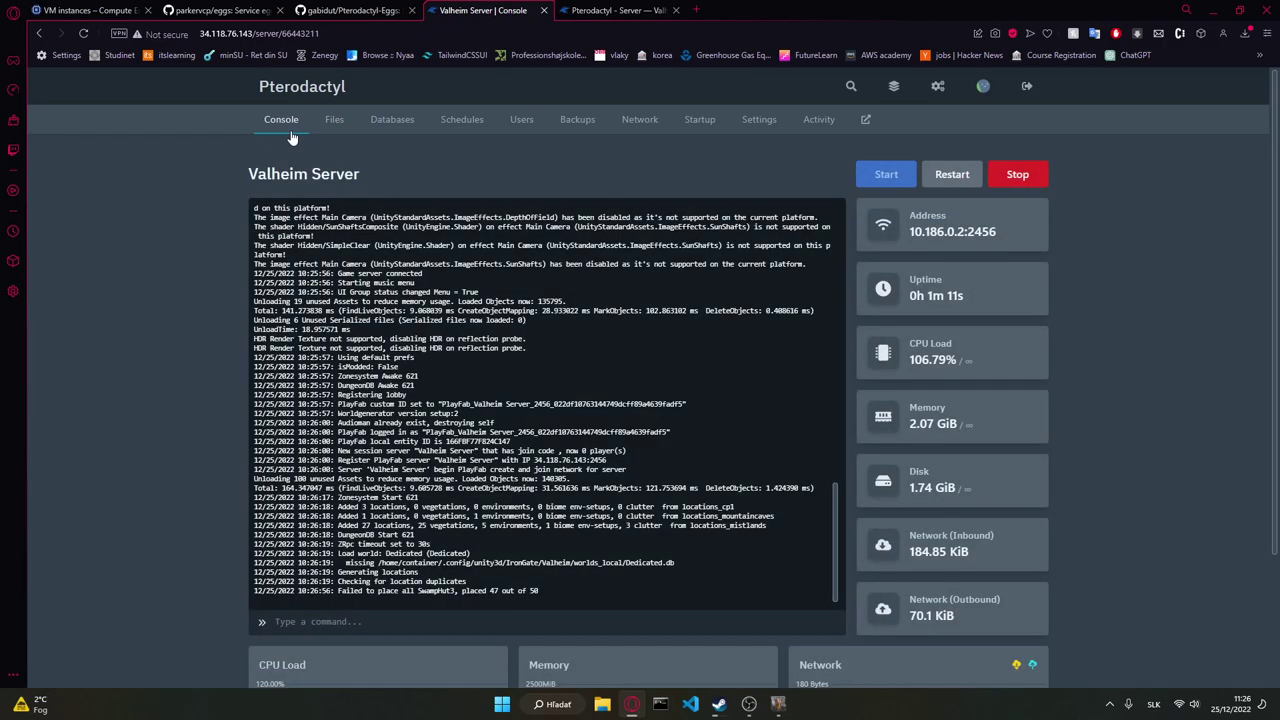
{"action": "scroll", "coordinate": [33, 459], "scroll_direction": "down", "scroll_amount": 2}
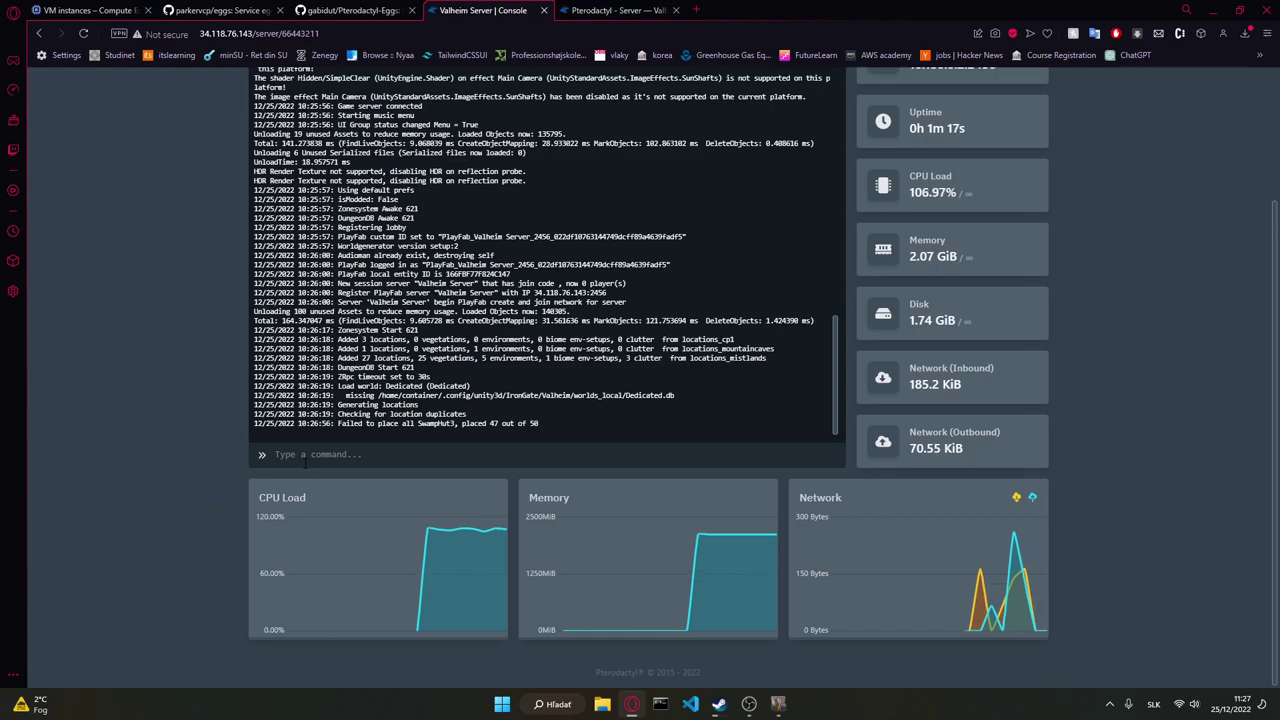
{"action": "scroll", "coordinate": [163, 467], "scroll_direction": "up", "scroll_amount": 2}
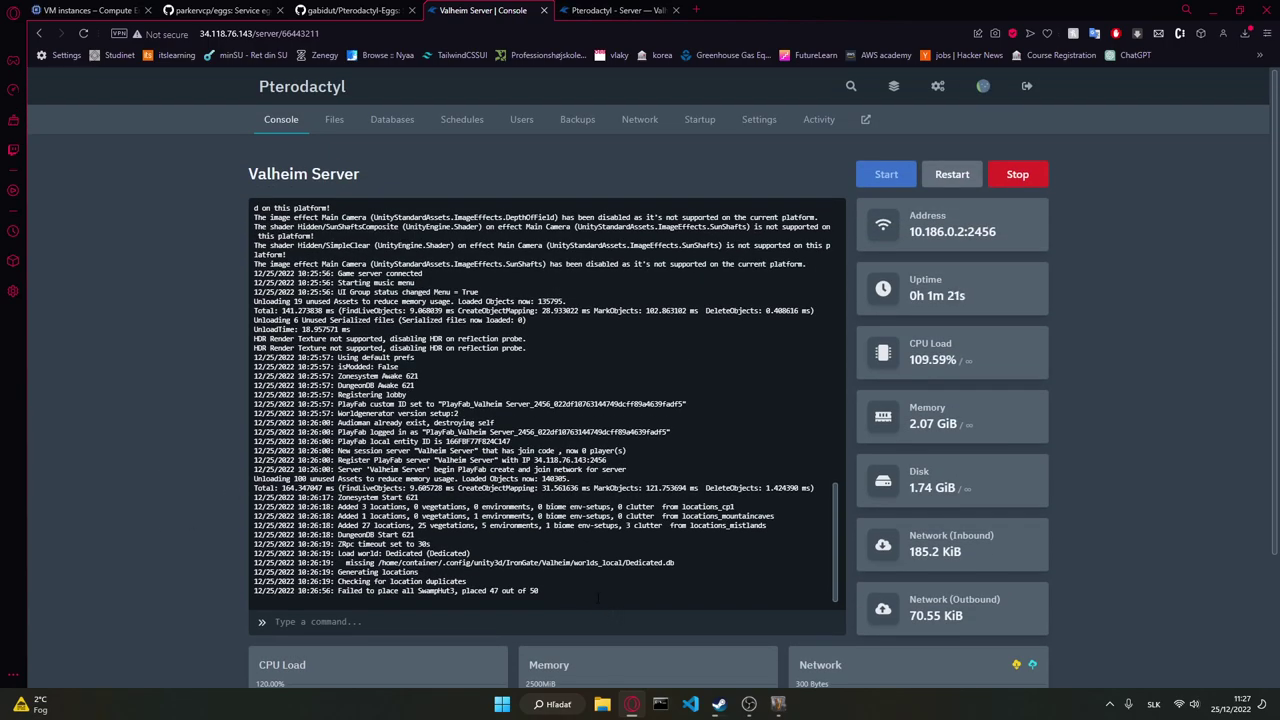
{"action": "scroll", "coordinate": [204, 473], "scroll_direction": "down", "scroll_amount": 2}
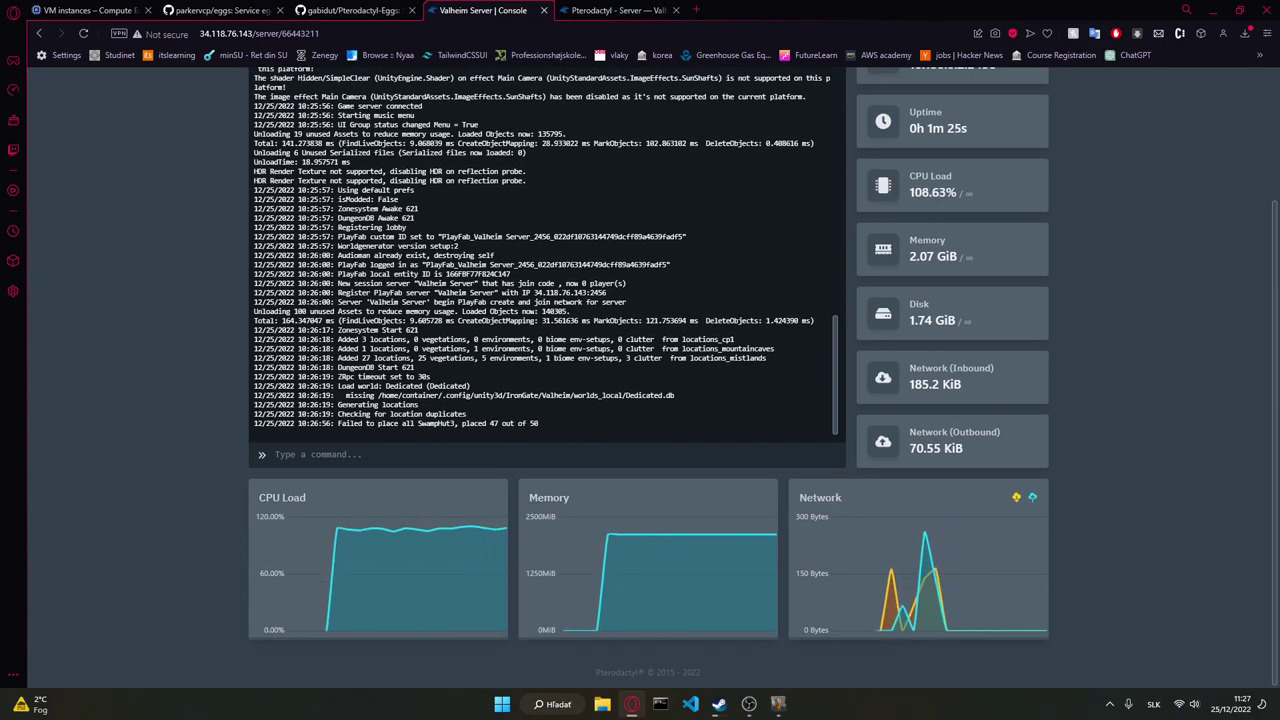
{"action": "scroll", "coordinate": [236, 350], "scroll_direction": "up", "scroll_amount": 2}
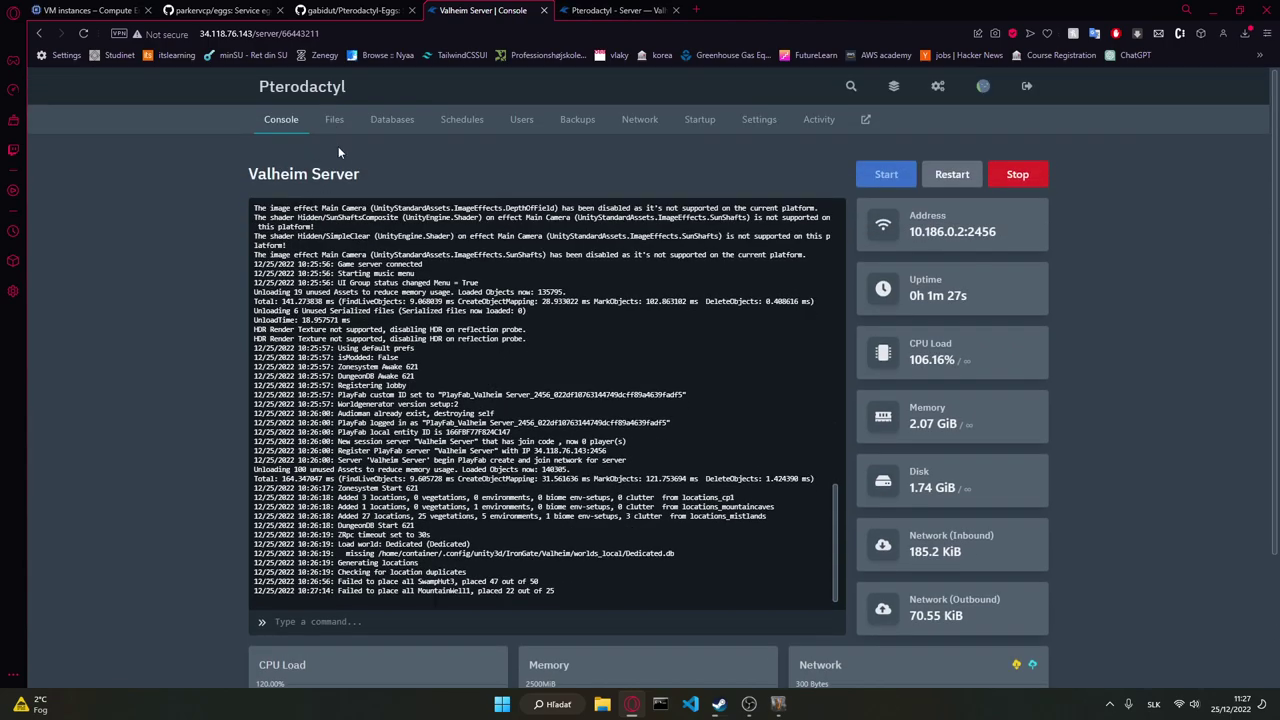
{"action": "left_click", "coordinate": [339, 120]}
{"action": "left_click", "coordinate": [344, 214]}
Step: Open unity3d > IronGate > Valheim > worlds_local, then check the console log
{"action": "left_click", "coordinate": [343, 215]}
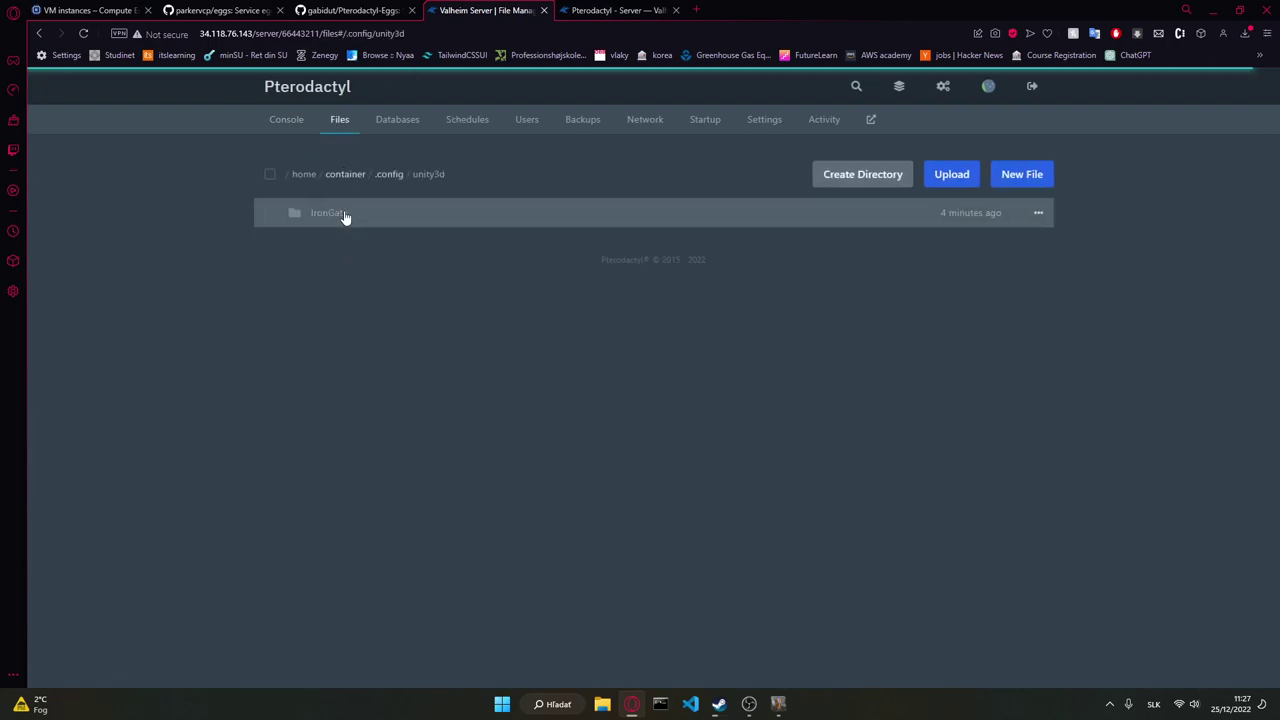
{"action": "left_click", "coordinate": [343, 215]}
{"action": "left_click", "coordinate": [344, 215]}
{"action": "left_click", "coordinate": [344, 214]}
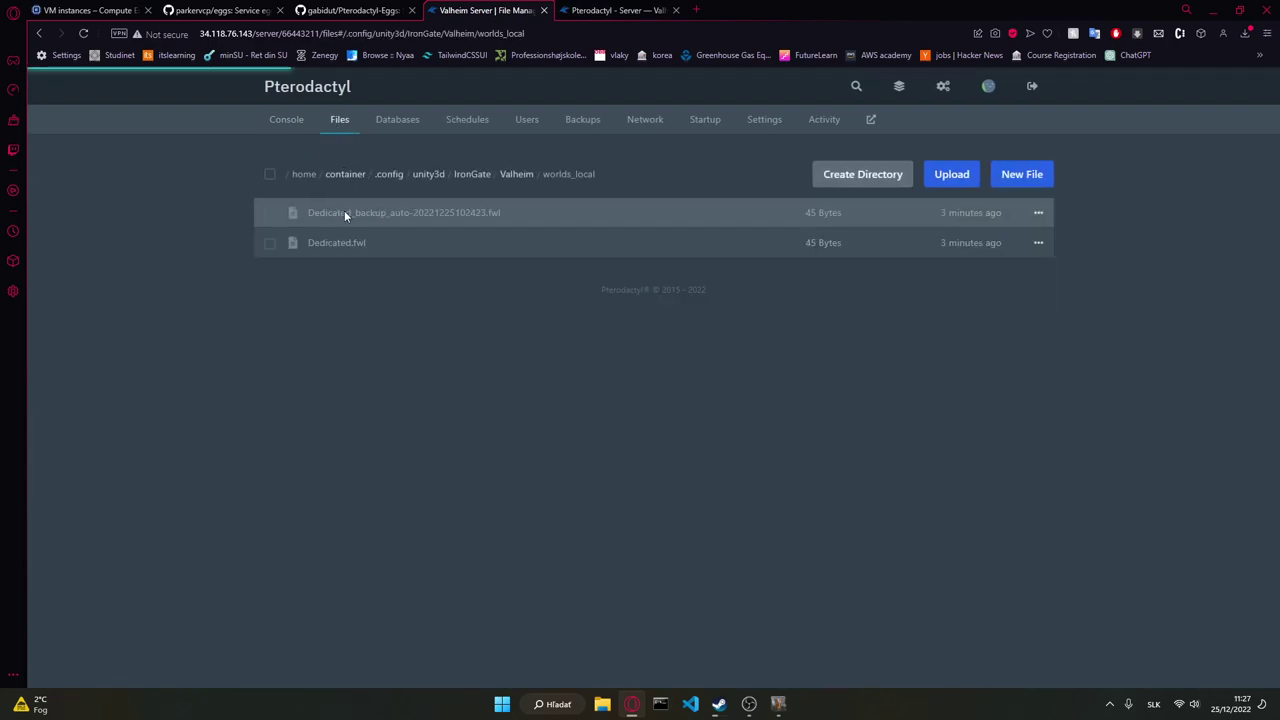
{"action": "left_click", "coordinate": [290, 119]}
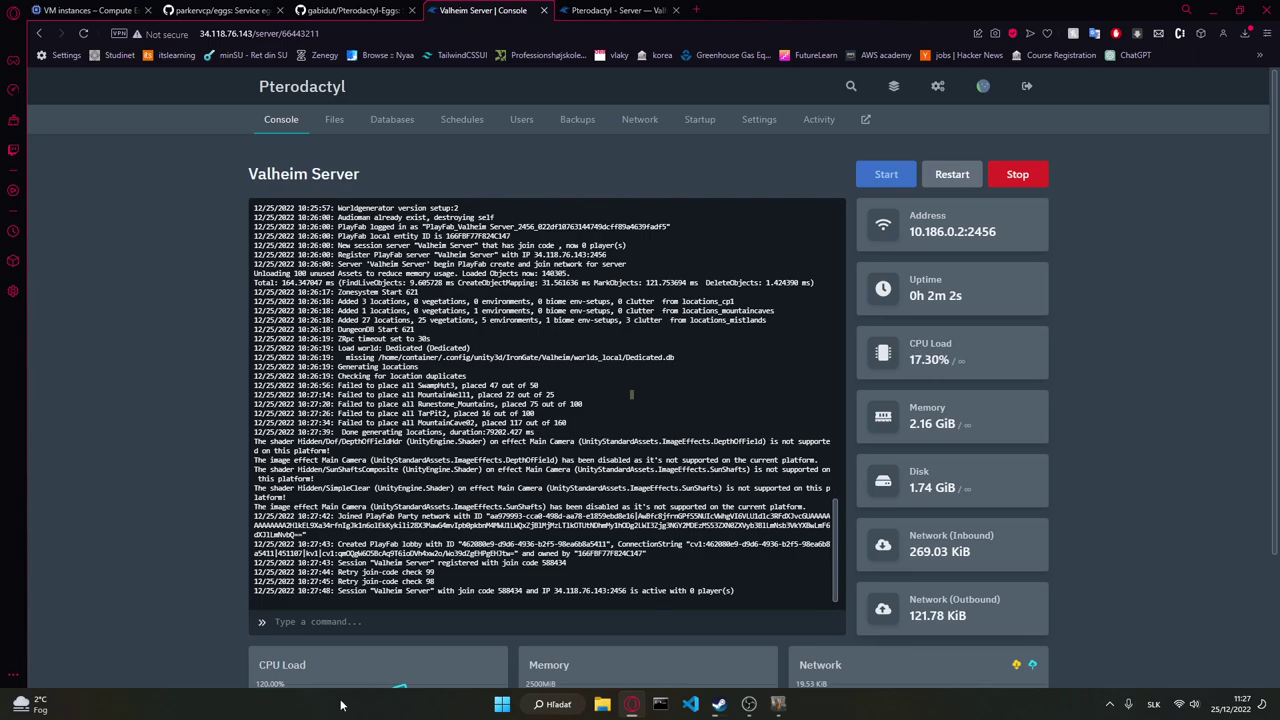
Step: Reopen worlds_local to confirm both Dedicated world files, then view the admin build configuration
{"action": "left_click", "coordinate": [337, 119]}
{"action": "left_click", "coordinate": [323, 216]}
{"action": "left_click", "coordinate": [326, 214]}
{"action": "left_click", "coordinate": [330, 216]}
{"action": "left_click", "coordinate": [348, 214]}
{"action": "left_click", "coordinate": [348, 210]}
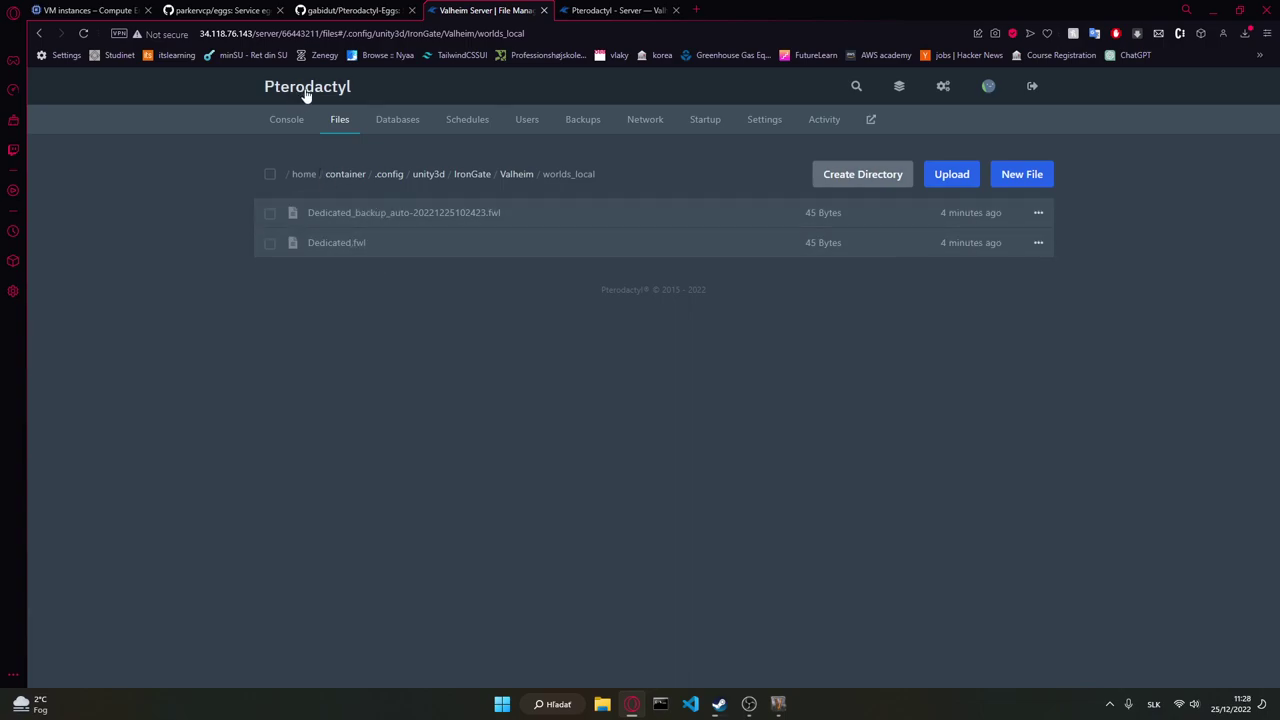
{"action": "left_click", "coordinate": [652, 10]}
{"action": "scroll", "coordinate": [540, 257], "scroll_direction": "down", "scroll_amount": 2}
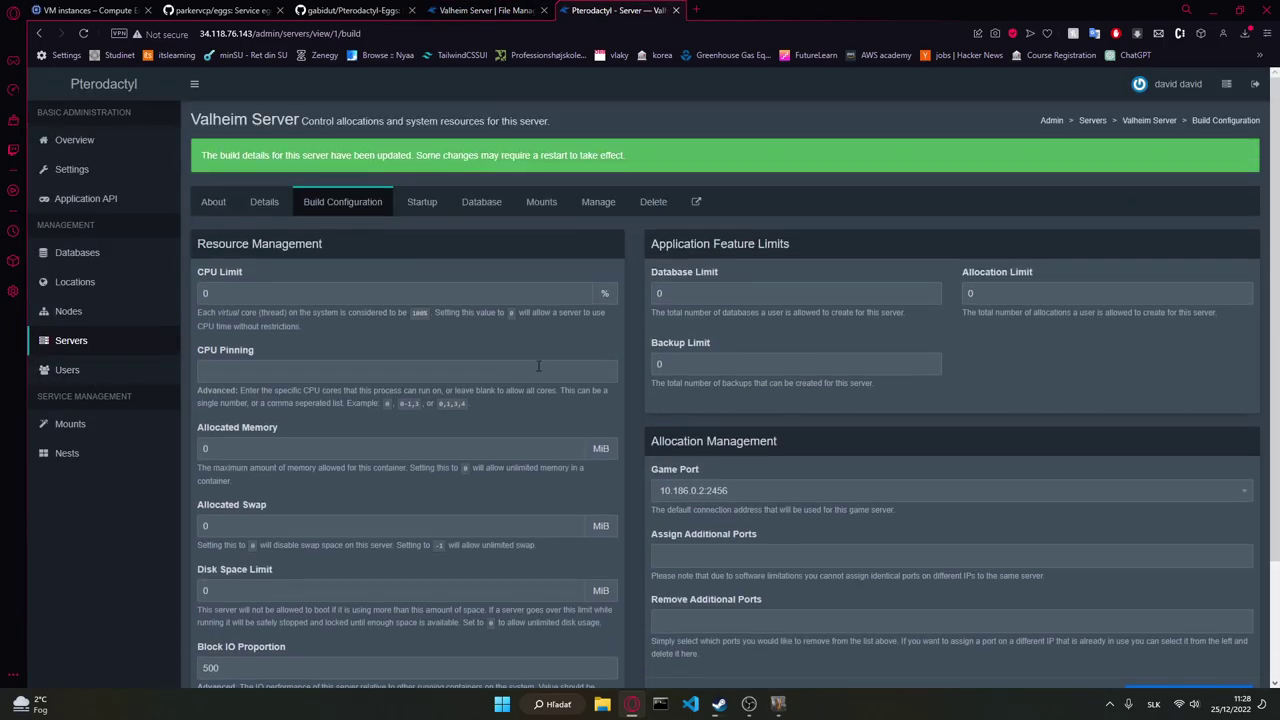
Step: Confirm the Valheim Server's Startup World Name is 'Dedicated', then bring Valheim back up
{"action": "left_click", "coordinate": [90, 342]}
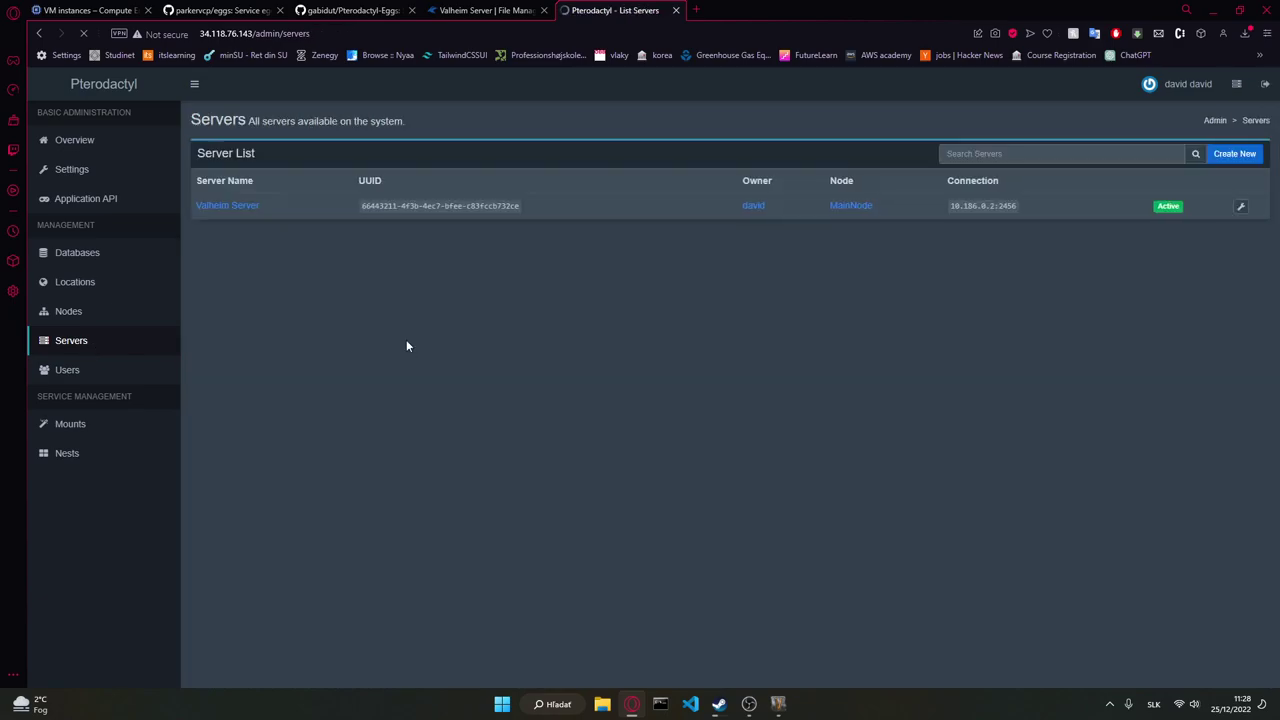
{"action": "left_click", "coordinate": [230, 206]}
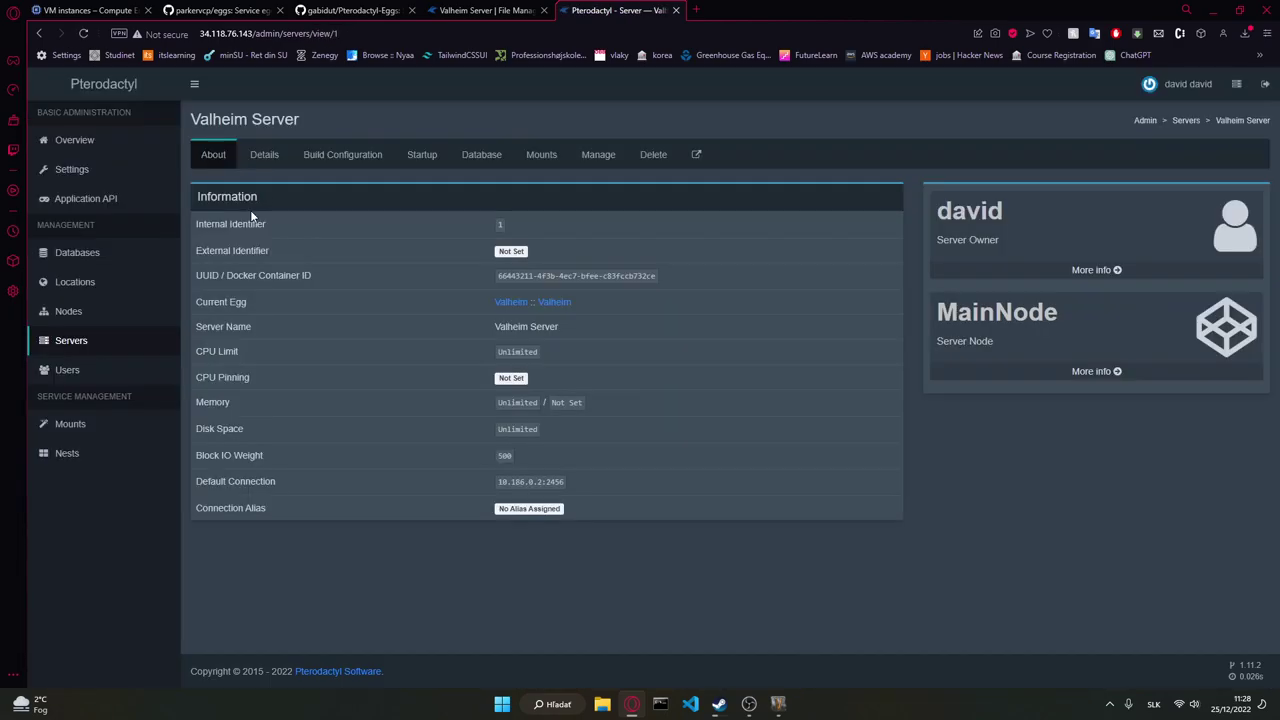
{"action": "left_click", "coordinate": [409, 157]}
{"action": "scroll", "coordinate": [415, 550], "scroll_direction": "down", "scroll_amount": 5}
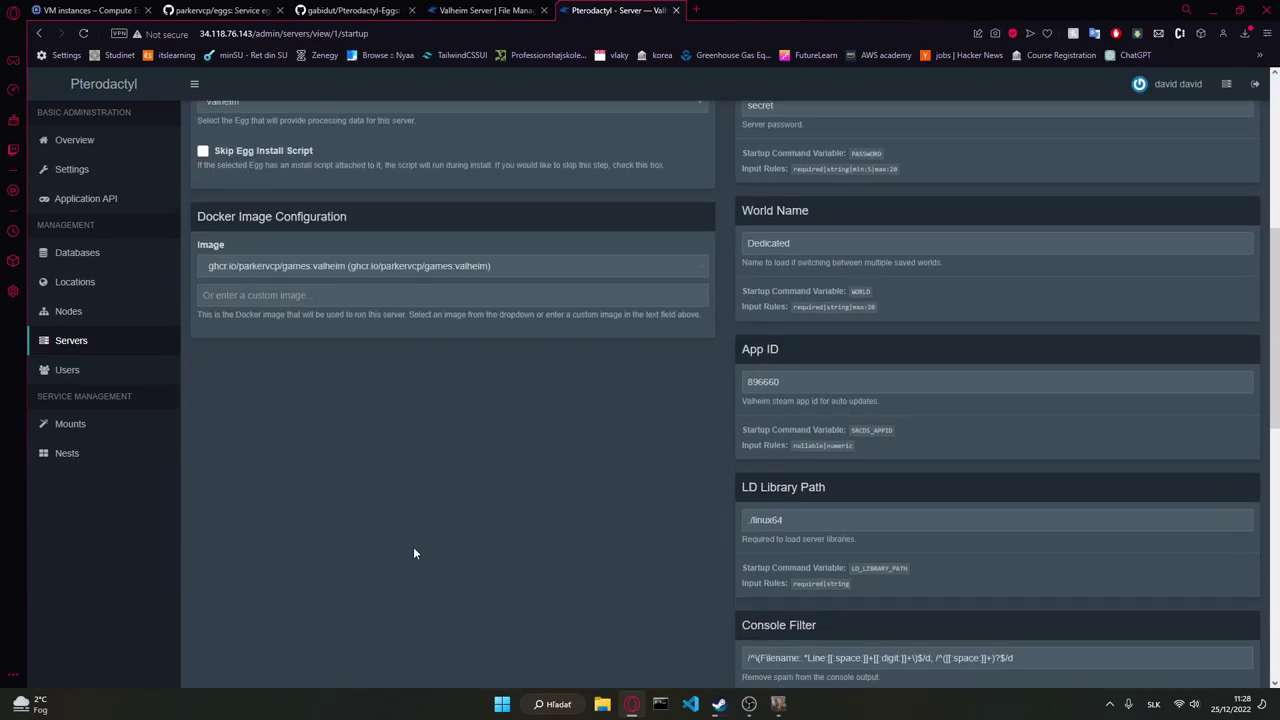
{"action": "scroll", "coordinate": [917, 557], "scroll_direction": "down", "scroll_amount": 4}
{"action": "scroll", "coordinate": [778, 390], "scroll_direction": "up", "scroll_amount": 5}
{"action": "double_click", "coordinate": [783, 312]}
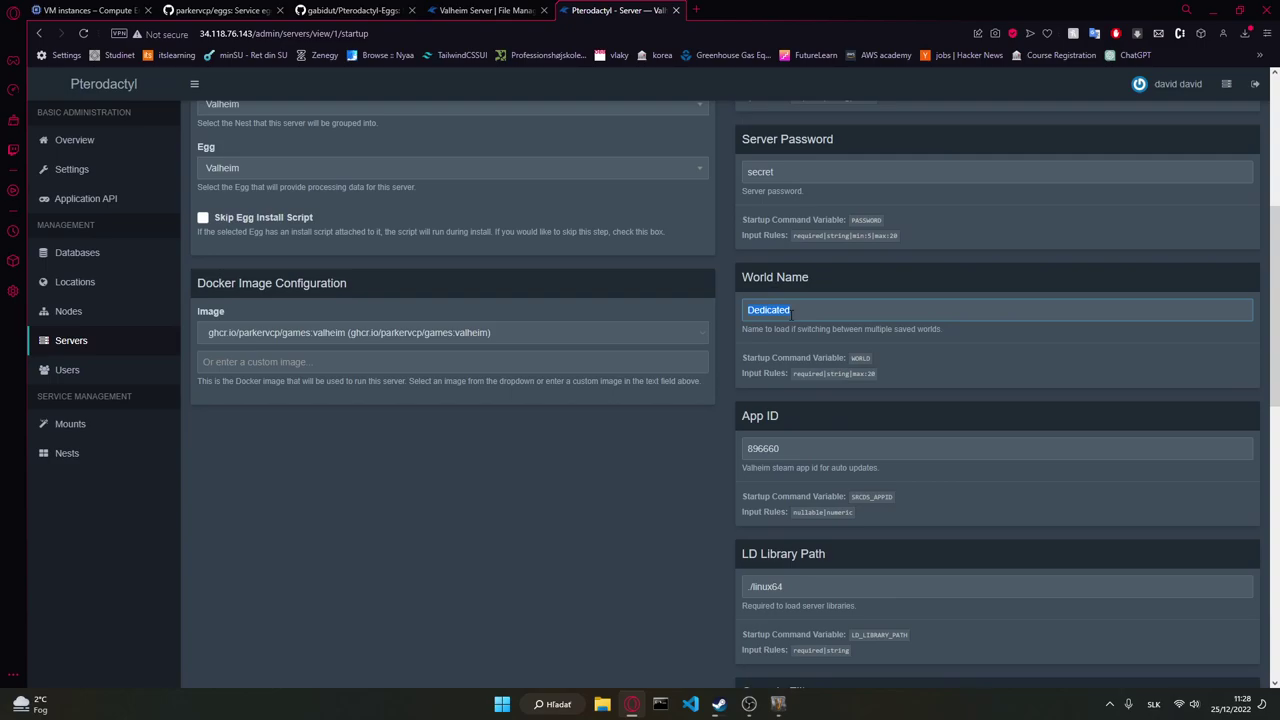
{"action": "left_click", "coordinate": [778, 704]}
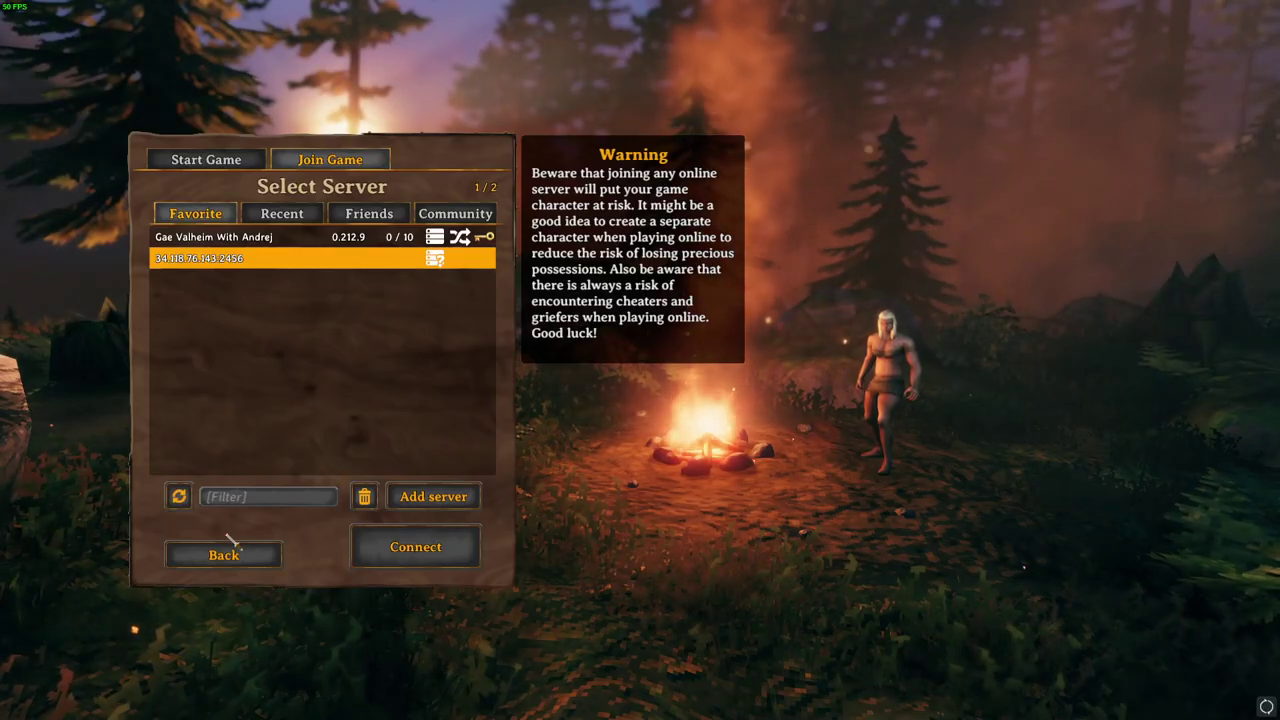
Step: Refresh favourites, connect to 34.118.76.143:2456 and enter the server password to spawn in
{"action": "left_click", "coordinate": [180, 497]}
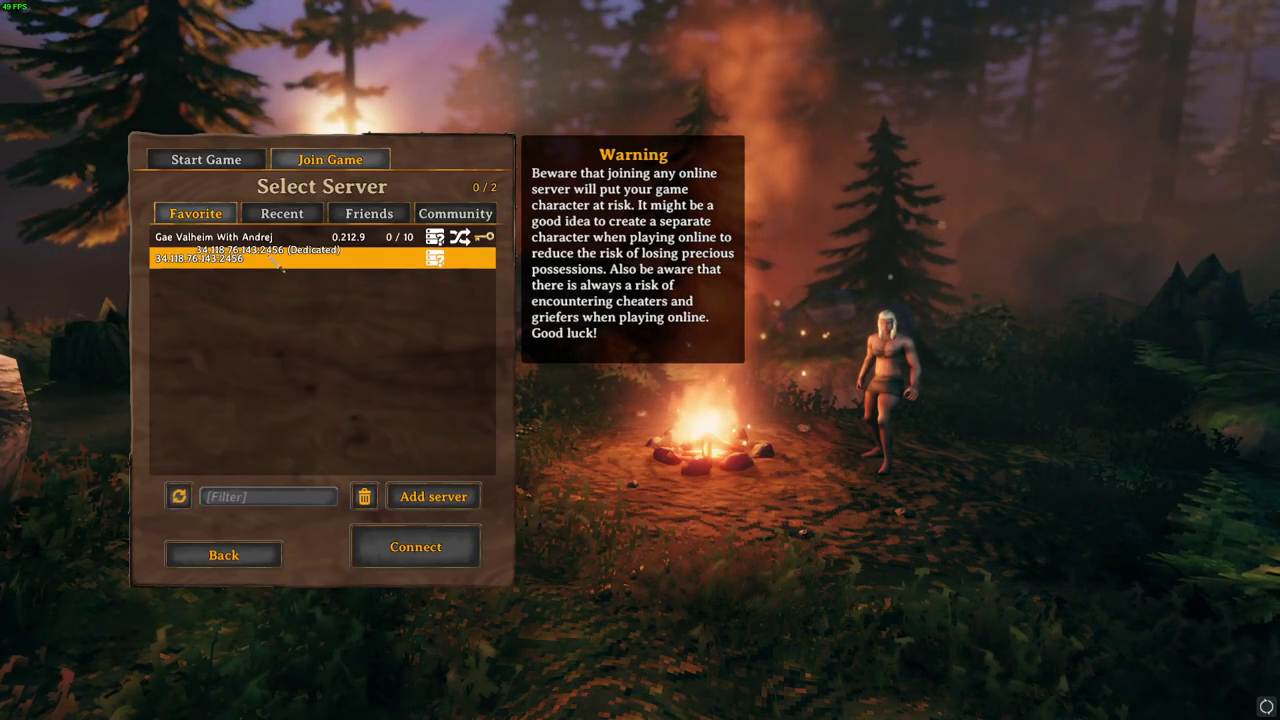
{"action": "left_click", "coordinate": [416, 560]}
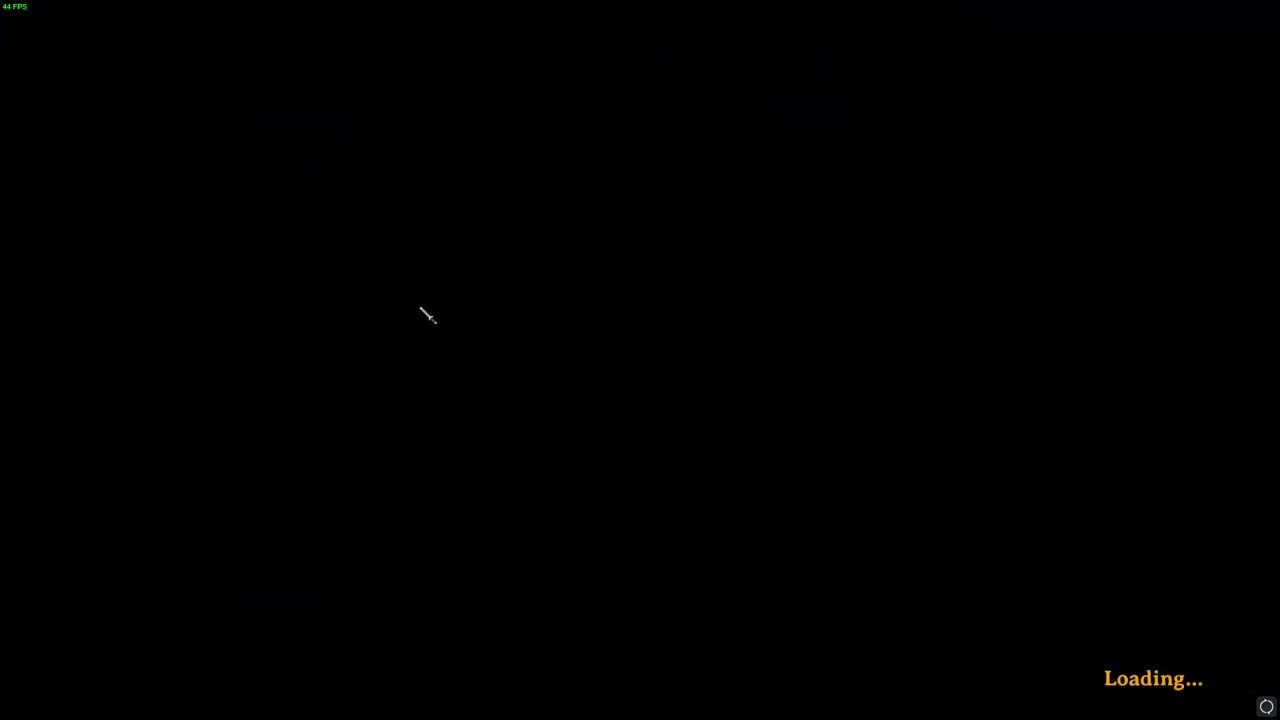
{"action": "key", "text": "alt+Tab"}
{"action": "scroll", "coordinate": [480, 252], "scroll_direction": "up", "scroll_amount": 3}
{"action": "scroll", "coordinate": [600, 290], "scroll_direction": "down", "scroll_amount": 3}
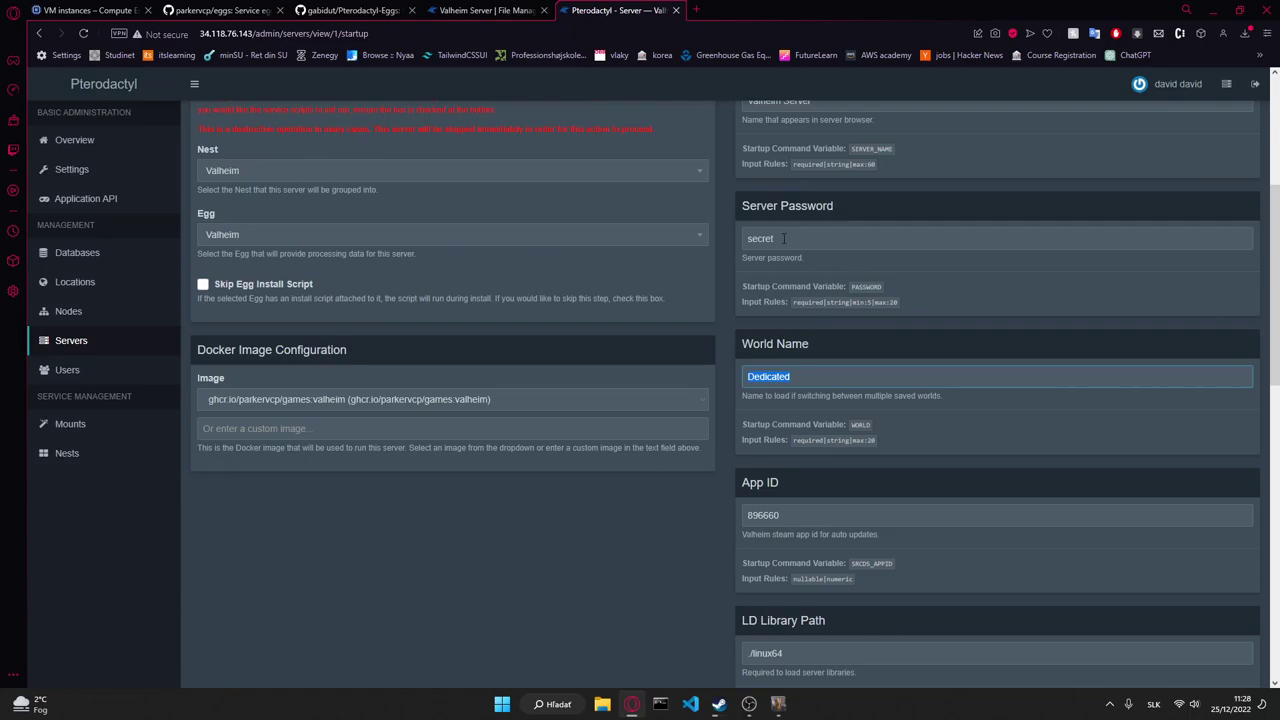
{"action": "scroll", "coordinate": [443, 226], "scroll_direction": "up", "scroll_amount": 5}
{"action": "left_click", "coordinate": [355, 10]}
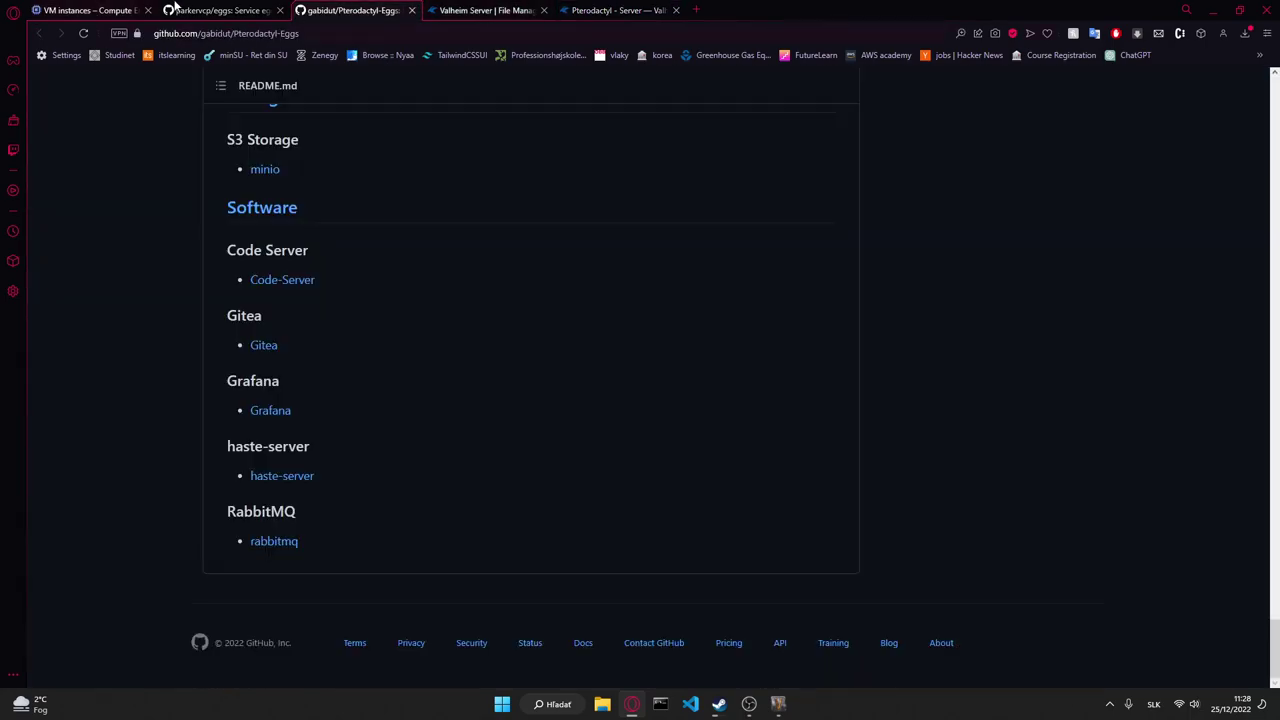
{"action": "left_click", "coordinate": [222, 10]}
{"action": "left_click", "coordinate": [641, 10]}
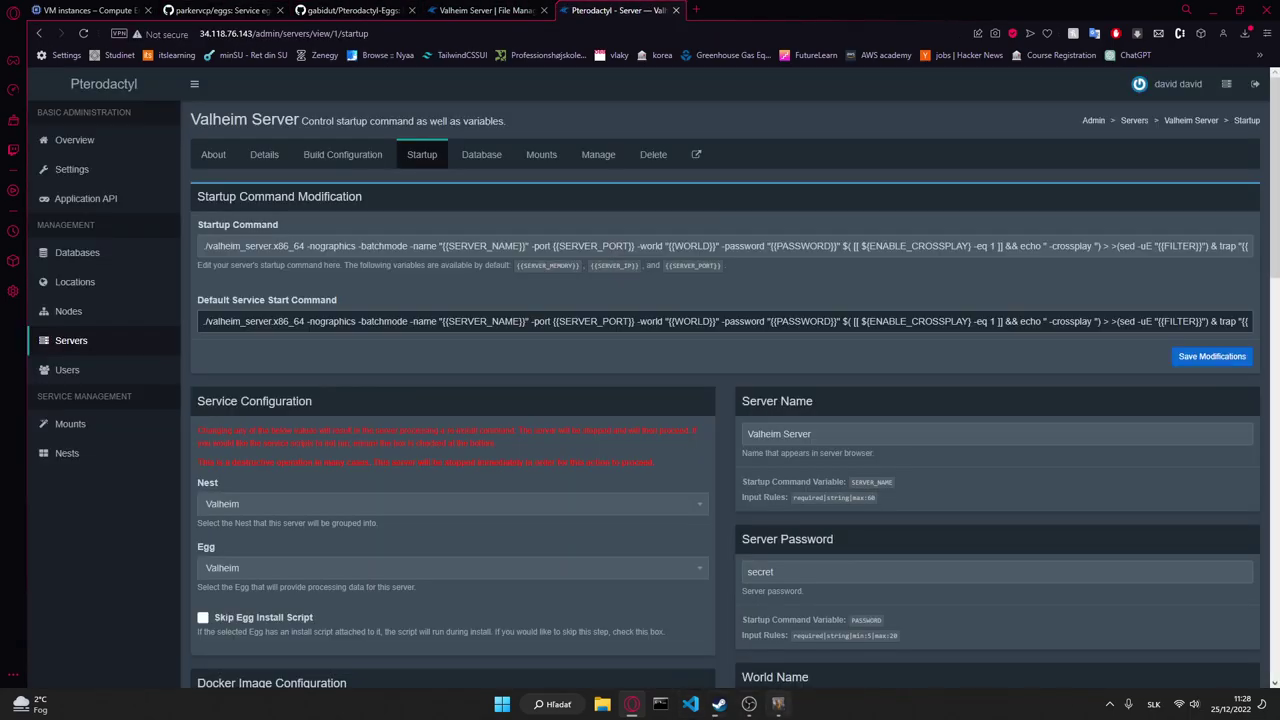
{"action": "left_click", "coordinate": [778, 704]}
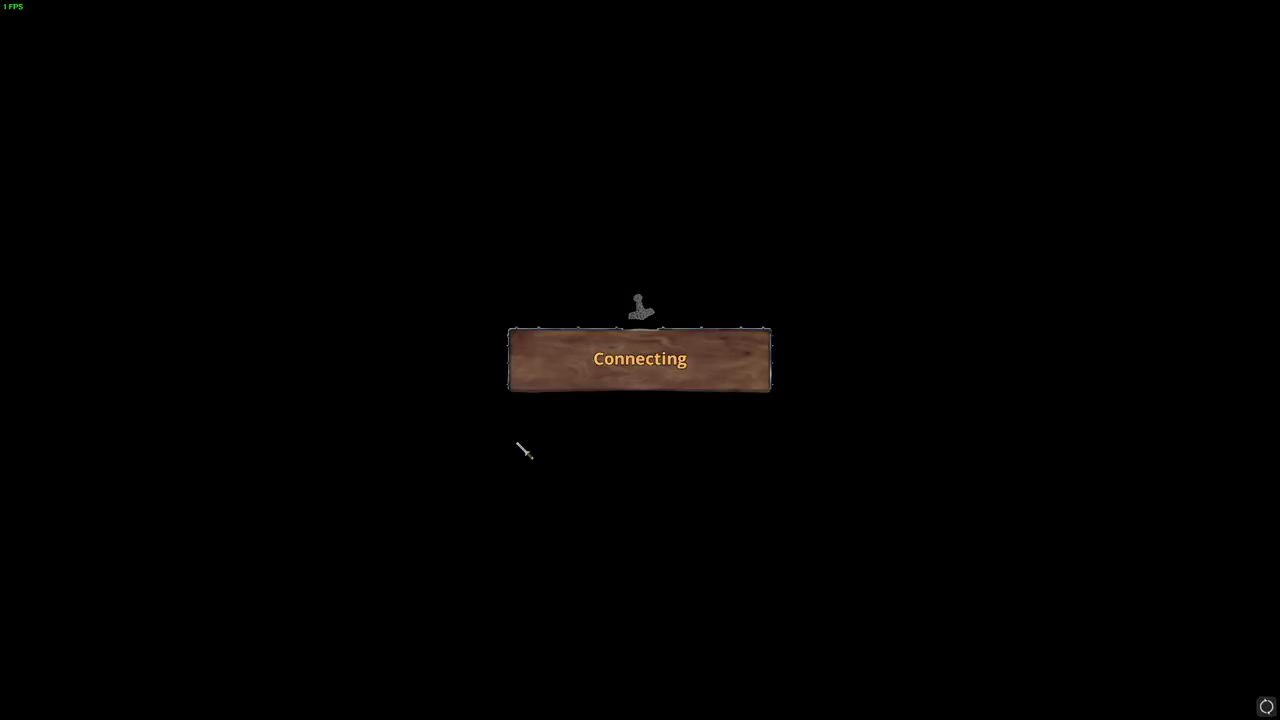
{"action": "type", "text": "****"}
{"action": "key", "text": "Return"}
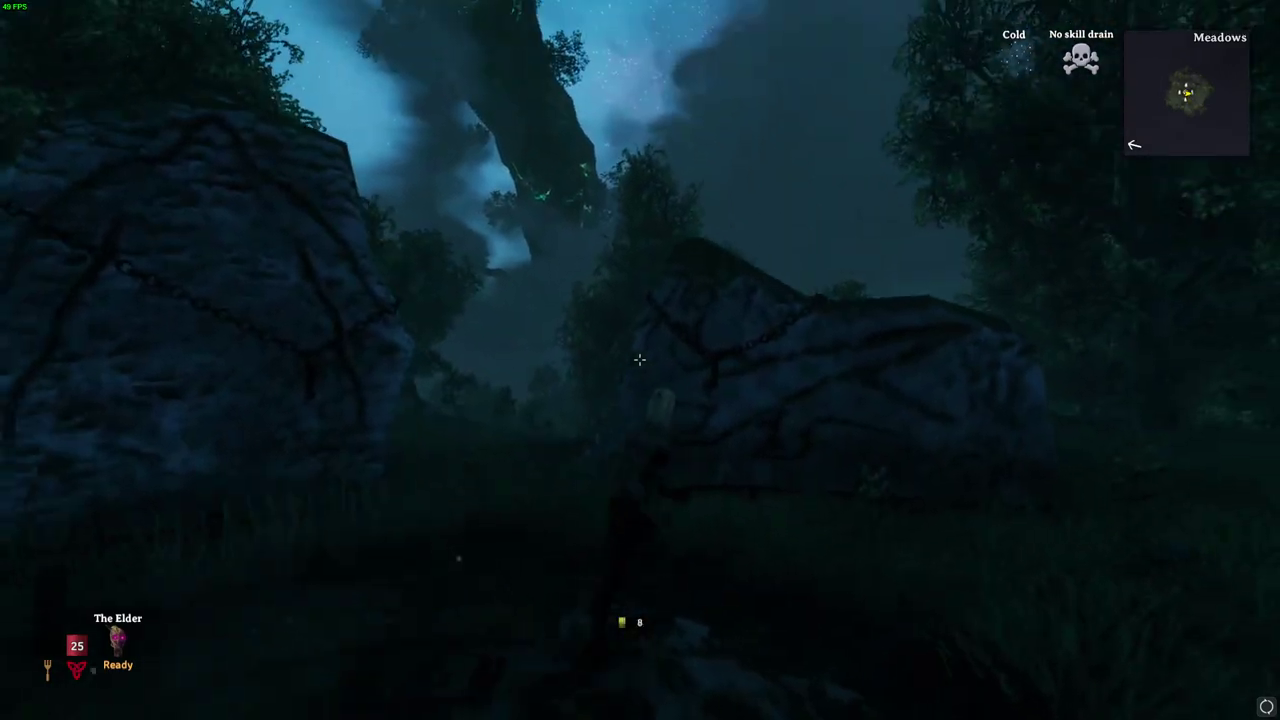
Step: Quit Valheim from the pause menu, then scroll the Pterodactyl startup settings page
{"action": "key", "text": "Tab"}
{"action": "key", "text": "Tab"}
{"action": "key", "text": "Escape"}
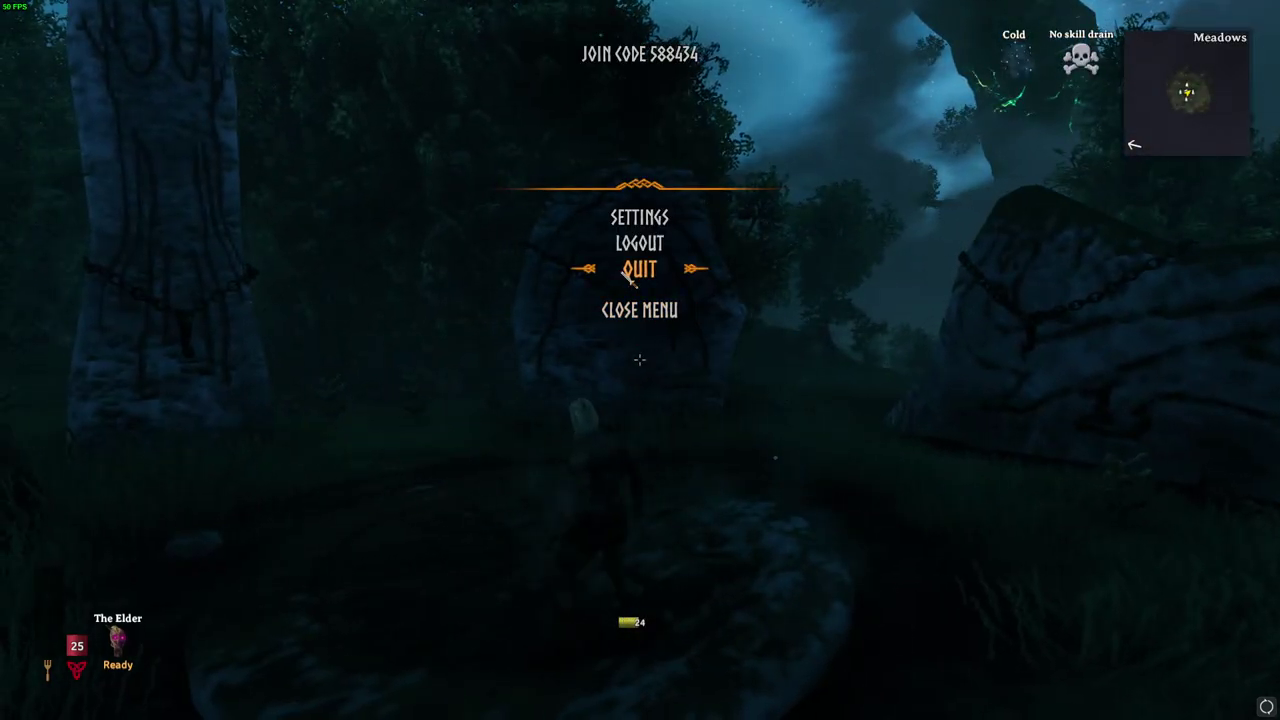
{"action": "left_click", "coordinate": [630, 278]}
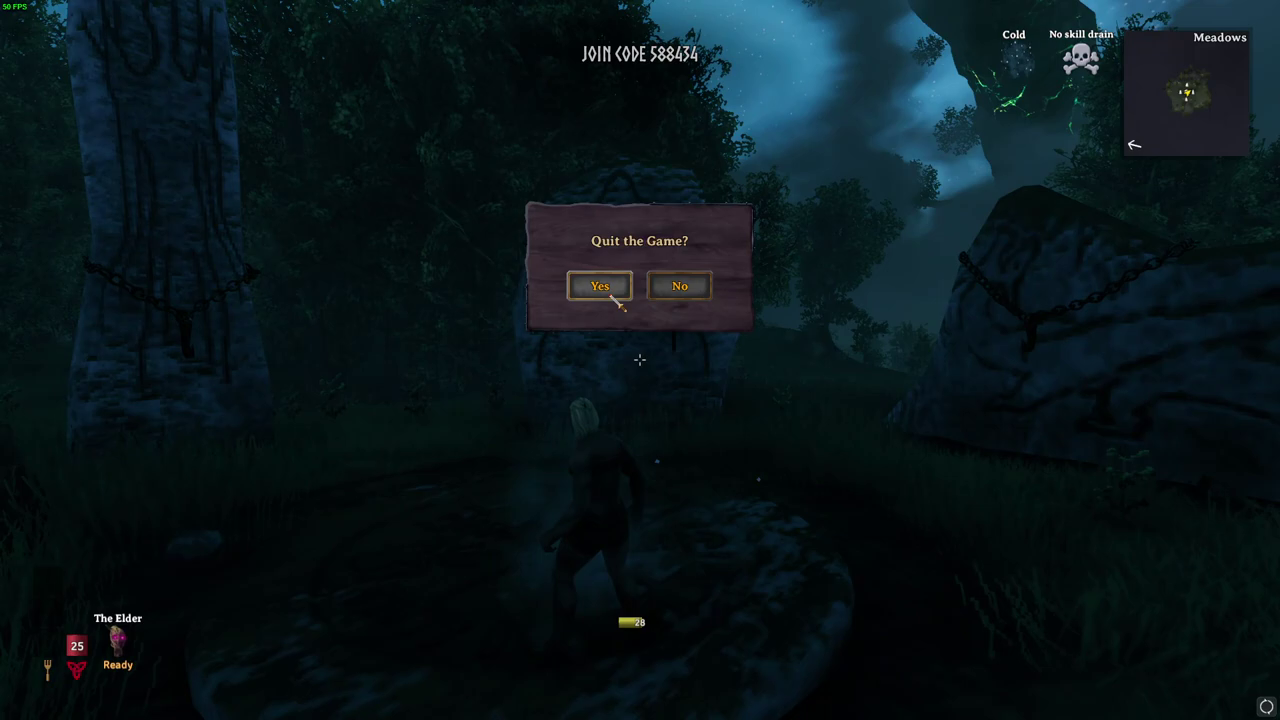
{"action": "left_click", "coordinate": [614, 297]}
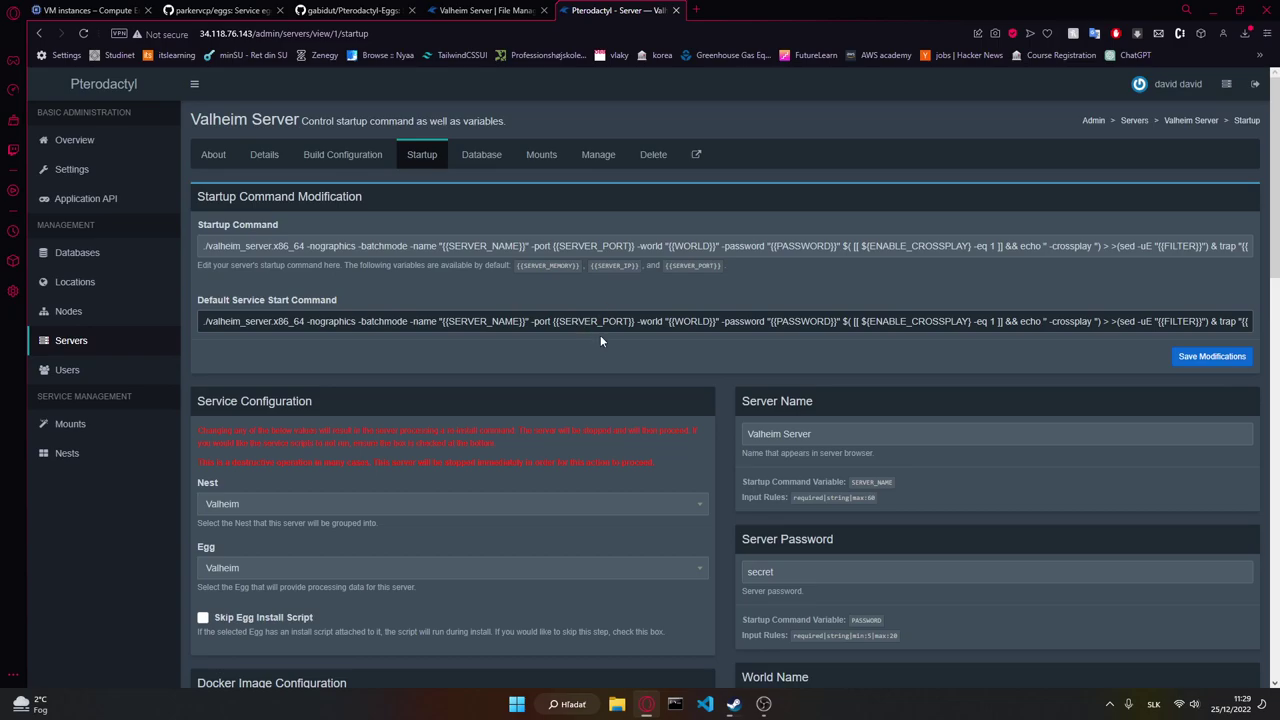
{"action": "scroll", "coordinate": [763, 513], "scroll_direction": "down", "scroll_amount": 1}
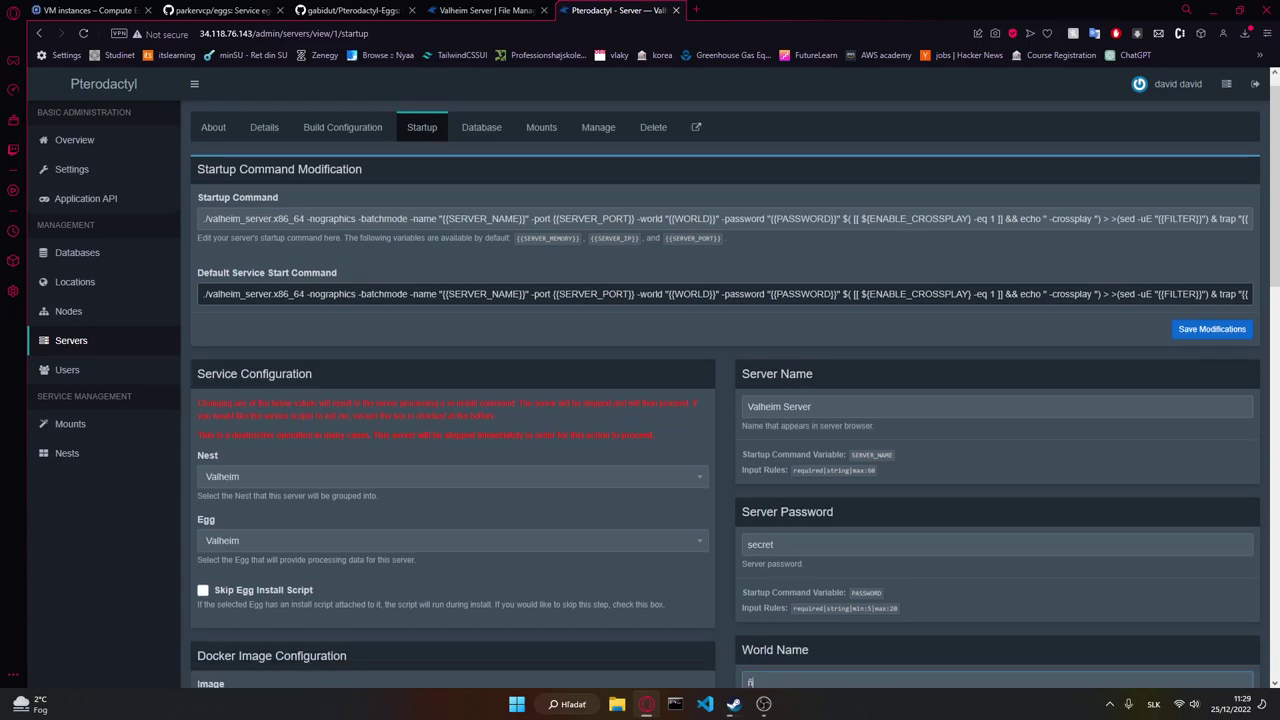
{"action": "scroll", "coordinate": [1014, 532], "scroll_direction": "down", "scroll_amount": 3}
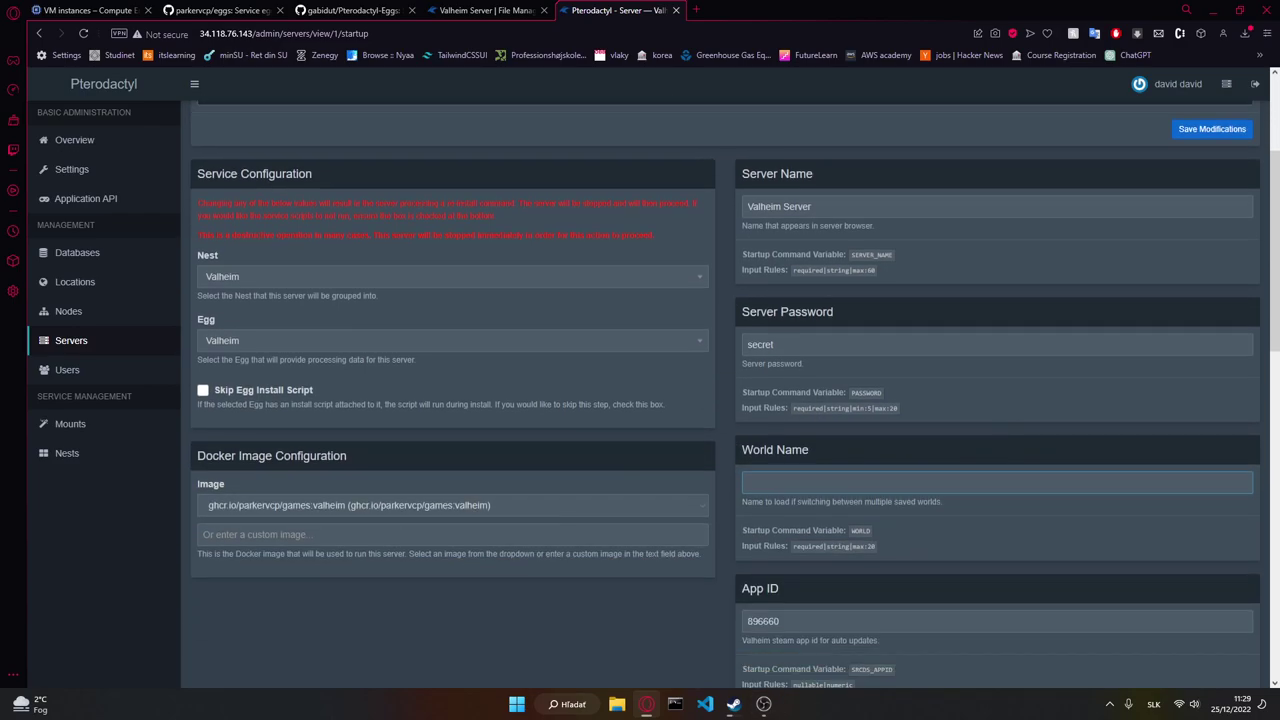